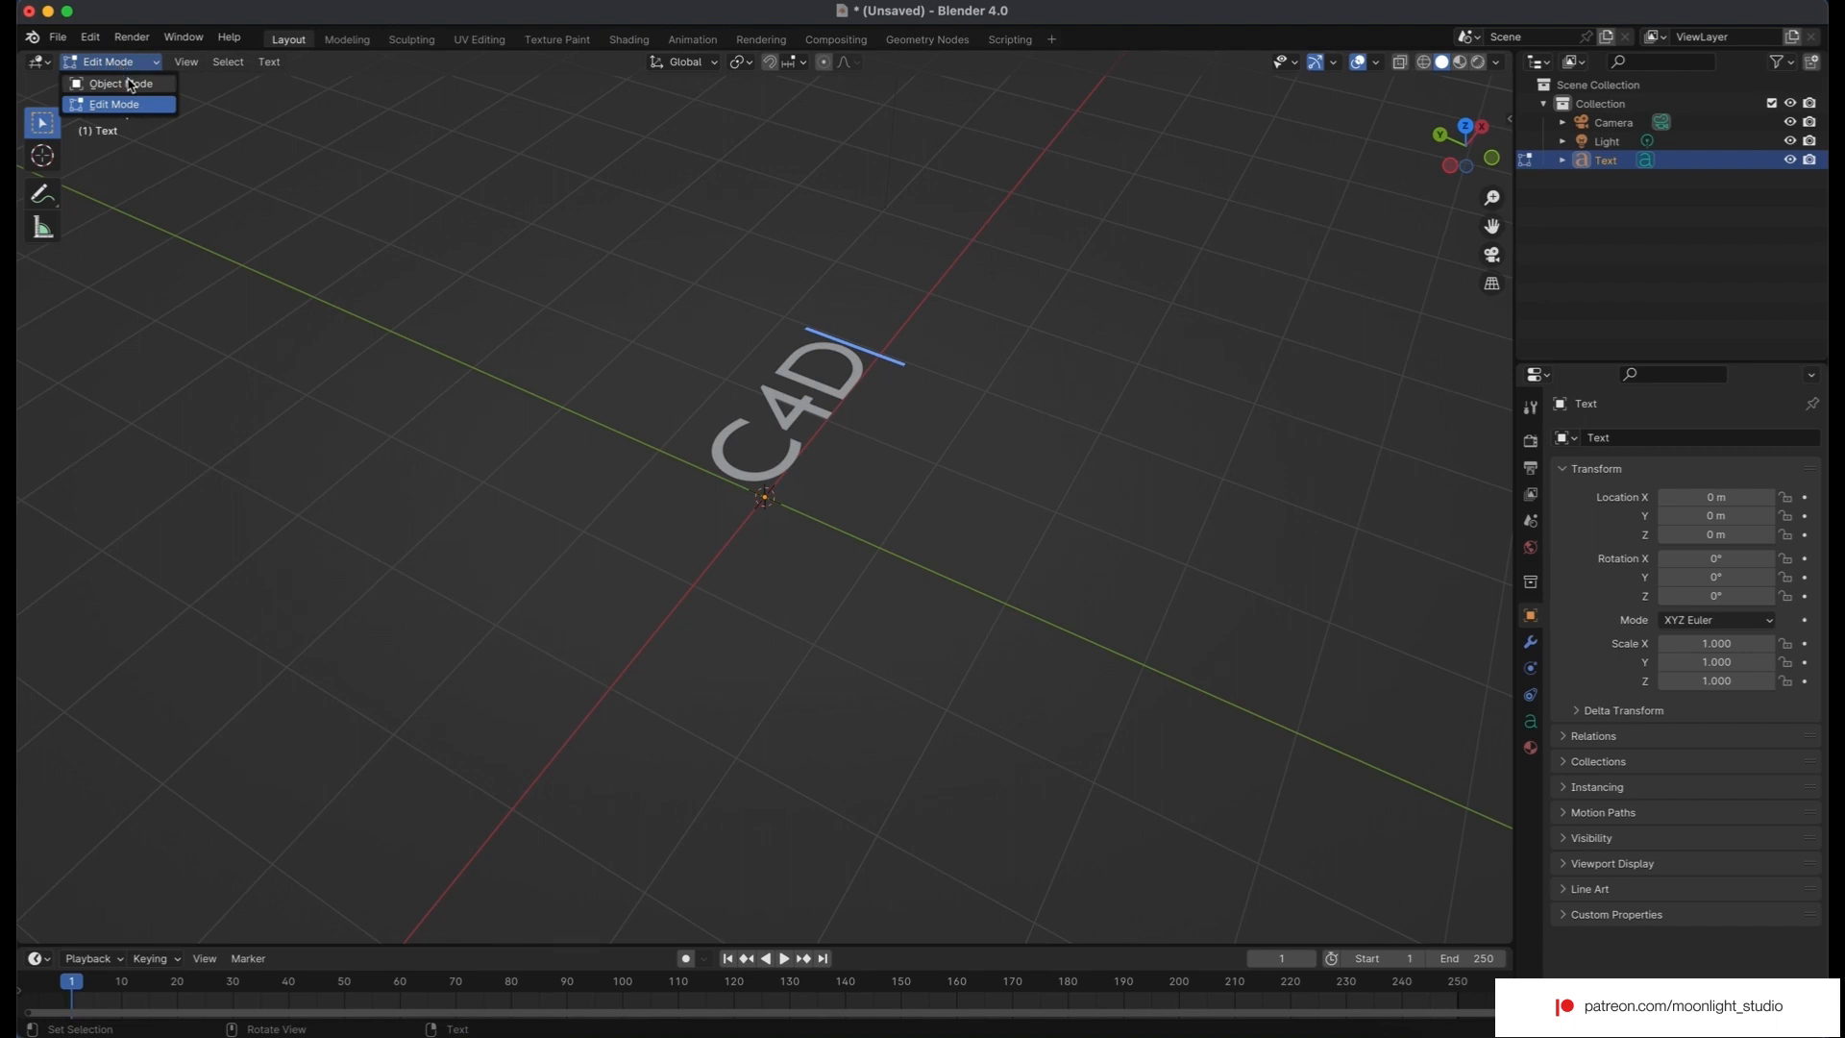
Paste a duplicate of the C4D text object and change the original object's text to PRO.
left_click(118, 84)
key("ctrl+v")
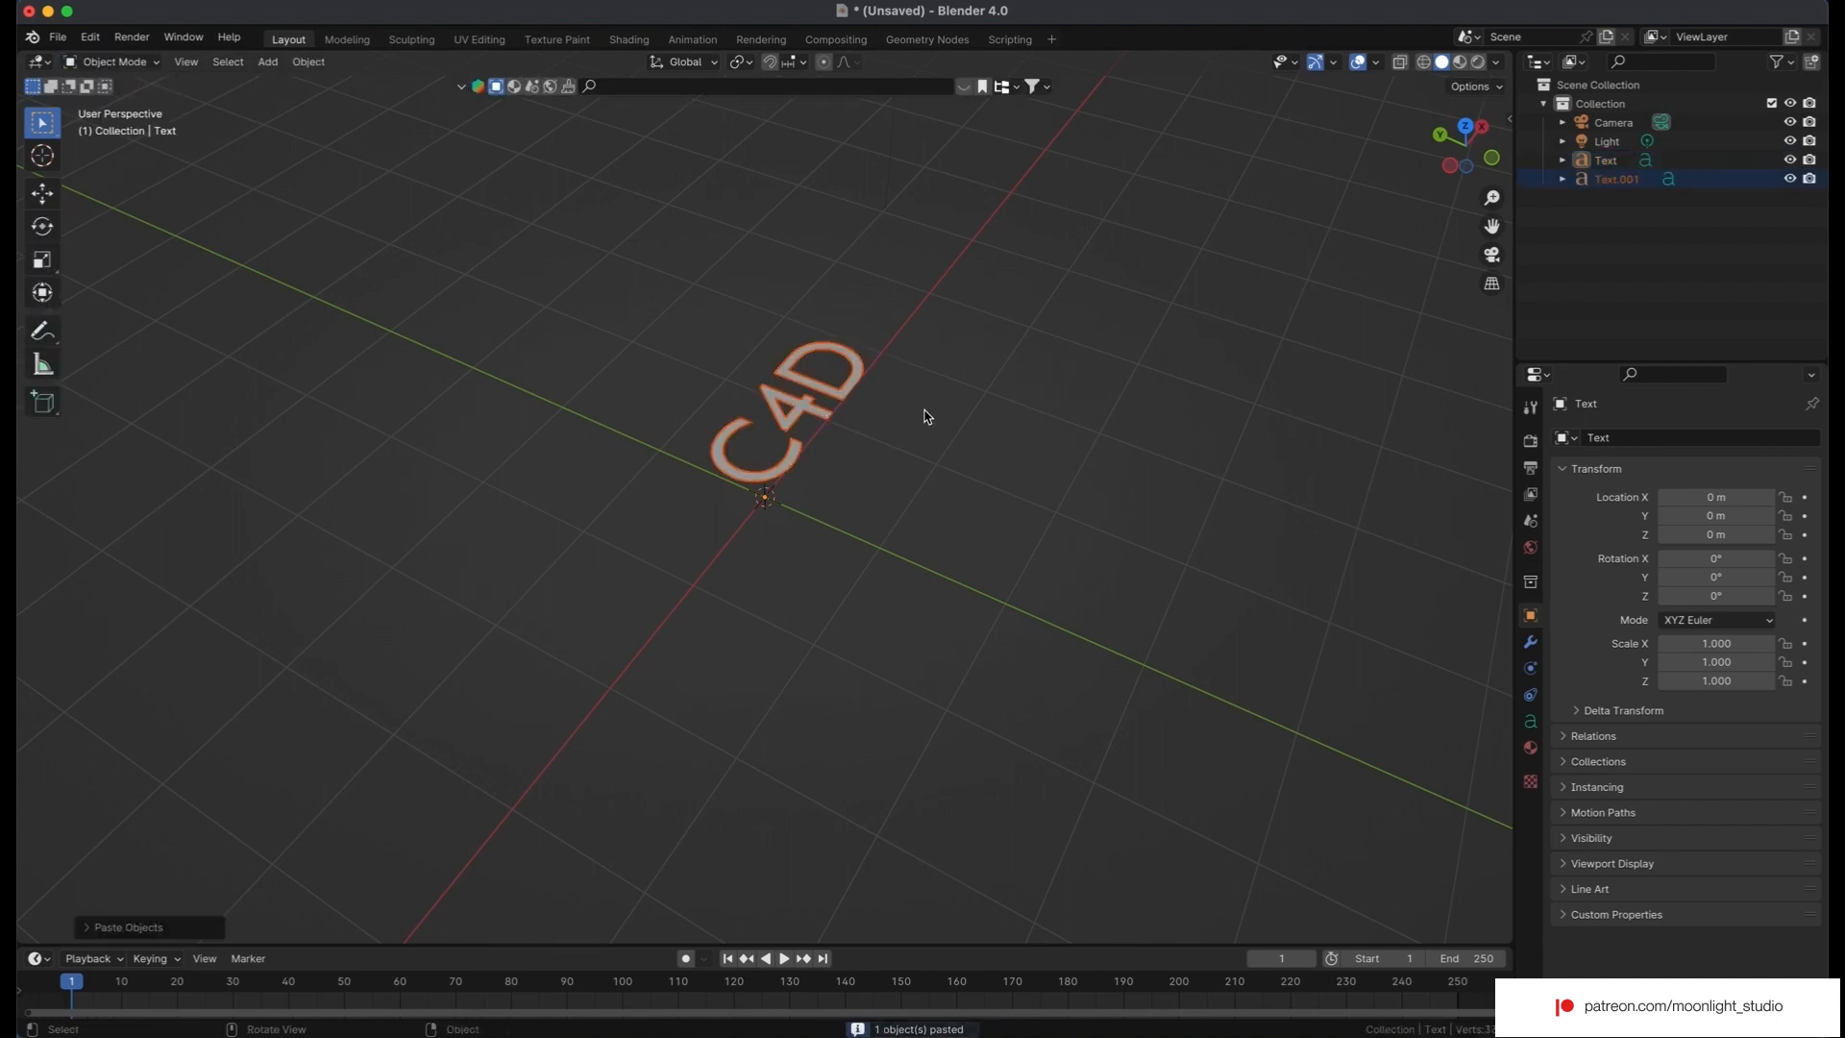
left_click(112, 62)
left_click(108, 104)
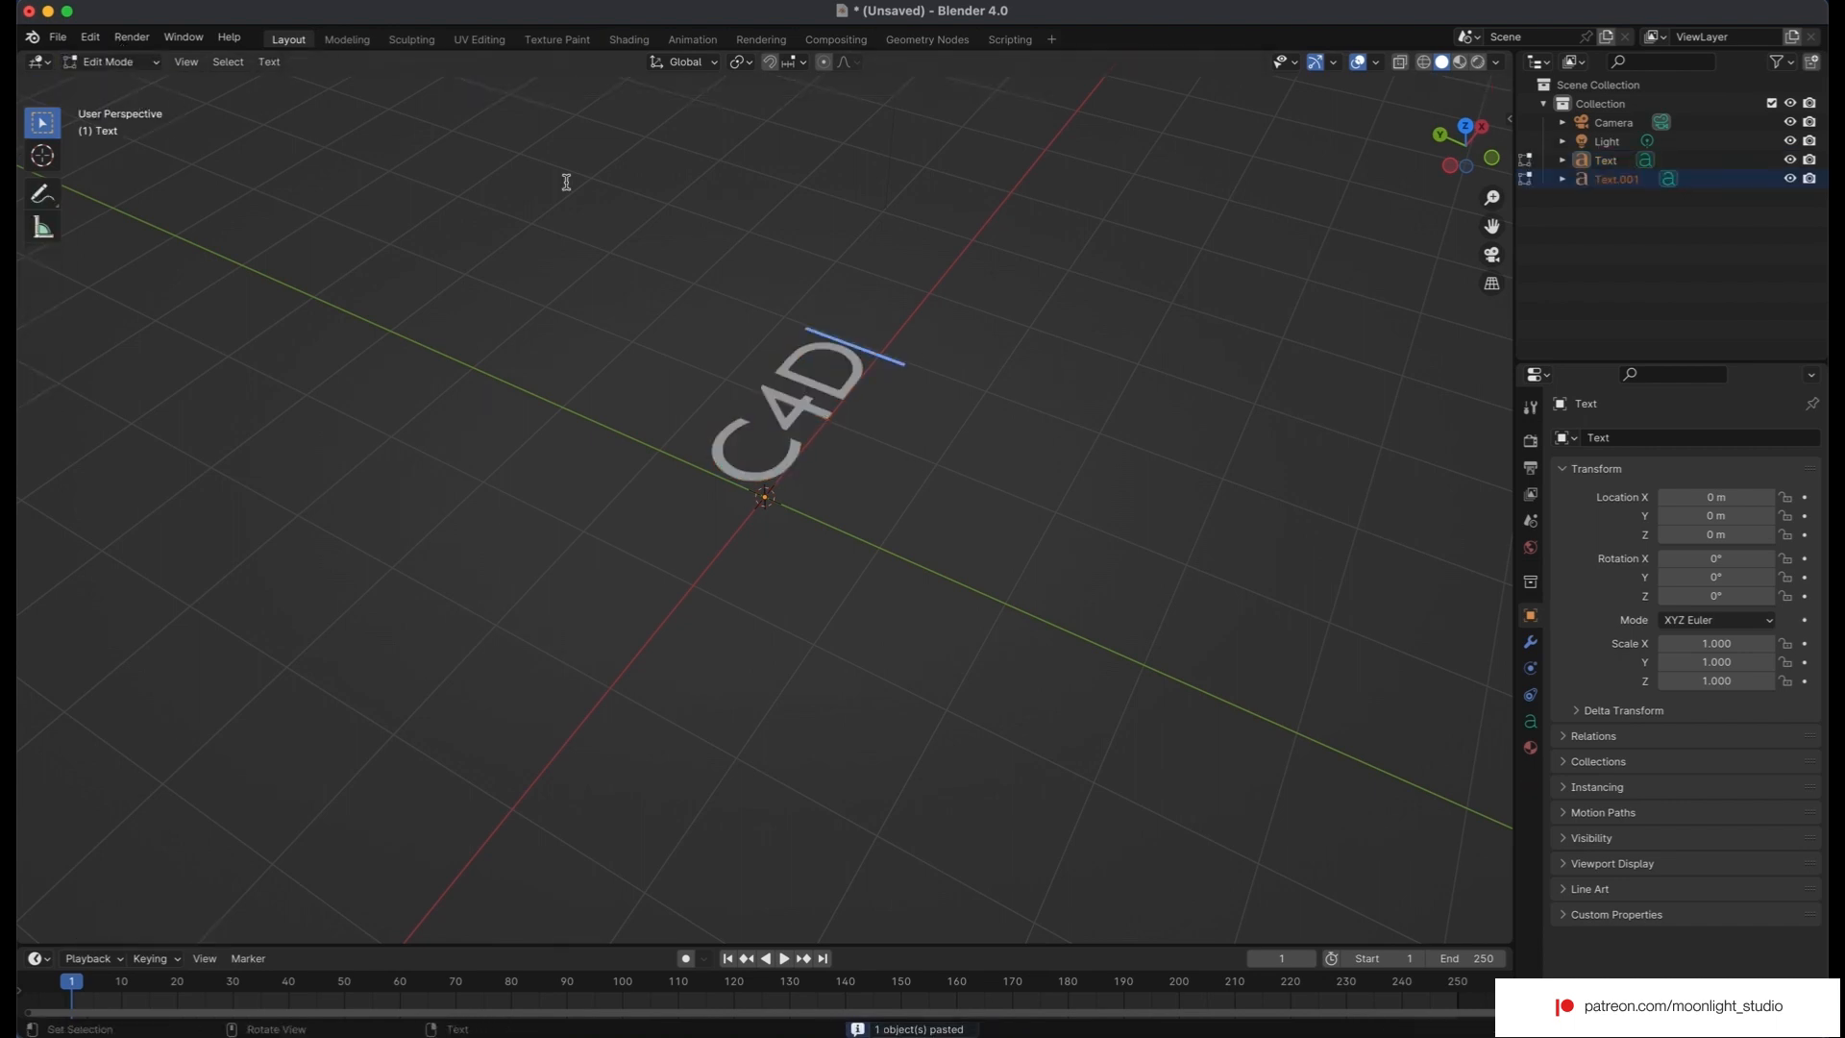
key("ctrl+a")
type("PRO")
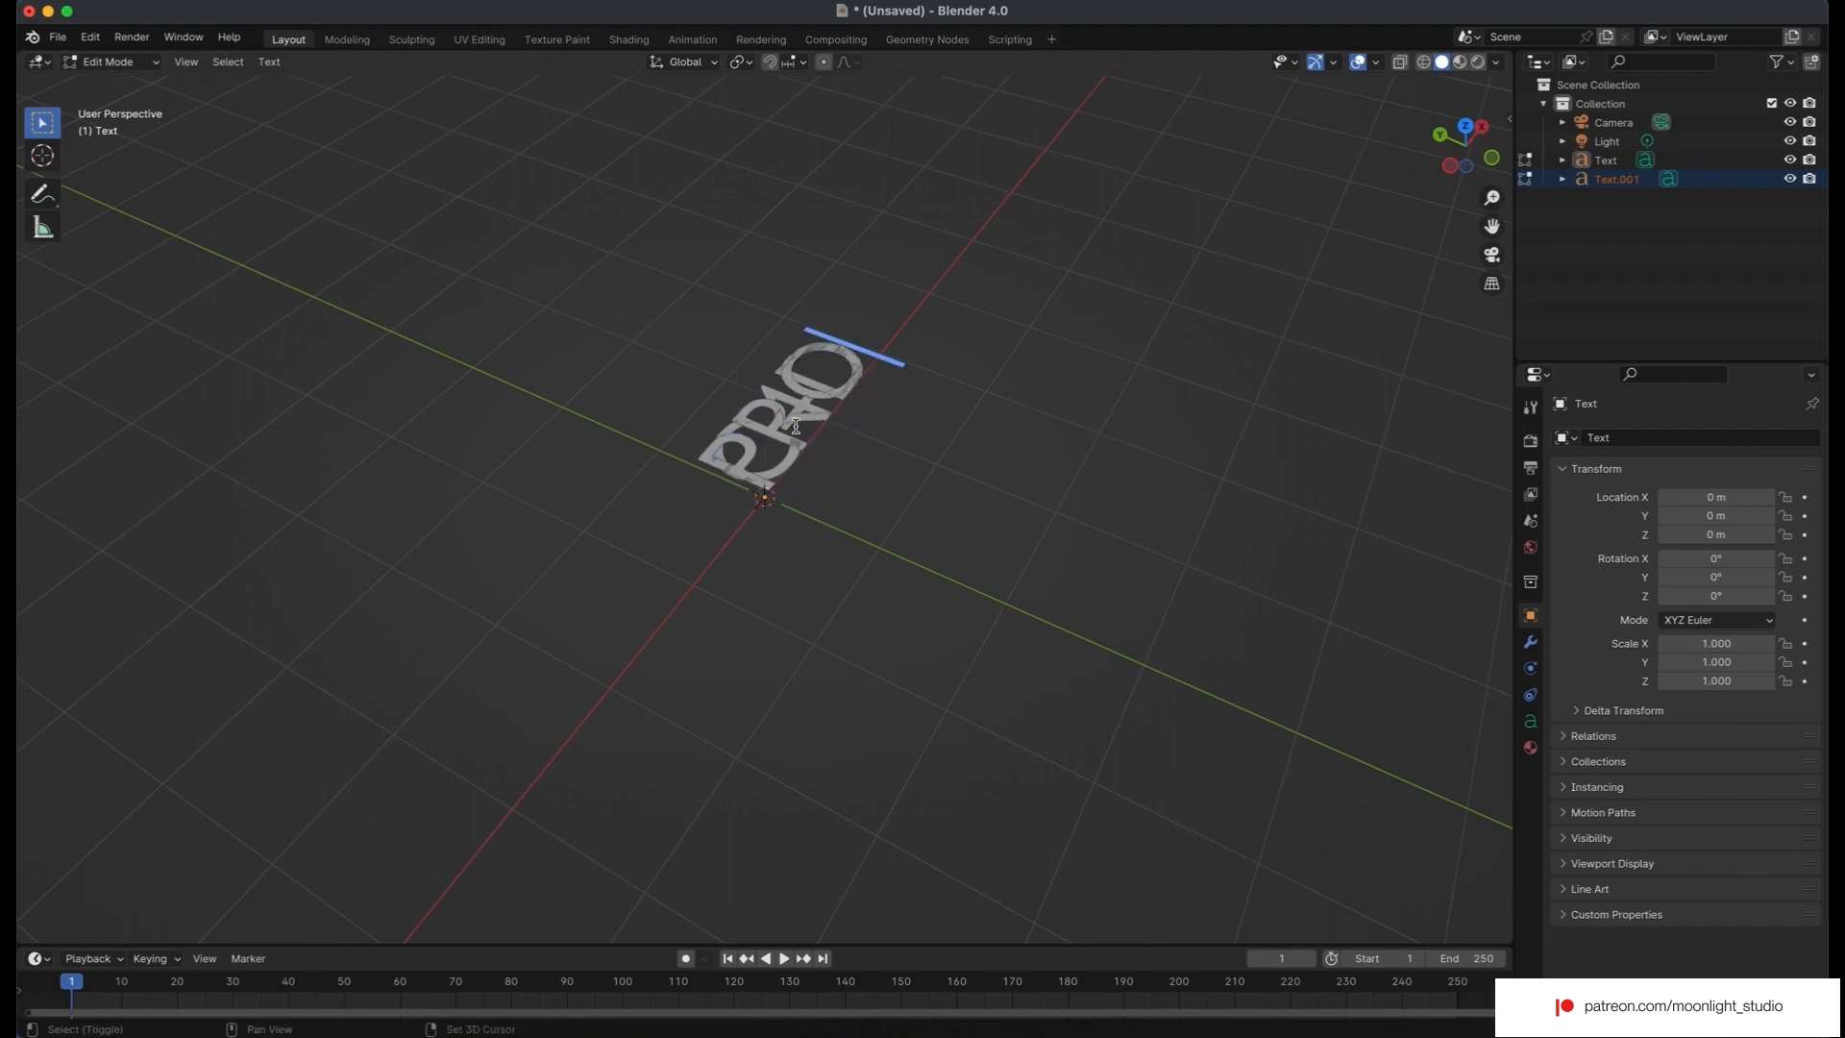
left_click(112, 62)
left_click(108, 83)
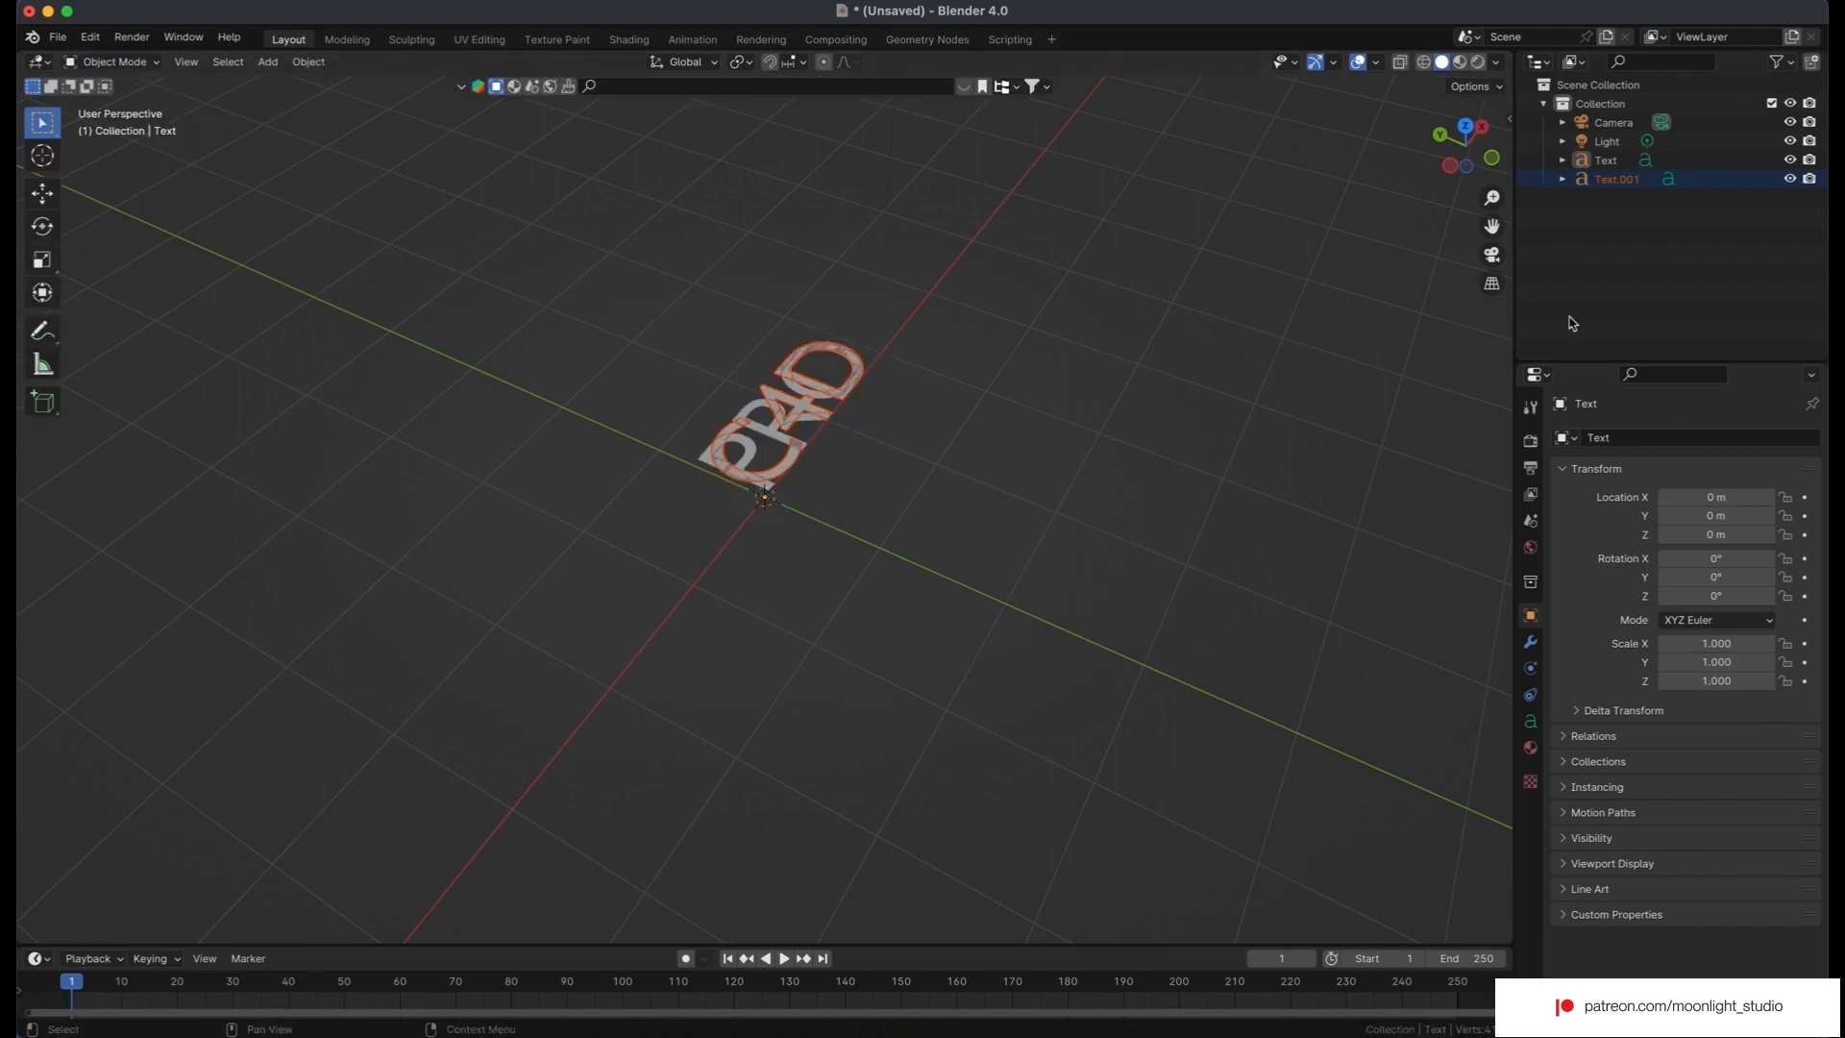
Rotate both the PRO and C4D text objects 90° about the X axis so they stand upright.
left_click(1615, 164)
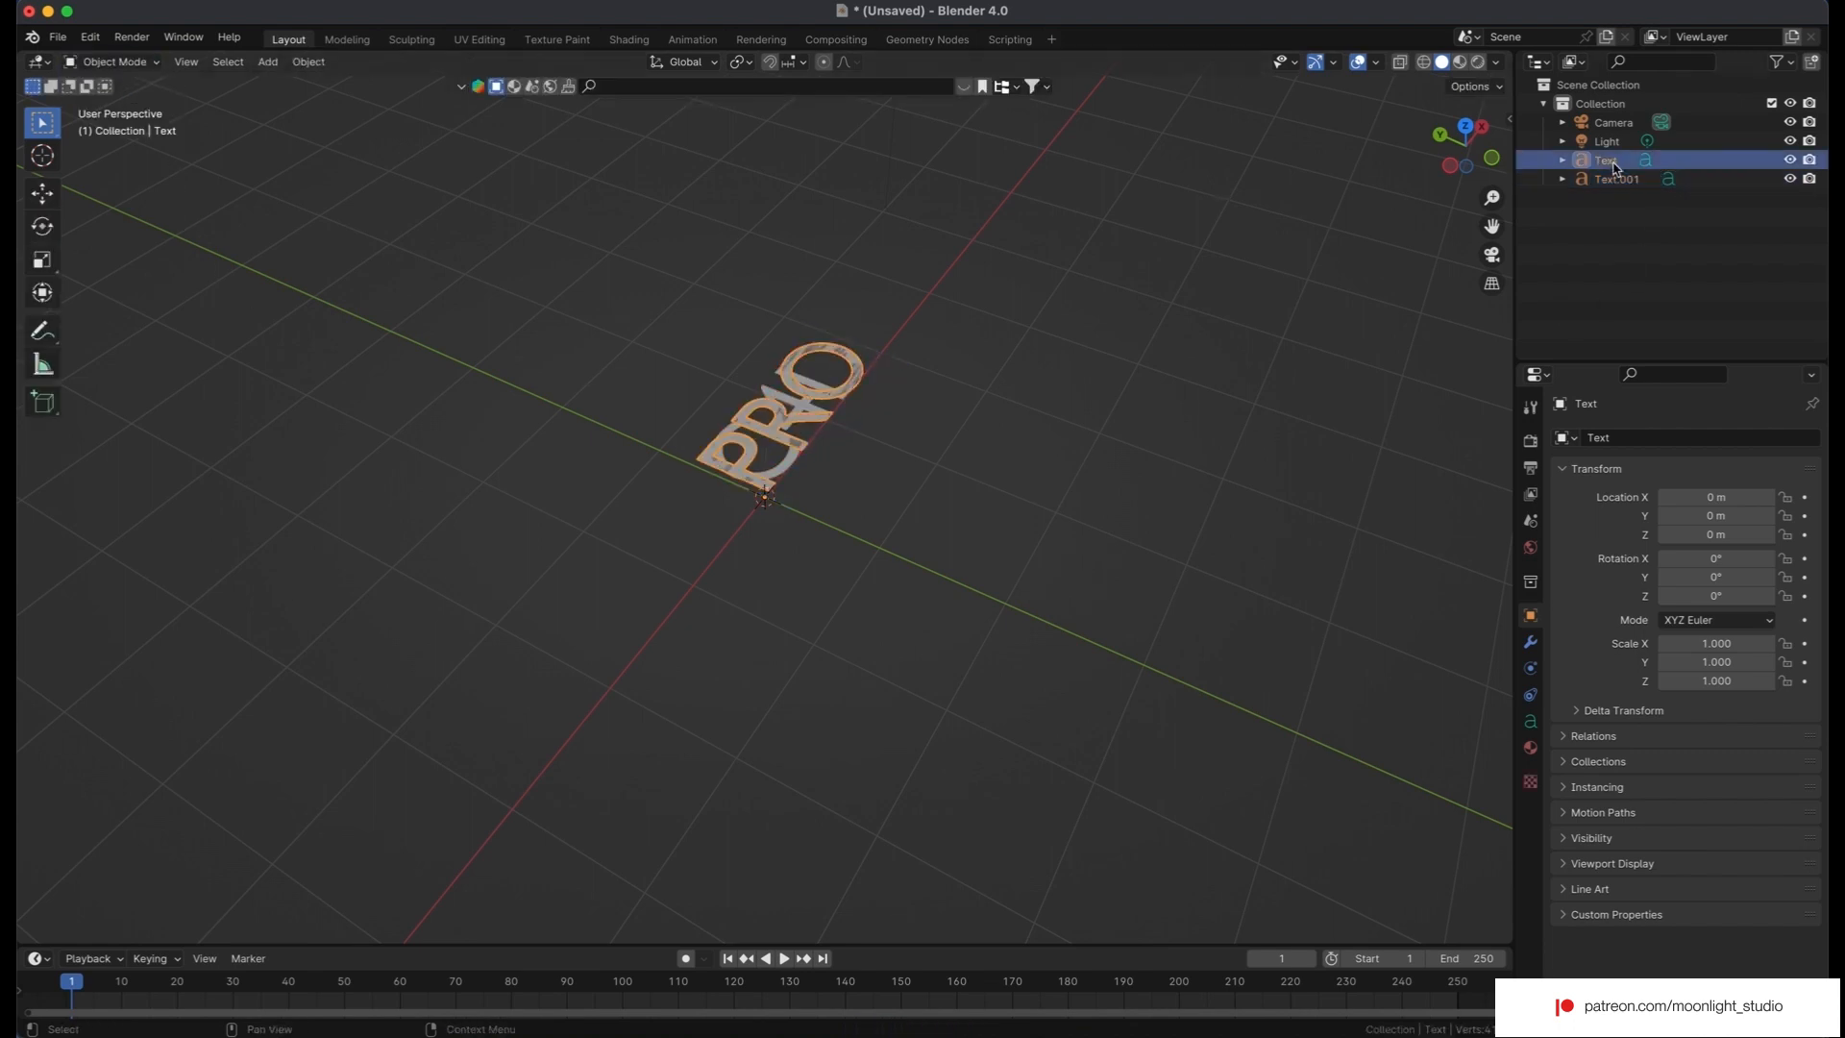
left_click(1719, 558)
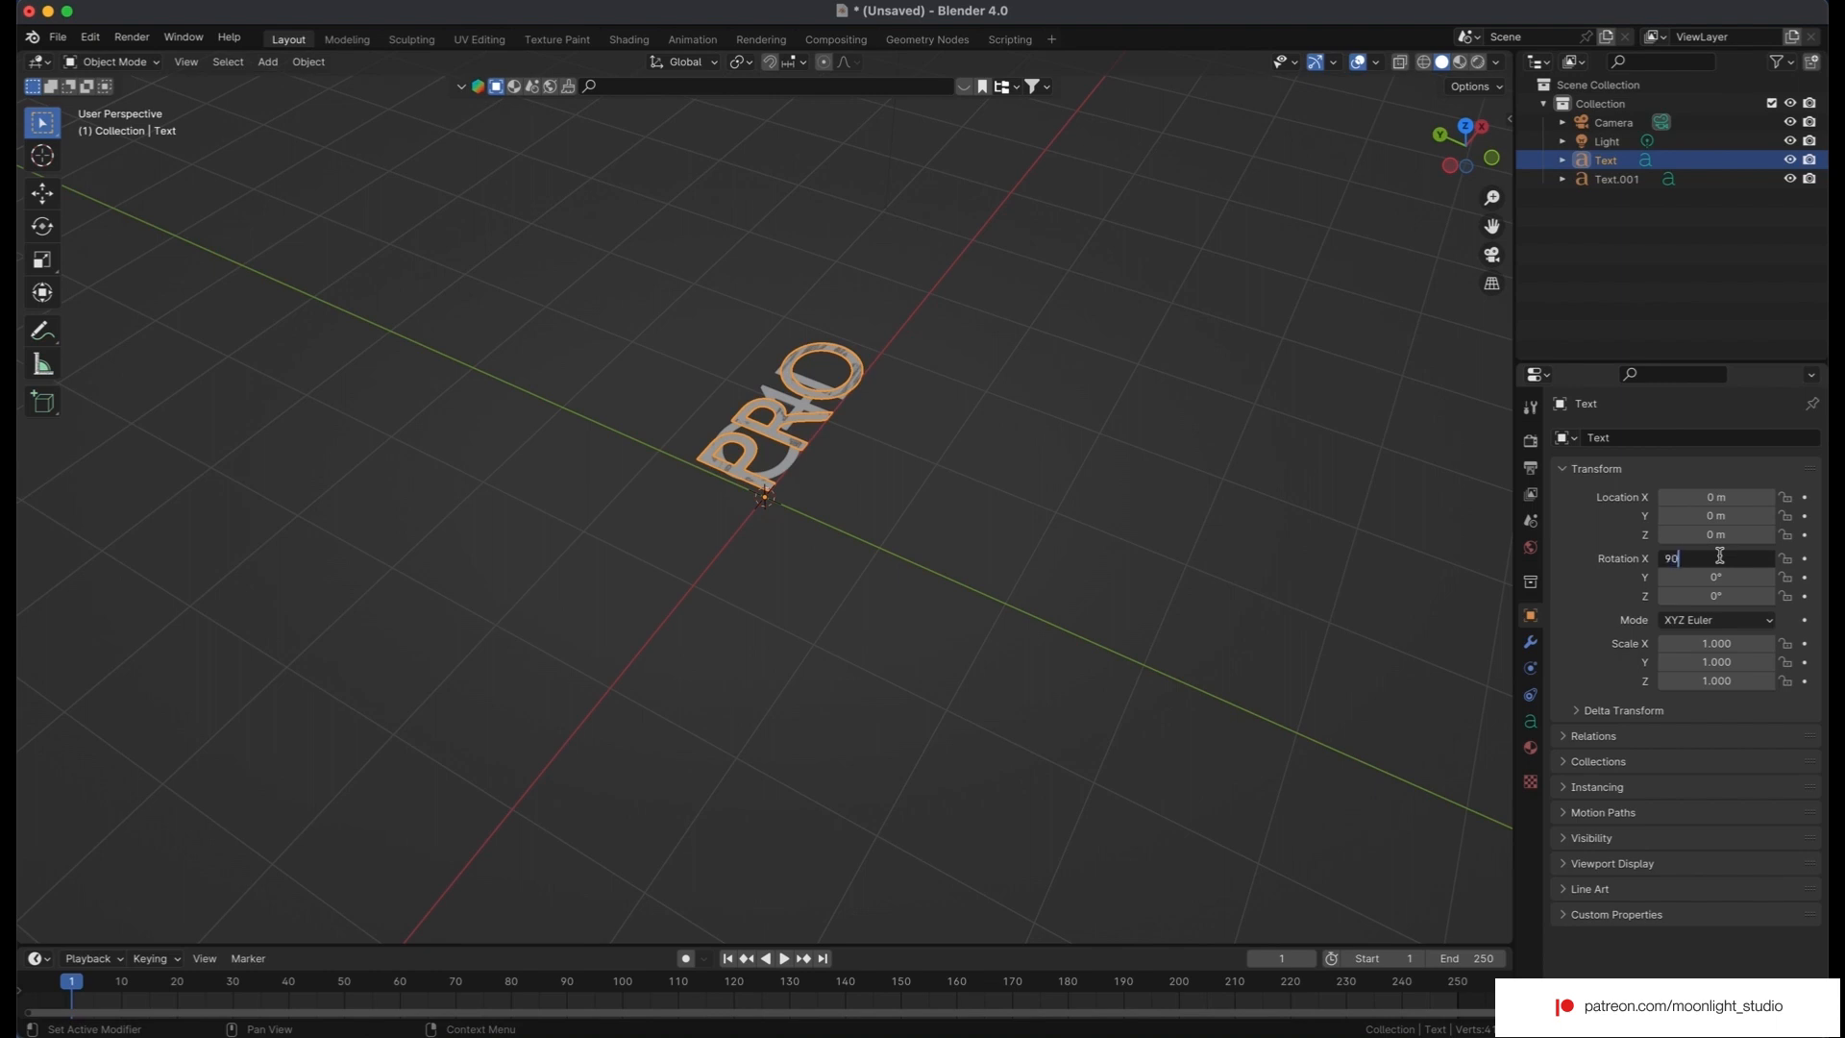
key("Return")
left_click(1616, 179)
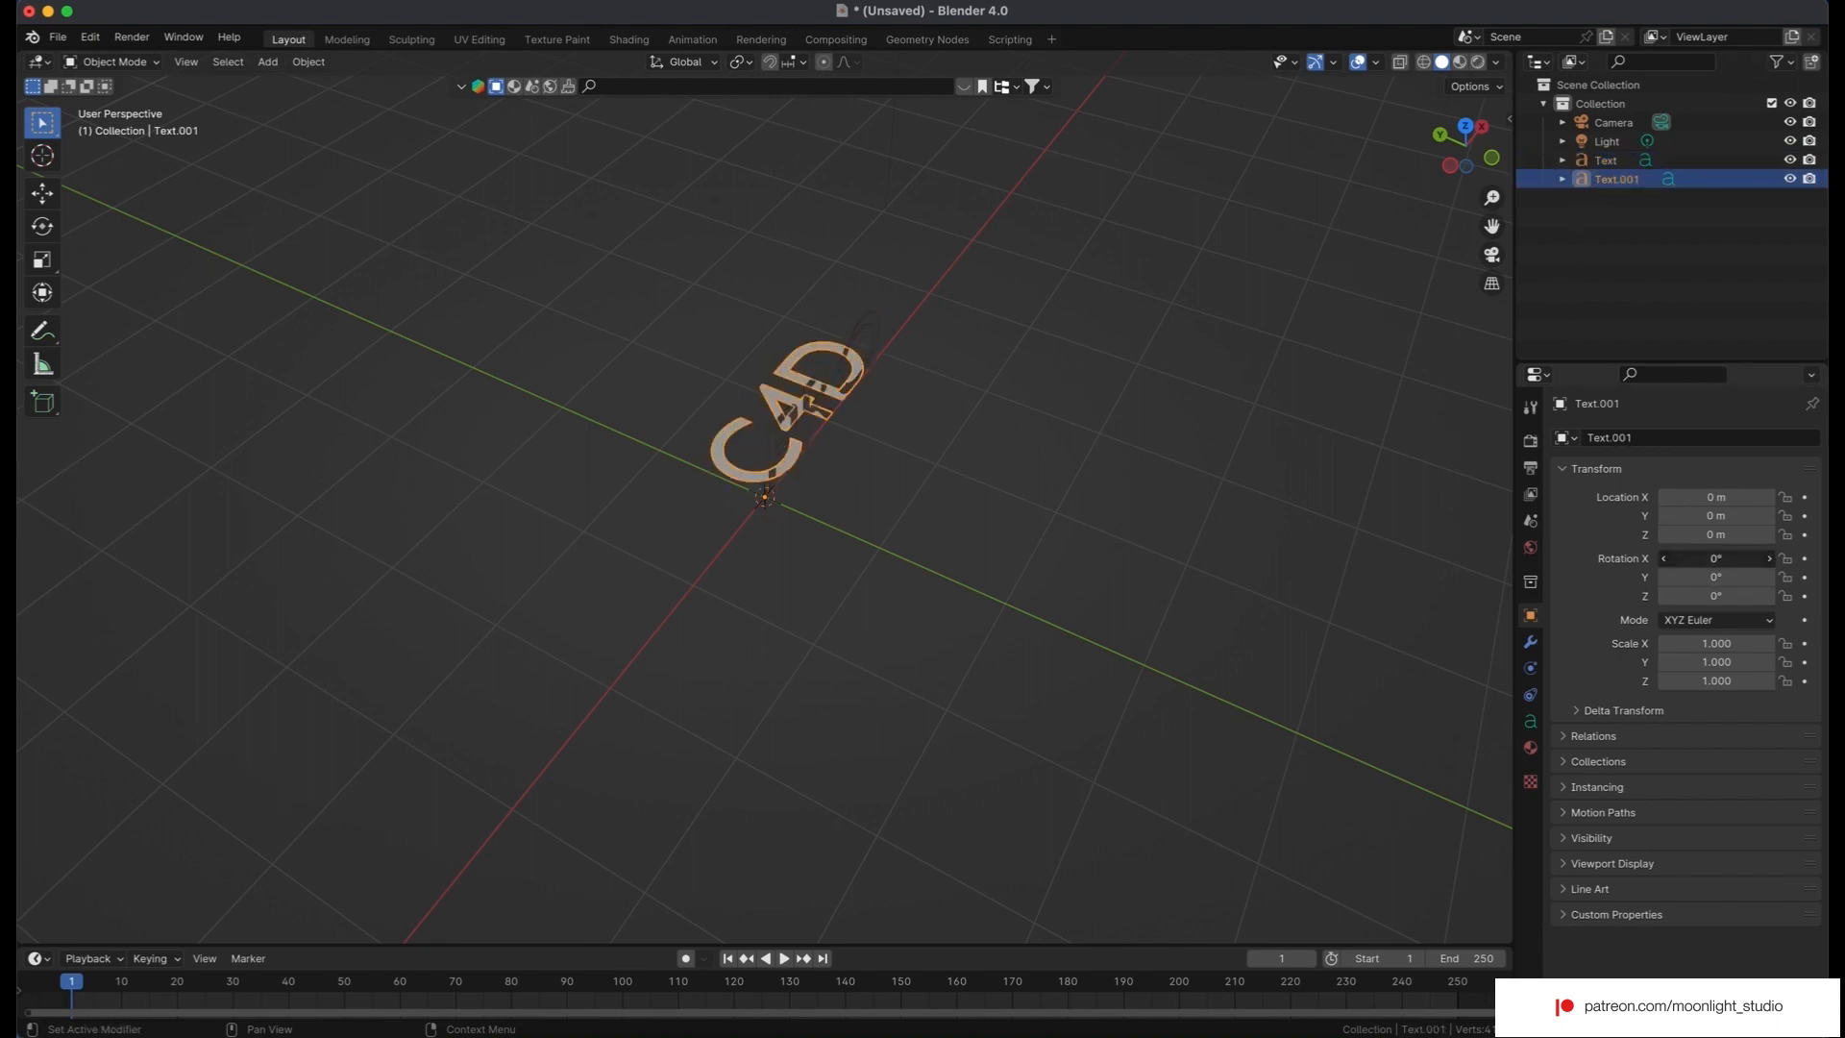
type("90")
key("Return")
middle_click_drag(1101, 445, 1101, 447)
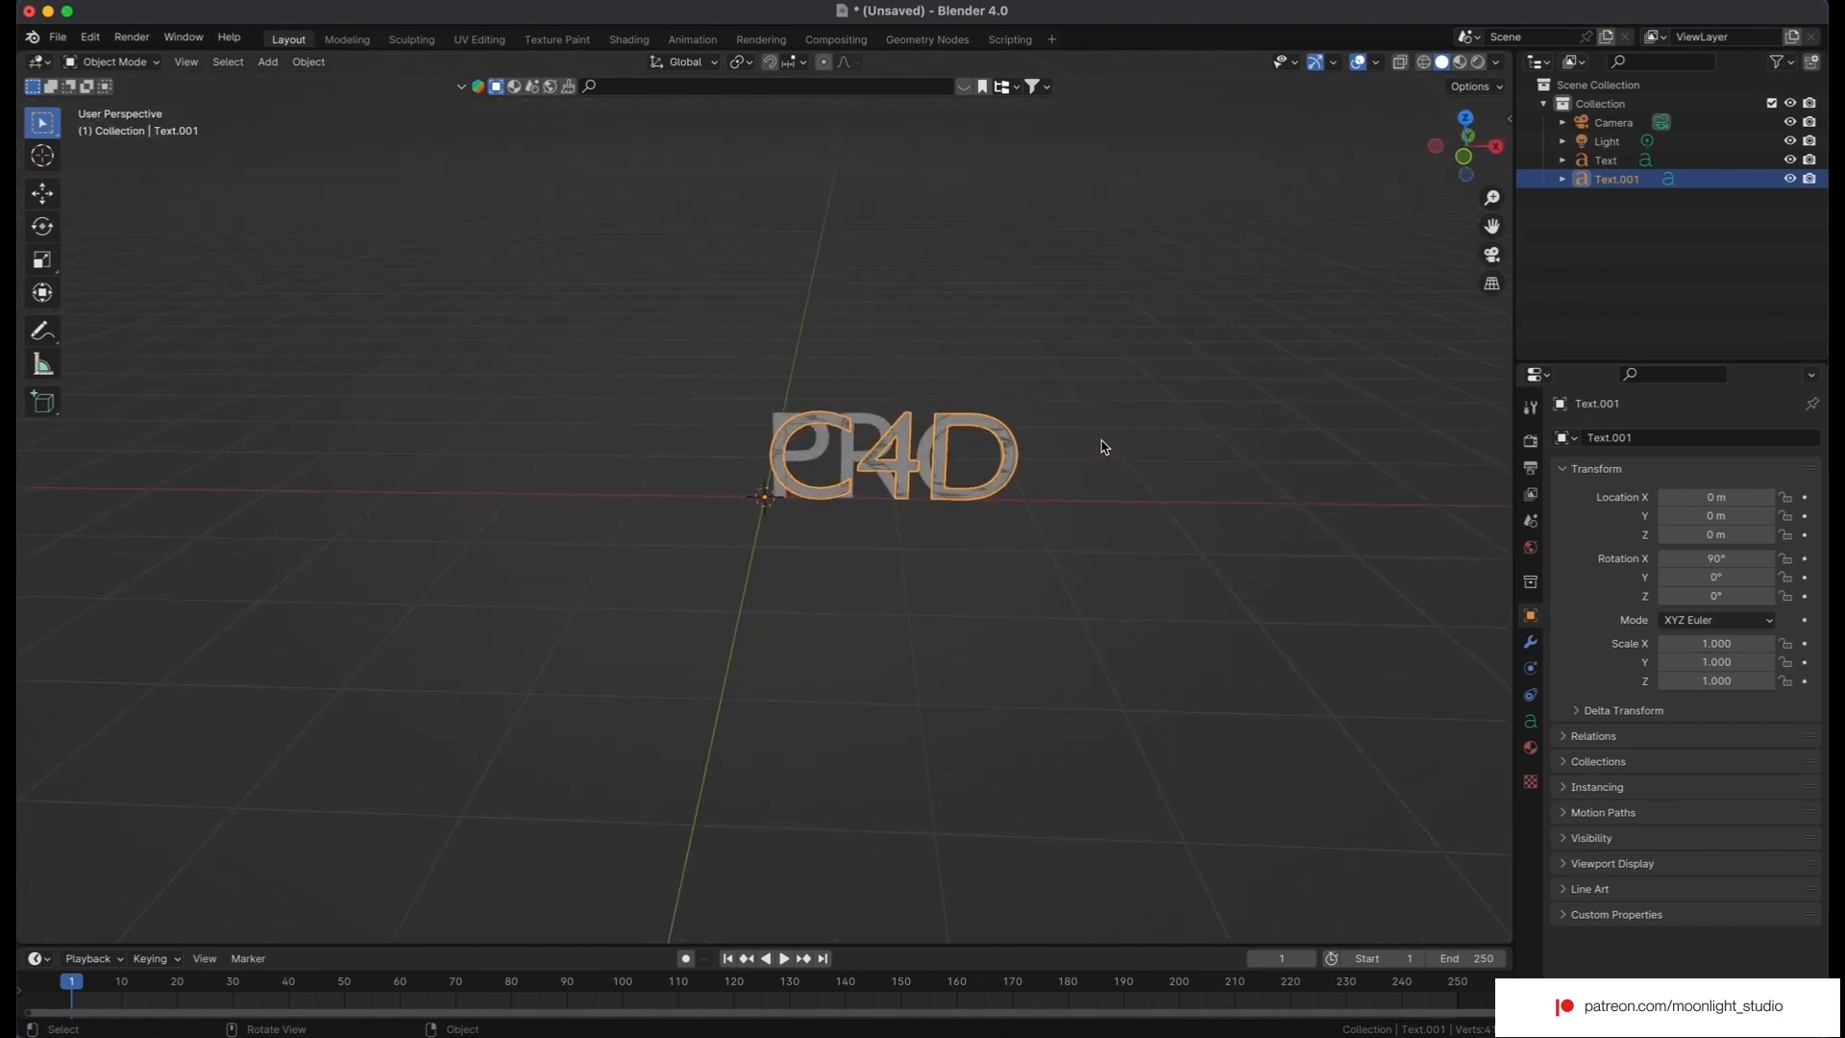
Set the horizontal paragraph alignment of both the C4D and PRO text objects to Center.
left_click(1531, 721)
left_click(1725, 737)
left_click(1706, 766)
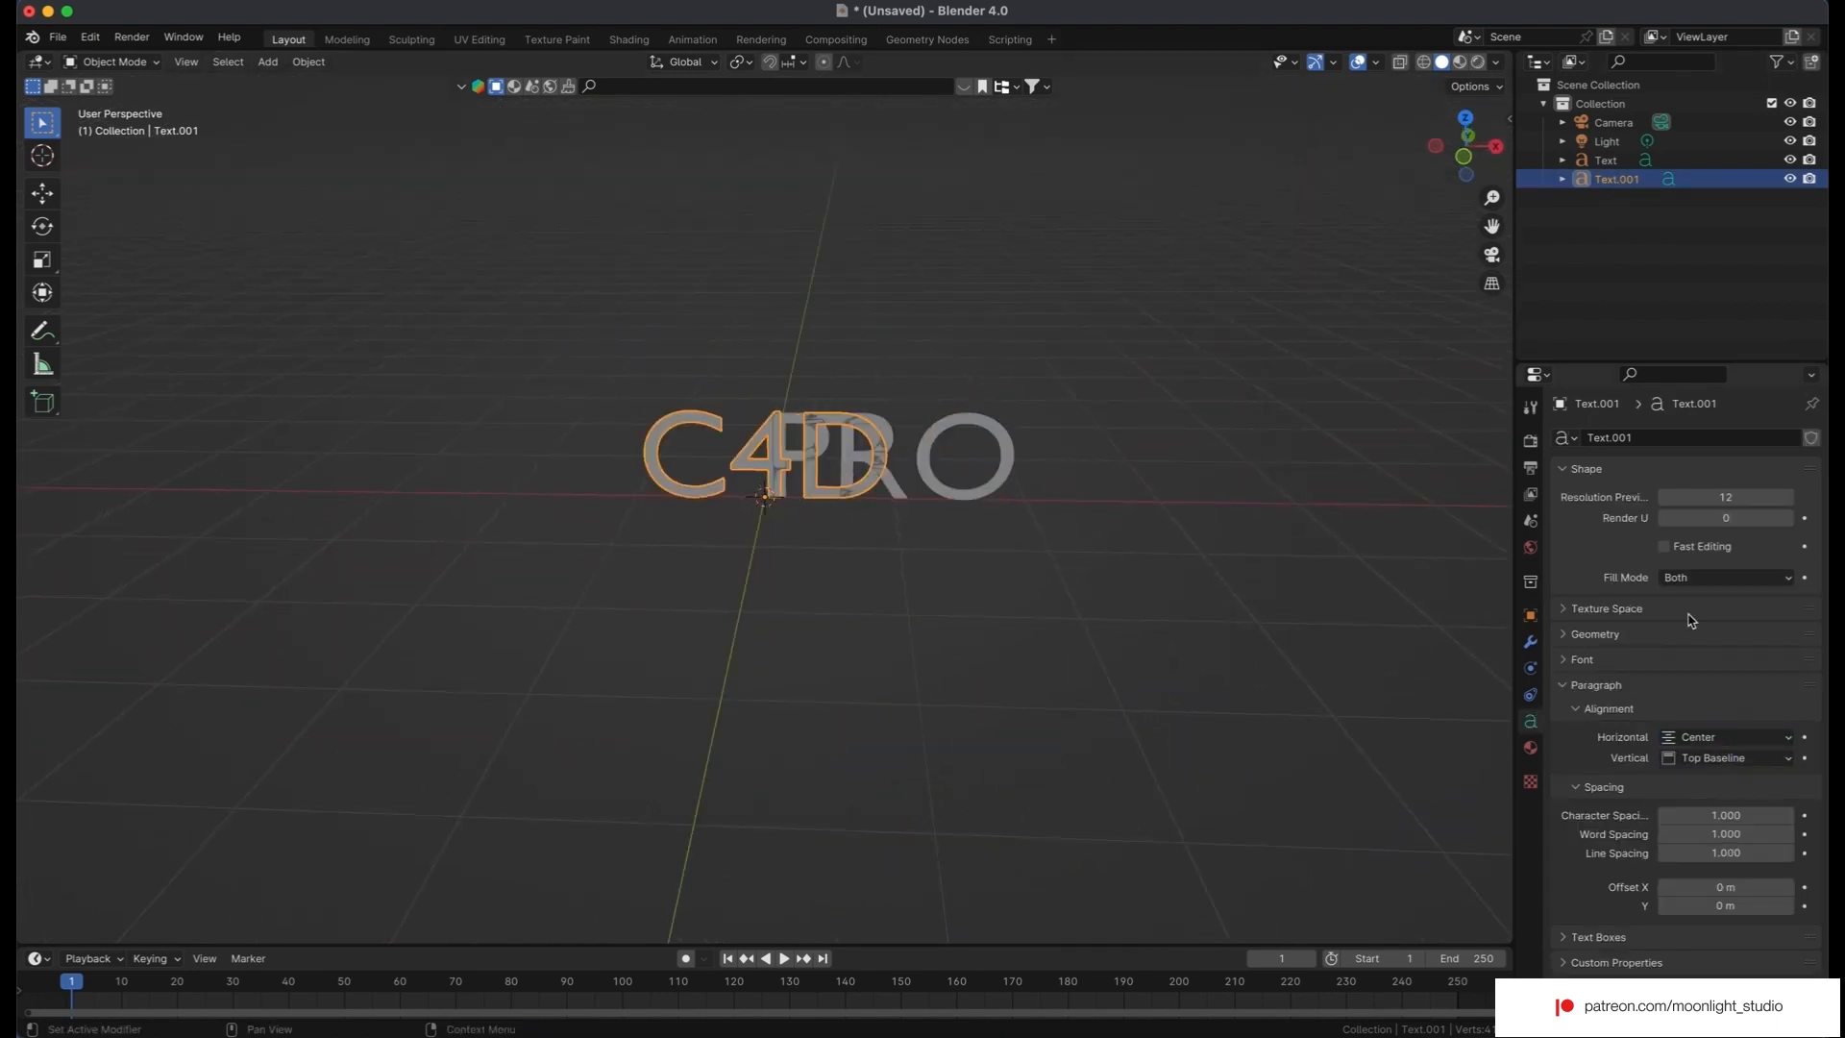
left_click(1602, 161)
left_click(1715, 738)
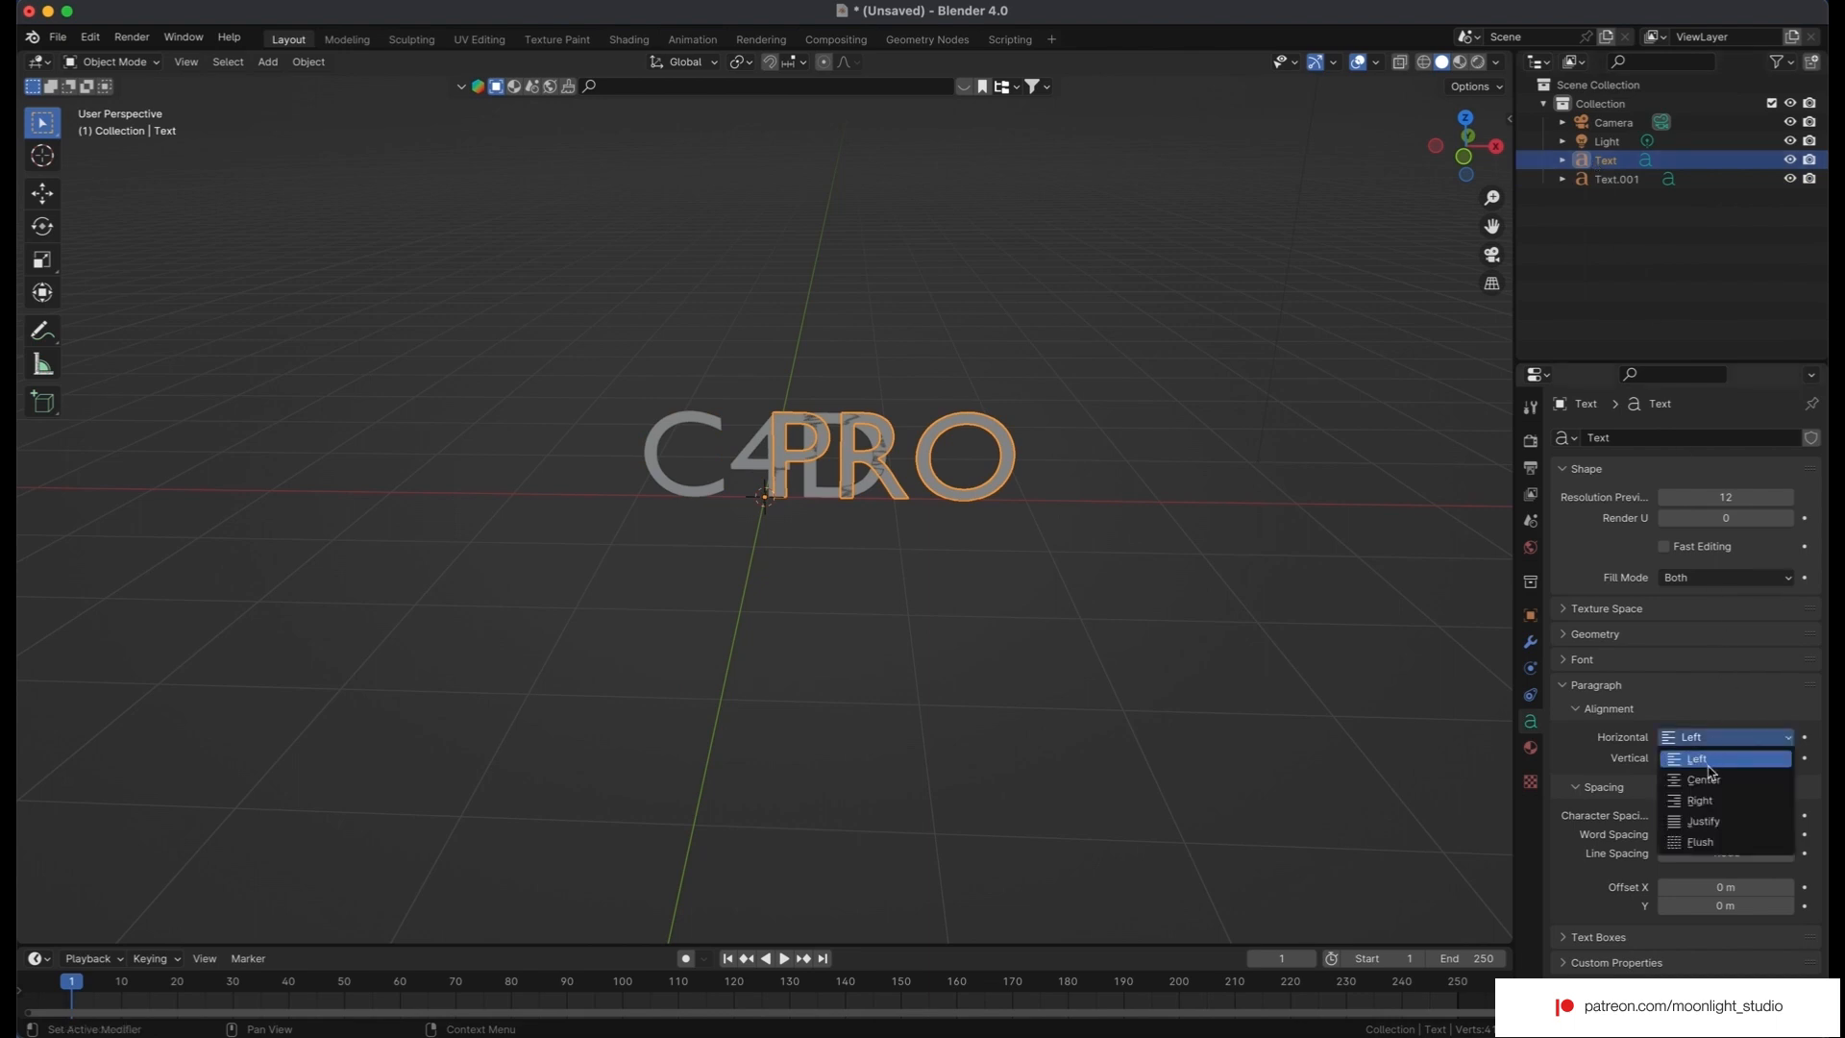
left_click(1692, 767)
From the front view, load Maison Neue Bold as the regular font of the PRO text.
scroll(835, 429, "up", 2)
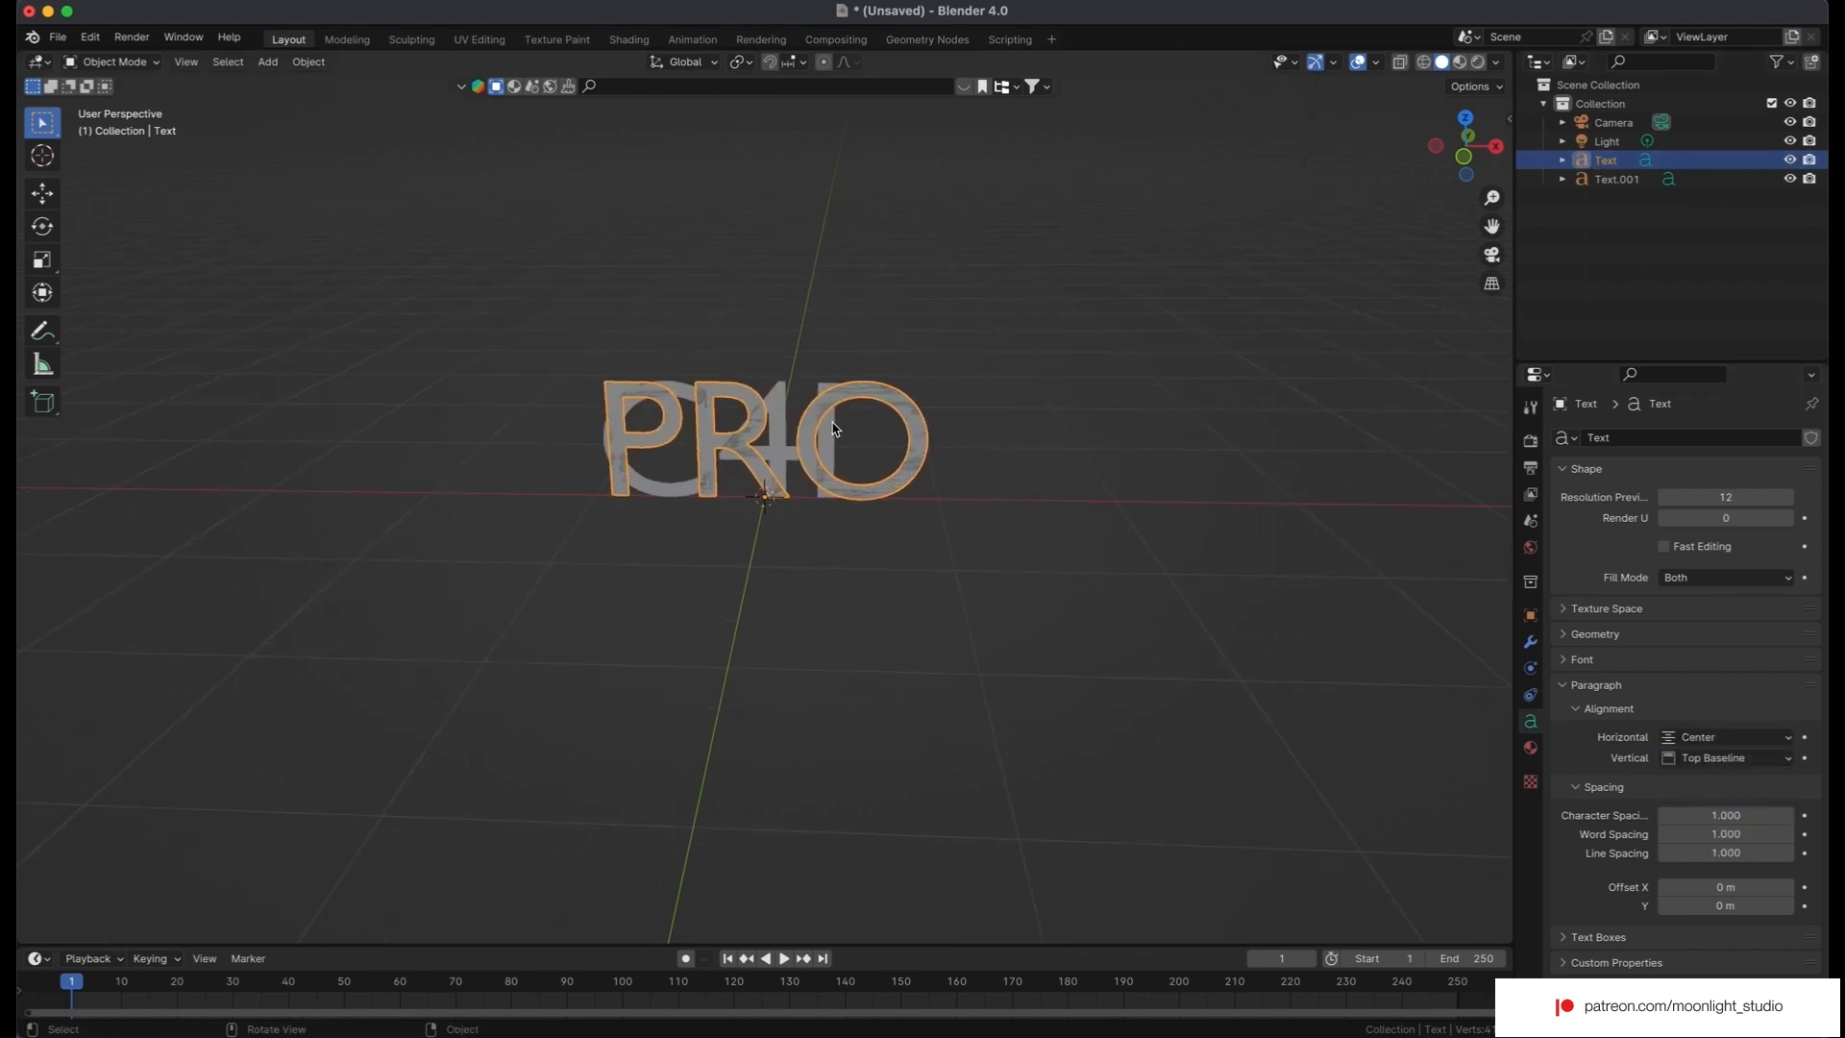
left_click(1463, 156)
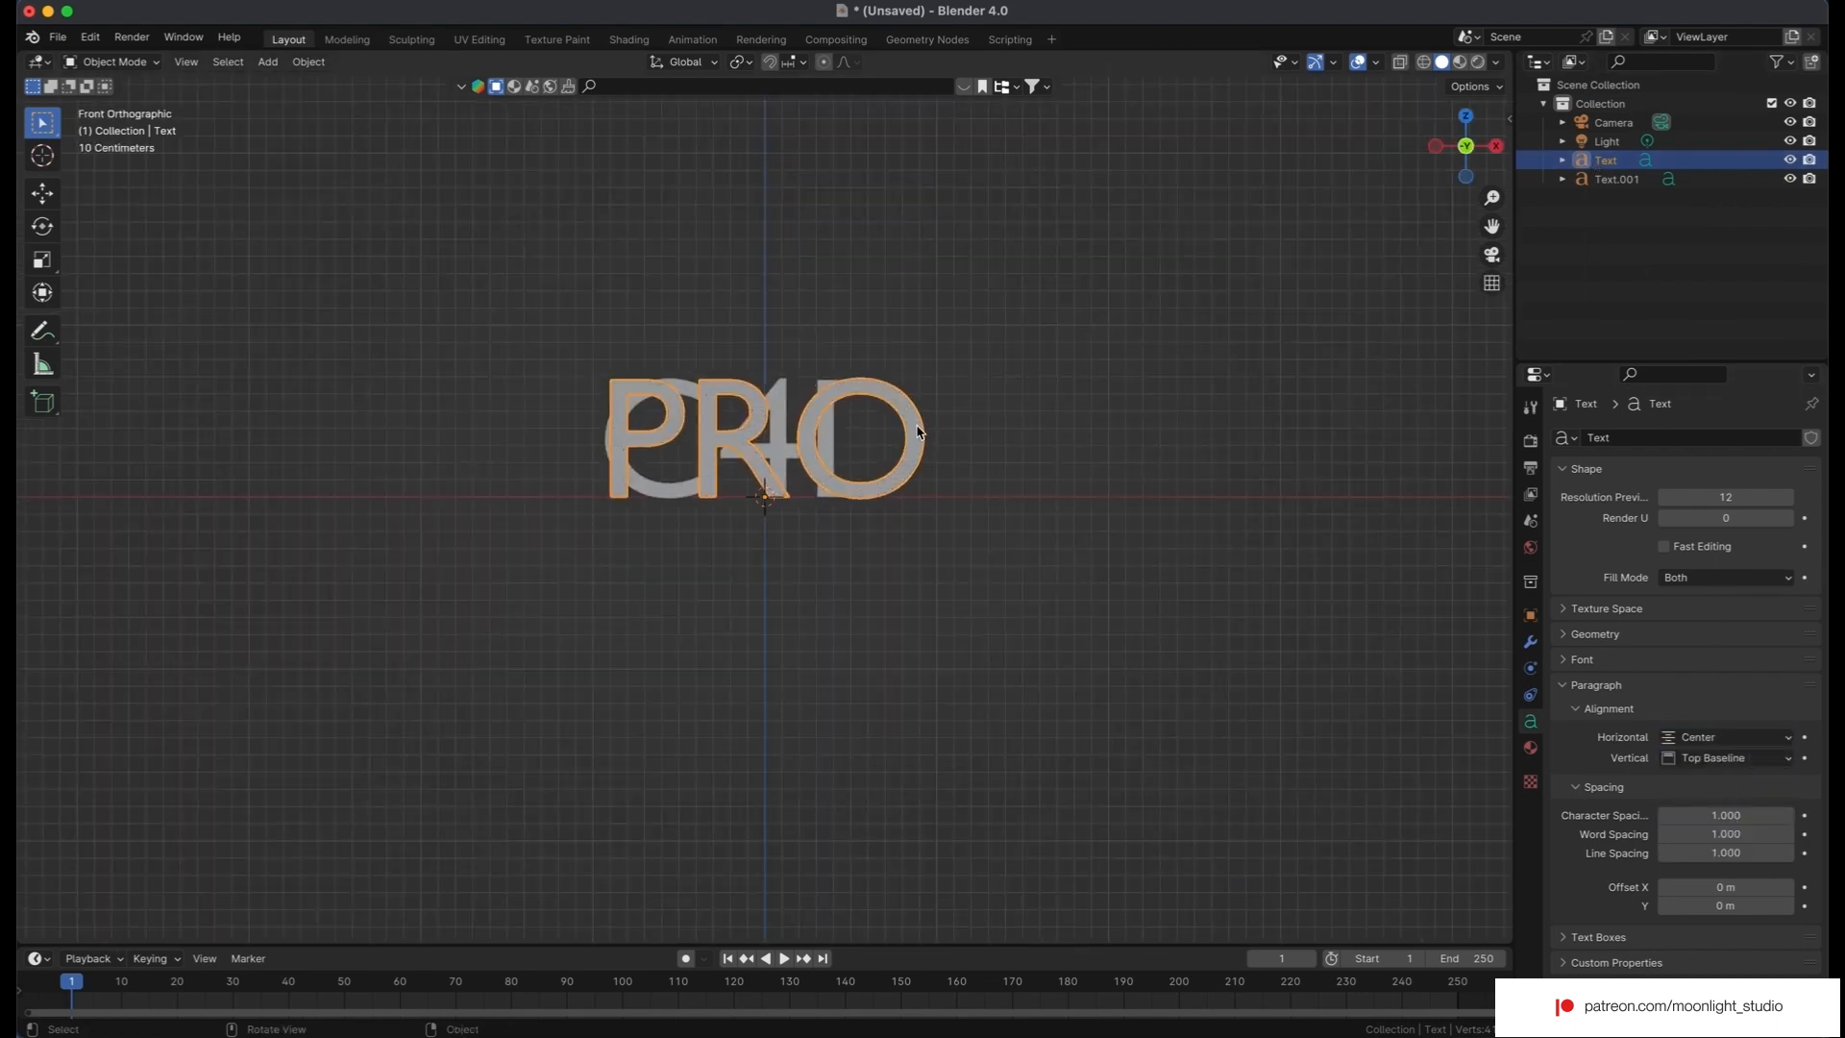
left_click(1624, 662)
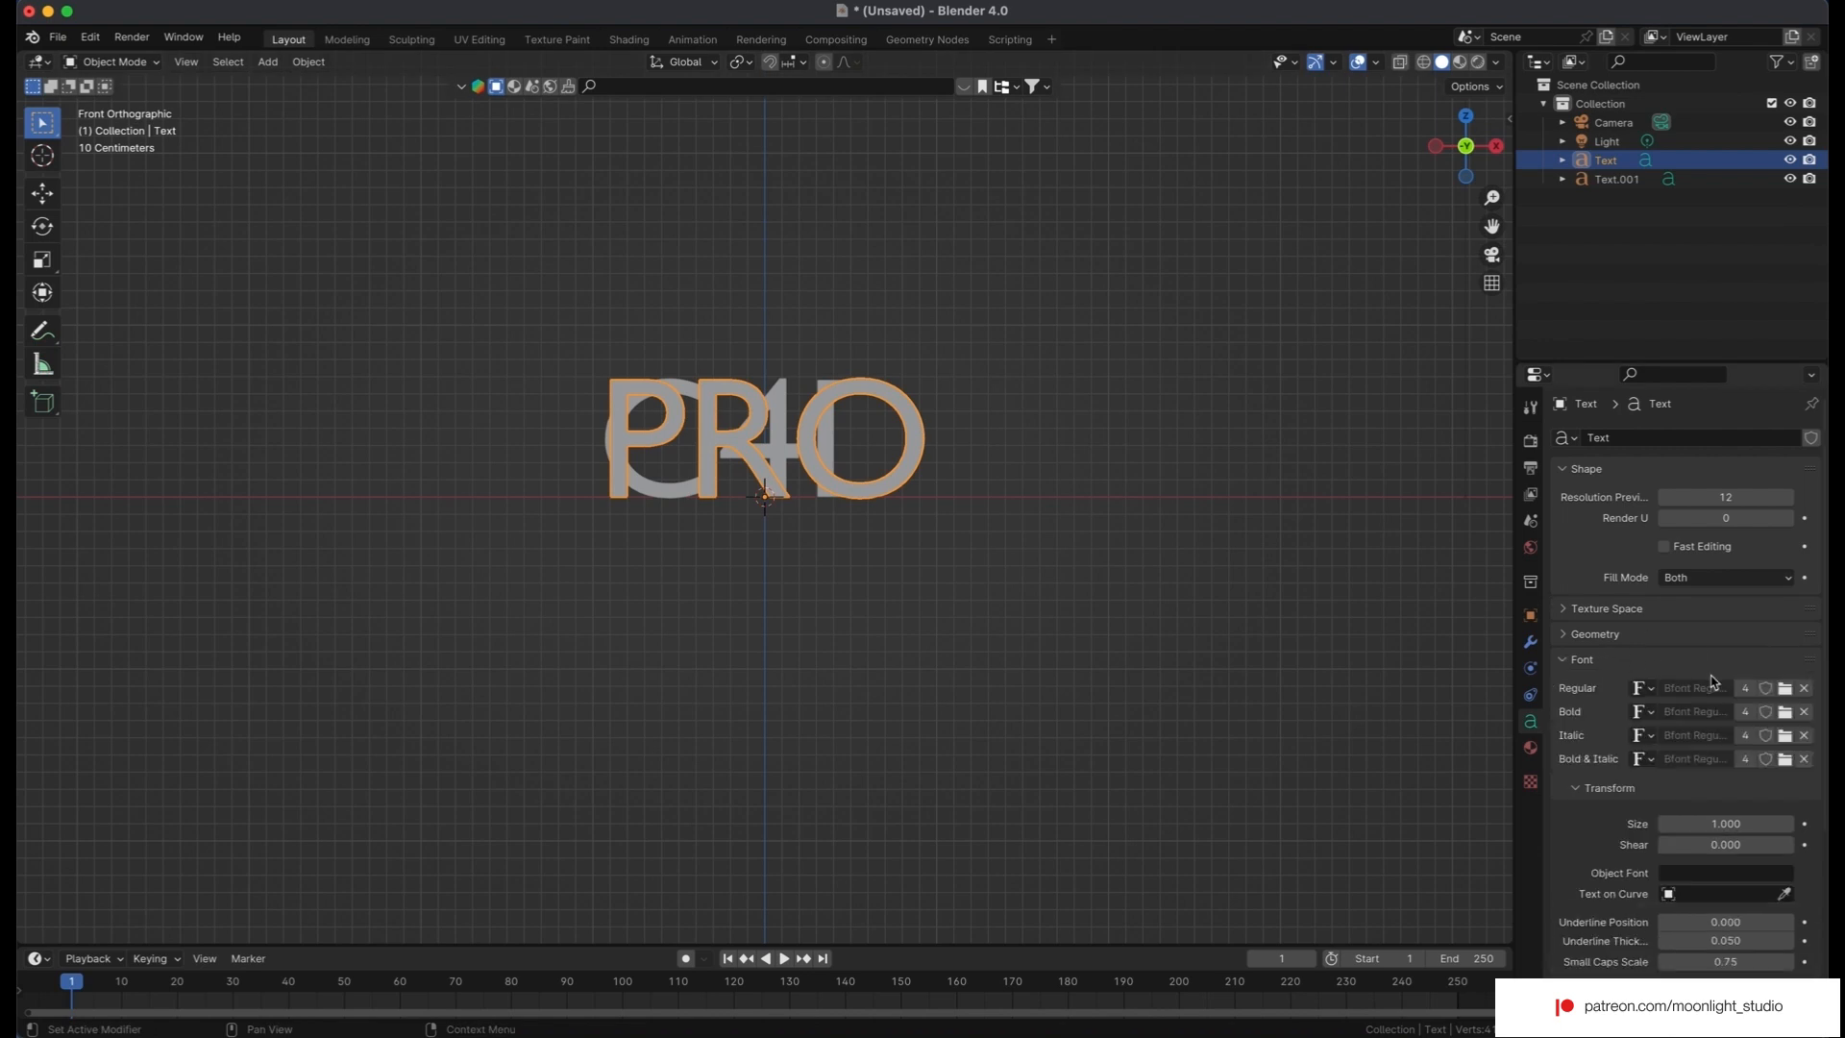
left_click(1785, 688)
left_click(1206, 268)
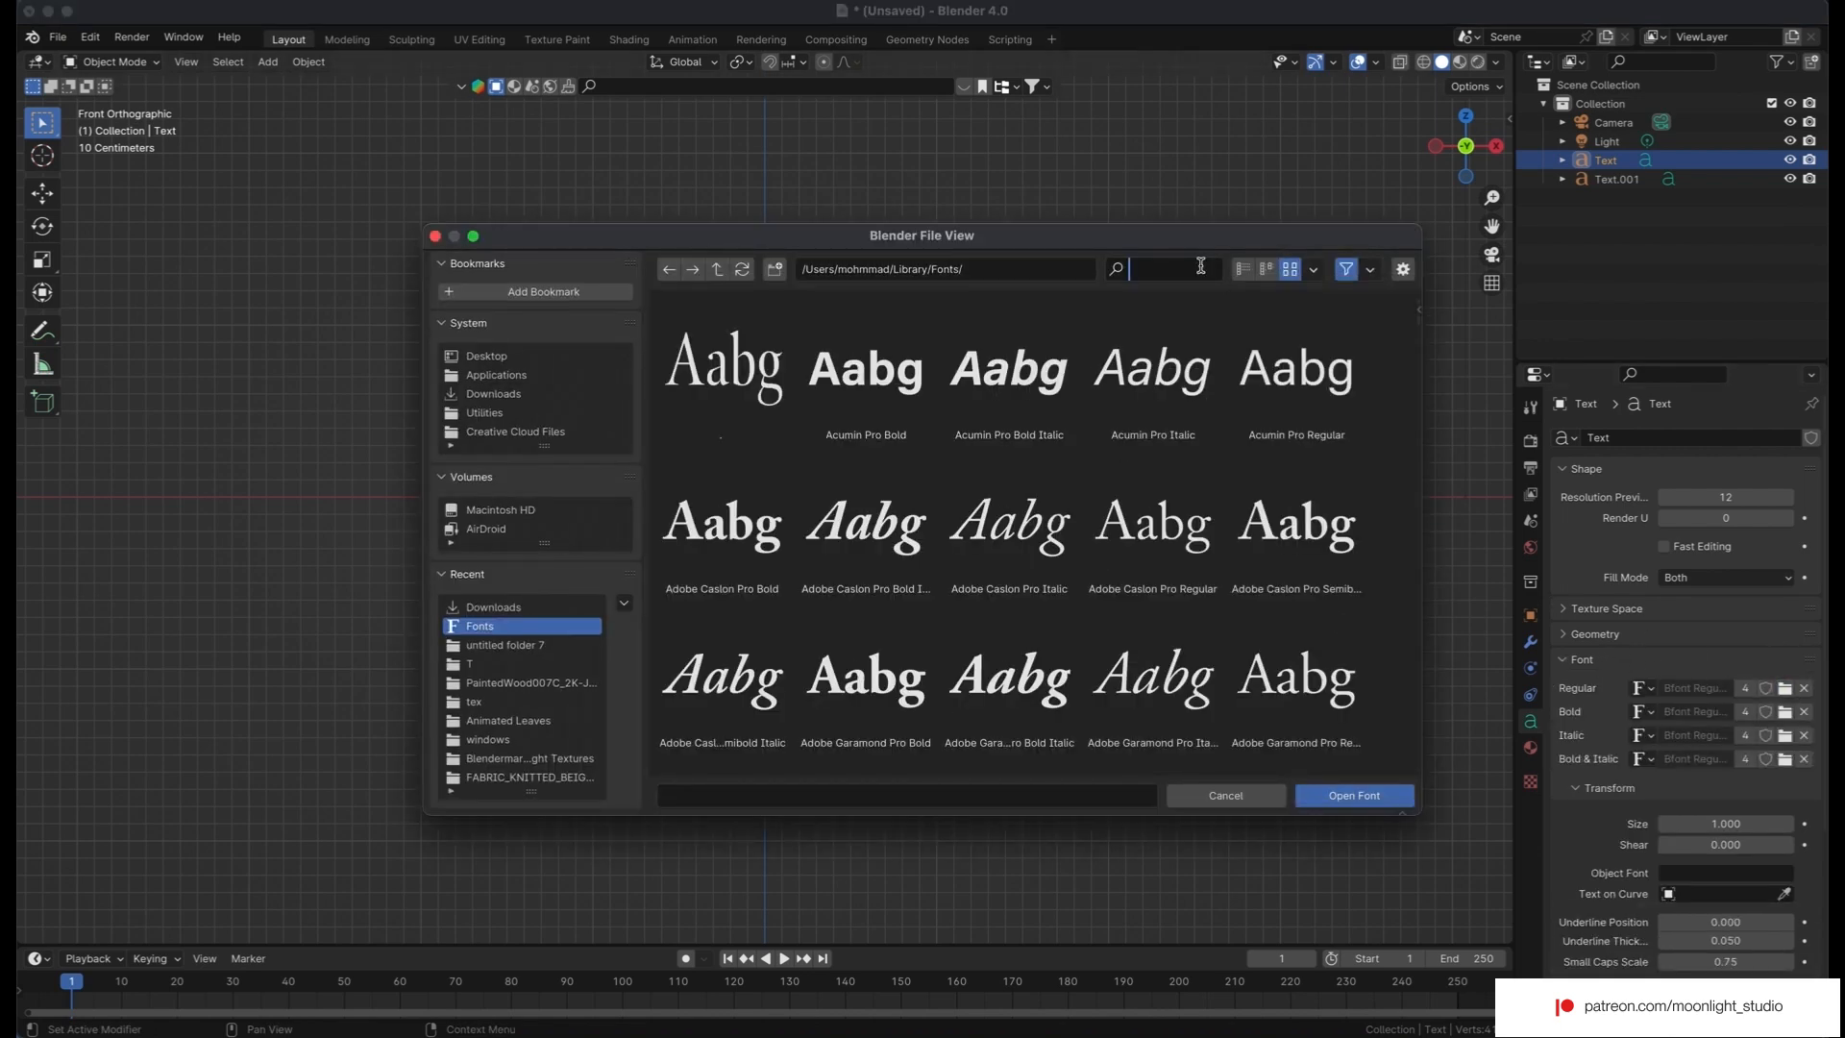
type("neue")
key("Return")
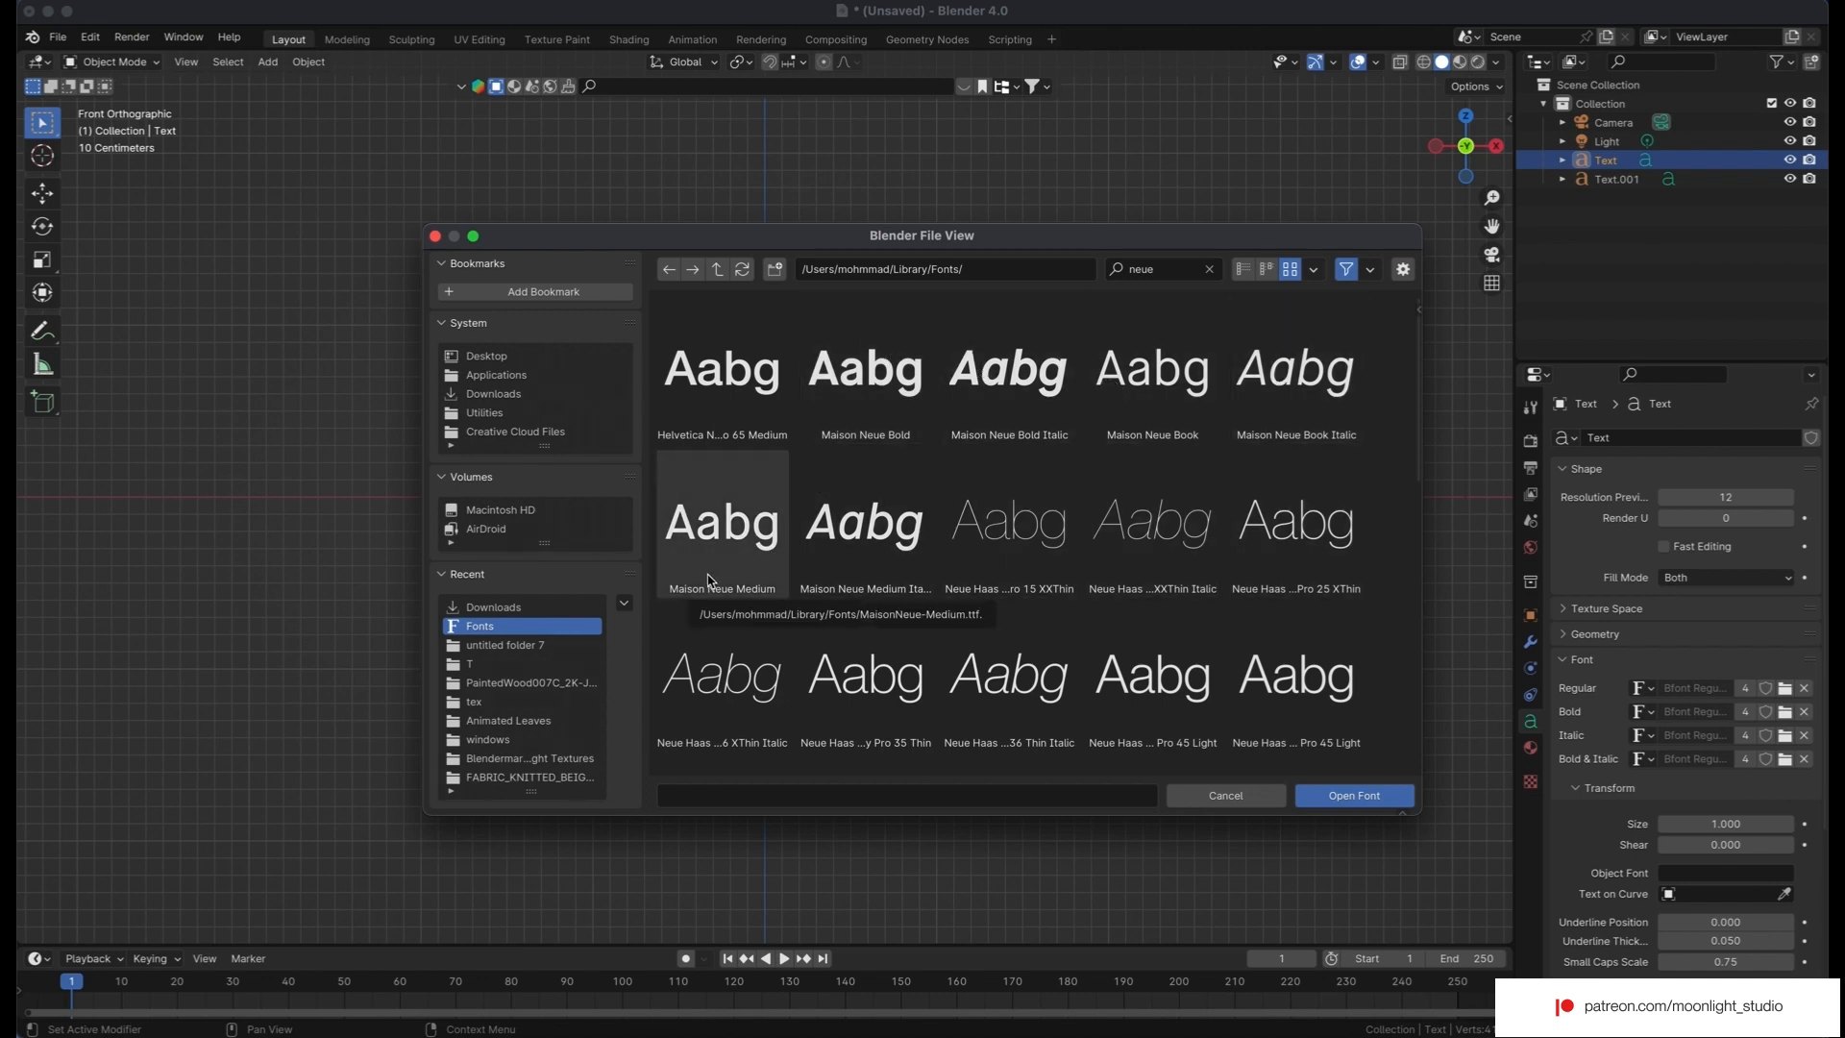
double_click(822, 432)
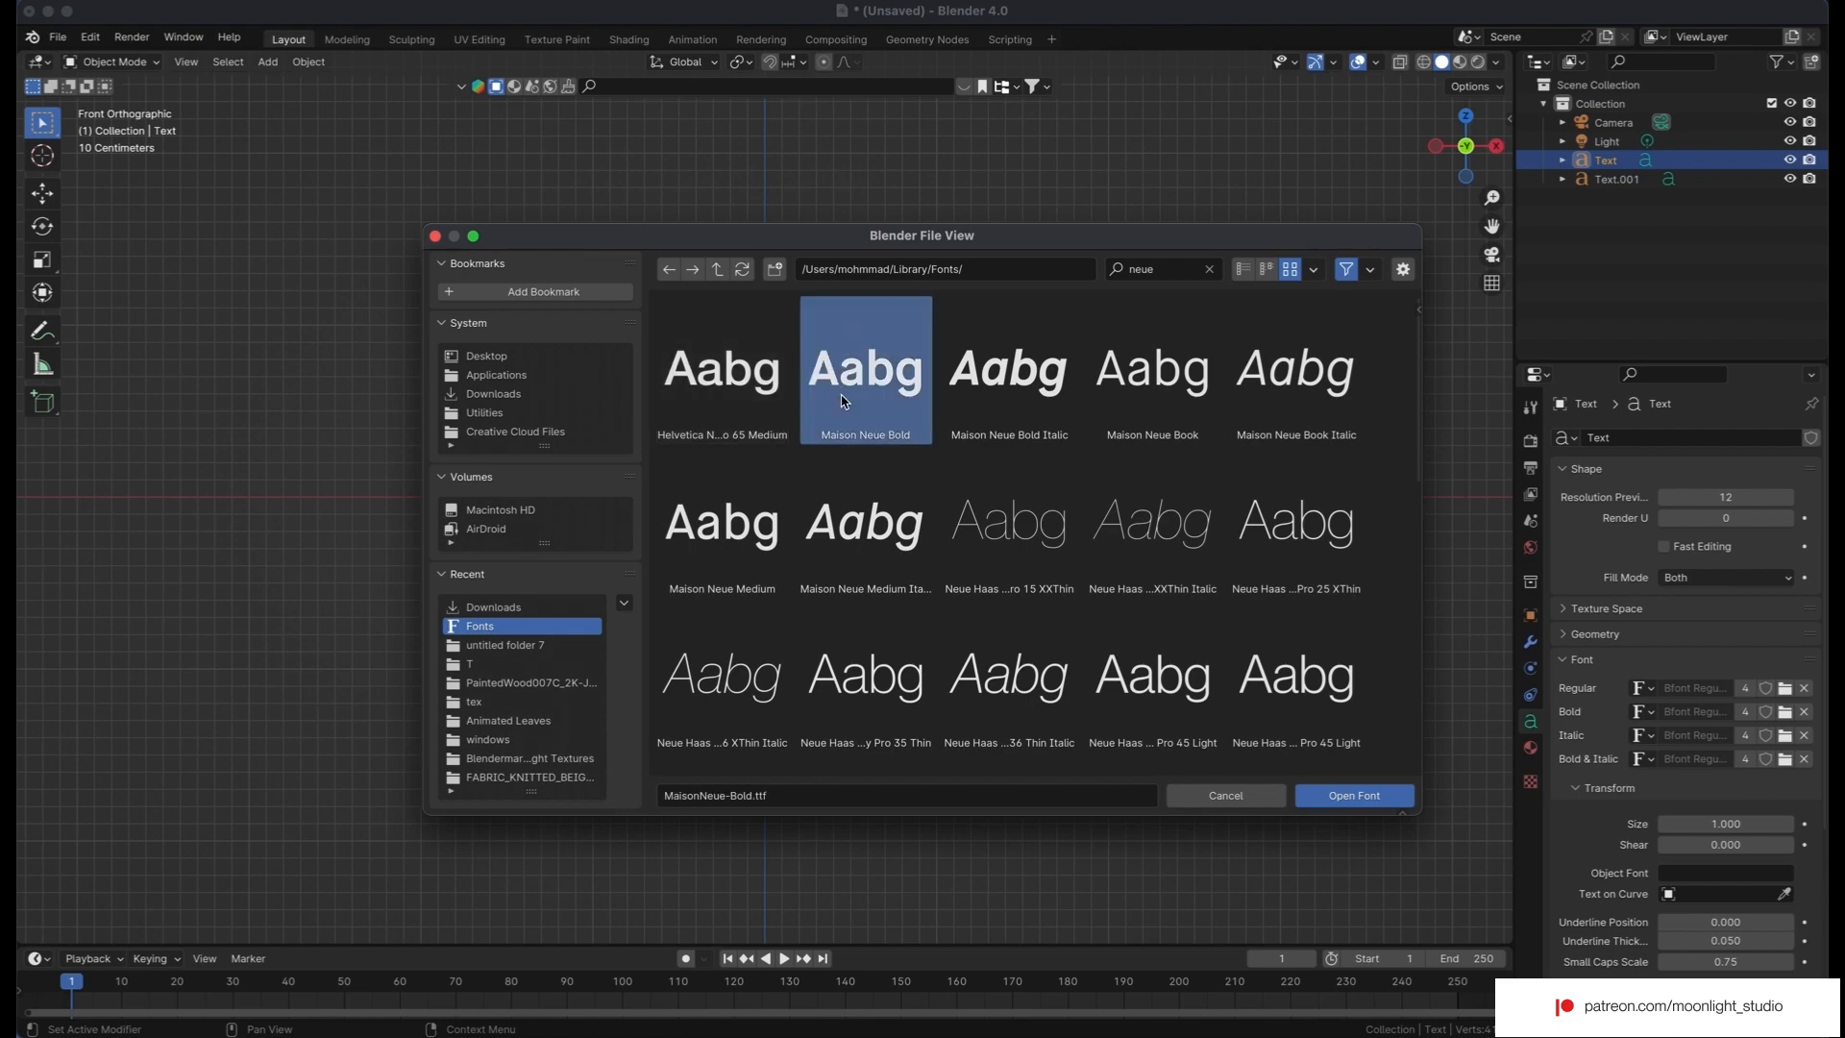
Load Maison Neue Bold as the regular font of the C4D text and deselect it.
left_click(1611, 179)
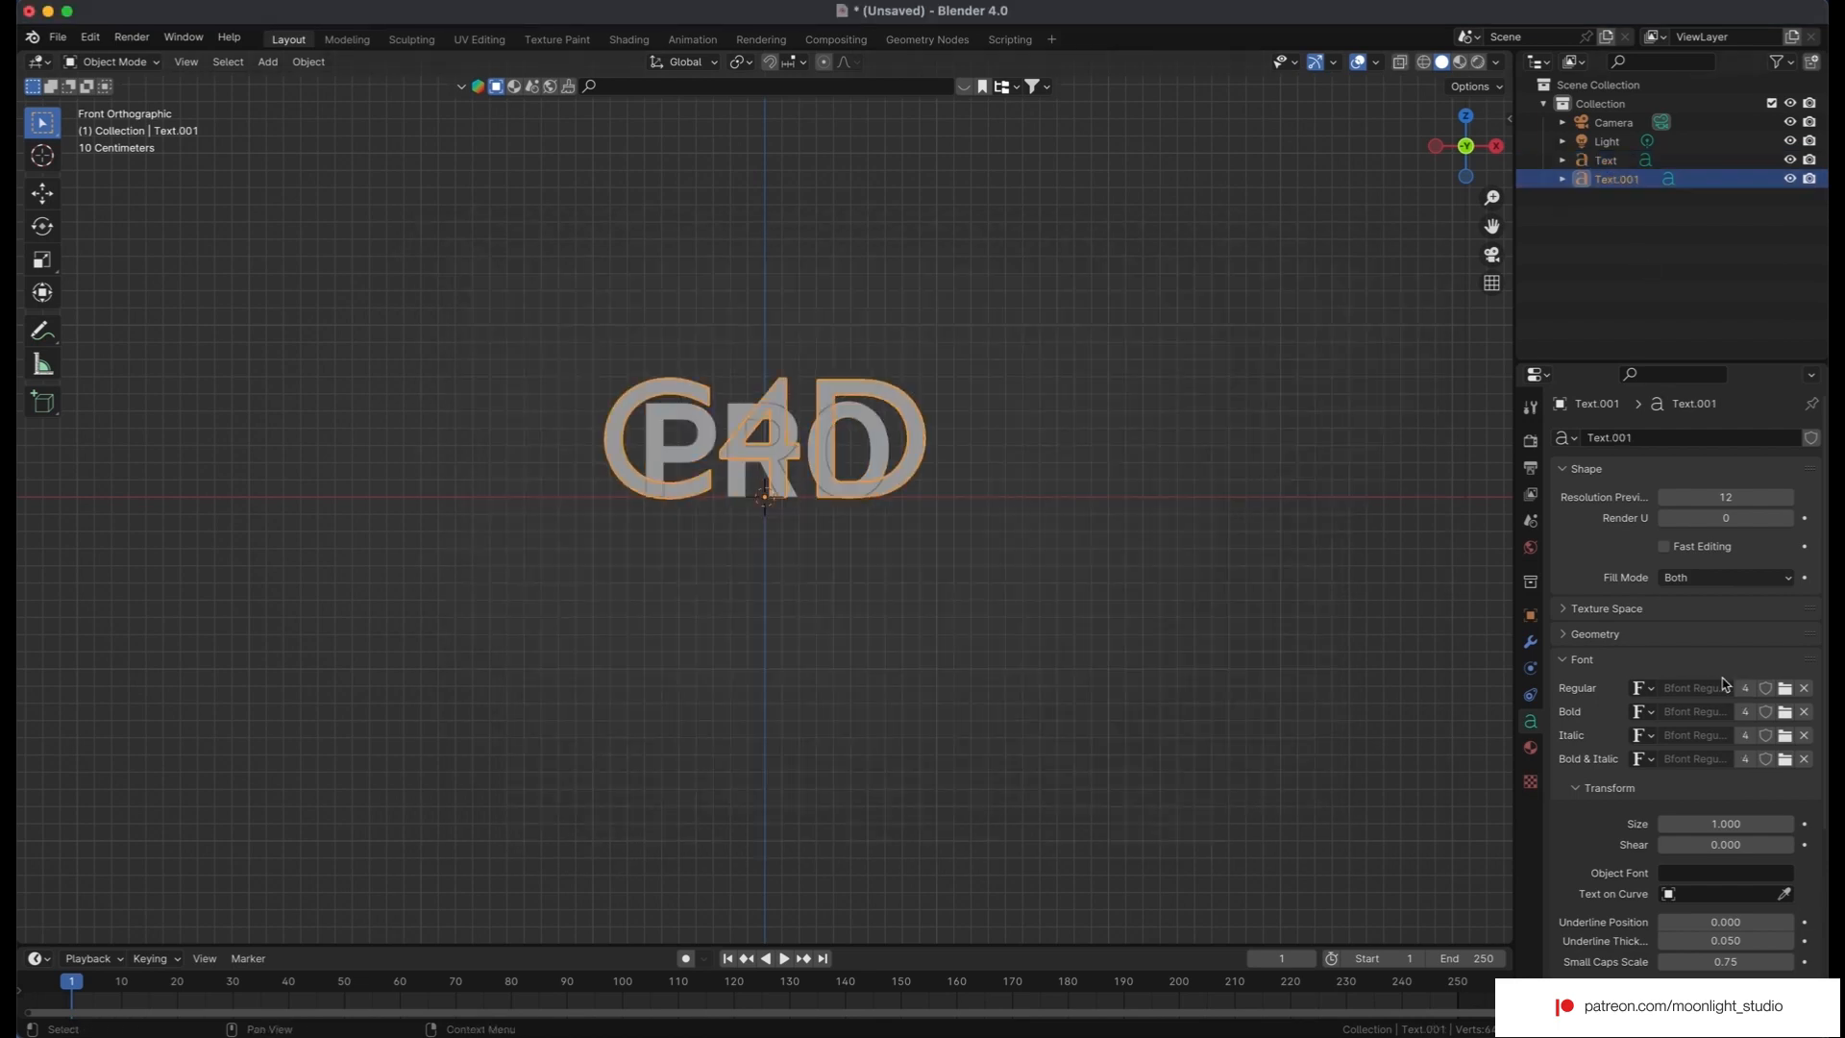
left_click(1785, 688)
left_click(1181, 269)
type("neue")
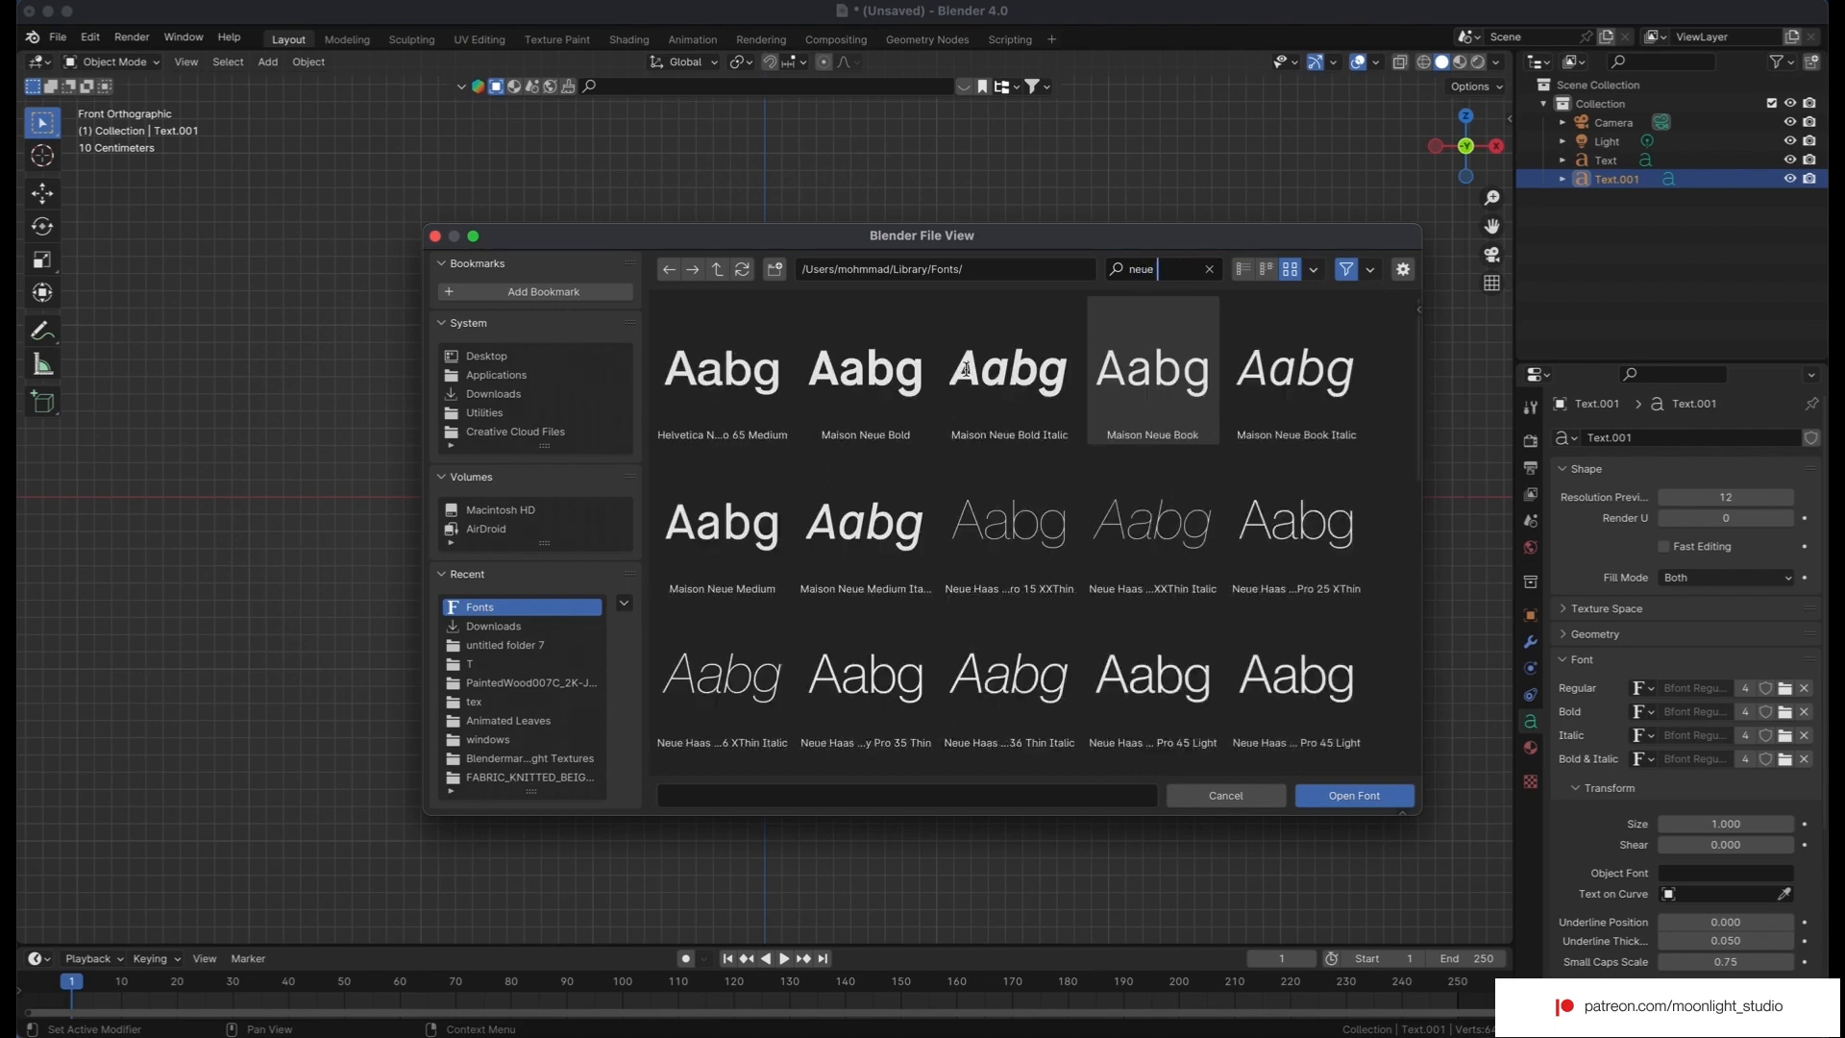
double_click(877, 396)
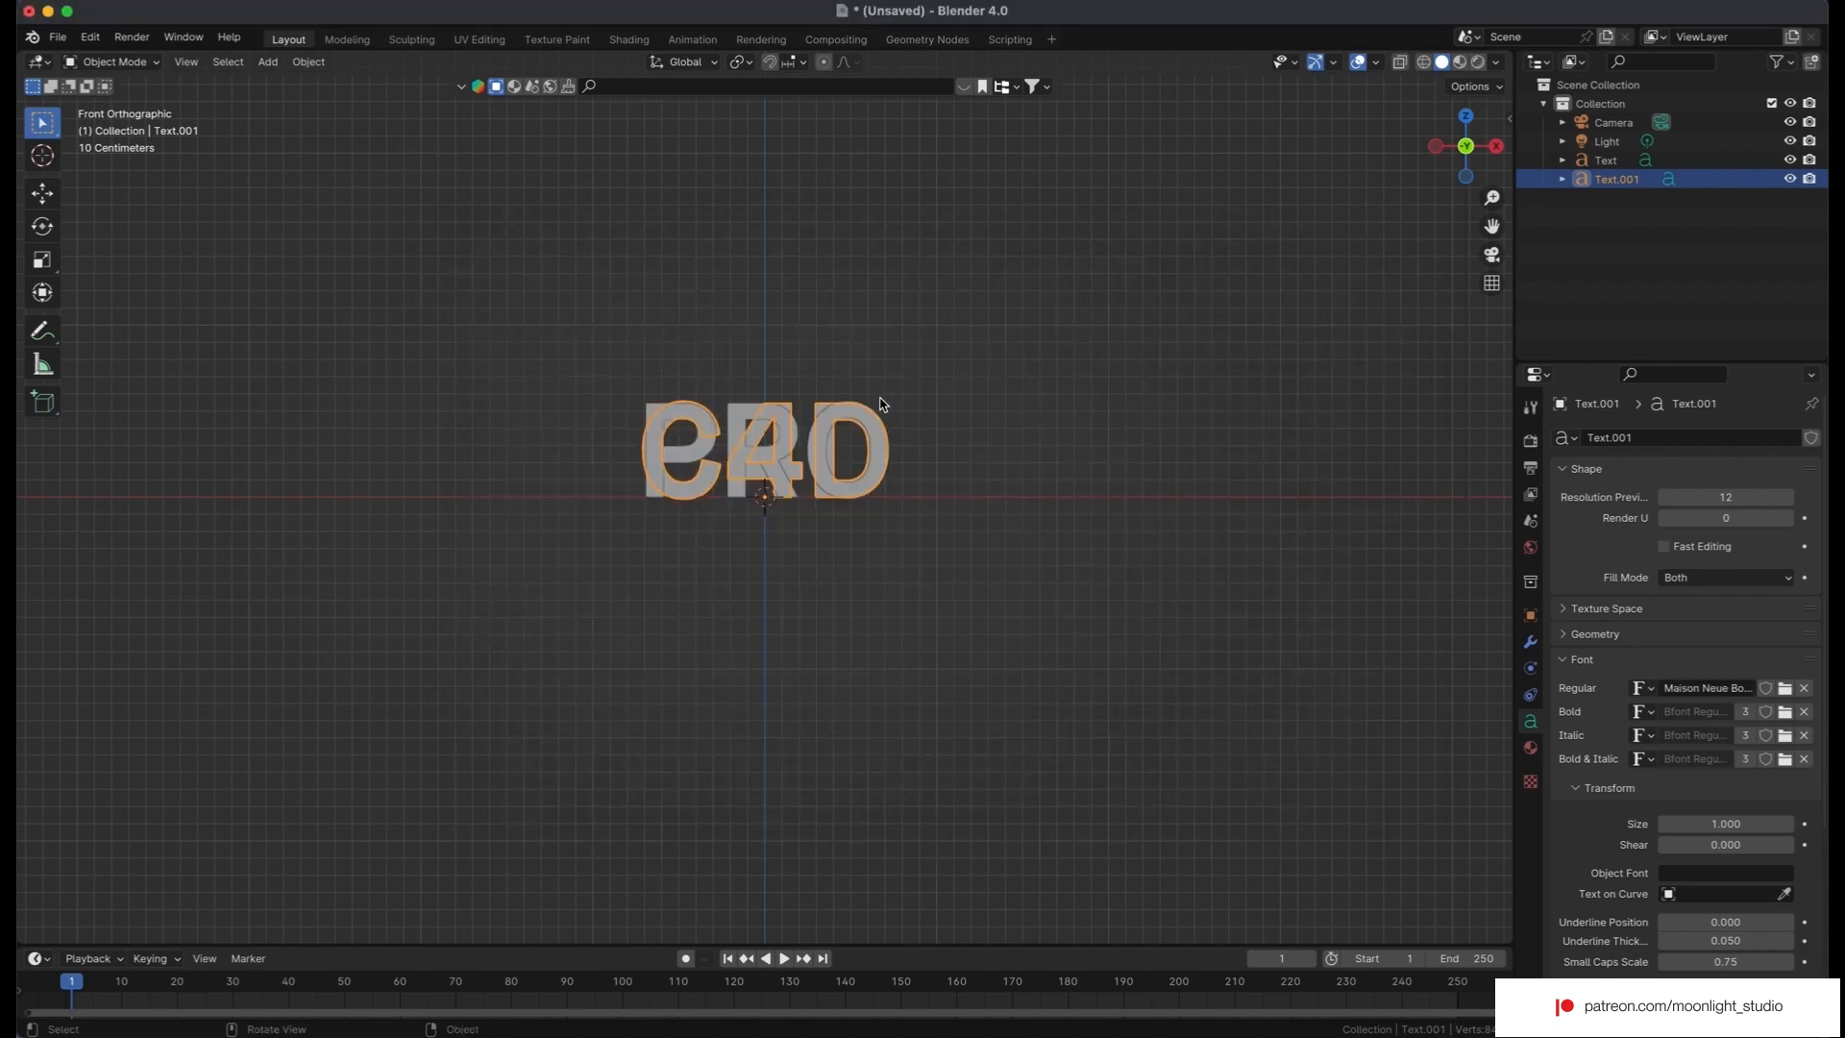
left_click(941, 347)
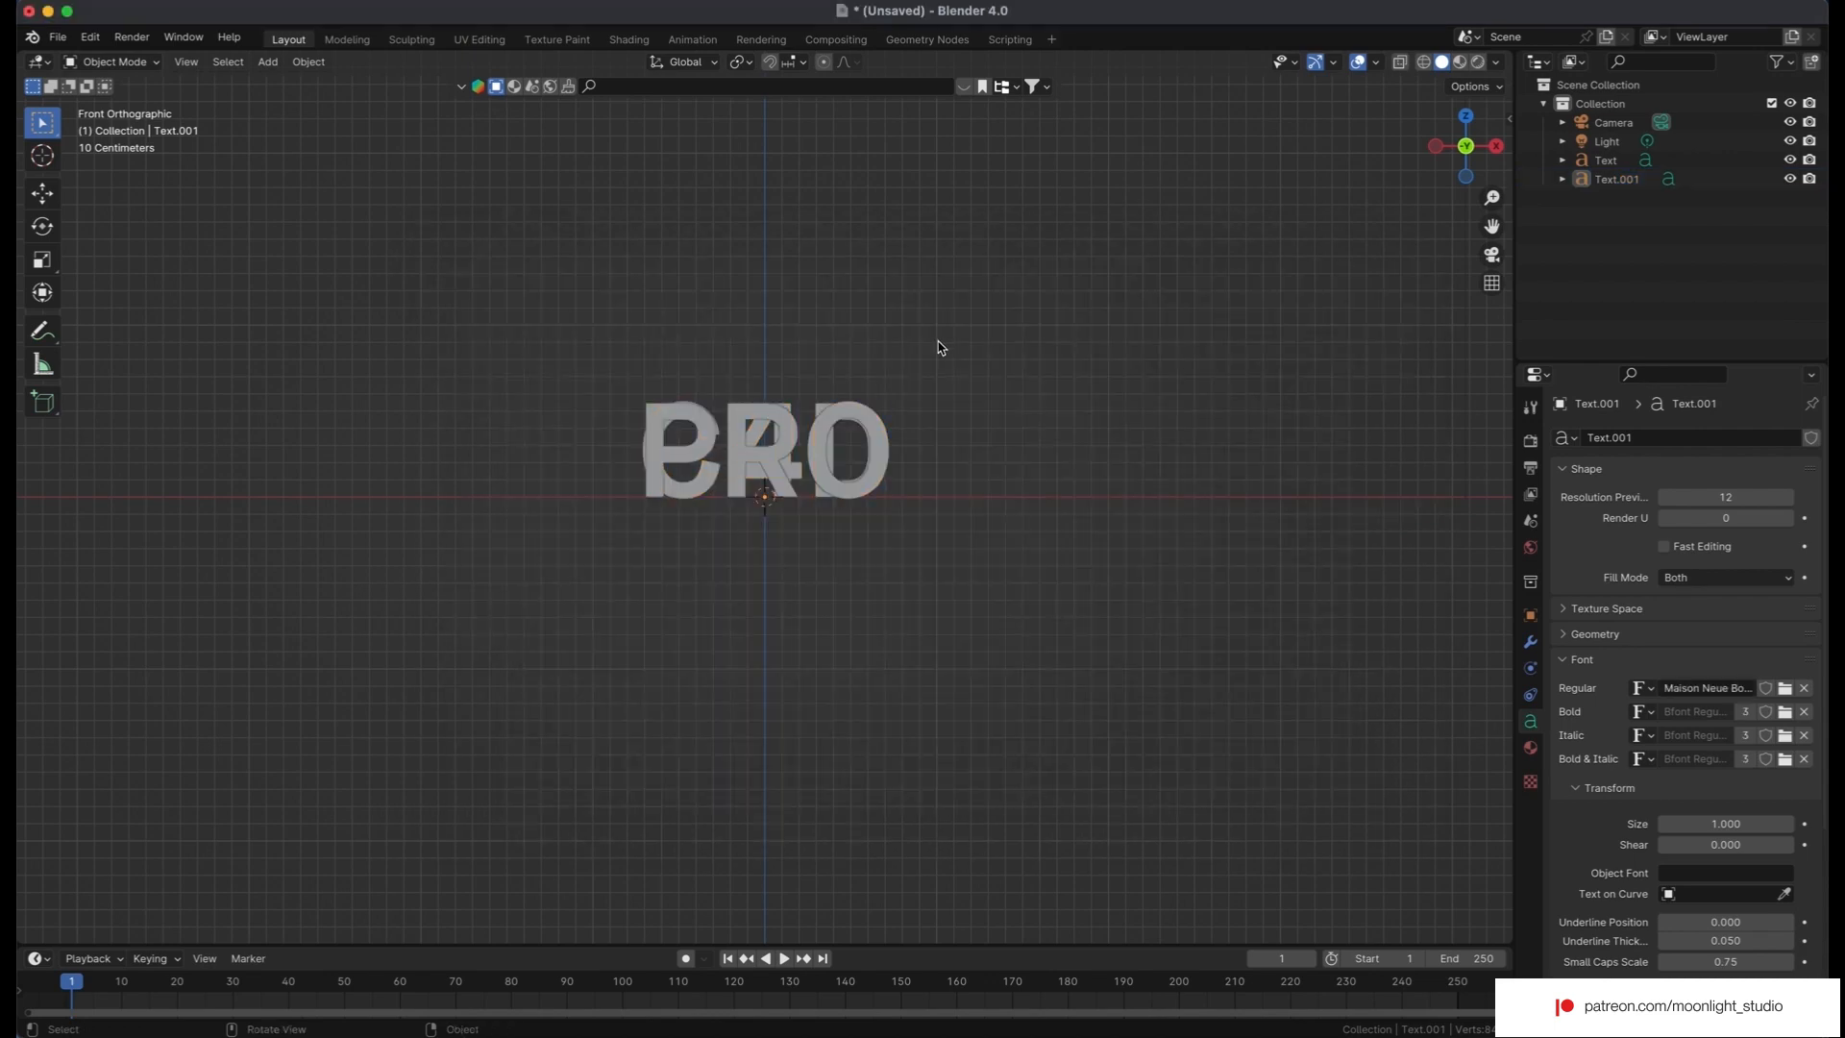
Hide the PRO text object and open the C4D text in Edit Mode.
left_click(833, 435)
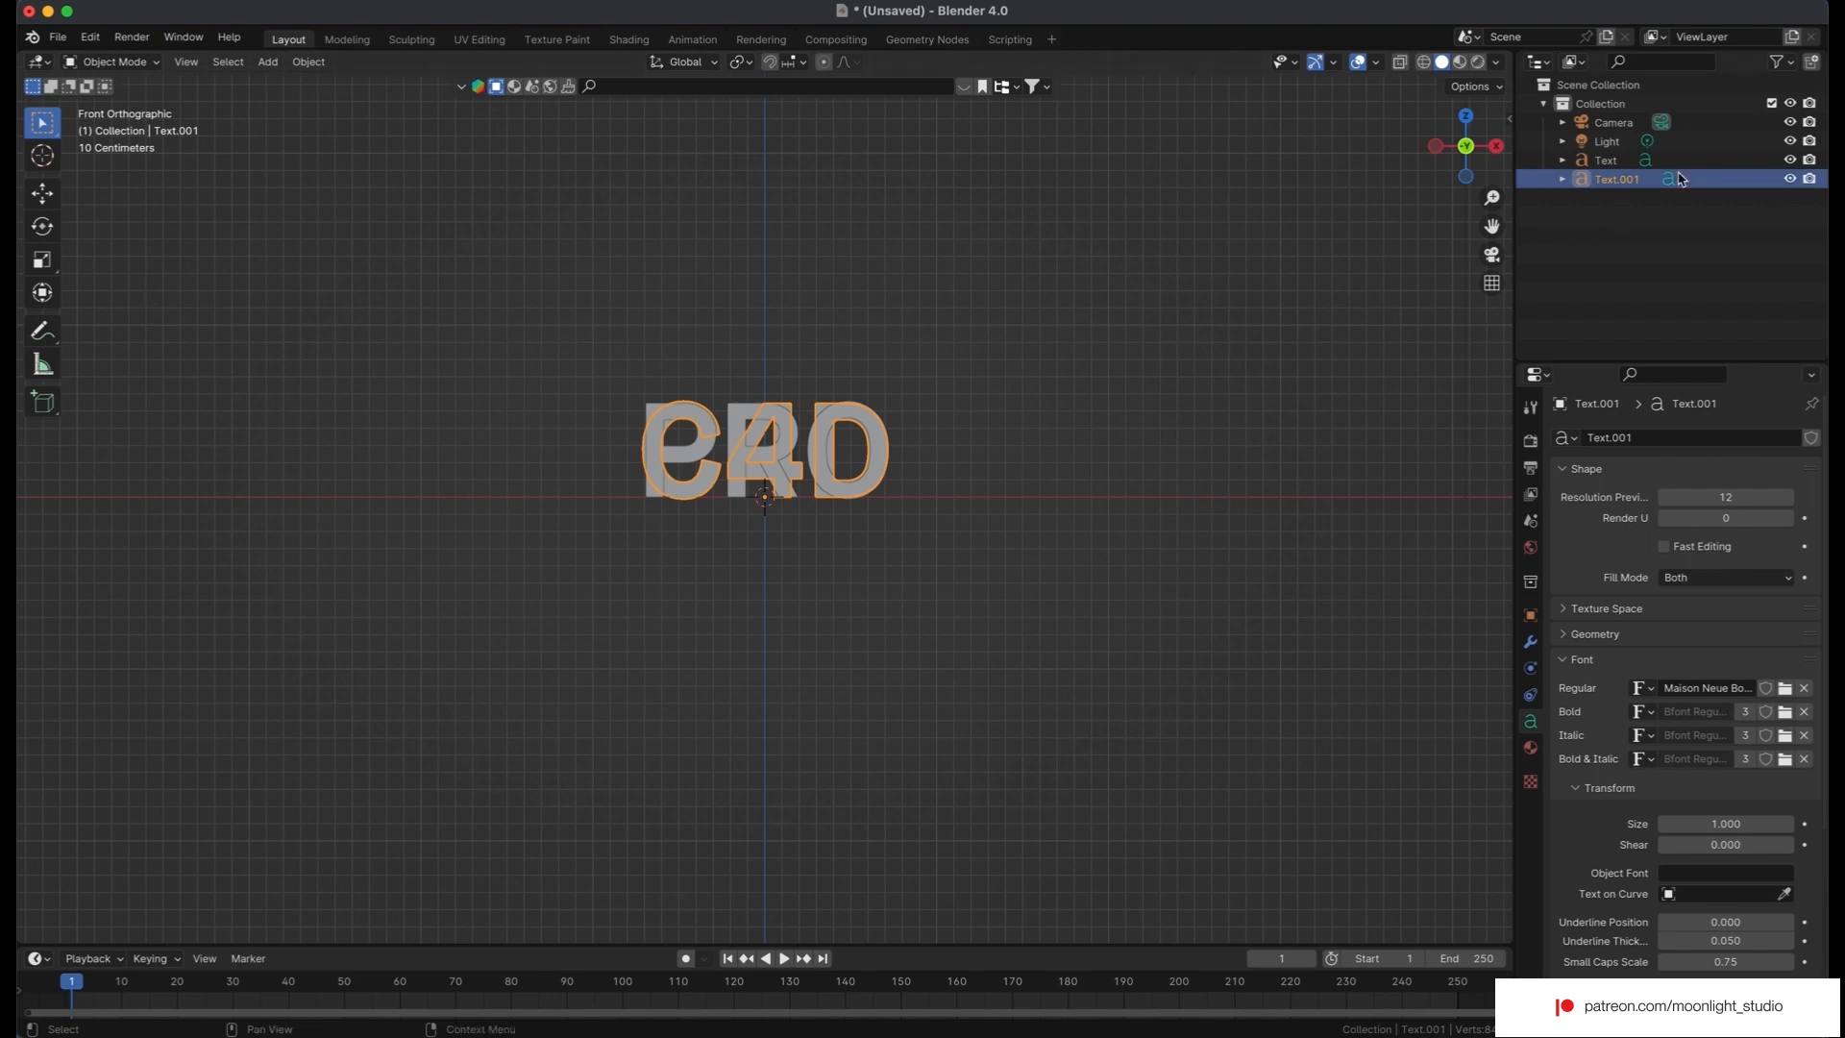
left_click(1790, 159)
left_click(105, 61)
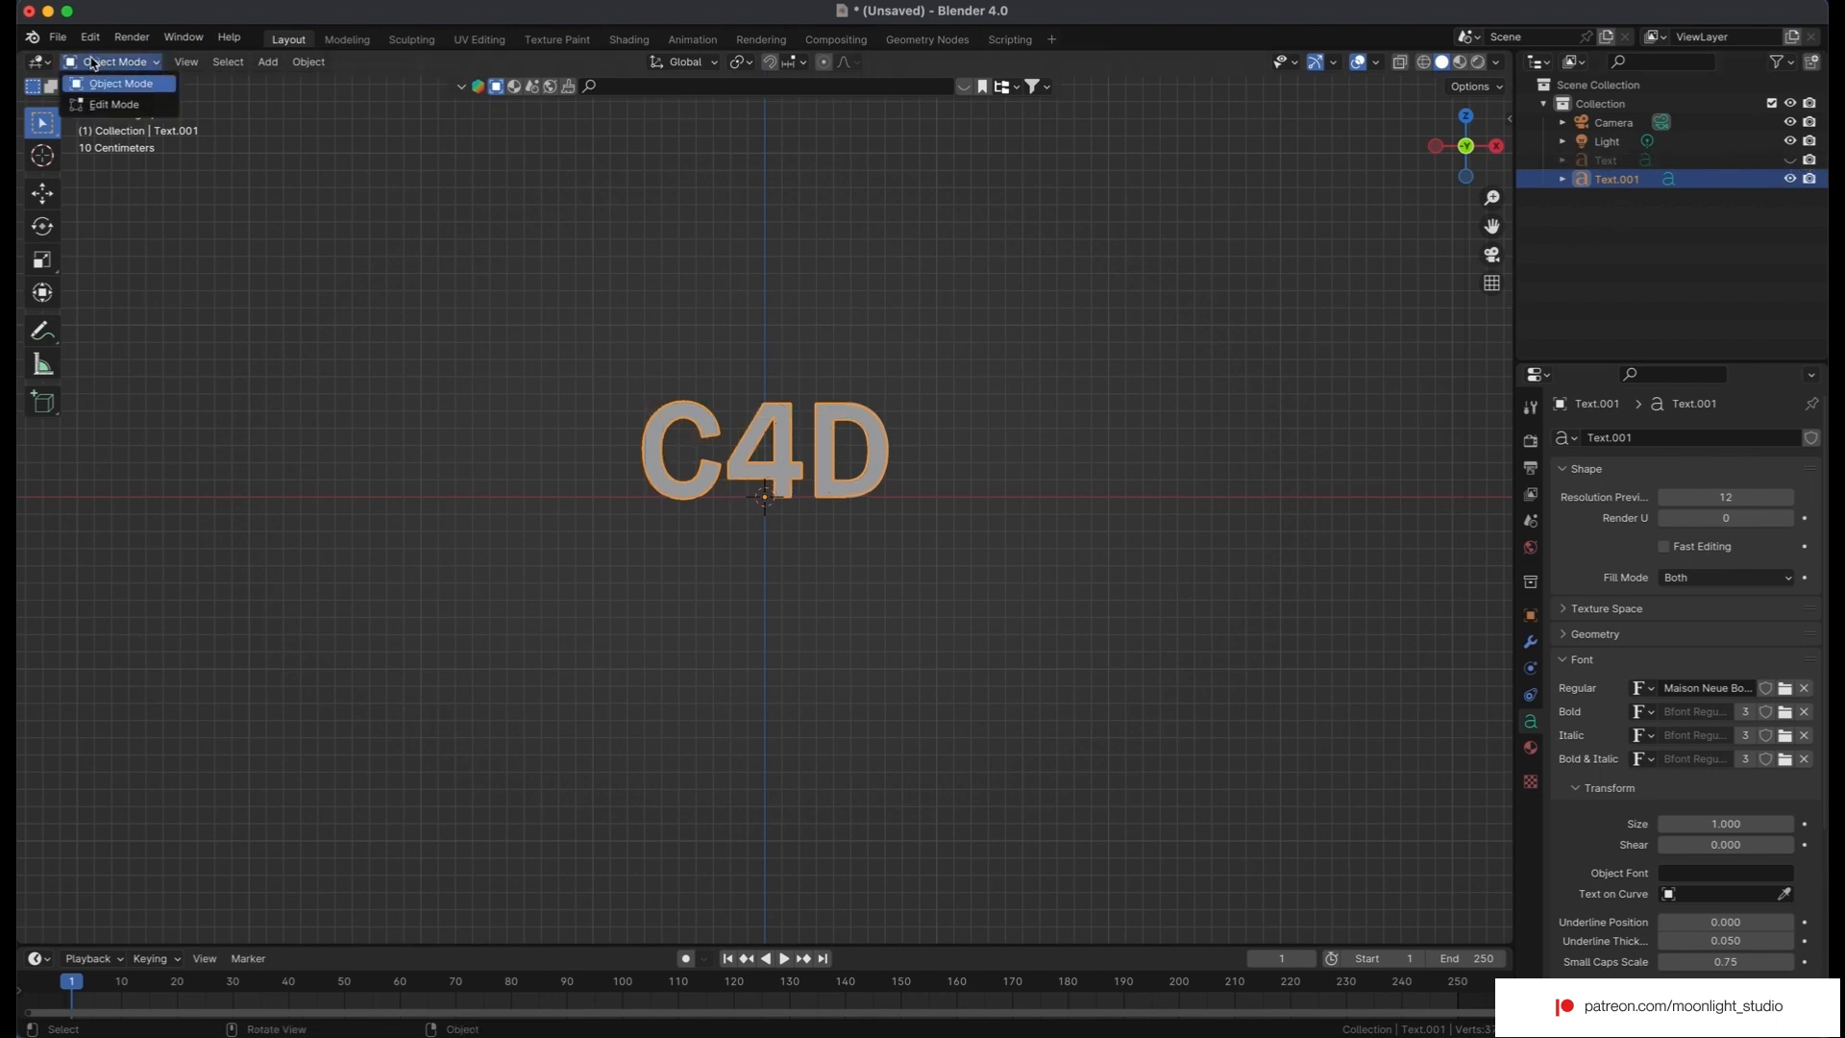
left_click(106, 84)
Tighten the kerning between the 4 and the D in the C4D text by several increments.
left_click(805, 435)
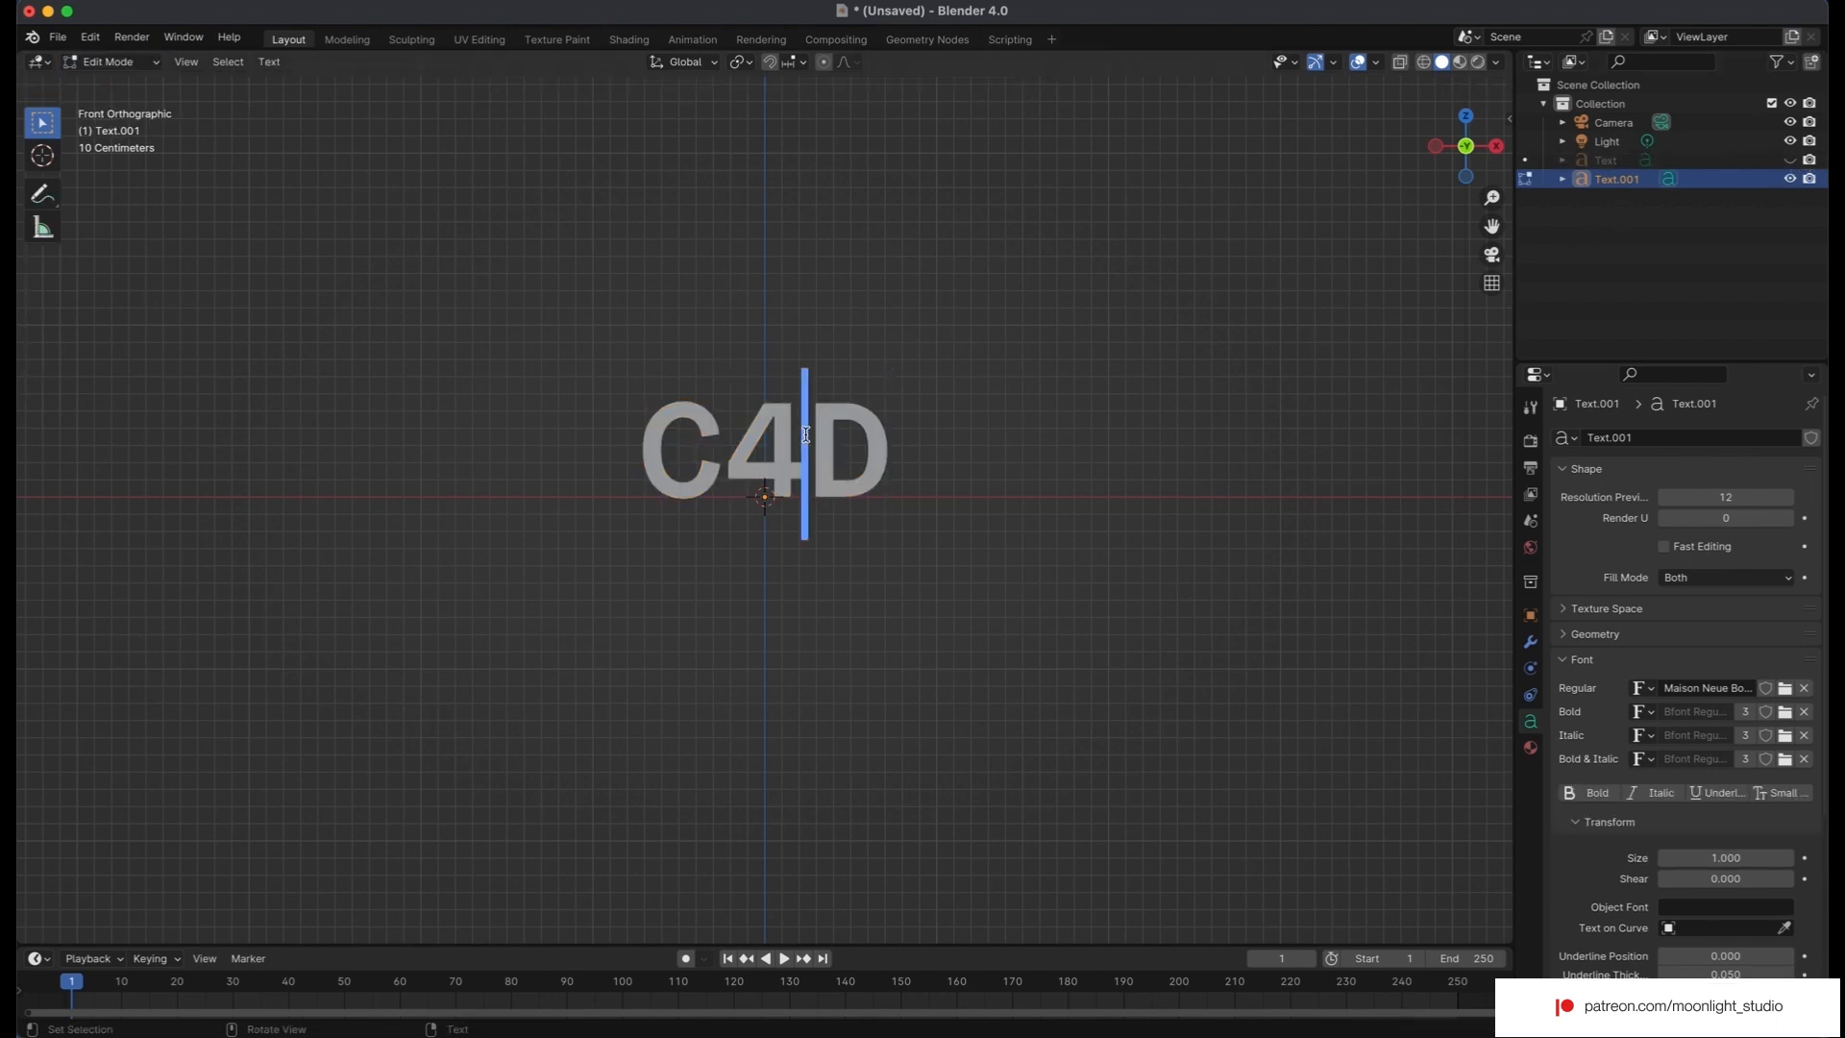
key("shift+Left")
key("Right")
key("Home")
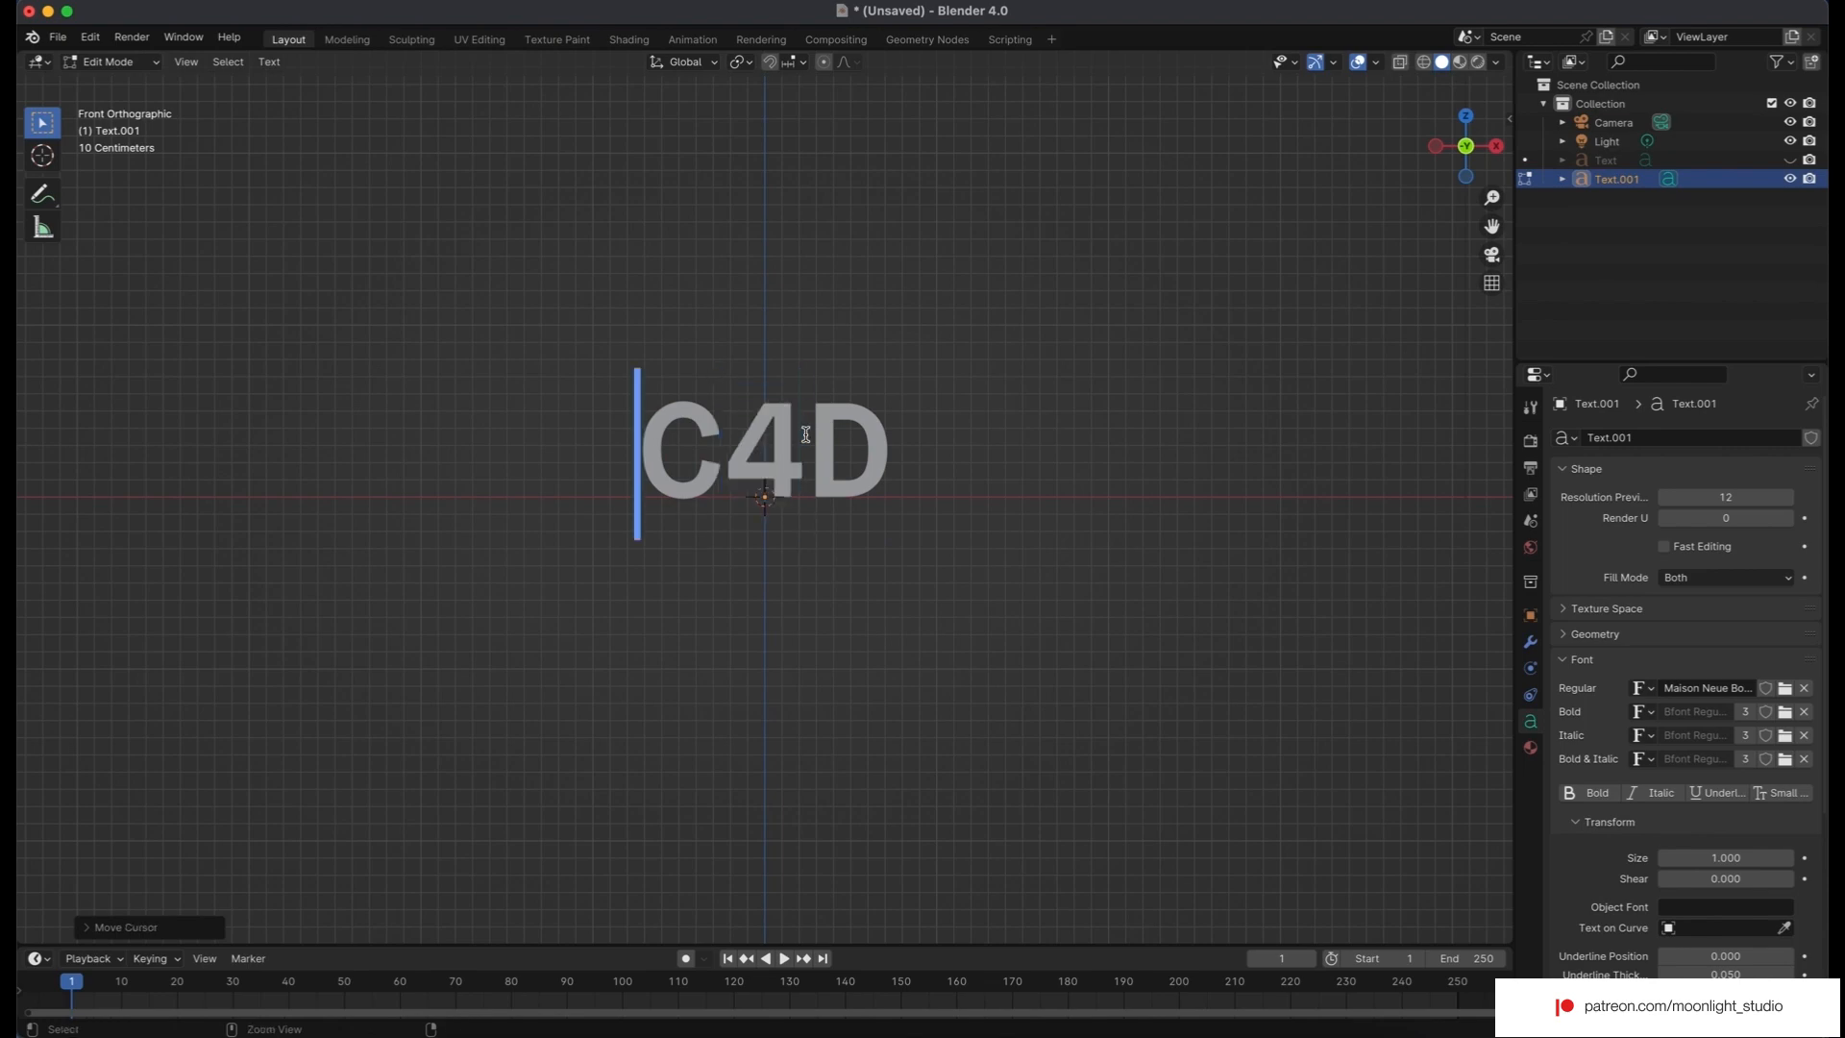
left_click(805, 434)
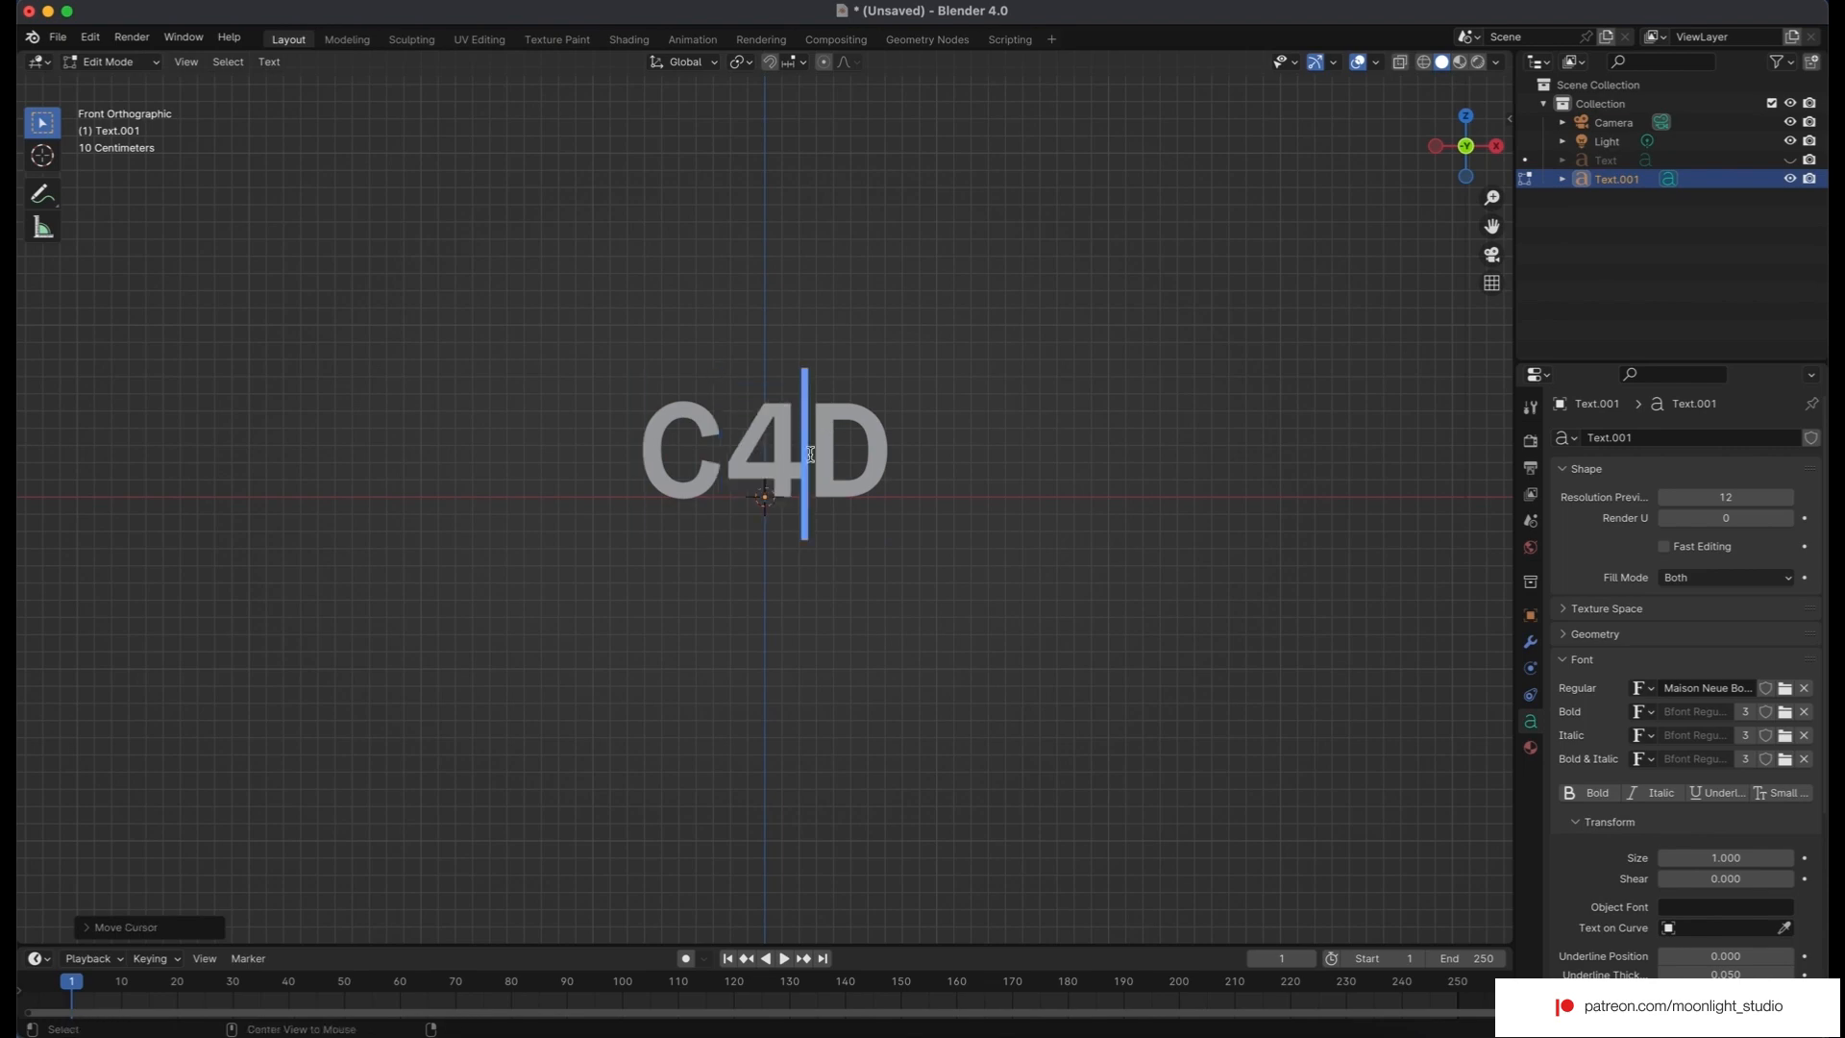
key("alt+Left")
key("alt+Left")
key("alt+Left")
key("alt+Left")
key("alt+Left")
key("alt+Left")
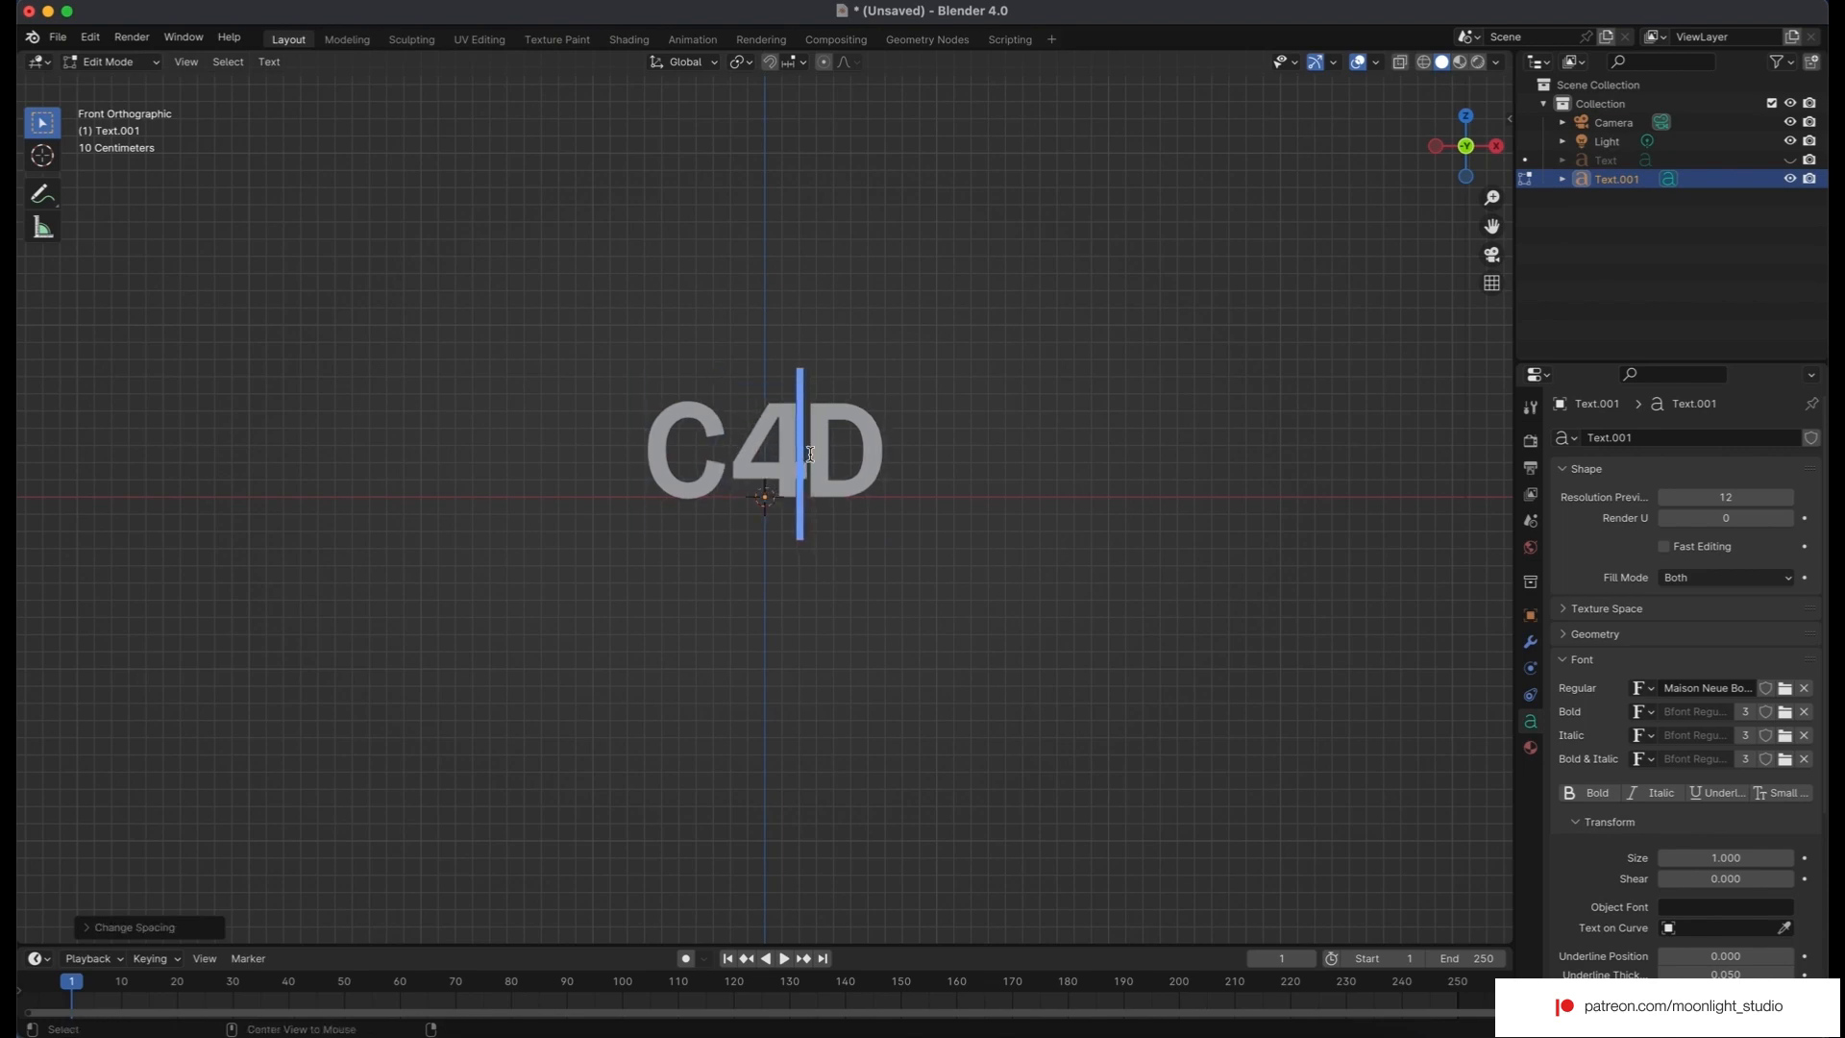
key("alt+Left")
Tighten the kerning between the C and the 4 in the C4D text by several increments.
key("Left")
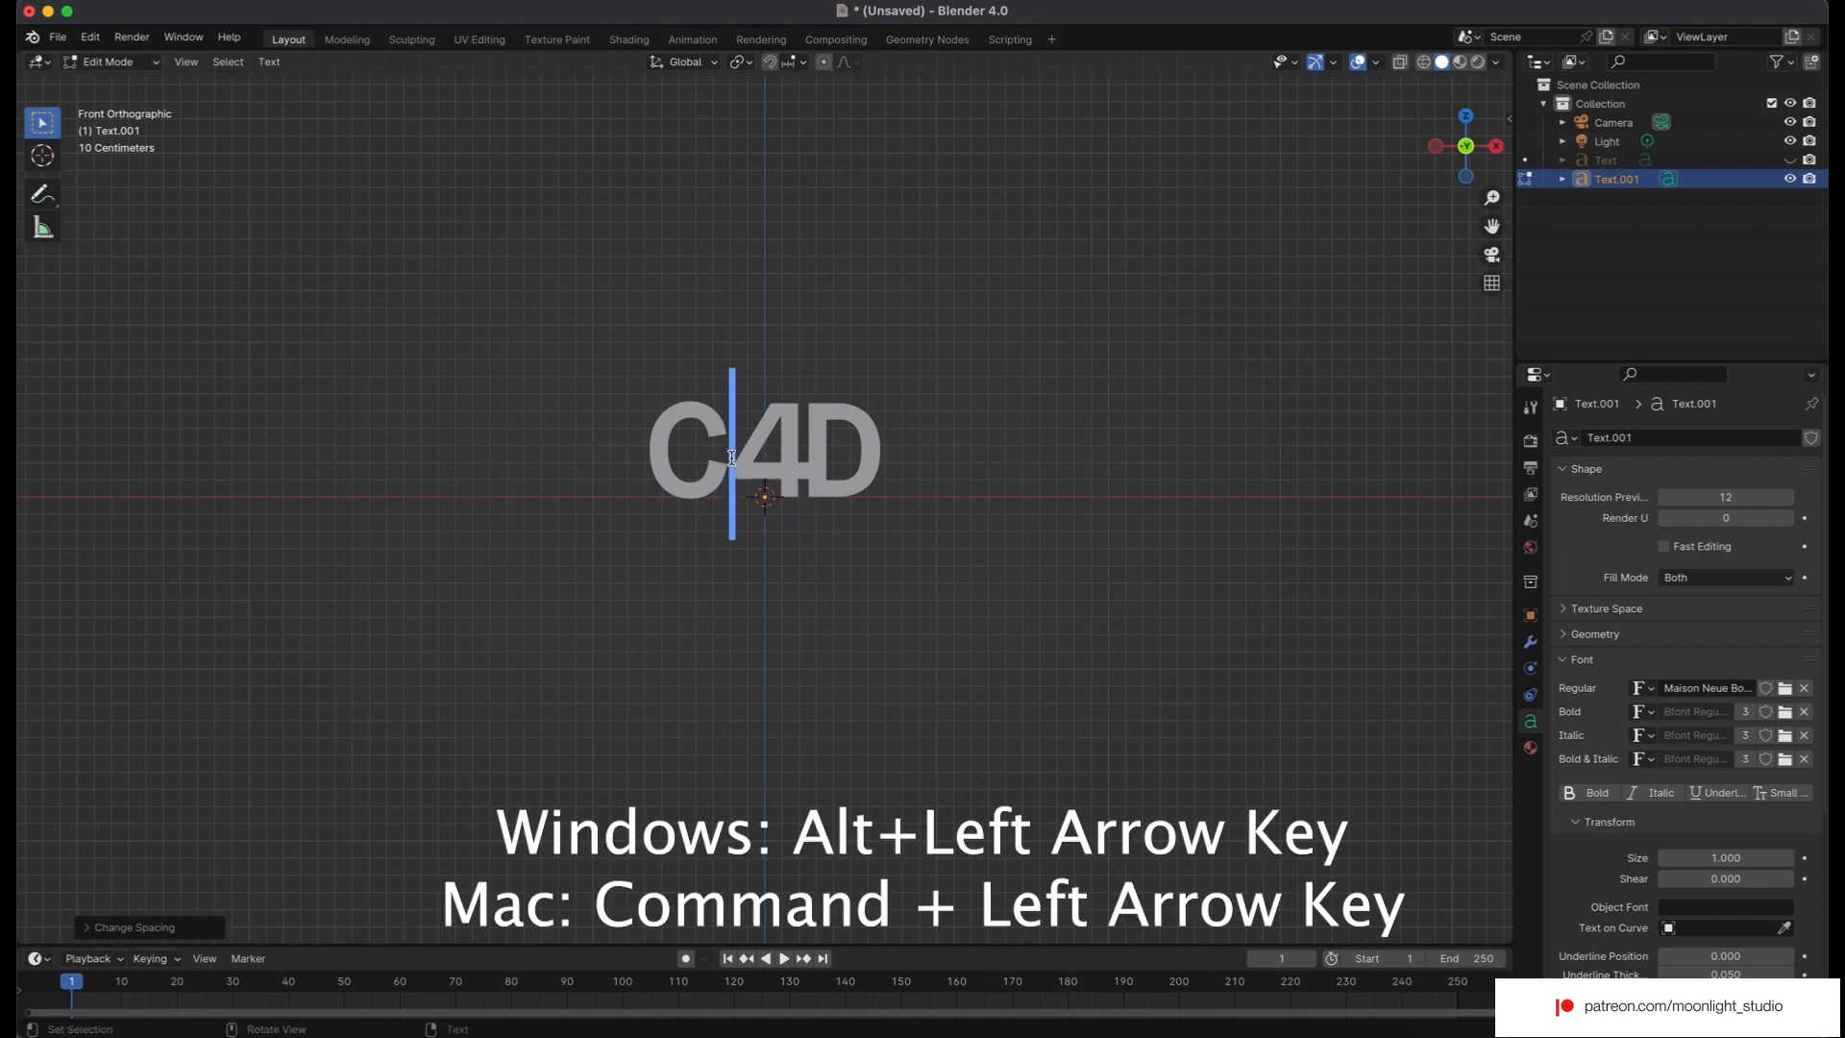
key("alt+Left")
key("alt+Left")
key("alt+Left")
key("alt+Left")
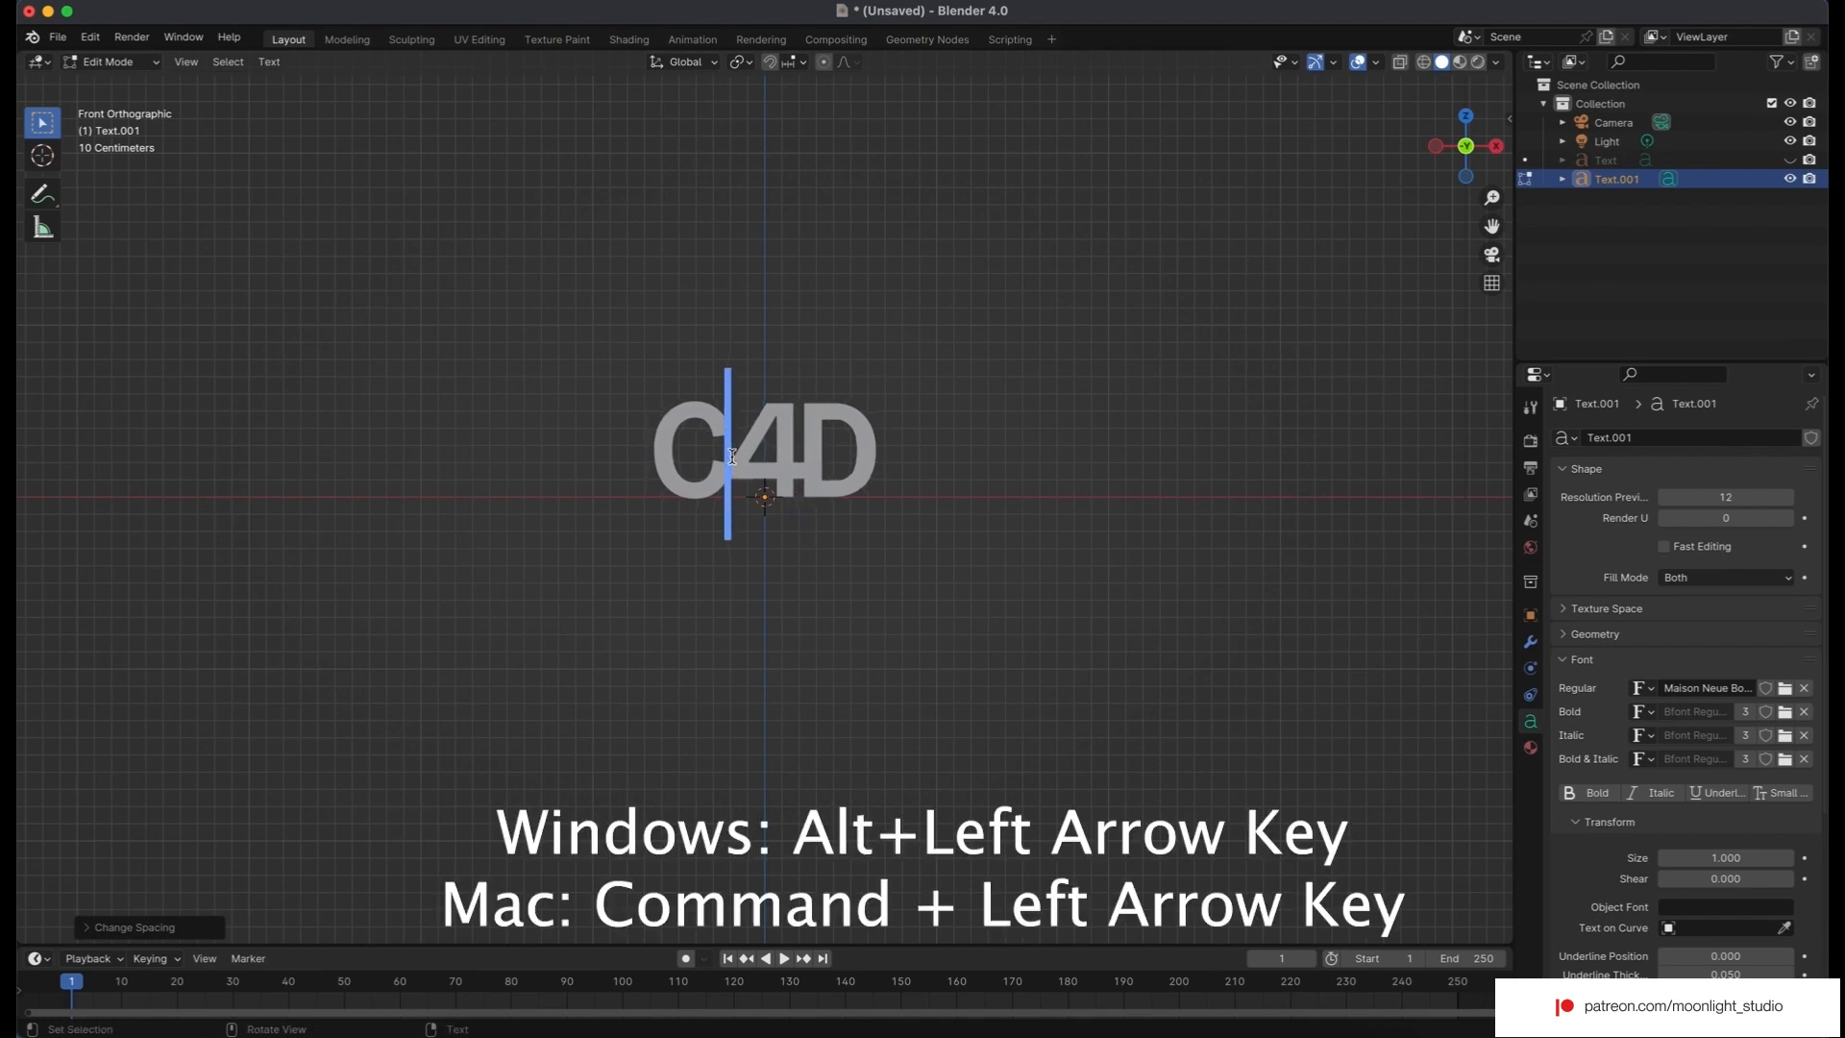
key("End")
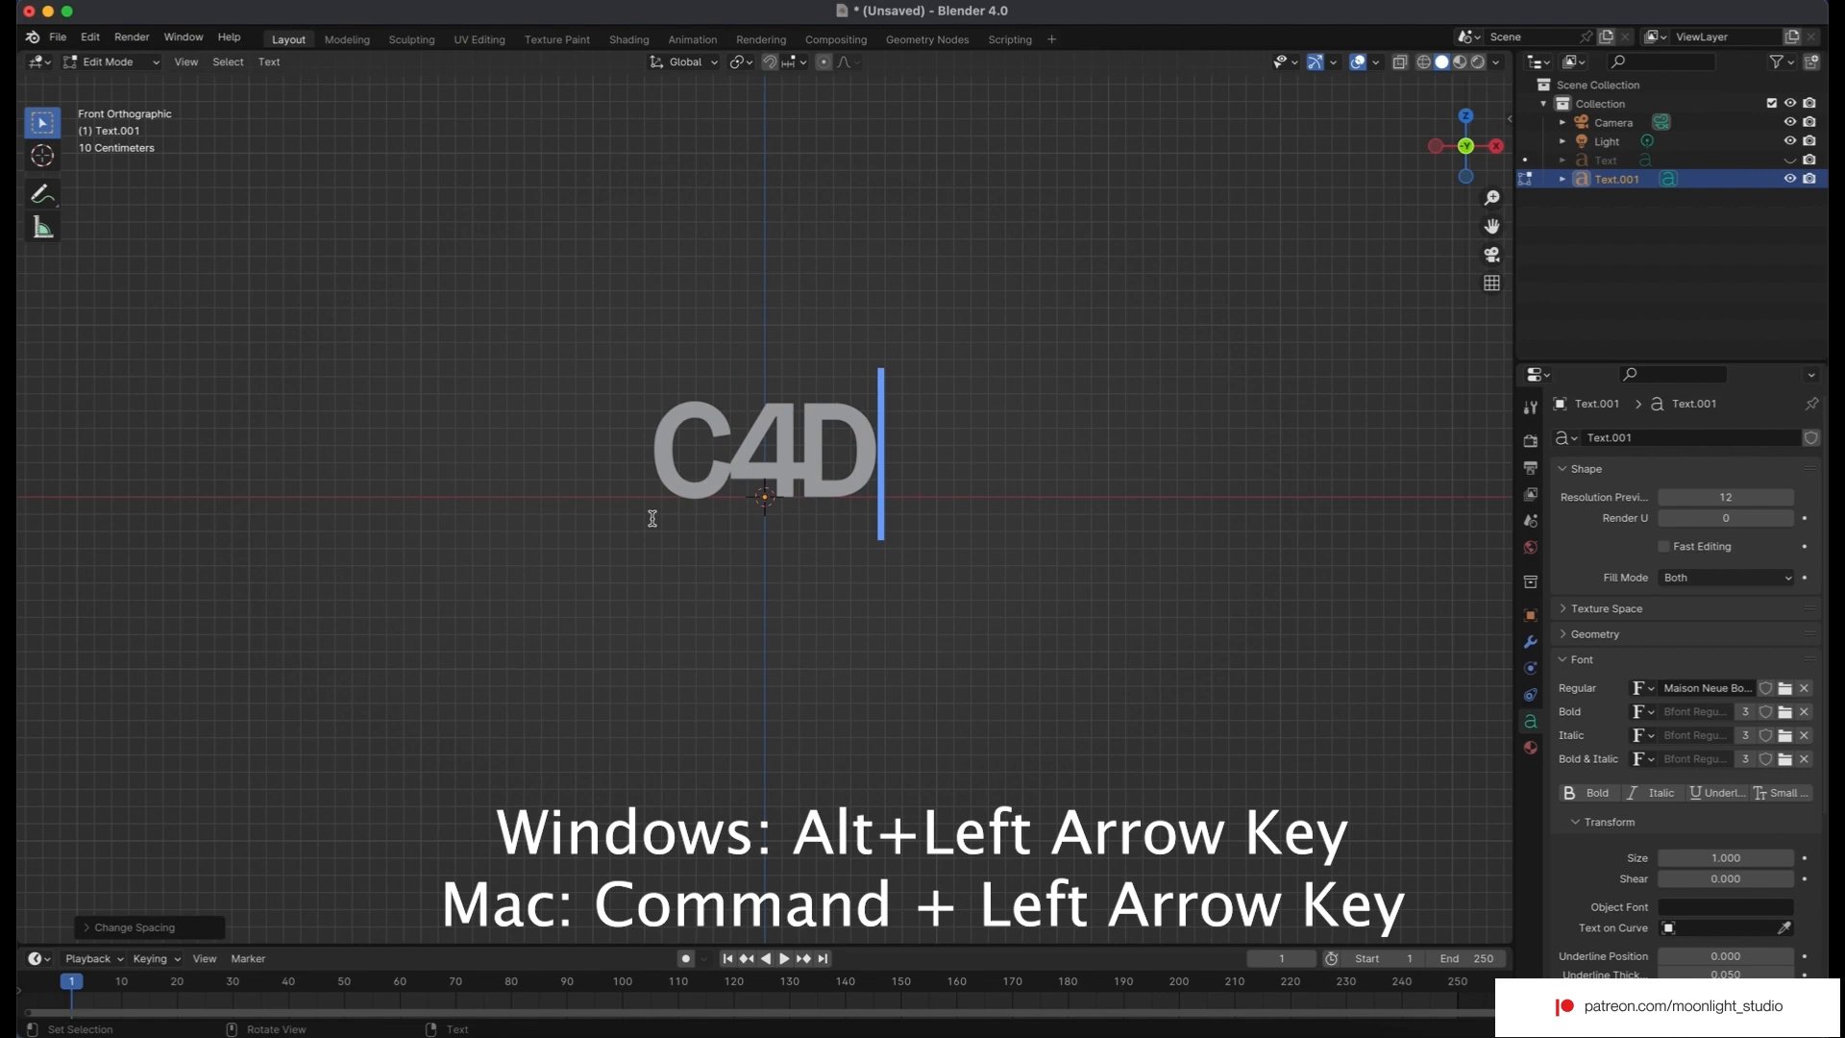
Return to Object Mode, hide the C4D text, and show and select the PRO text.
left_click(95, 67)
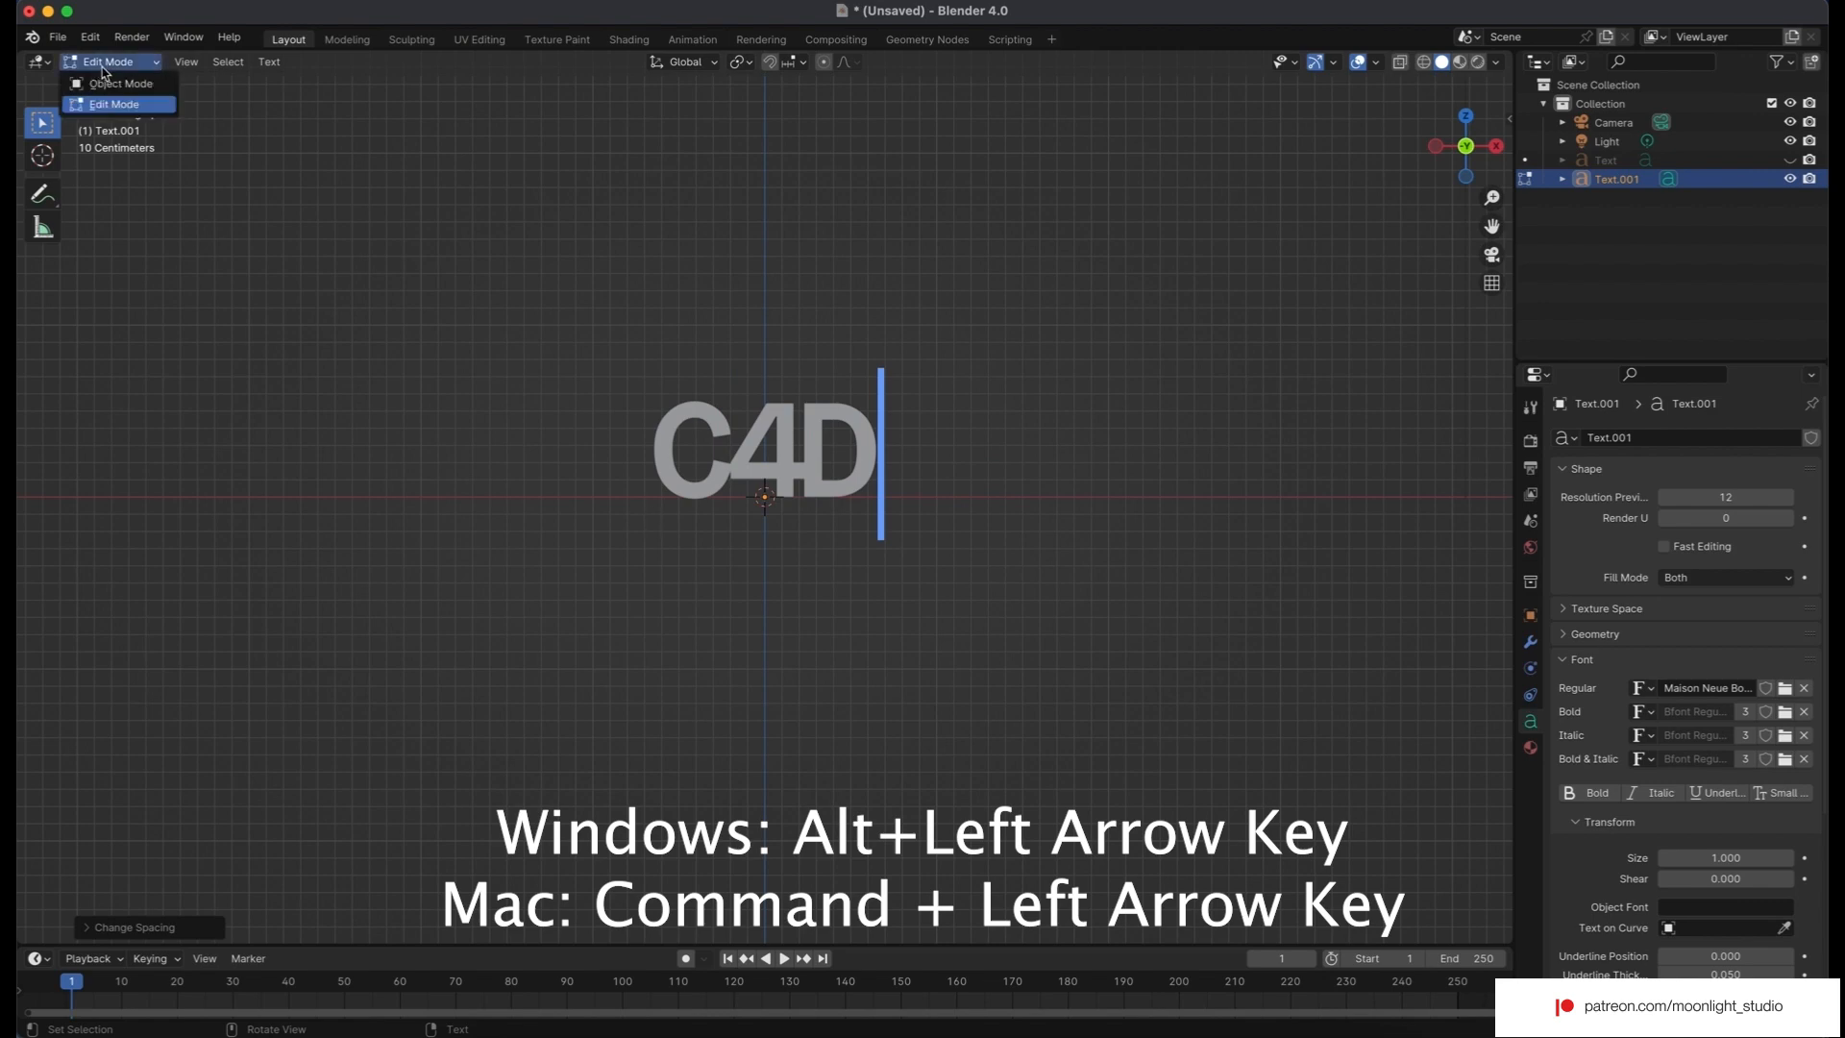
left_click(108, 82)
left_click(1790, 179)
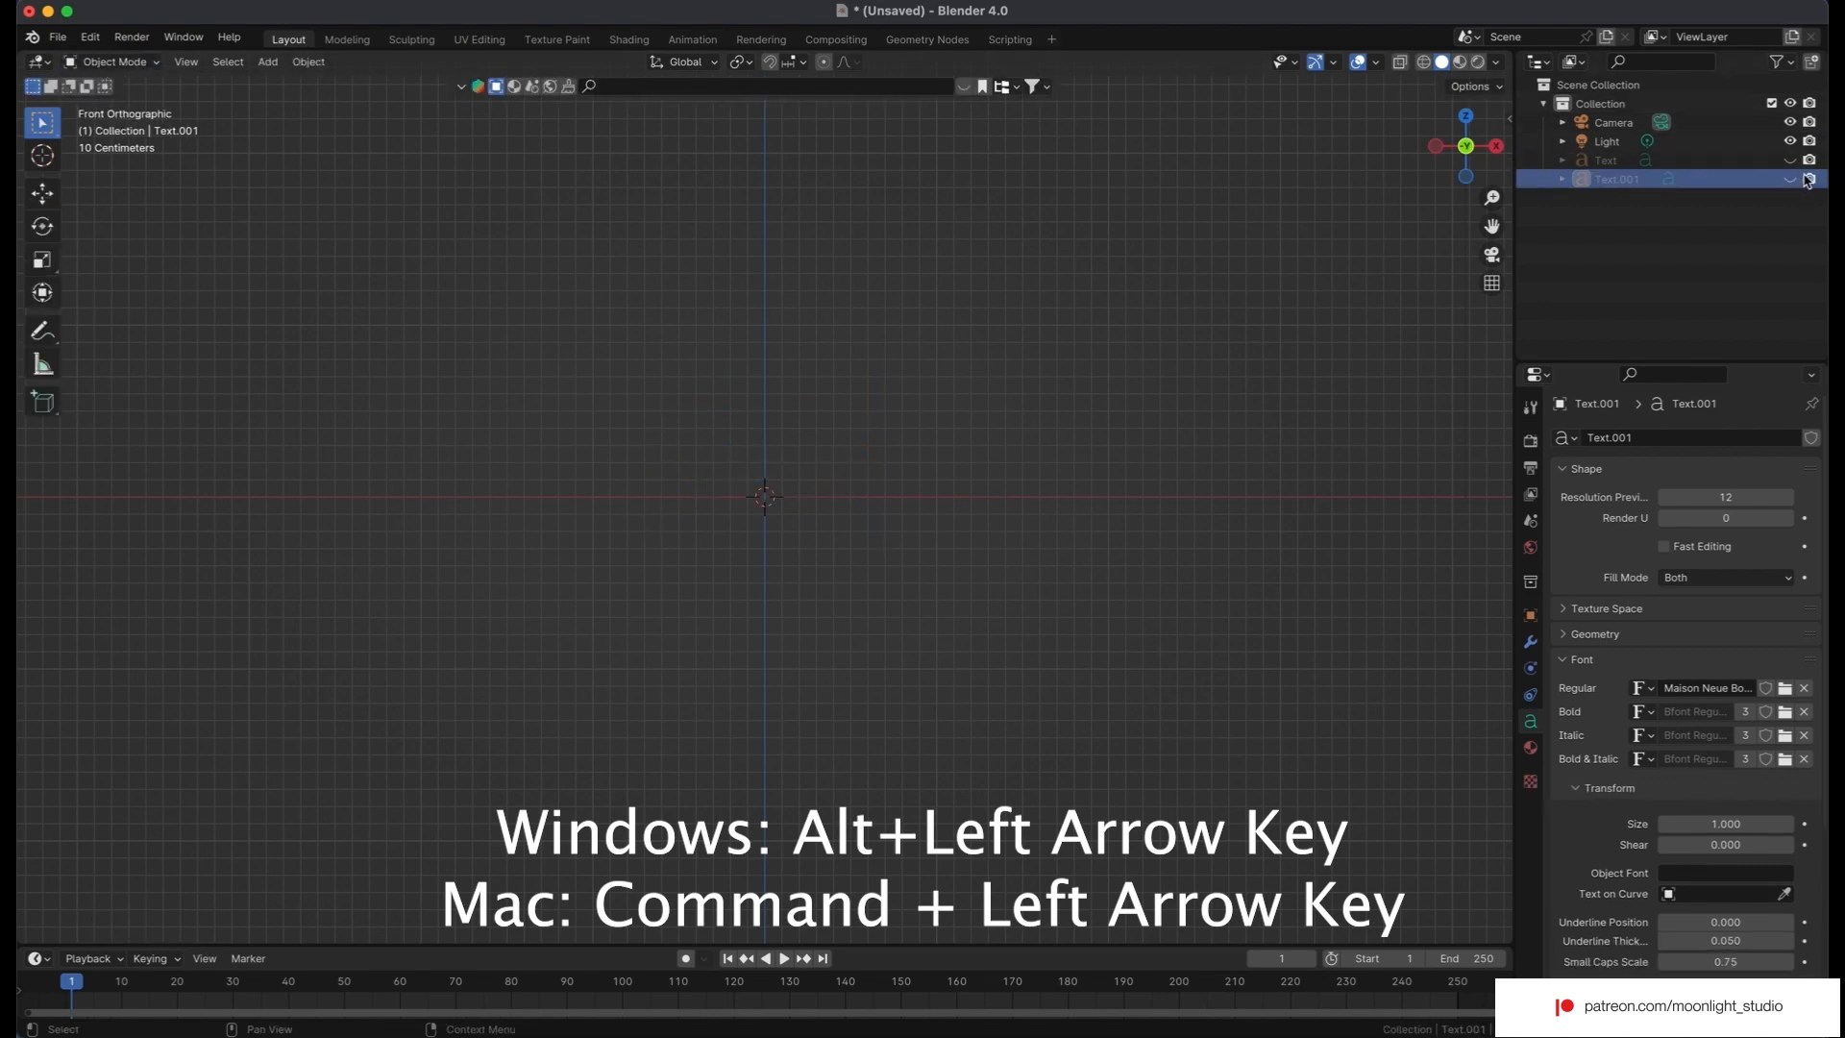
left_click(1789, 159)
left_click(1607, 162)
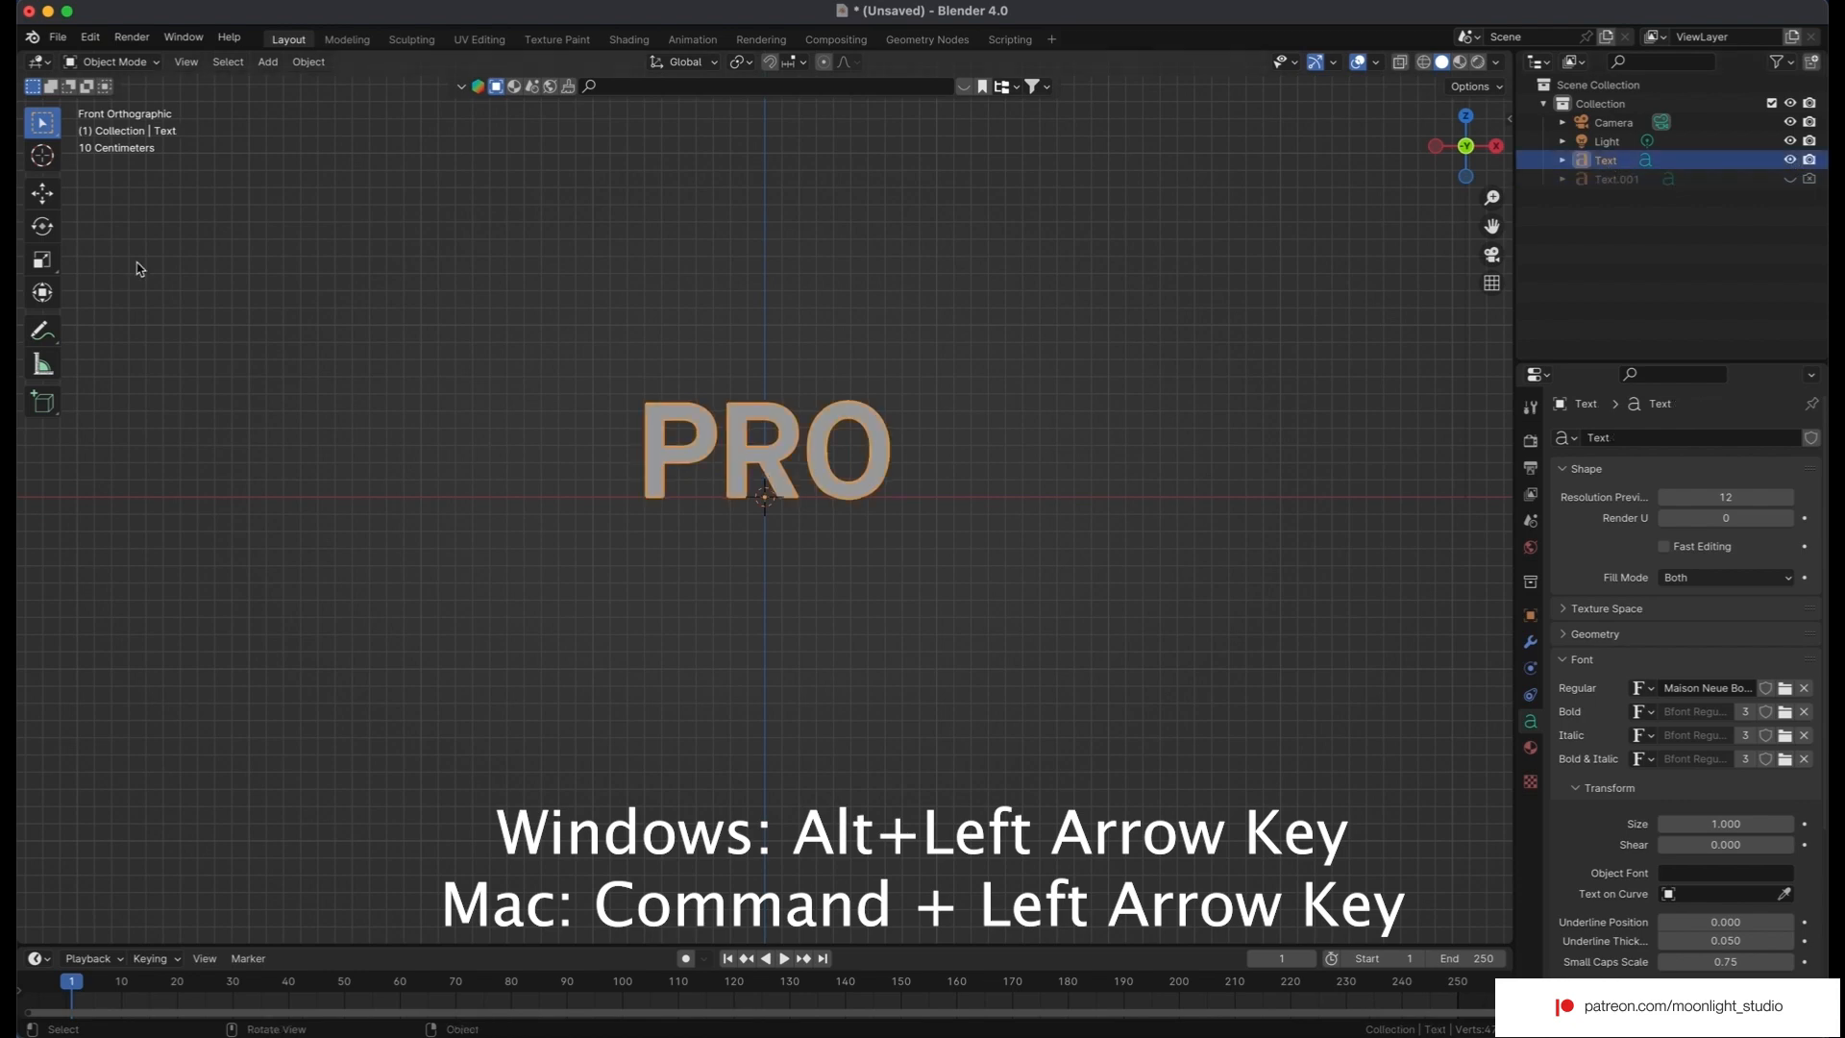
Open the PRO text in Edit Mode and tighten the kerning between the R and the O.
left_click(107, 62)
left_click(105, 105)
left_click(804, 444)
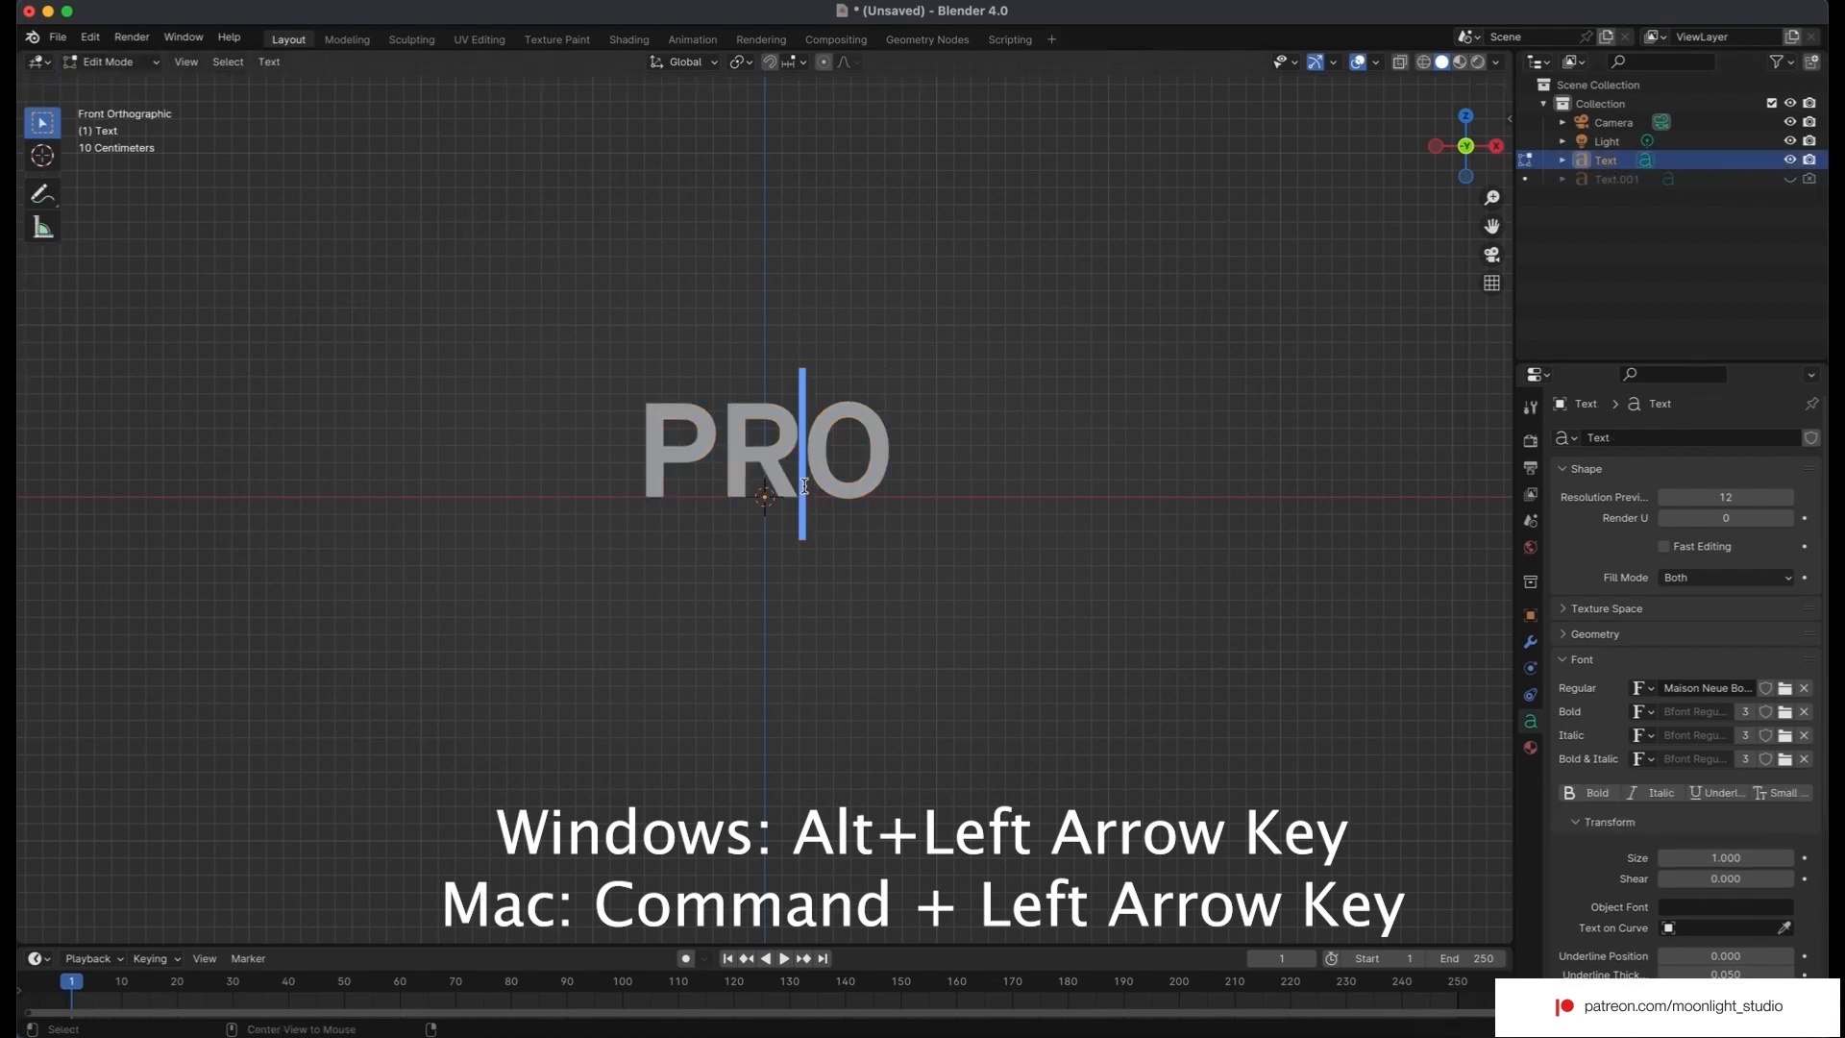
key("super+Left")
key("super+Left")
key("super+Left")
key("super+Left")
key("super+Left")
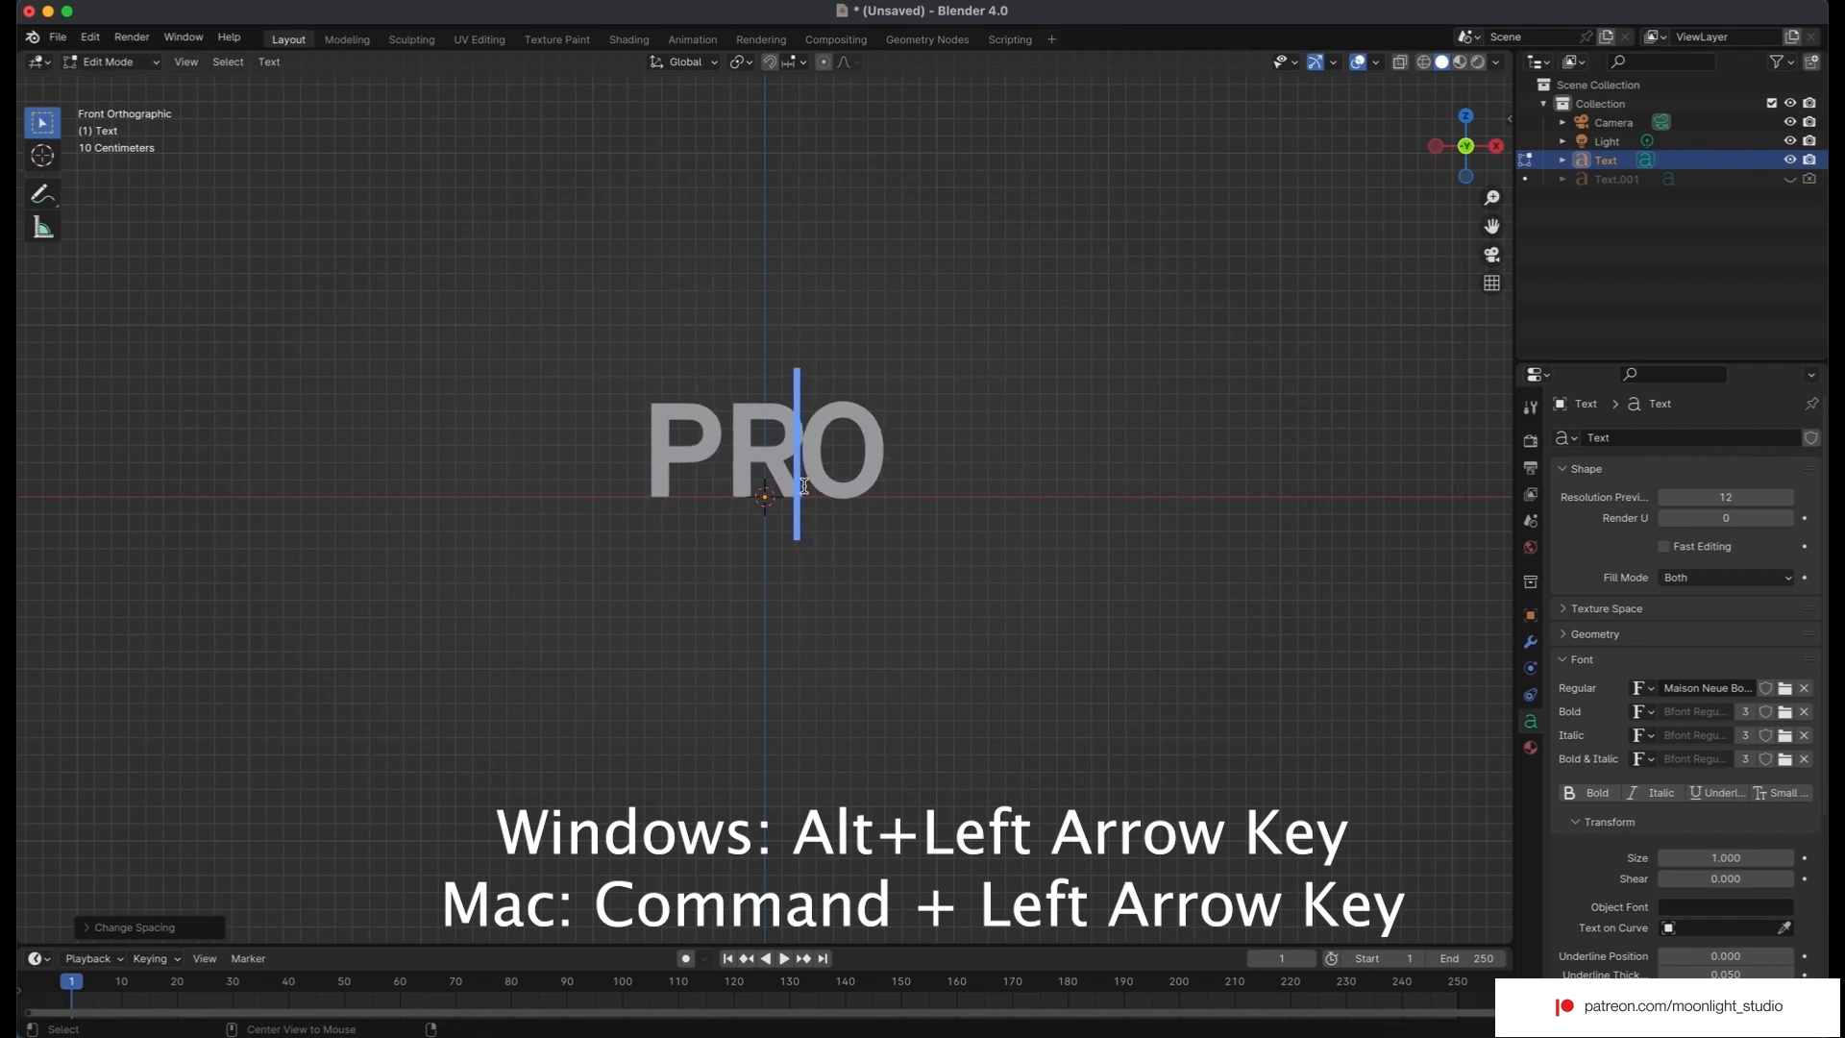
Tighten the kerning between the P and the R in the PRO text by several increments.
left_click(730, 451)
key("super+Left")
key("super+Left")
key("super+Left")
key("super+Left")
key("super+Left")
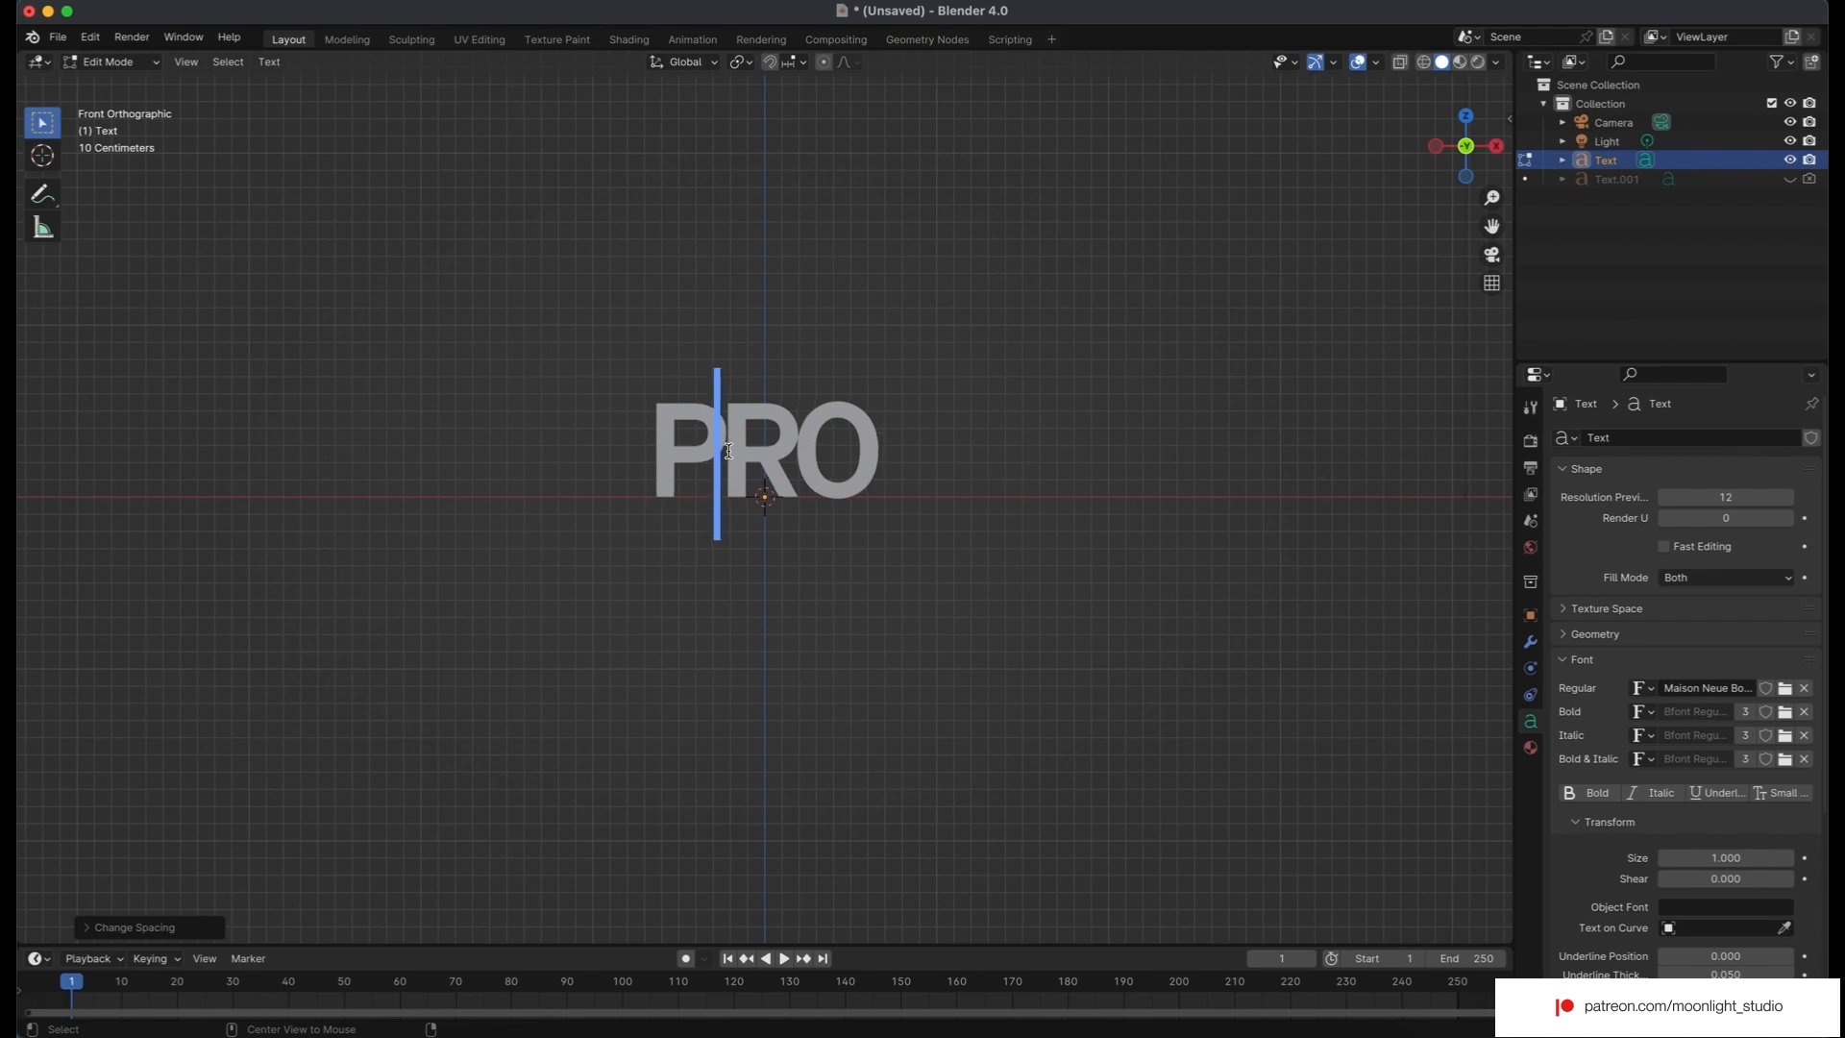
Return the PRO text to Object Mode and show the hidden C4D text in the viewport again.
key("super+Left")
left_click(109, 62)
left_click(107, 81)
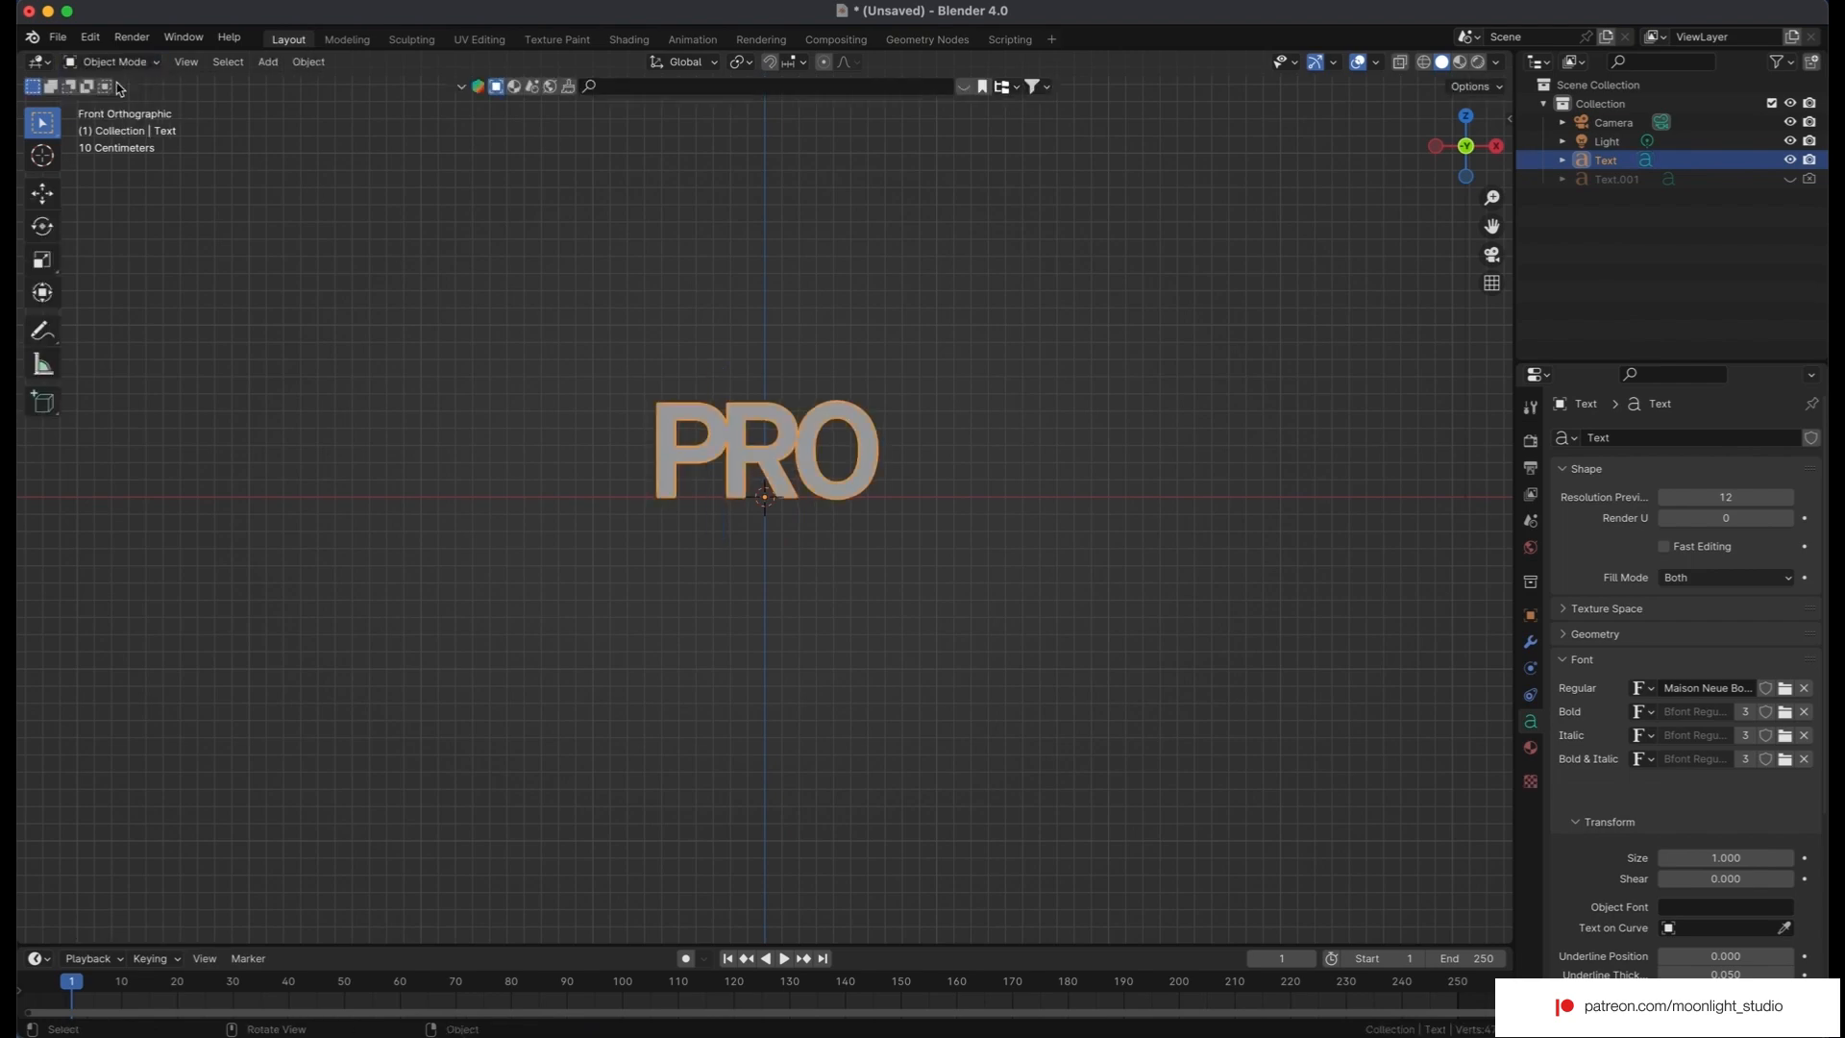
left_click(1790, 180)
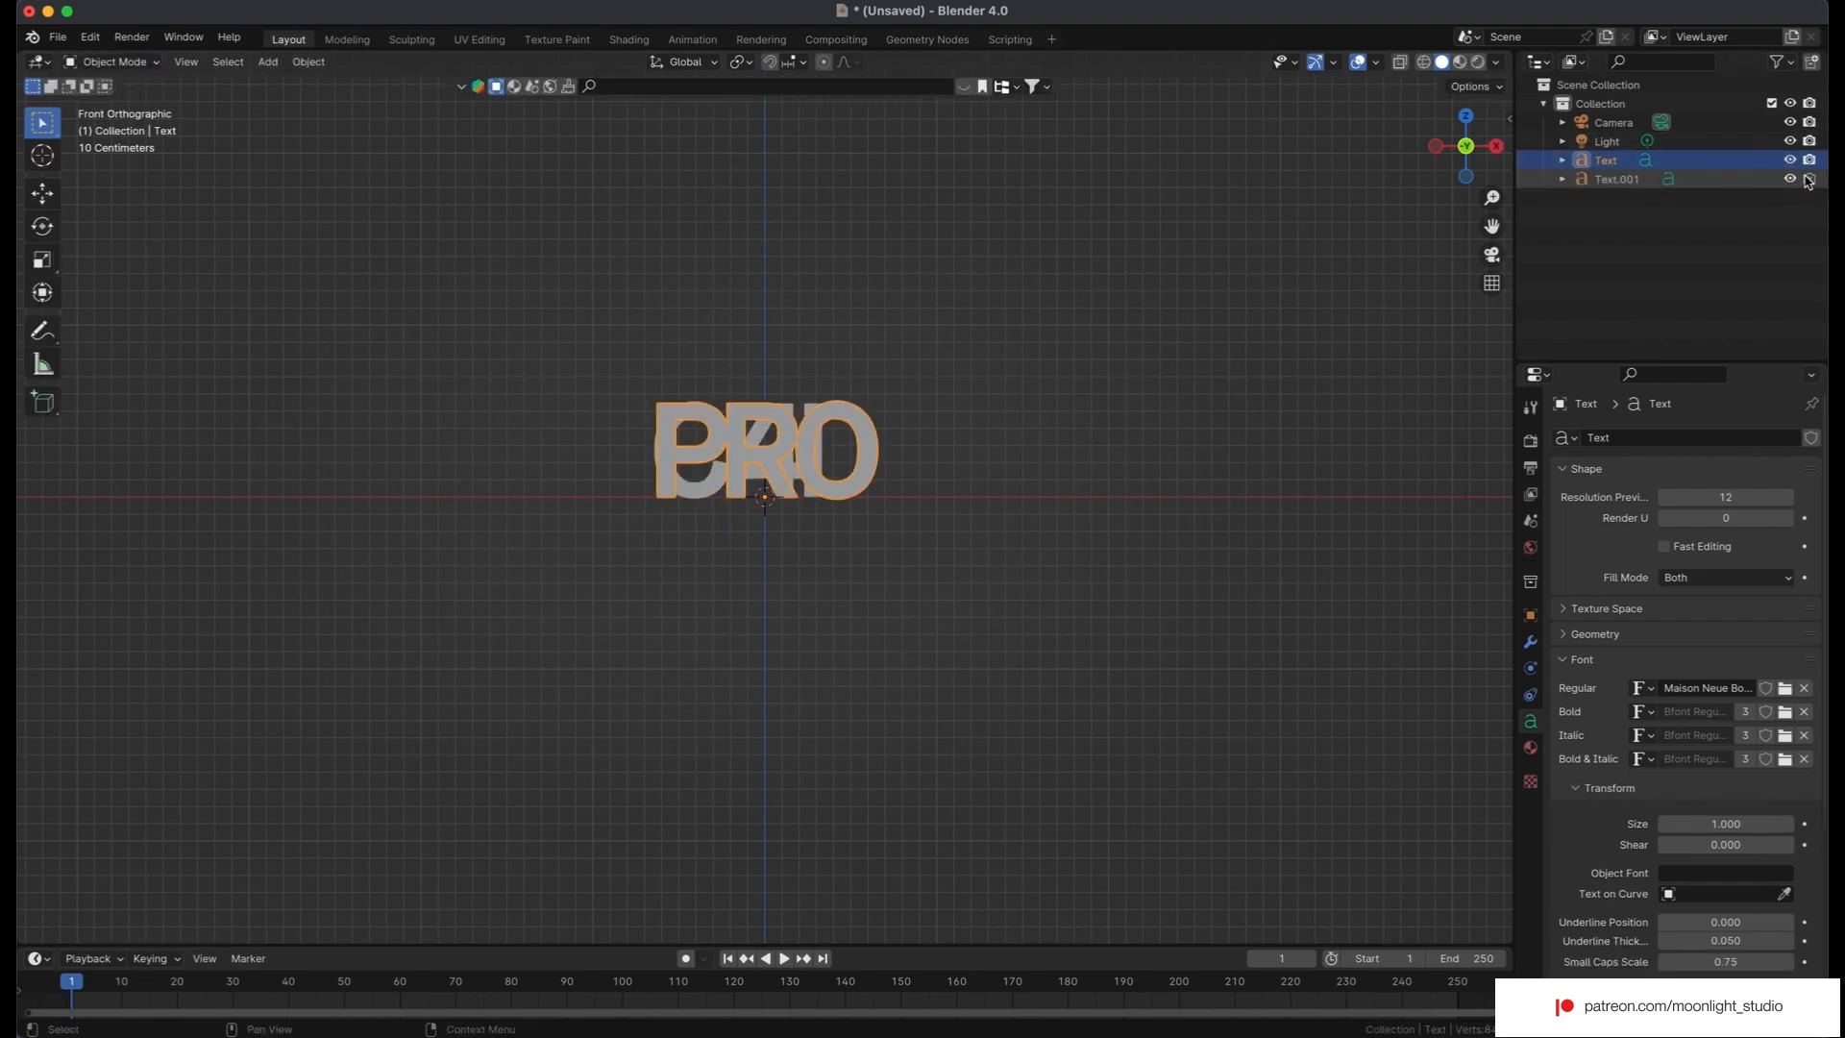
left_click(1810, 180)
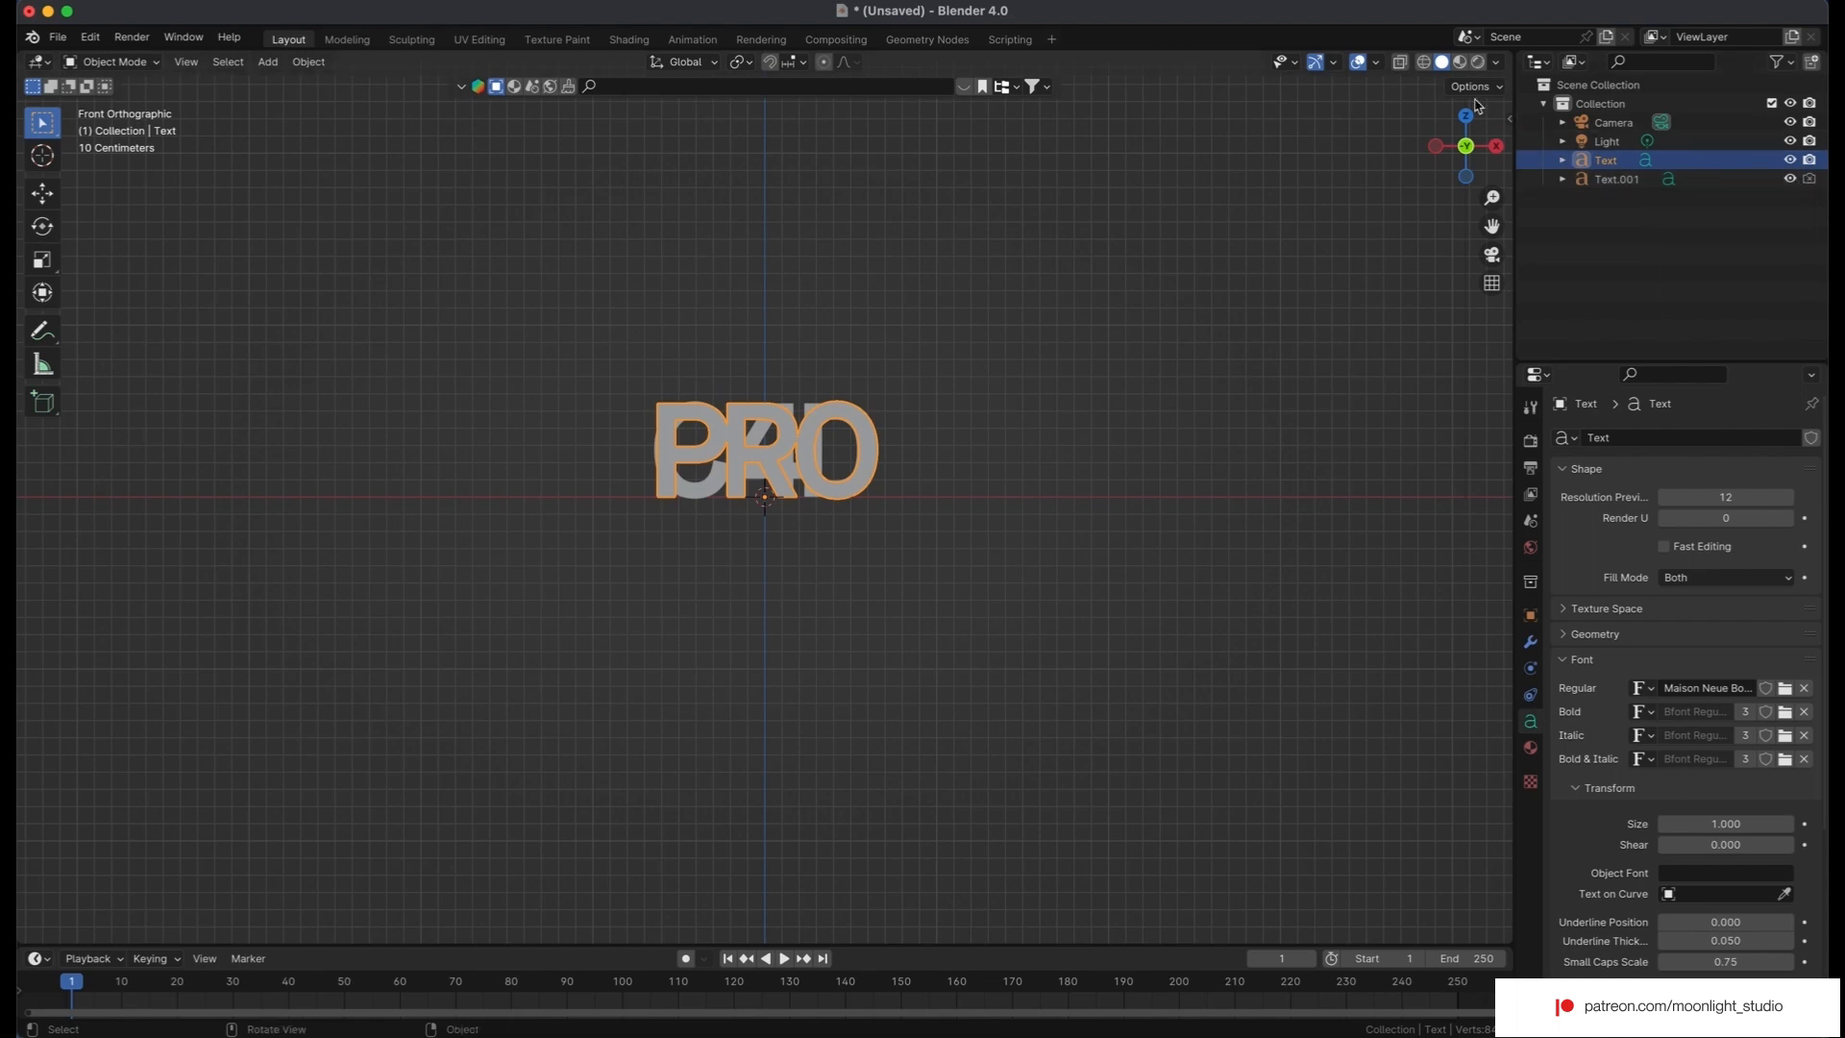
Turn on X-ray and wireframe shading and compare how the C4D and PRO letters overlap up close.
left_click(1401, 66)
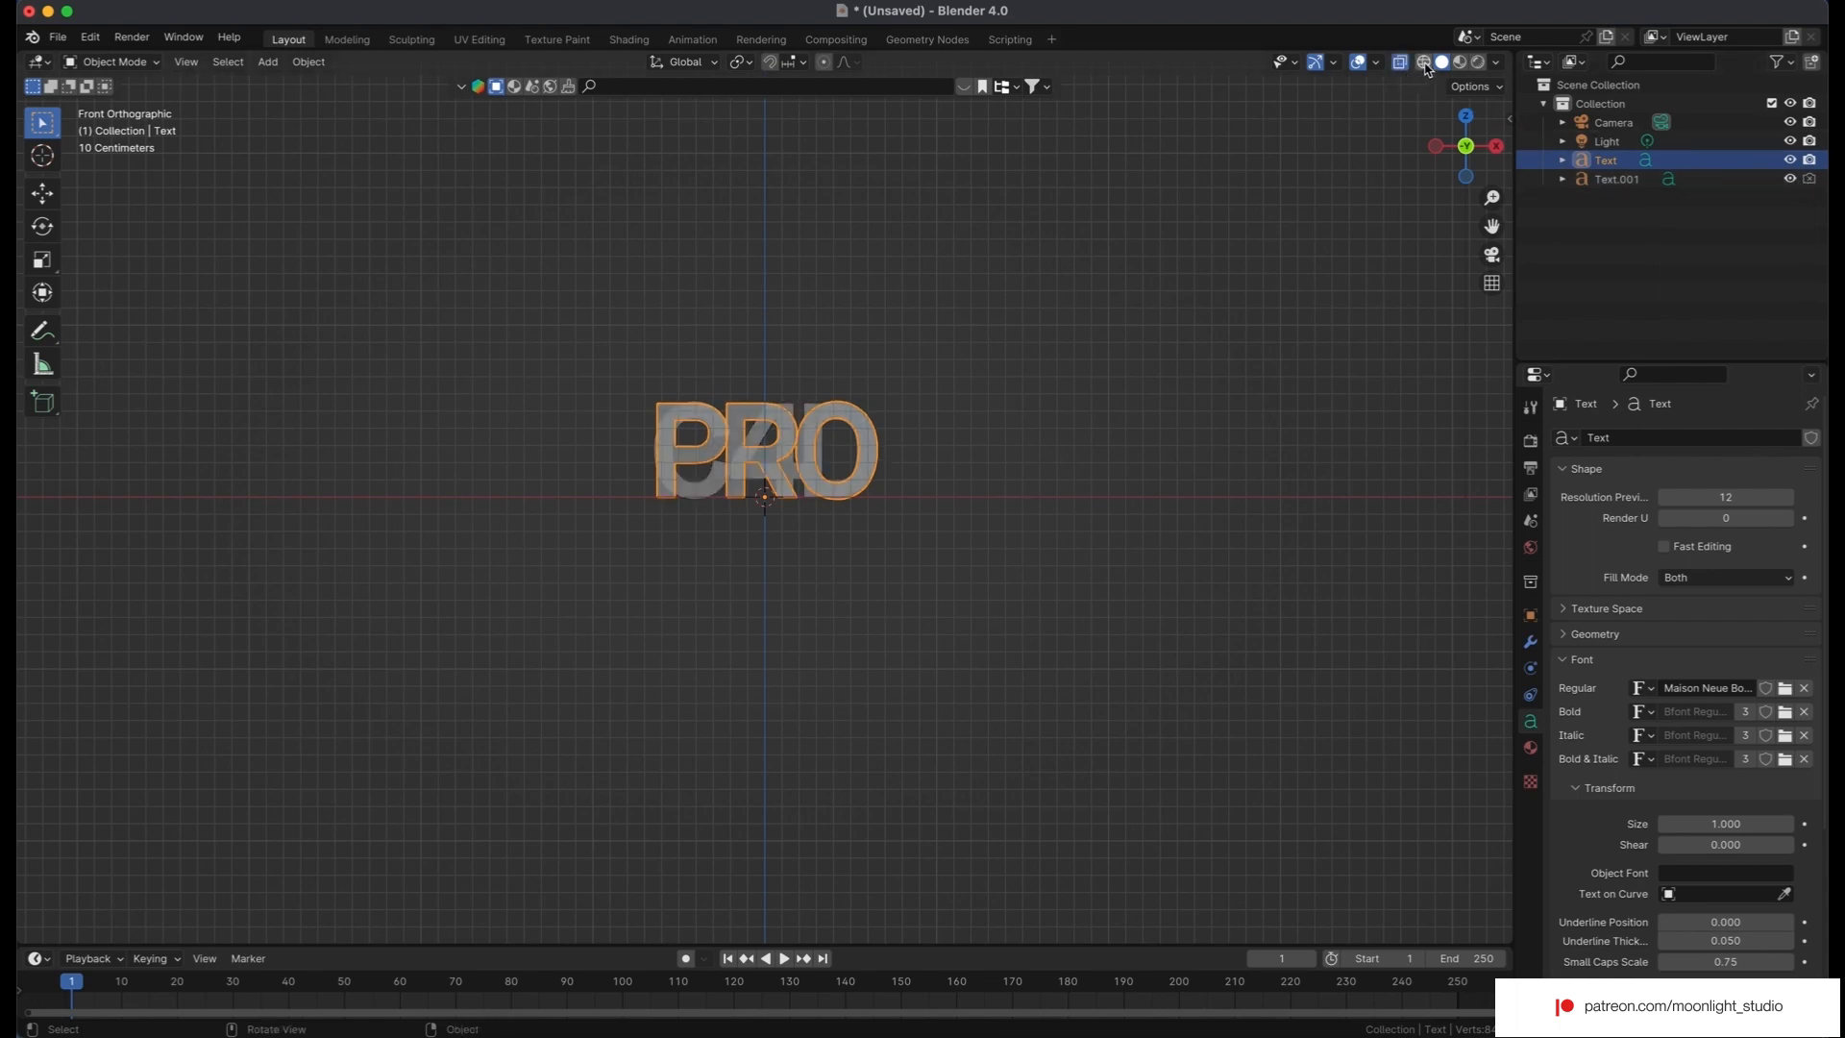
left_click(1426, 64)
left_click(769, 342)
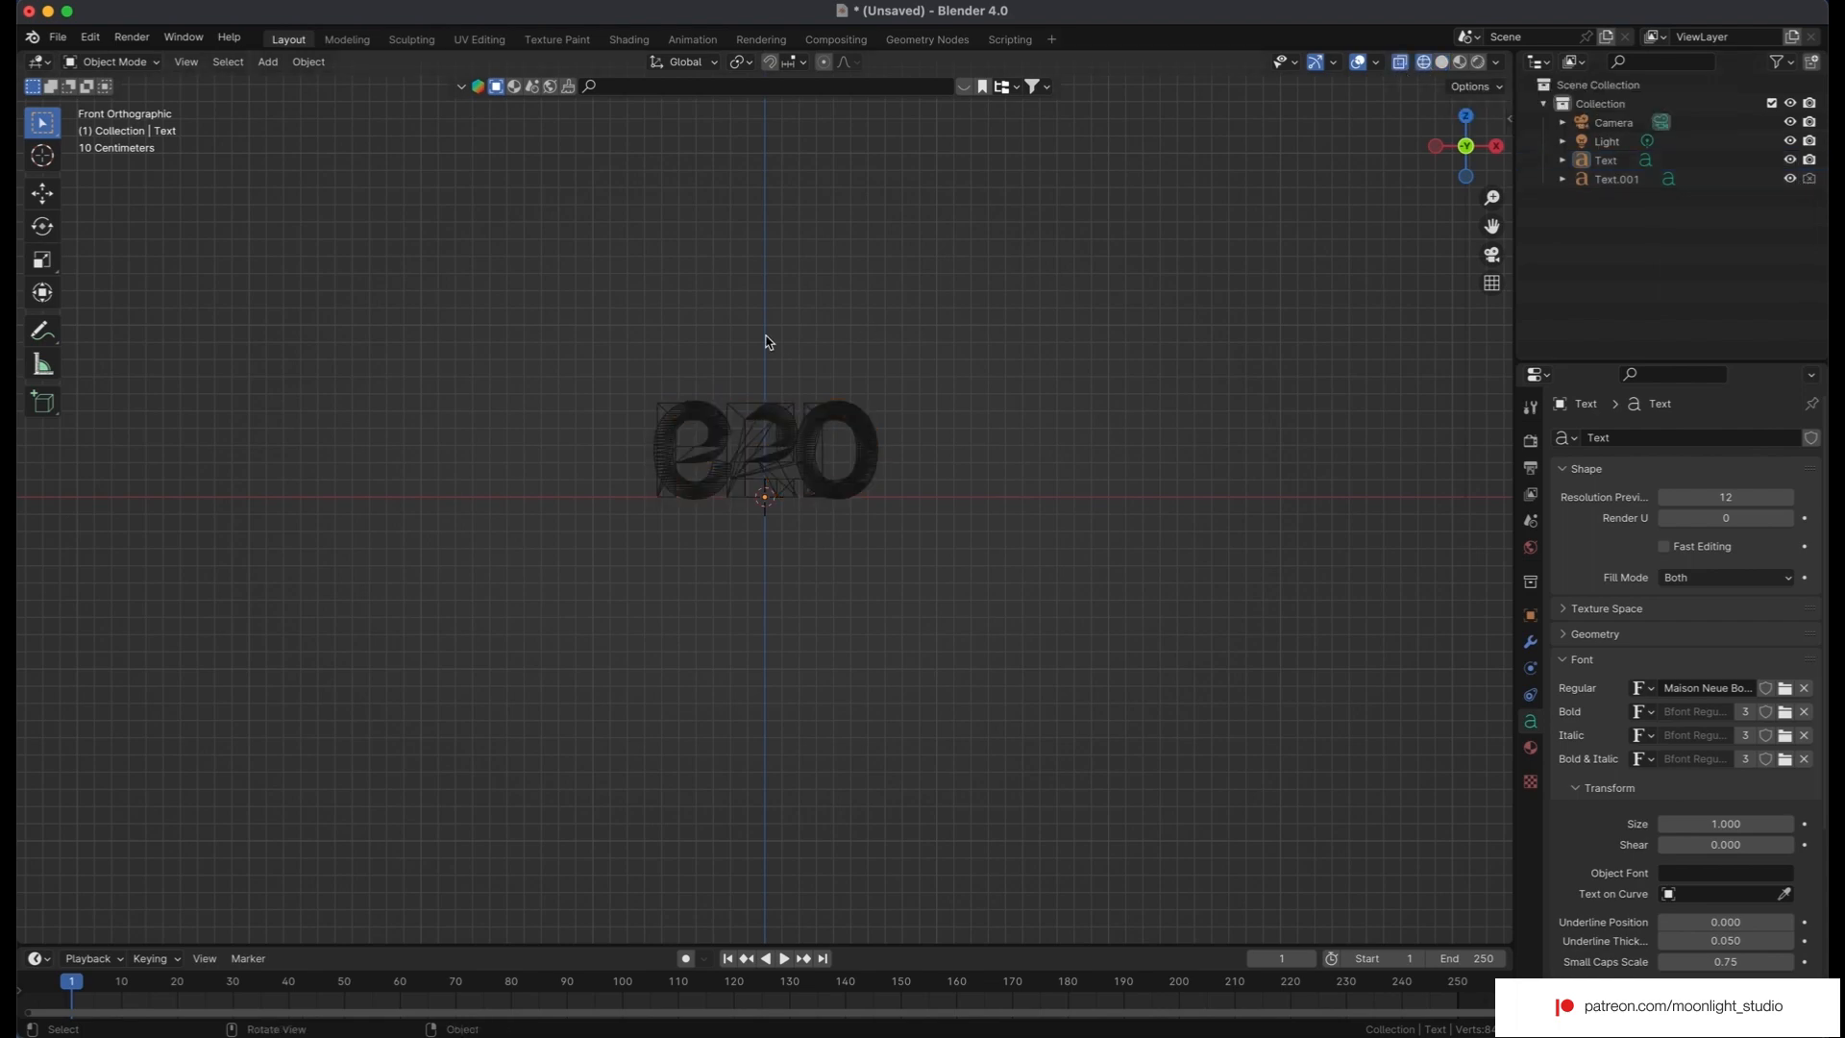
left_click_drag(1492, 197, 1492, 131)
left_click_drag(1492, 226, 1492, 406)
left_click(1294, 257)
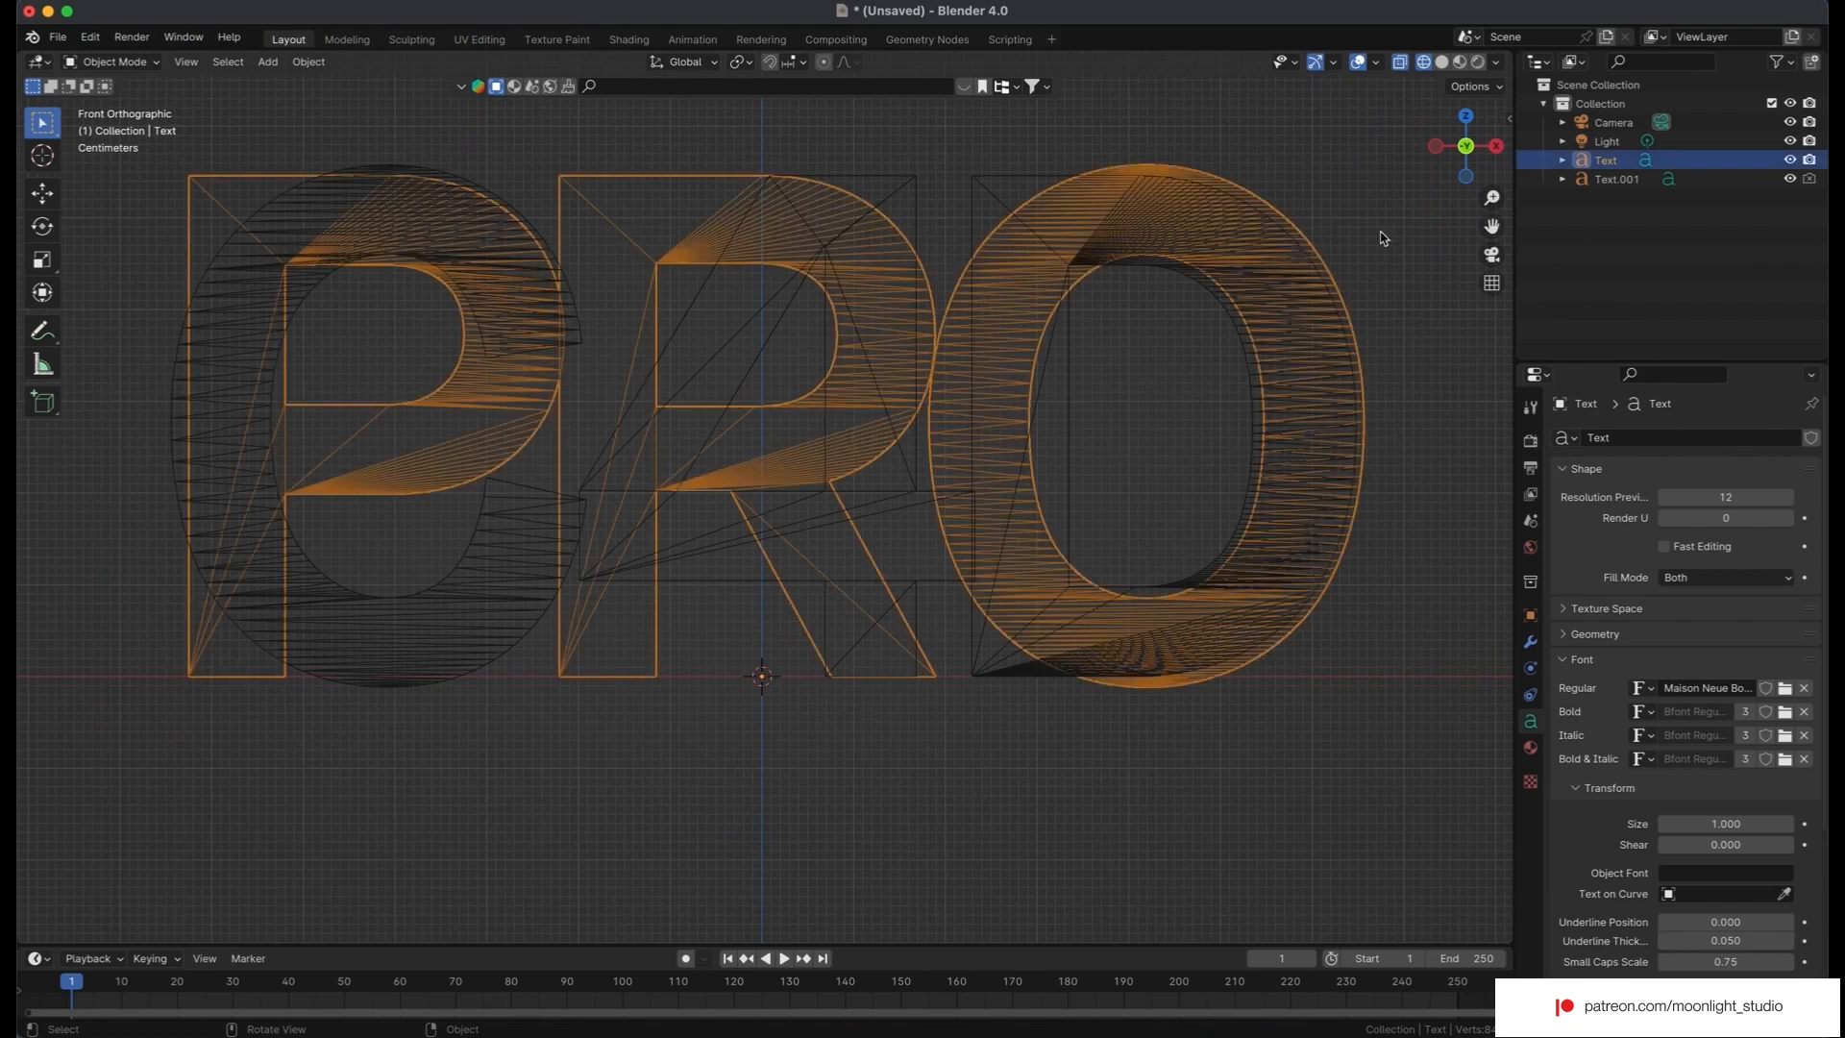
left_click(1599, 261)
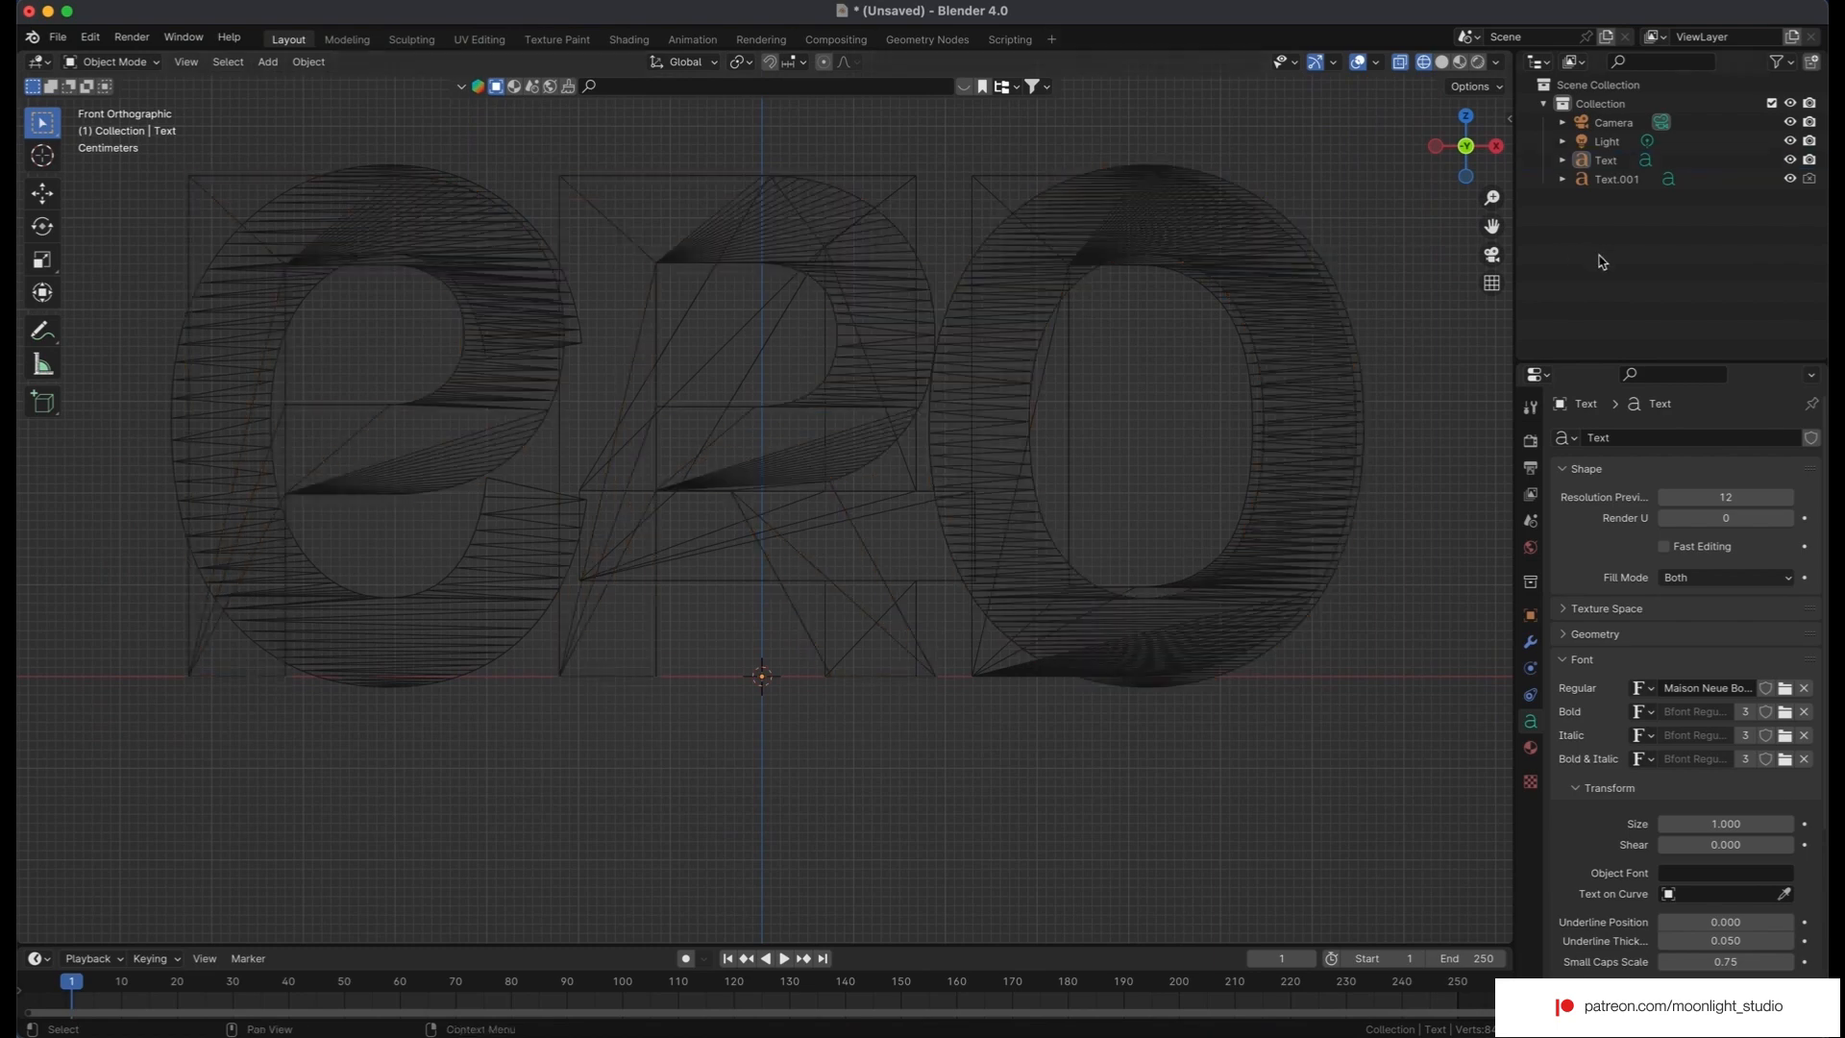
Enable the C4D text for rendering and return the viewport to solid shading in a perspective view.
left_click(1807, 179)
left_click_drag(1466, 146, 1436, 161)
scroll(993, 403, "down", 4)
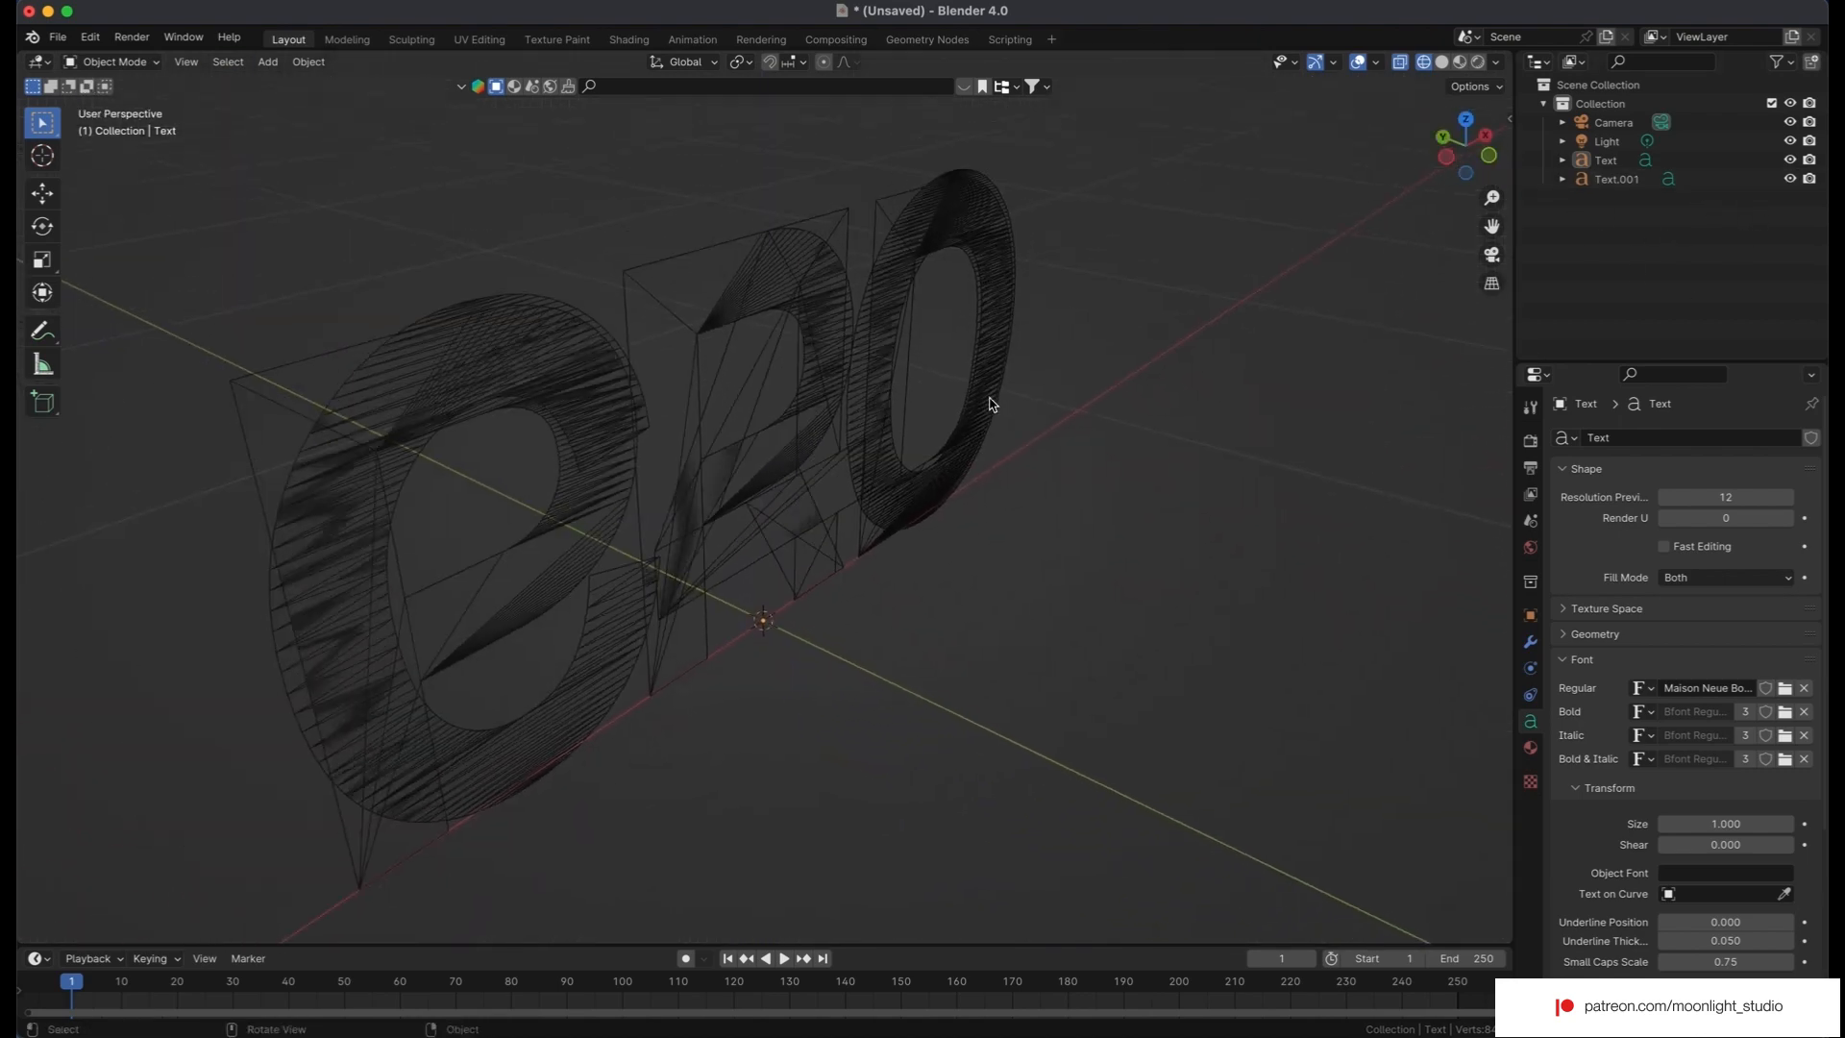
left_click(1357, 64)
left_click(1358, 63)
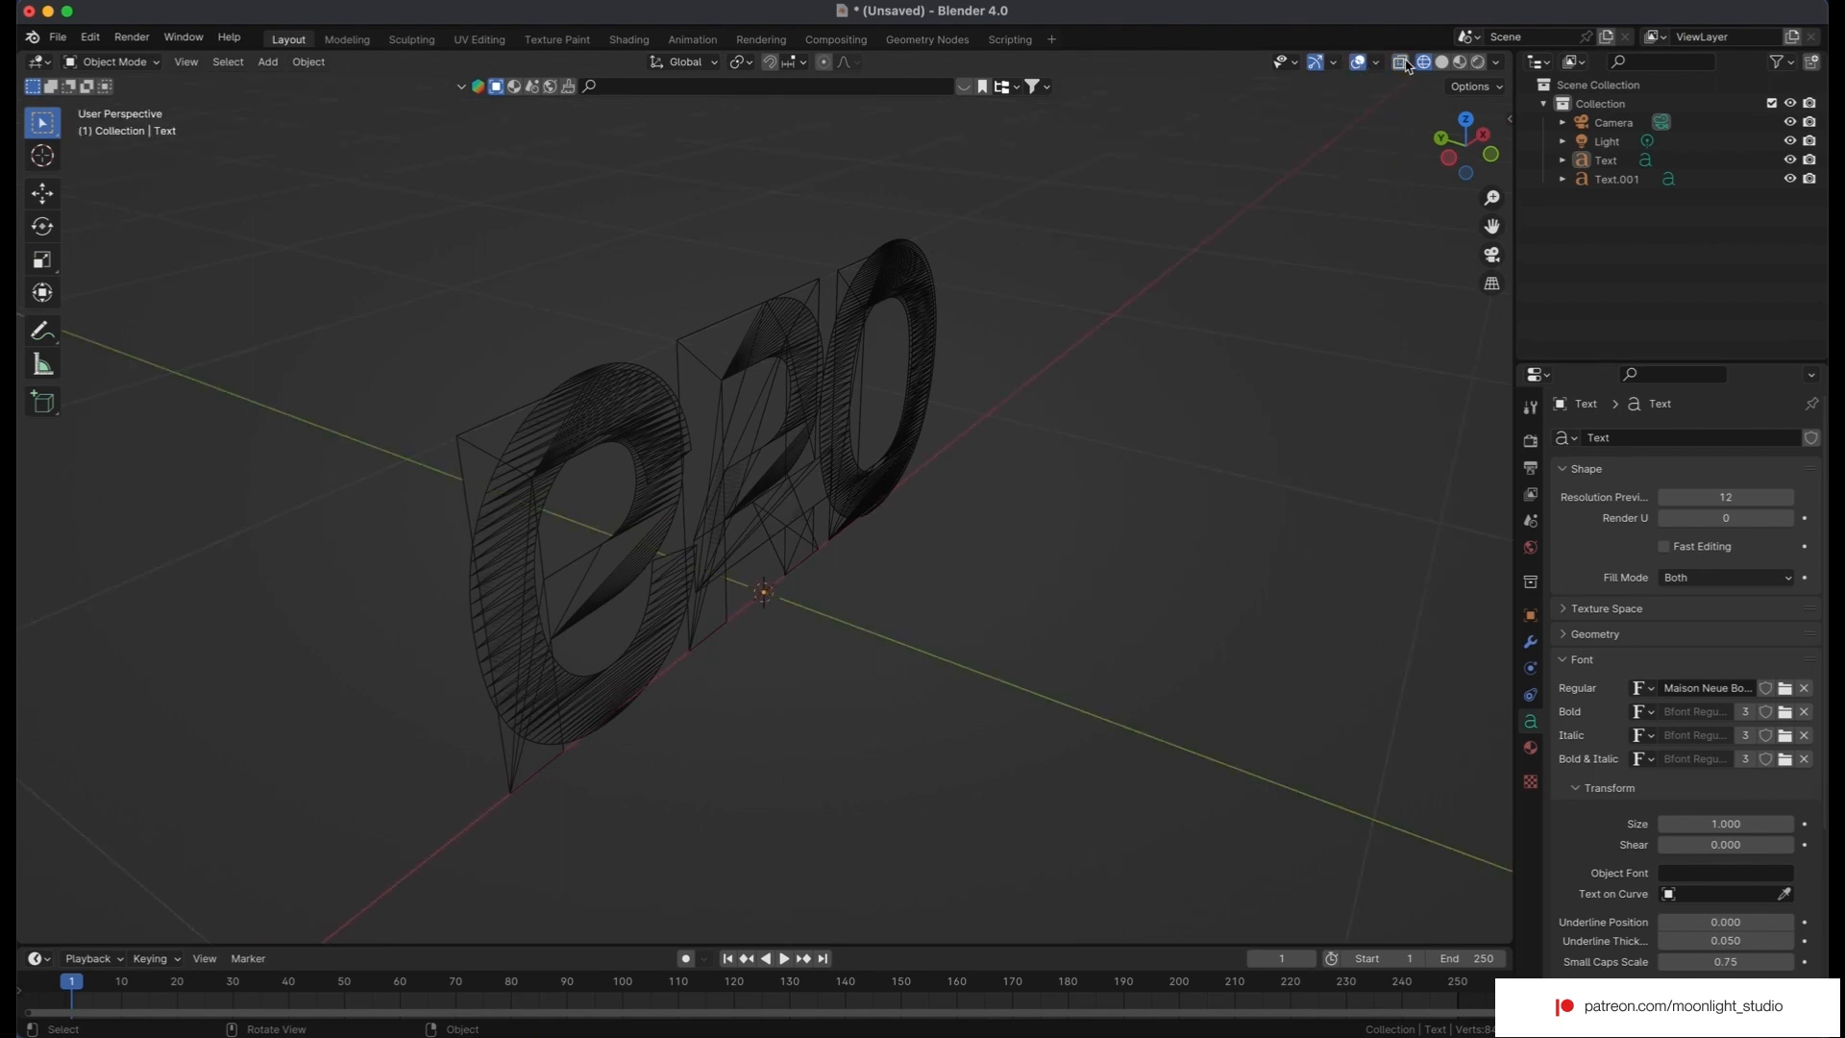
left_click(1440, 62)
scroll(1167, 356, "right", 5)
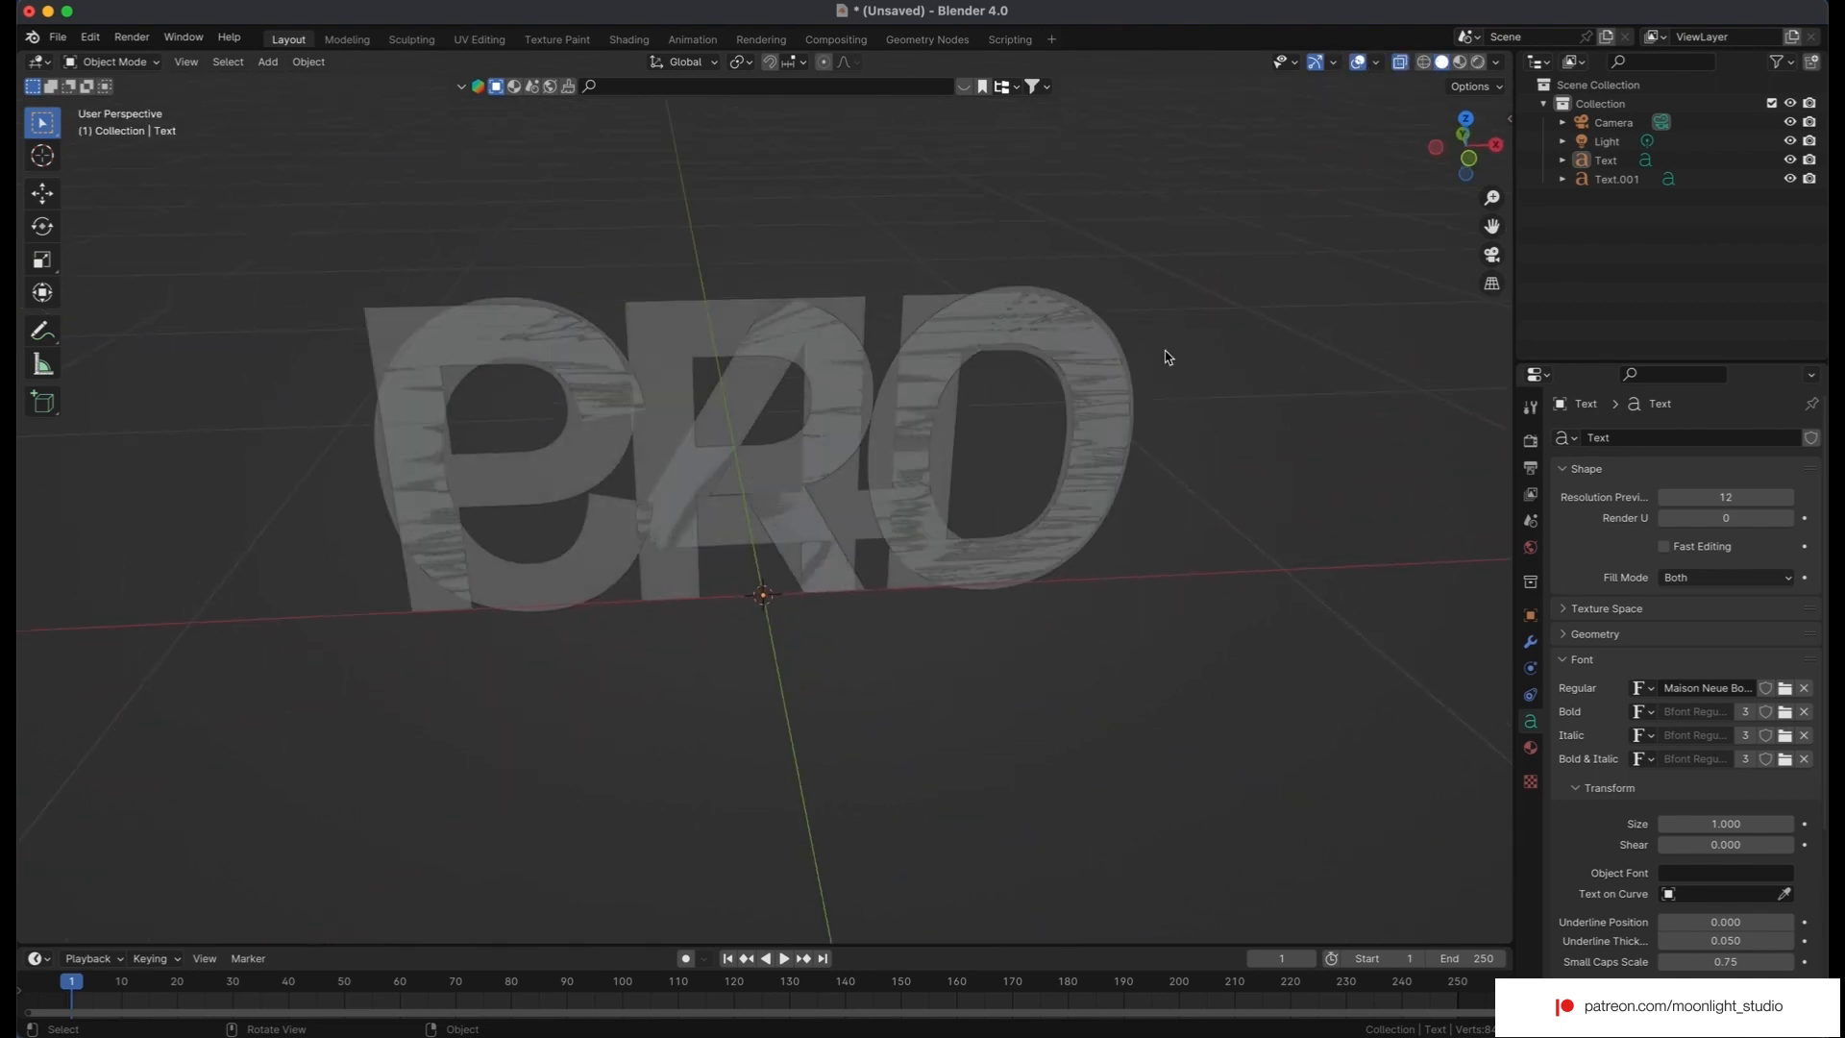
Set the PRO text's geometry Extrude to 1.5 m.
left_click(1122, 358)
left_click(1596, 634)
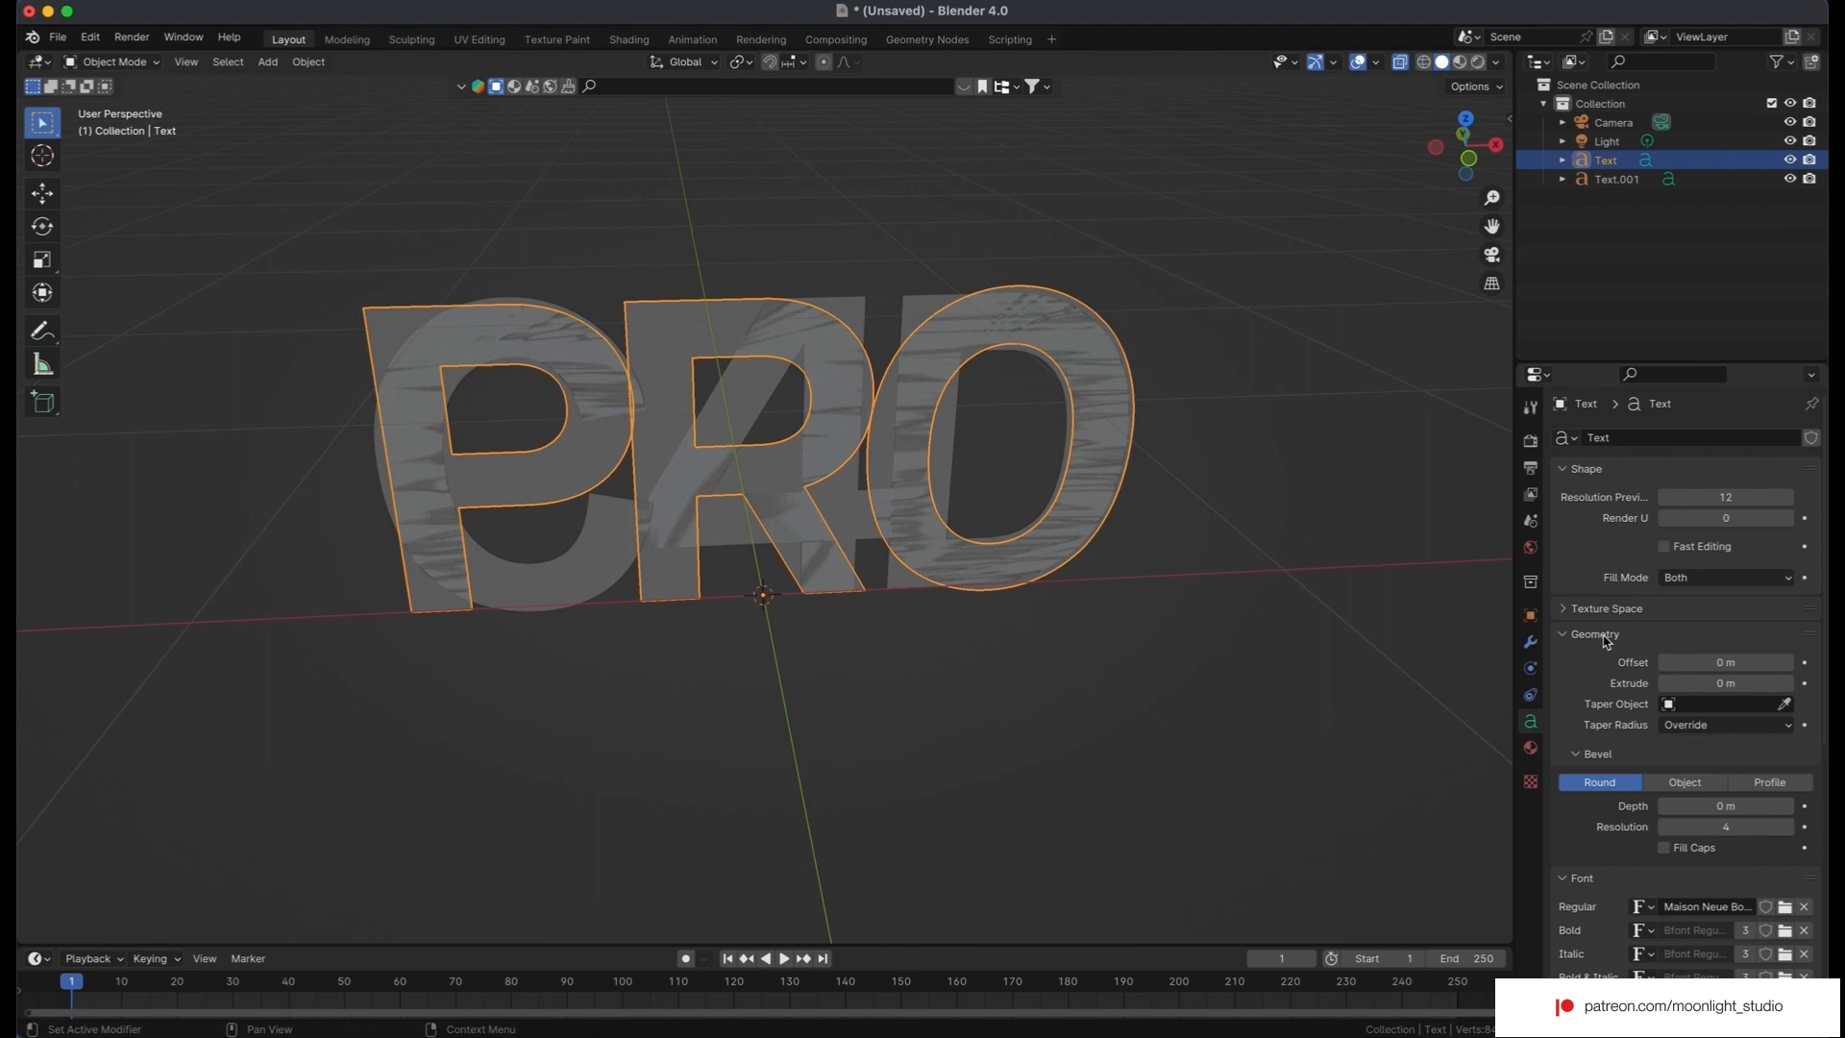
left_click(1753, 688)
type("10")
key("Return")
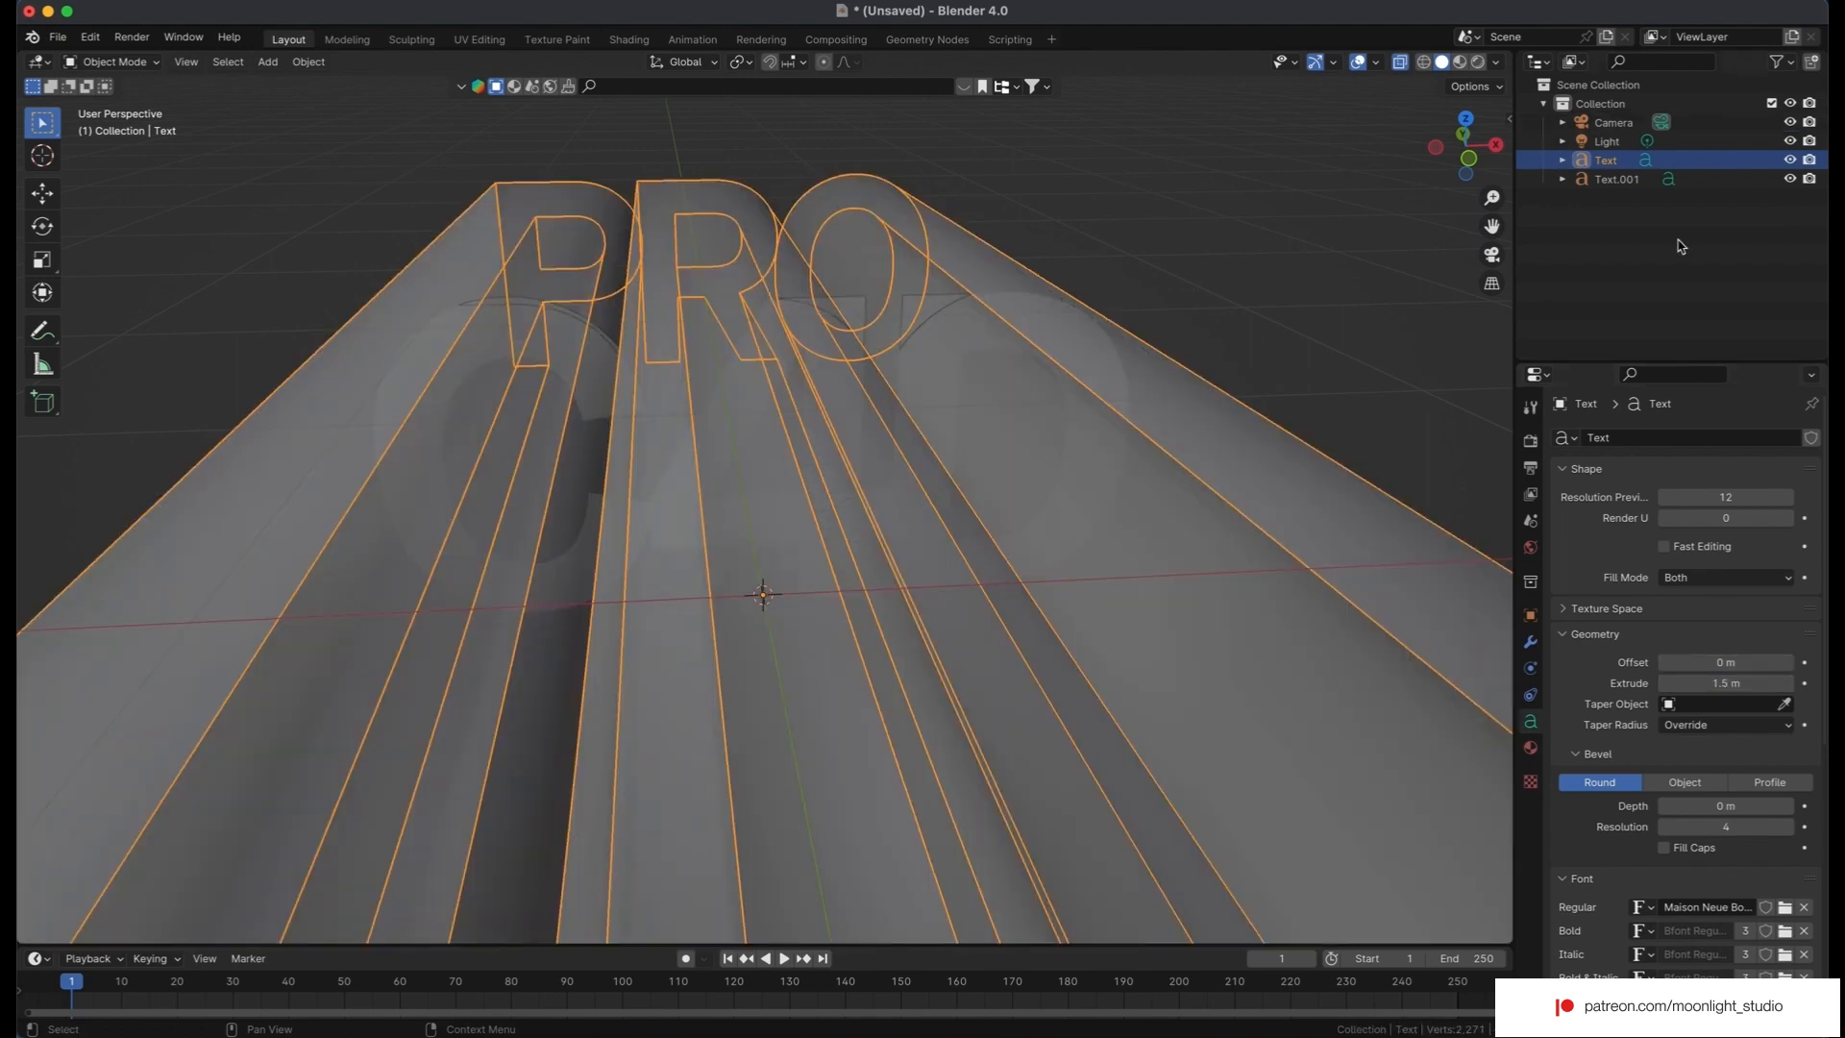
Set the C4D text's geometry Extrude to 1.5 m and check the extruded letters from several angles.
left_click(1618, 178)
left_click(1739, 684)
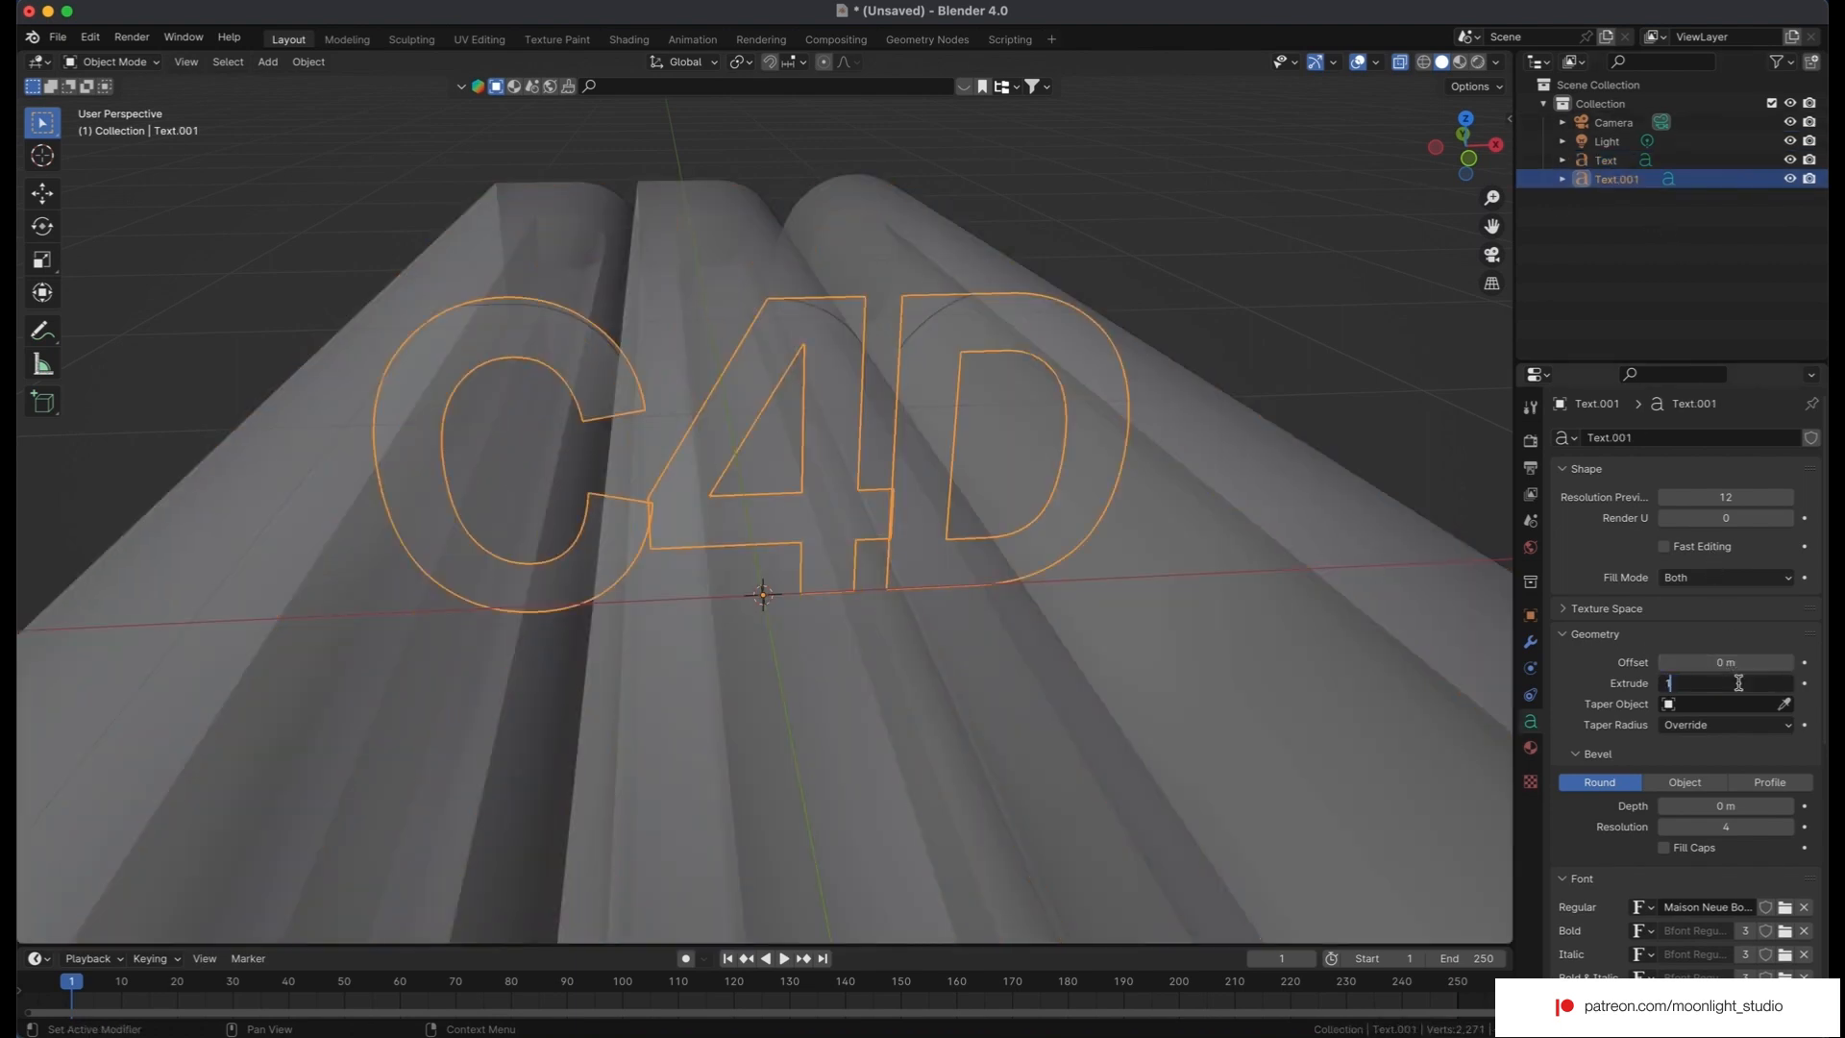
type("1.5")
key("Return")
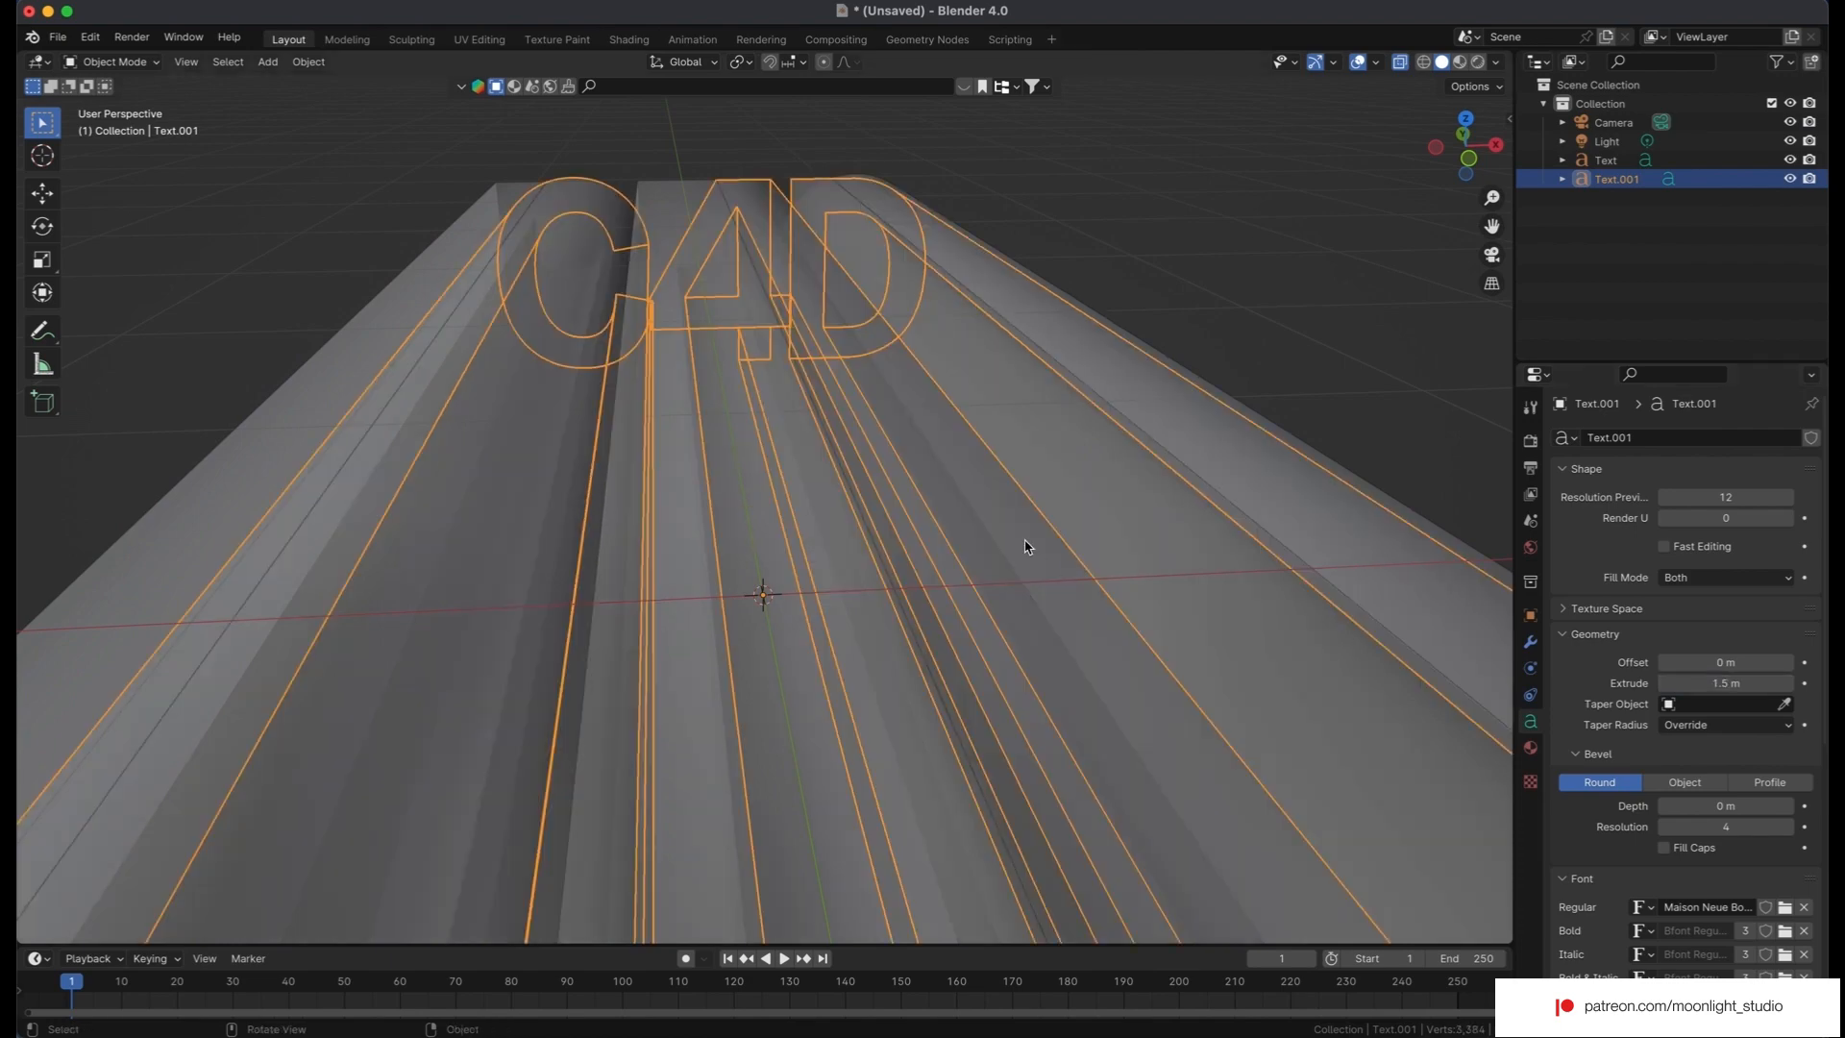
scroll(1026, 546, "up", 5)
scroll(1025, 546, "down", 4)
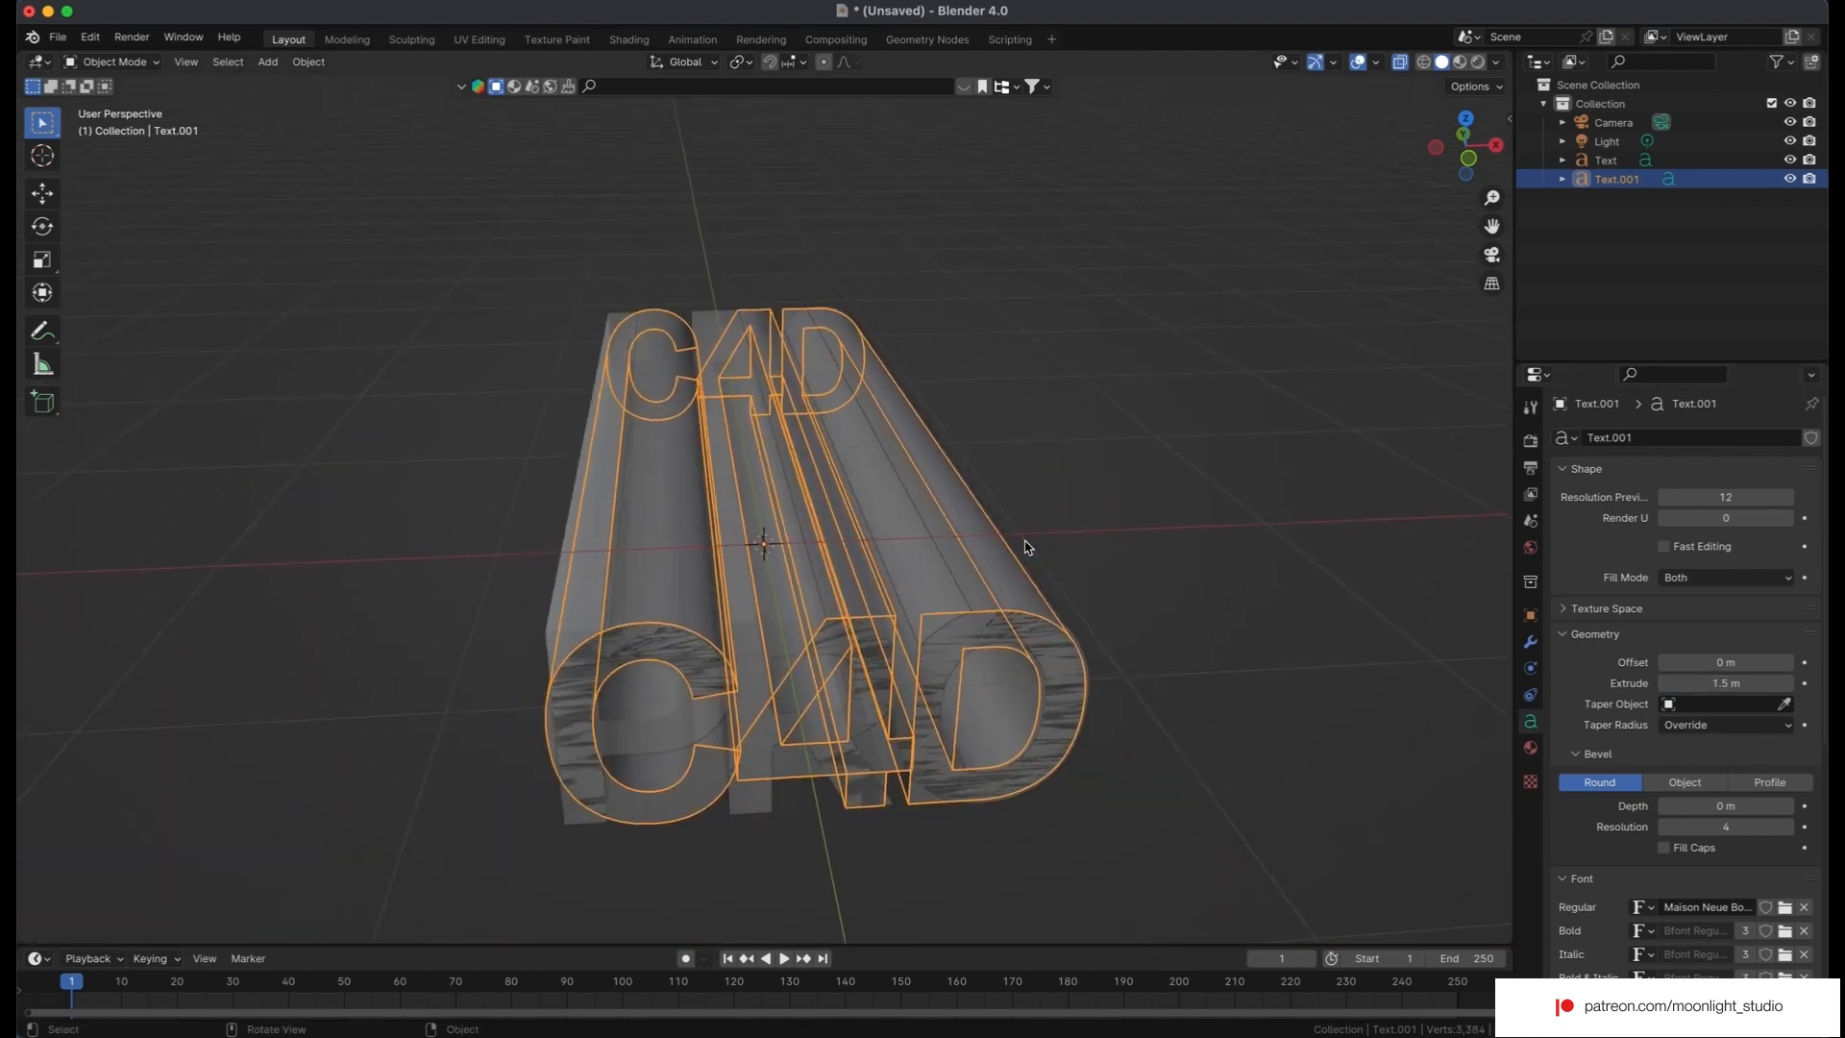
scroll(1025, 547, "right", 5)
scroll(1026, 547, "left", 5)
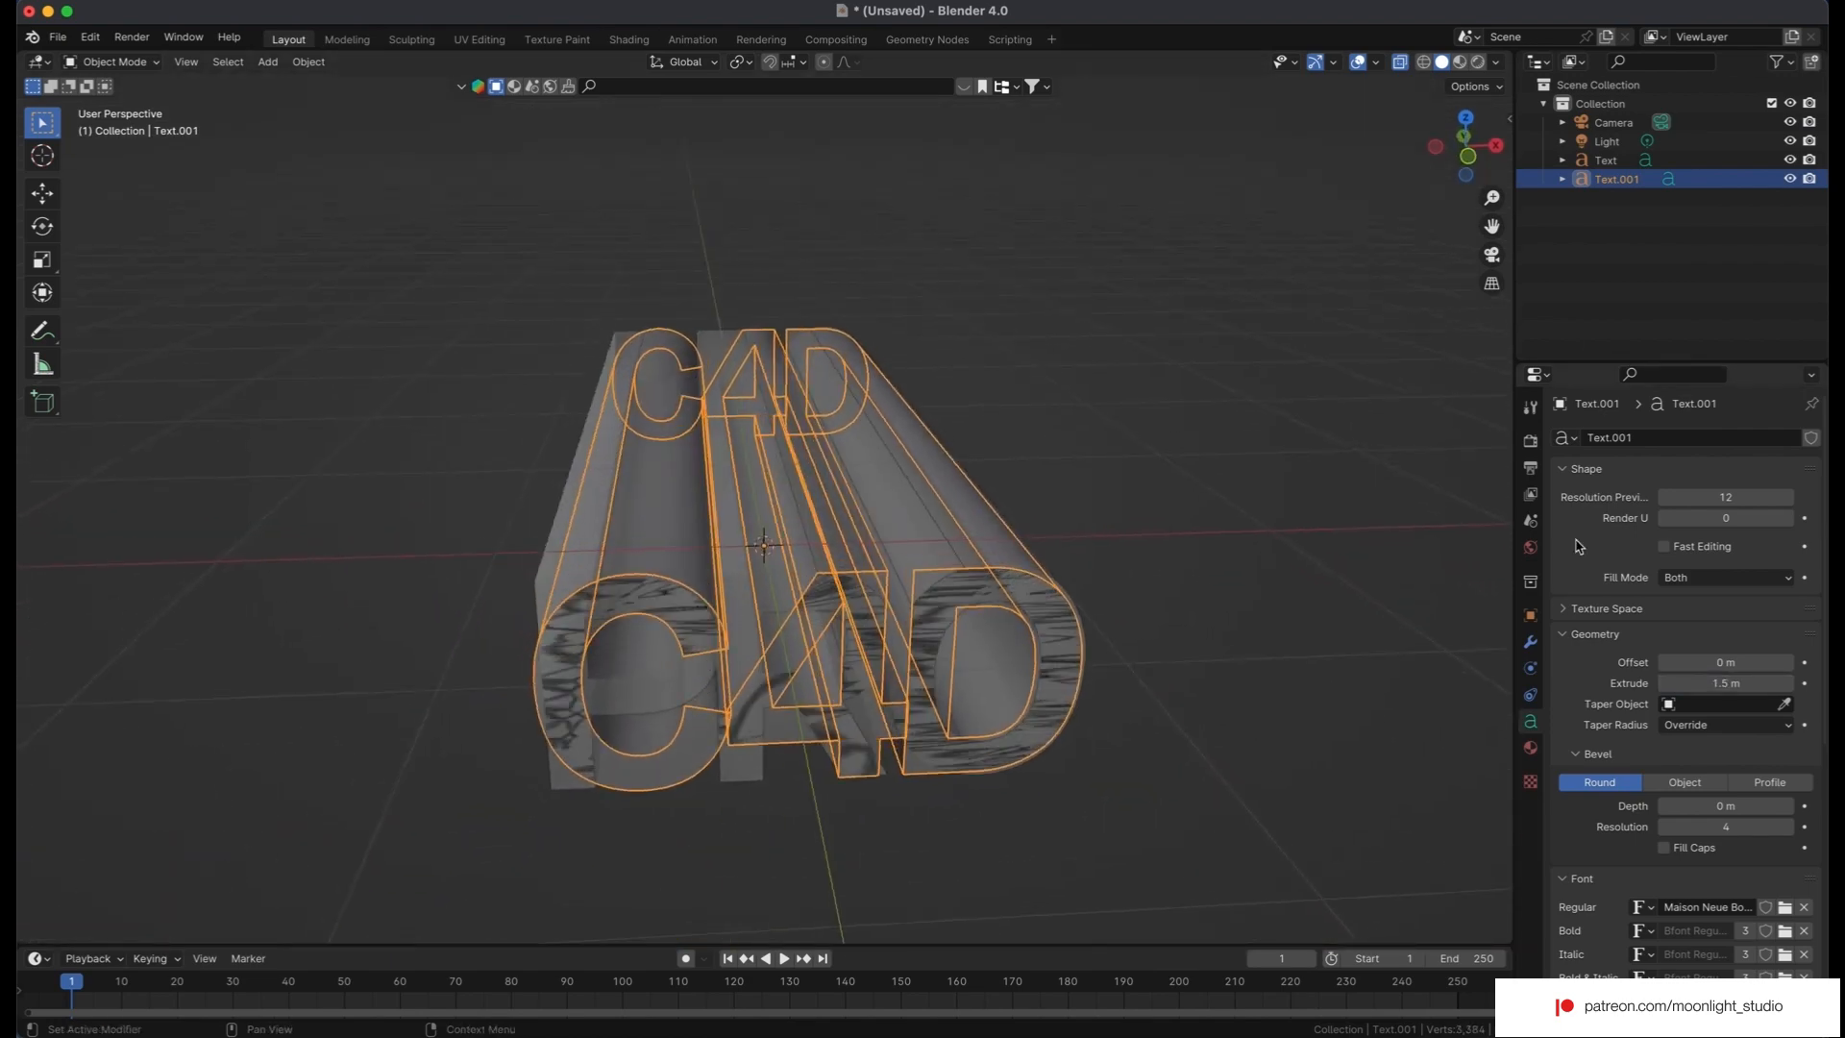
Rotate the C4D text to 90° about Z so it crosses PRO, and turn off X-ray.
left_click(1531, 615)
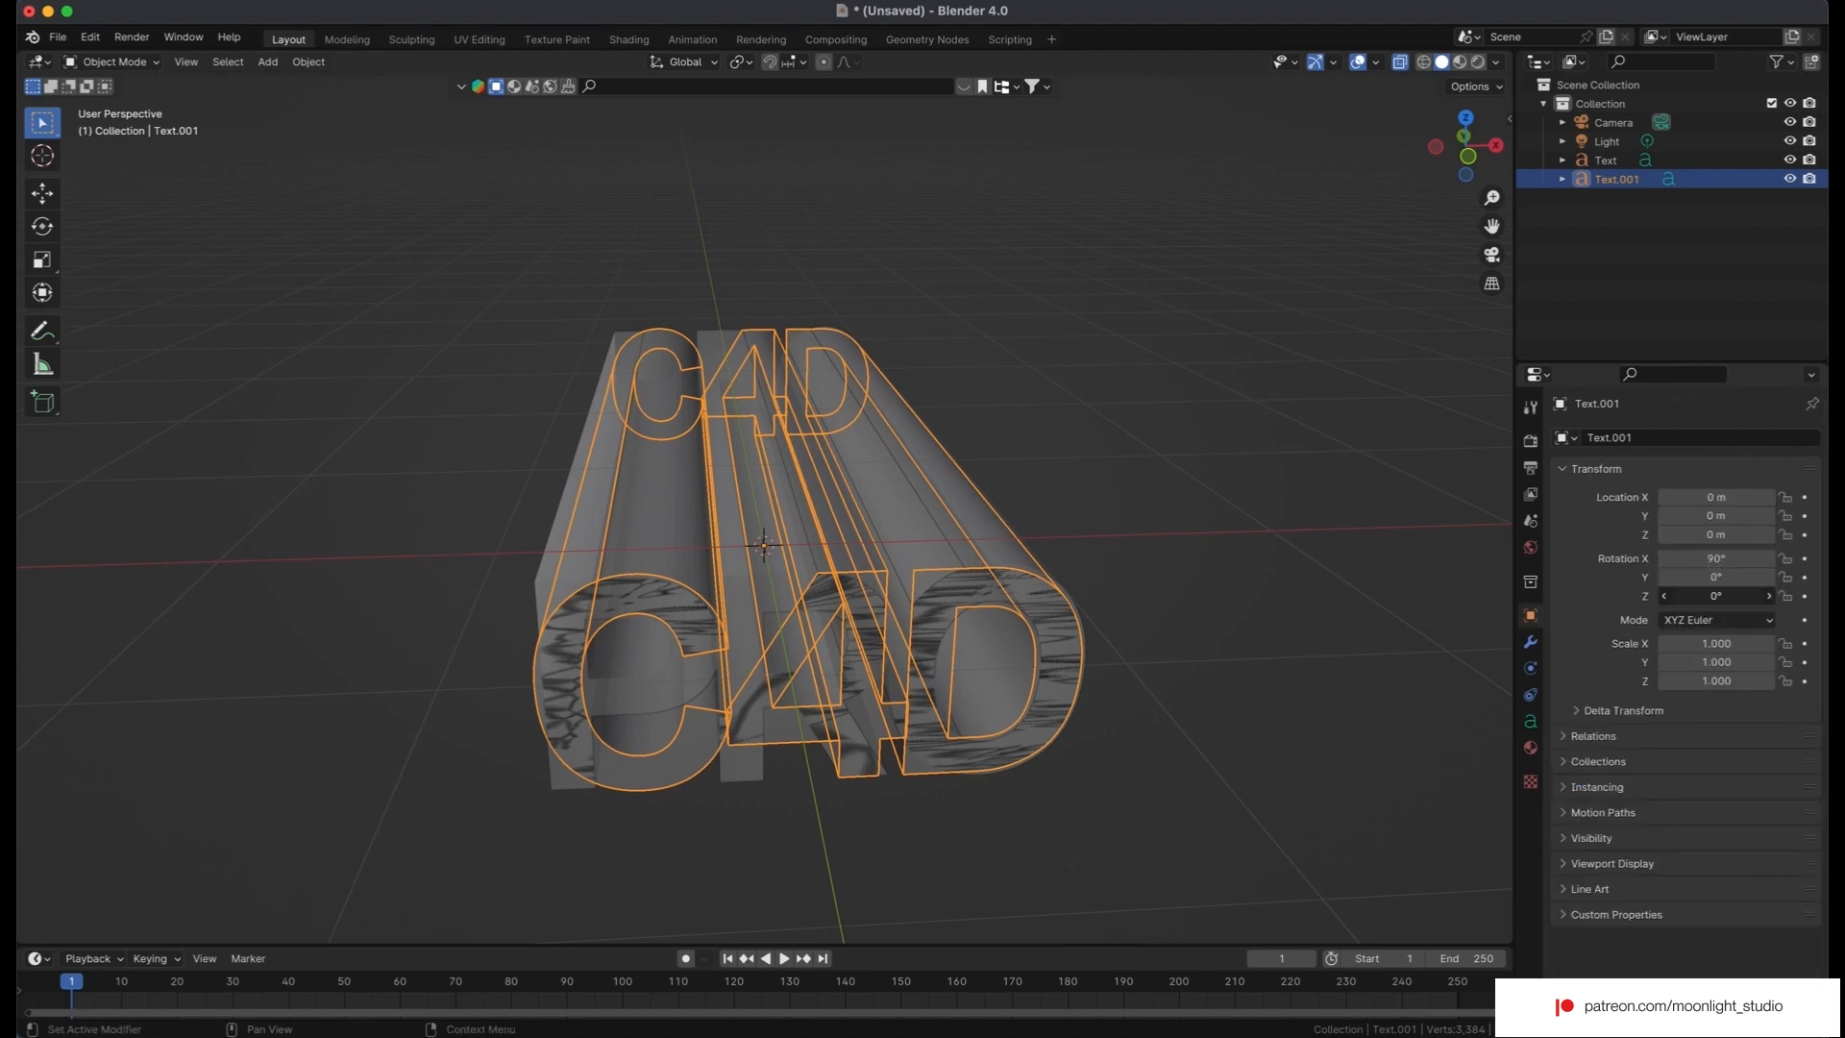
left_click_drag(1715, 596, 1730, 593)
left_click(1730, 593)
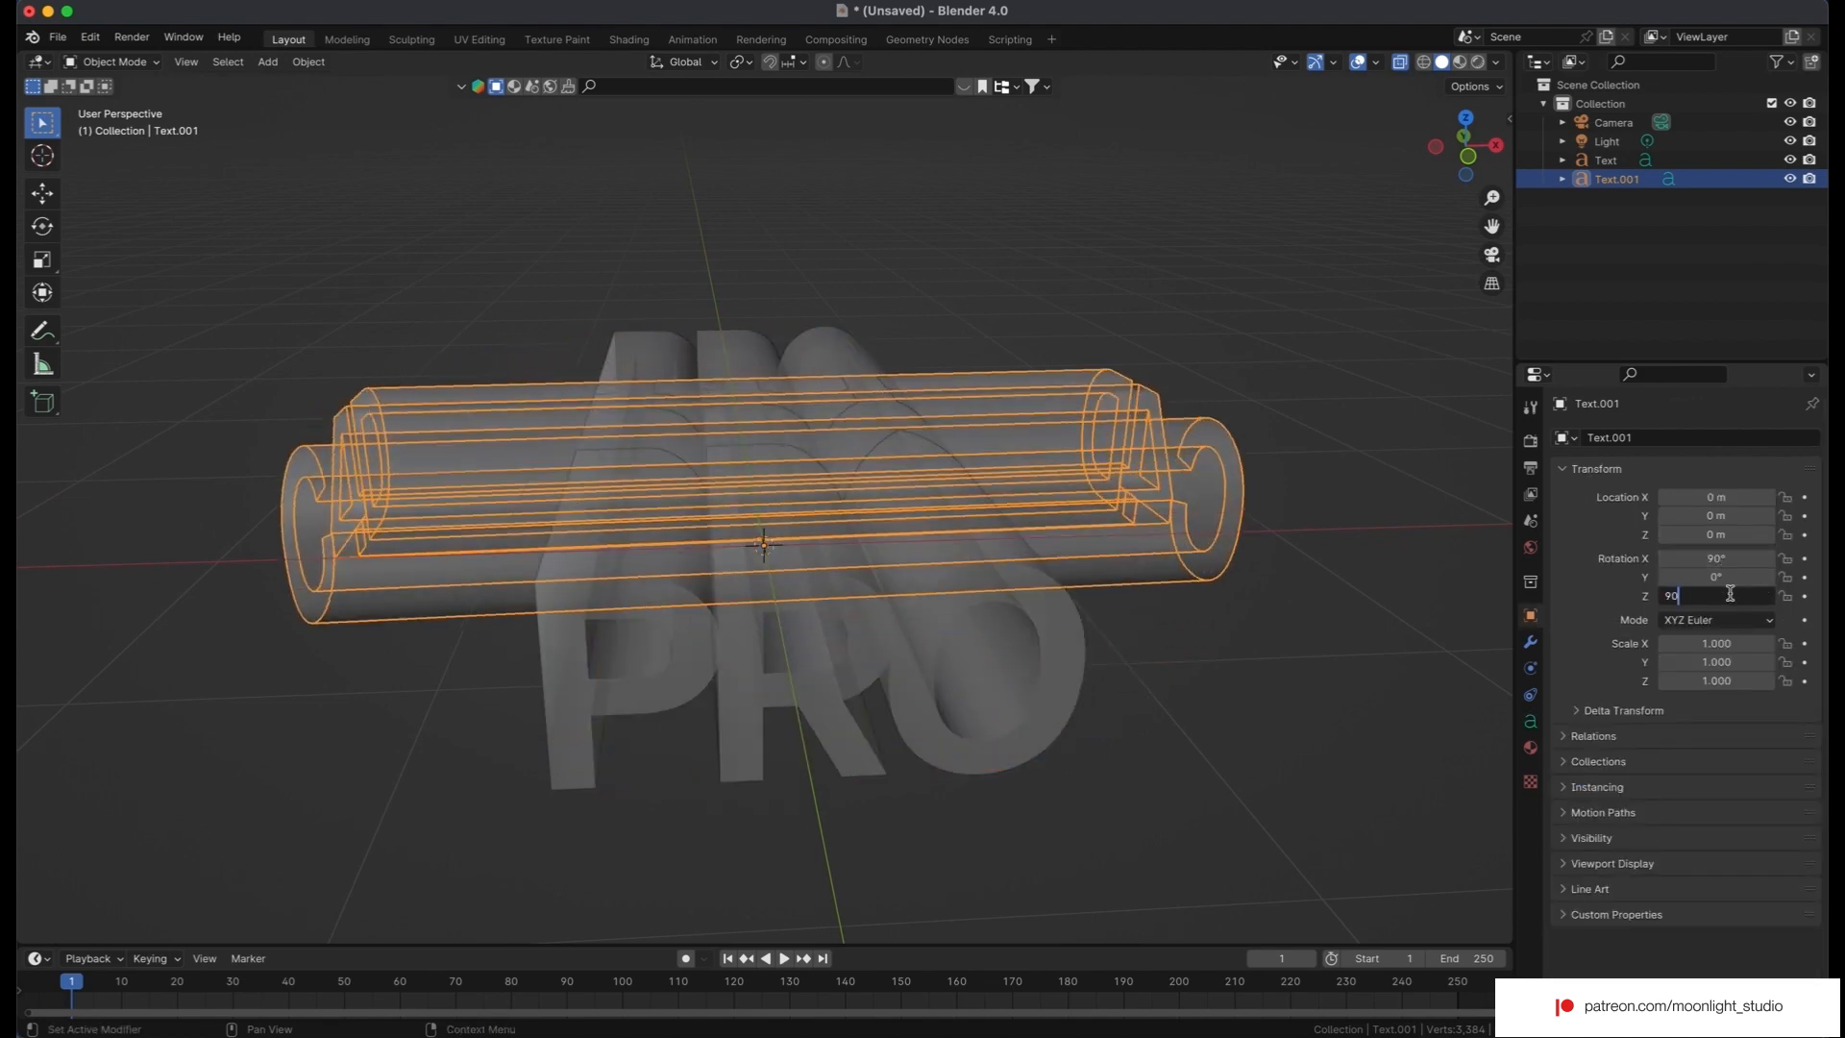
type("90")
key("Return")
left_click(1402, 62)
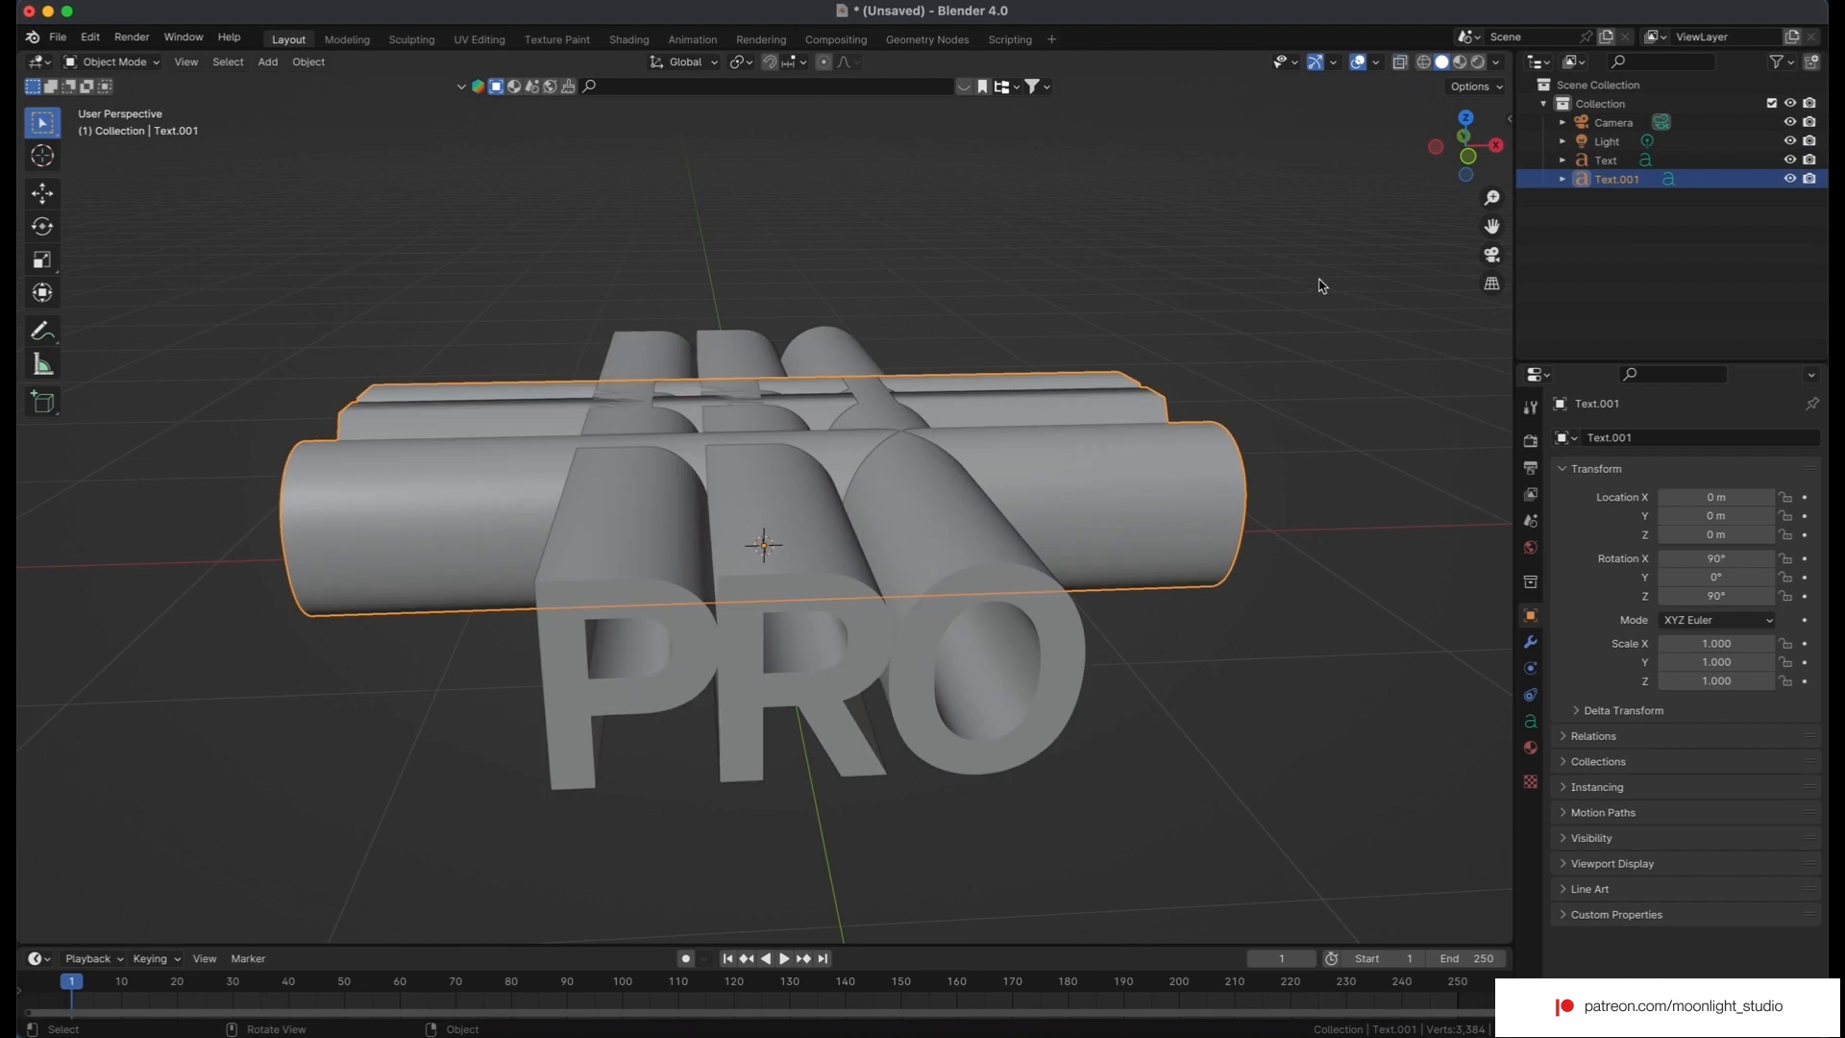
middle_click_drag(1322, 285, 1096, 261)
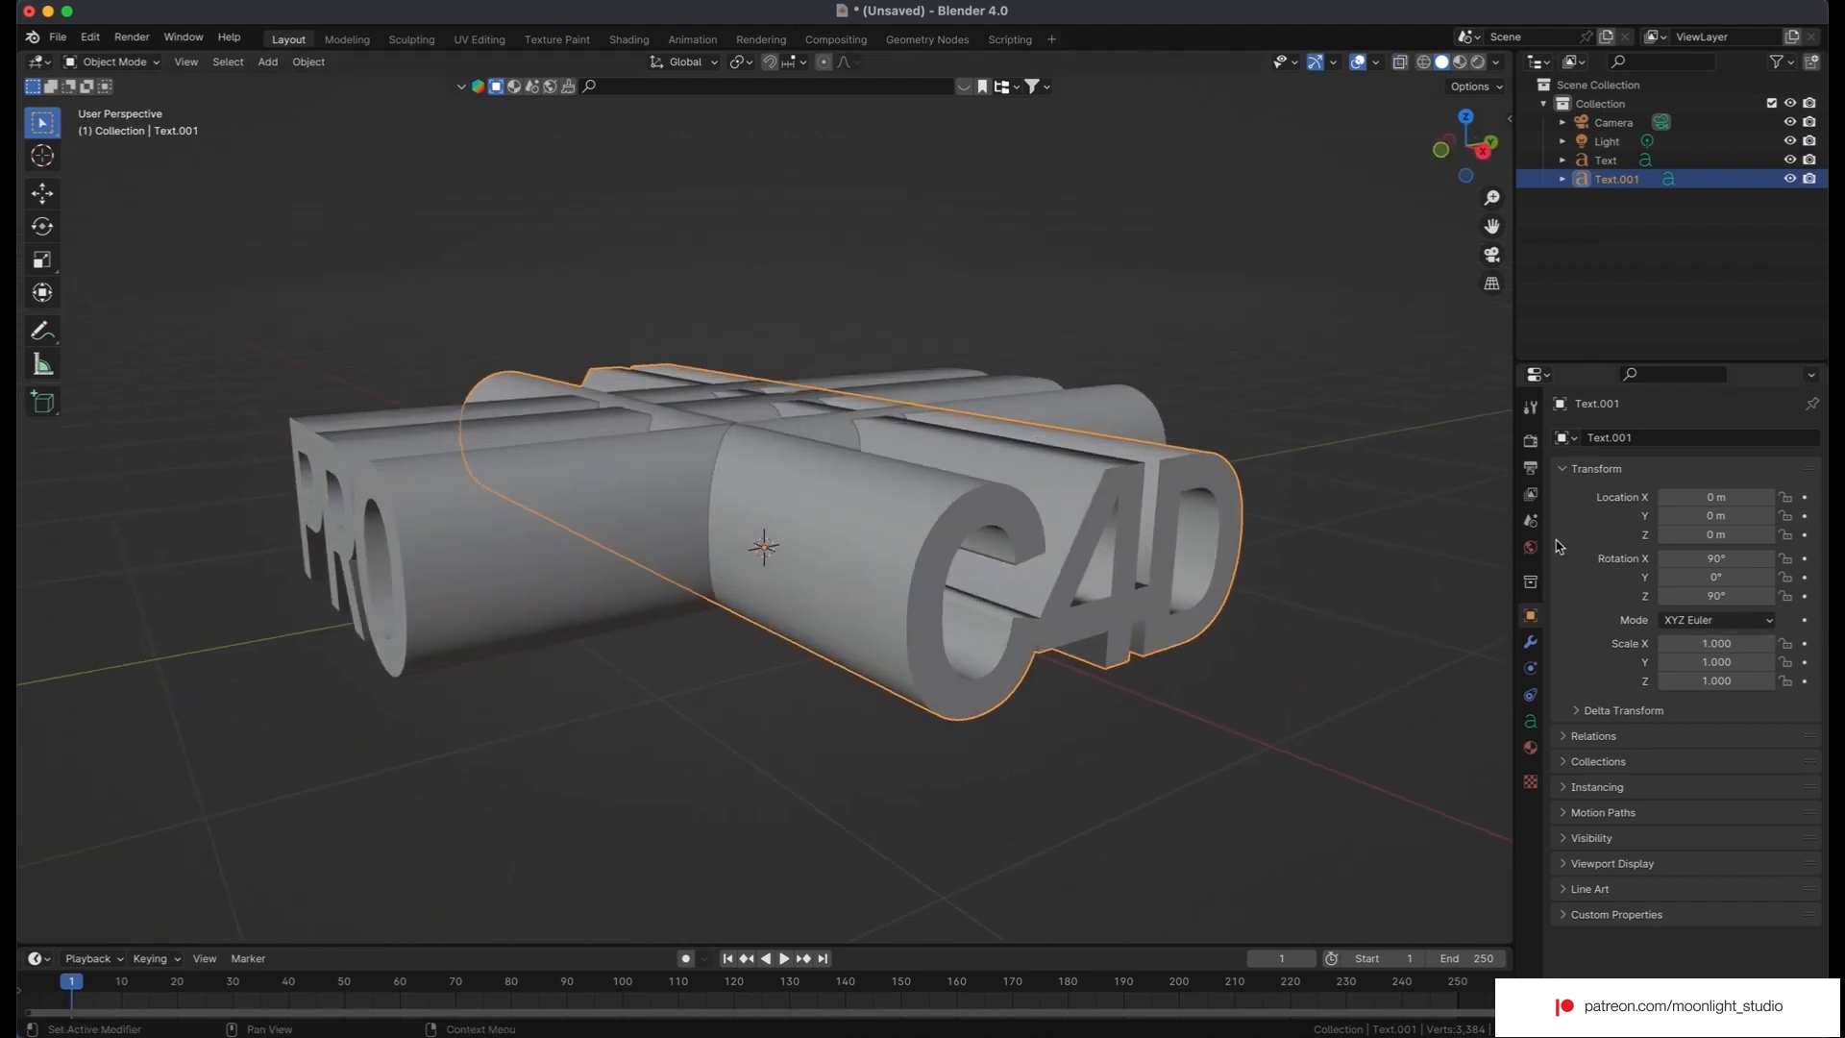
Set the extrusion of the C4D text to 1 m.
left_click(1531, 721)
left_click(1741, 683)
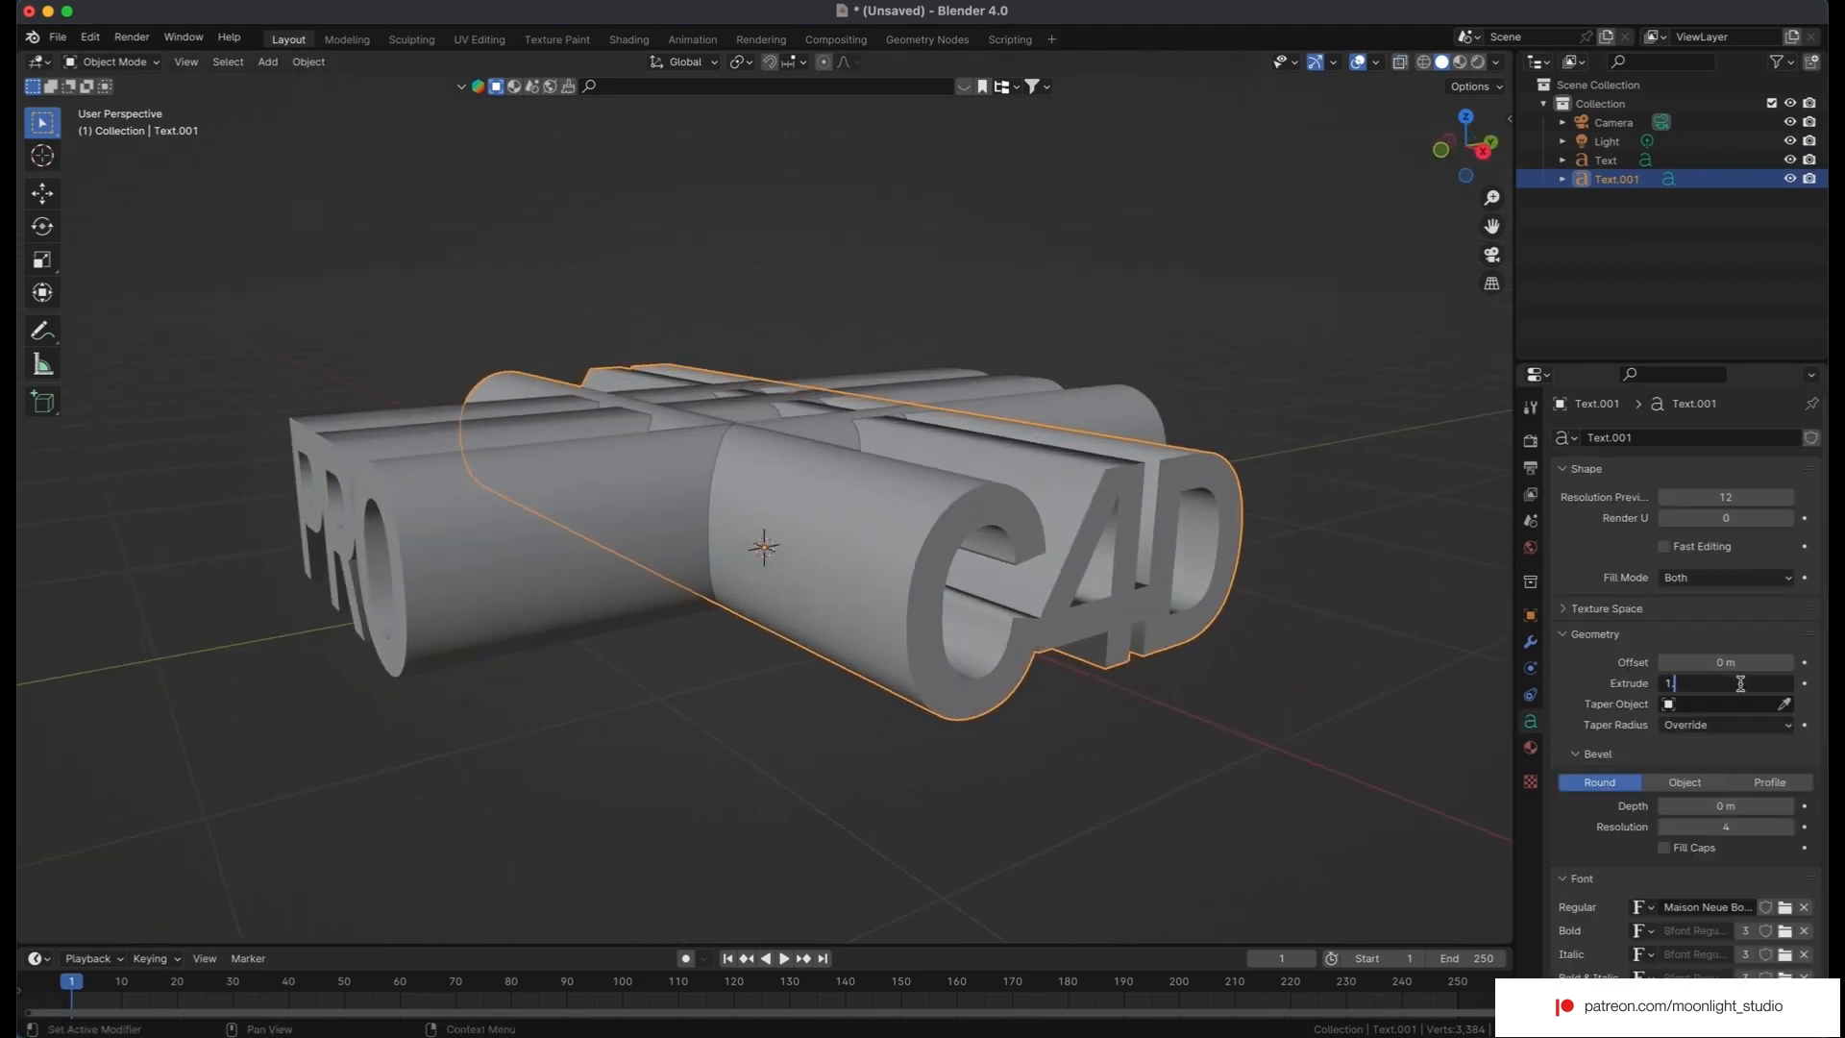
type("1")
key("Return")
Set the extrusion of the PRO text to 1 m and inspect the crossing letters.
left_click(1605, 160)
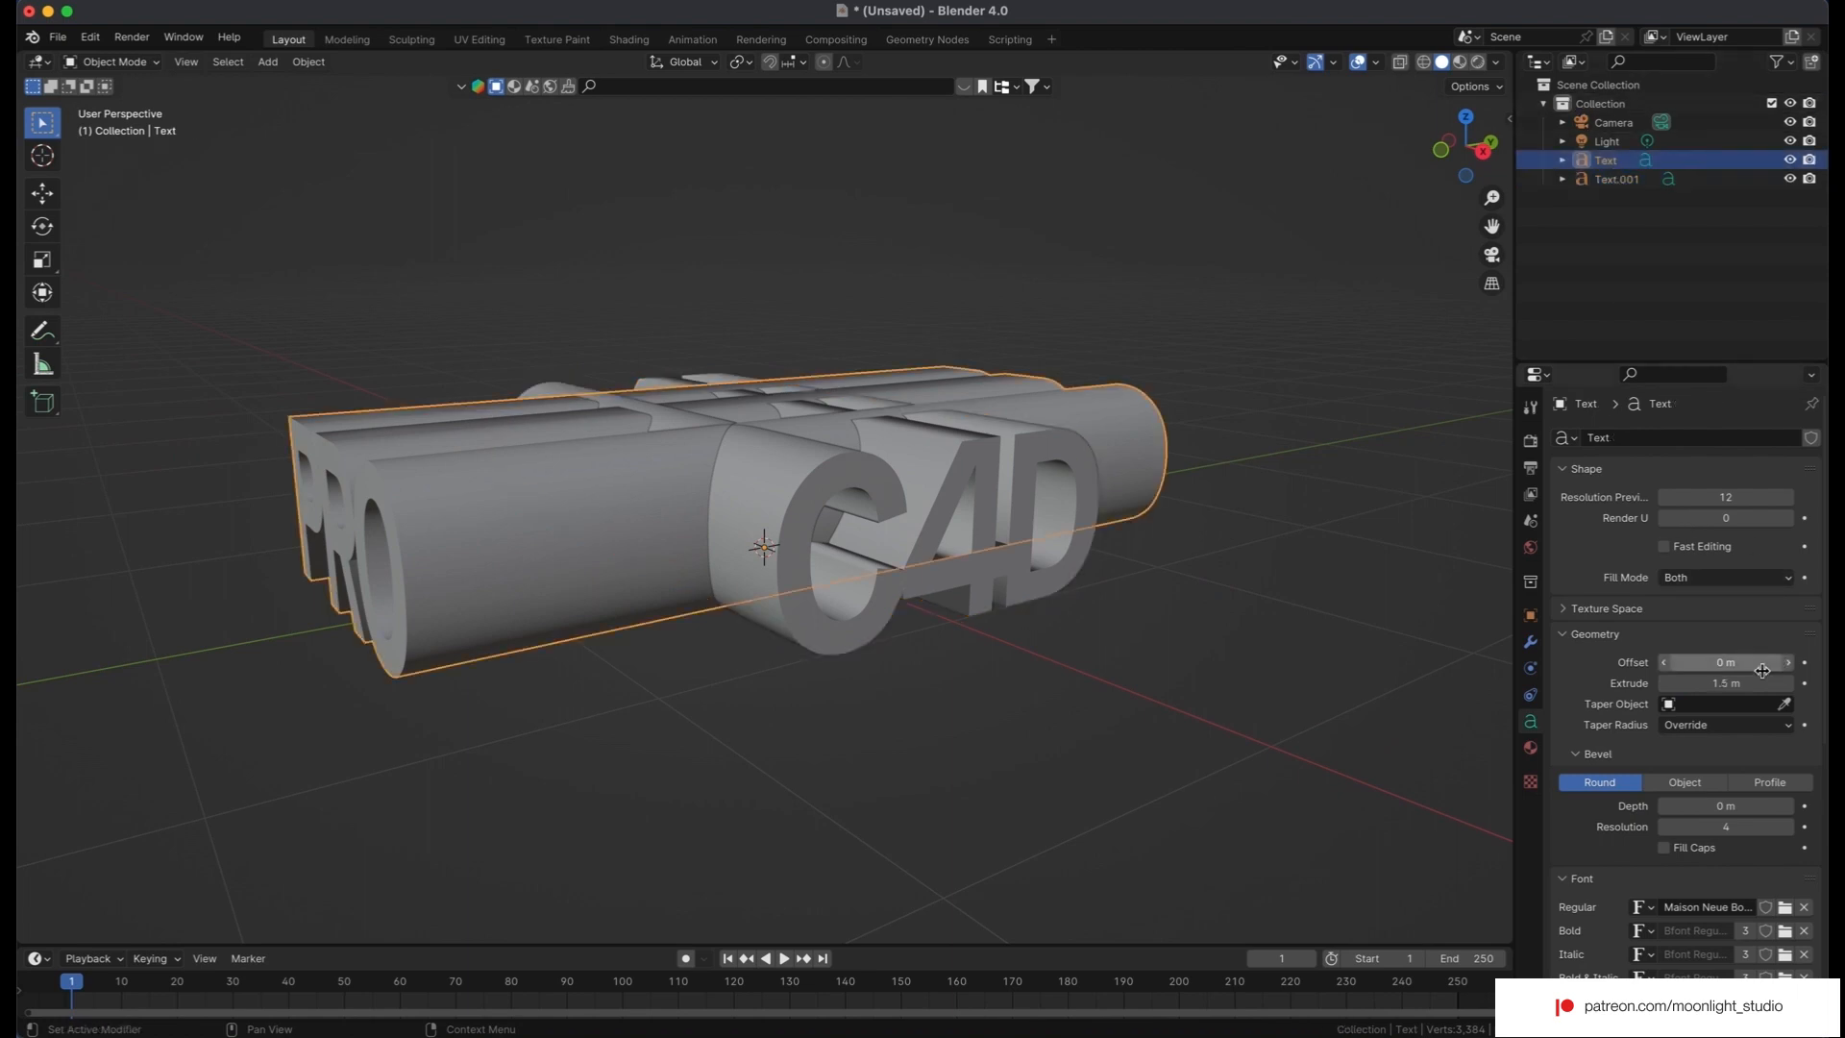
left_click(1750, 683)
type("1")
key("Return")
left_click(973, 485)
middle_click_drag(973, 486, 1151, 499)
left_click(1149, 498)
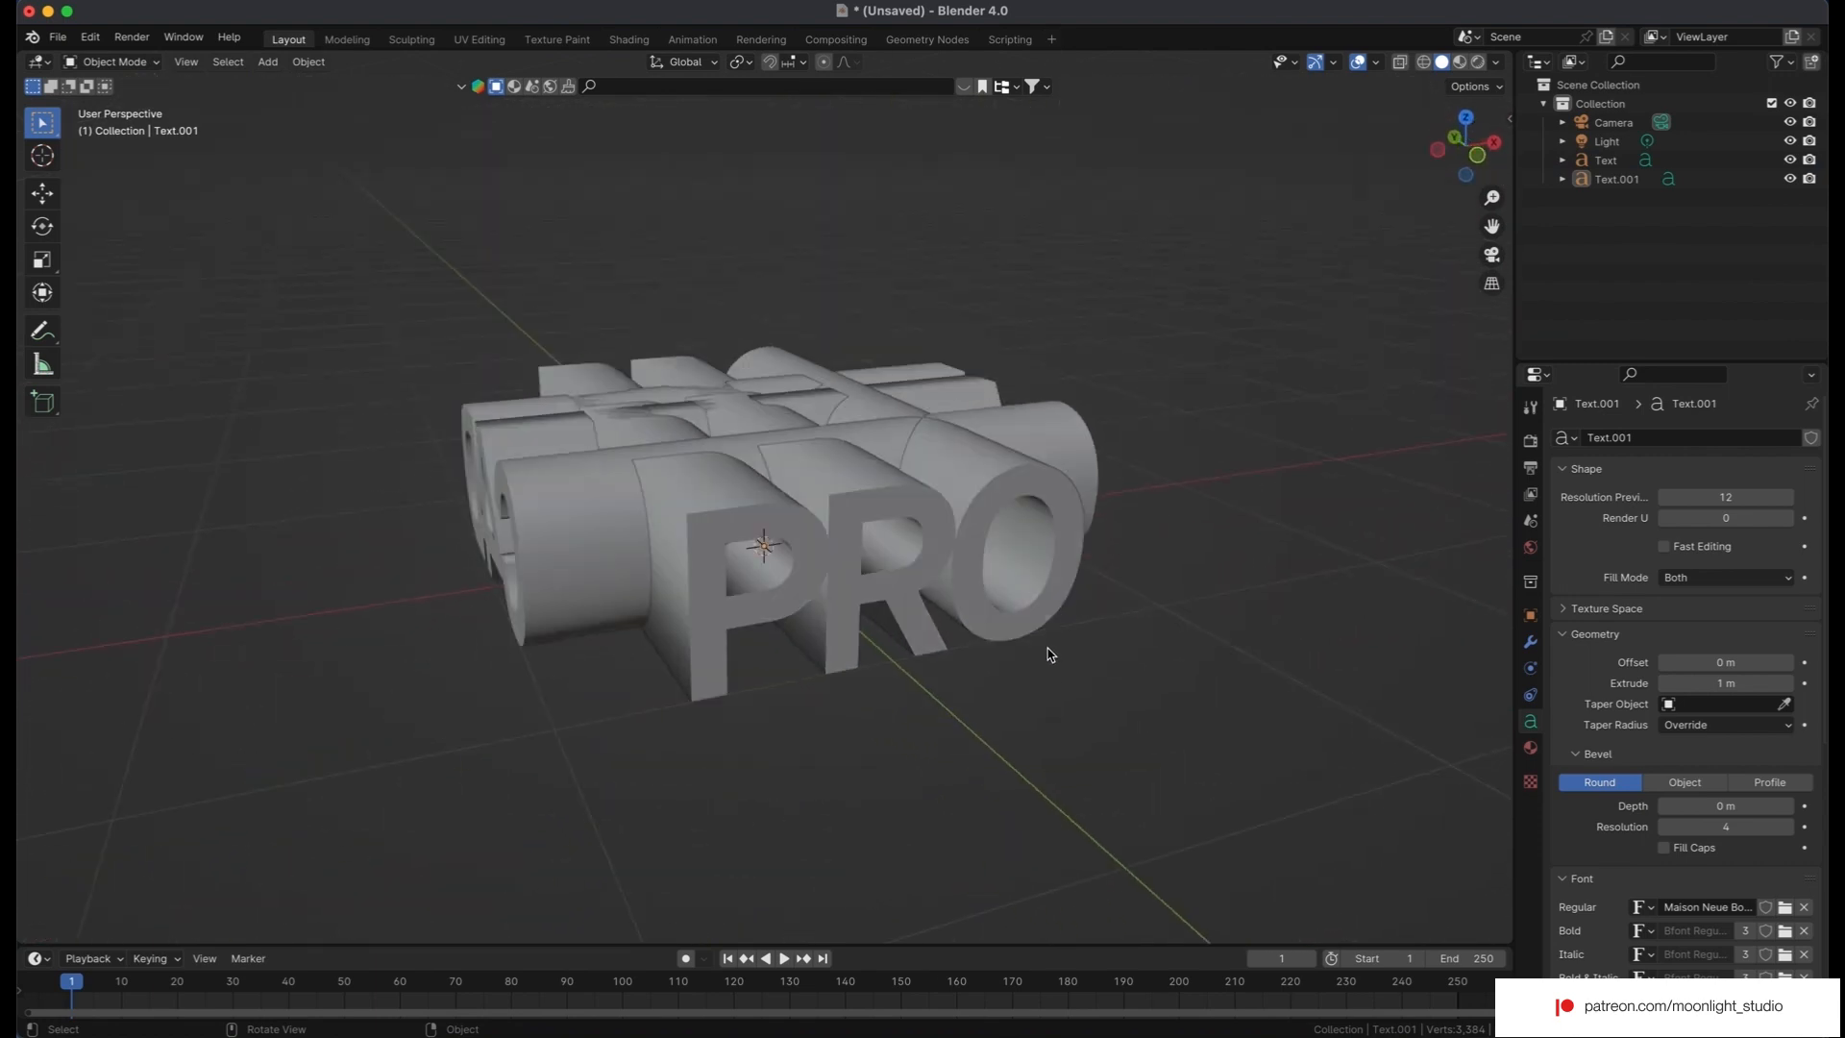
middle_click_drag(1051, 654, 1050, 655)
Move both text objects into a new collection named backup.
left_click(1617, 179)
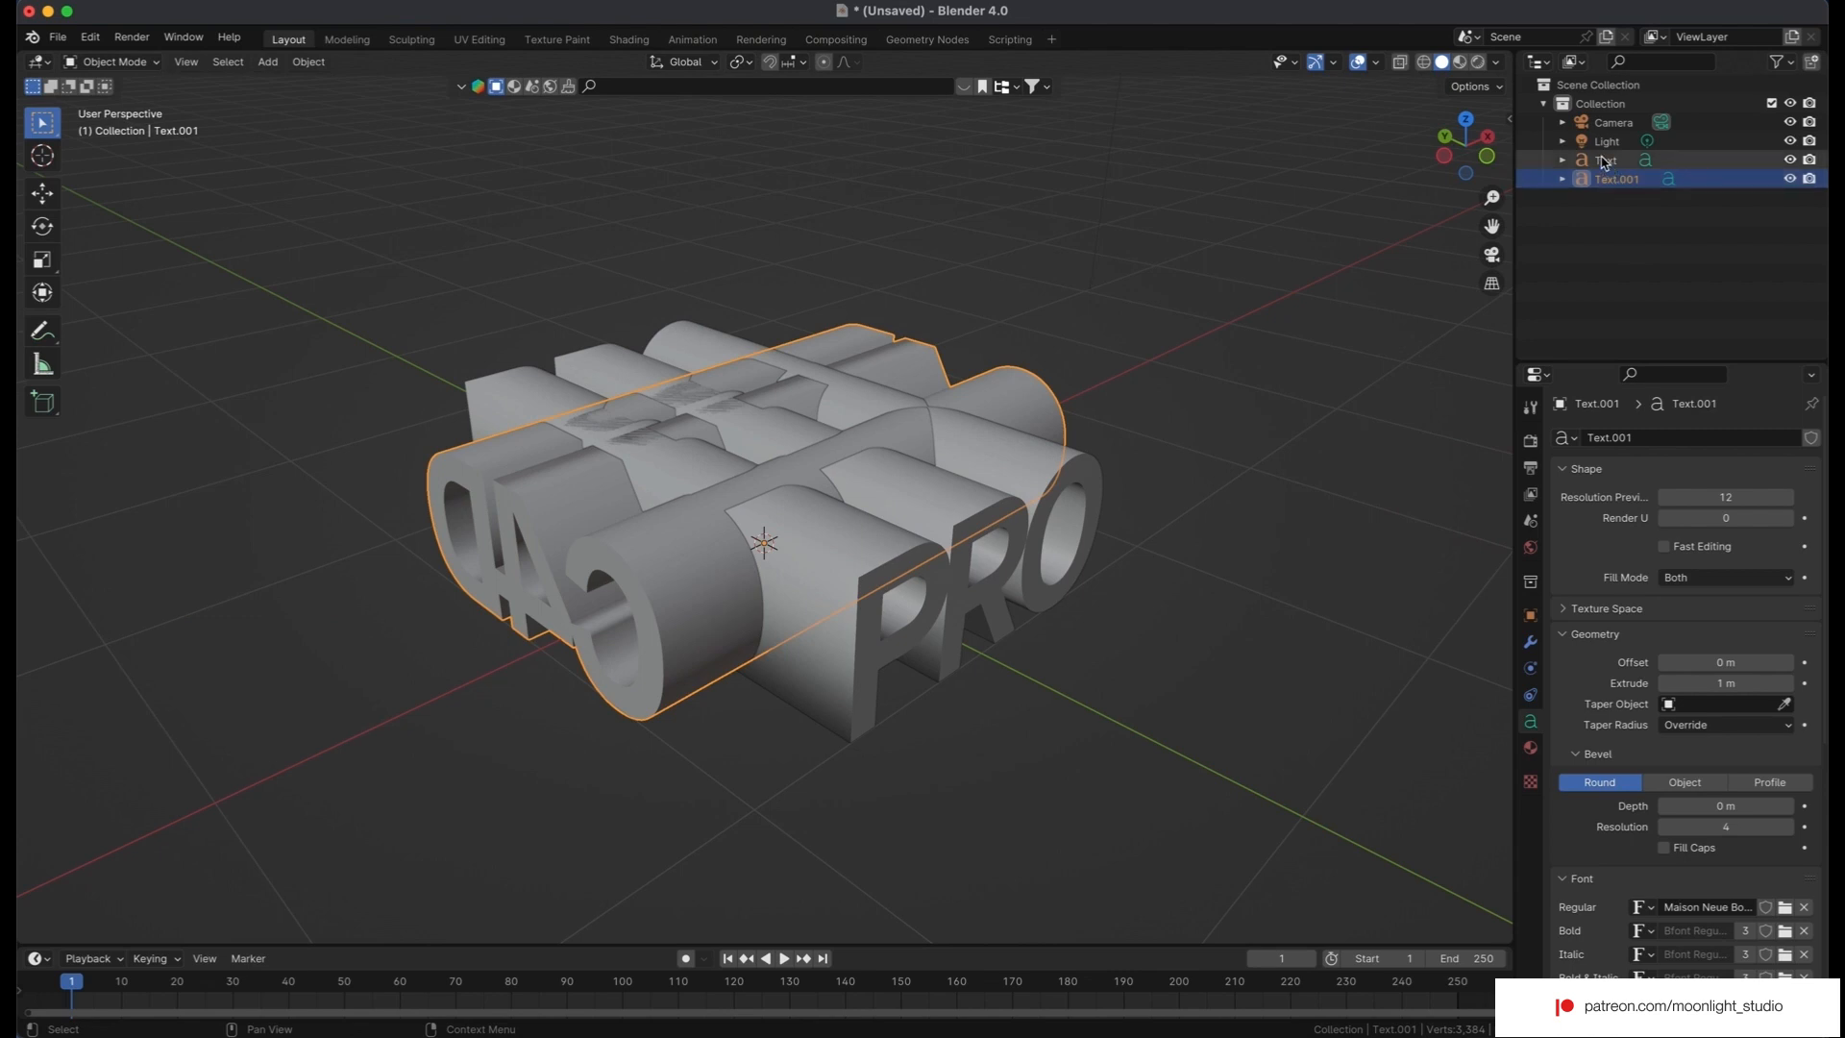
left_click(1603, 162, "shift")
key("m")
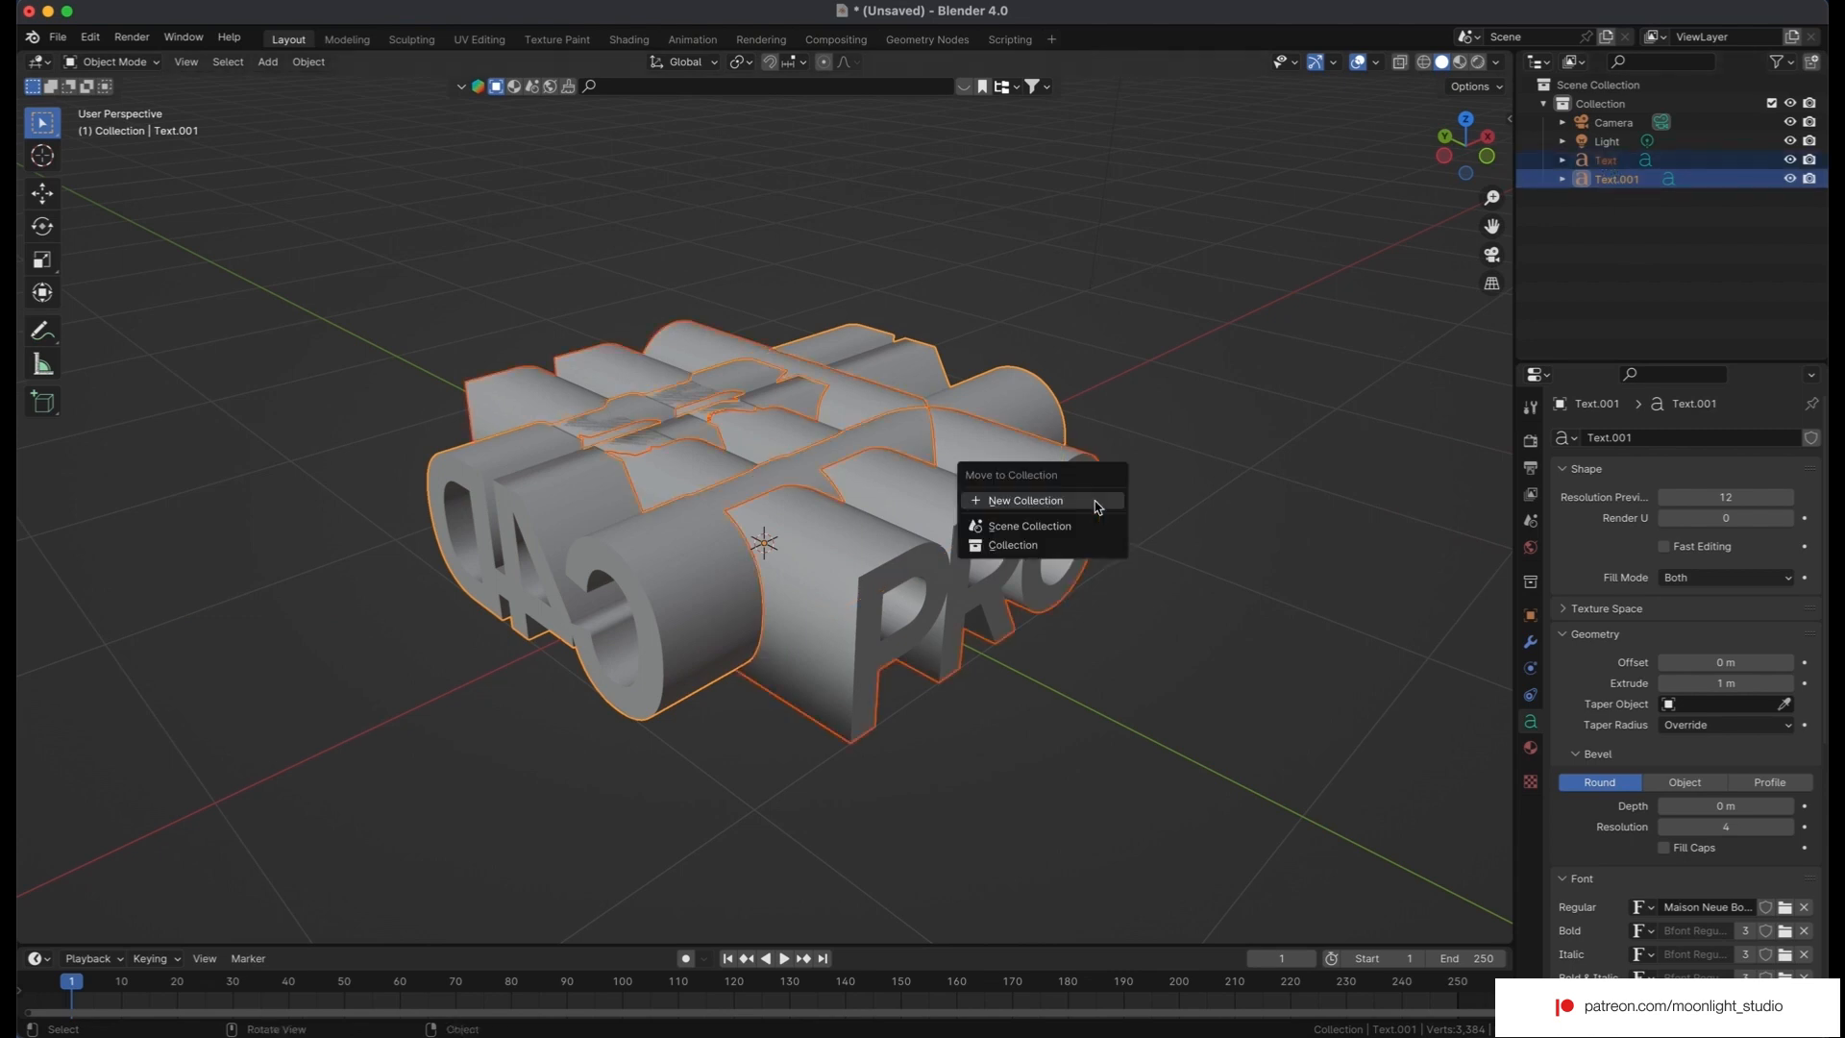
left_click(1087, 501)
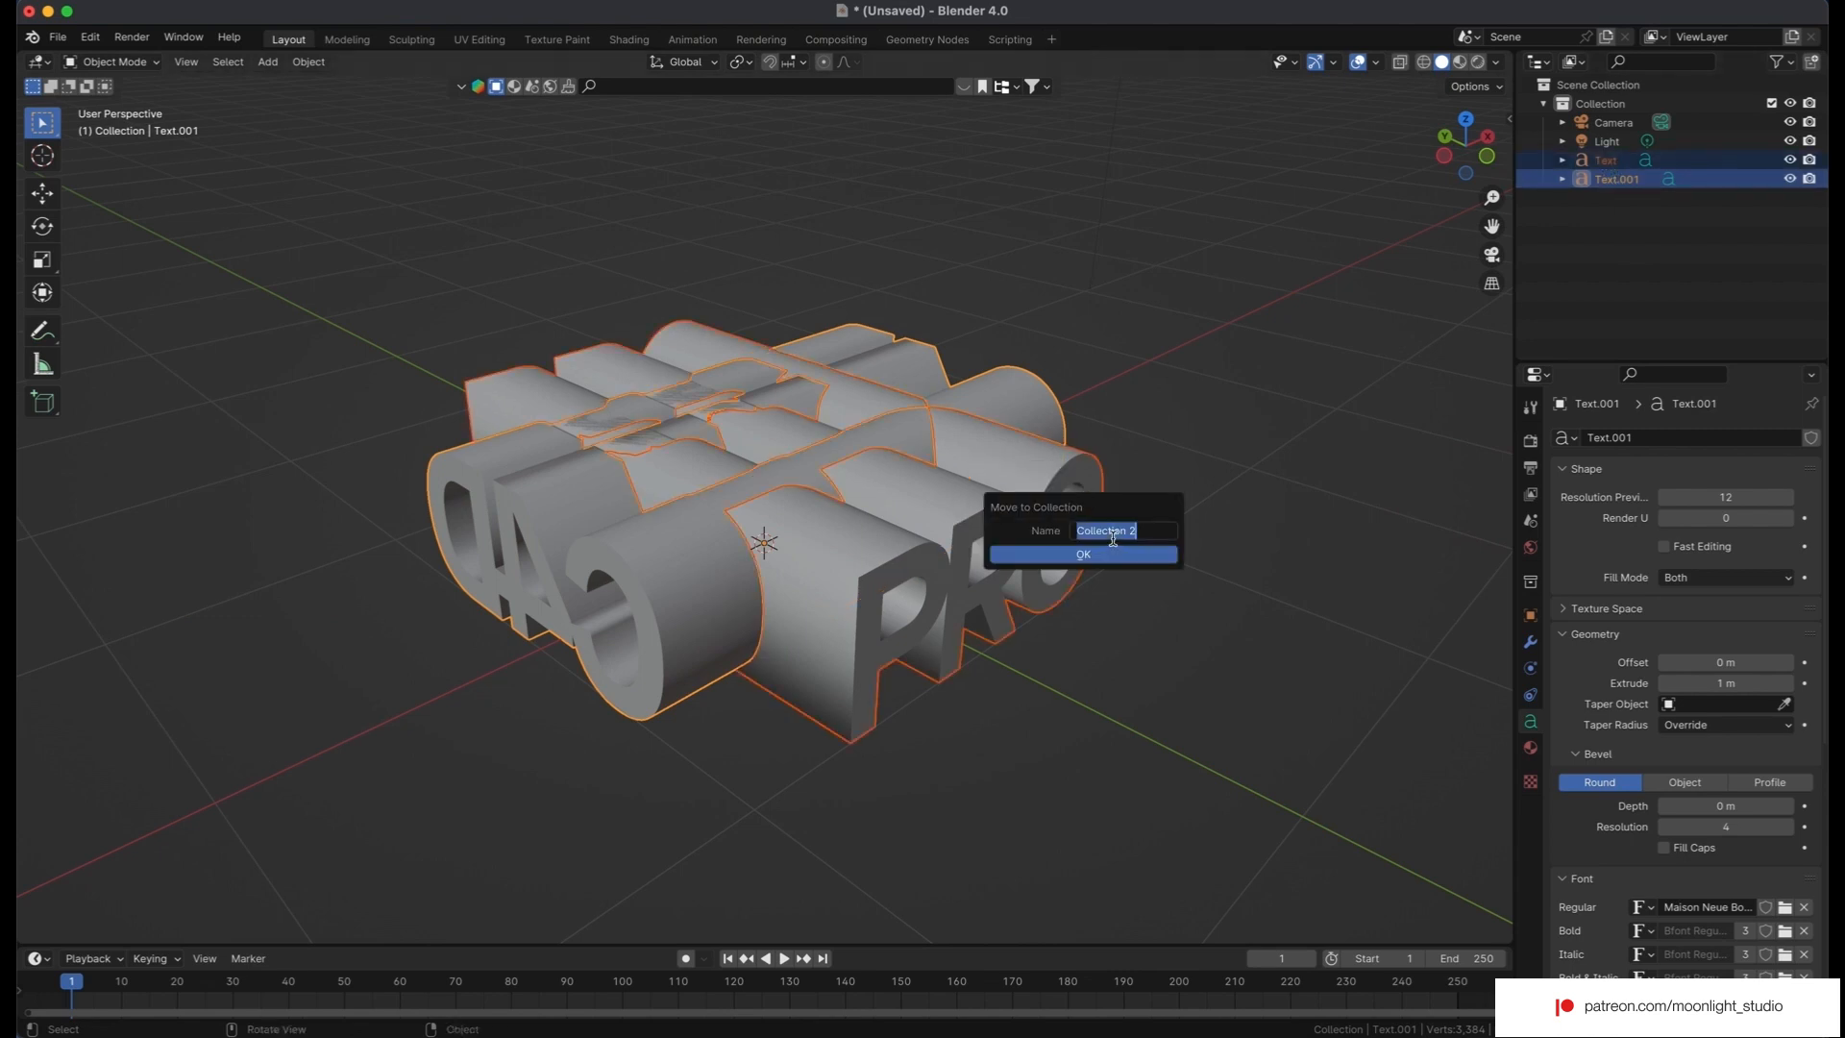
type("backup")
left_click(1107, 555)
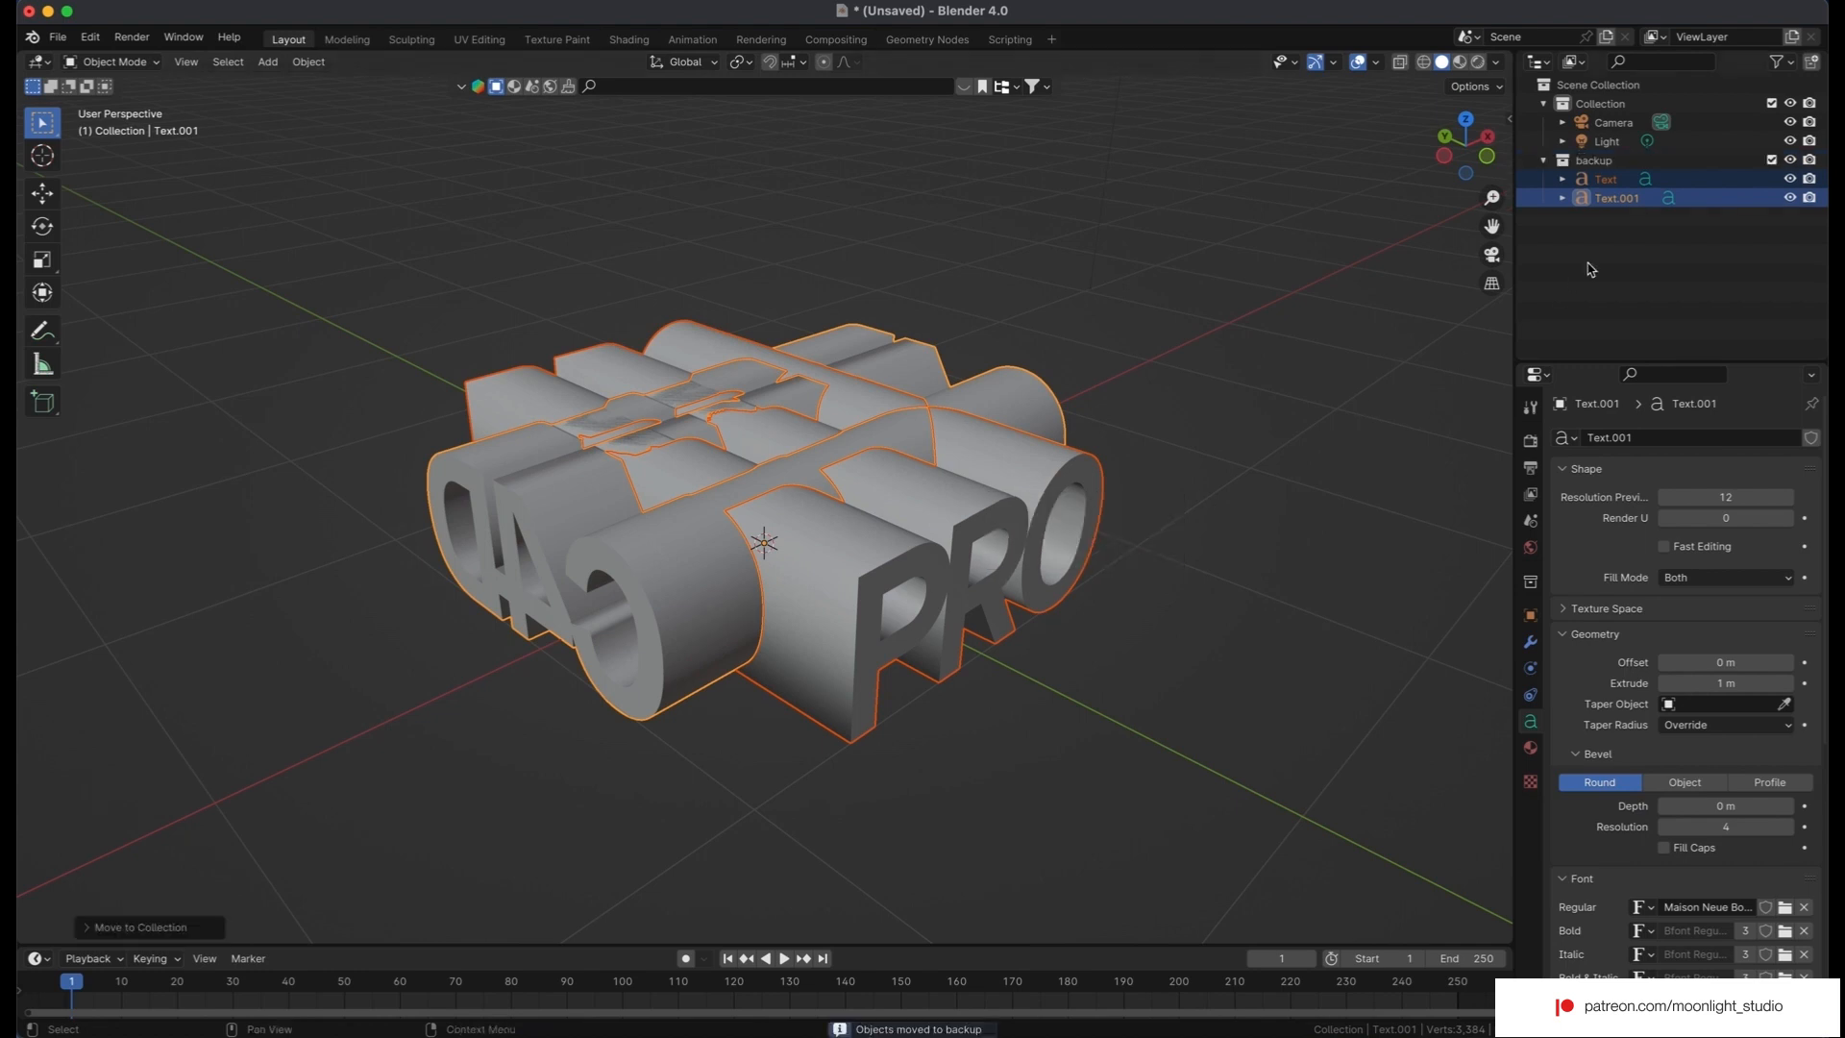
Paste copies of both texts into the main Collection and exclude the backup collection from the view layer.
key("ctrl+c")
key("ctrl+v")
left_click(1612, 181)
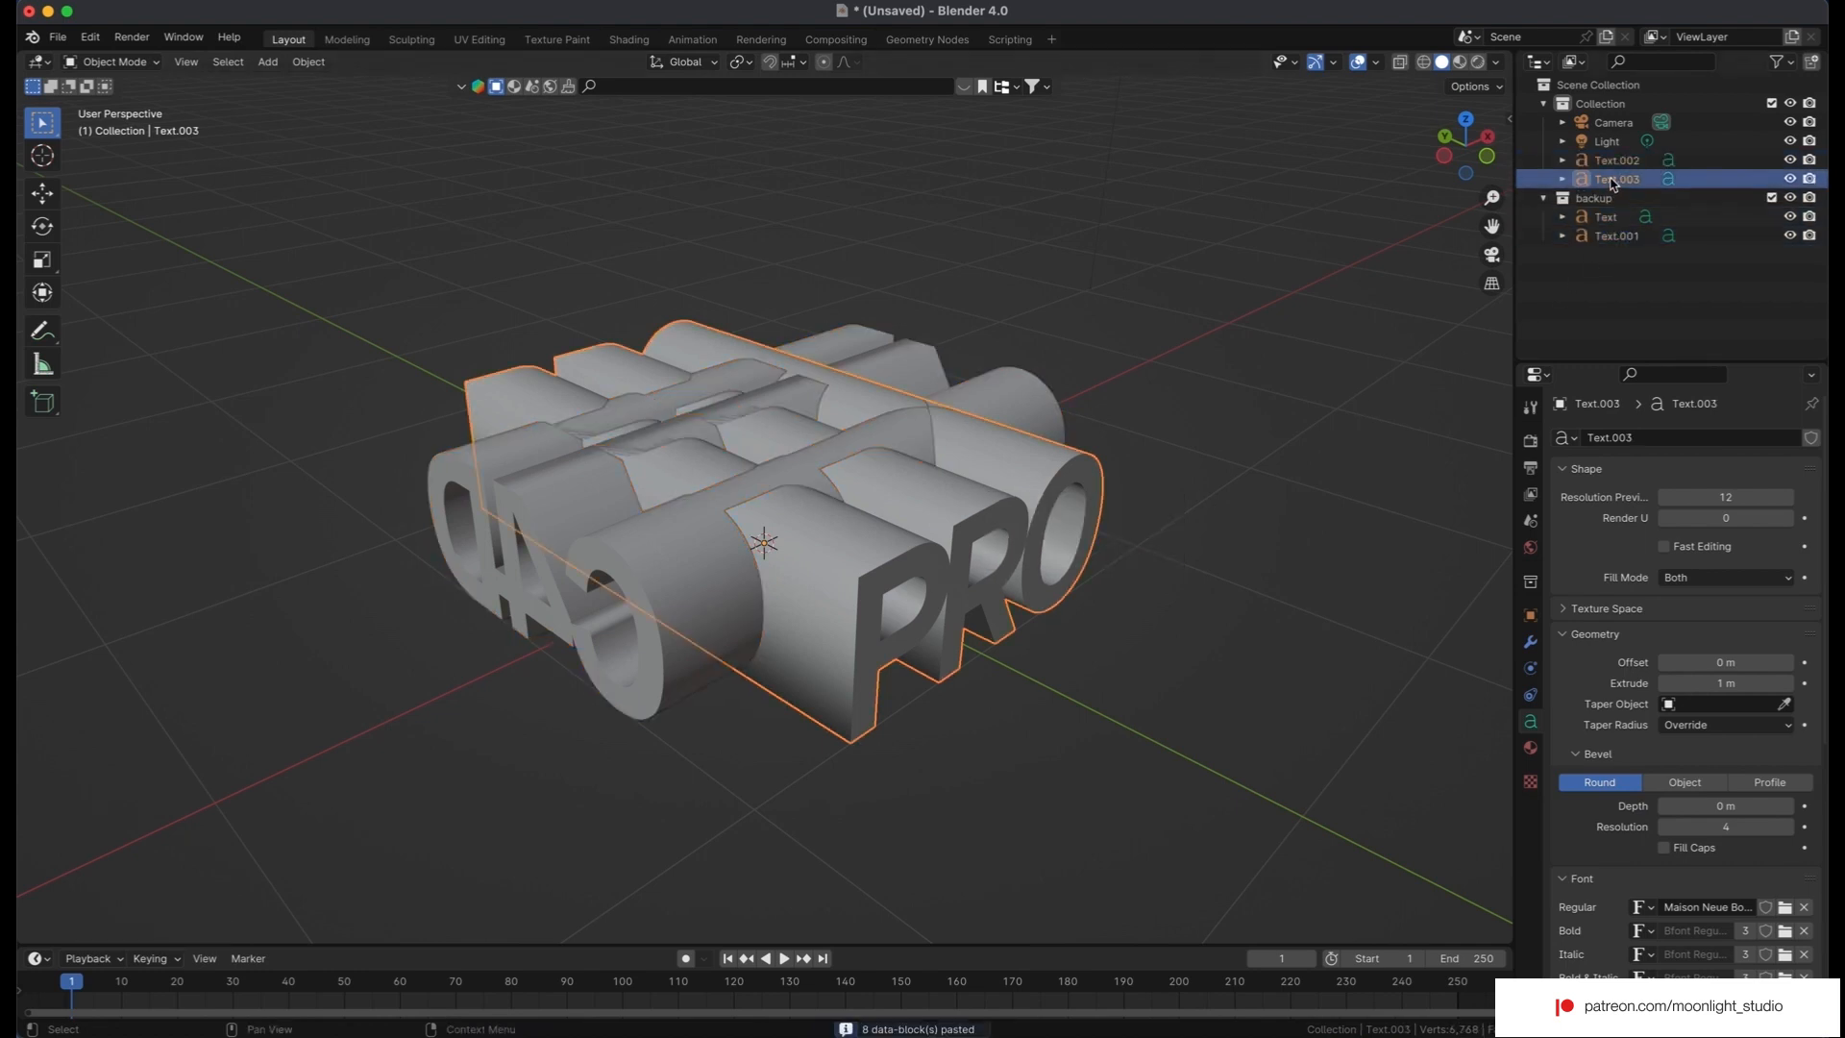
left_click(1772, 198)
Rename the copied C4D text object as c4d and the copied PRO text object as pro.
left_click(1618, 163)
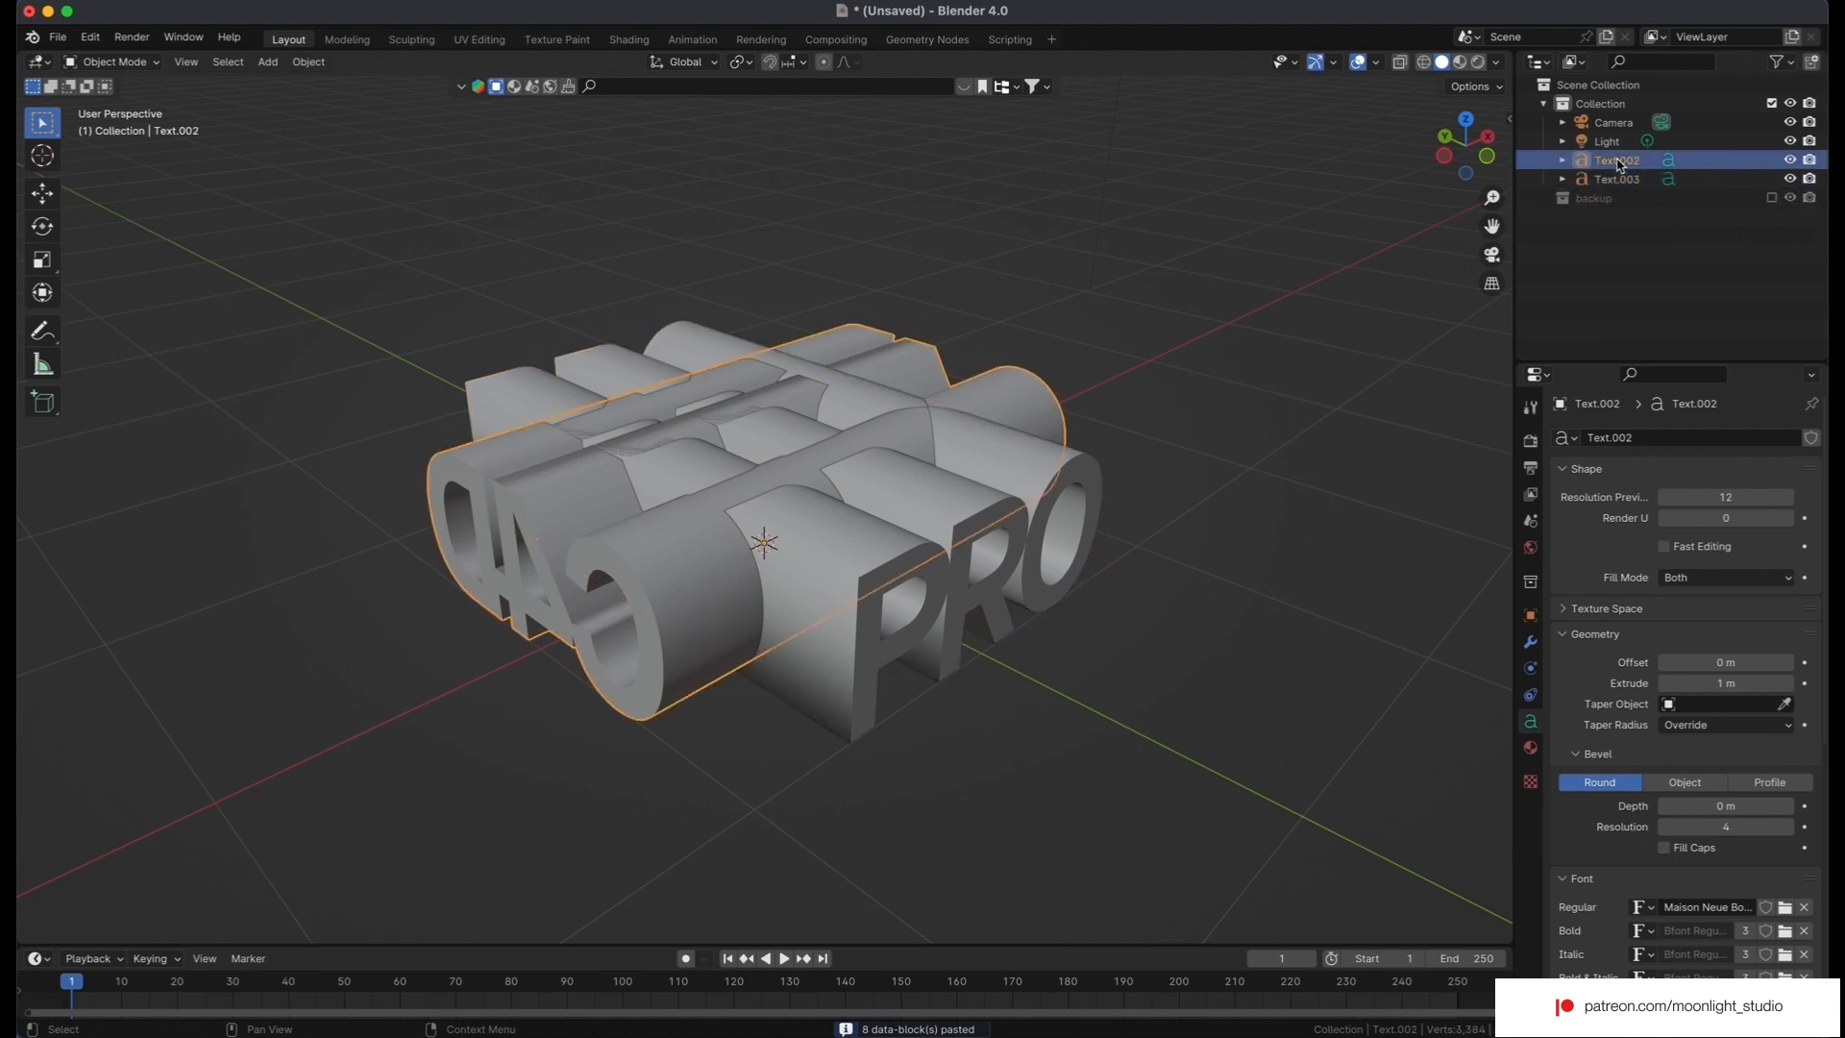
double_click(1618, 160)
type("c")
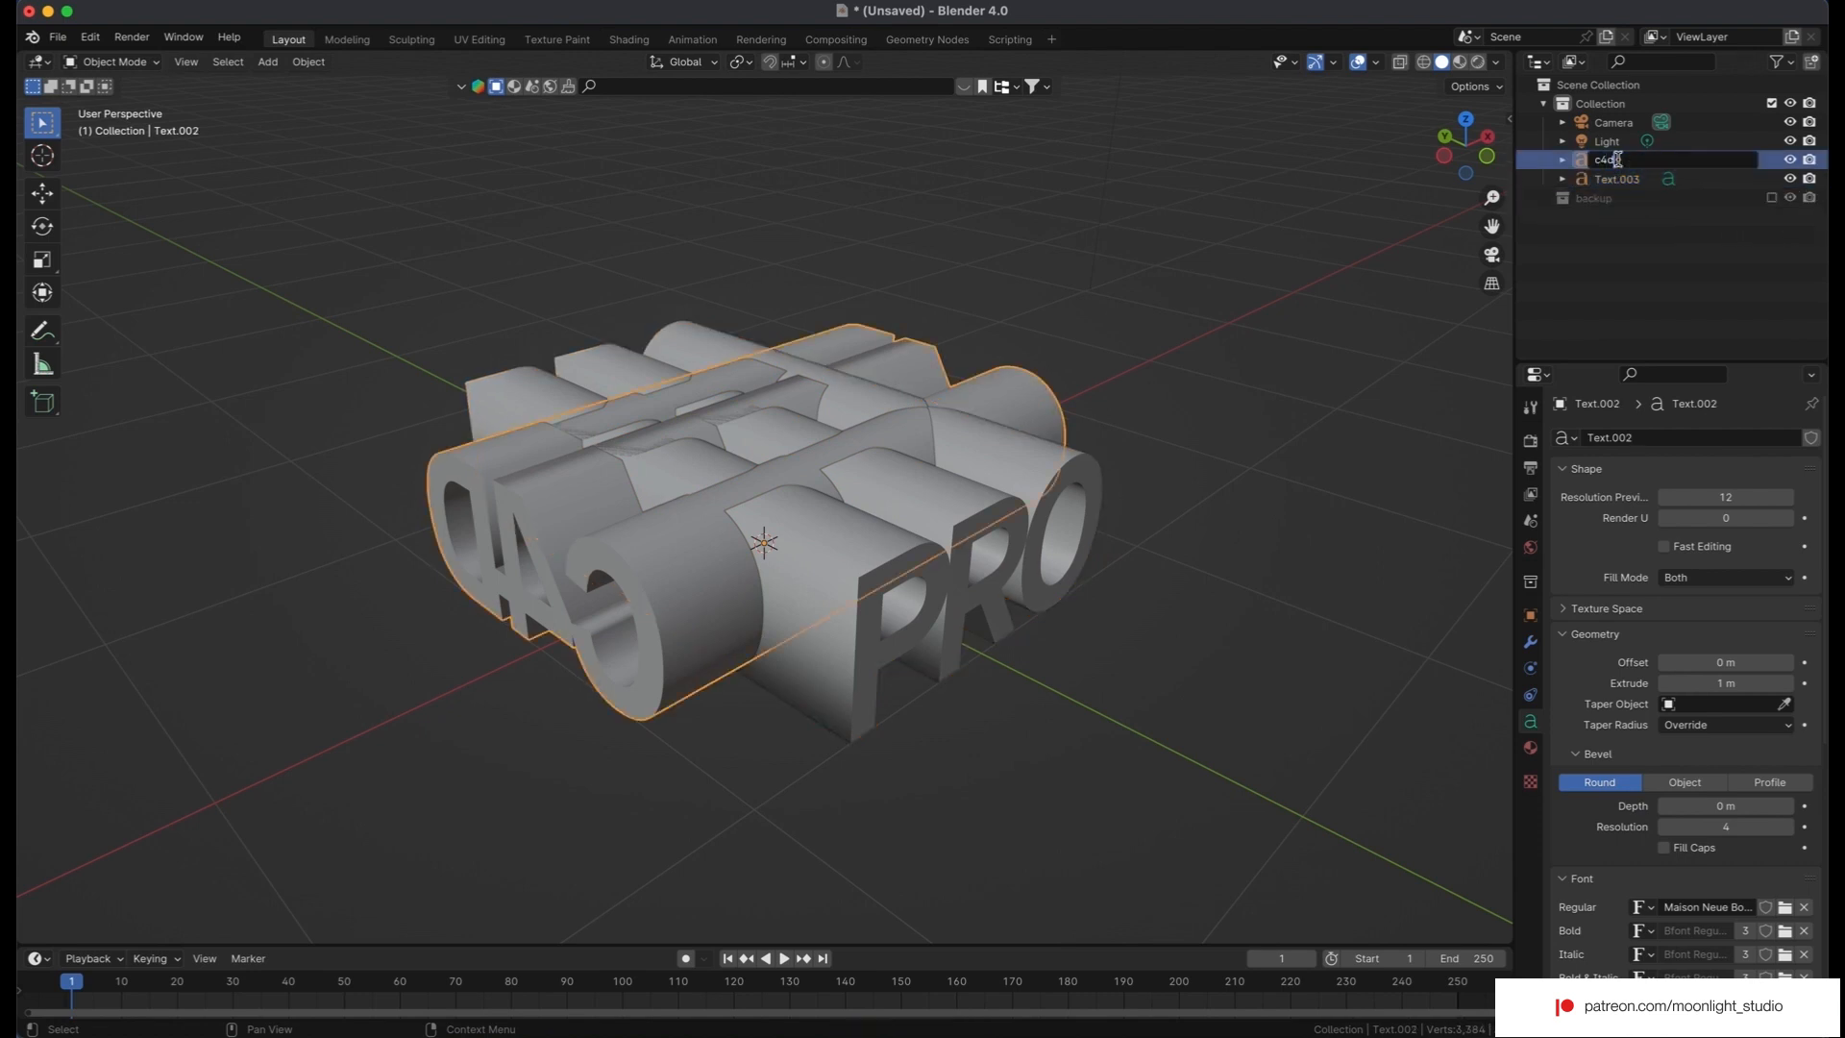
type("4d")
key("Return")
double_click(1620, 180)
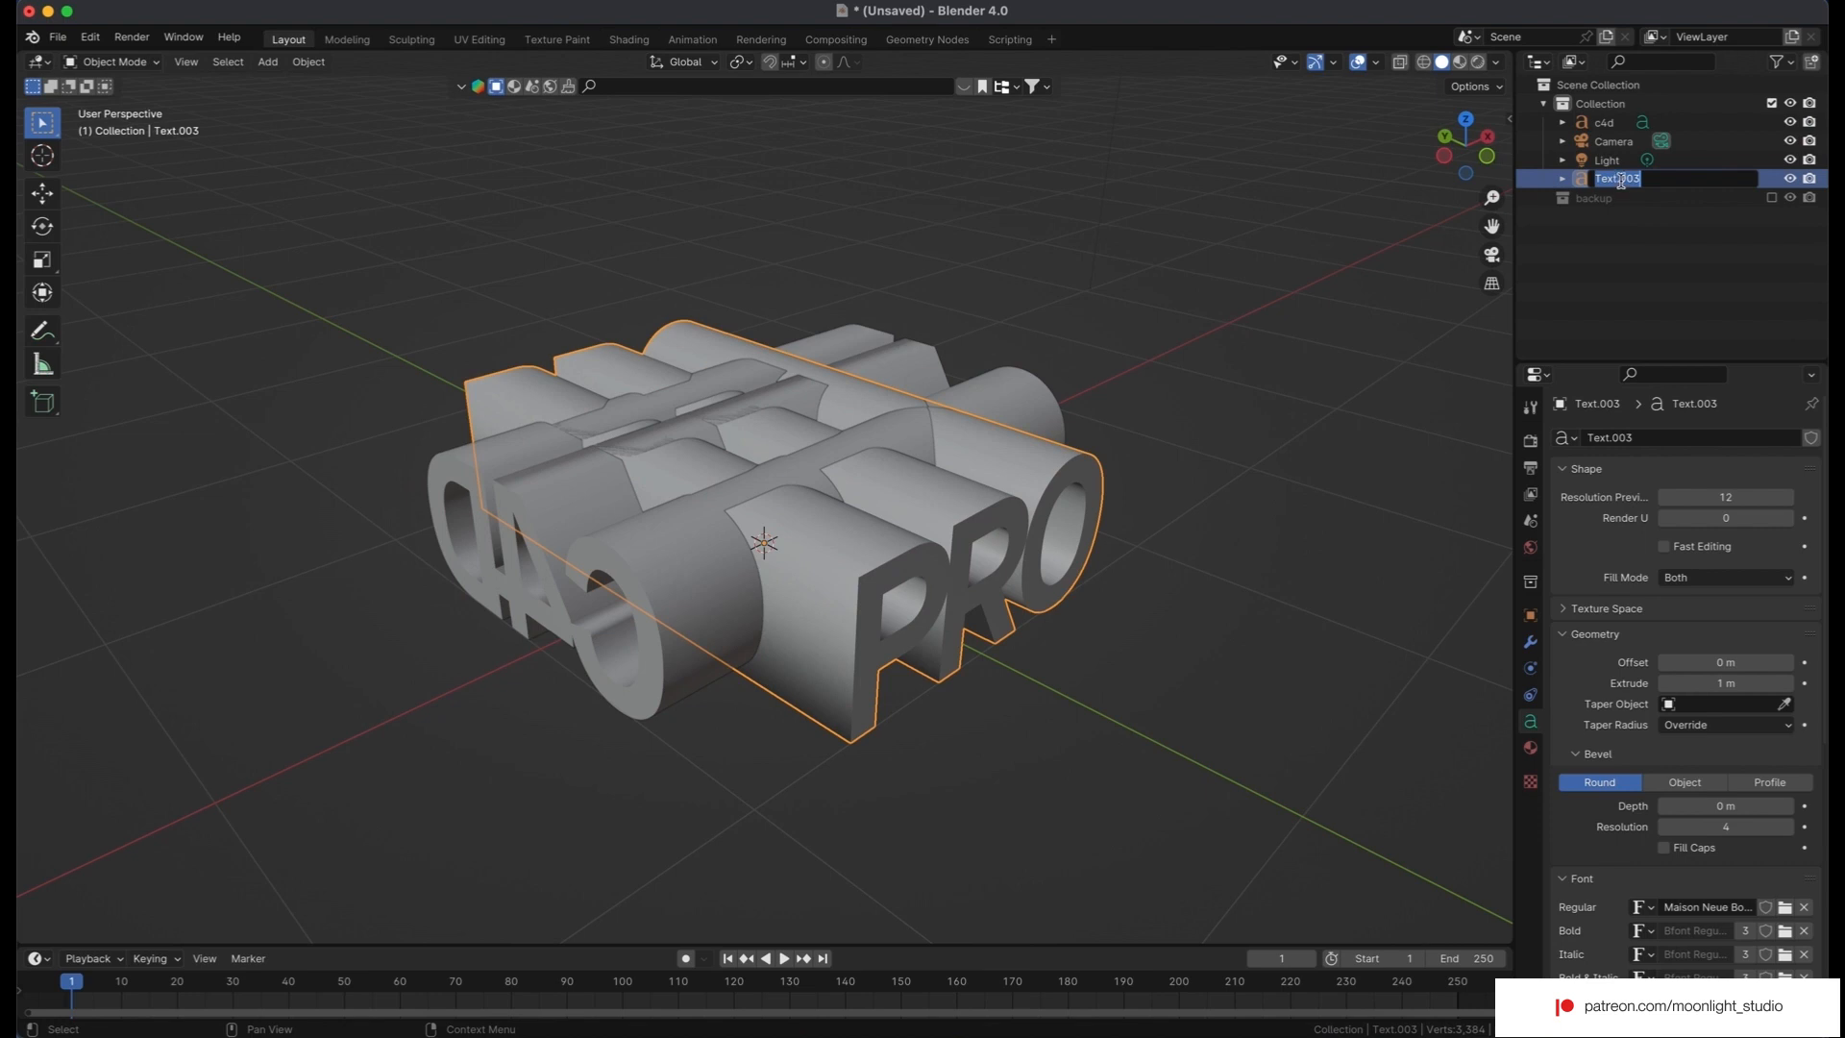
key("Return")
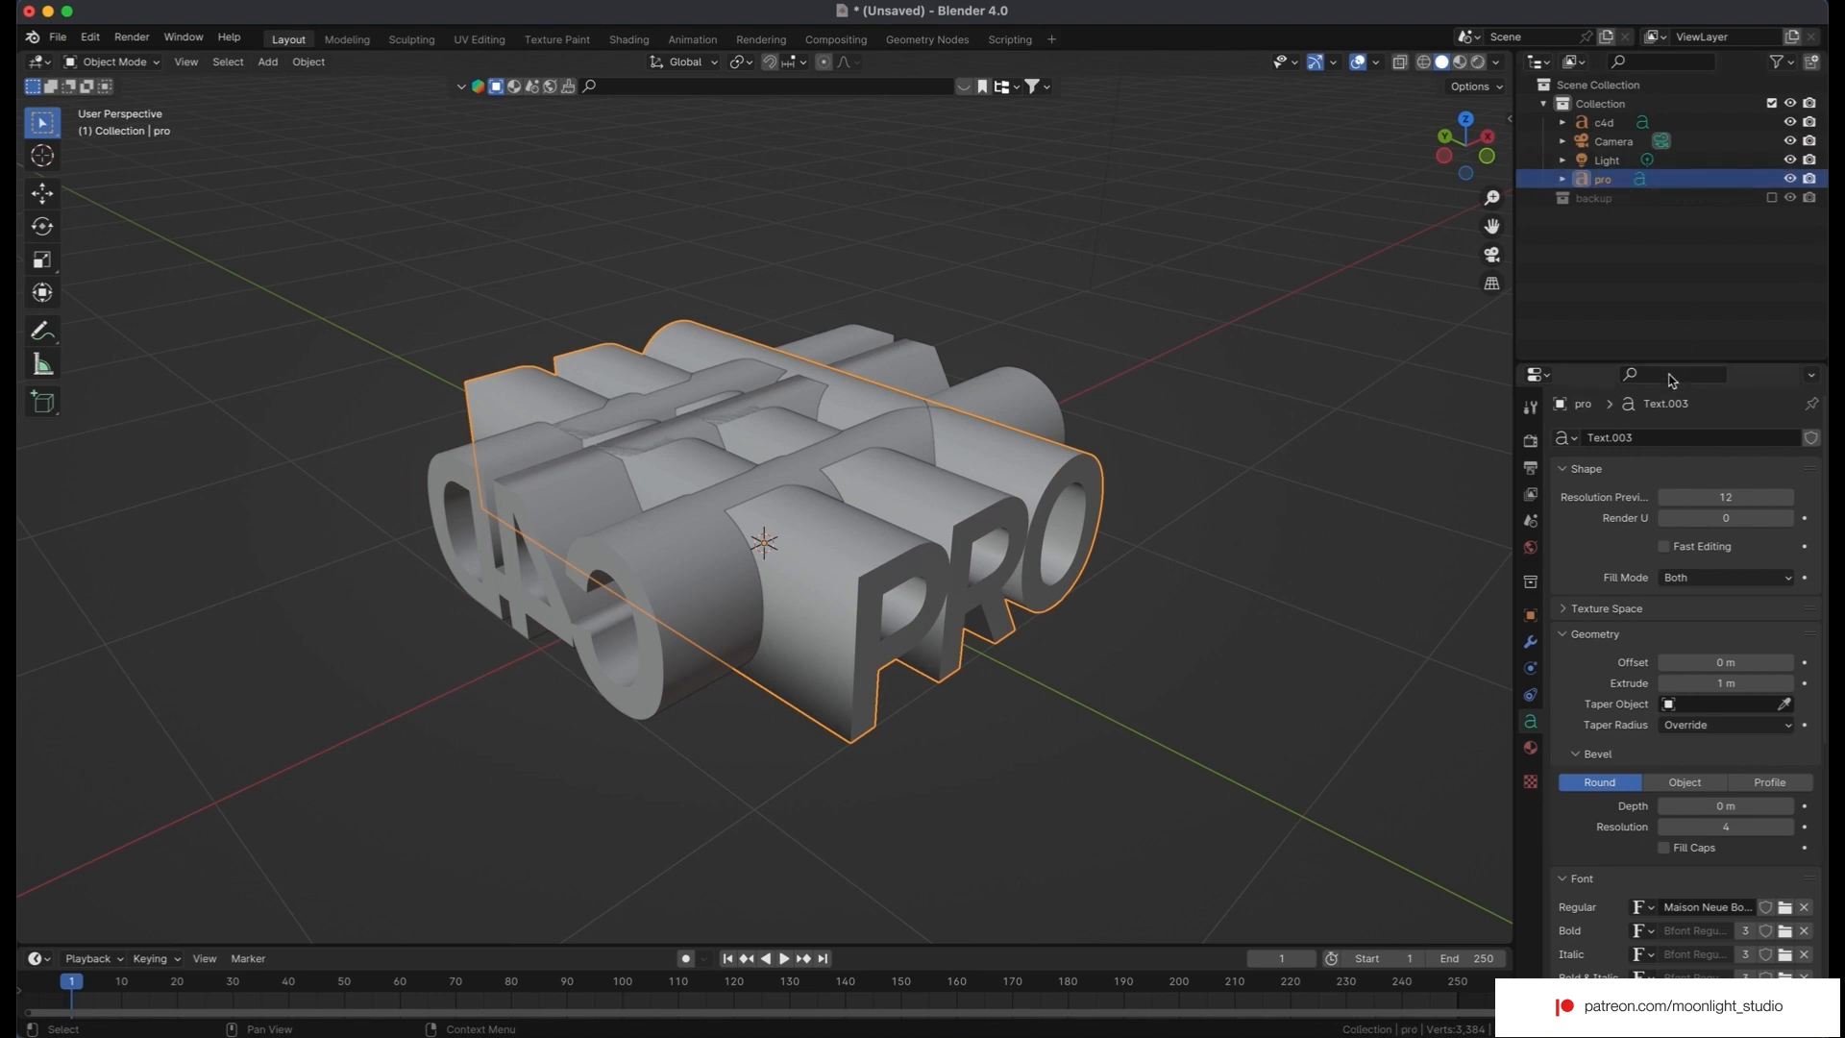
Convert the pro text object to a mesh and select the c4d text object.
left_click(1532, 617)
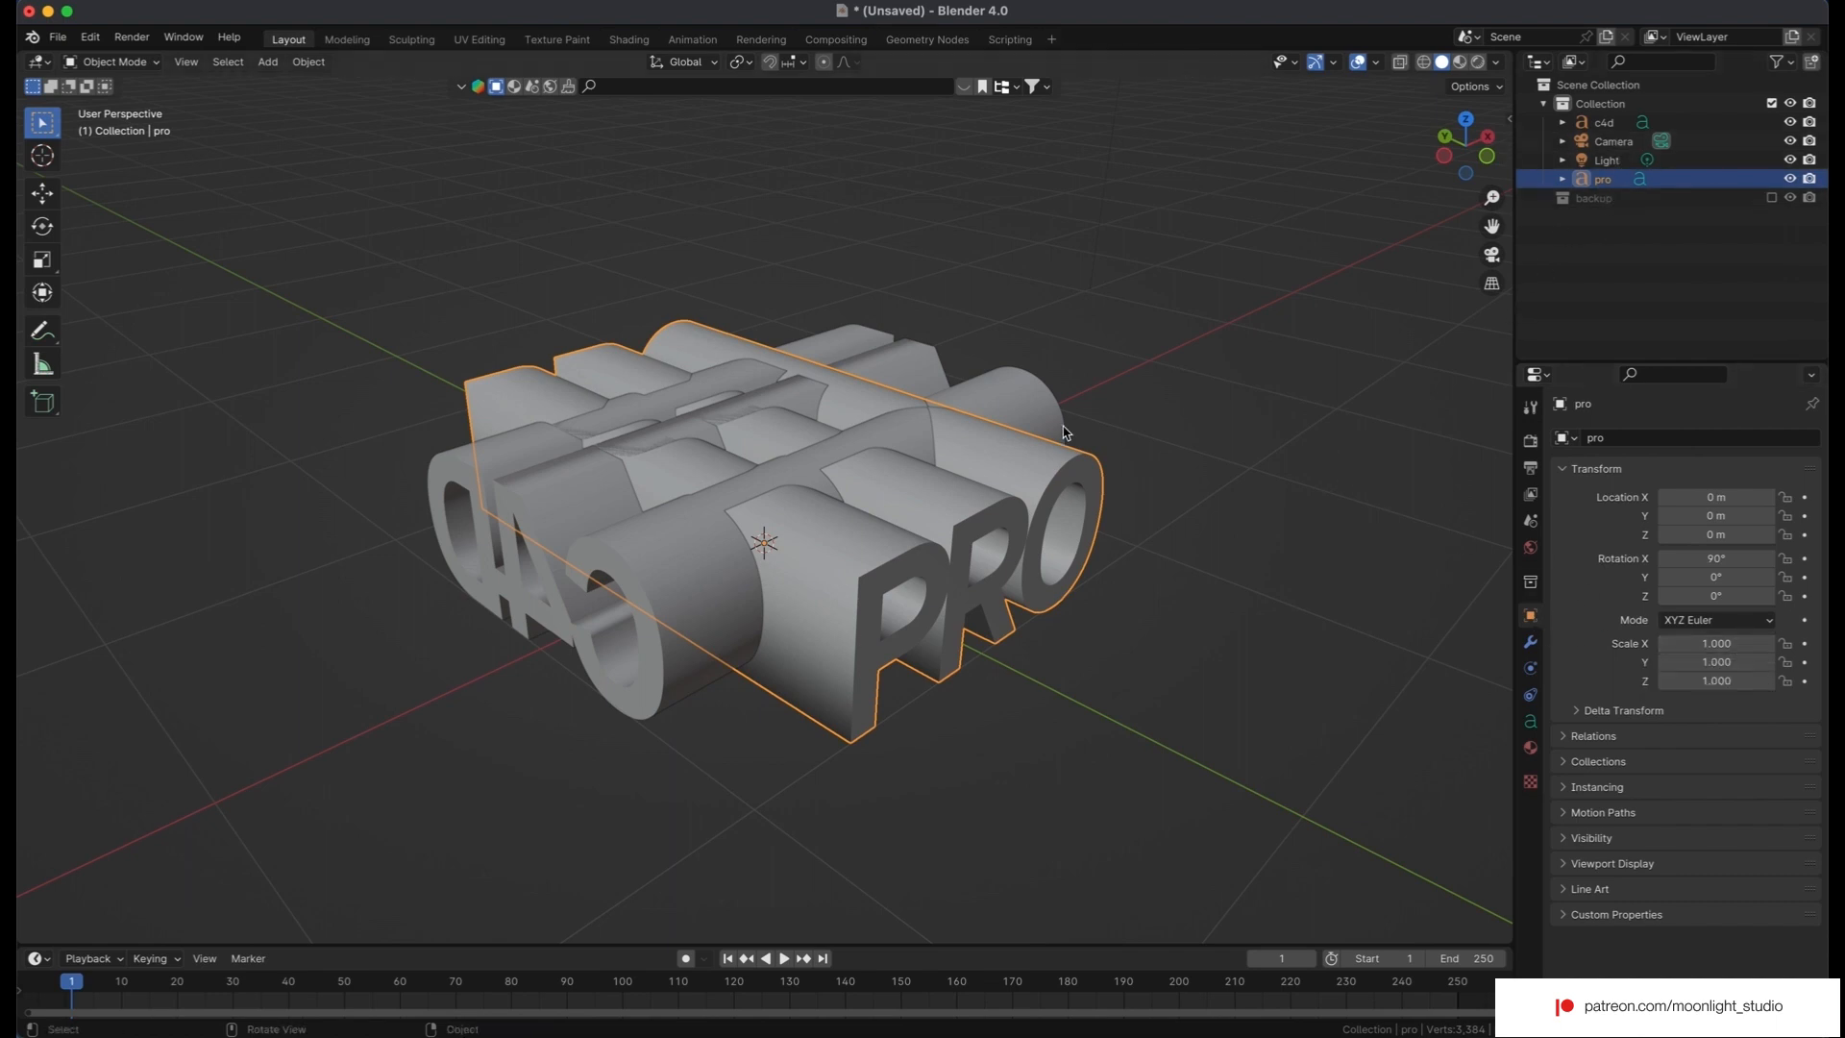
right_click(973, 471)
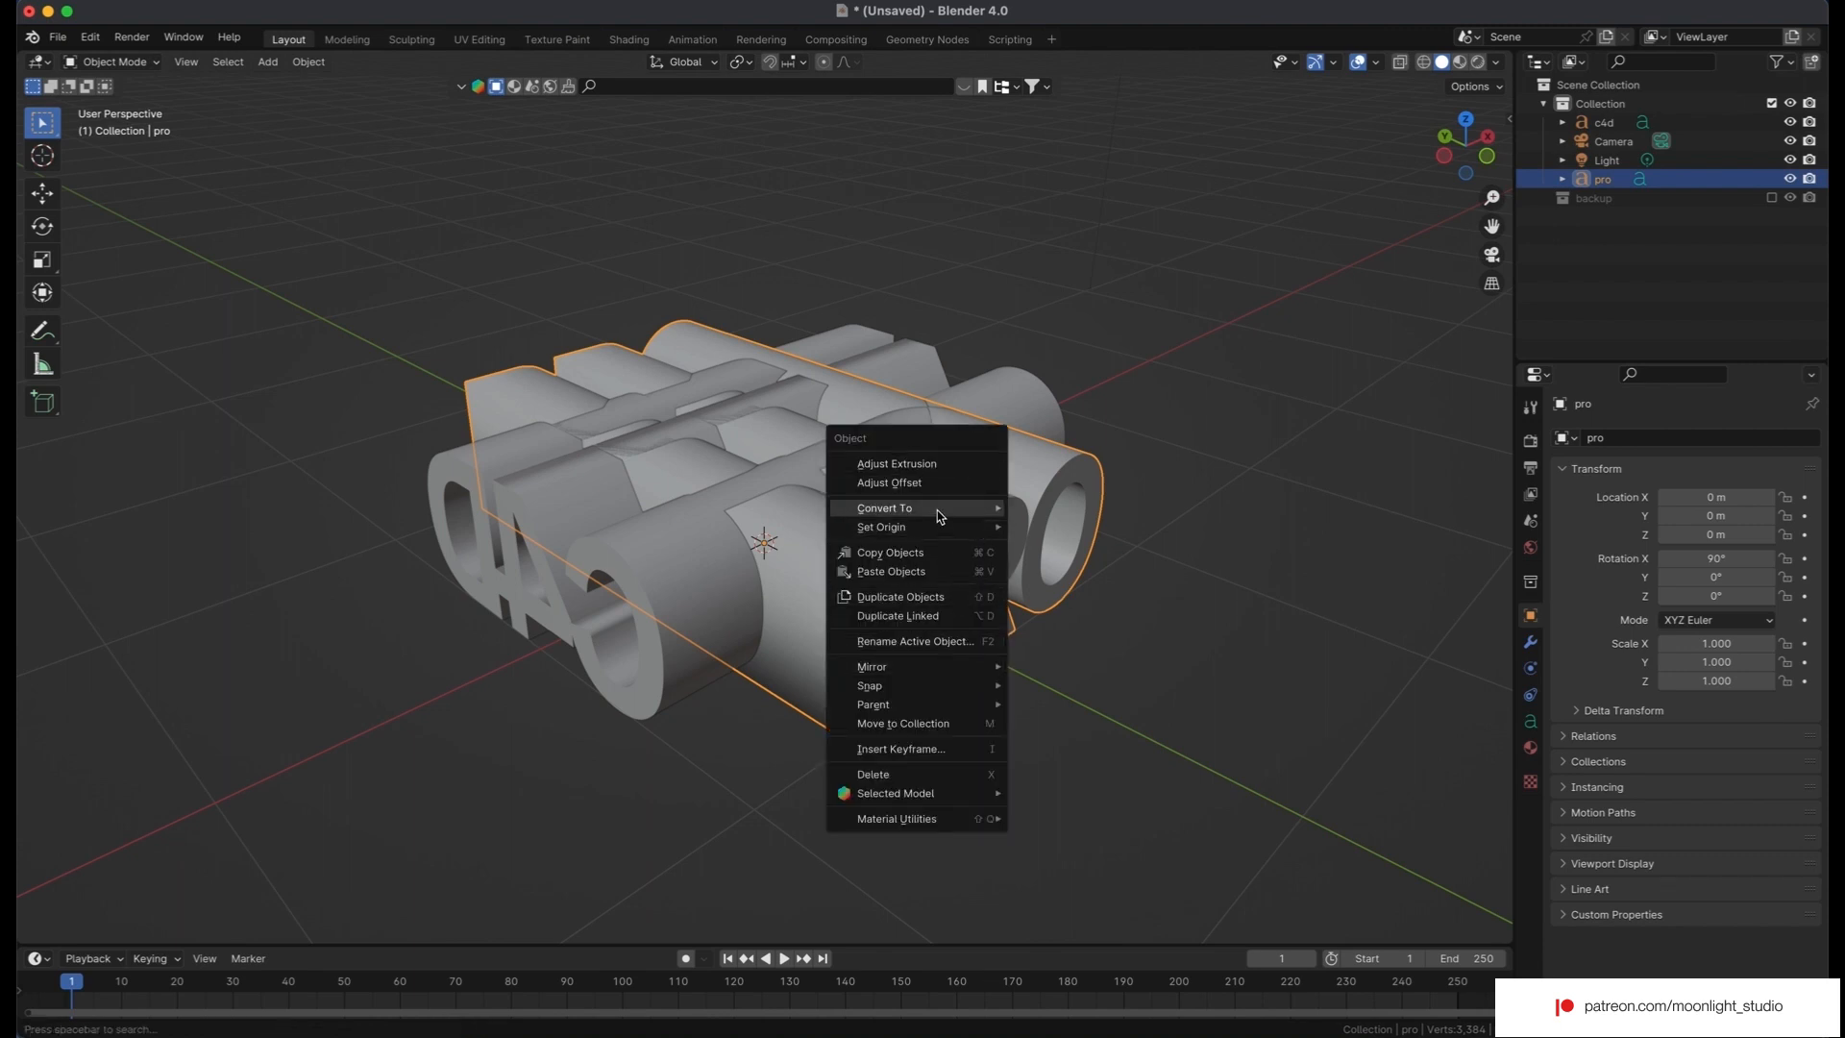
mouse_move(947, 509)
left_click(1051, 528)
left_click(723, 716)
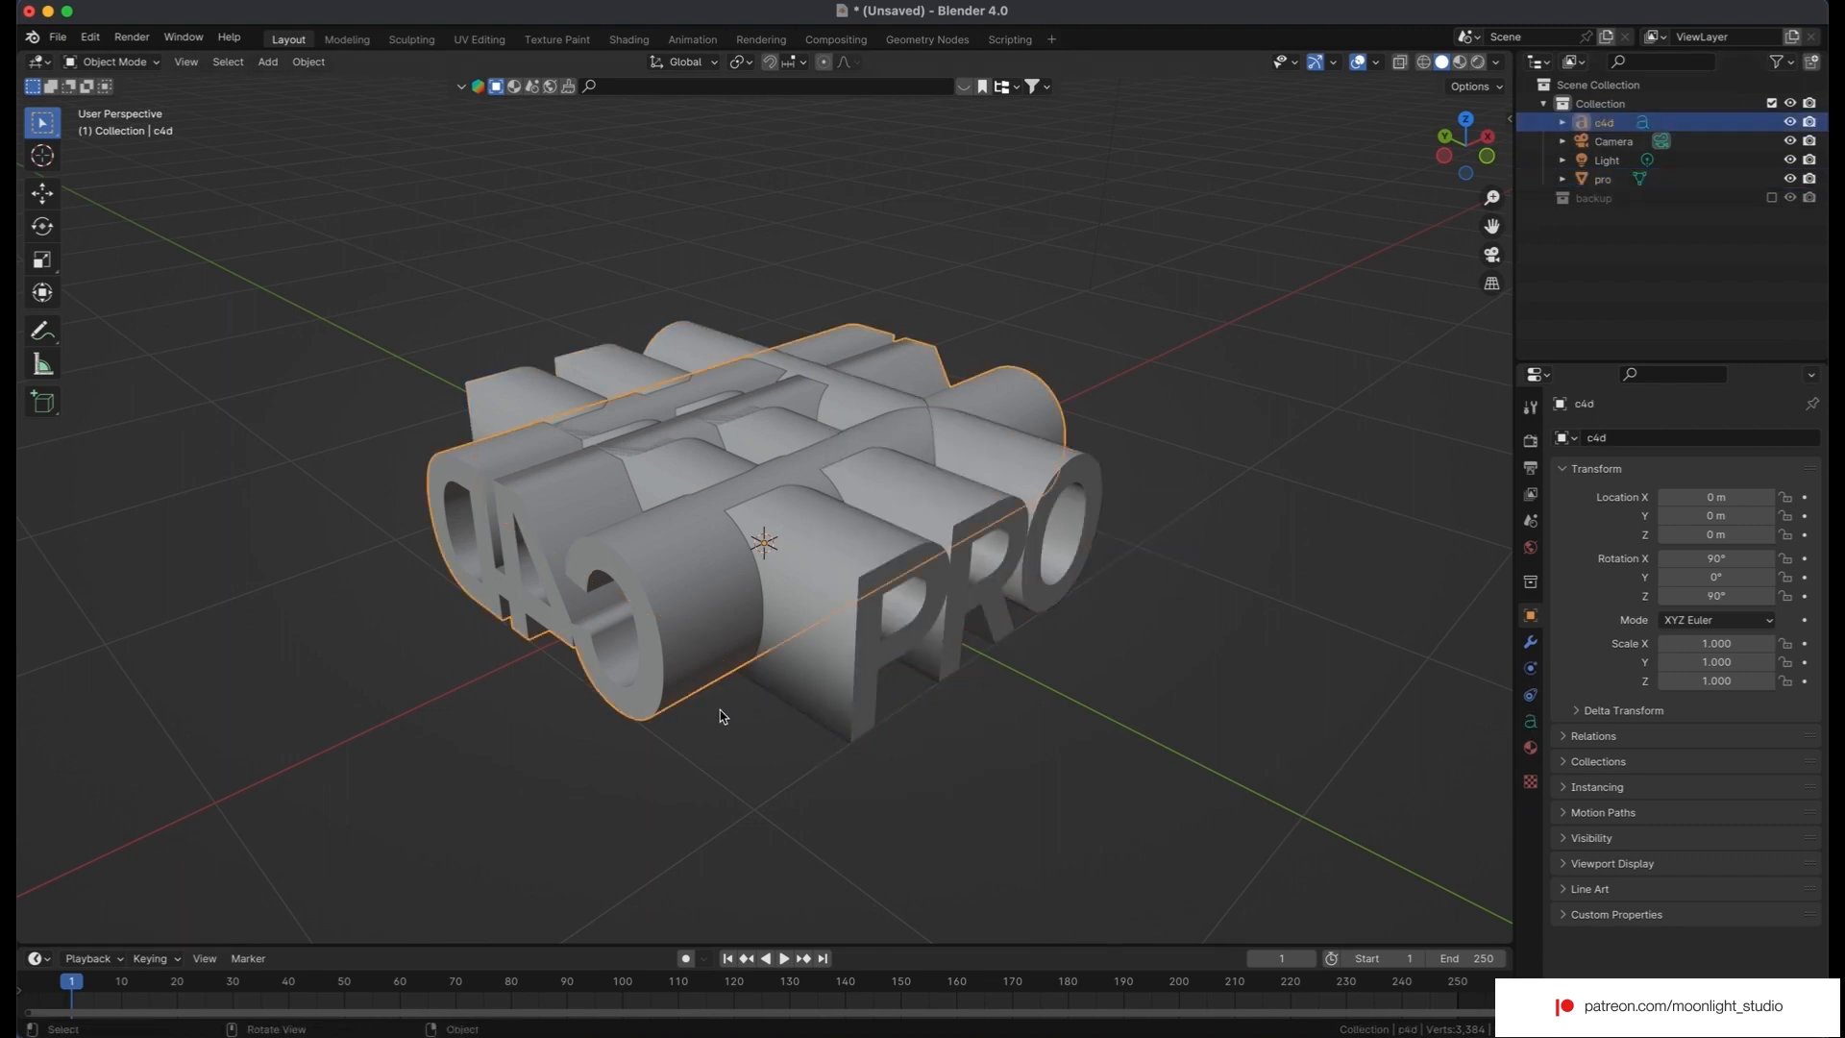
Convert the c4d text object to a mesh.
right_click(662, 680)
mouse_move(663, 675)
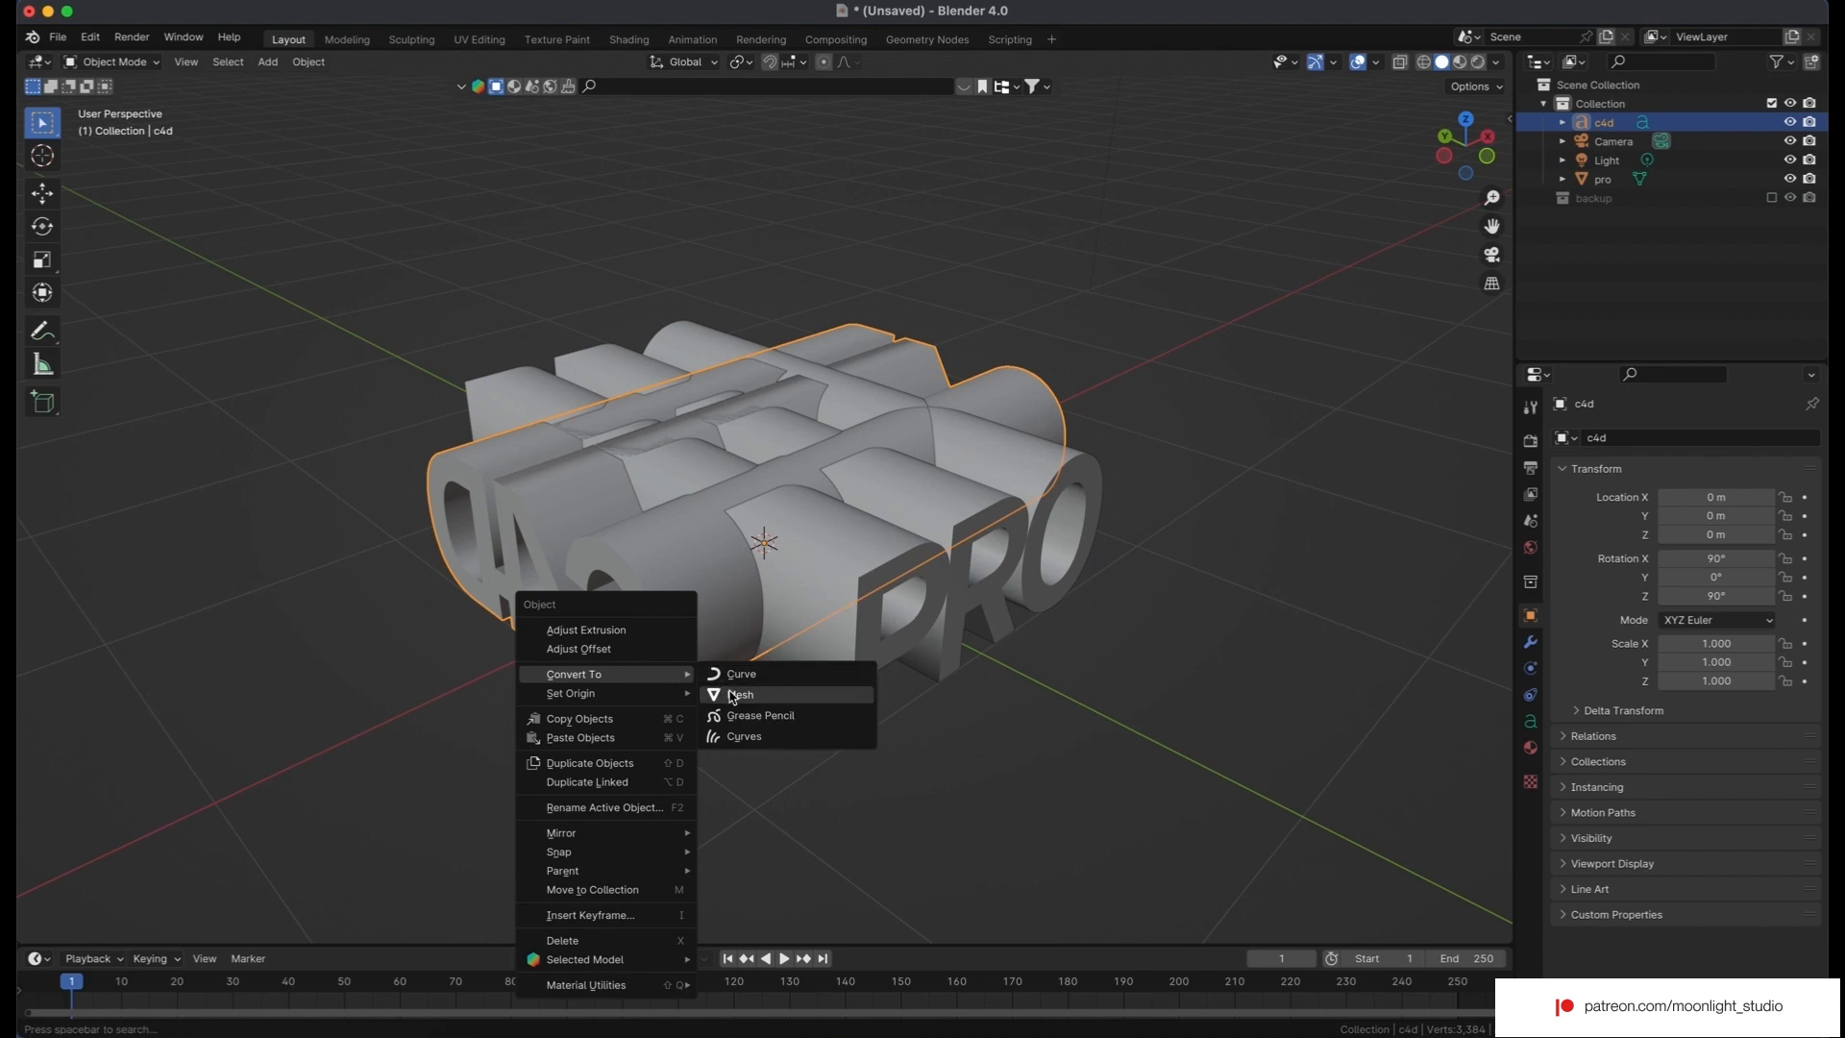
left_click(783, 688)
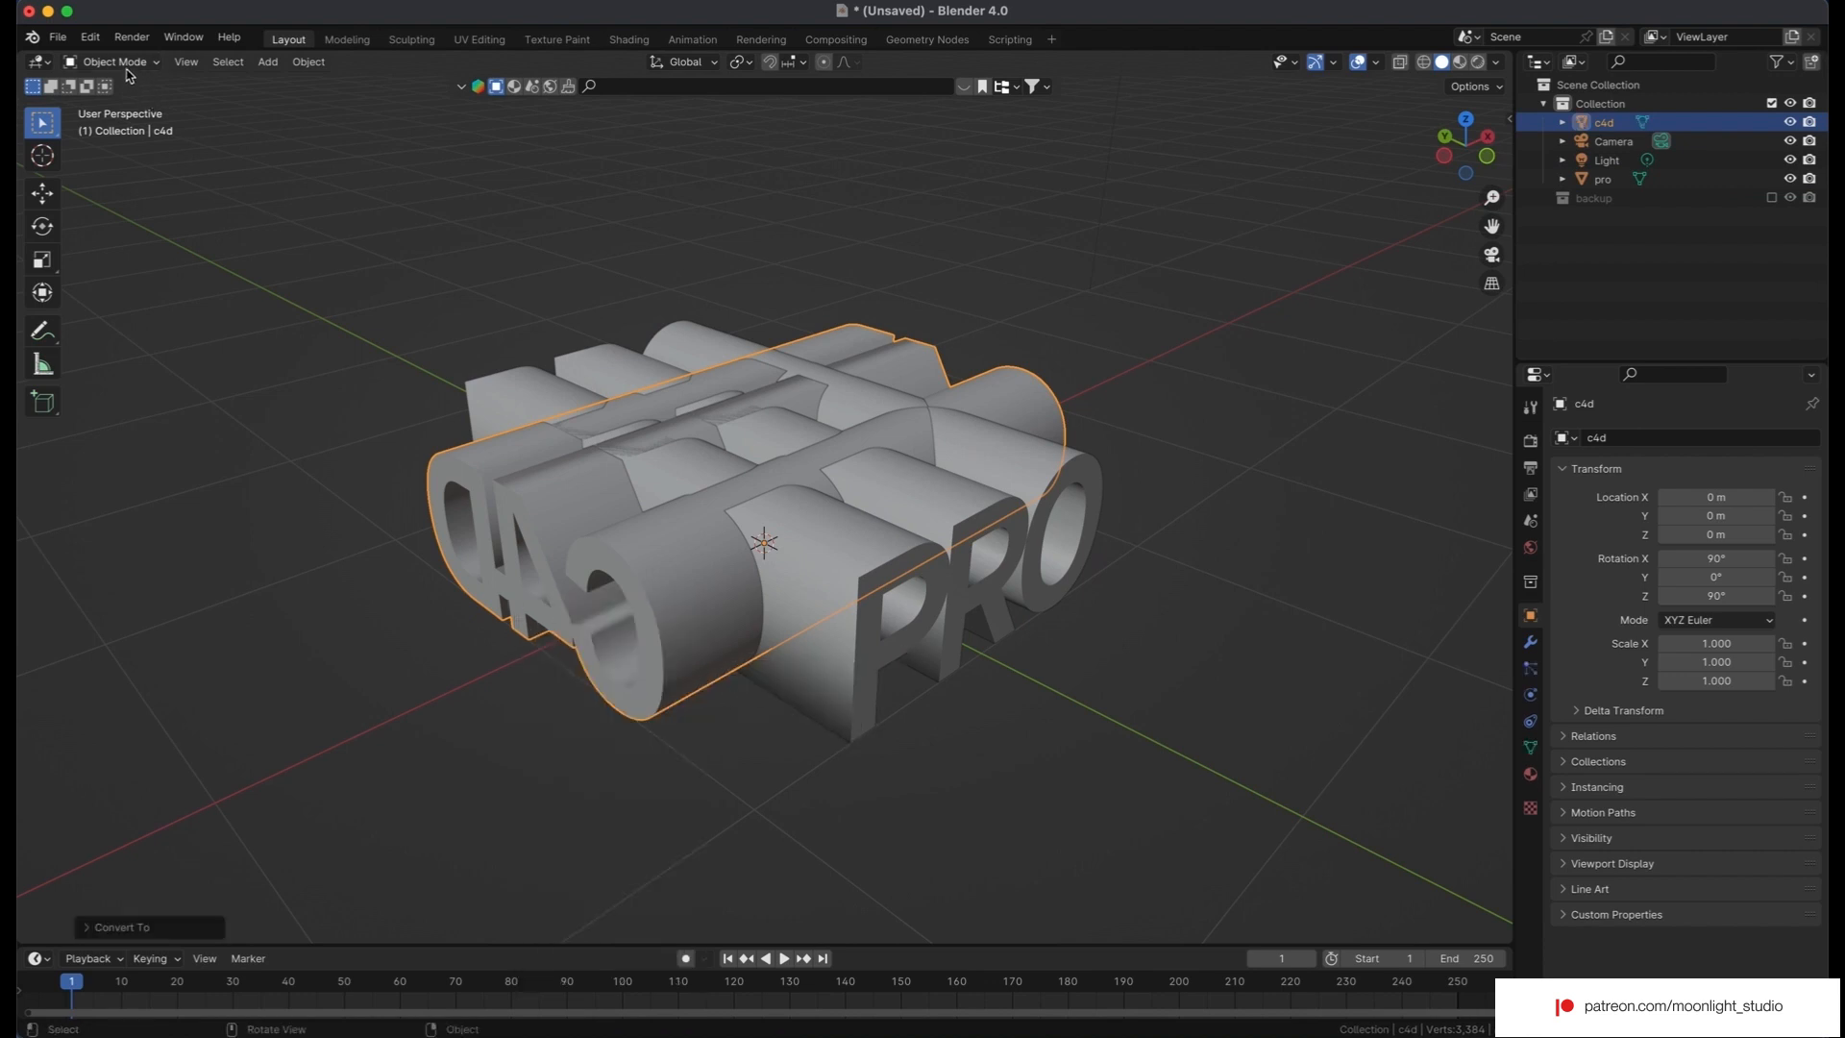
Try a Boolean modifier on the c4d mesh, using pro as the operand object and Intersect as the operation.
left_click(1531, 642)
left_click(1586, 442)
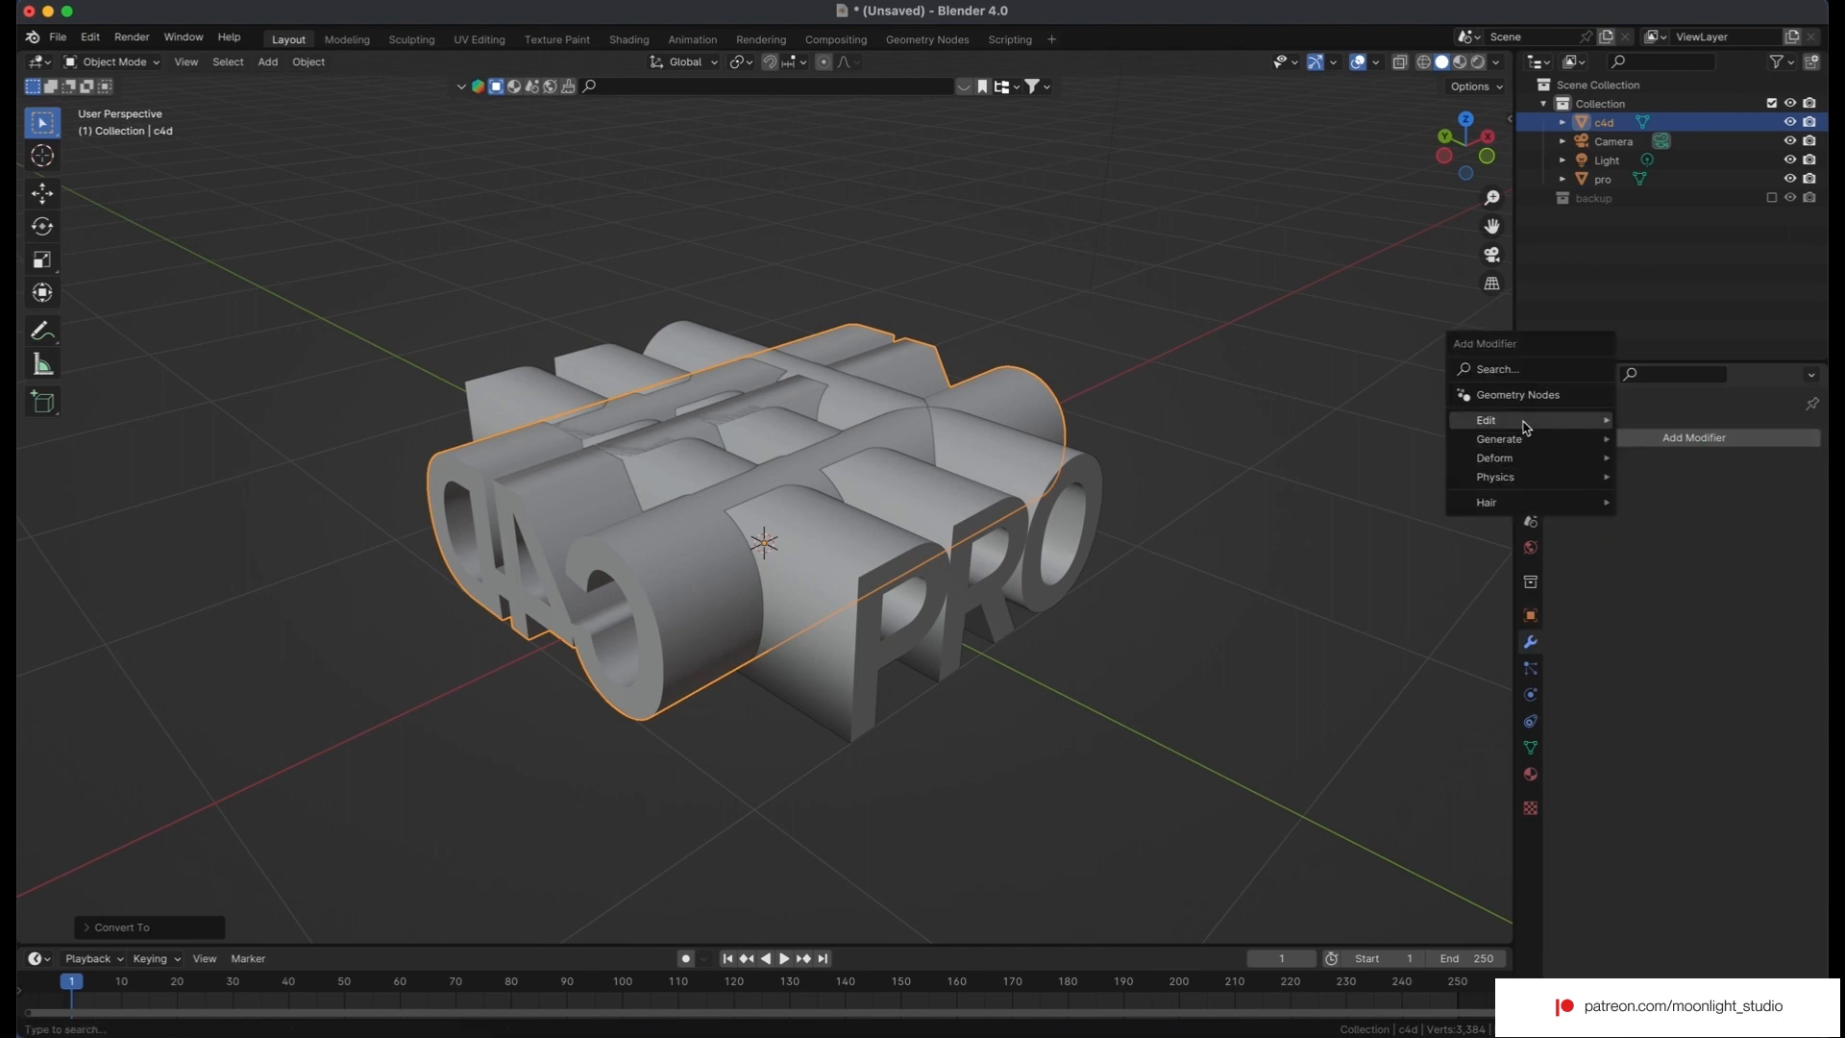
mouse_move(1526, 458)
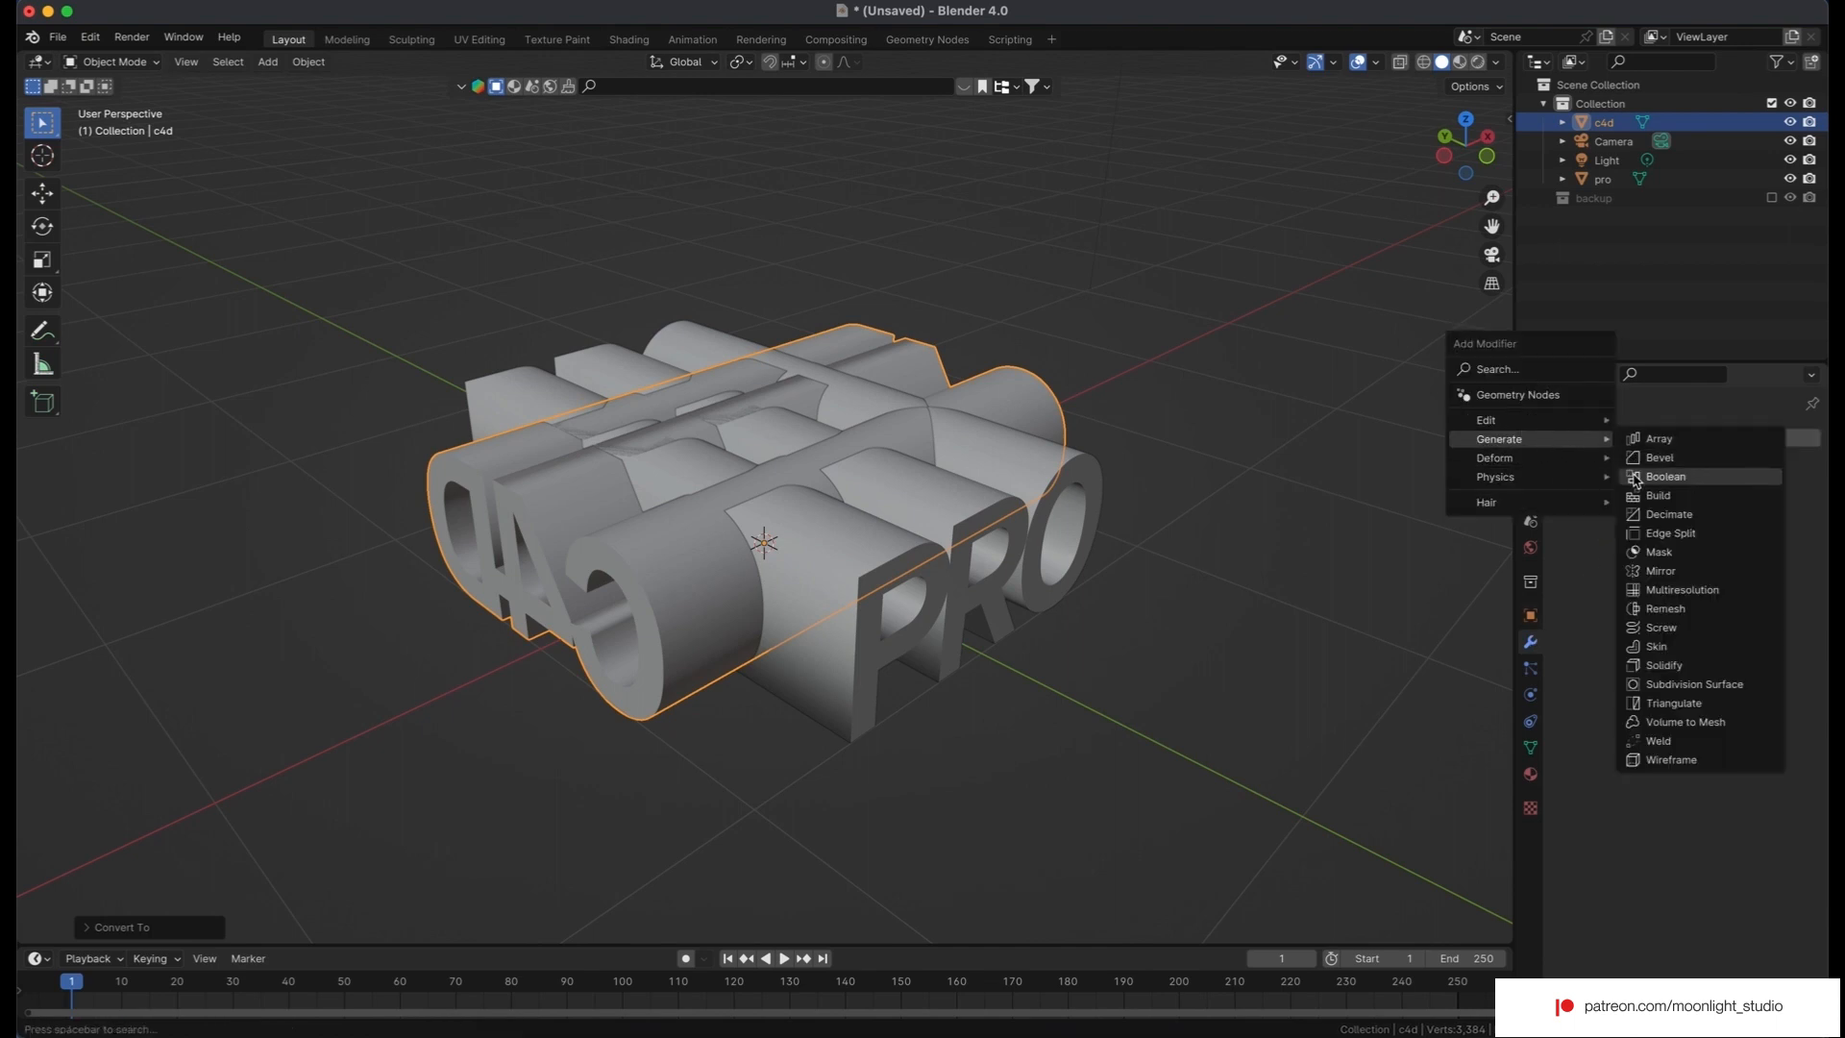
left_click(1636, 479)
left_click(1672, 545)
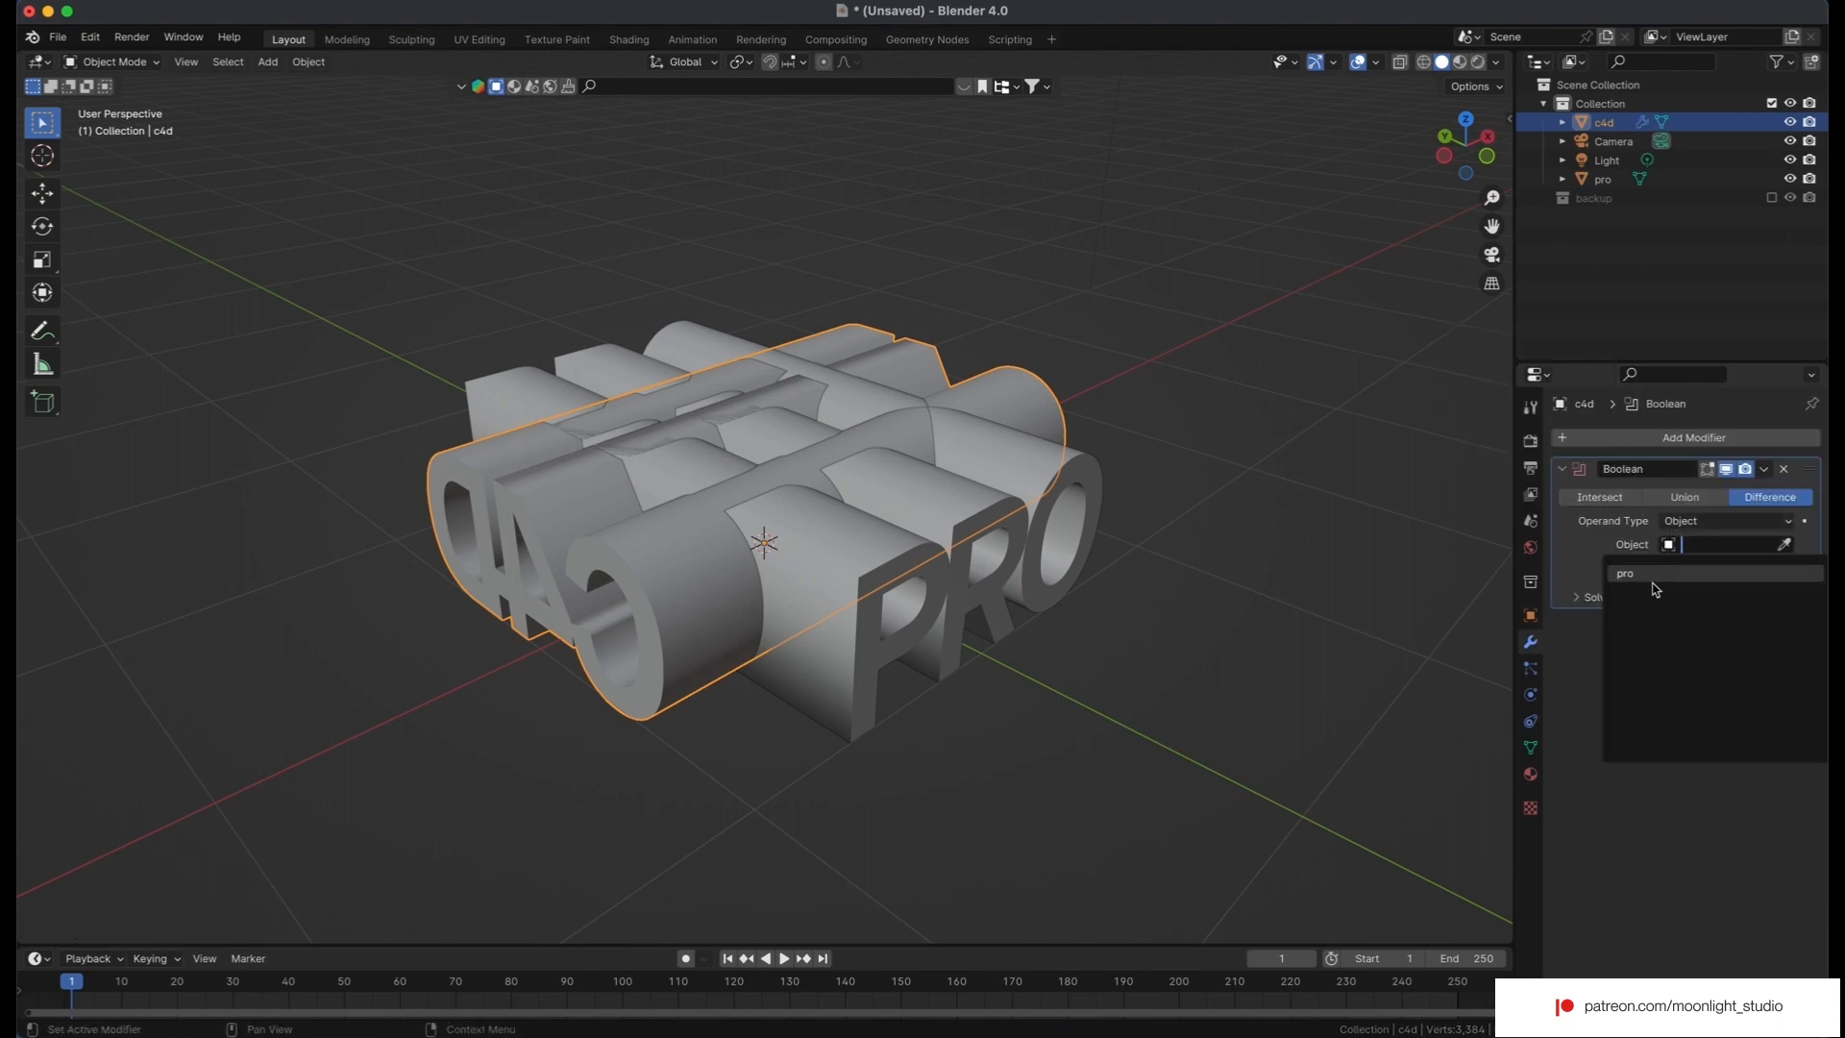
left_click(1634, 573)
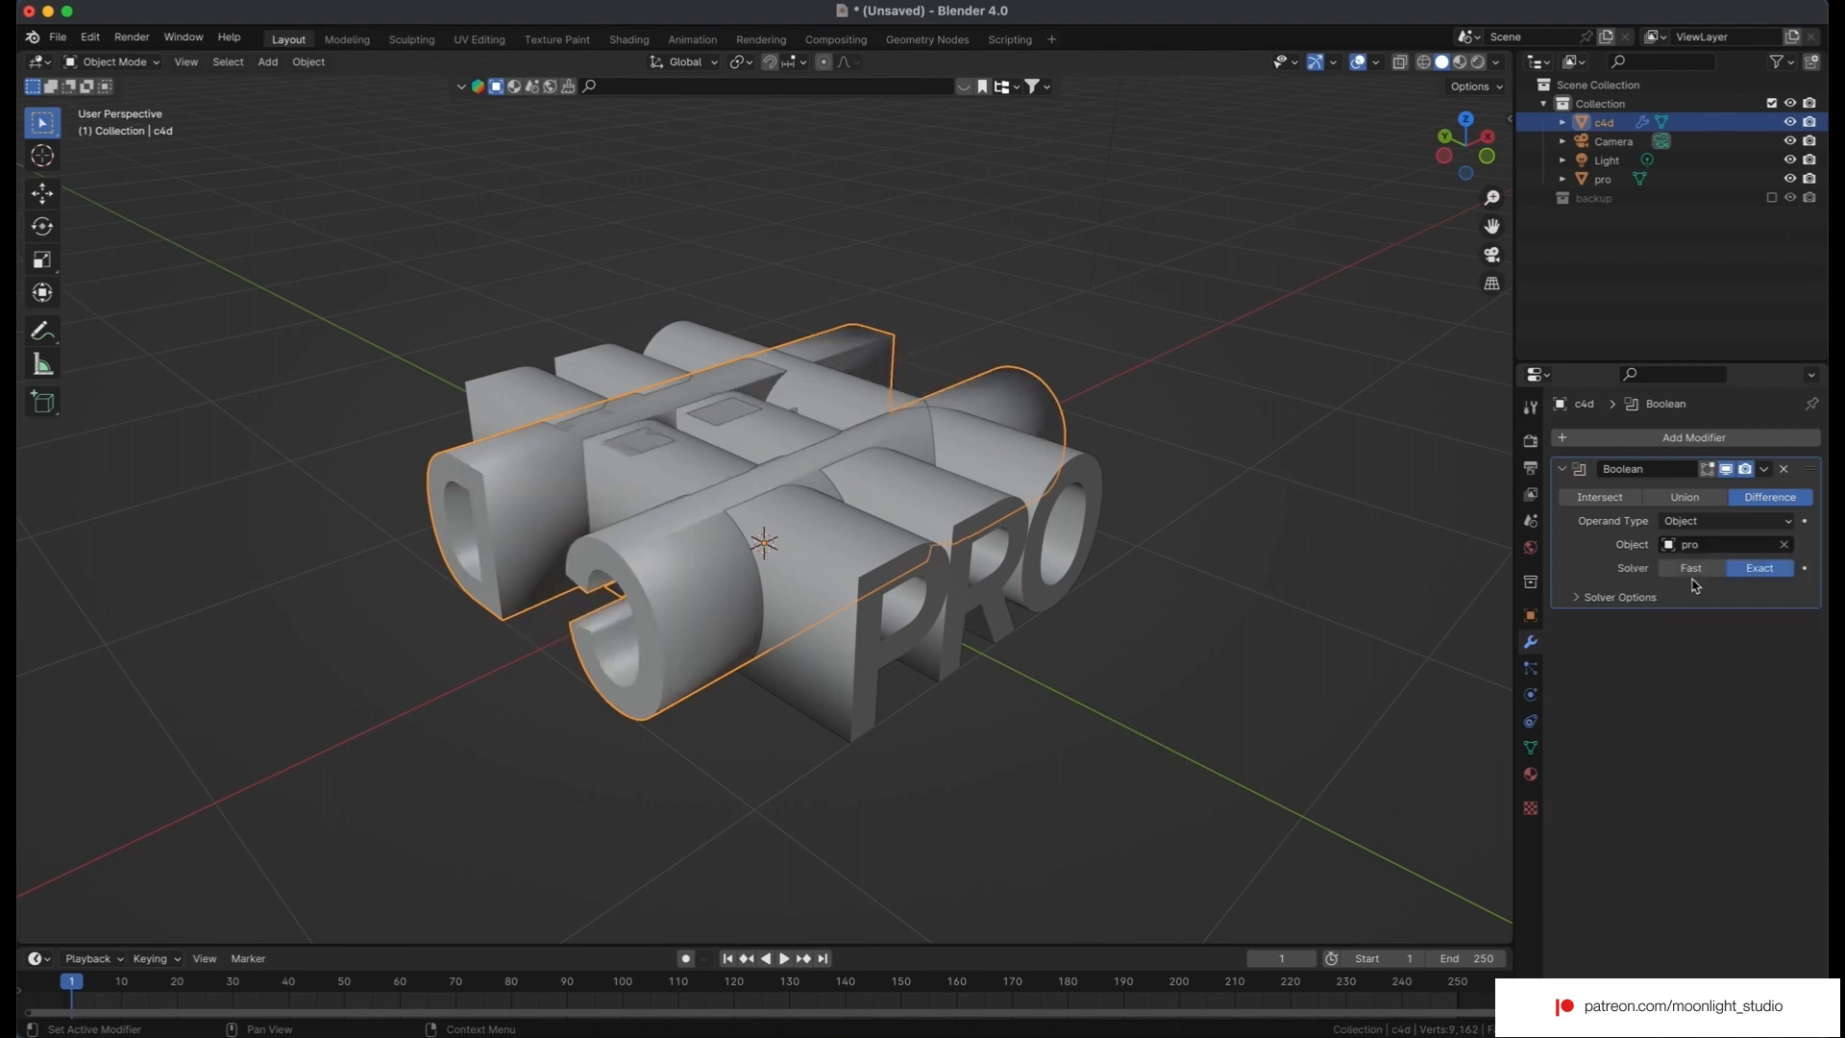
left_click(1632, 599)
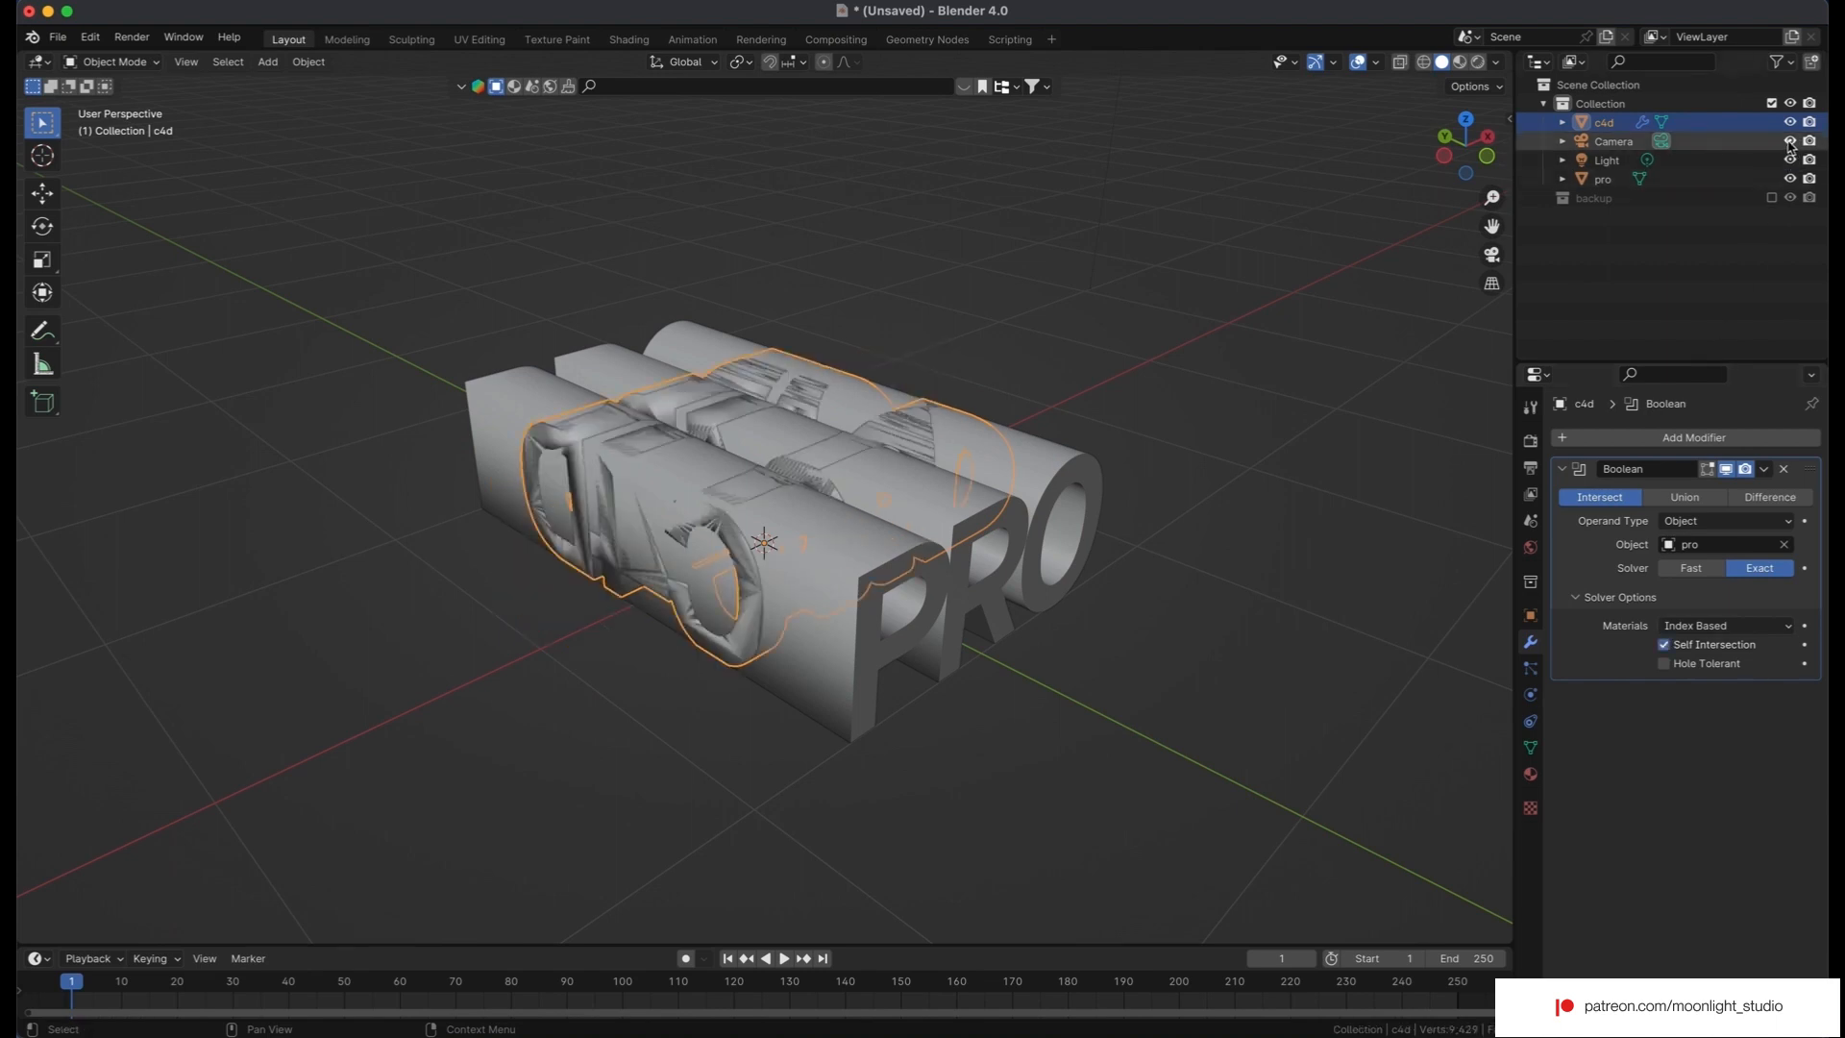
Hide the pro mesh and examine the intersected shape from several sides.
left_click(1788, 180)
scroll(1030, 609, "left", 8)
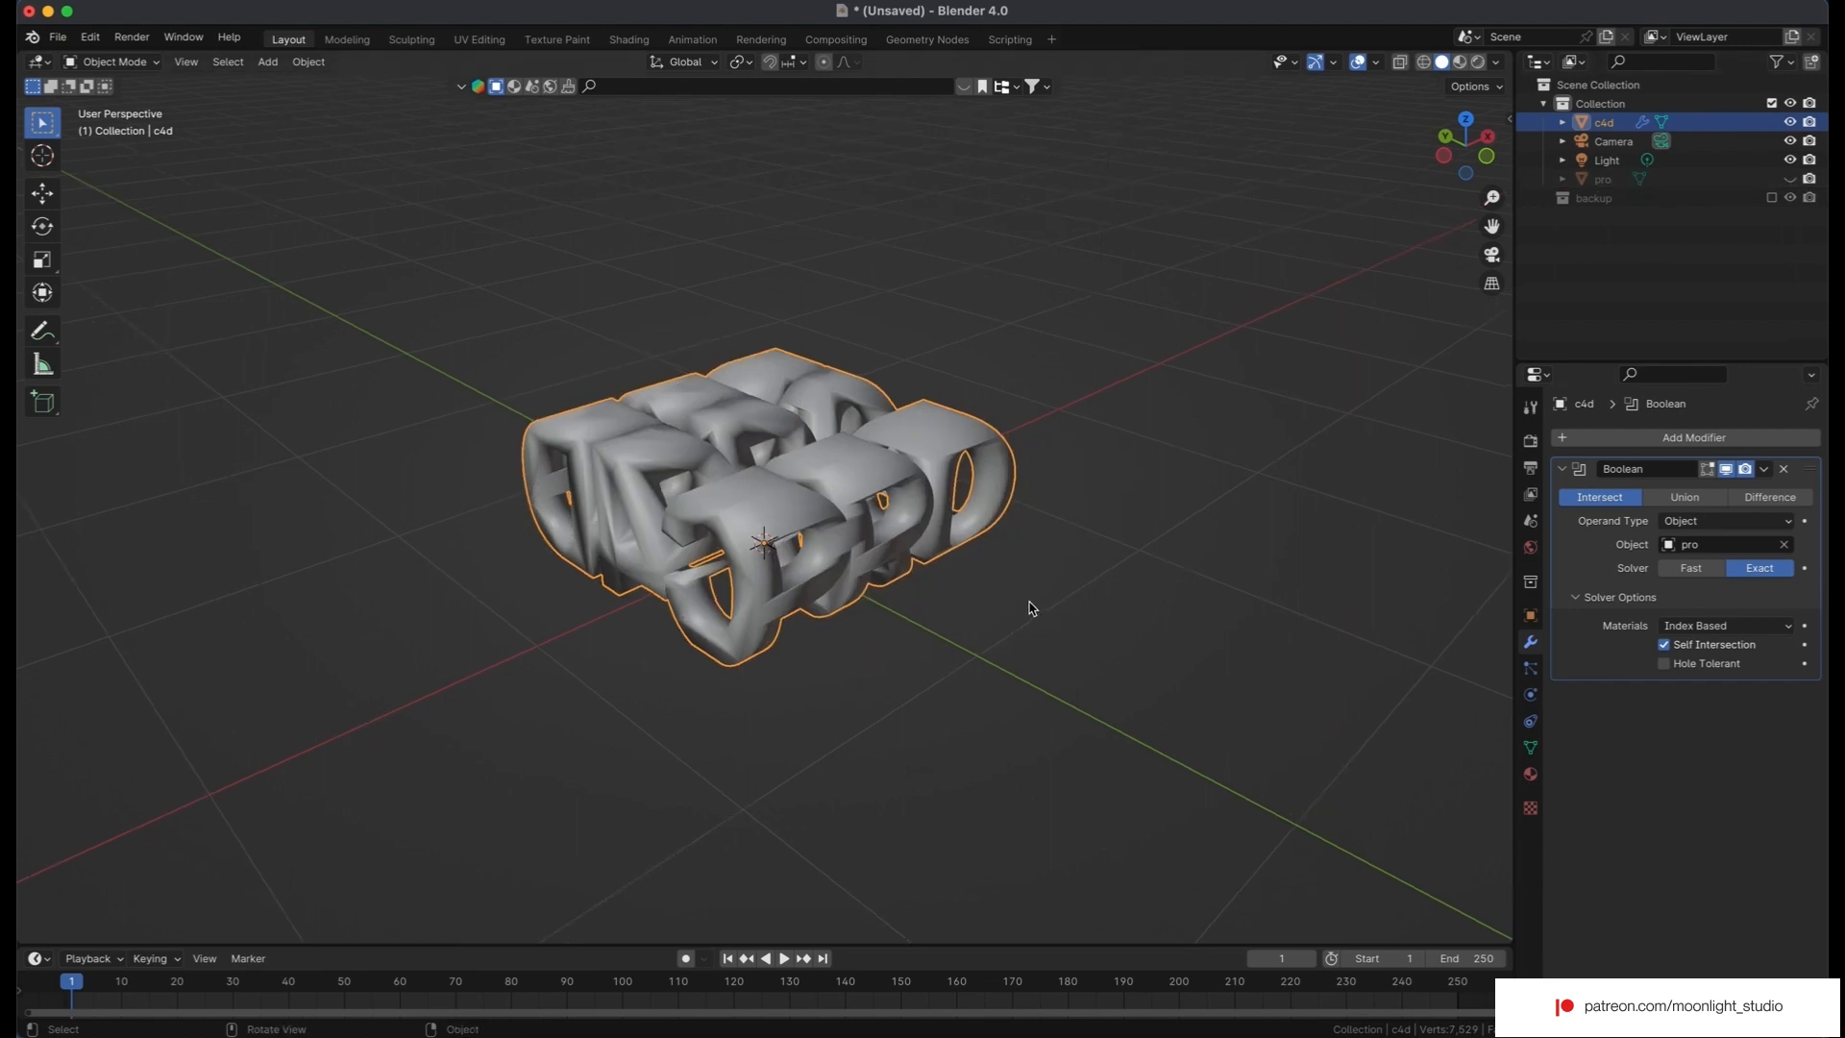
scroll(1030, 609, "left", 6)
middle_click_drag(1029, 608, 1029, 609)
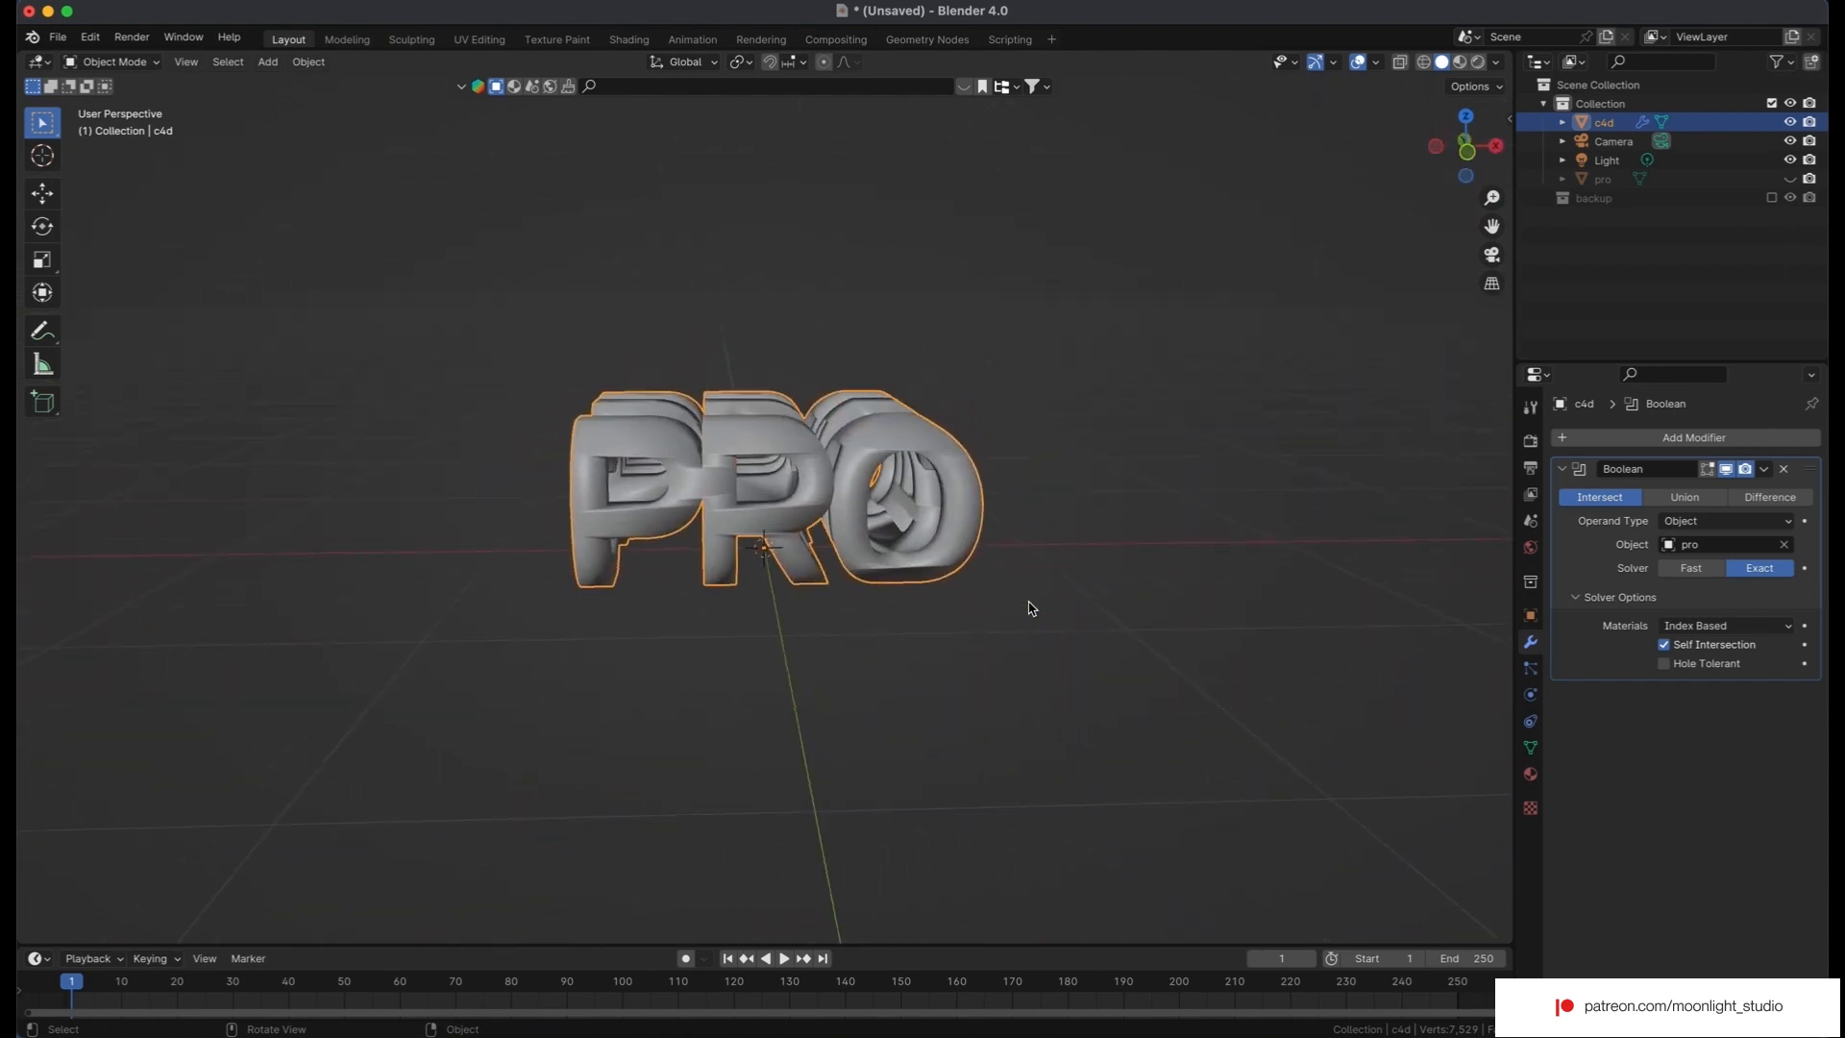
Remove the Boolean modifier from c4d and make the pro mesh visible again.
left_click(1785, 469)
middle_click_drag(1301, 354, 1302, 354)
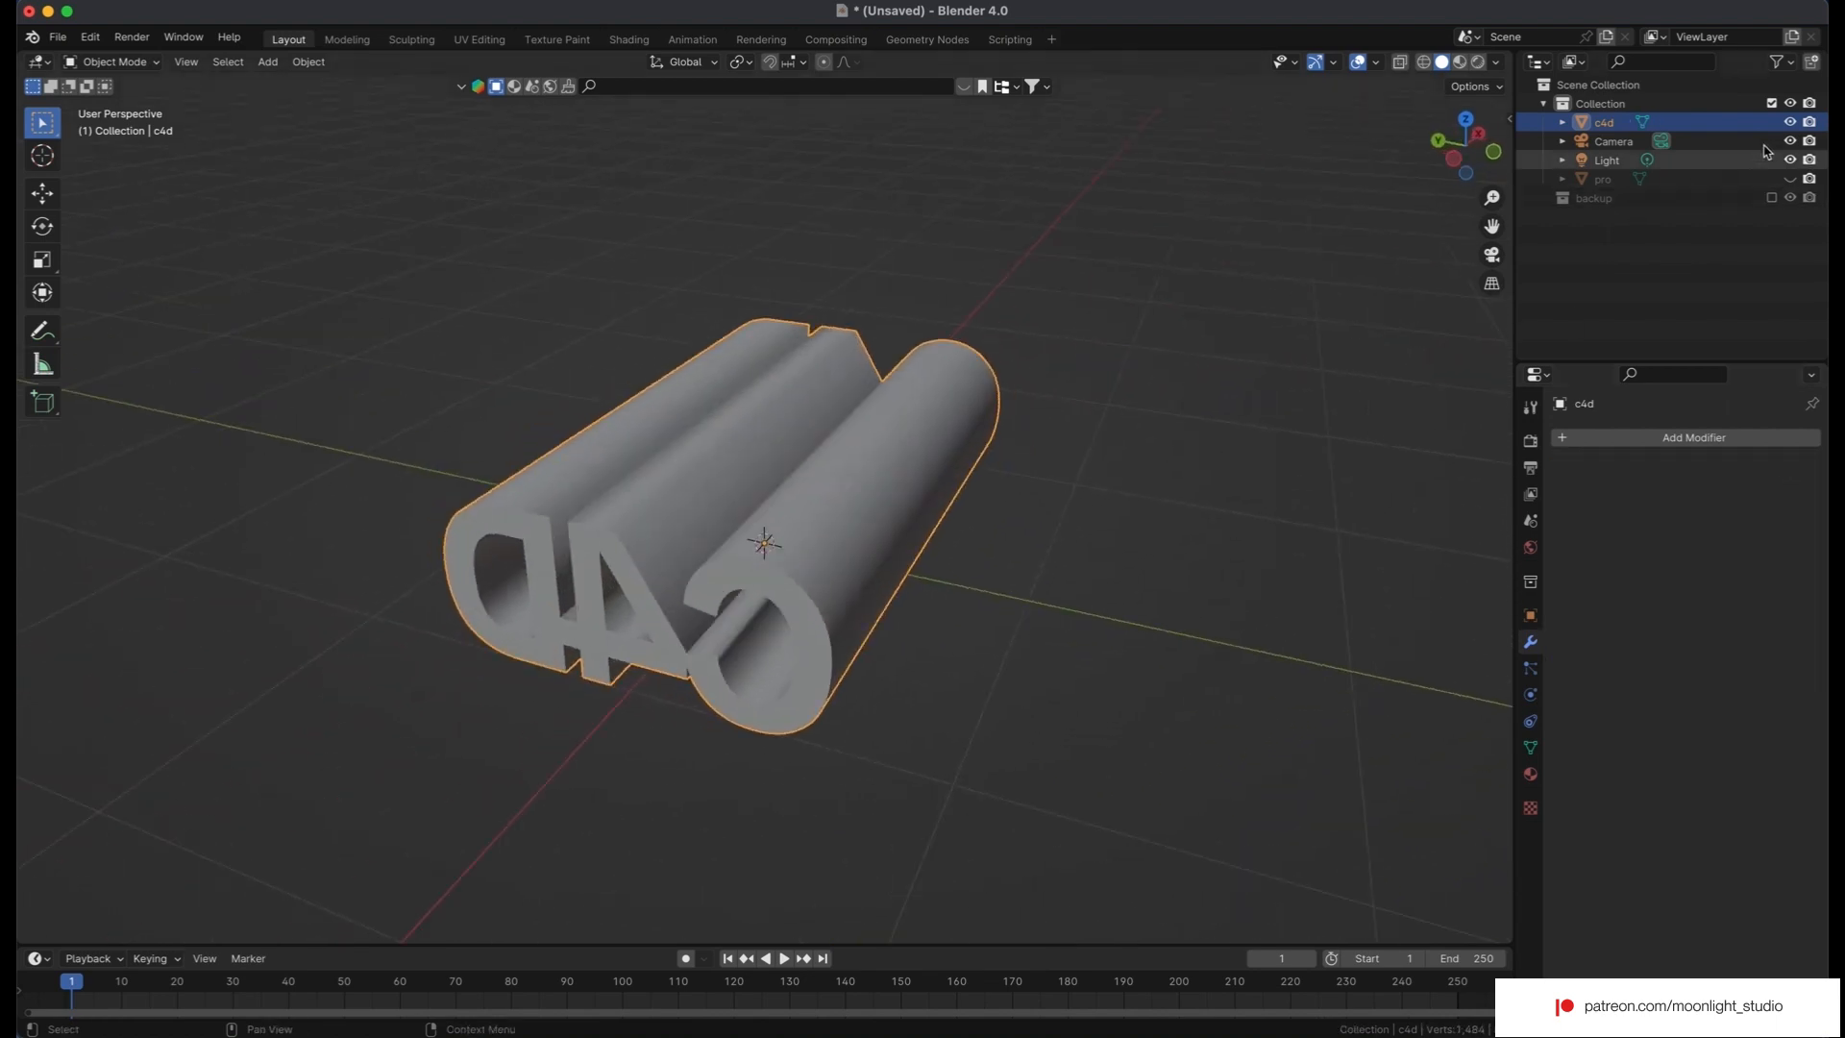
left_click(1789, 179)
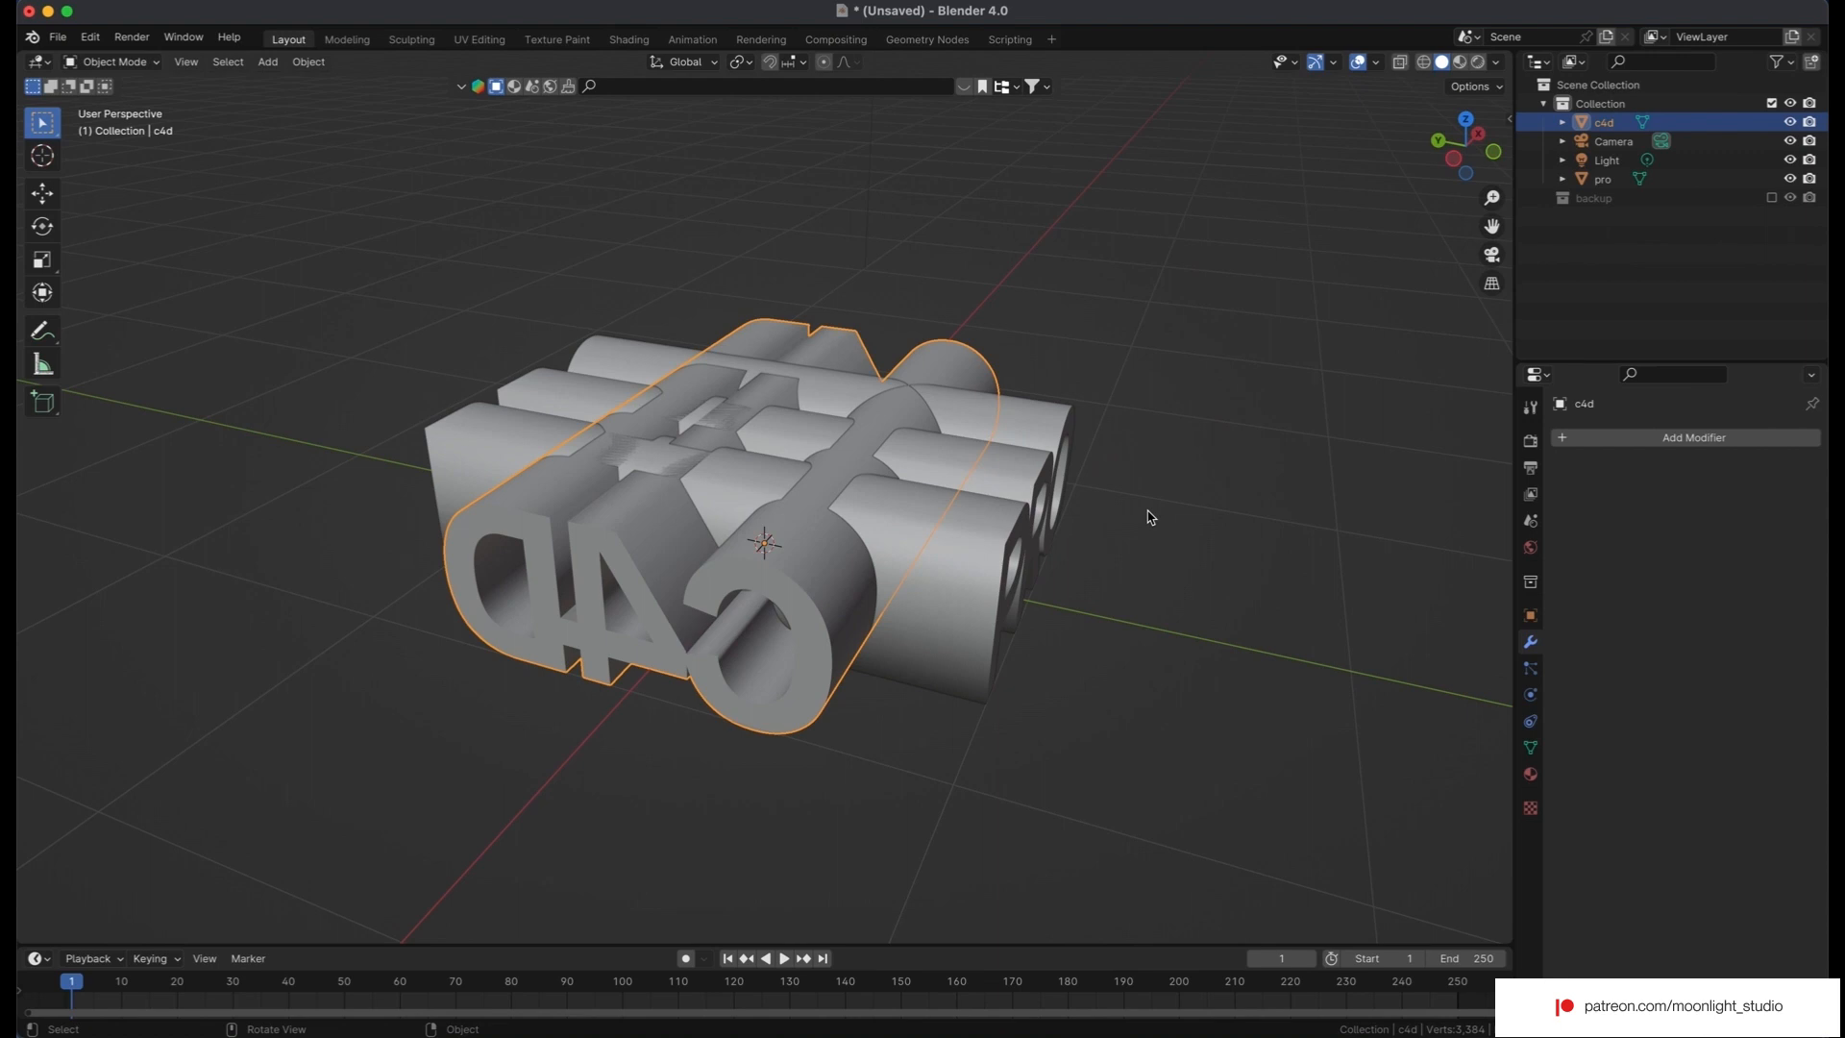
middle_click_drag(1150, 517, 954, 609)
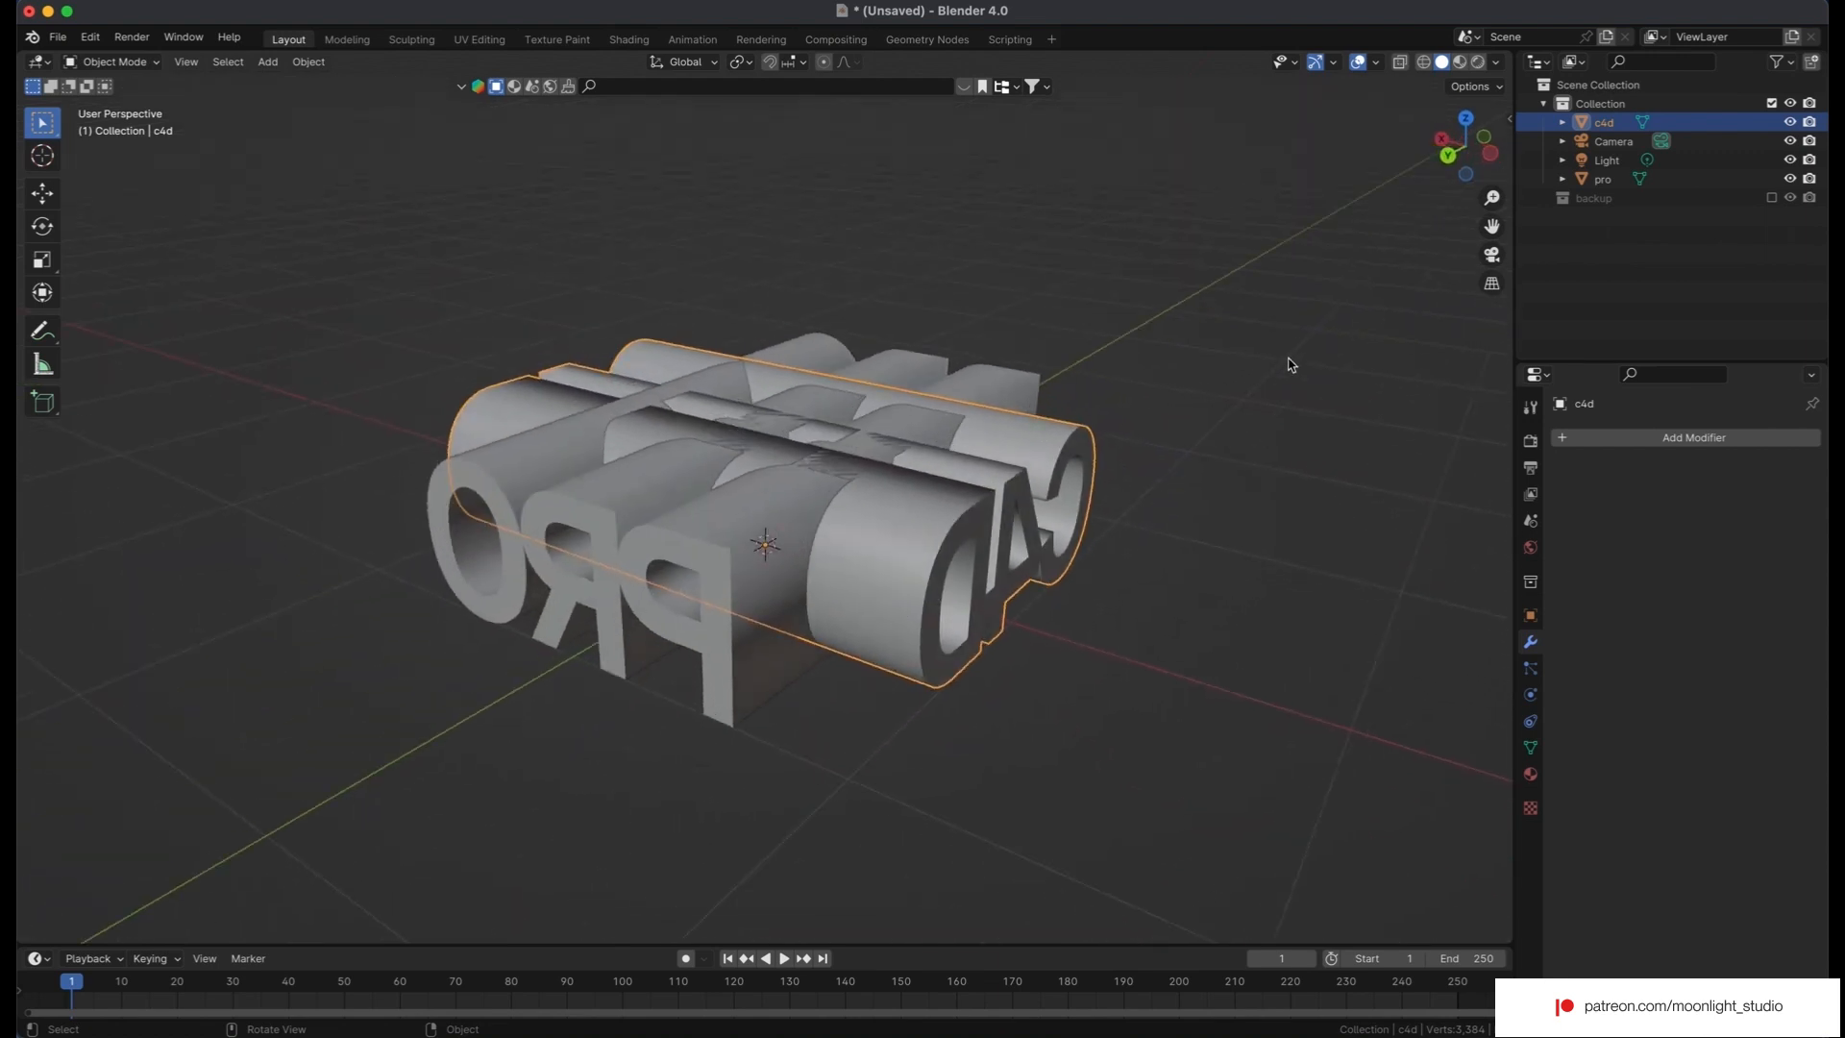
Set the Quad Remesher quad count to 6000.
left_click(1510, 119)
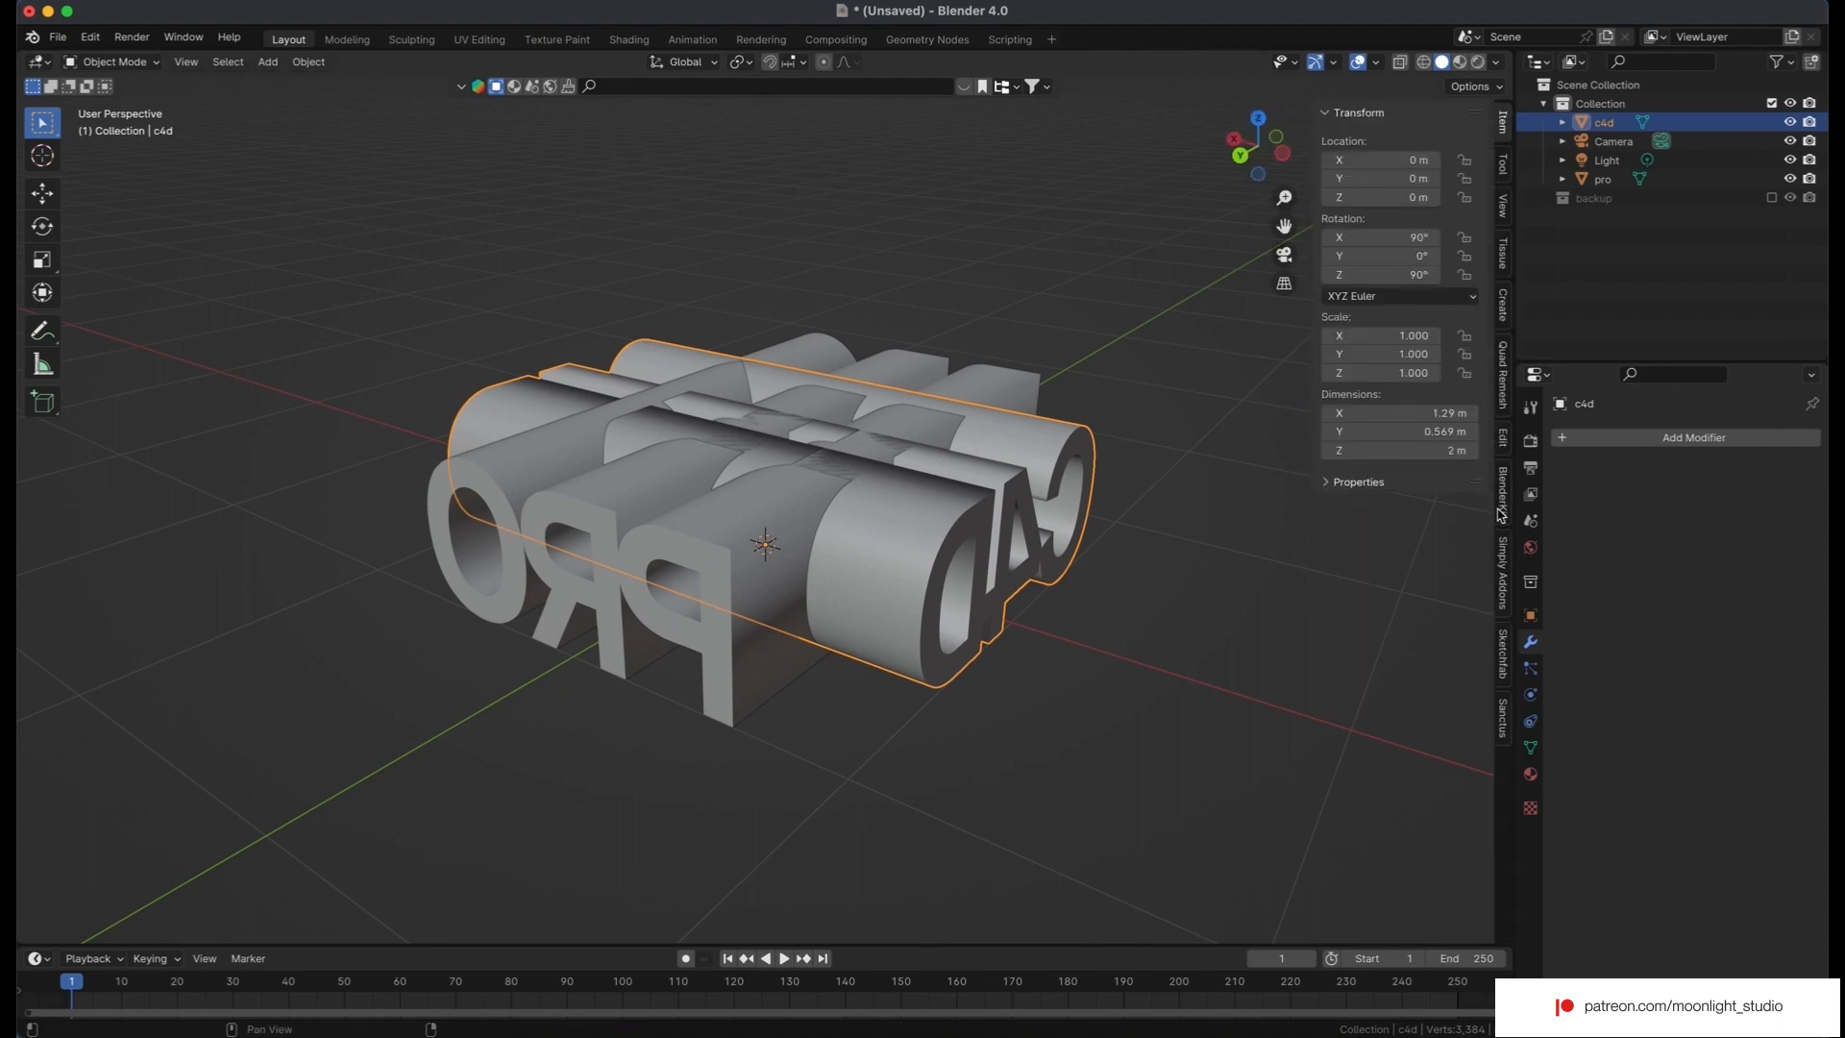
left_click(1501, 379)
left_click(1436, 176)
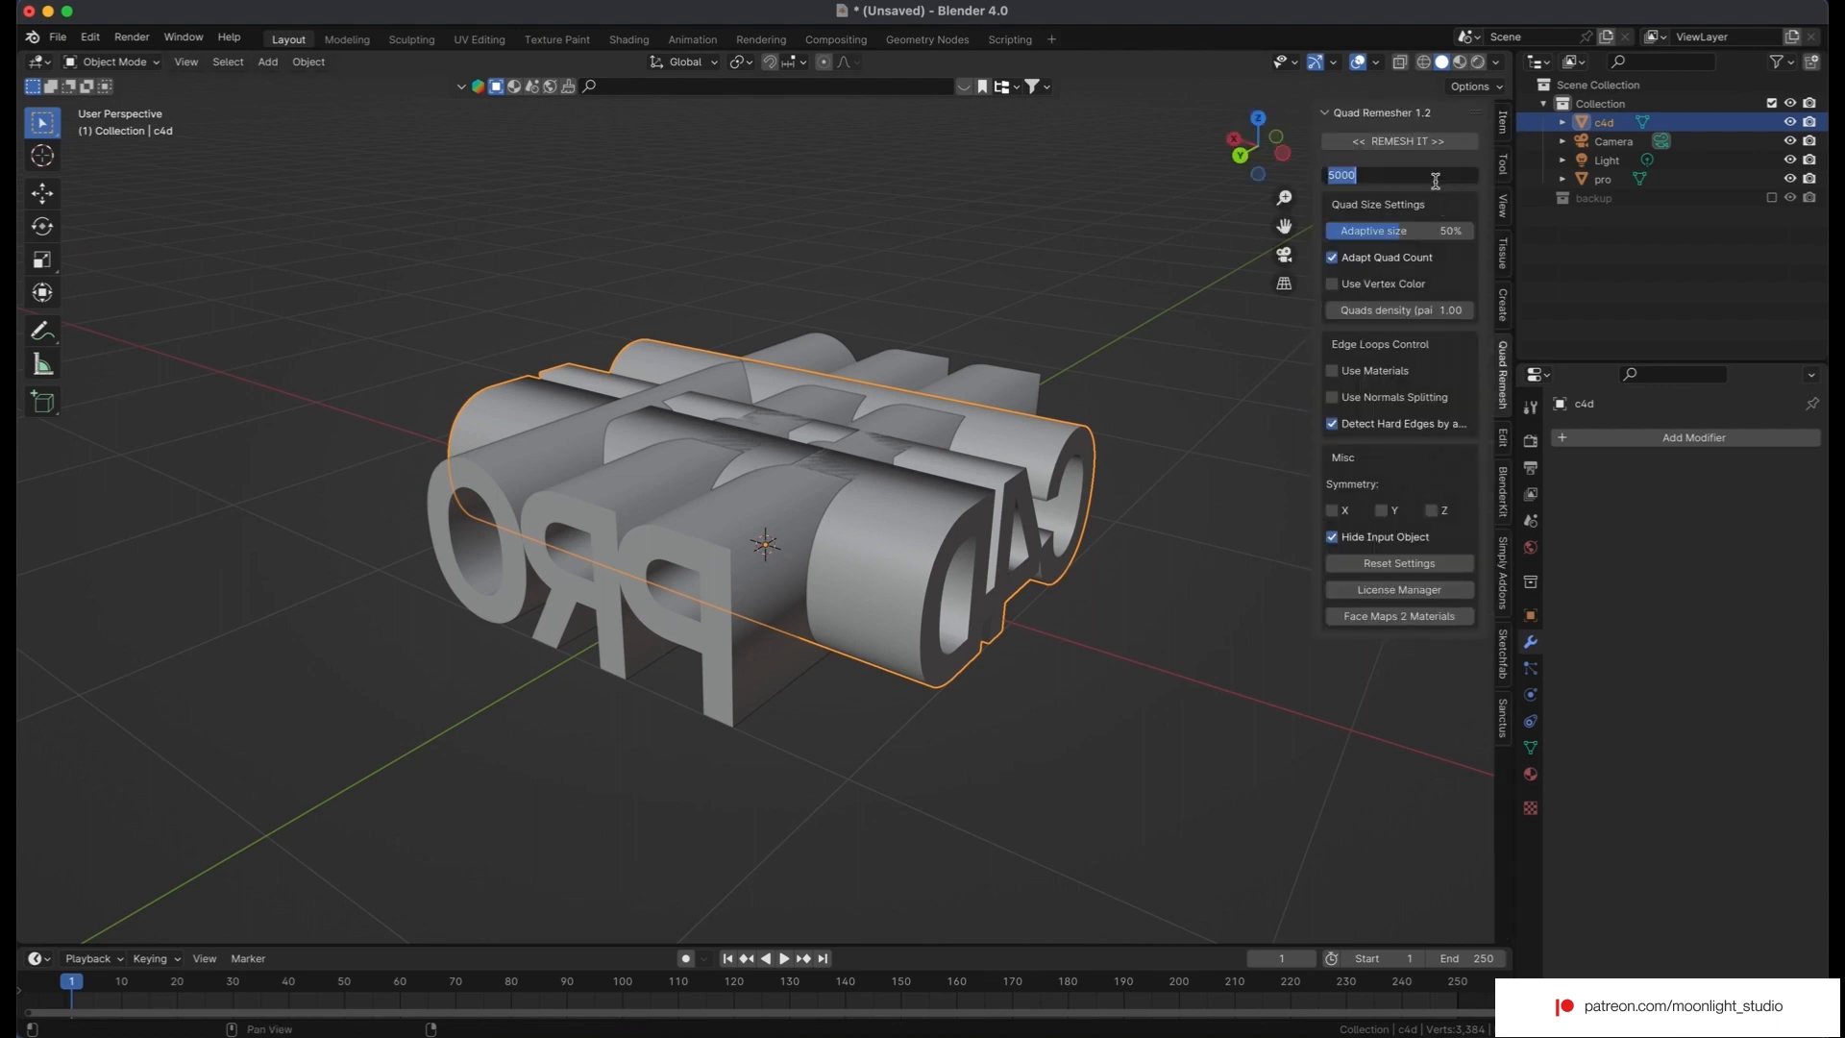
type("6000")
key("Return")
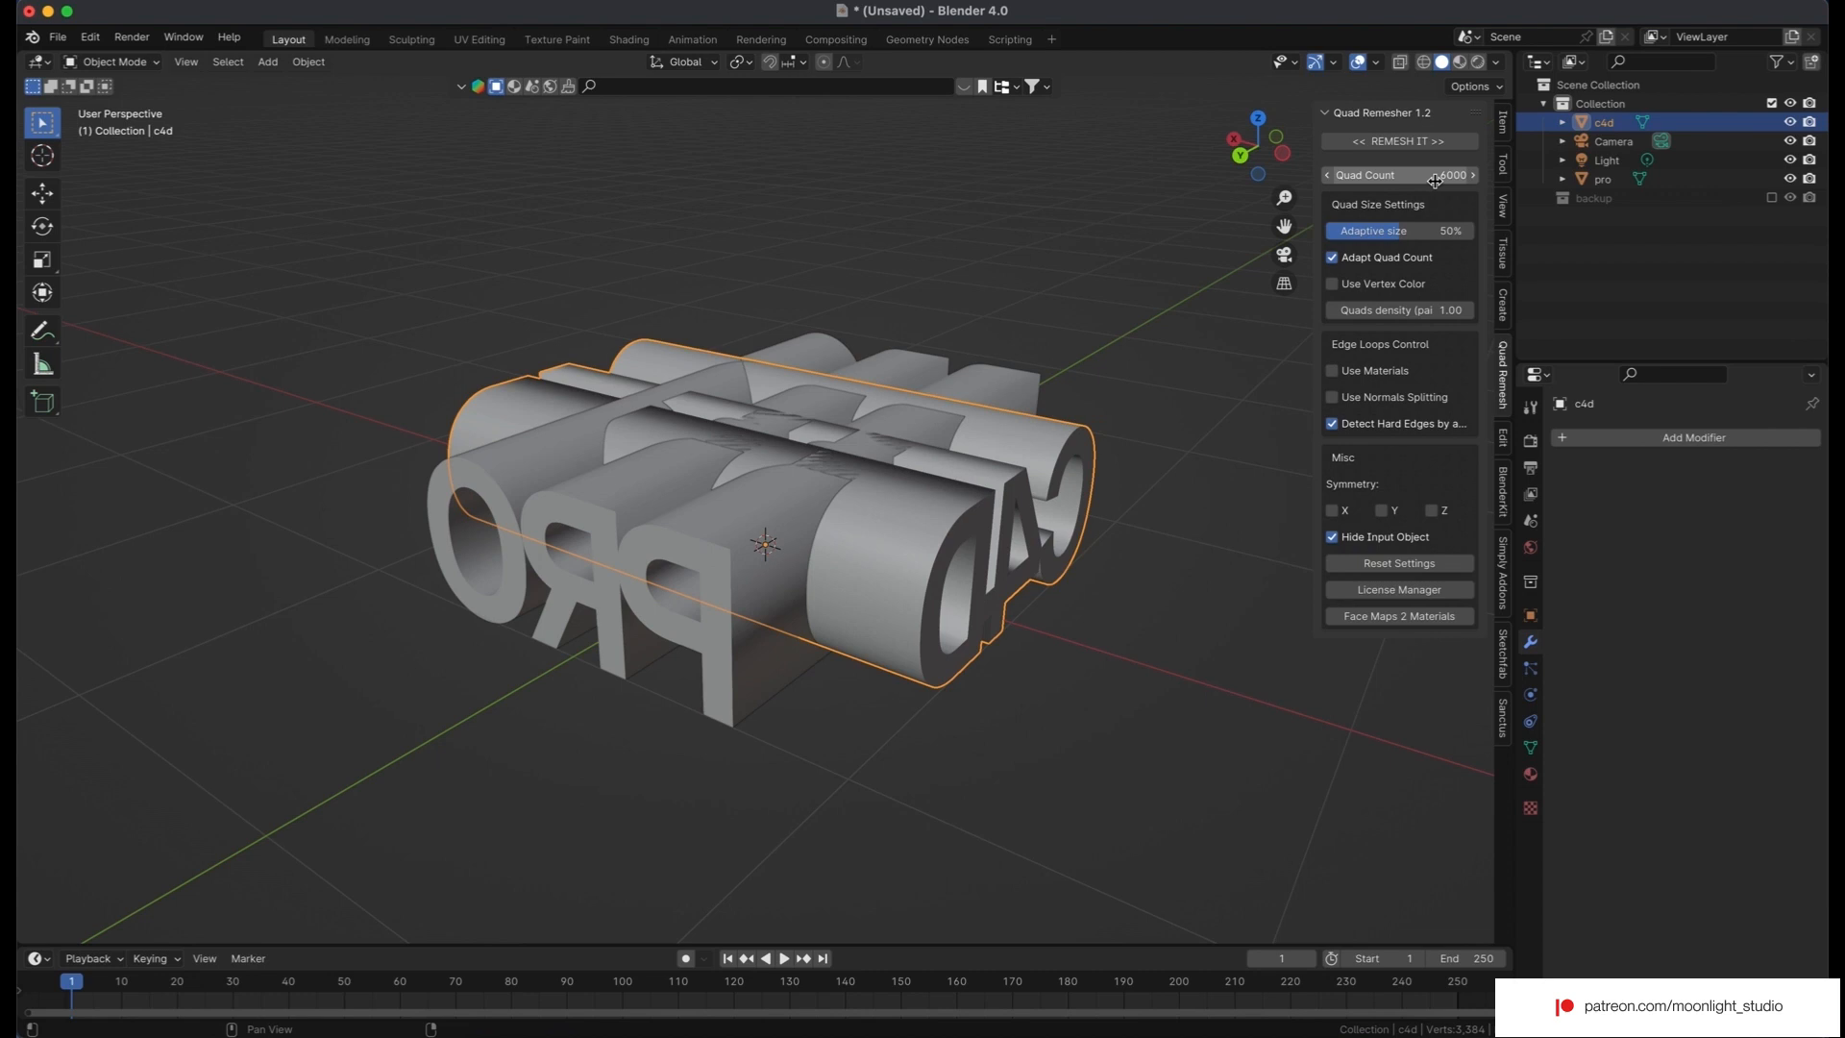
Try to quad-remesh the c4d mesh, inspect its front faces, and undo the remesh.
left_click(1400, 142)
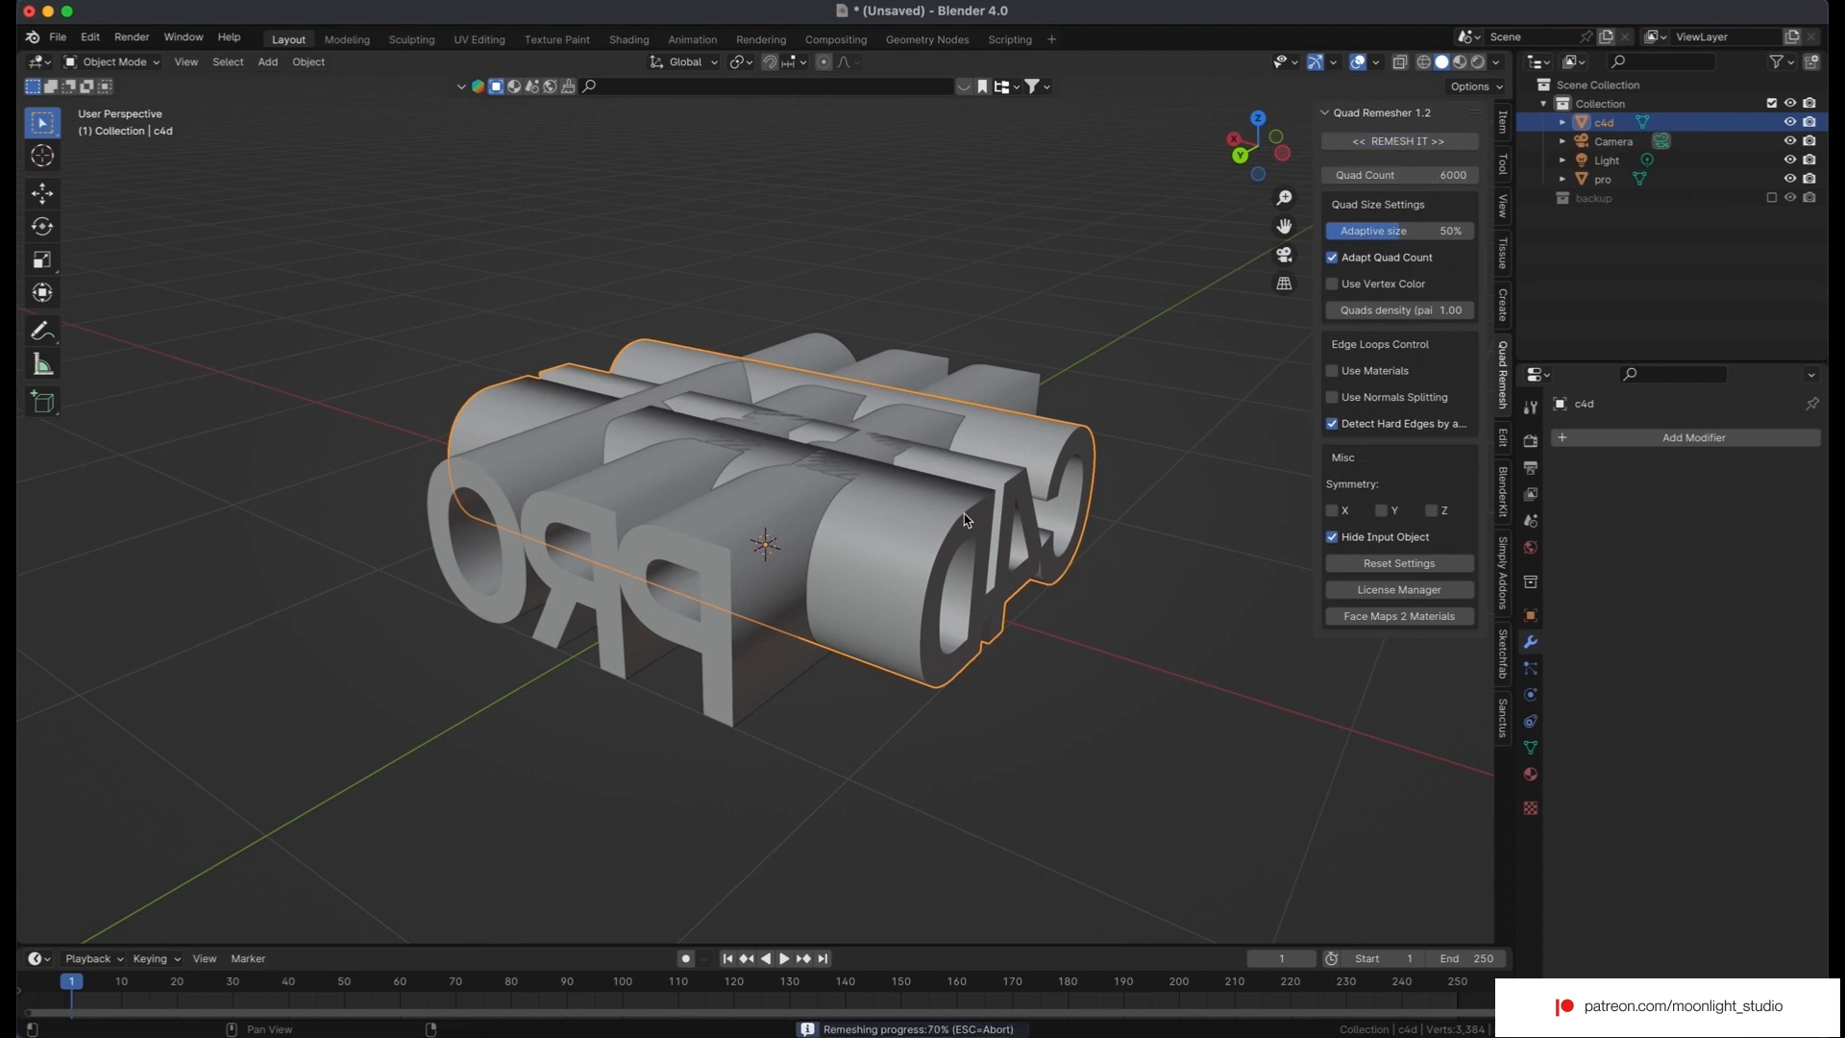
middle_click_drag(964, 520, 964, 520)
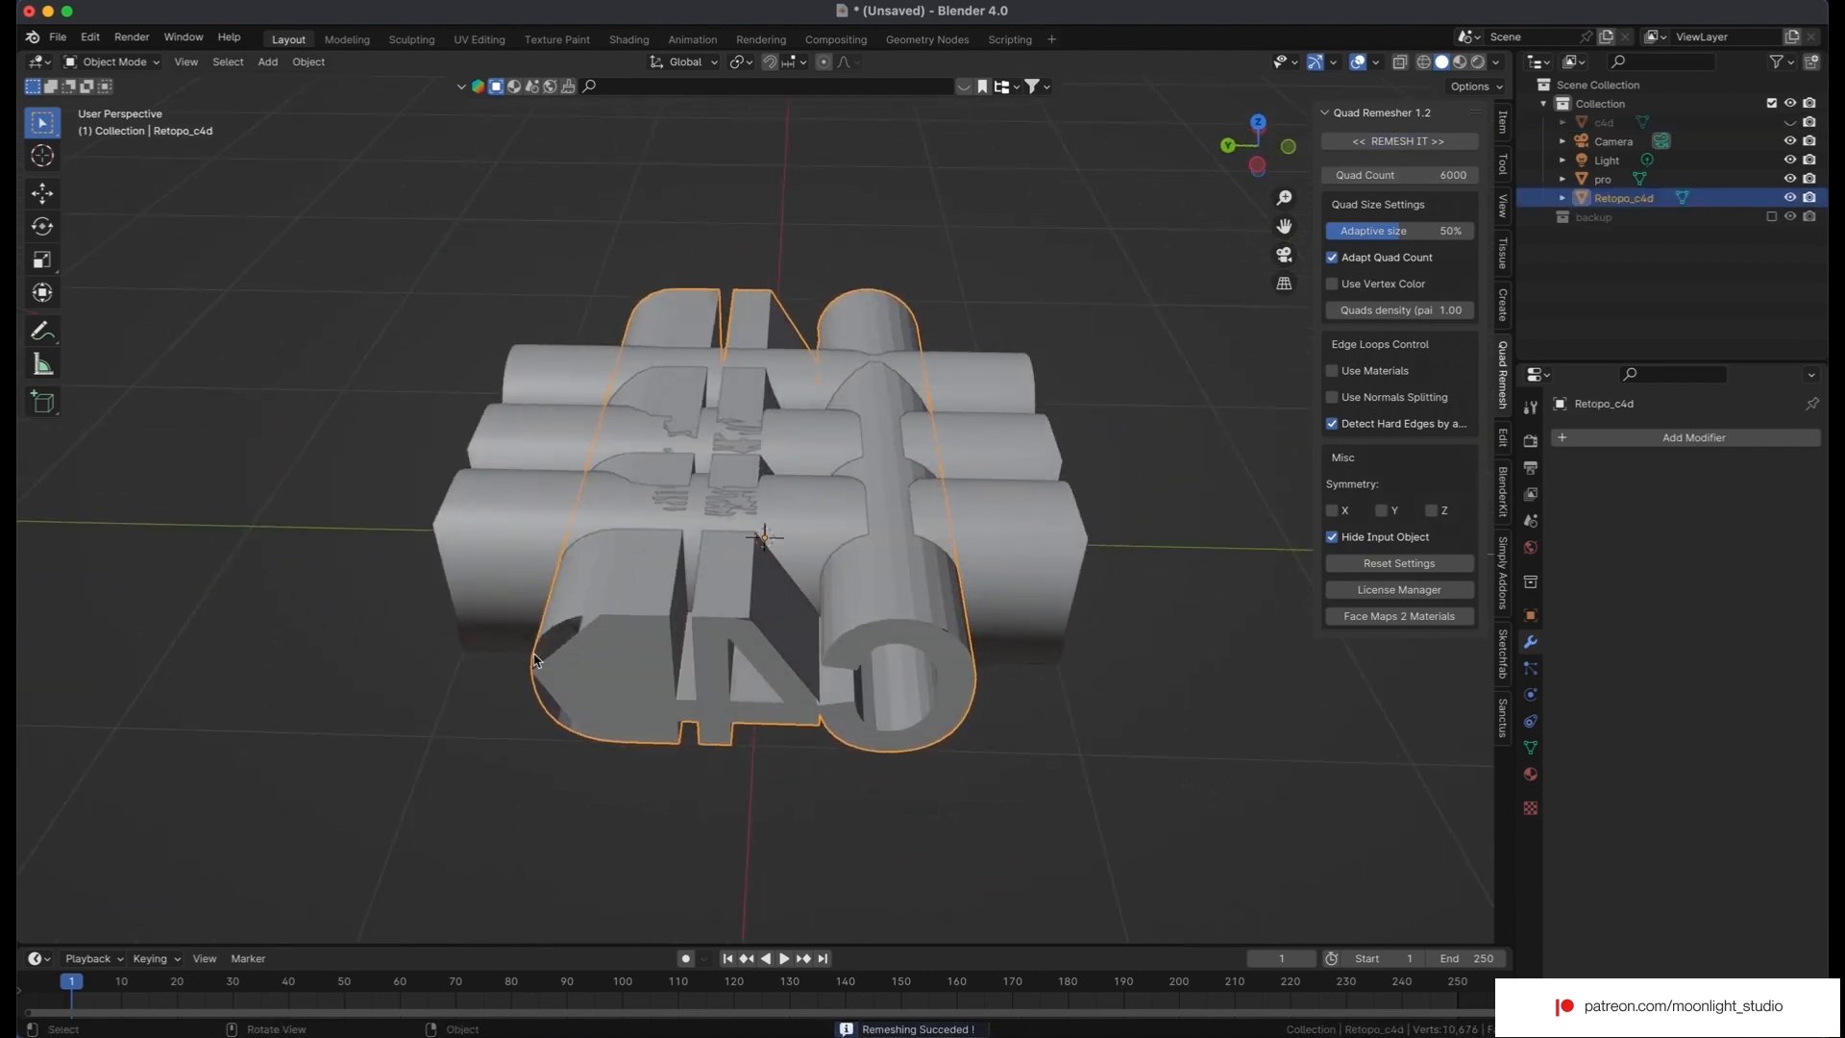
key("super+z")
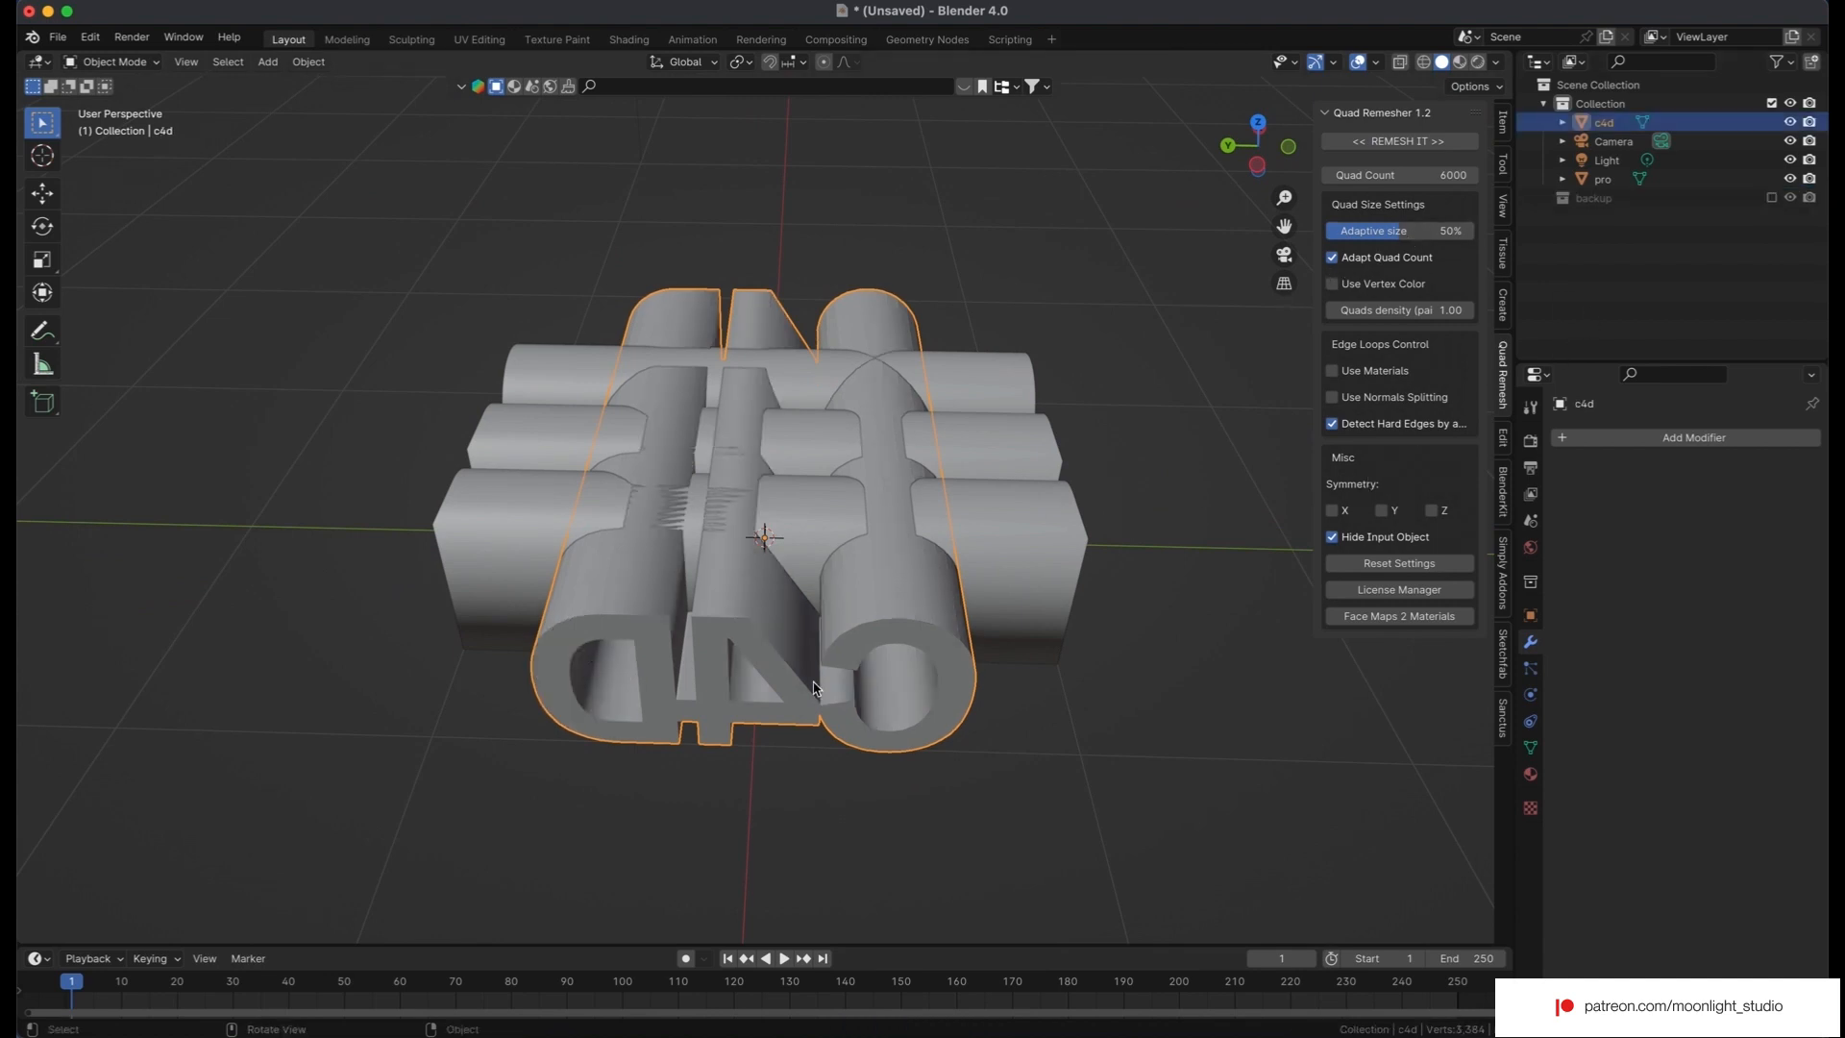
Merge all vertices of the c4d mesh by distance with a merge distance of 0.00001 m, and return to Object Mode.
left_click(135, 64)
left_click(136, 100)
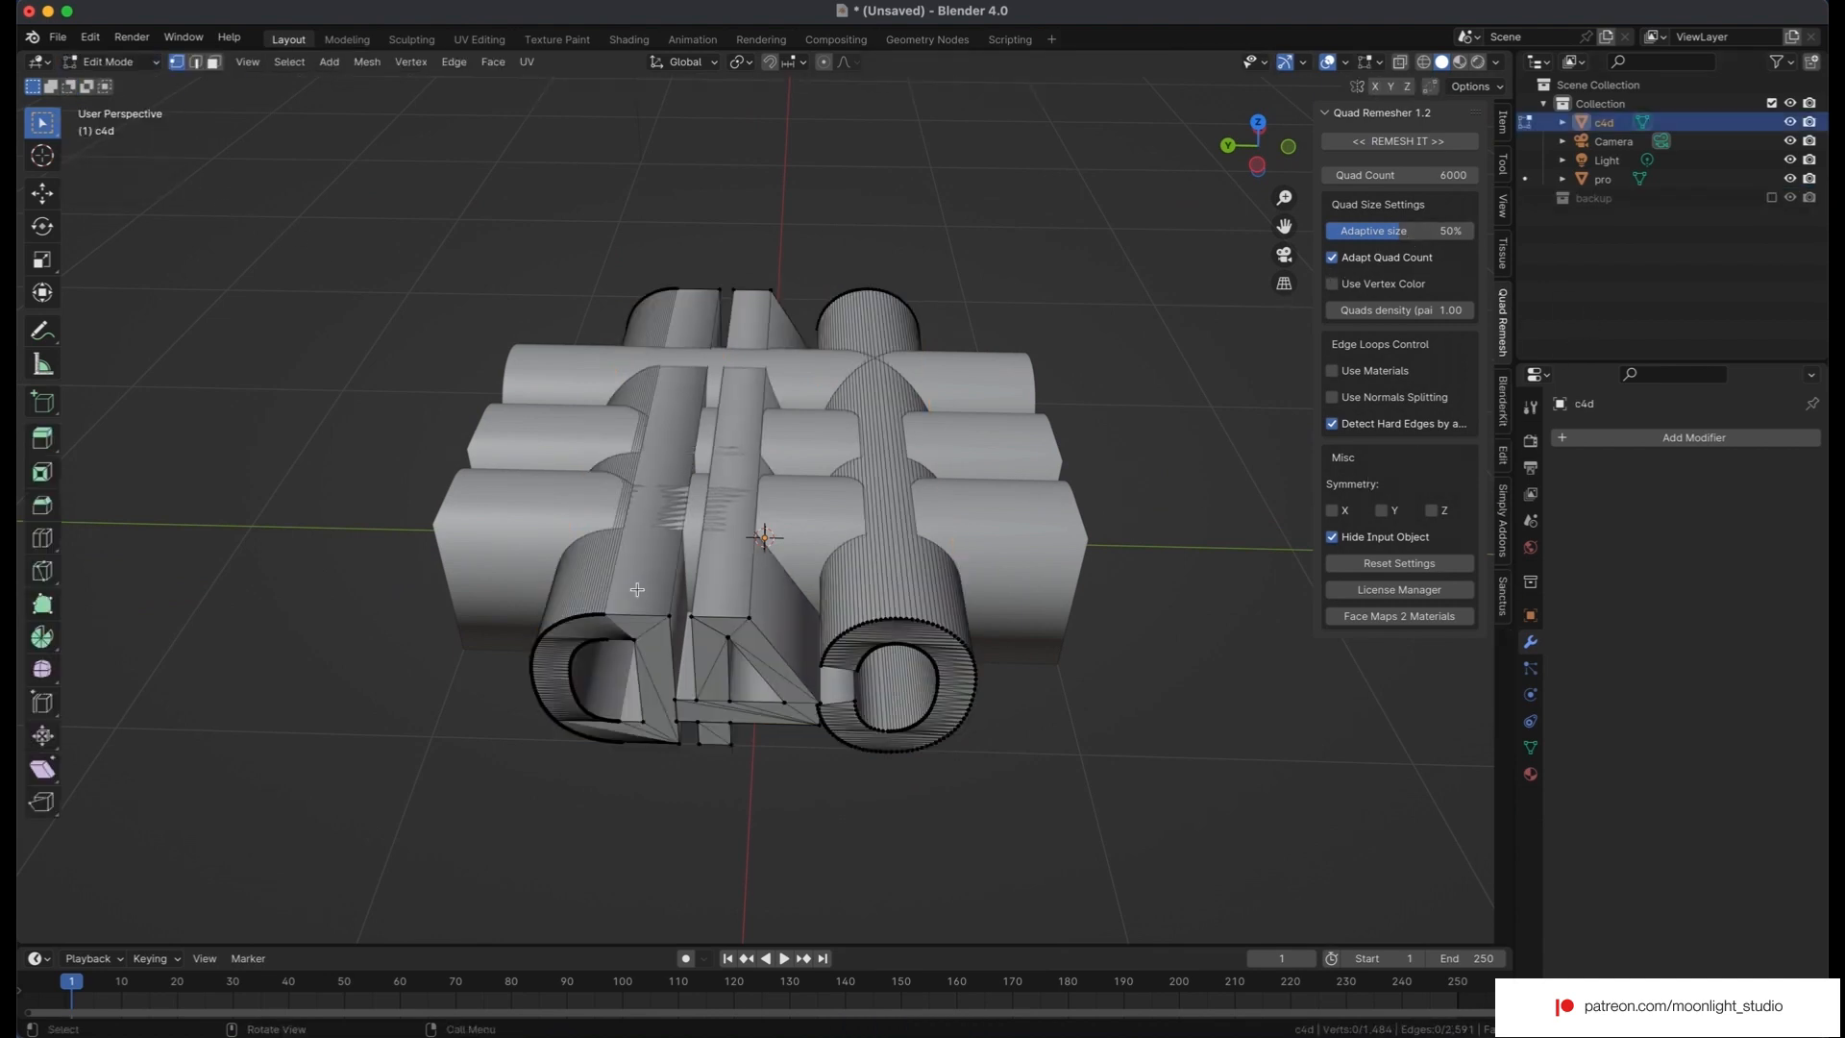
key("a")
key("m")
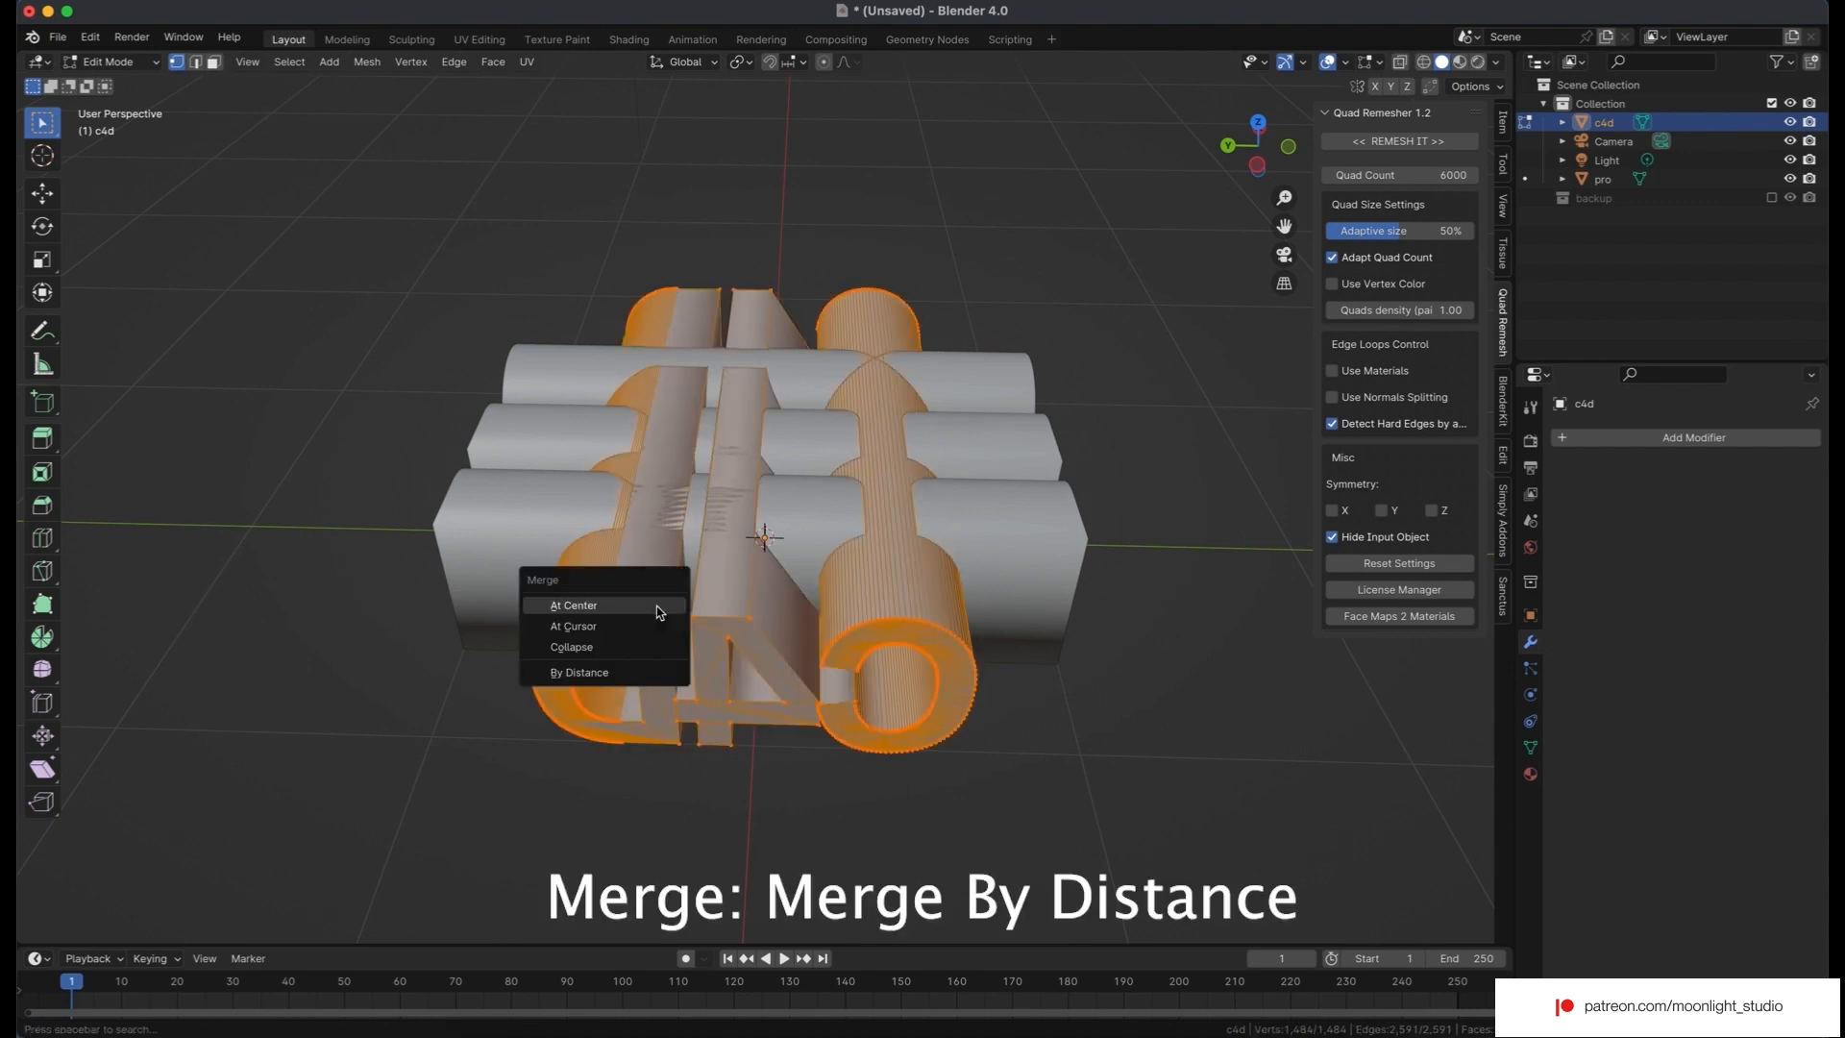
left_click(629, 678)
left_click(119, 931)
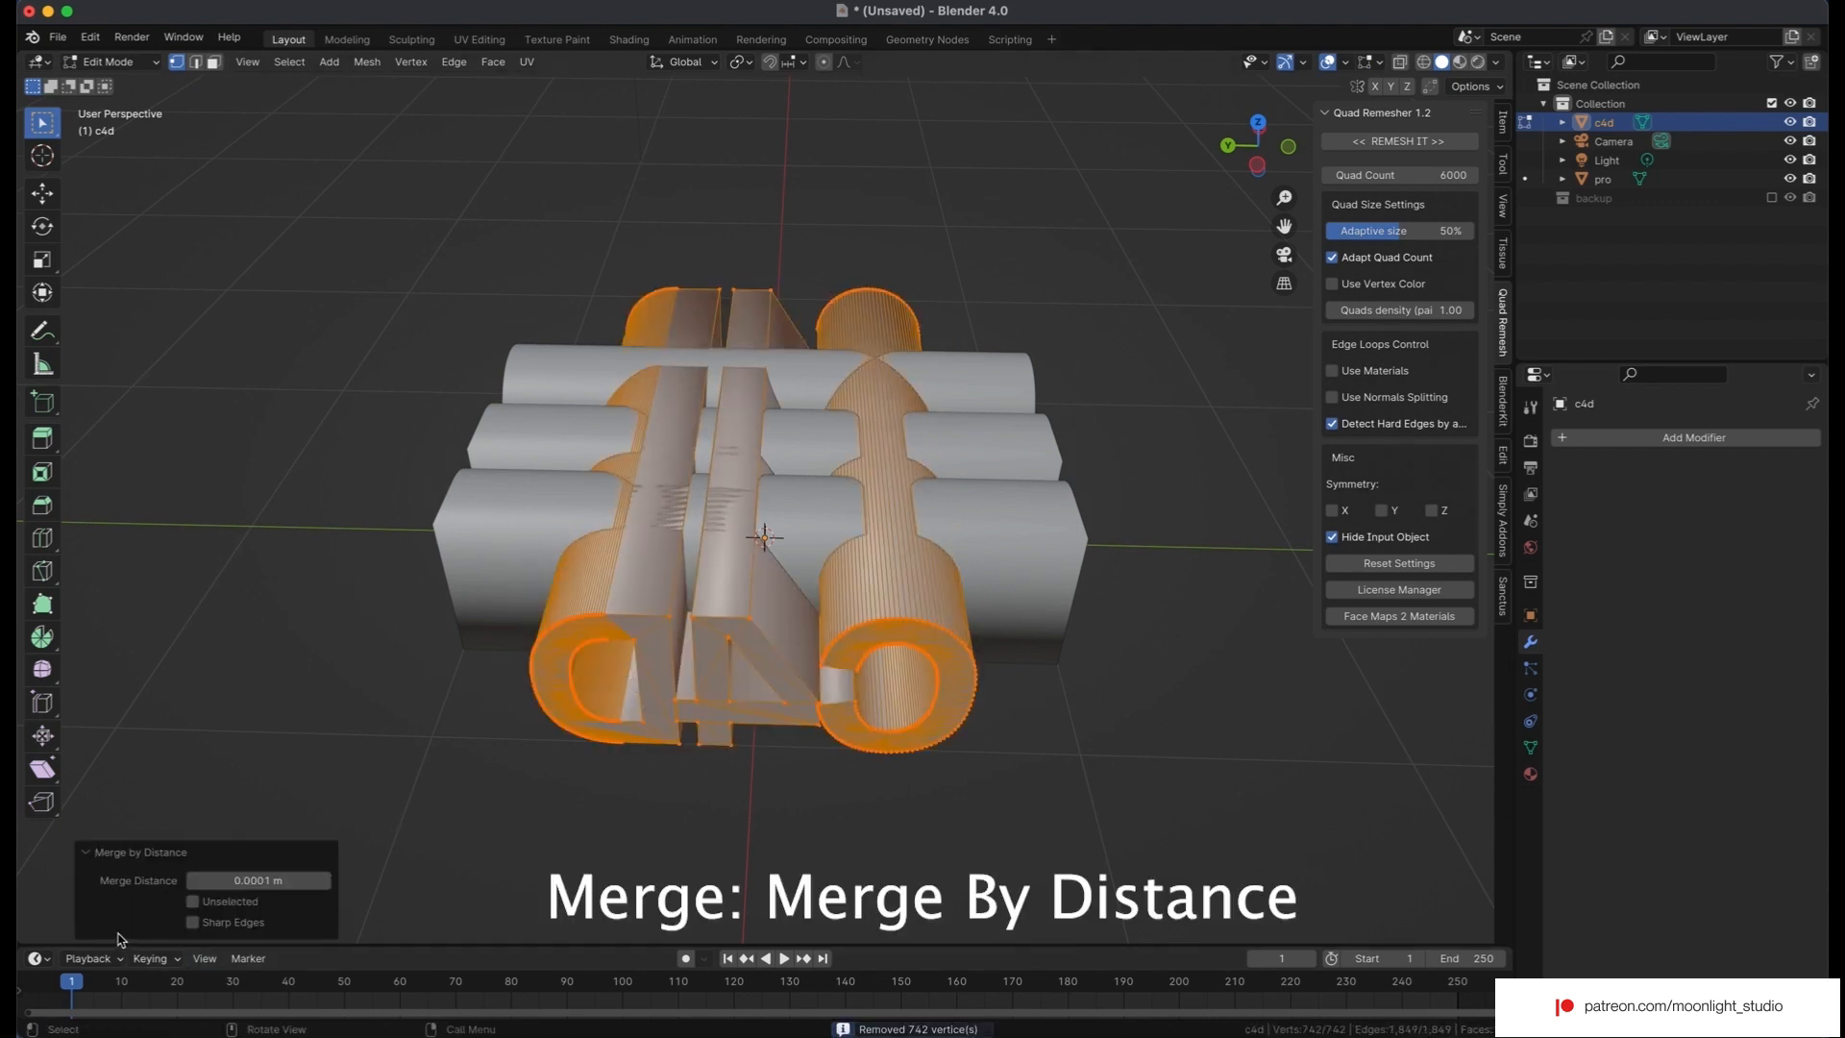
left_click(192, 881)
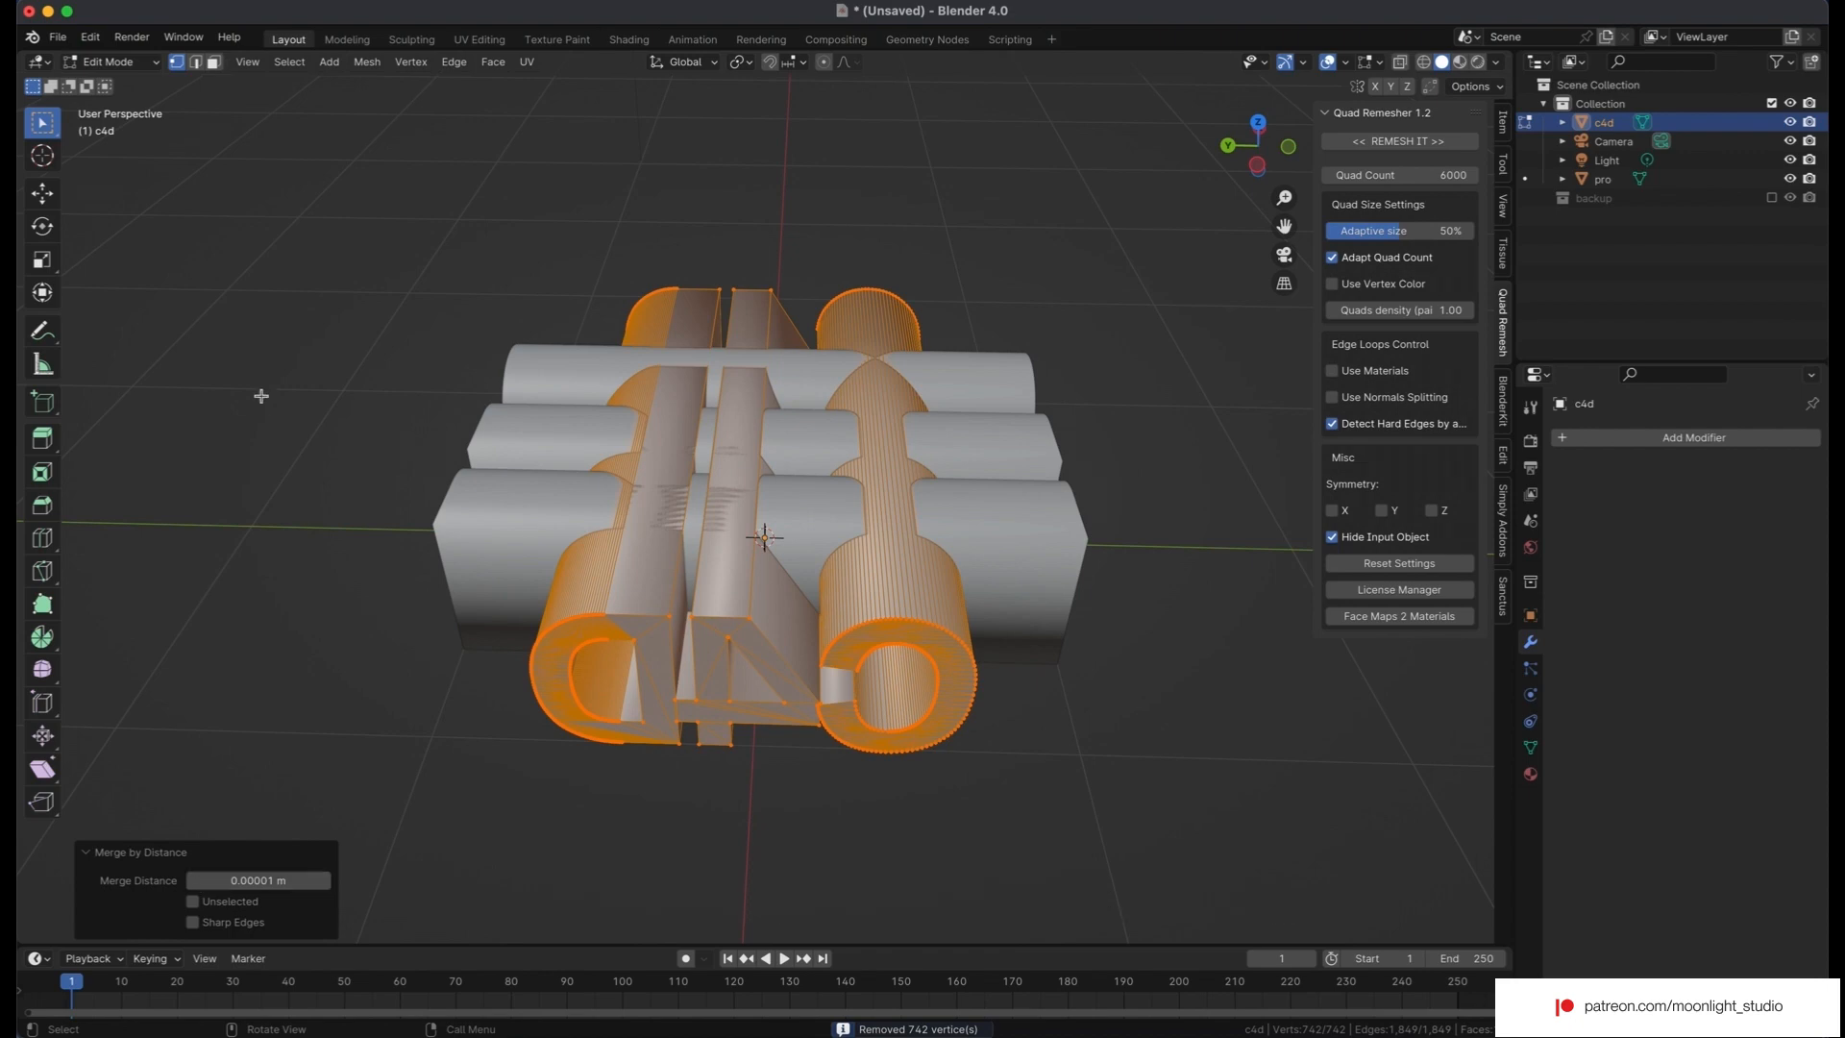
left_click(109, 62)
left_click(113, 77)
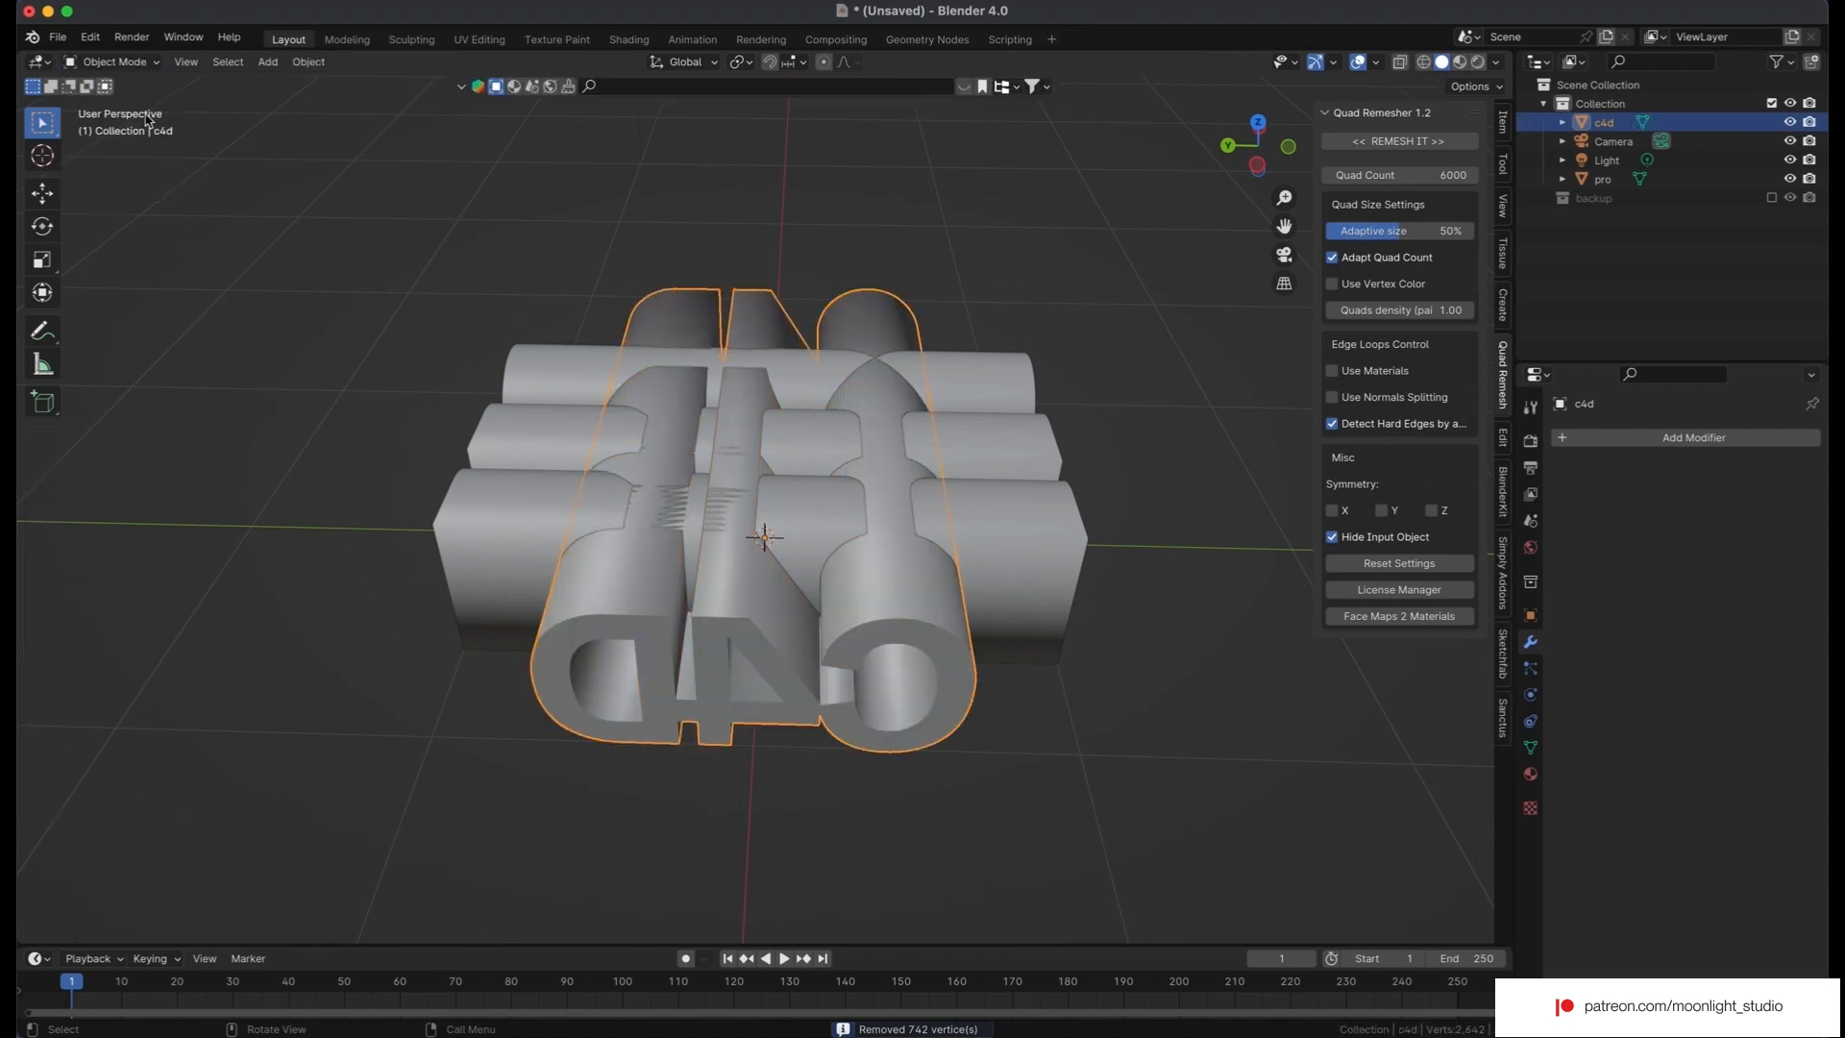
Merge all vertices of the pro mesh by distance at 0.00001 m, and return to Object Mode.
left_click(443, 493)
middle_click_drag(443, 494, 413, 475)
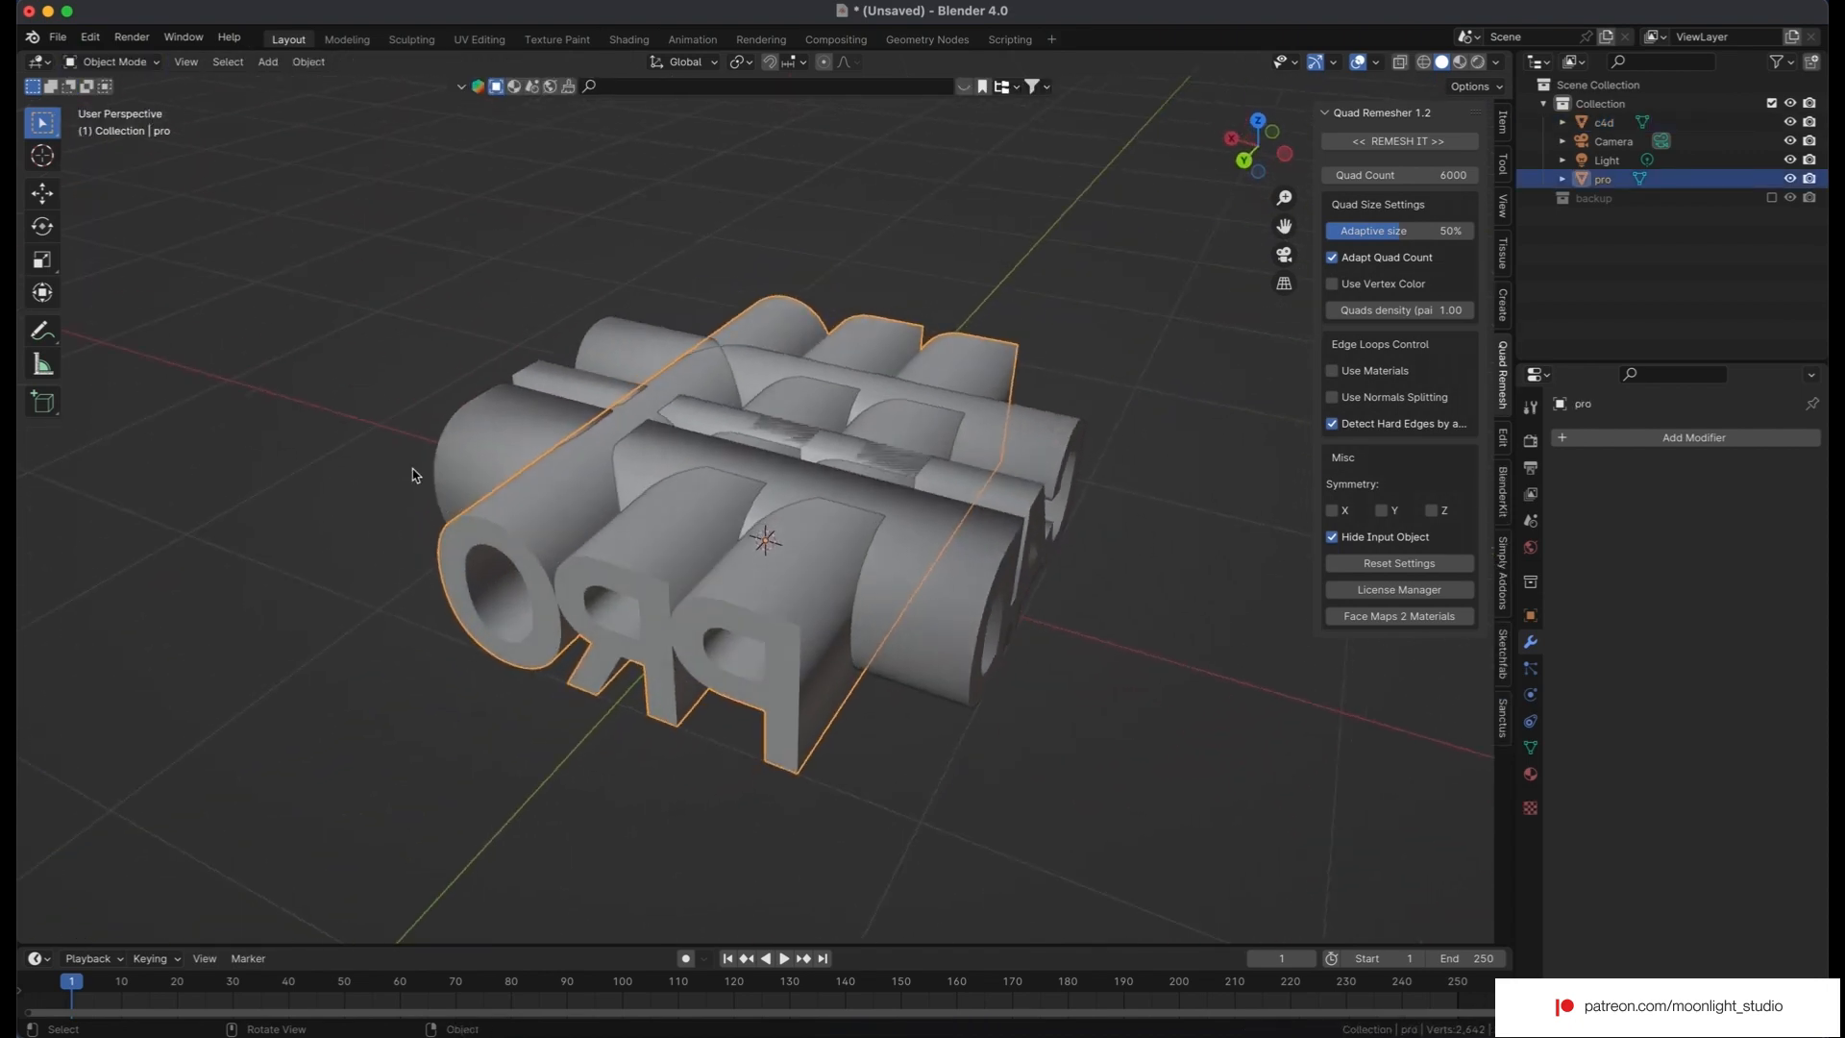
left_click(109, 63)
left_click(113, 98)
key("a")
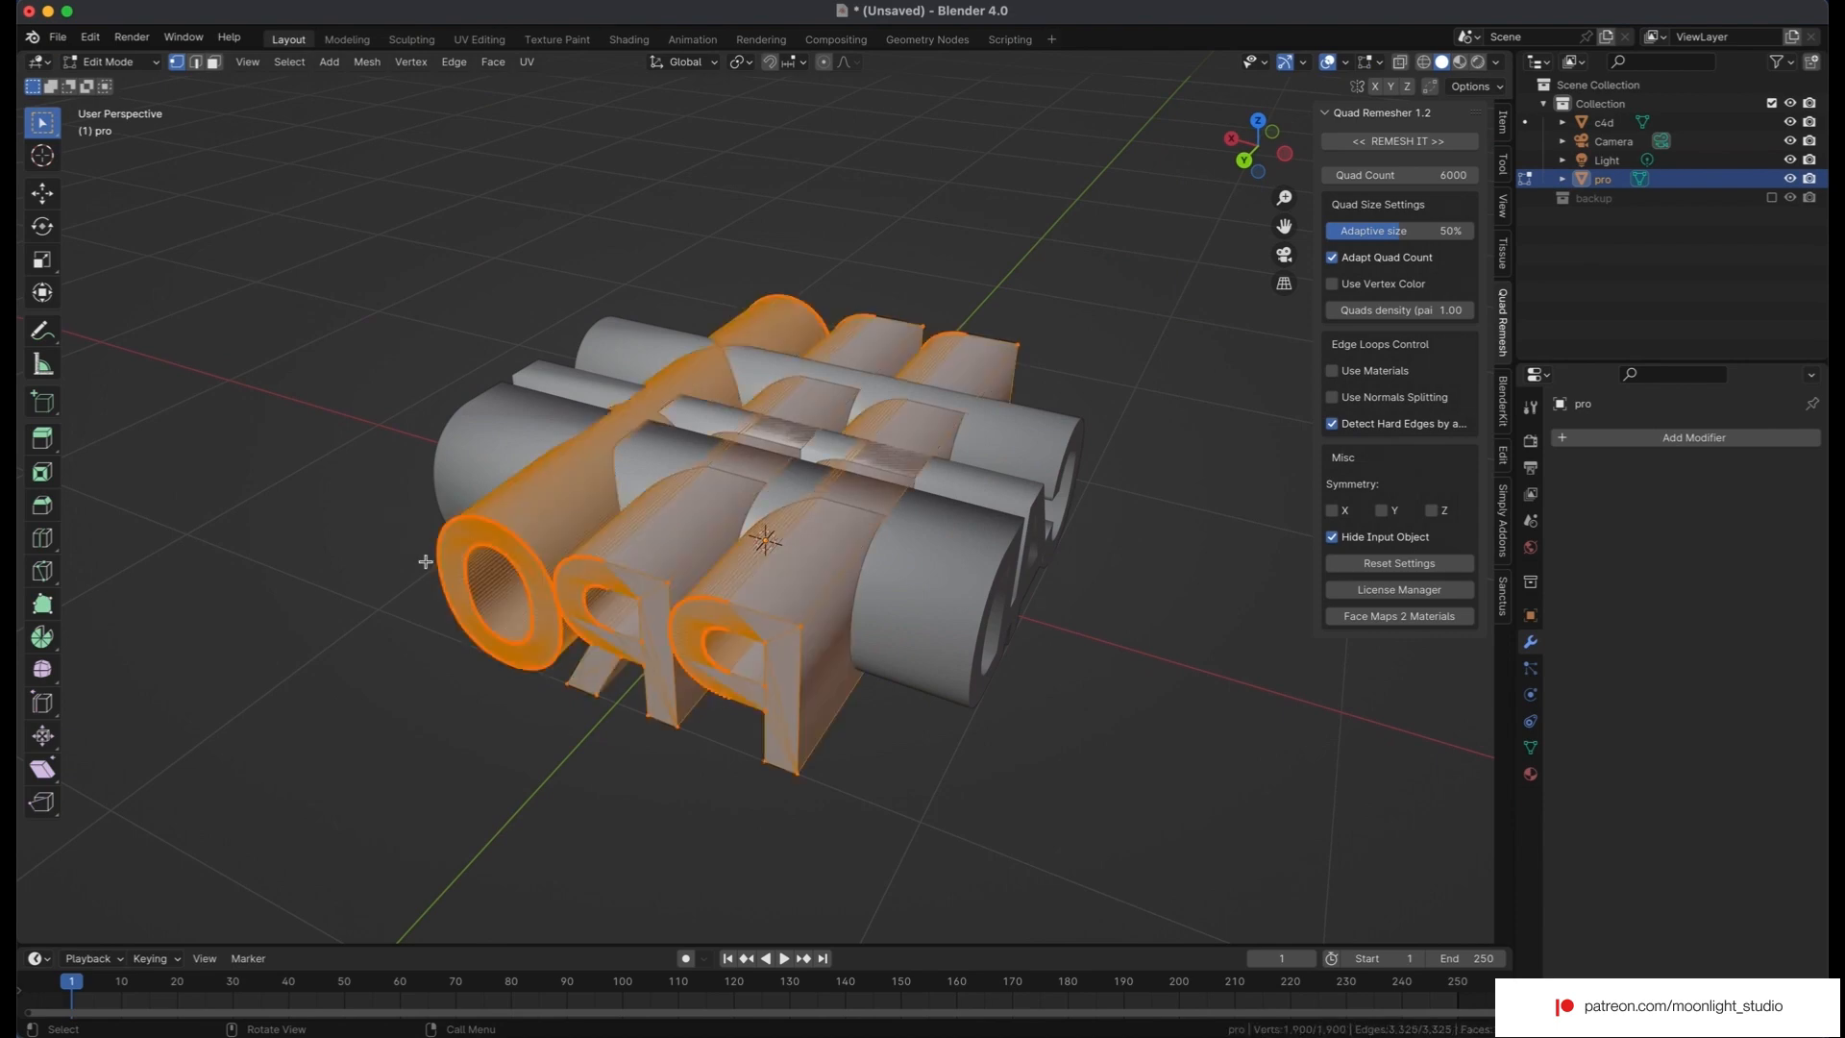
key("m")
left_click(420, 563)
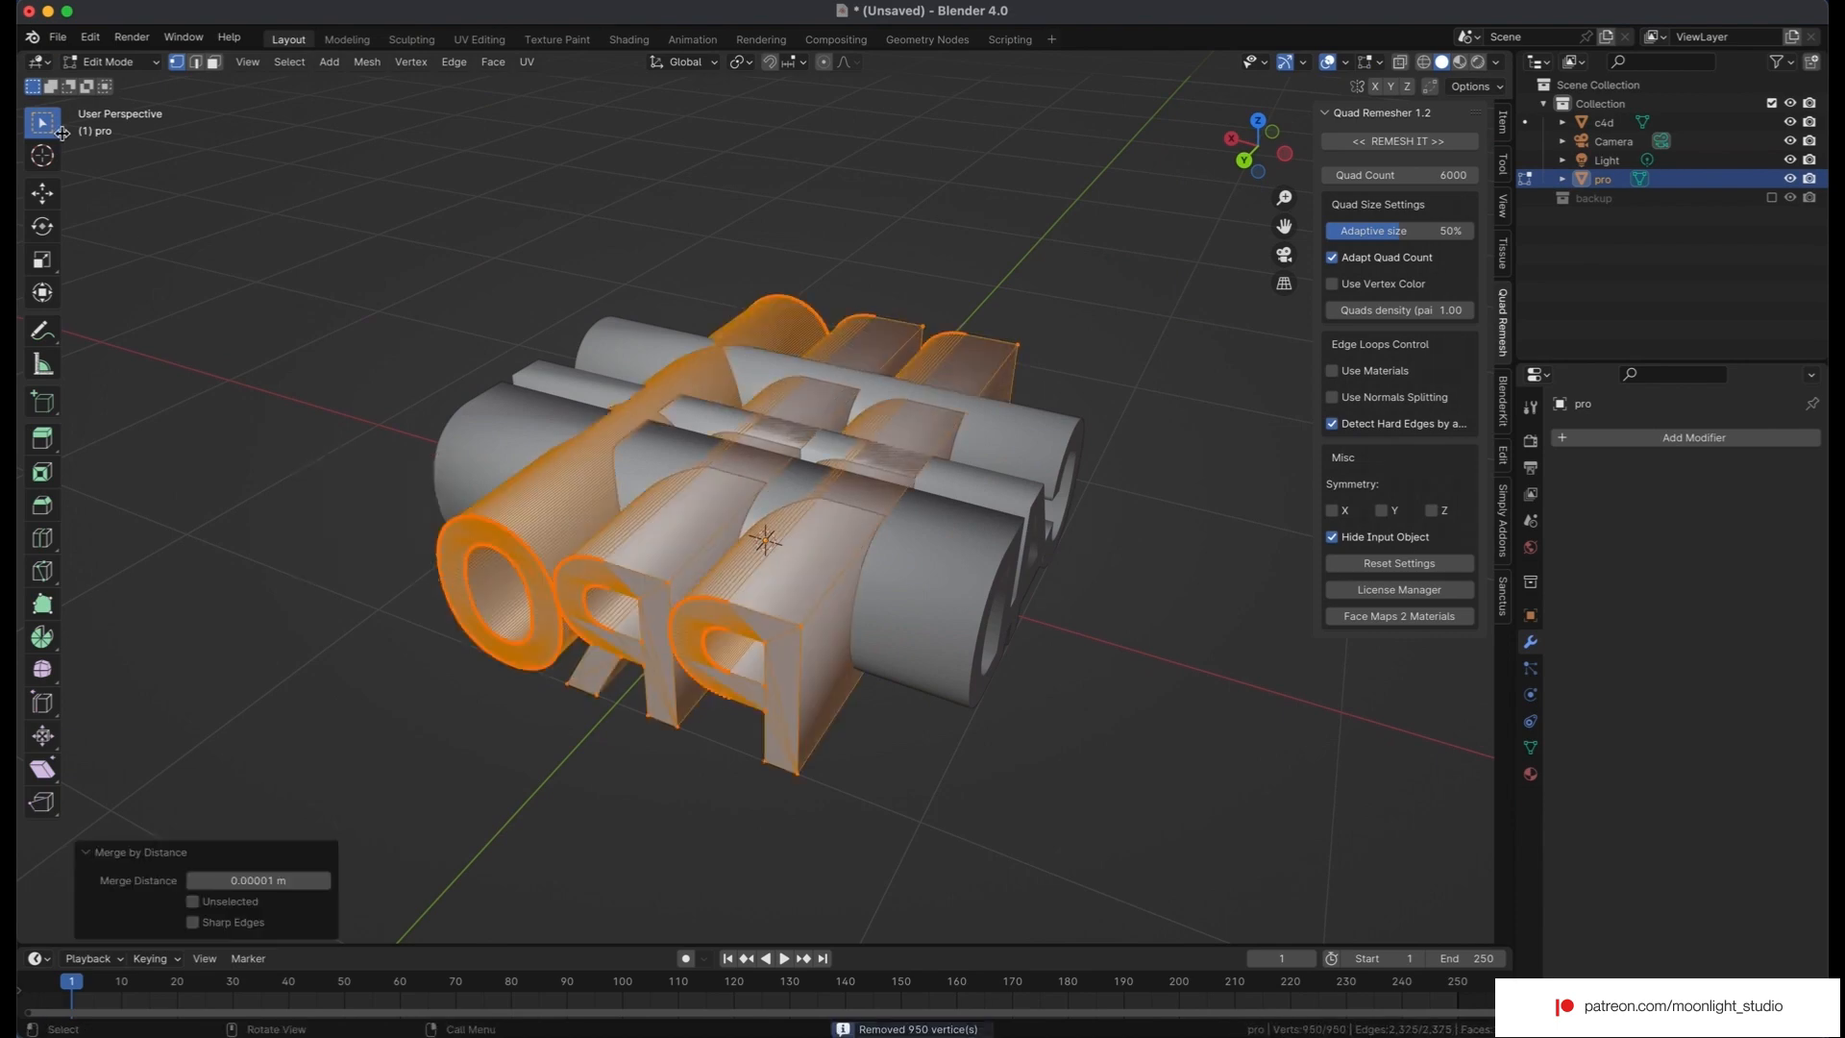
left_click(95, 61)
left_click(102, 83)
Select the c4d mesh in the viewport.
middle_click_drag(798, 386, 666, 342)
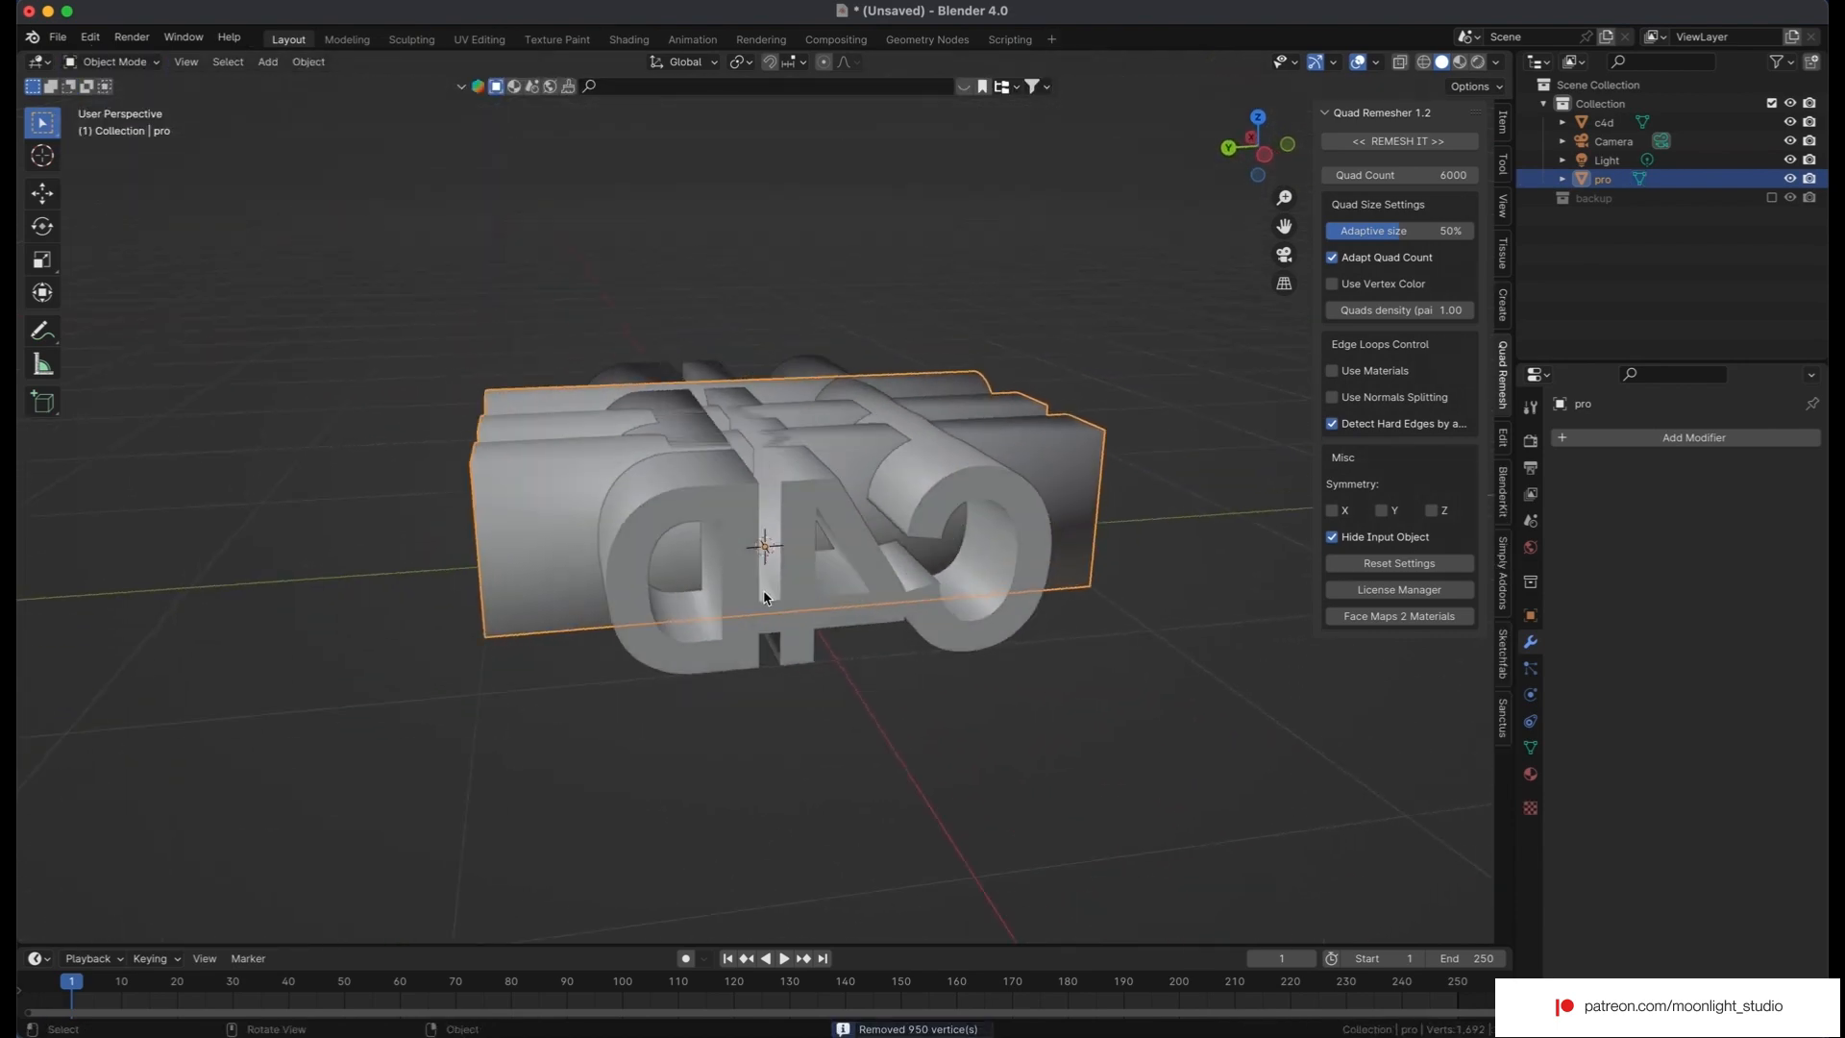
left_click(764, 597)
middle_click_drag(764, 597, 721, 673)
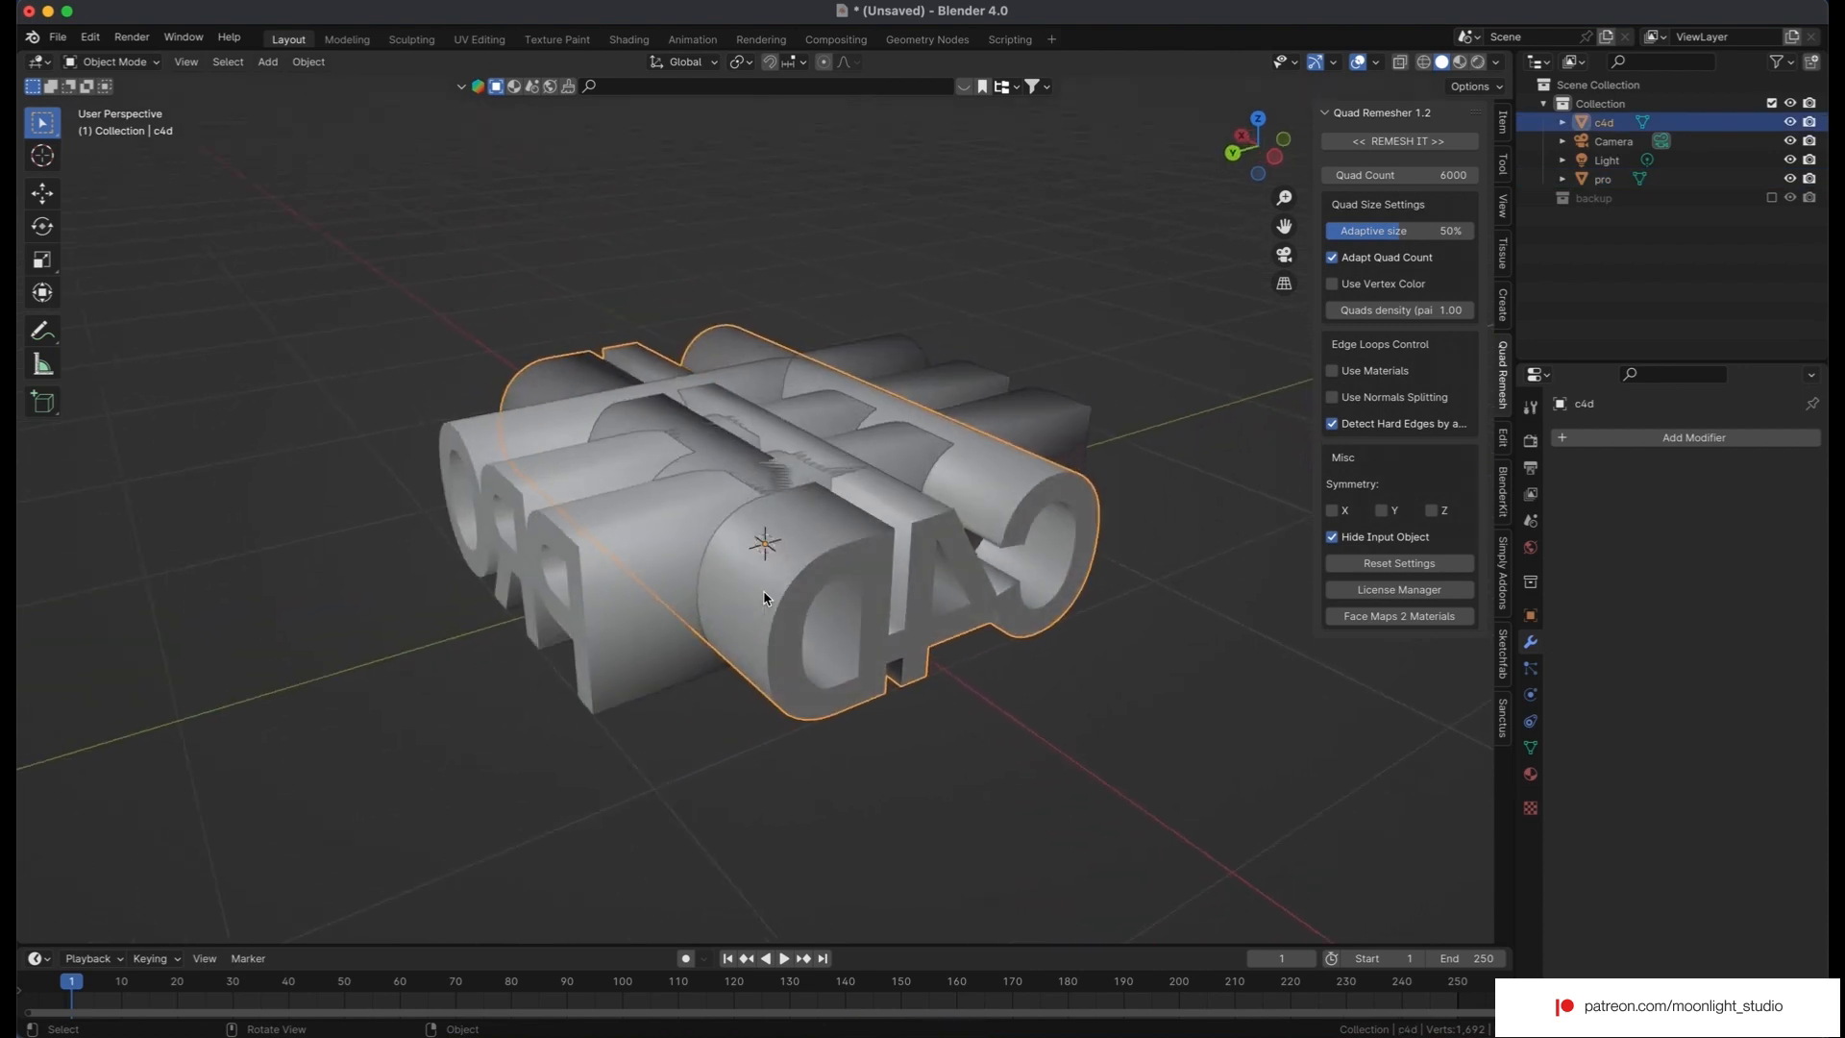
left_click(1634, 439)
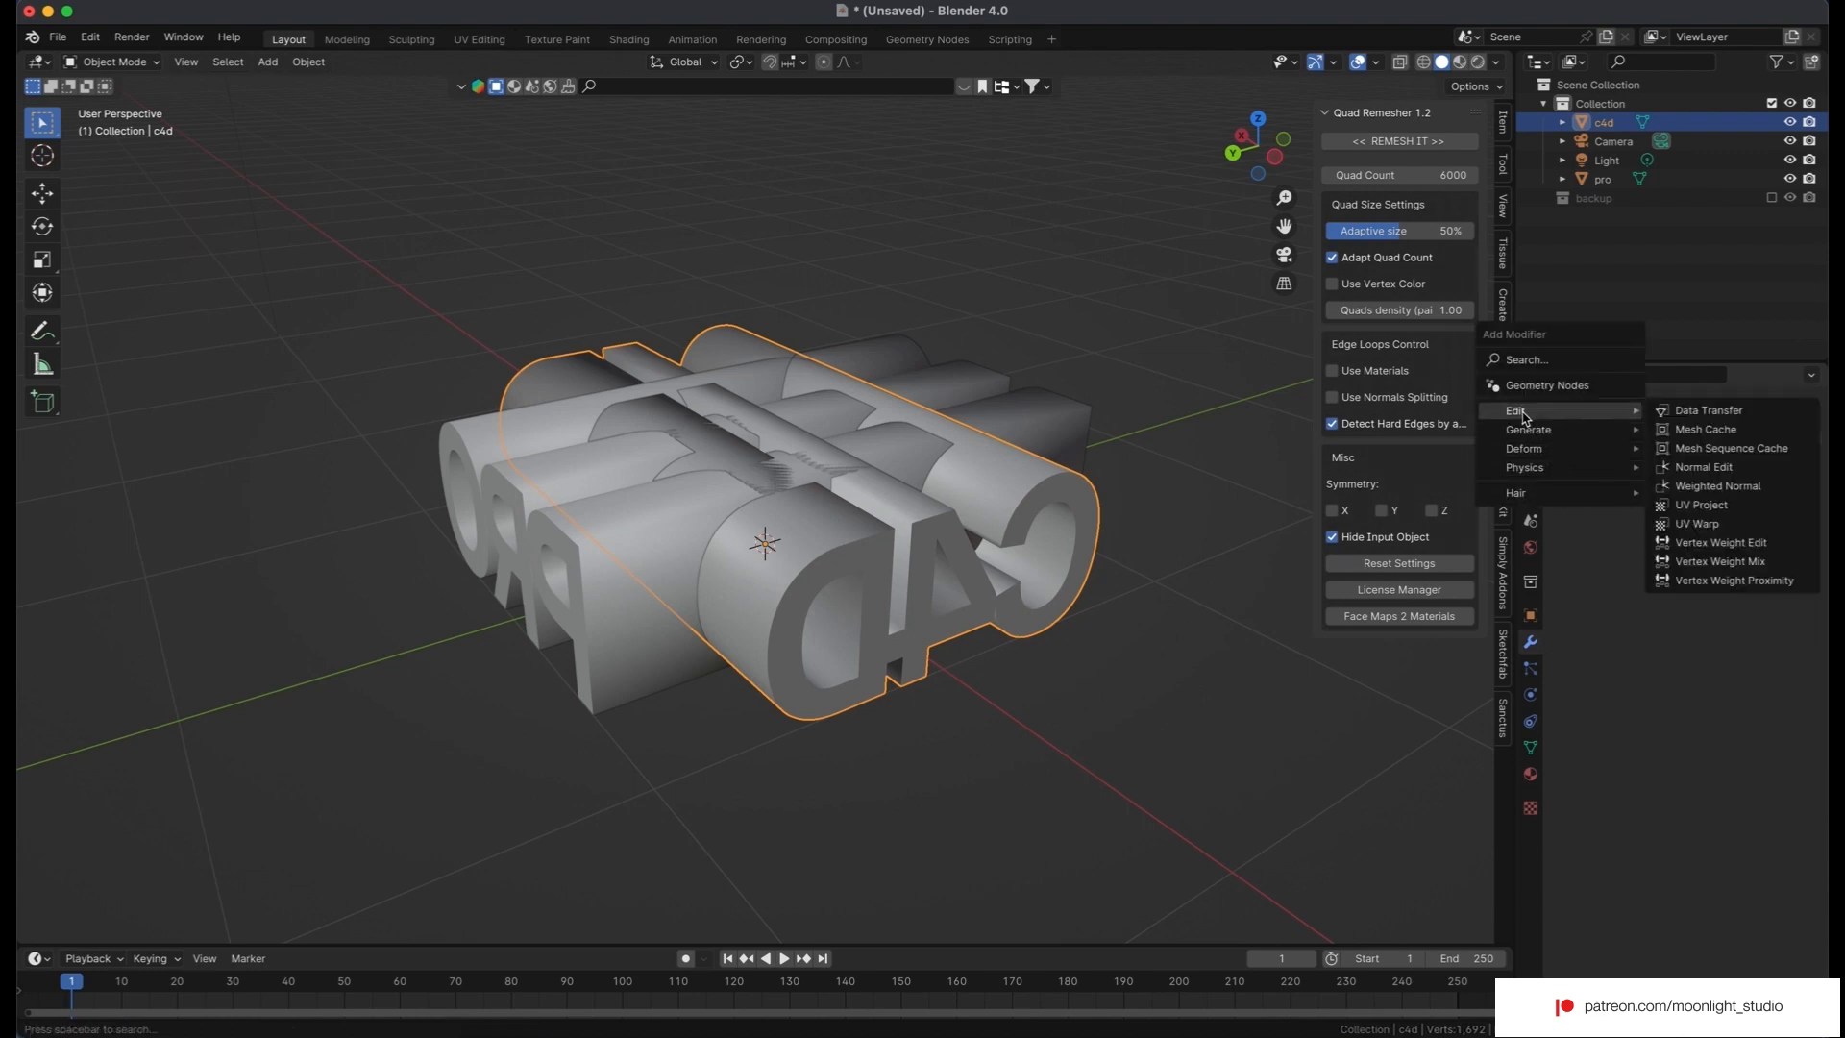
mouse_move(1541, 447)
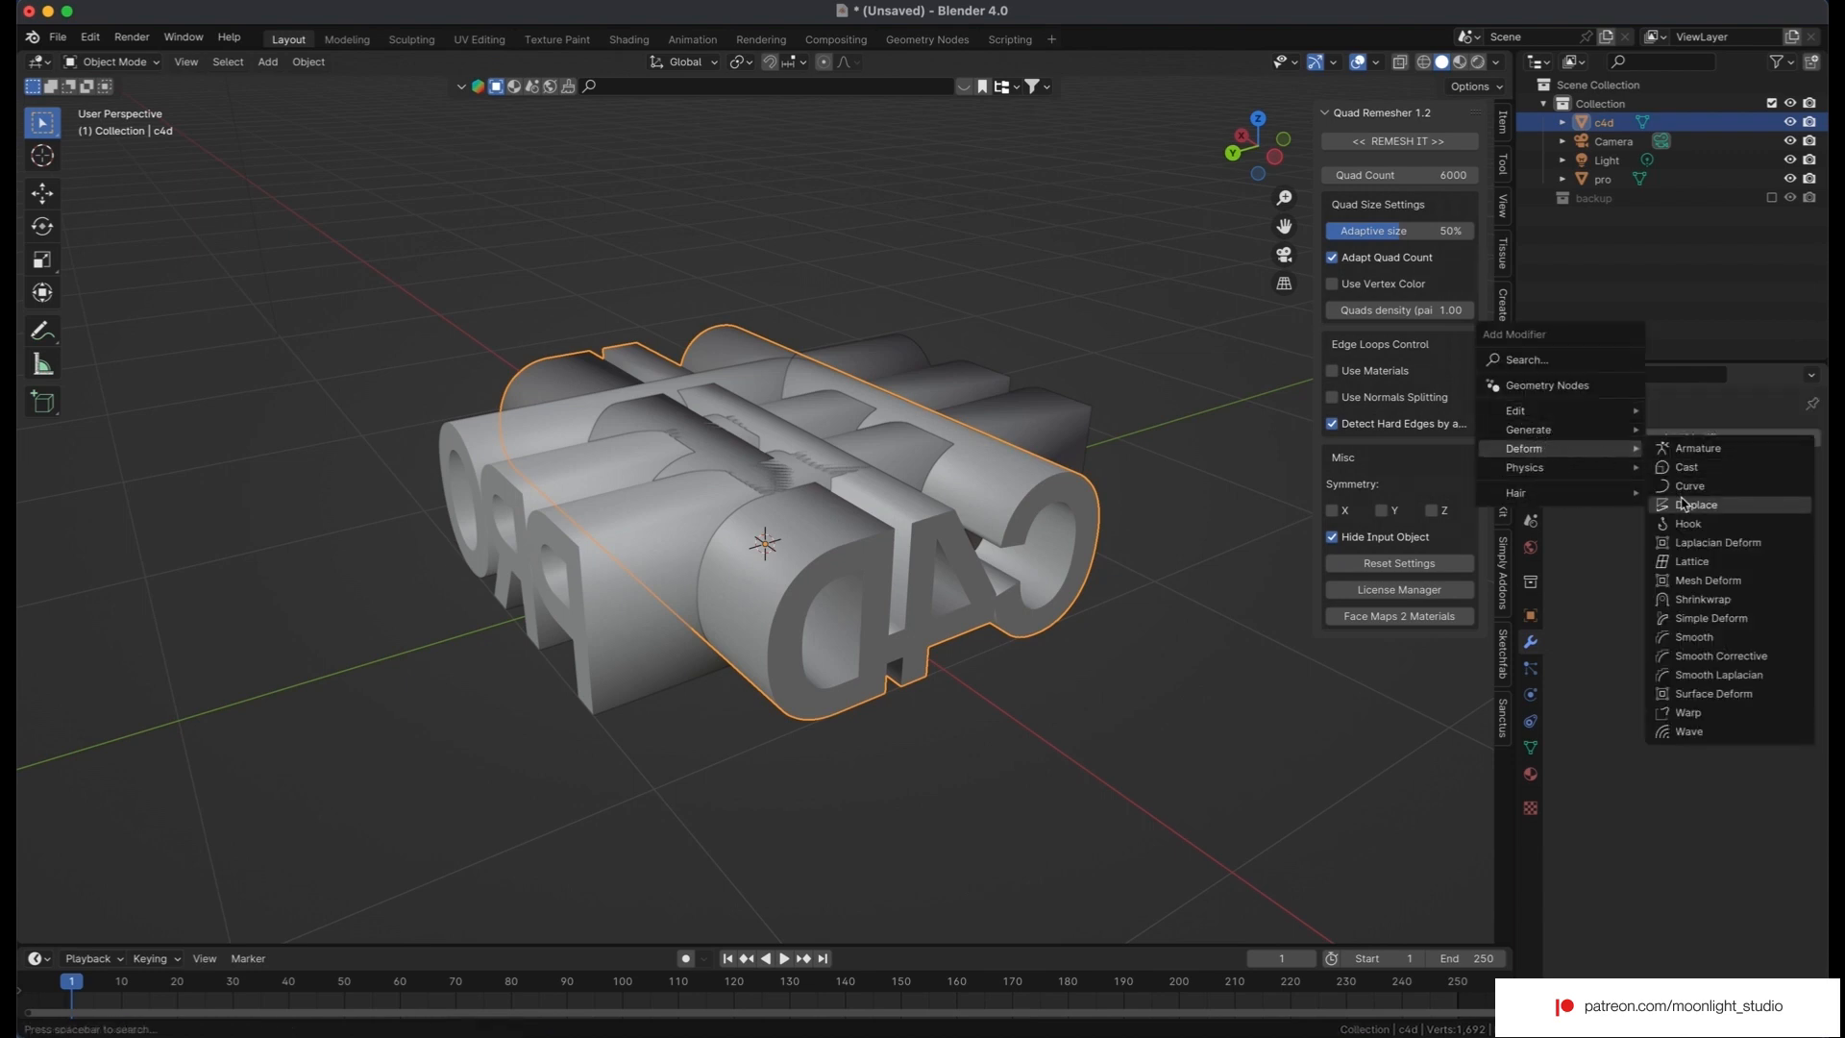
left_click(662, 590)
left_click(977, 604)
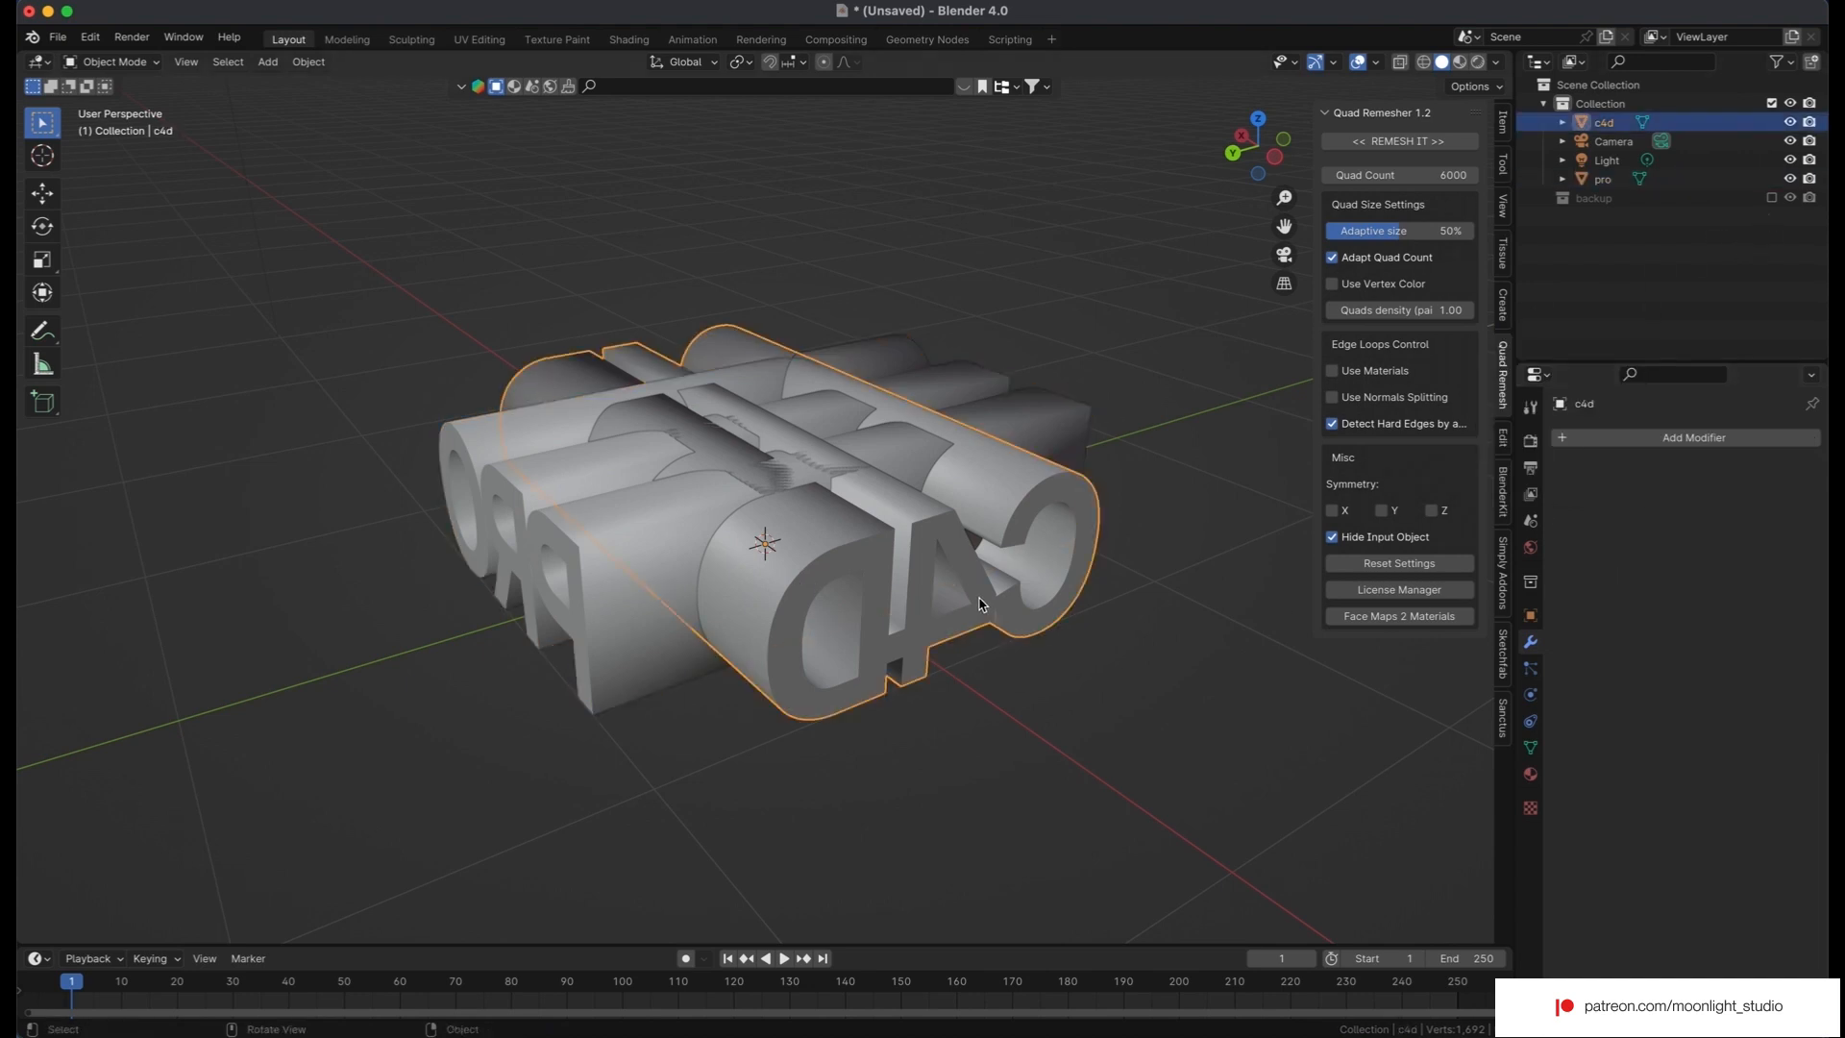
Try remeshing the merged c4d mesh with Quad Remesher, inspect the resulting surface, and undo the remesh.
middle_click_drag(983, 602, 918, 620)
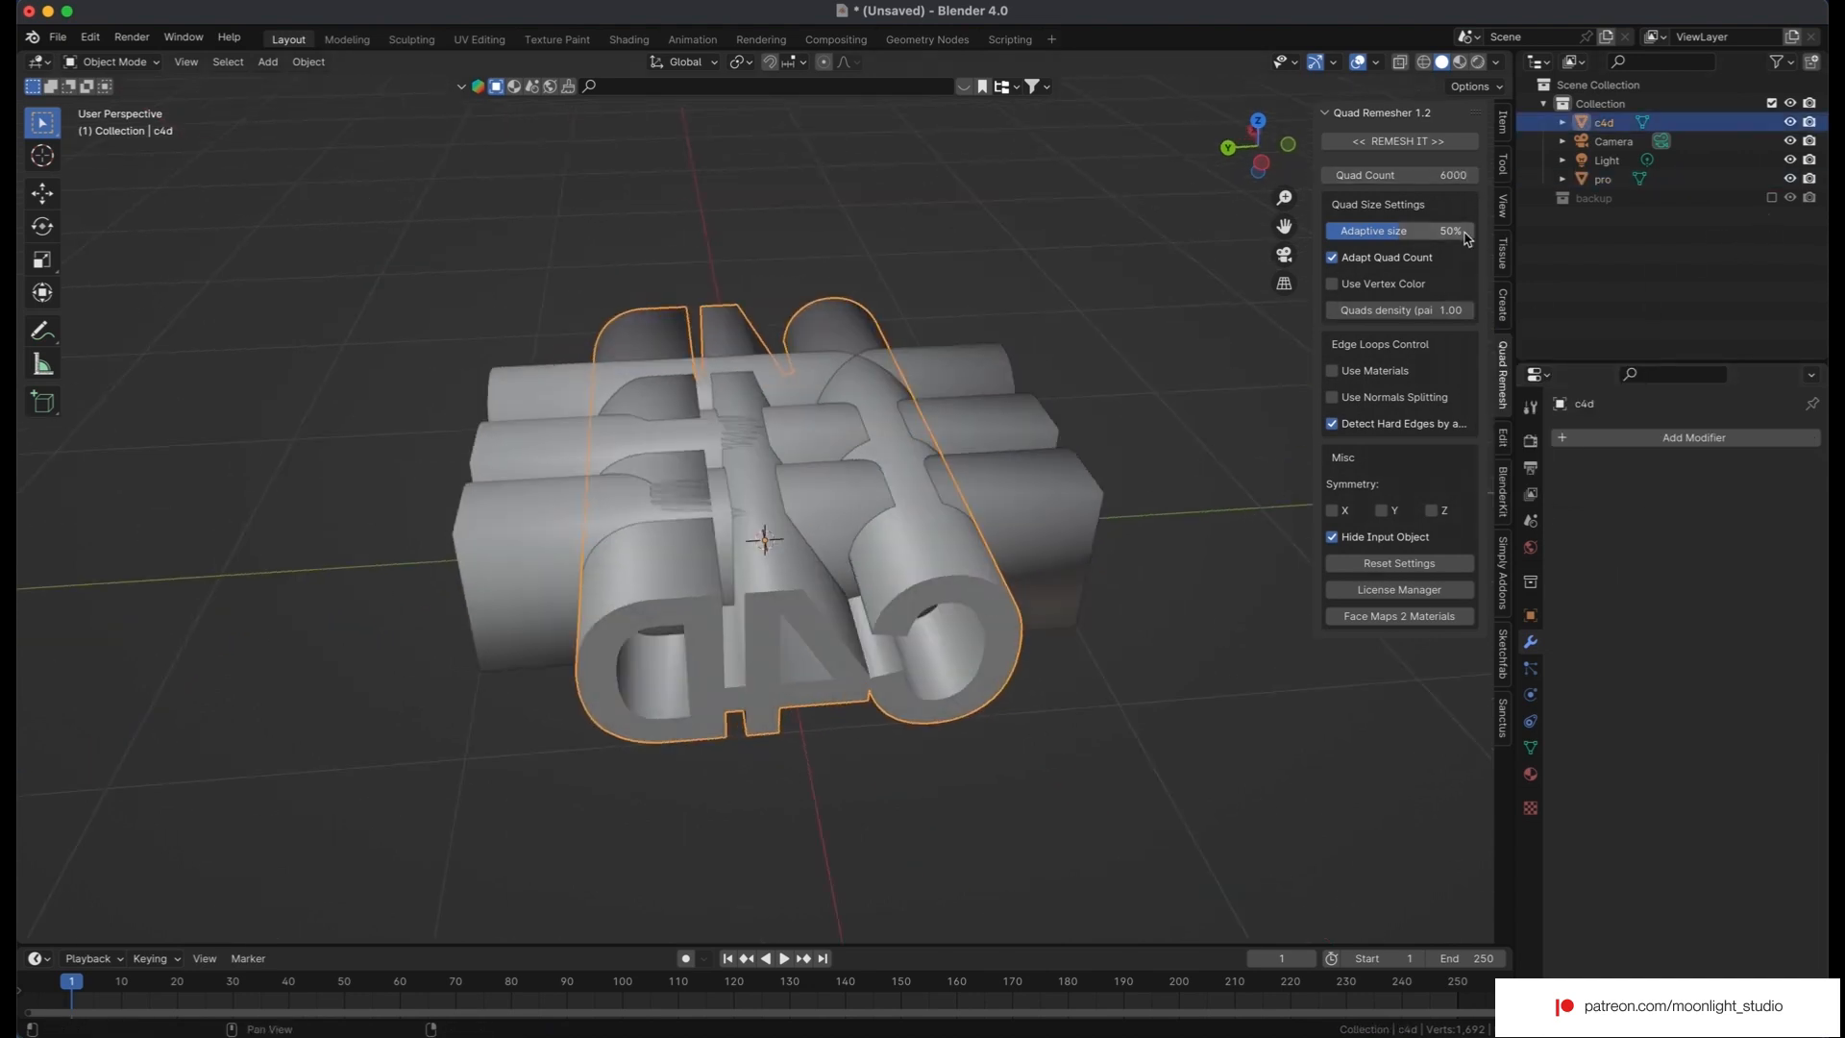
left_click(1415, 142)
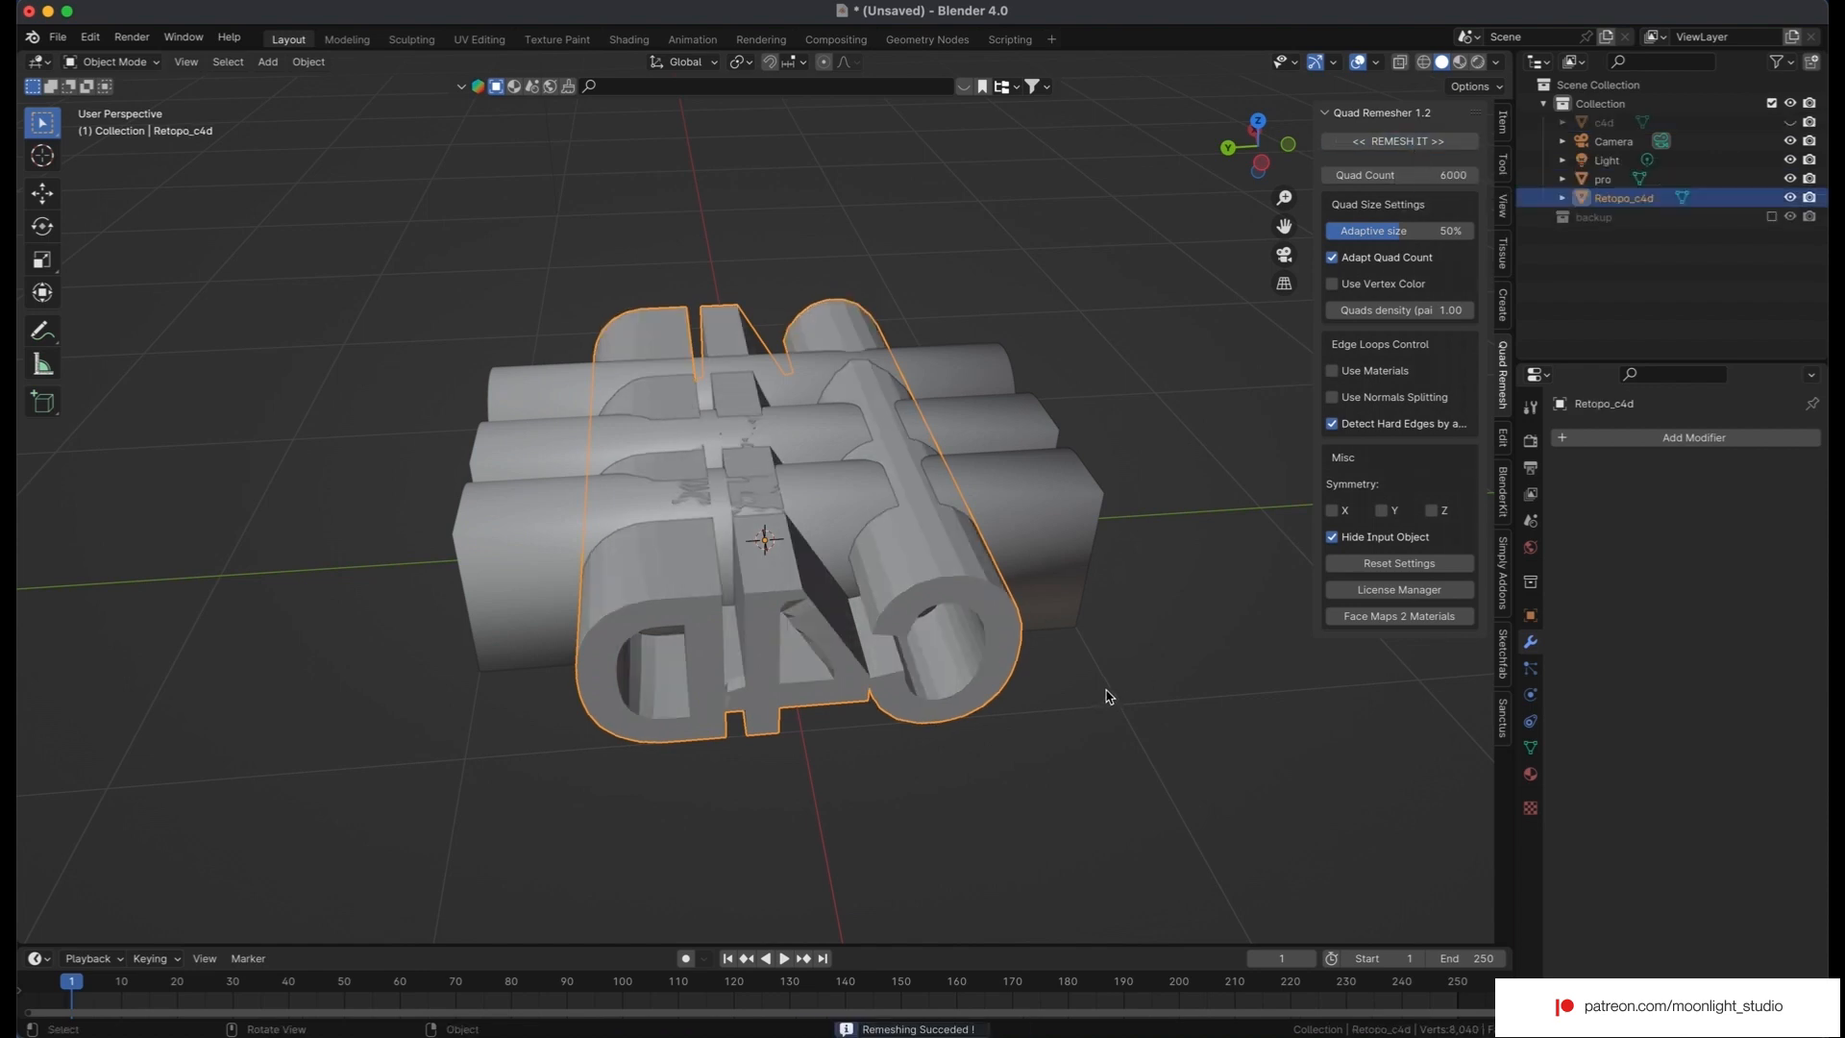
middle_click_drag(1106, 697, 1109, 693)
middle_click_drag(842, 620, 866, 618)
key("ctrl+z")
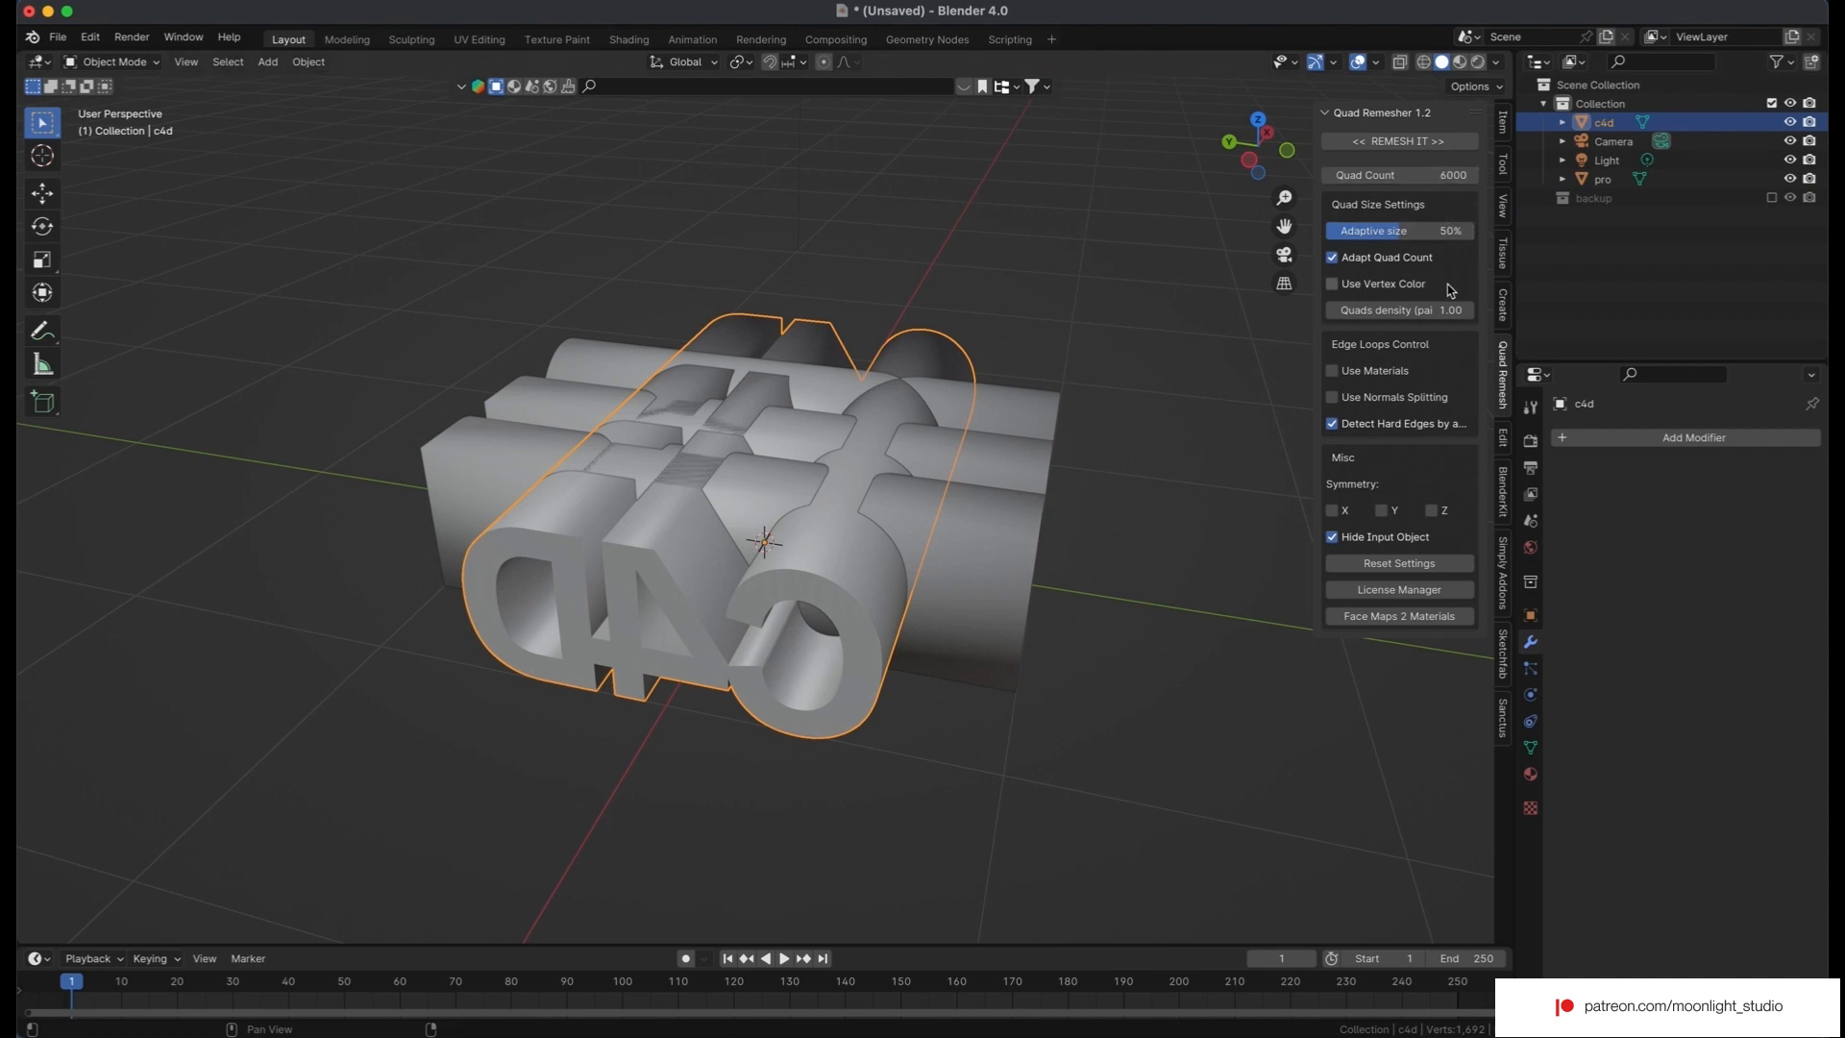
middle_click_drag(927, 564, 927, 553)
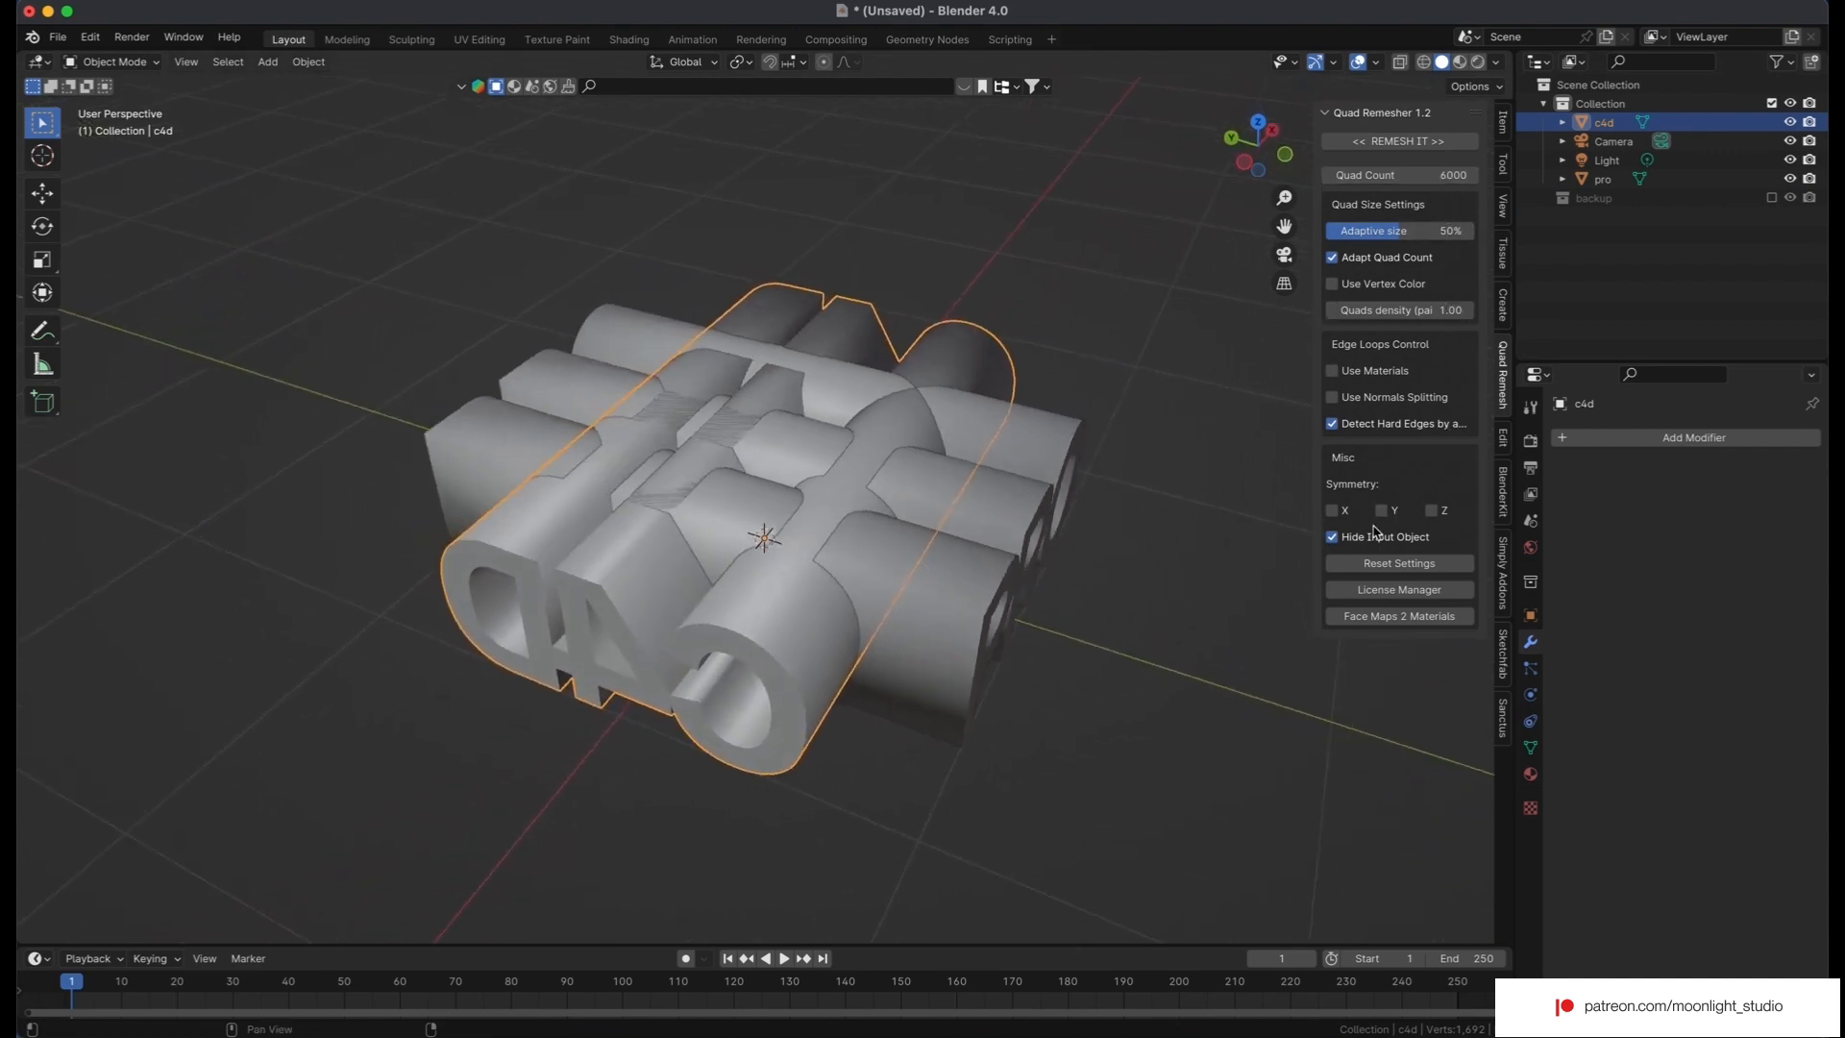
Try to quad remesh the c4d mesh with Detect Hard Edges by angle enabled.
left_click(1368, 144)
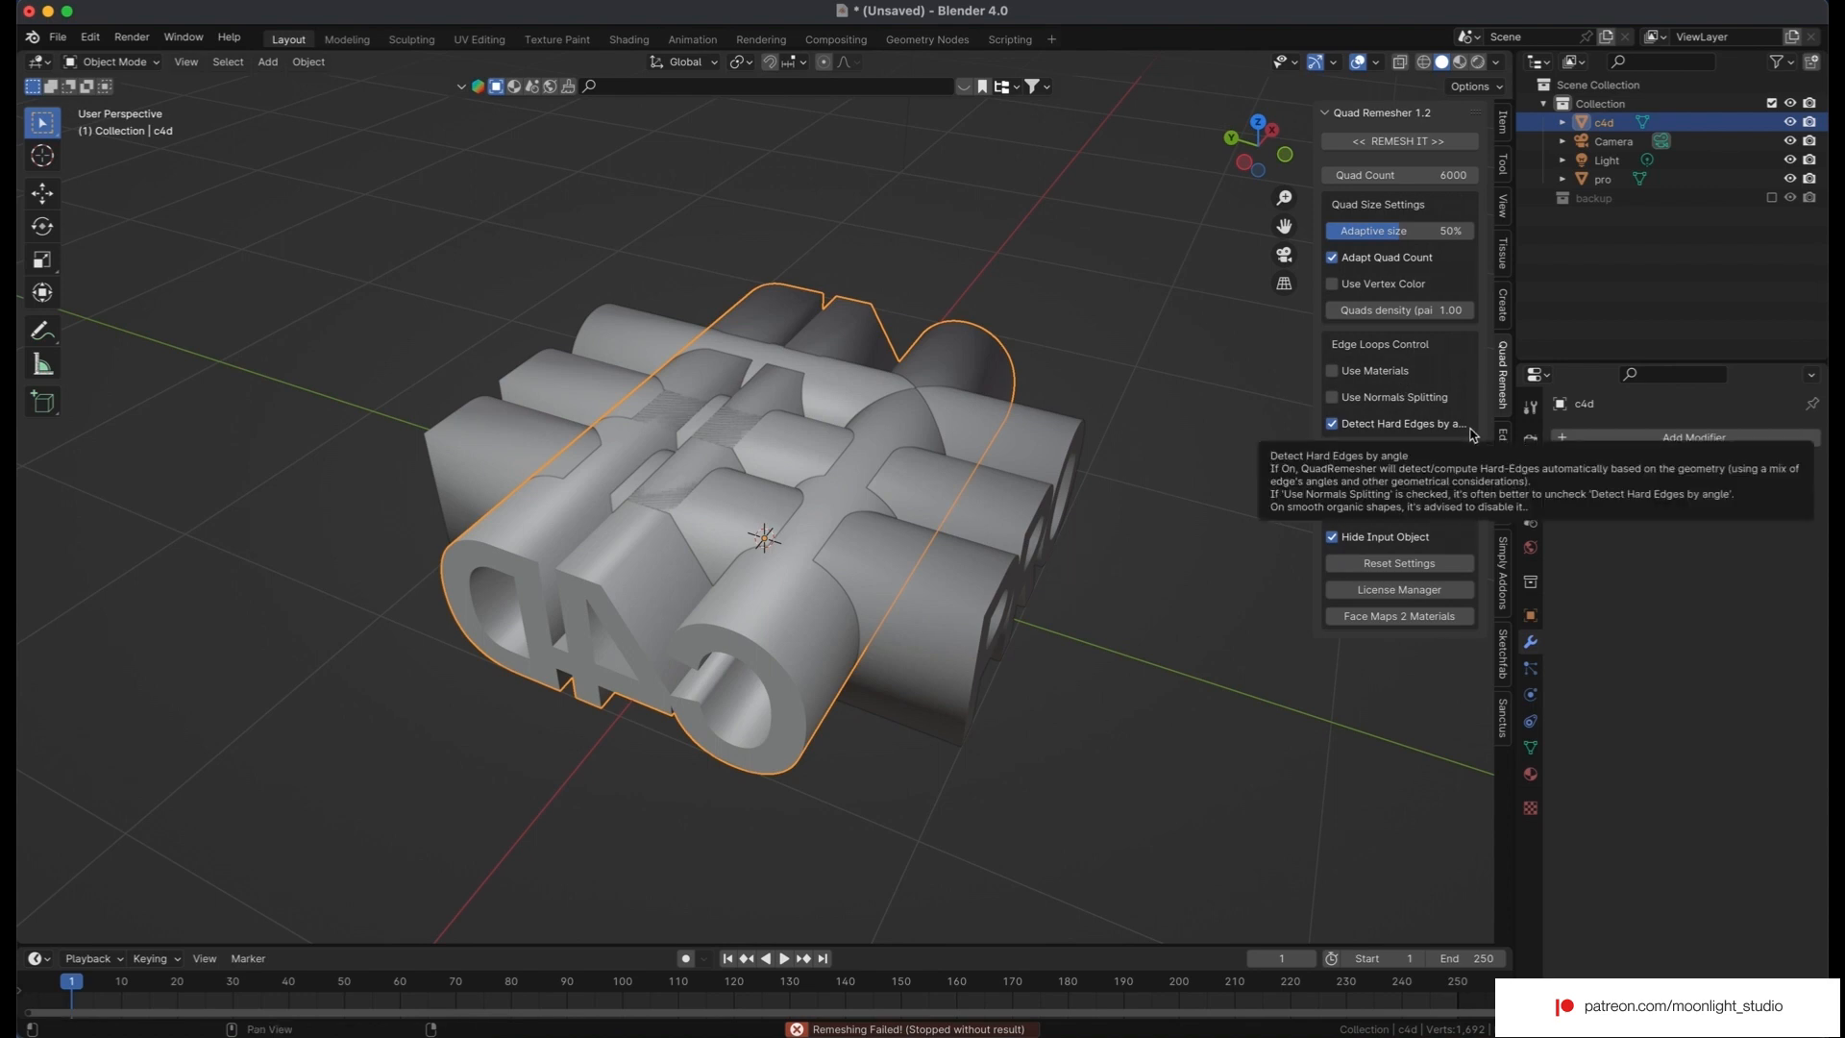
left_click(1595, 440)
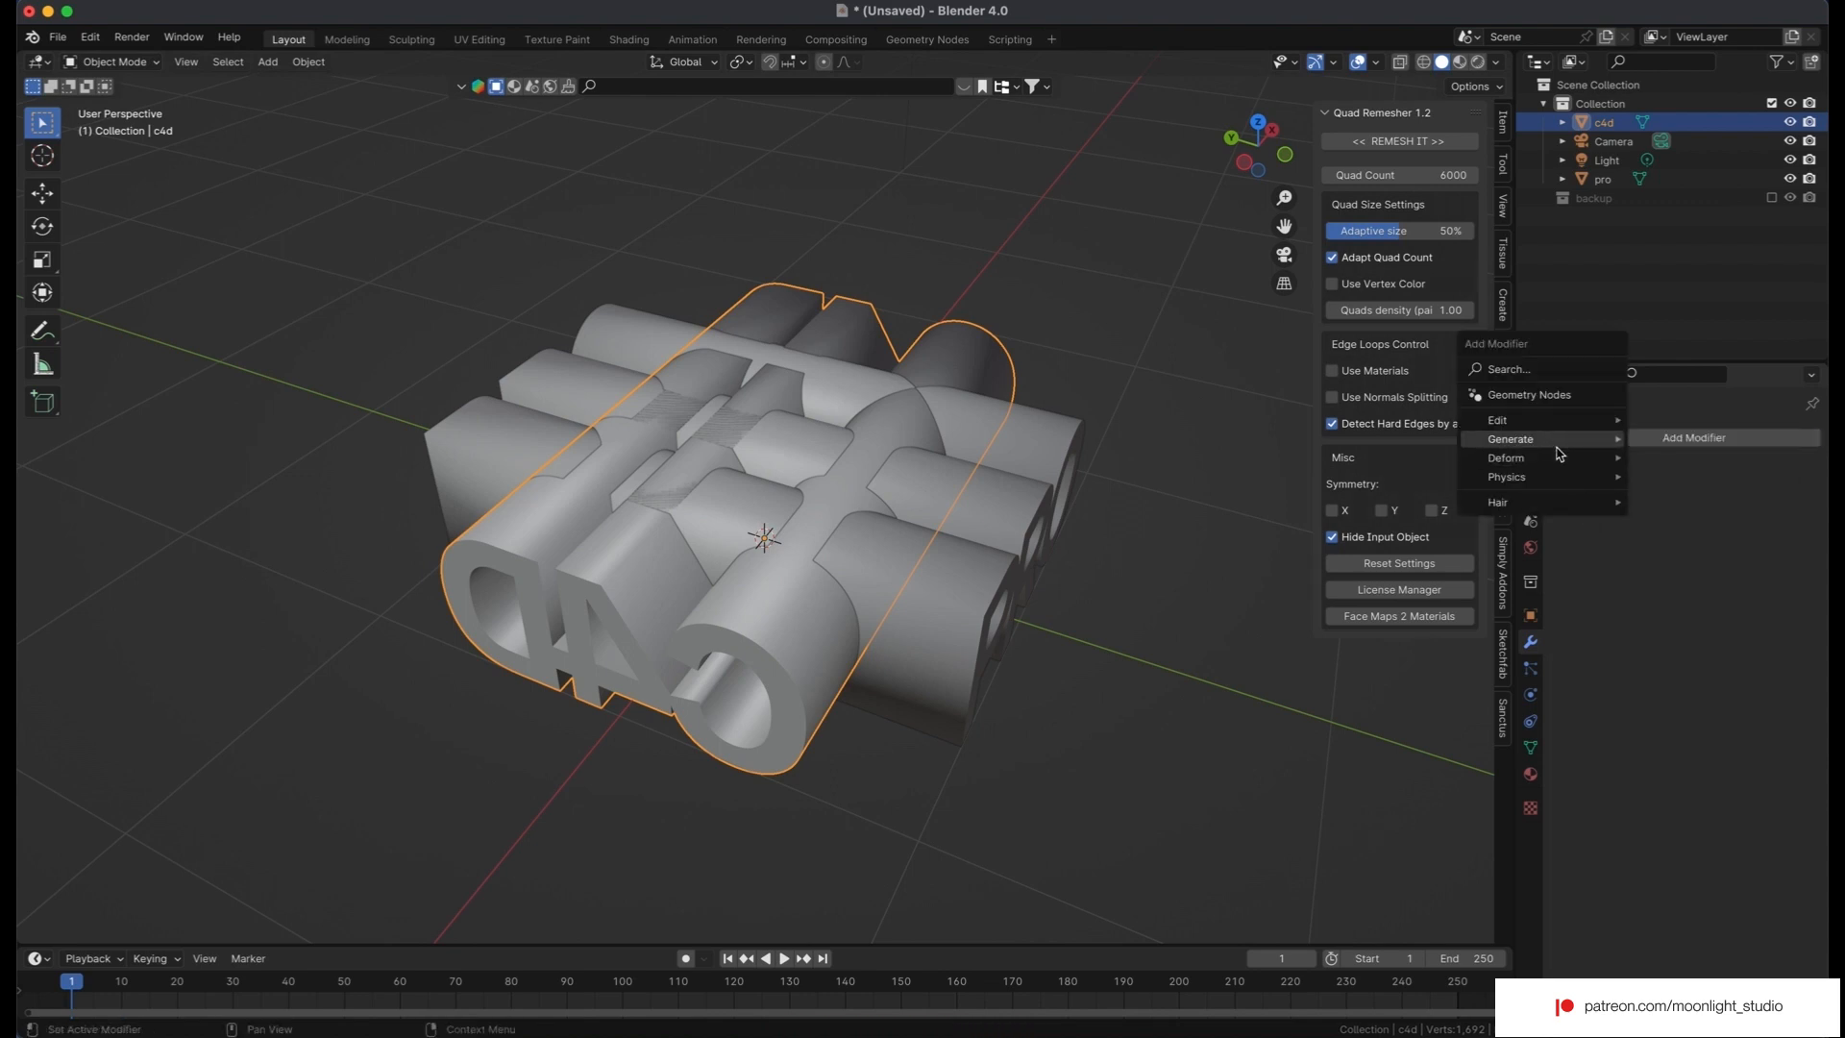
mouse_move(1562, 447)
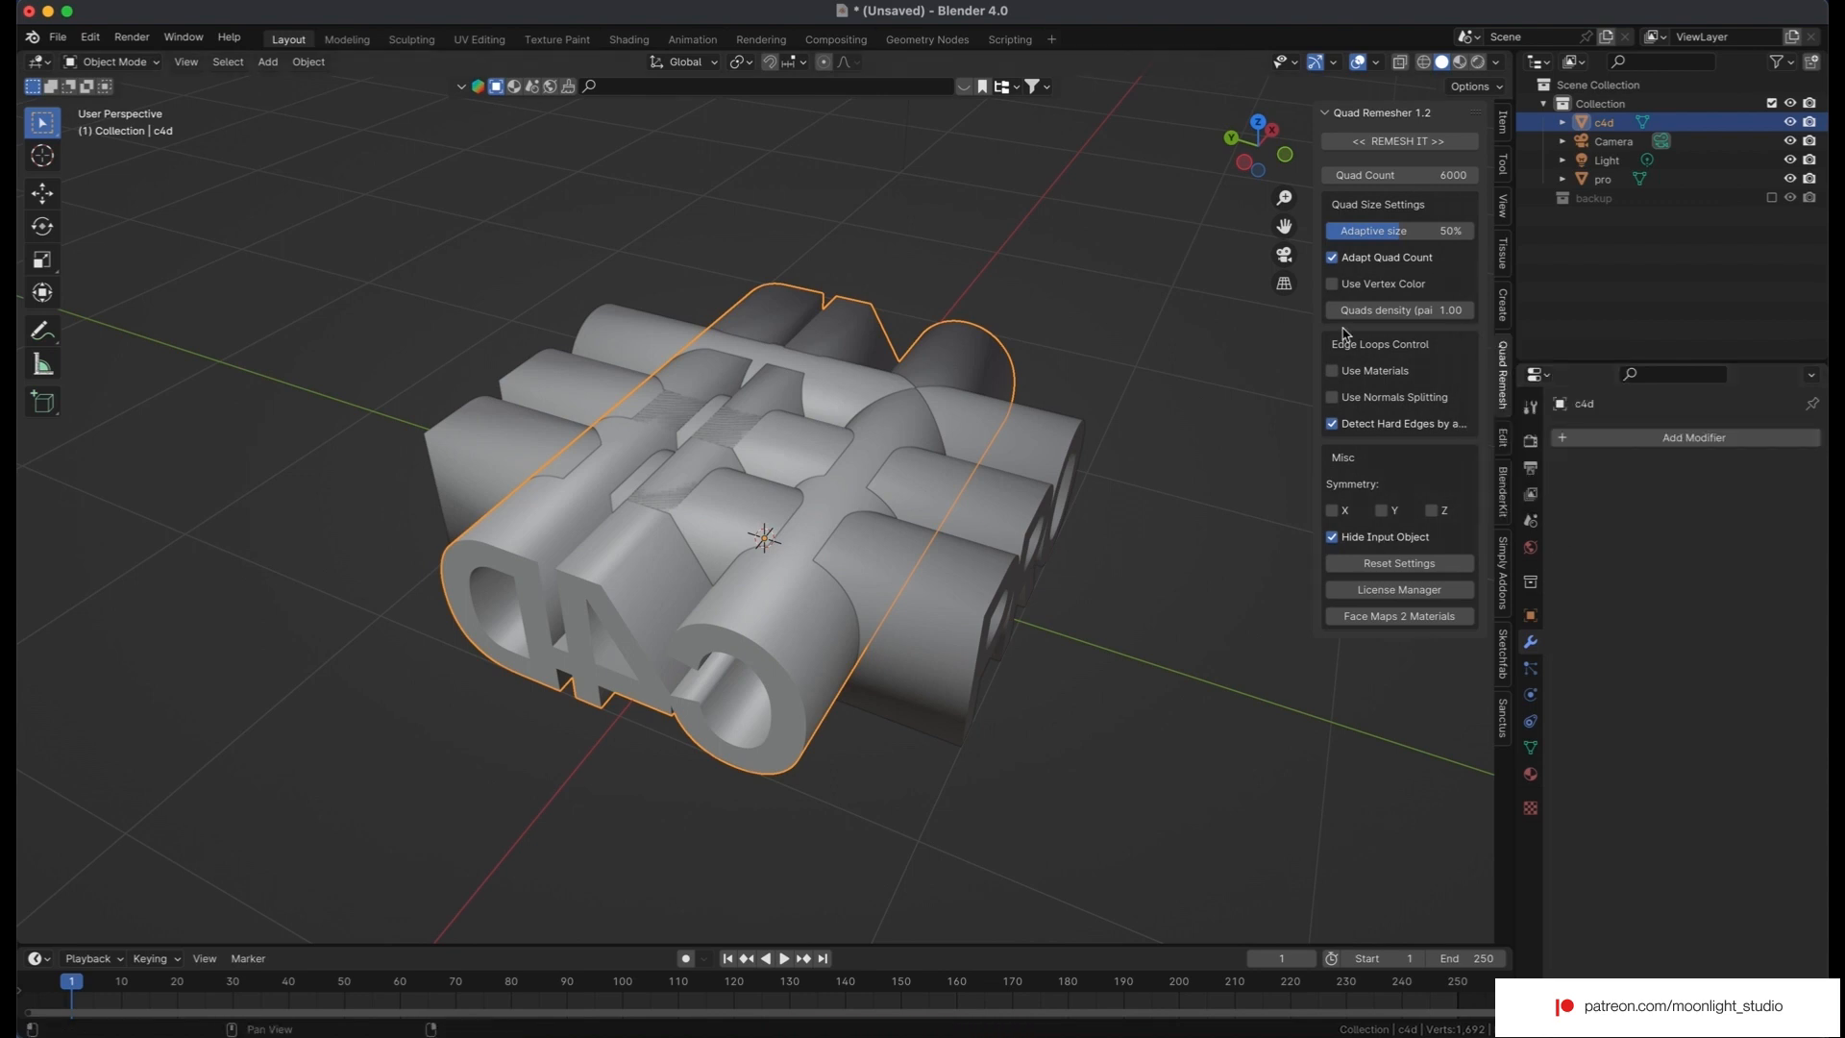
Remesh the c4d mesh with Quad Remesher at a quad count of 6000 with Detect Hard Edges by angle turned off.
left_click(1437, 181)
key("Return")
left_click(1384, 145)
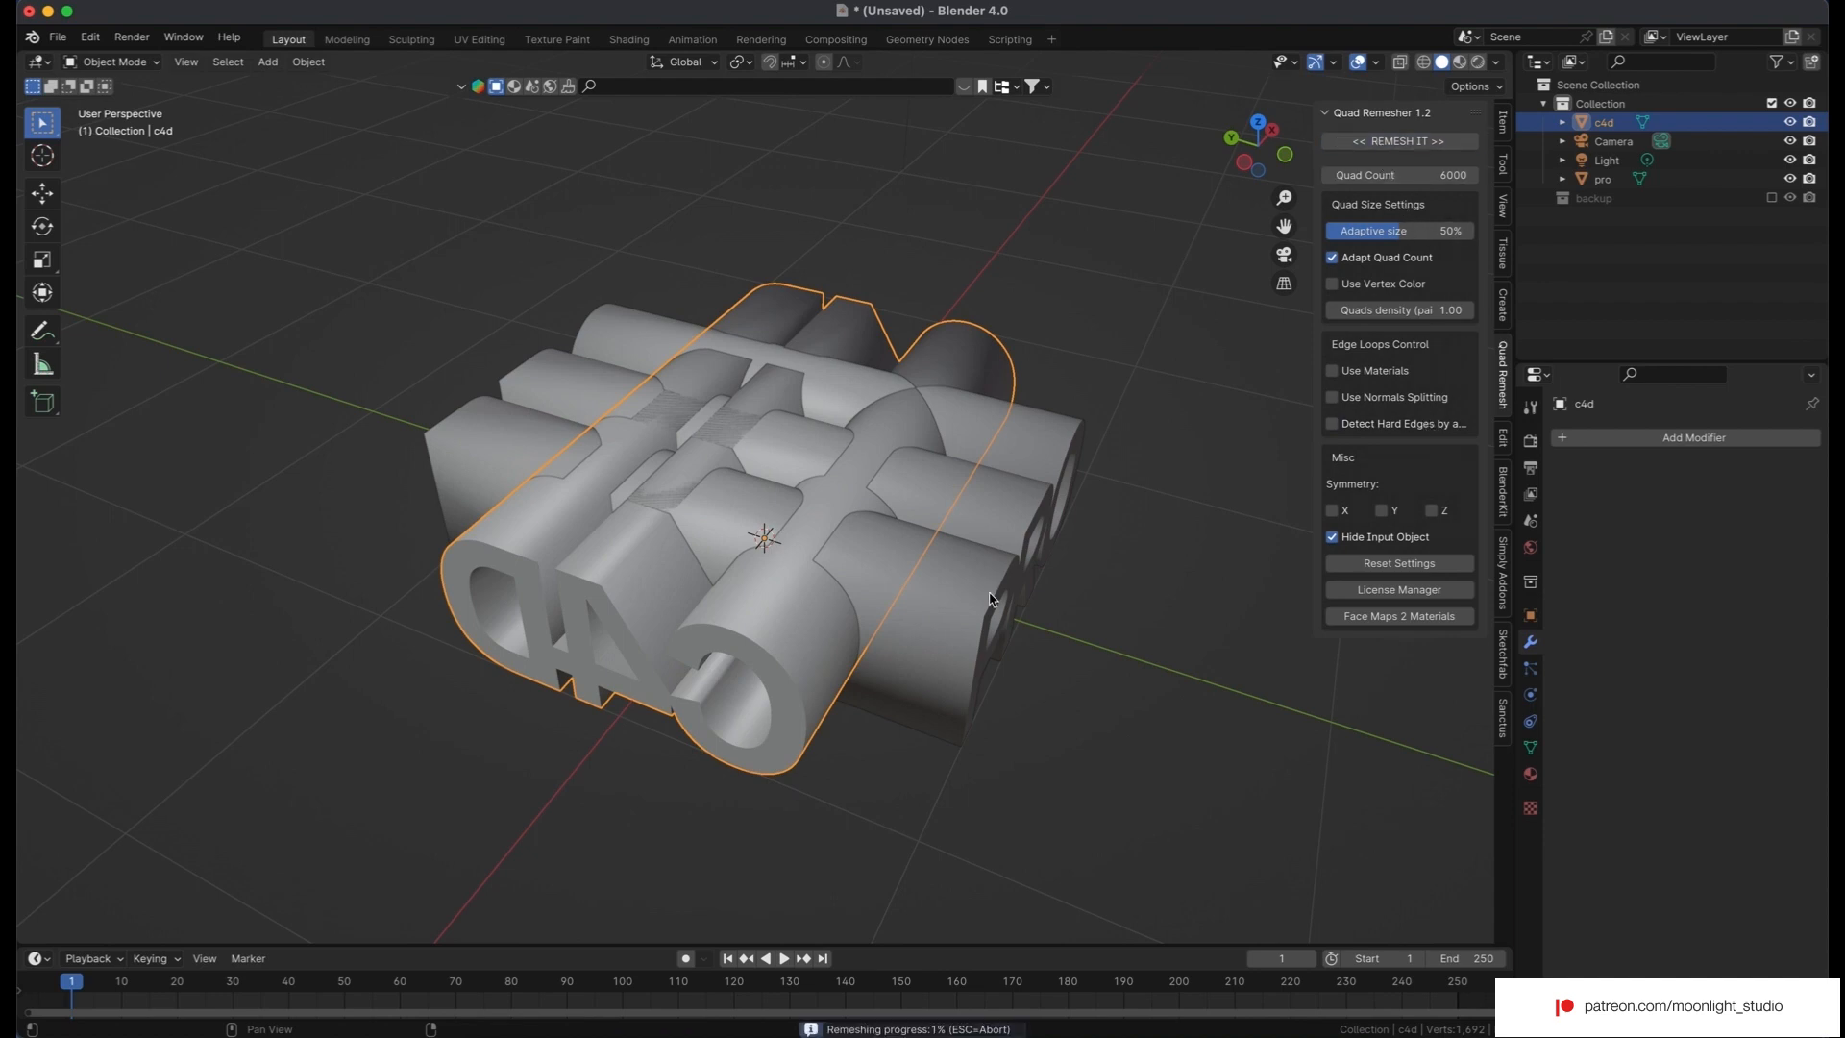
middle_click_drag(990, 599, 991, 599)
Remesh the pro mesh with the same Quad Remesher settings.
left_click(1097, 493)
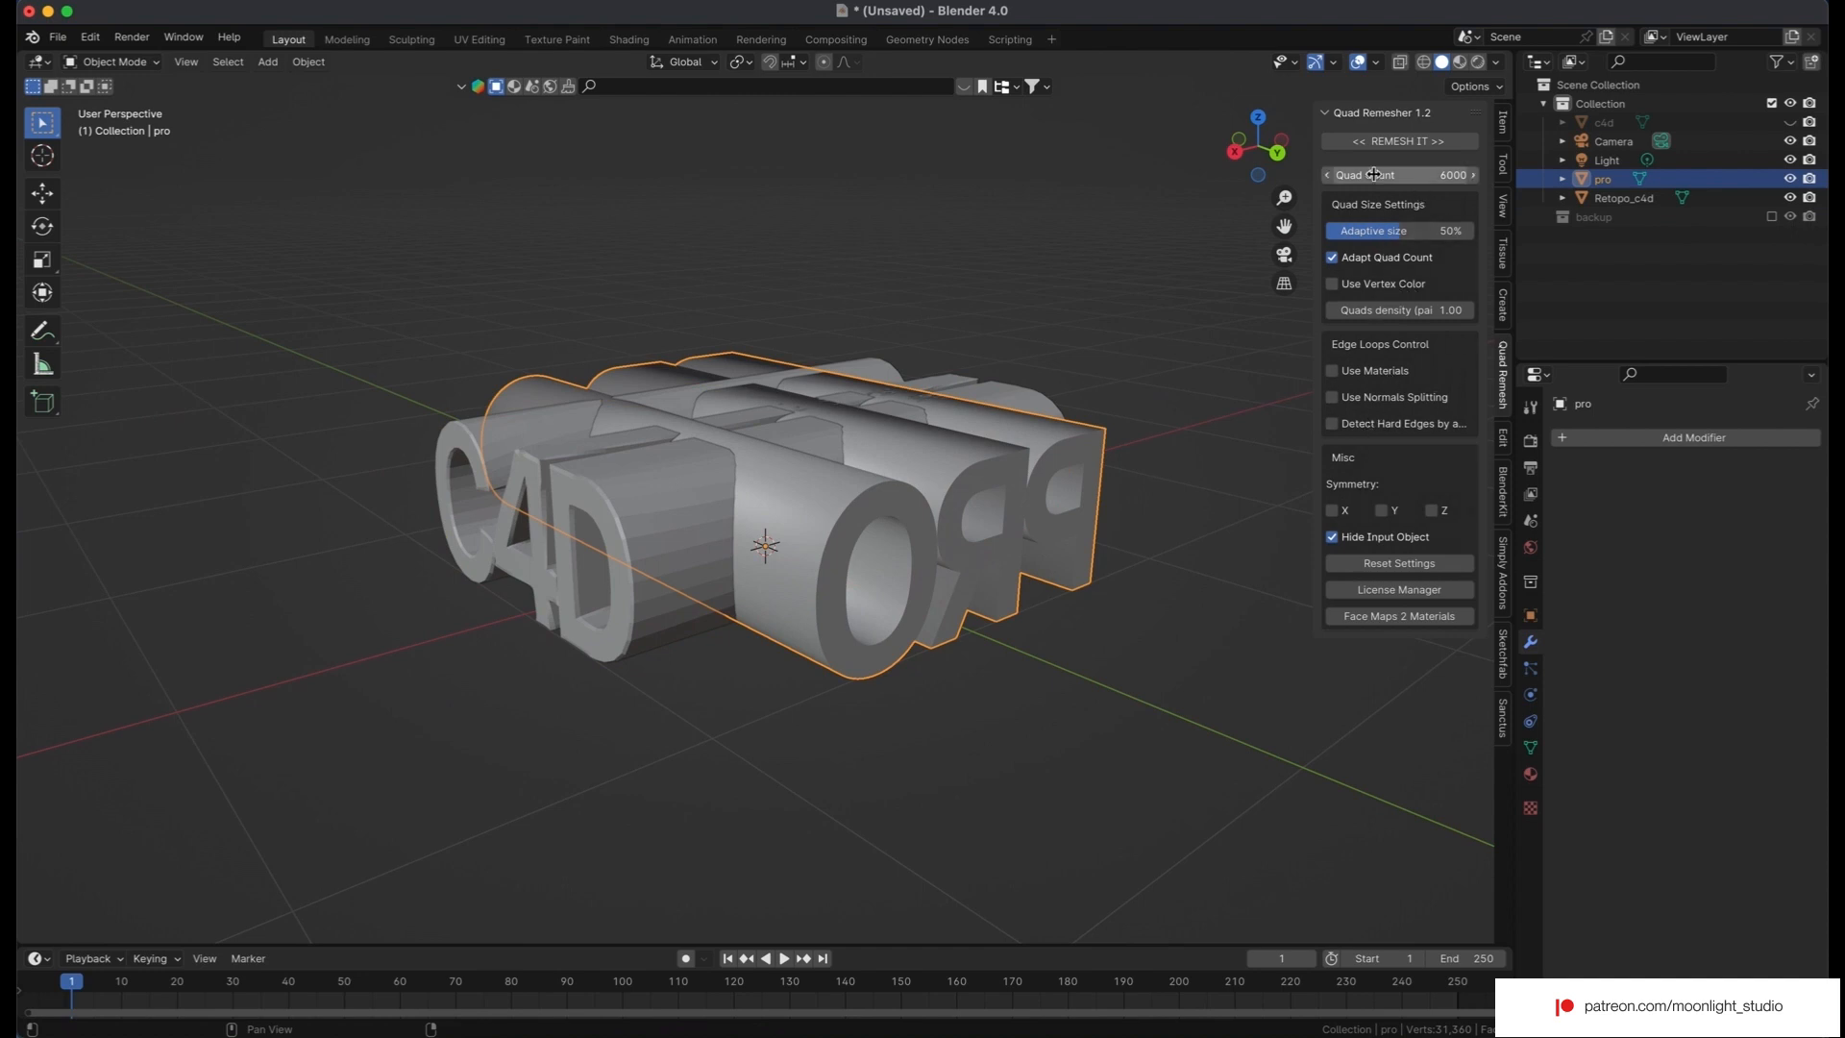
left_click(1399, 142)
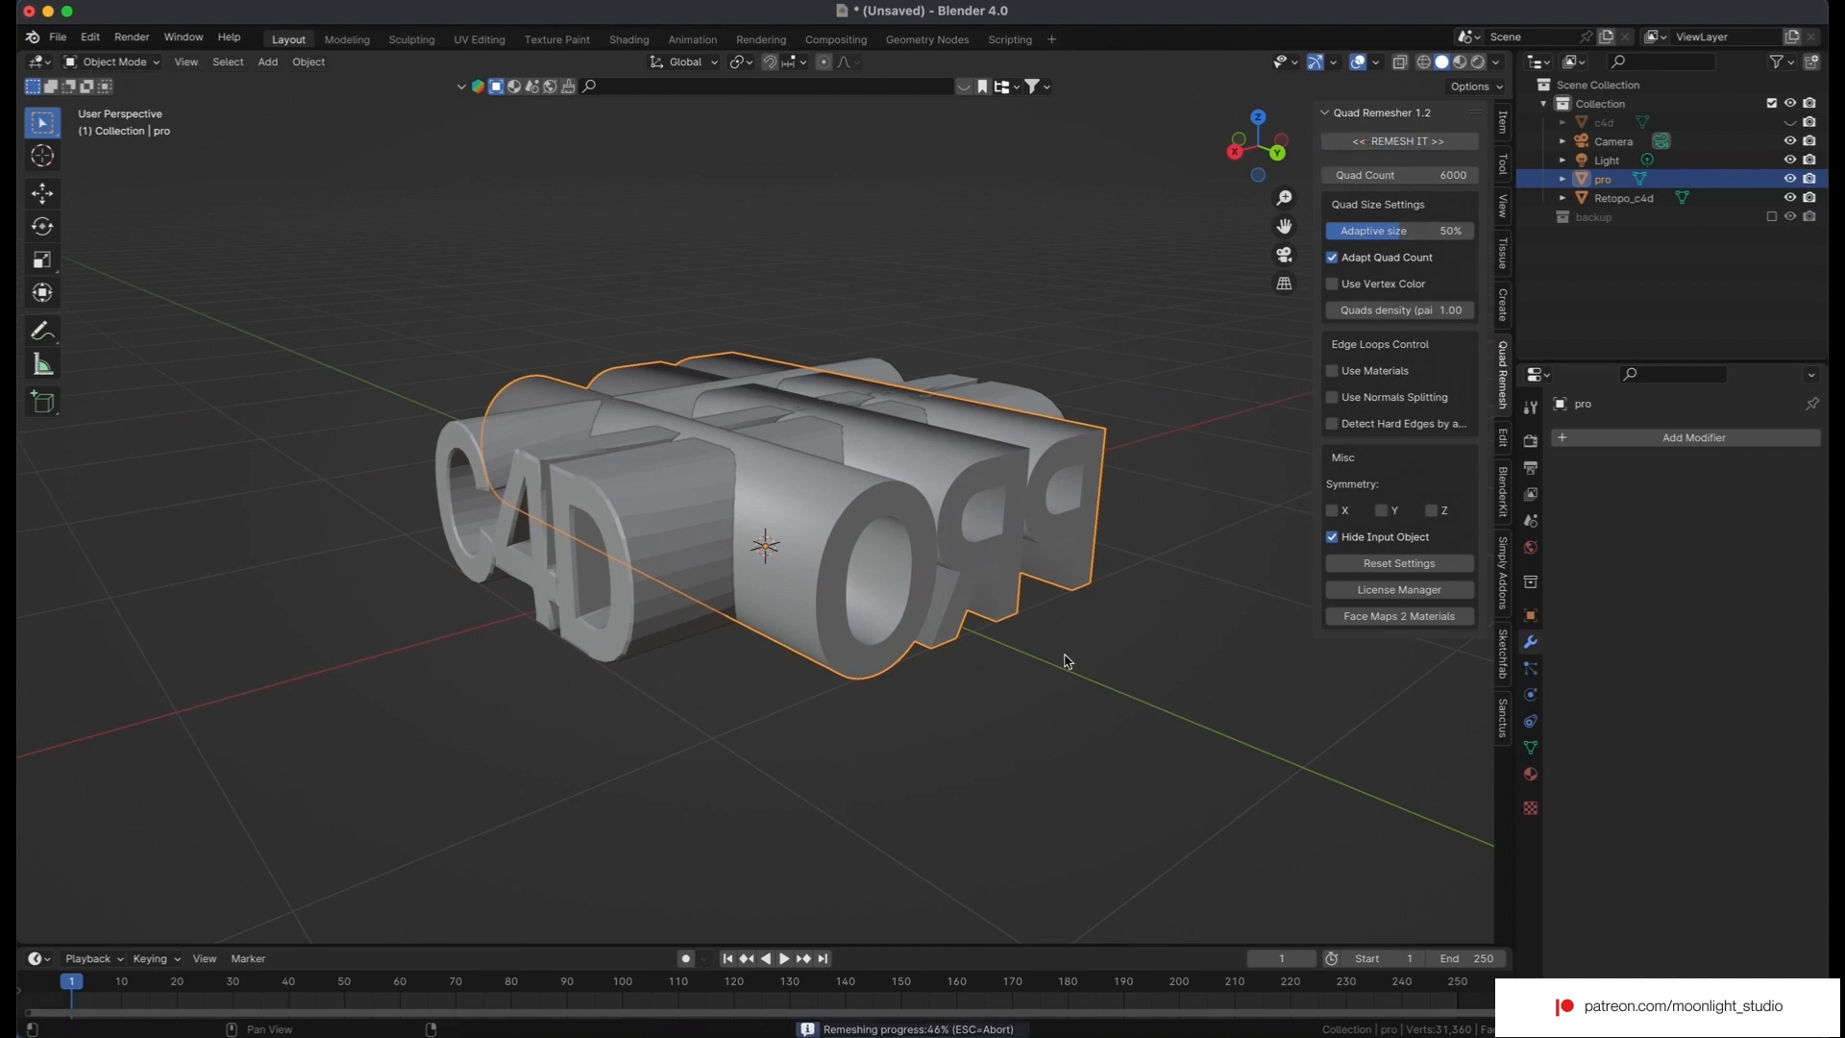
middle_click_drag(1064, 661, 1064, 661)
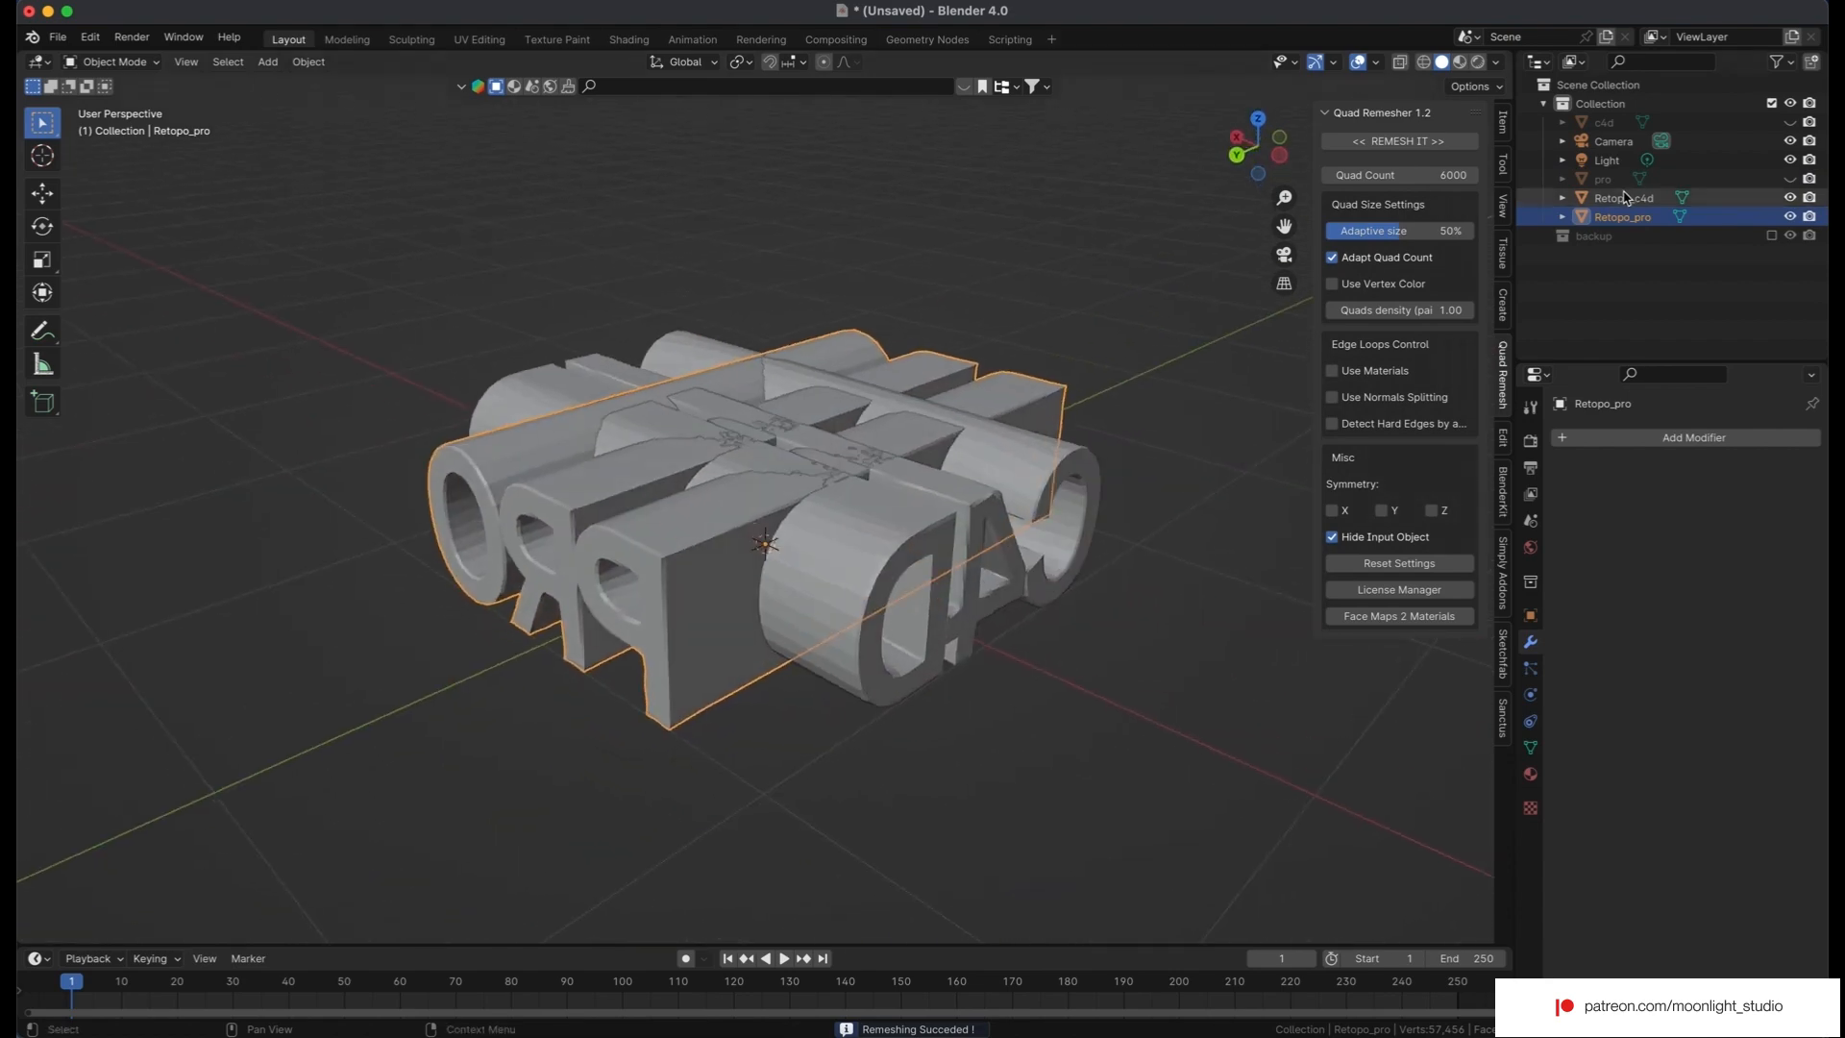
Add a Boolean modifier to Retopo_c4d, set it to Intersect, and choose Retopo_pro as its object.
left_click(1582, 442)
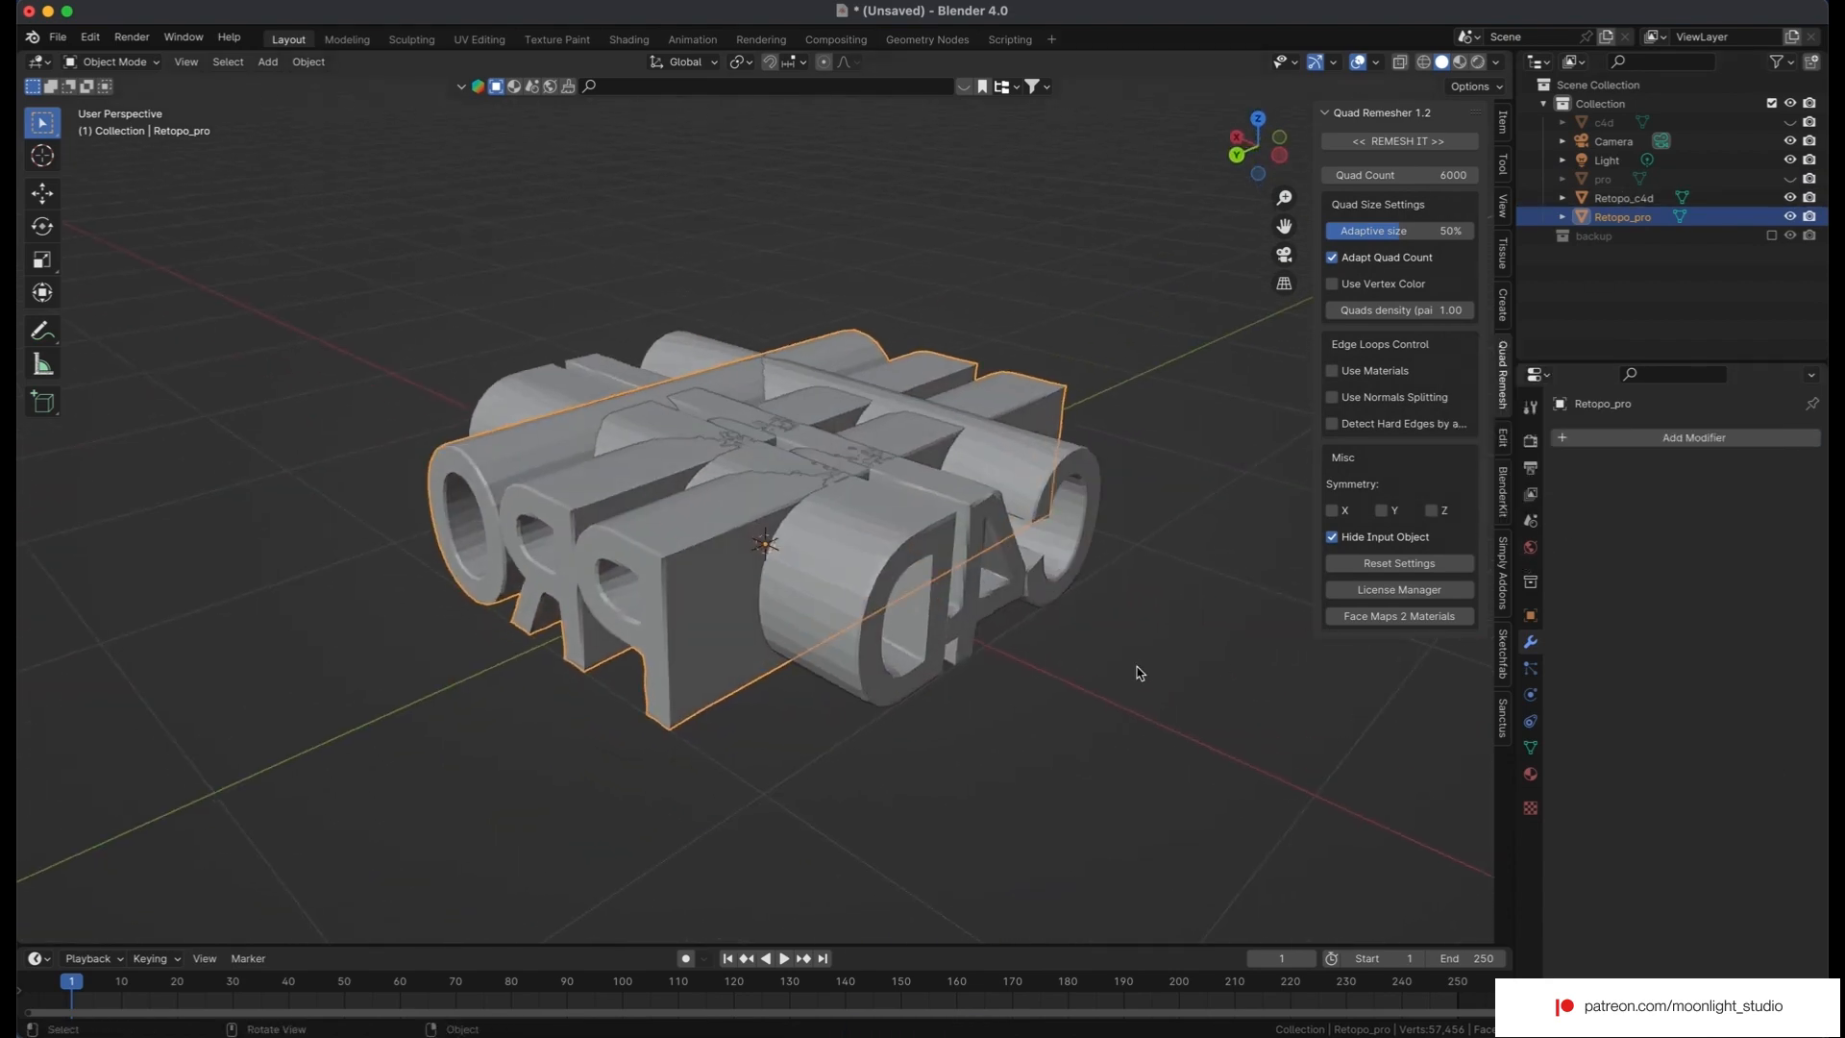
middle_click_drag(1137, 665, 1141, 671)
left_click(887, 615)
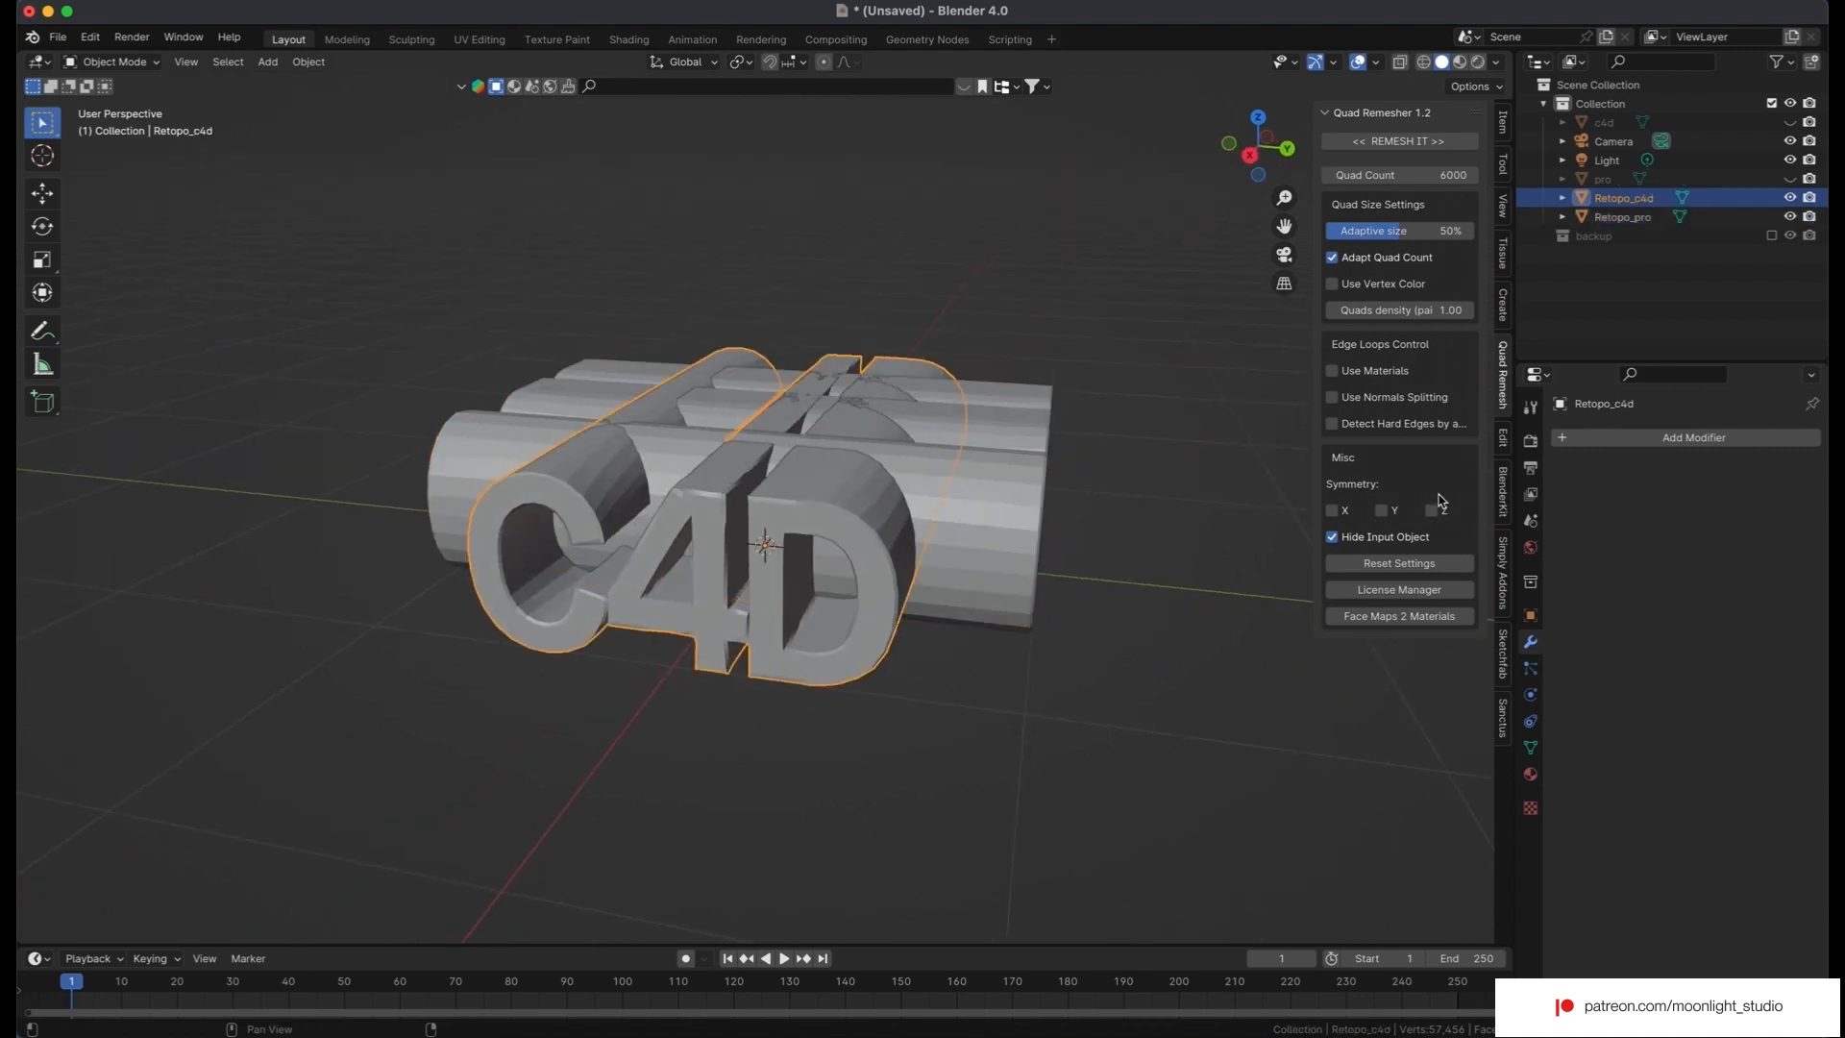
left_click(1582, 442)
mouse_move(1598, 461)
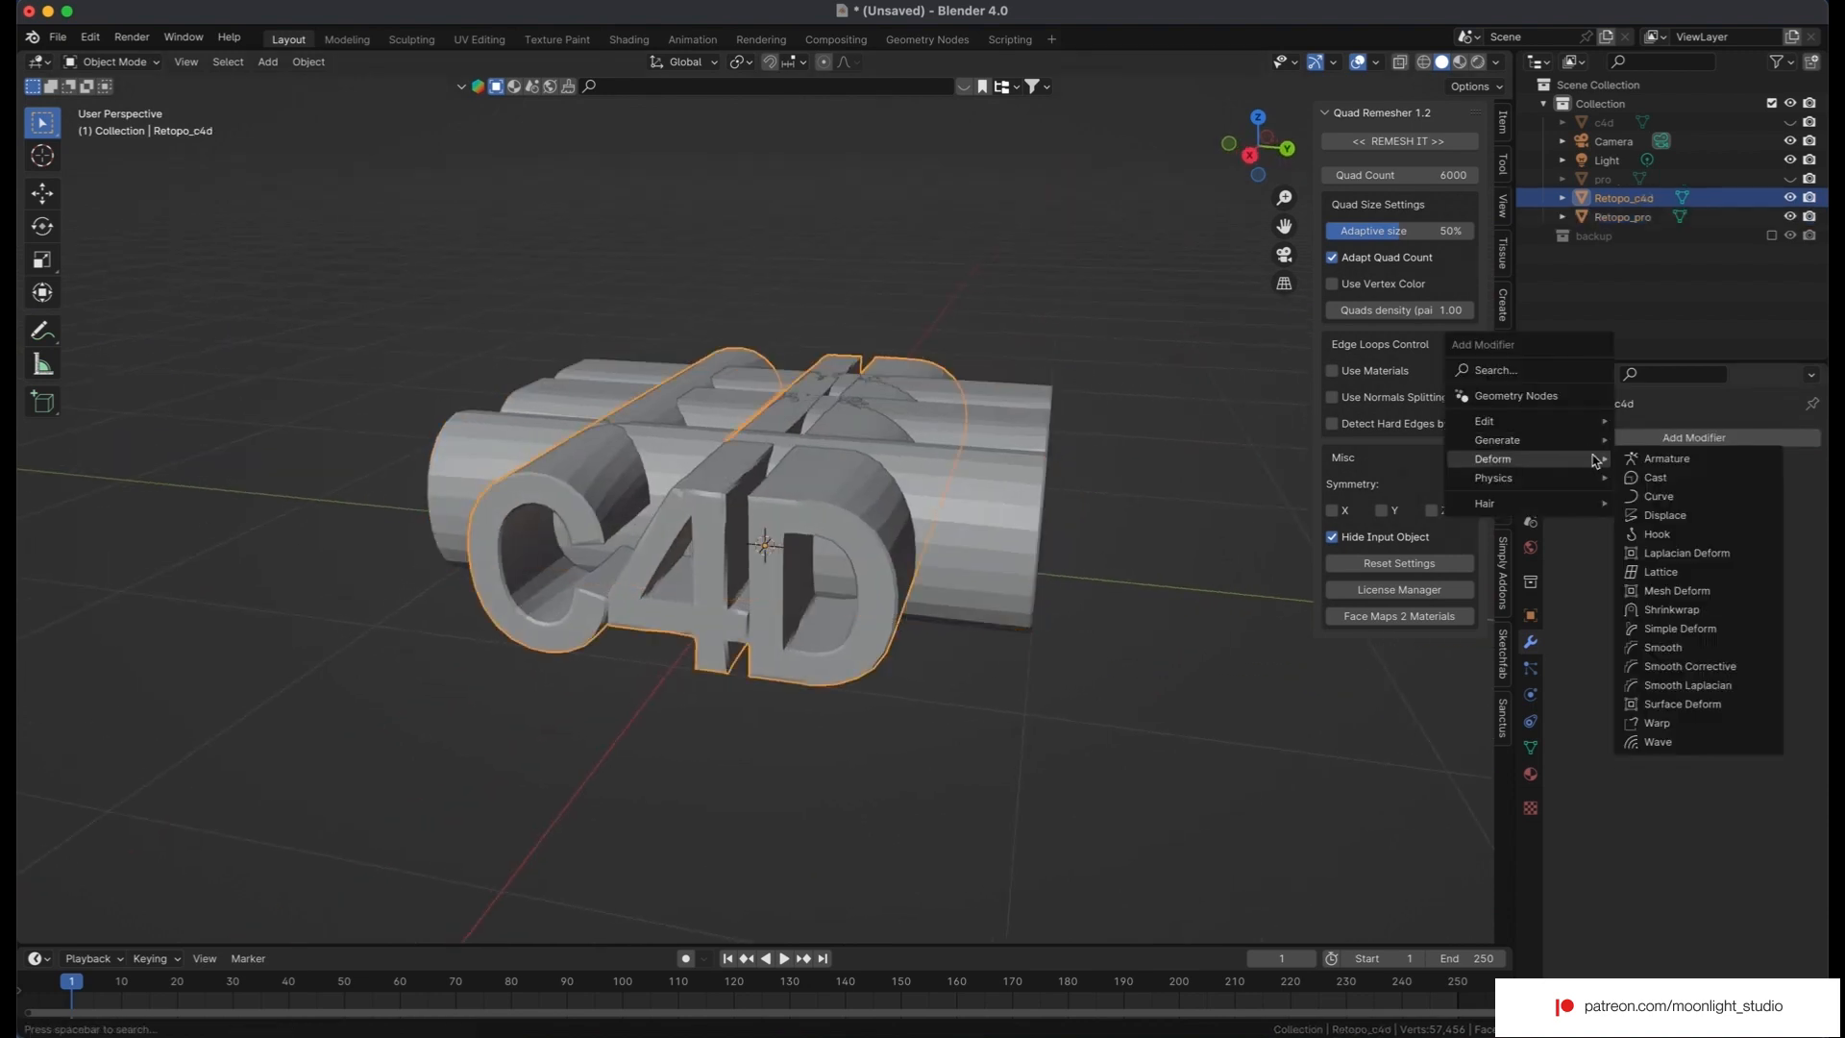
left_click(1645, 477)
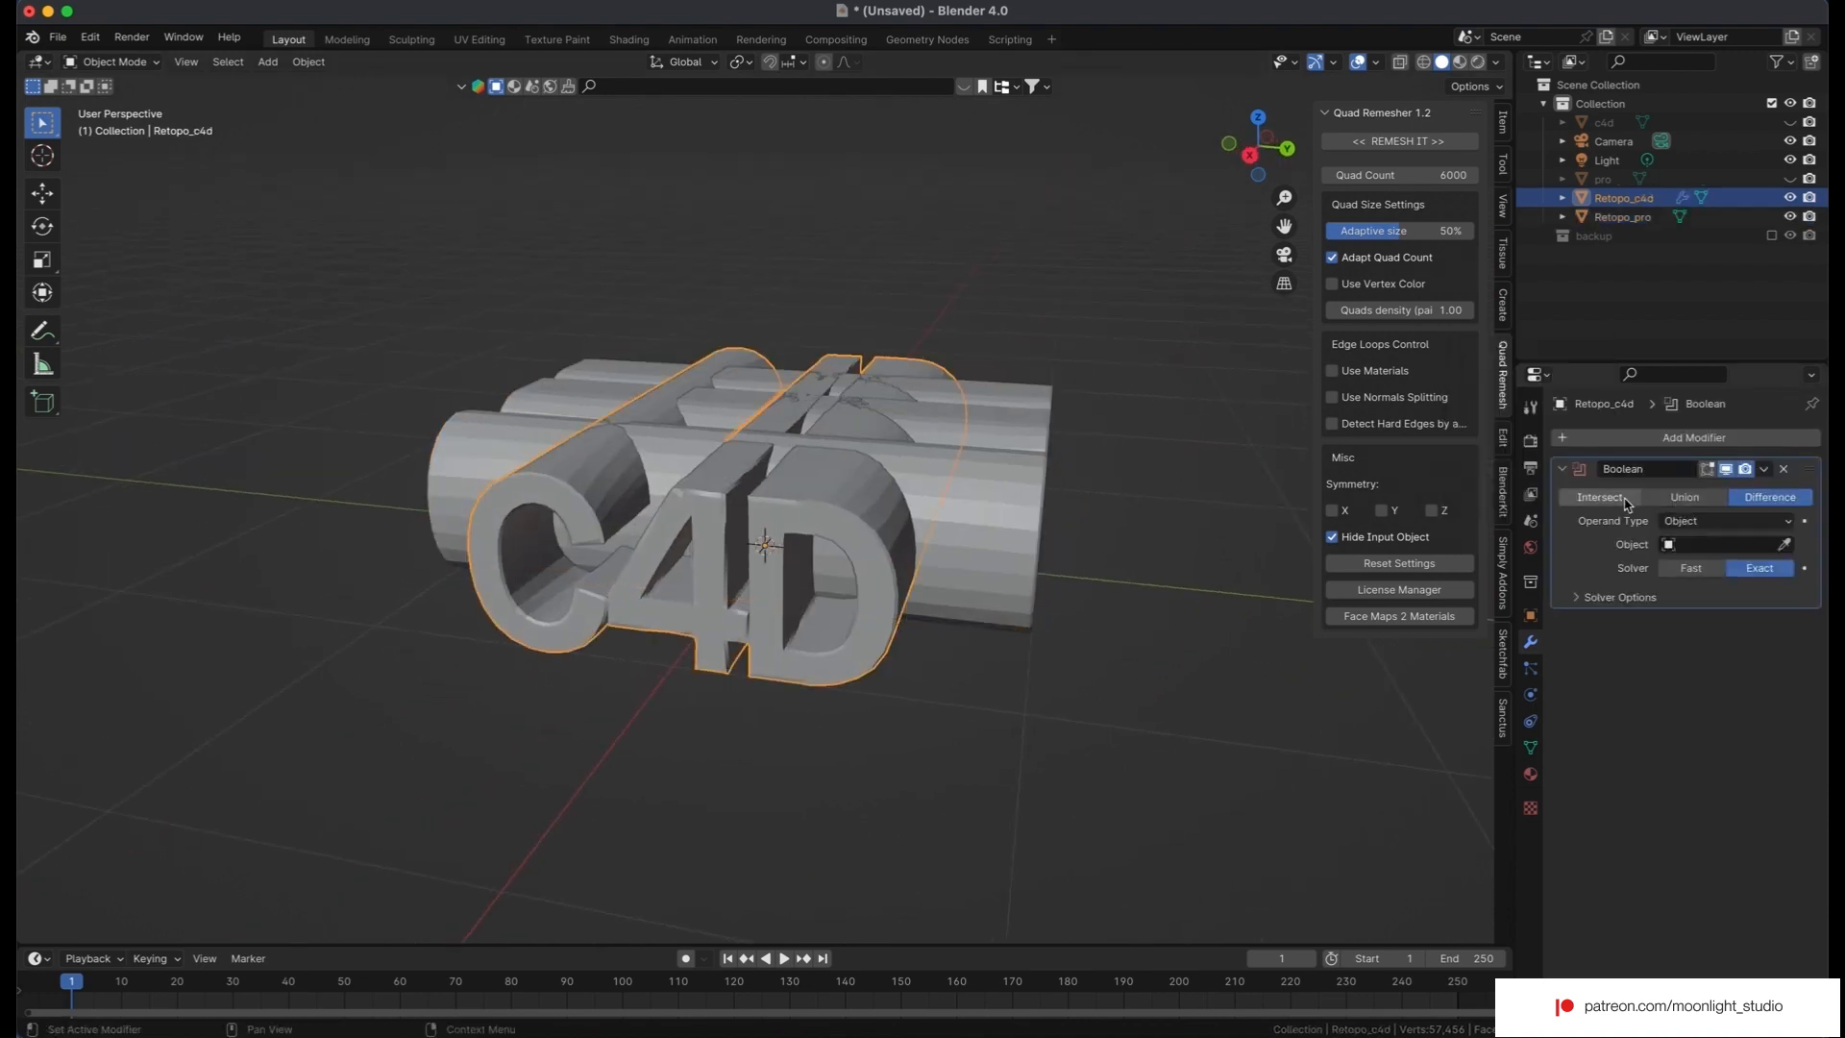
left_click(1675, 545)
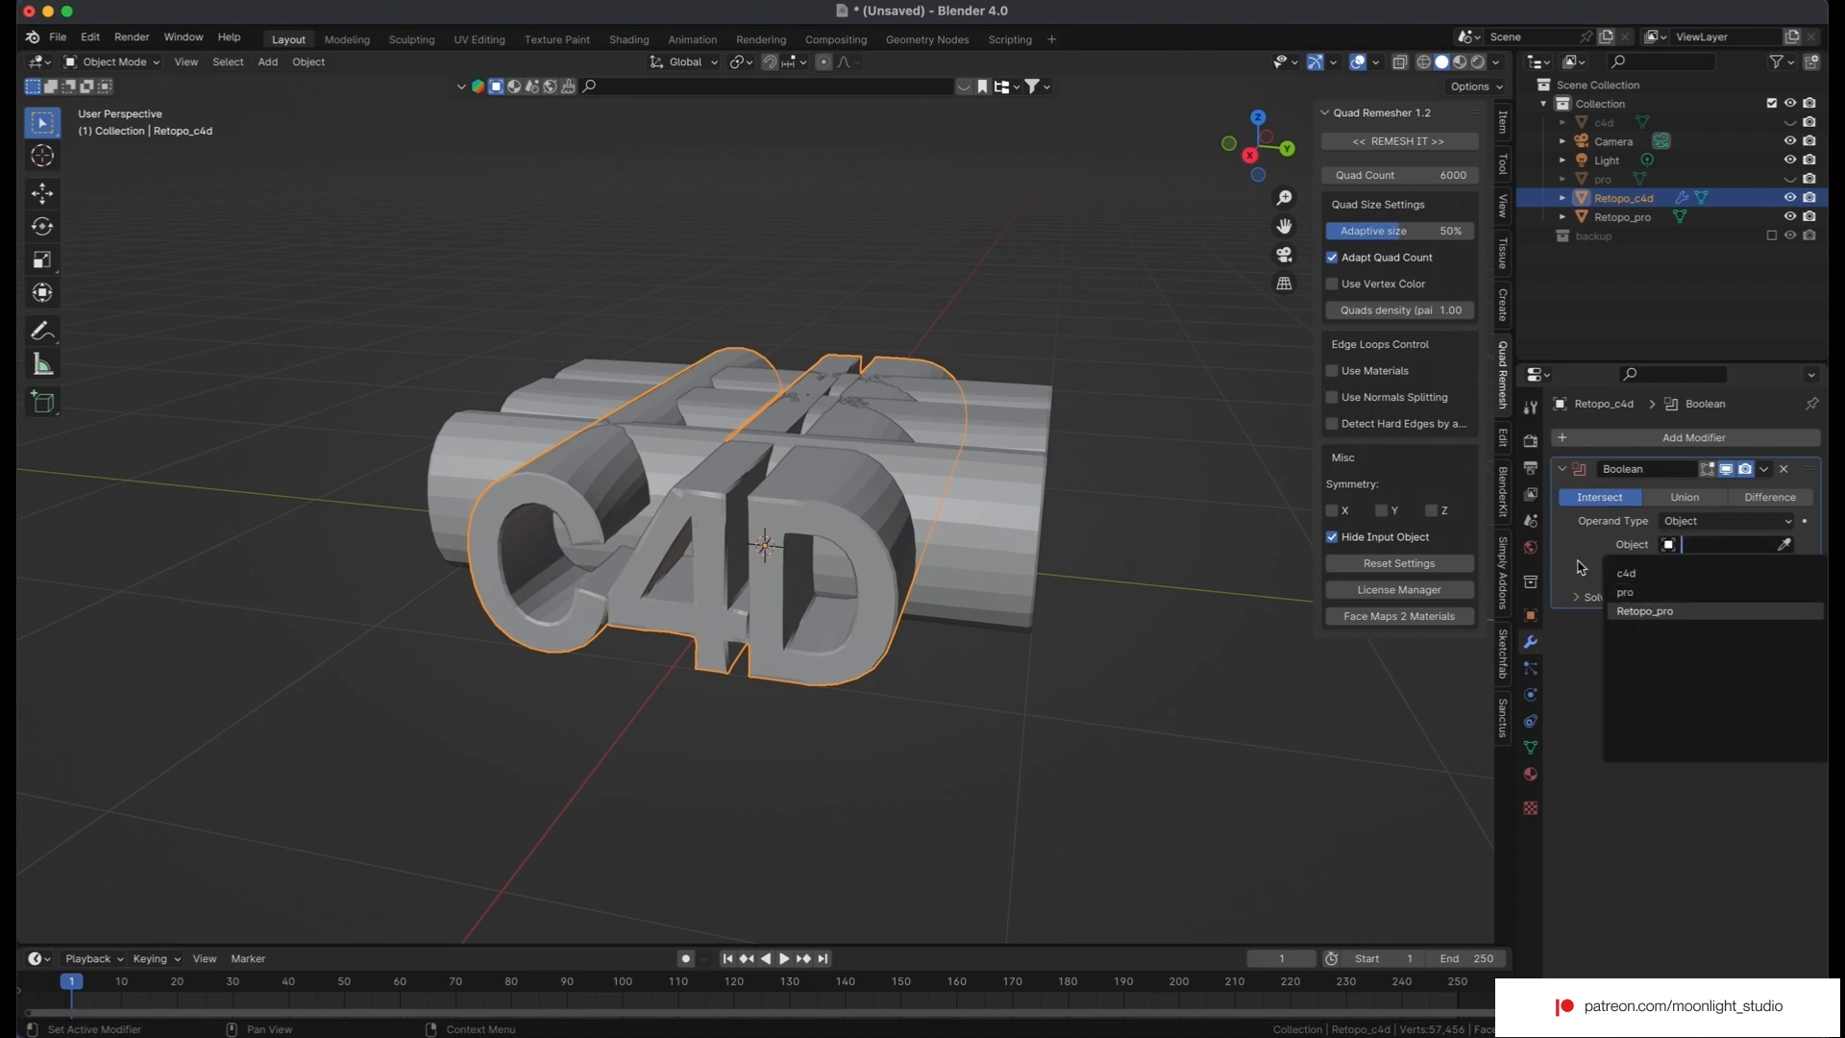
key("Return")
Hide Retopo_pro in the viewport and enable Self Intersection in the Boolean modifier's solver options.
left_click(1591, 596)
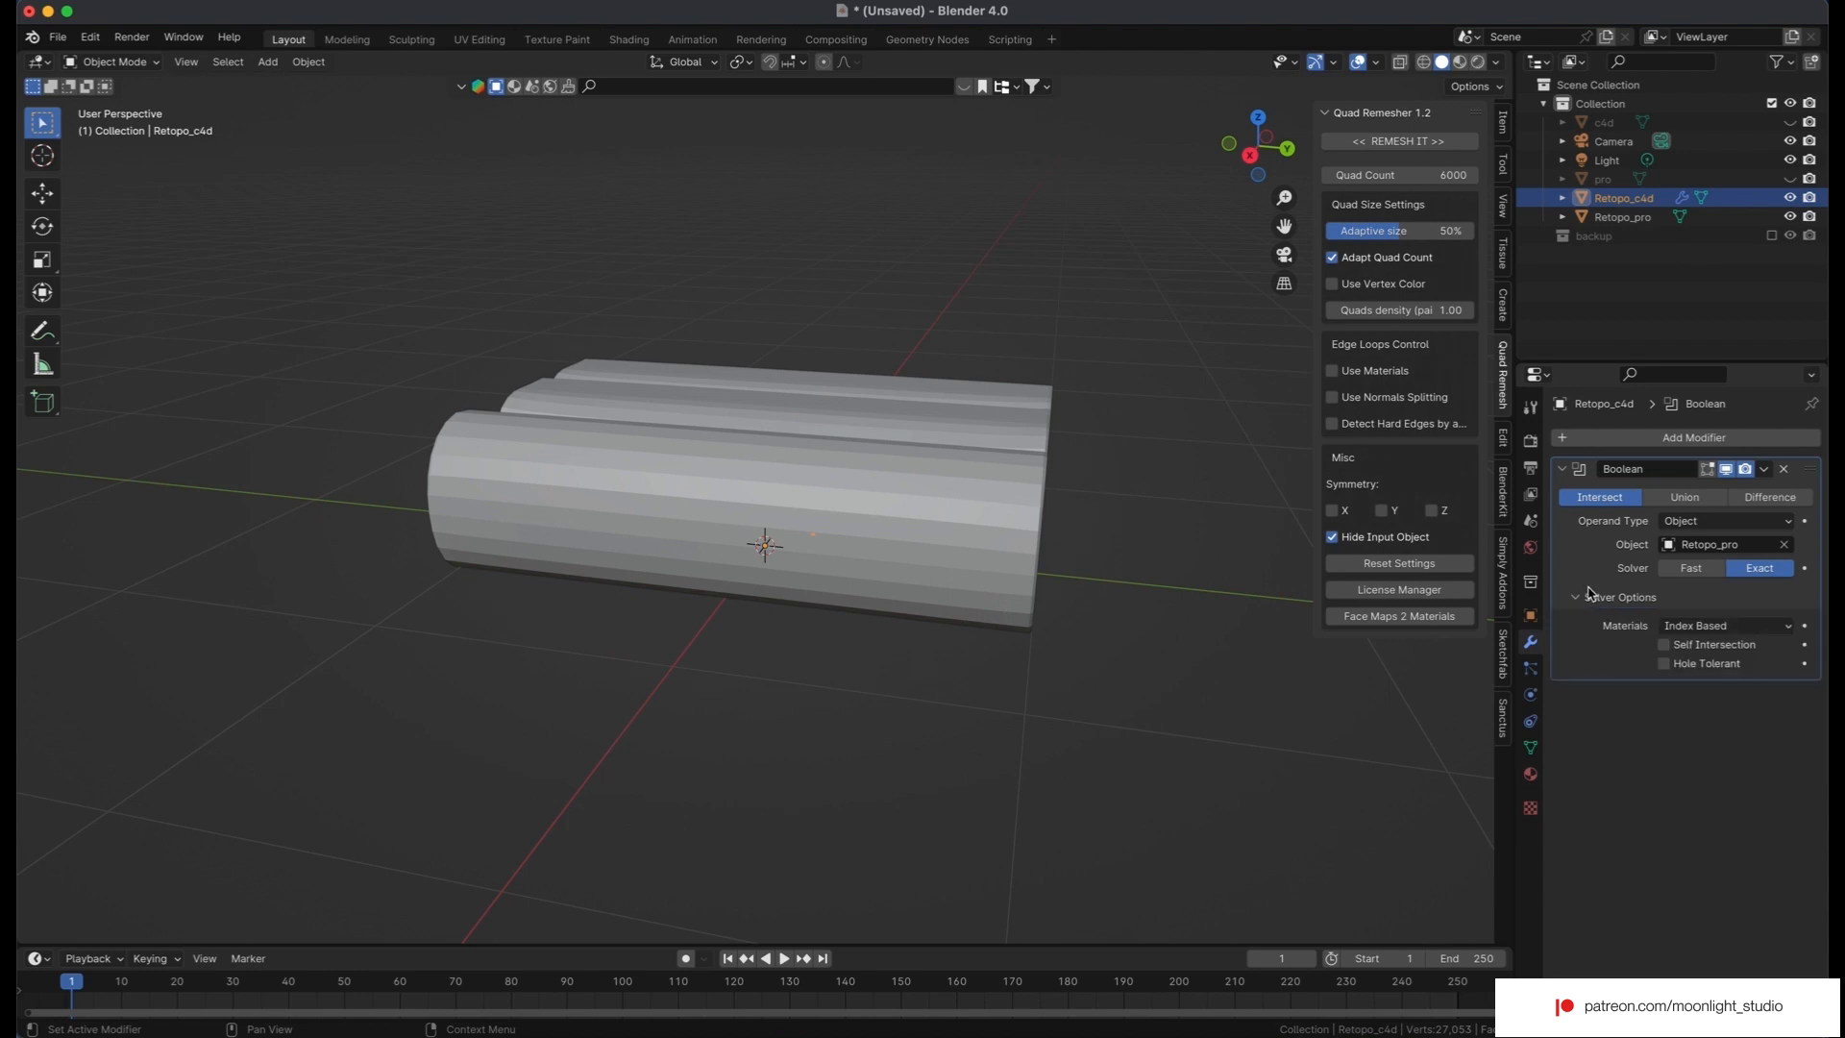
left_click(1791, 216)
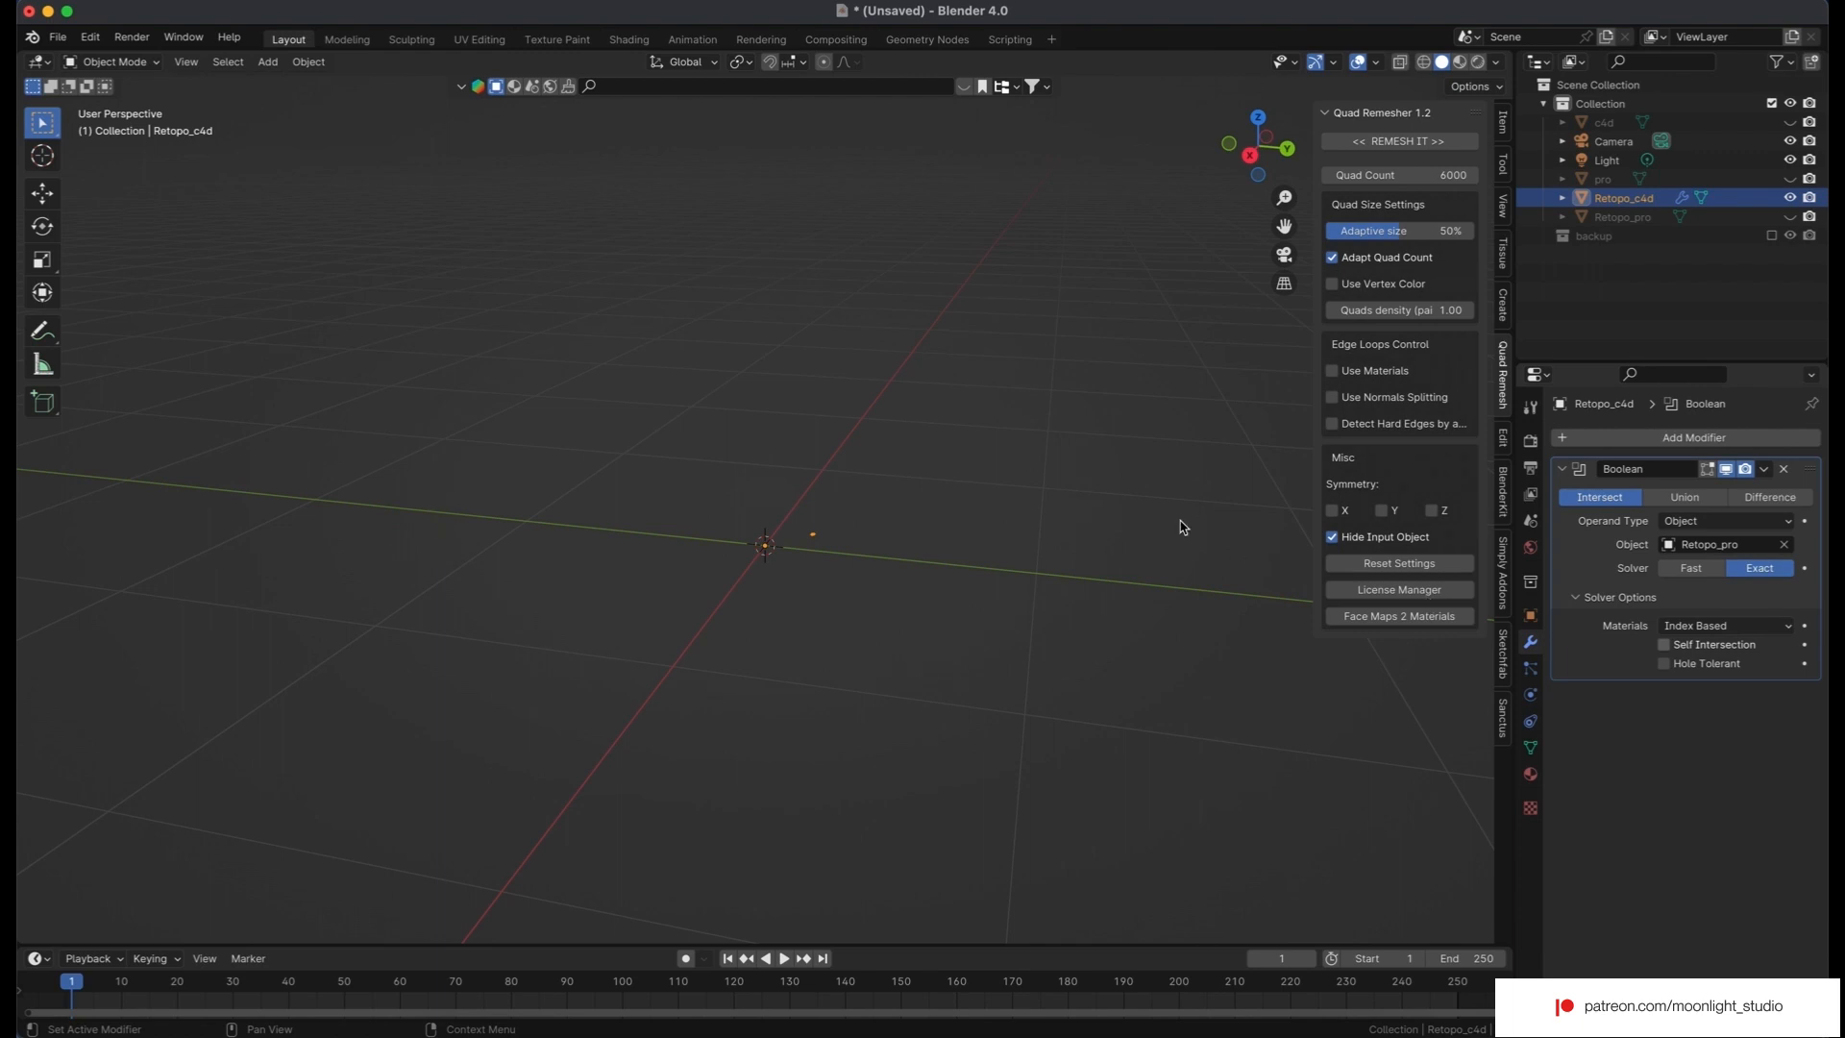
scroll(1092, 525, "left", 8)
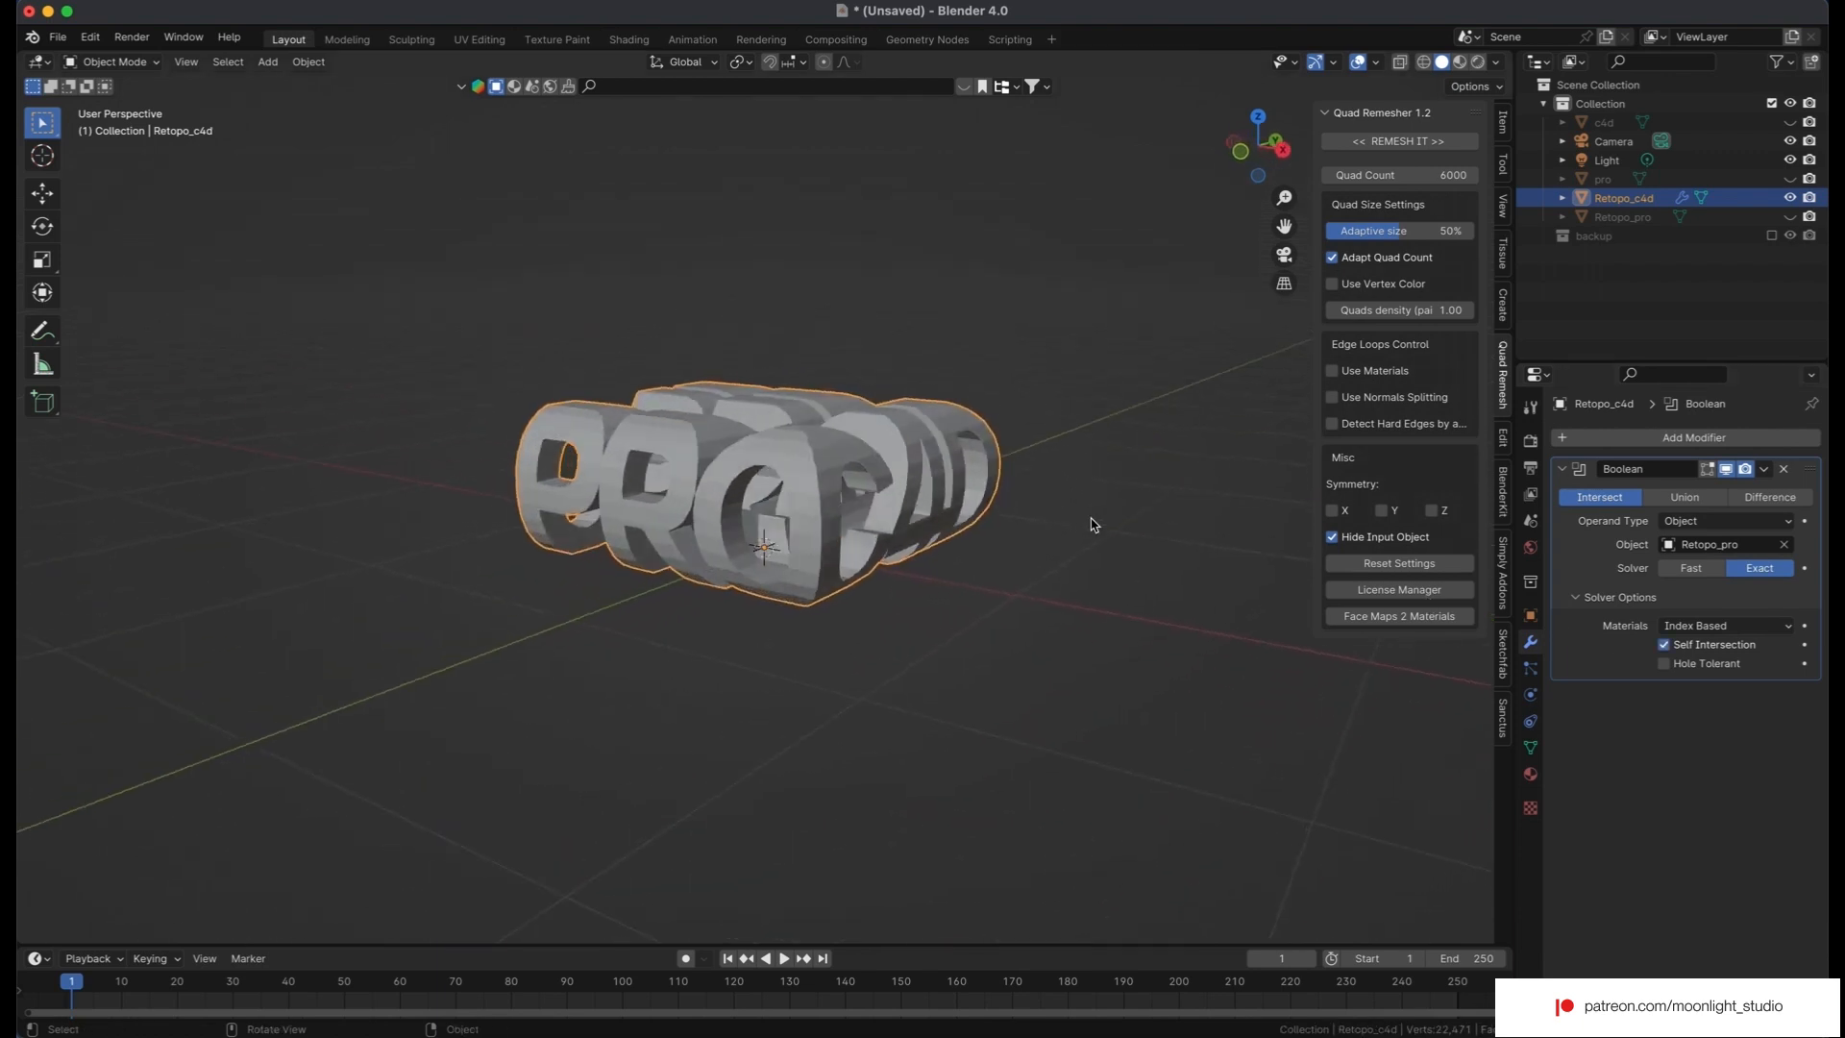
scroll(1092, 525, "left", 10)
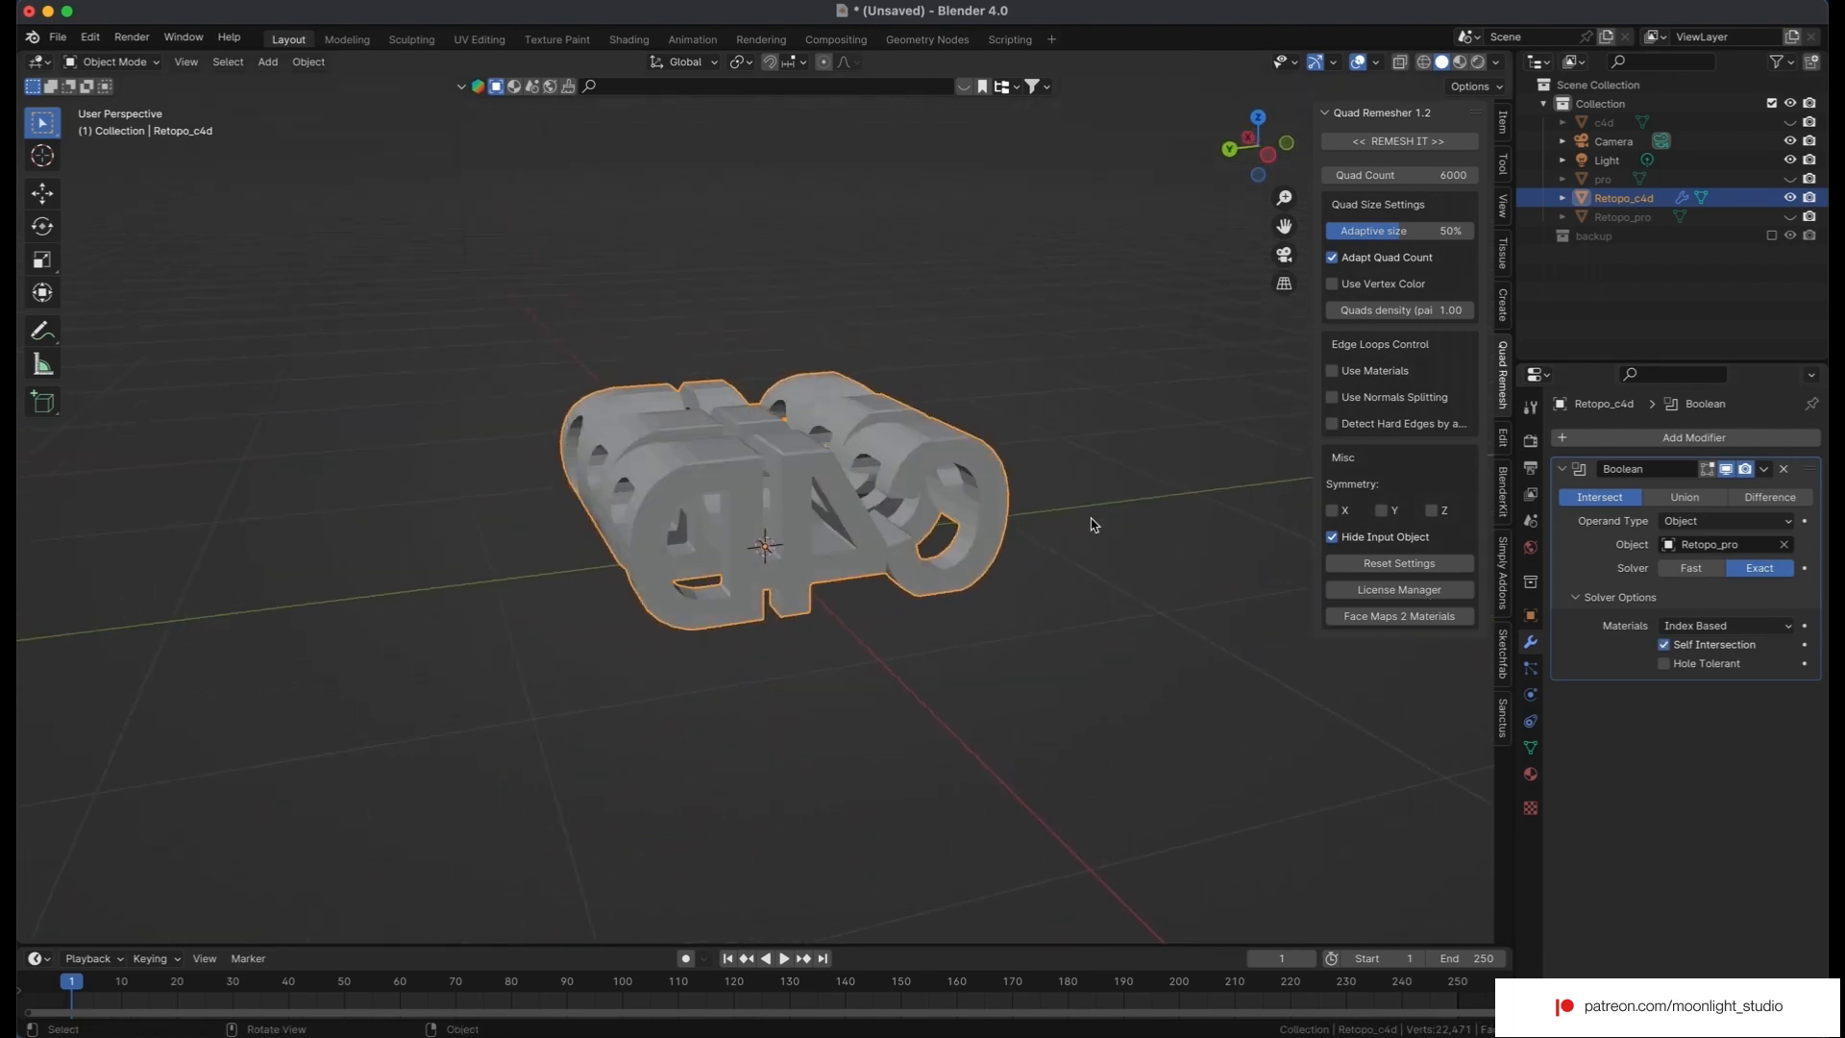
scroll(1092, 525, "left", 10)
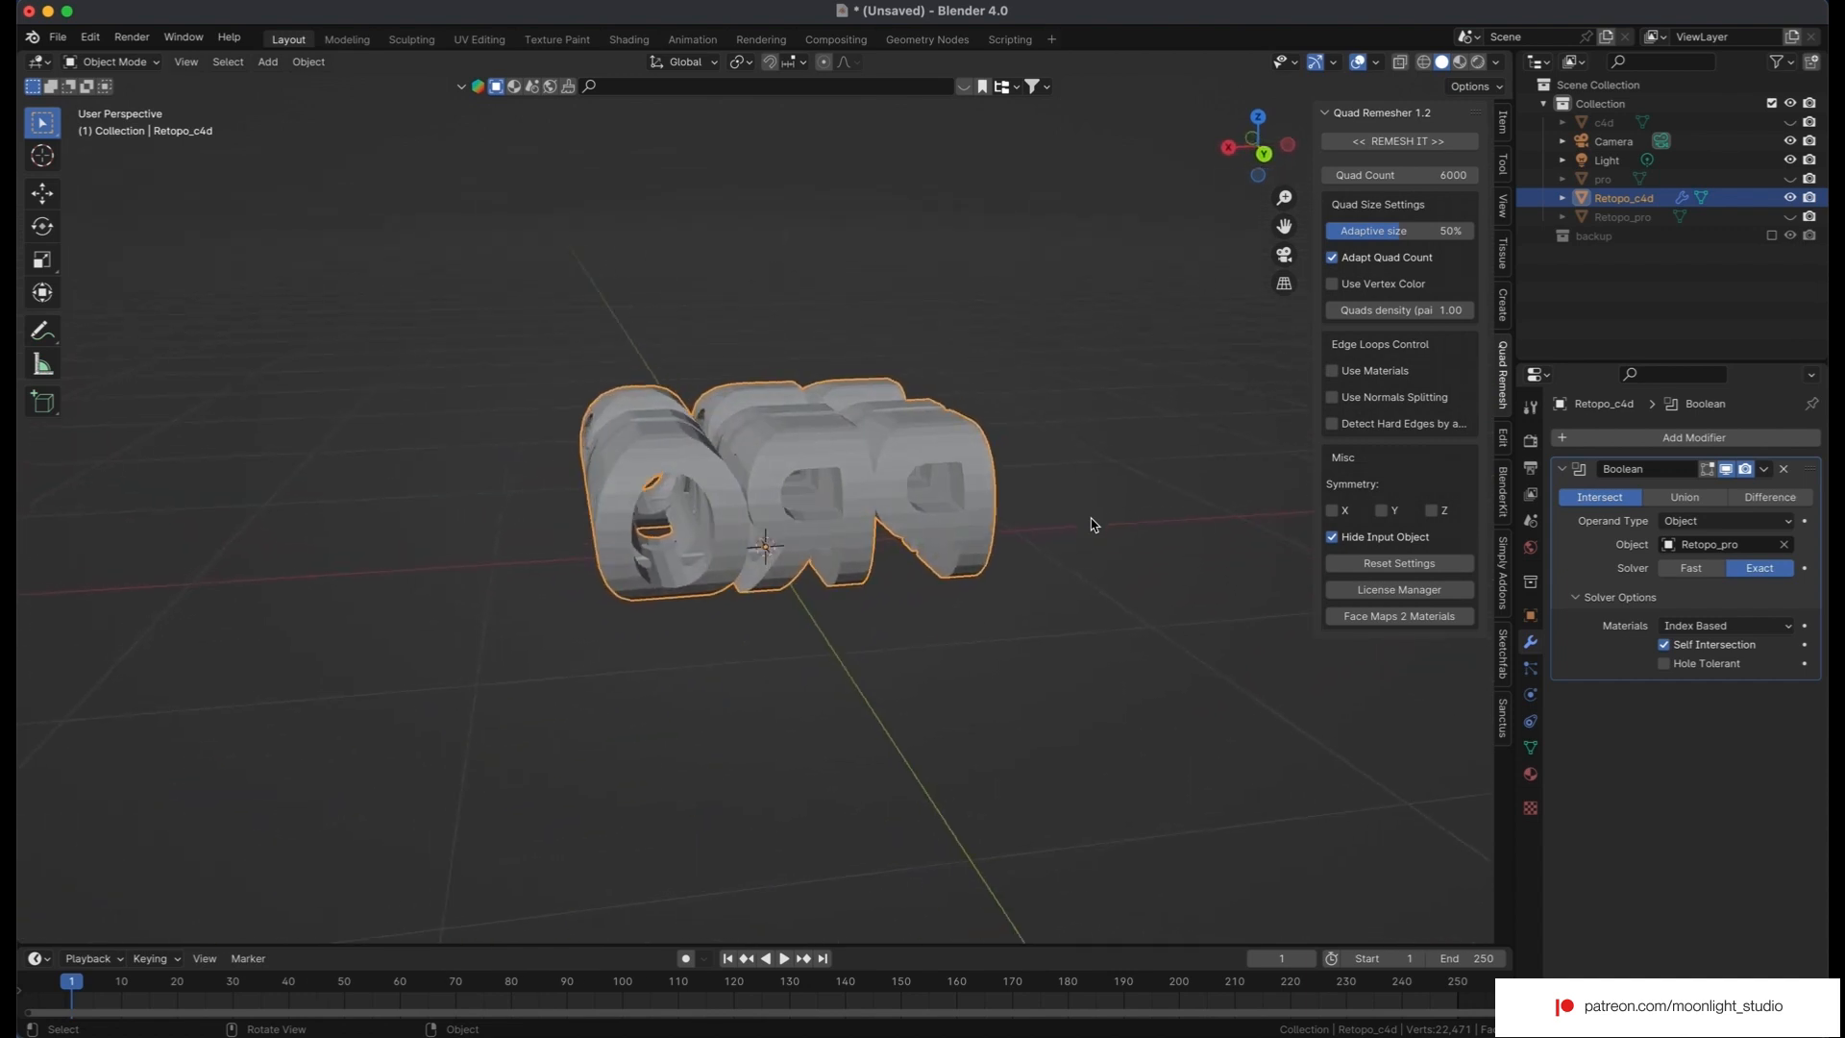
scroll(1092, 525, "left", 10)
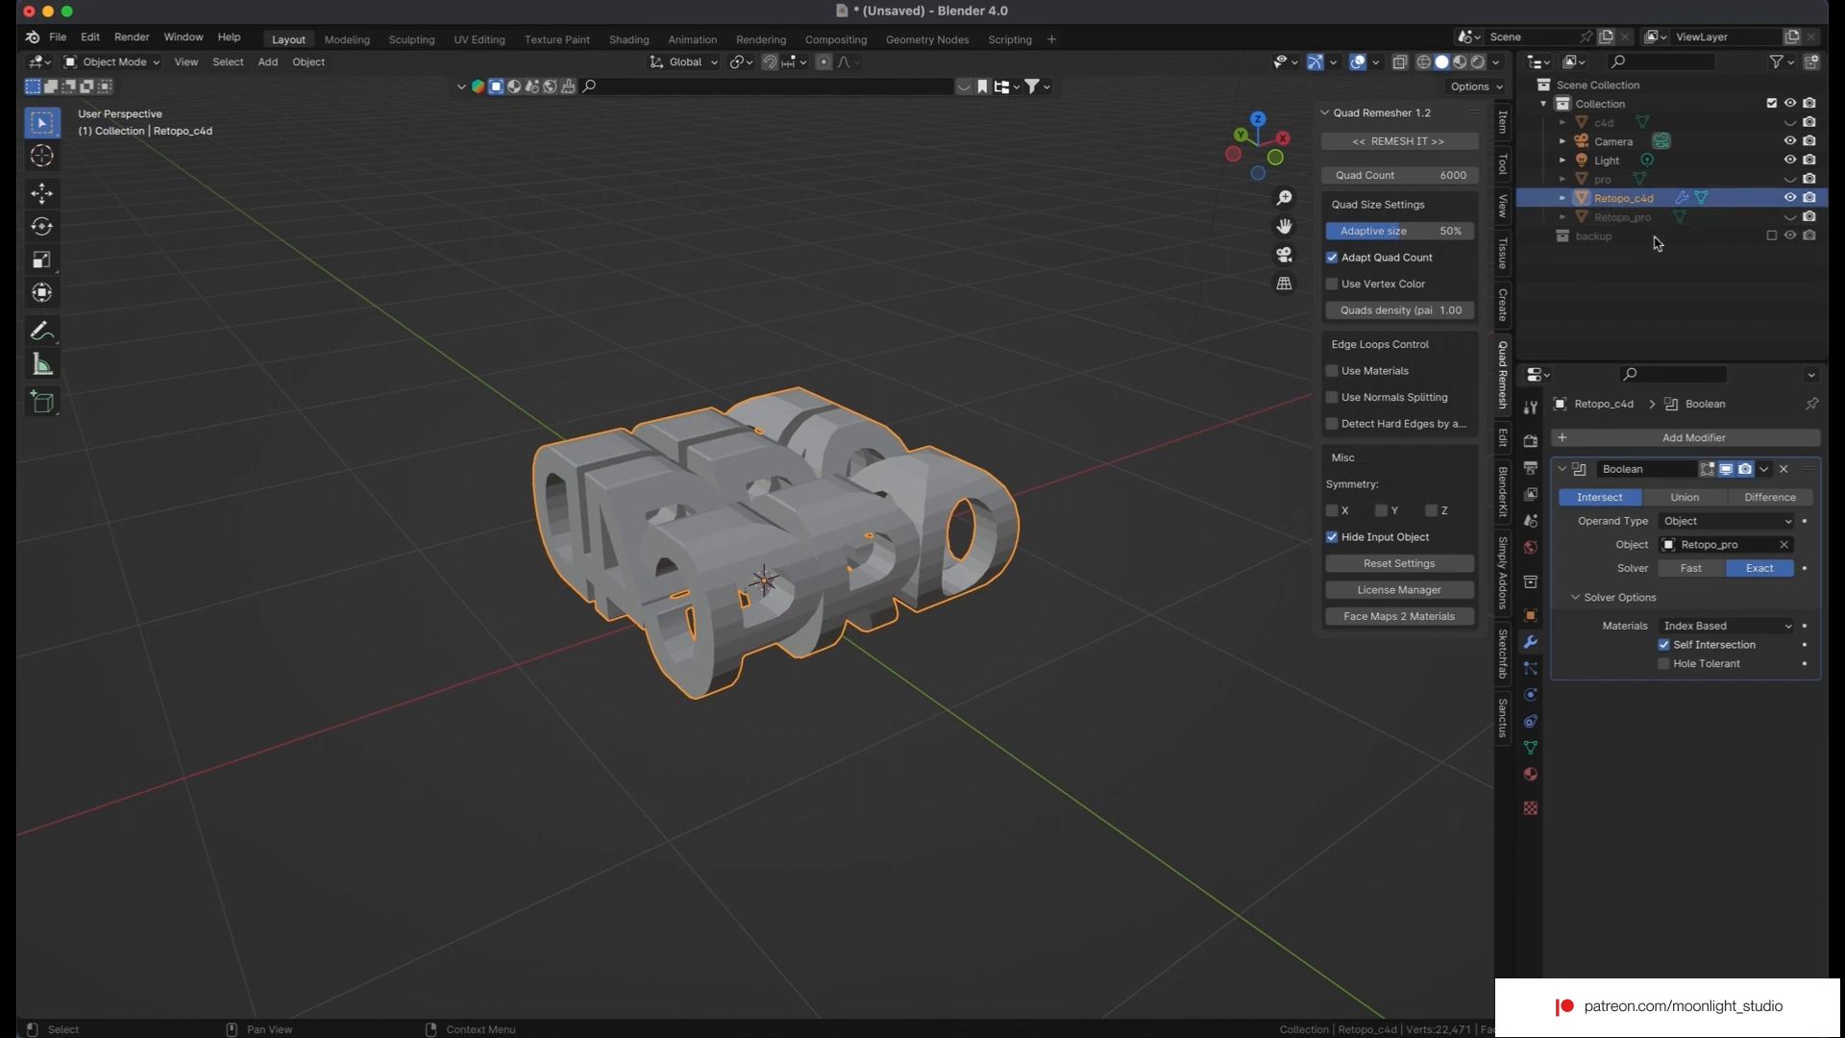
Apply the Boolean modifier on Retopo_c4d and create a new geometry node tree for it.
left_click(1764, 469)
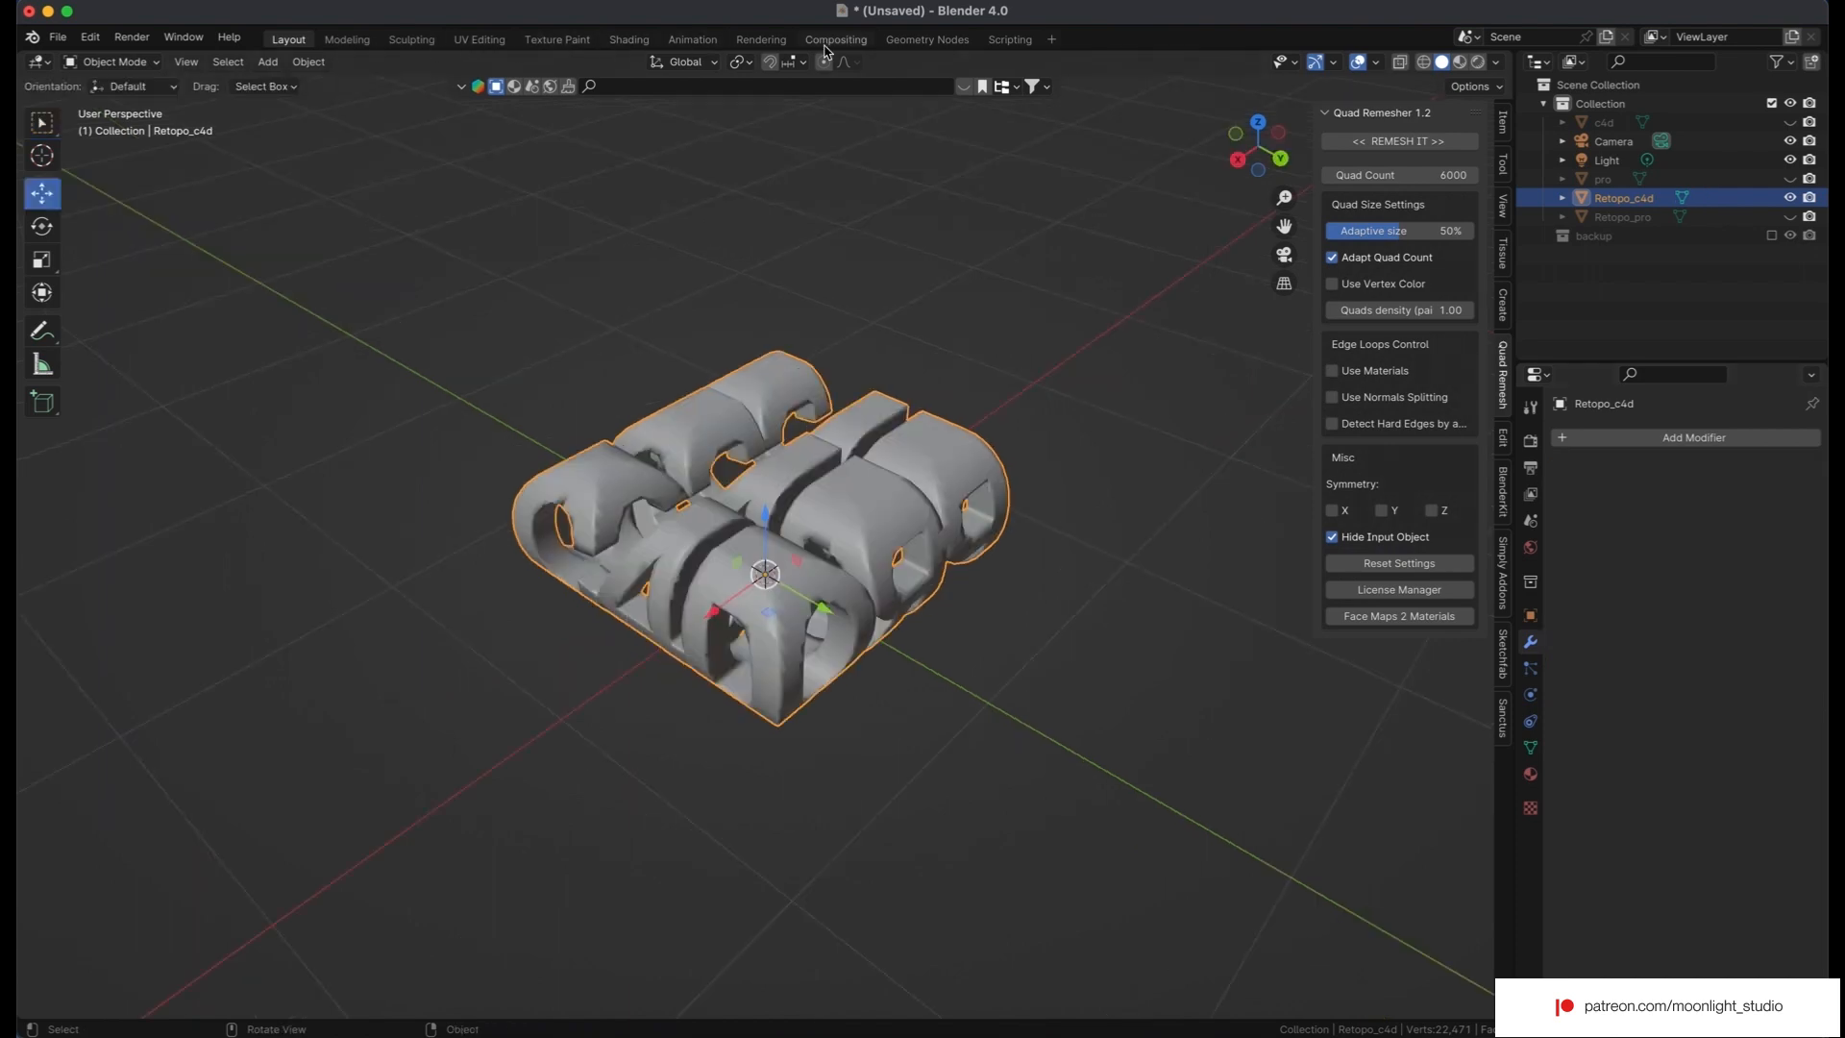
left_click(918, 43)
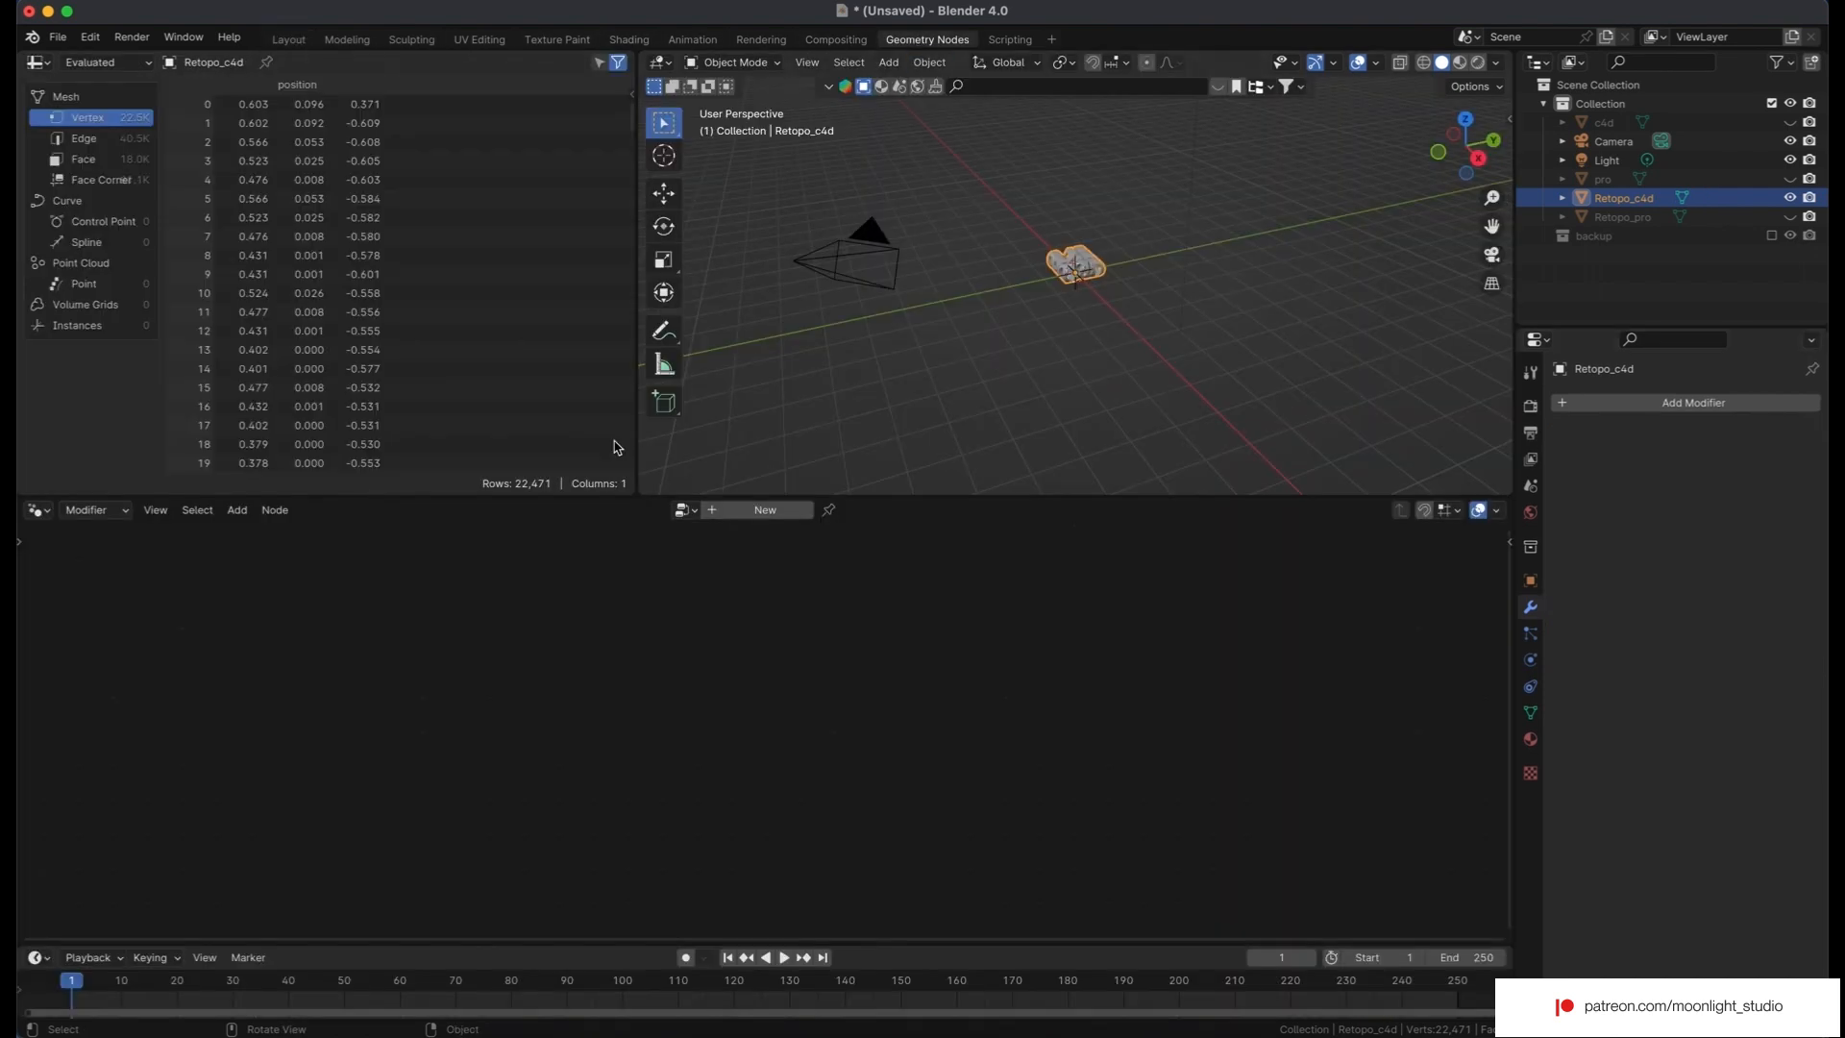
left_click(723, 511)
scroll(1110, 240, "up", 4)
scroll(1110, 240, "up", 6)
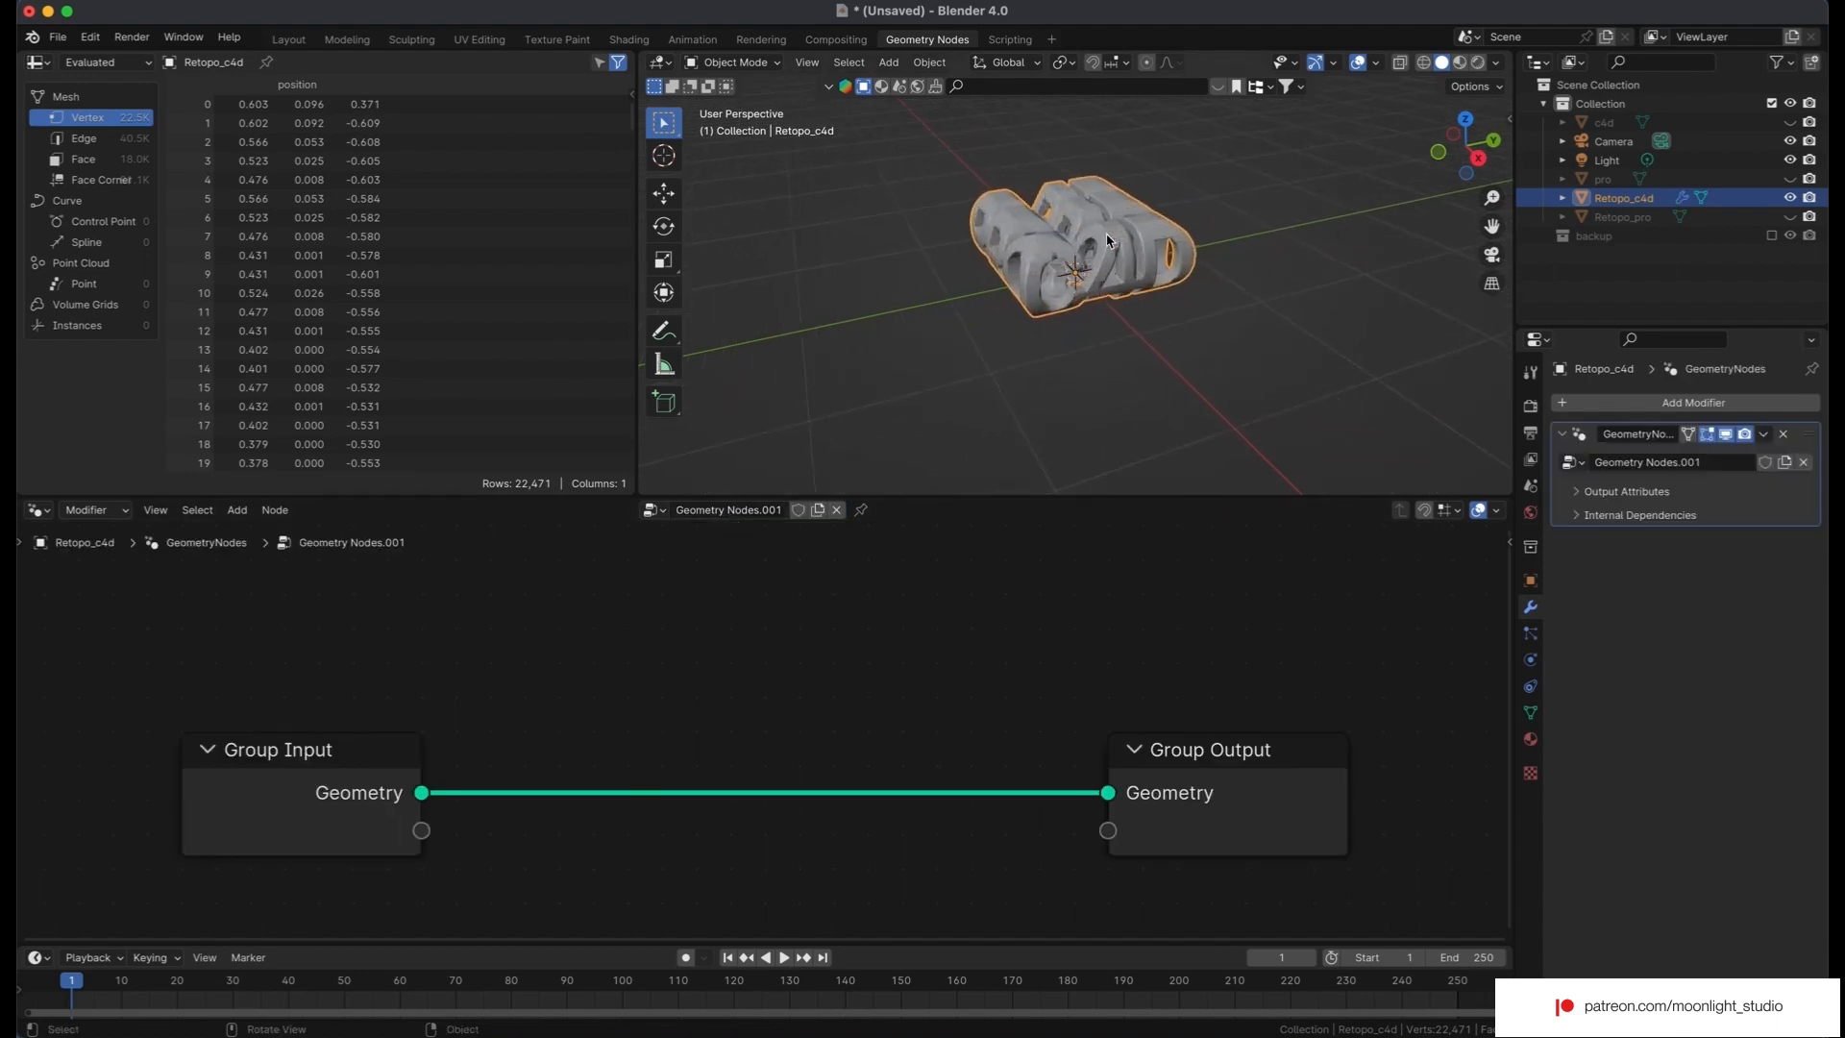
scroll(786, 709, "down", 4)
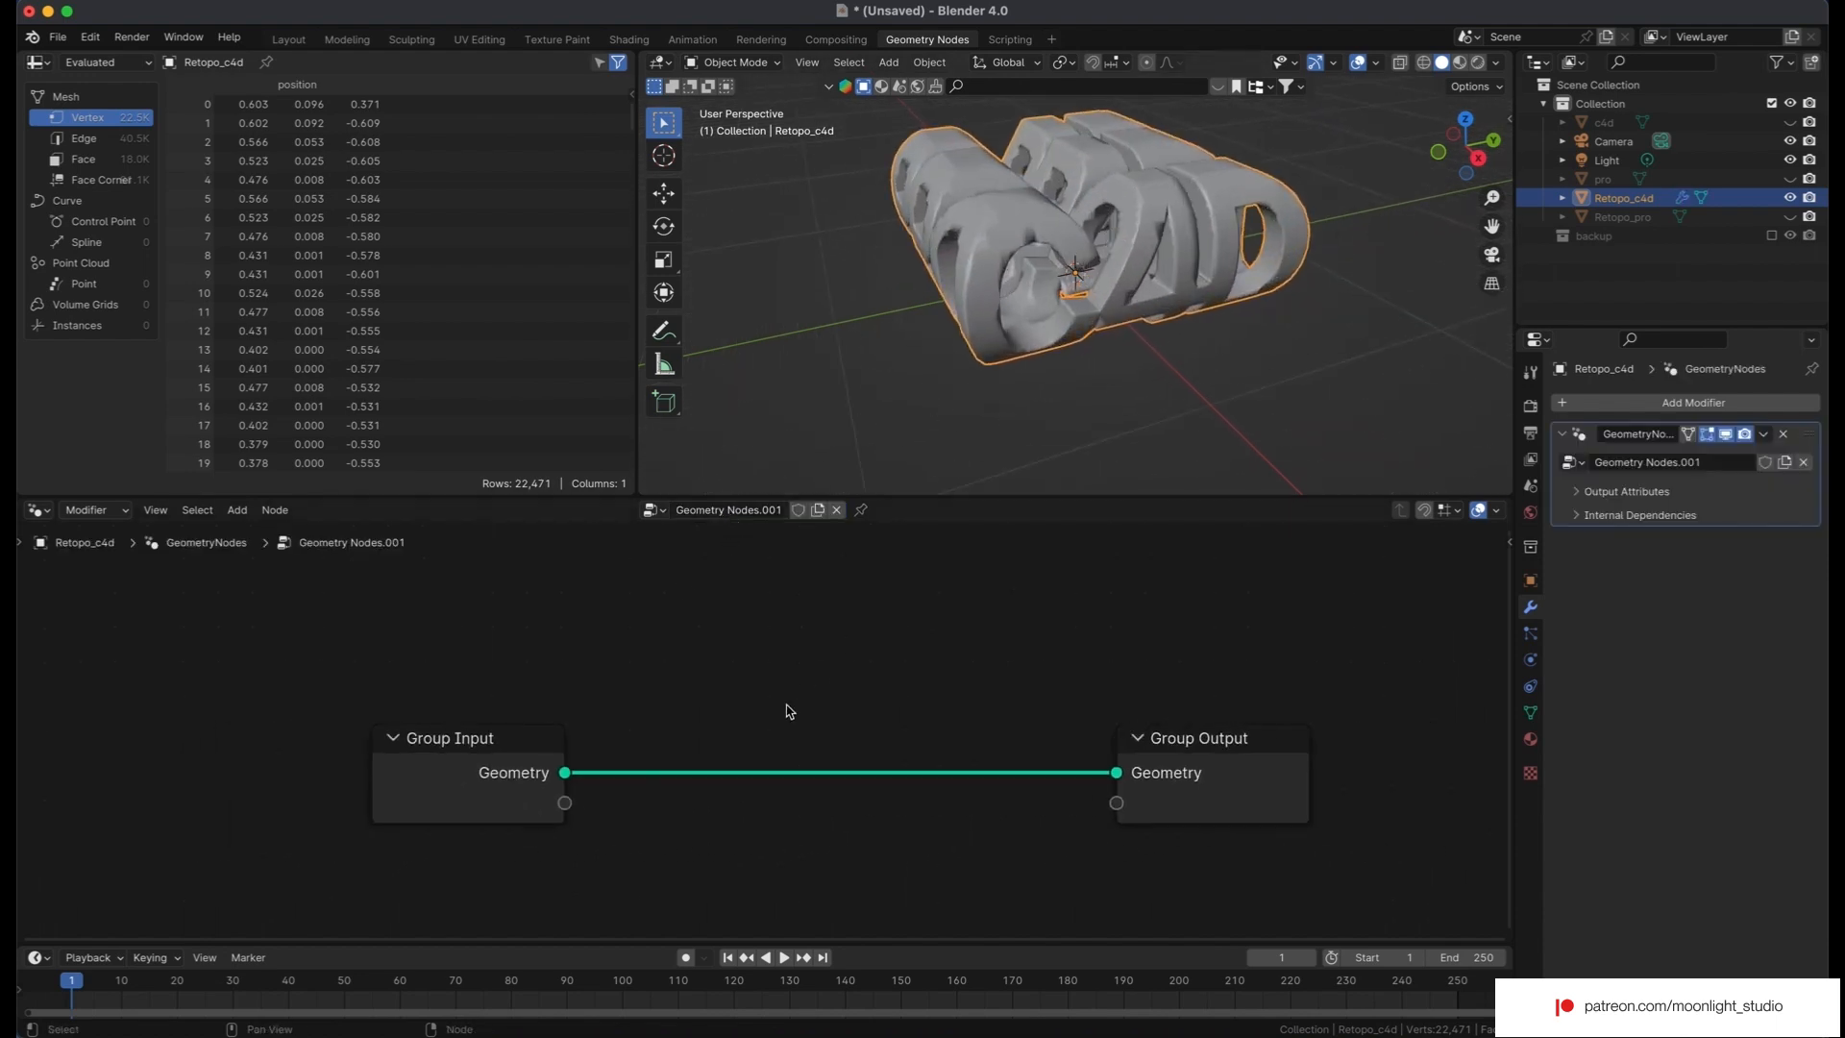
Move the Group Input node away and insert a Mesh to Volume node between Group Input and Group Output.
left_click_drag(615, 748, 371, 733)
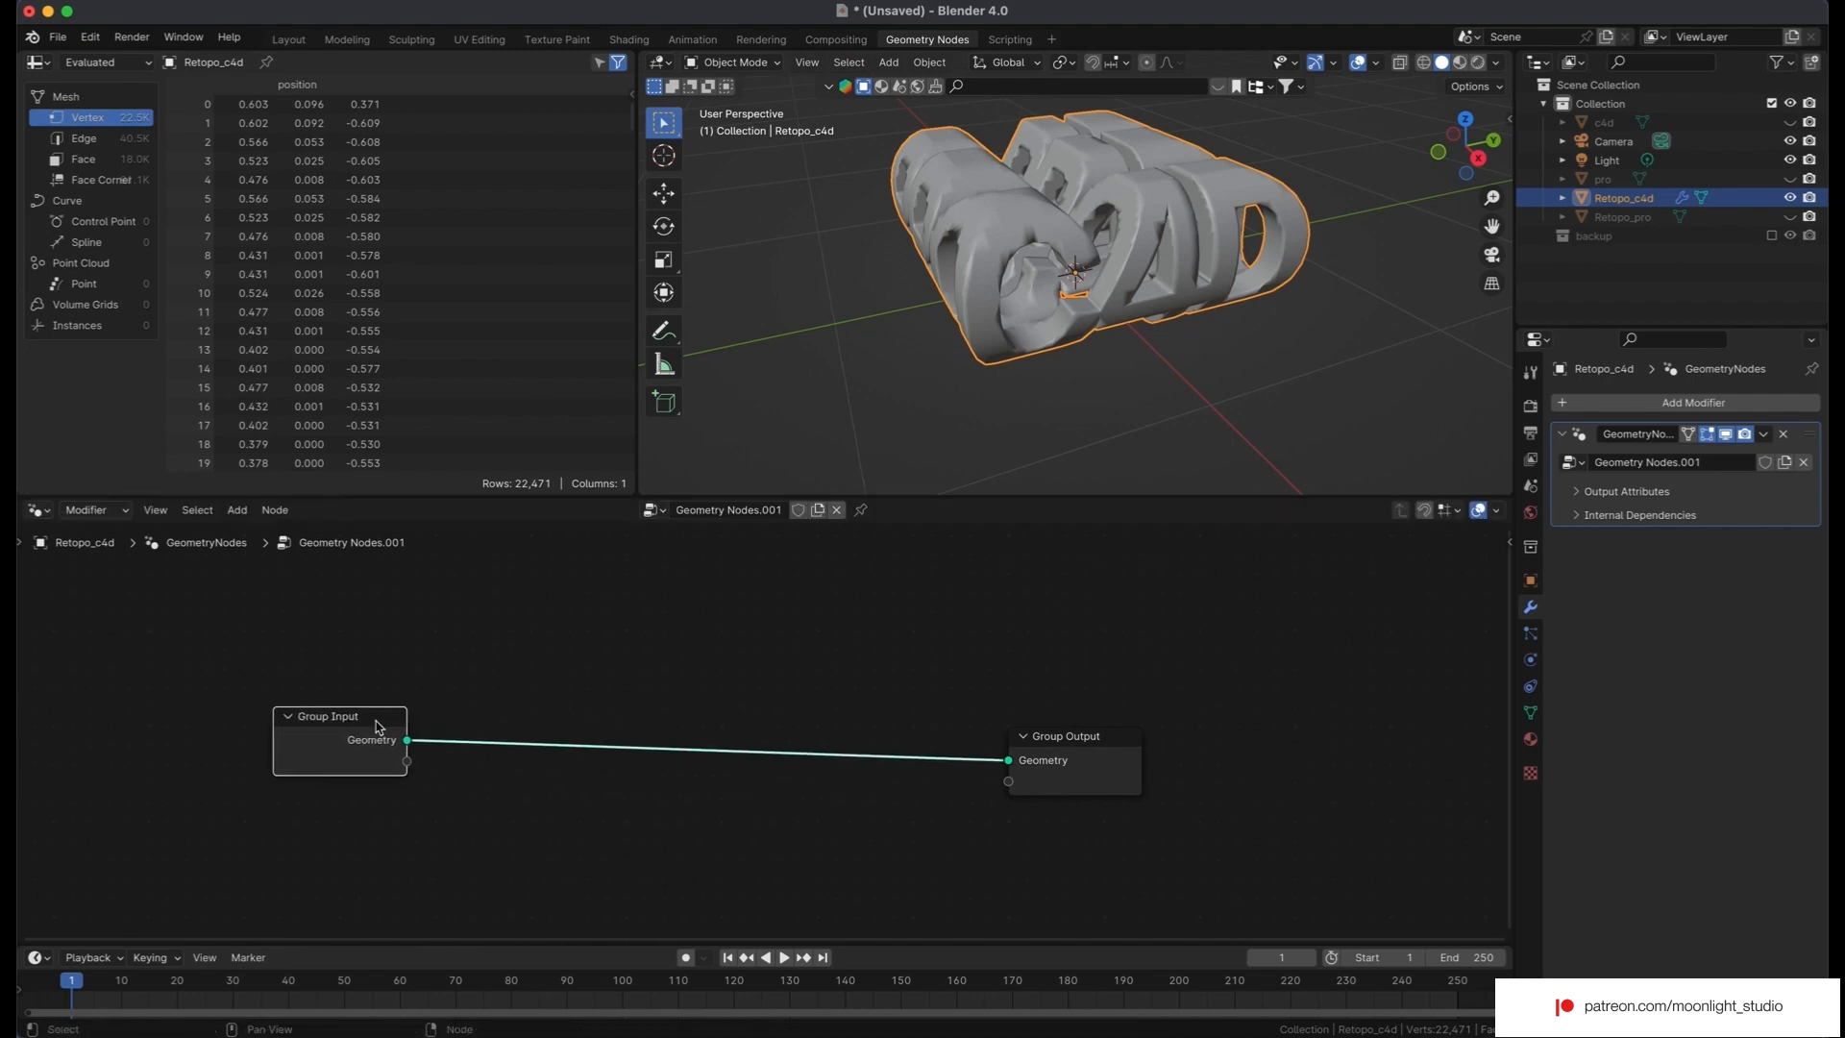
key("shift+a")
type("mesh to v")
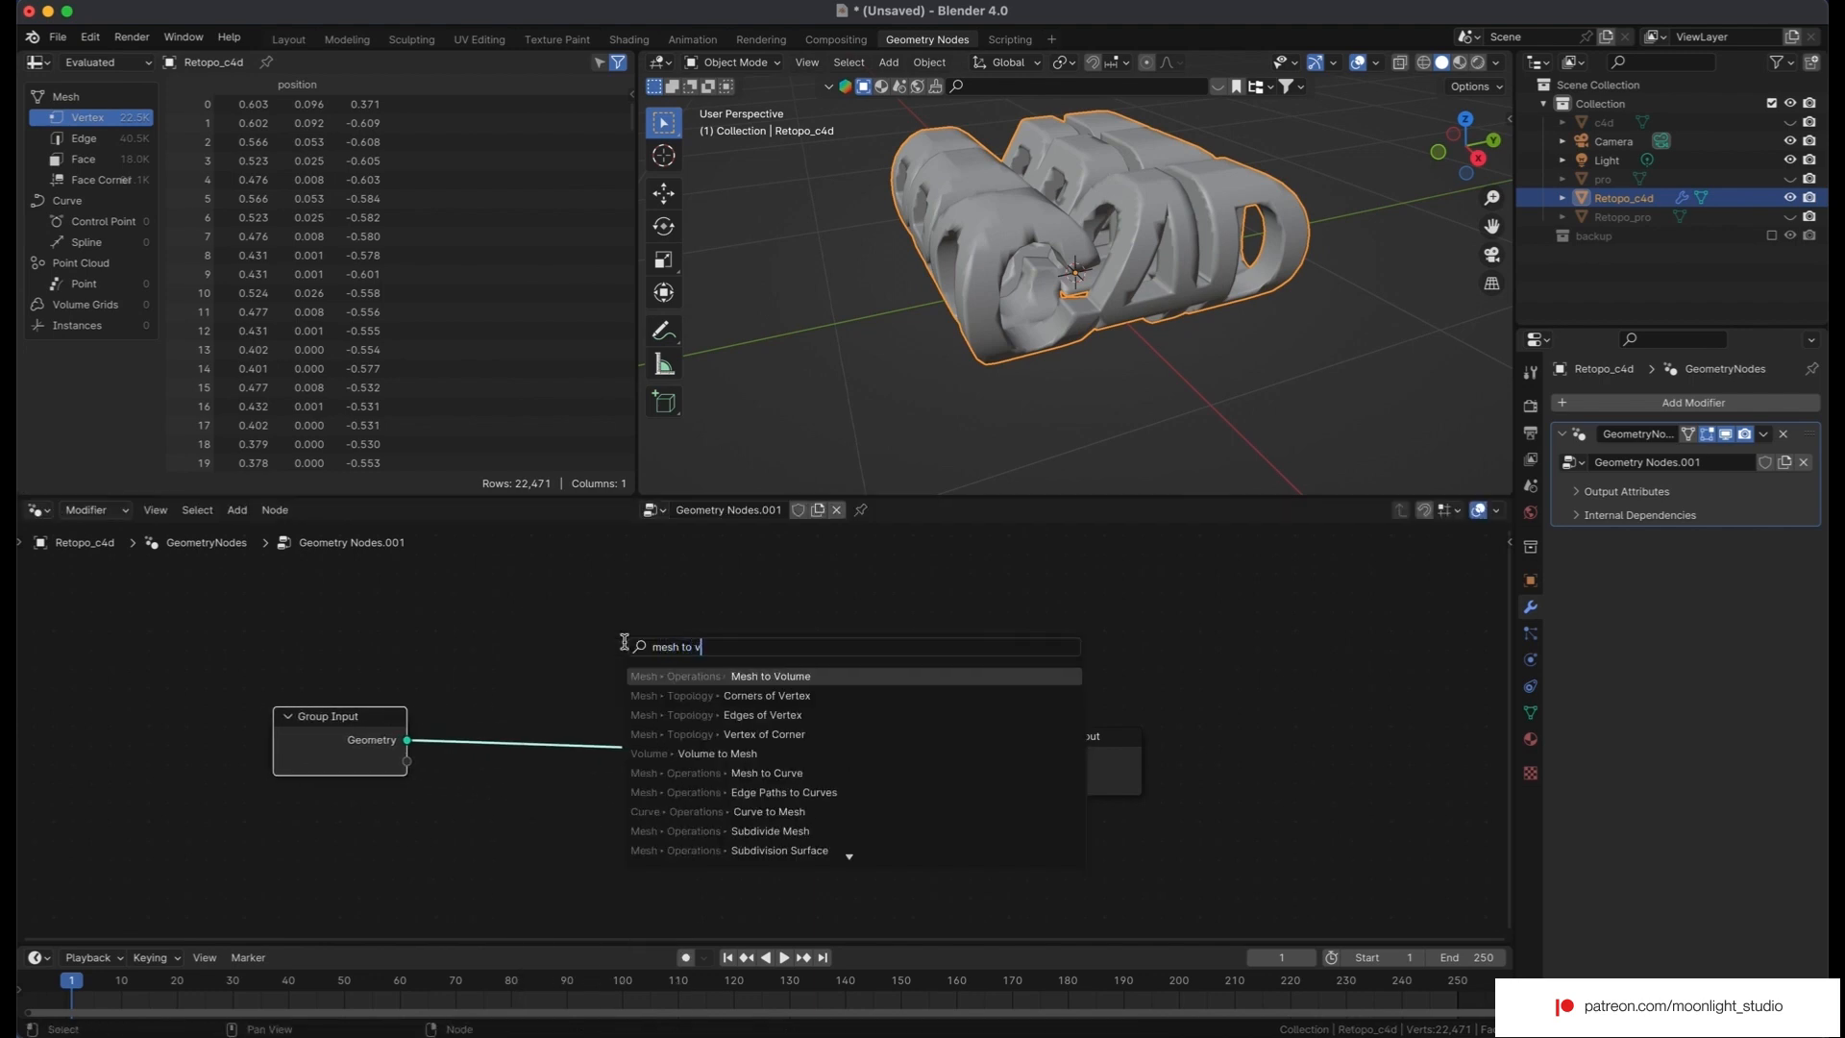
key("Return")
left_click(509, 705)
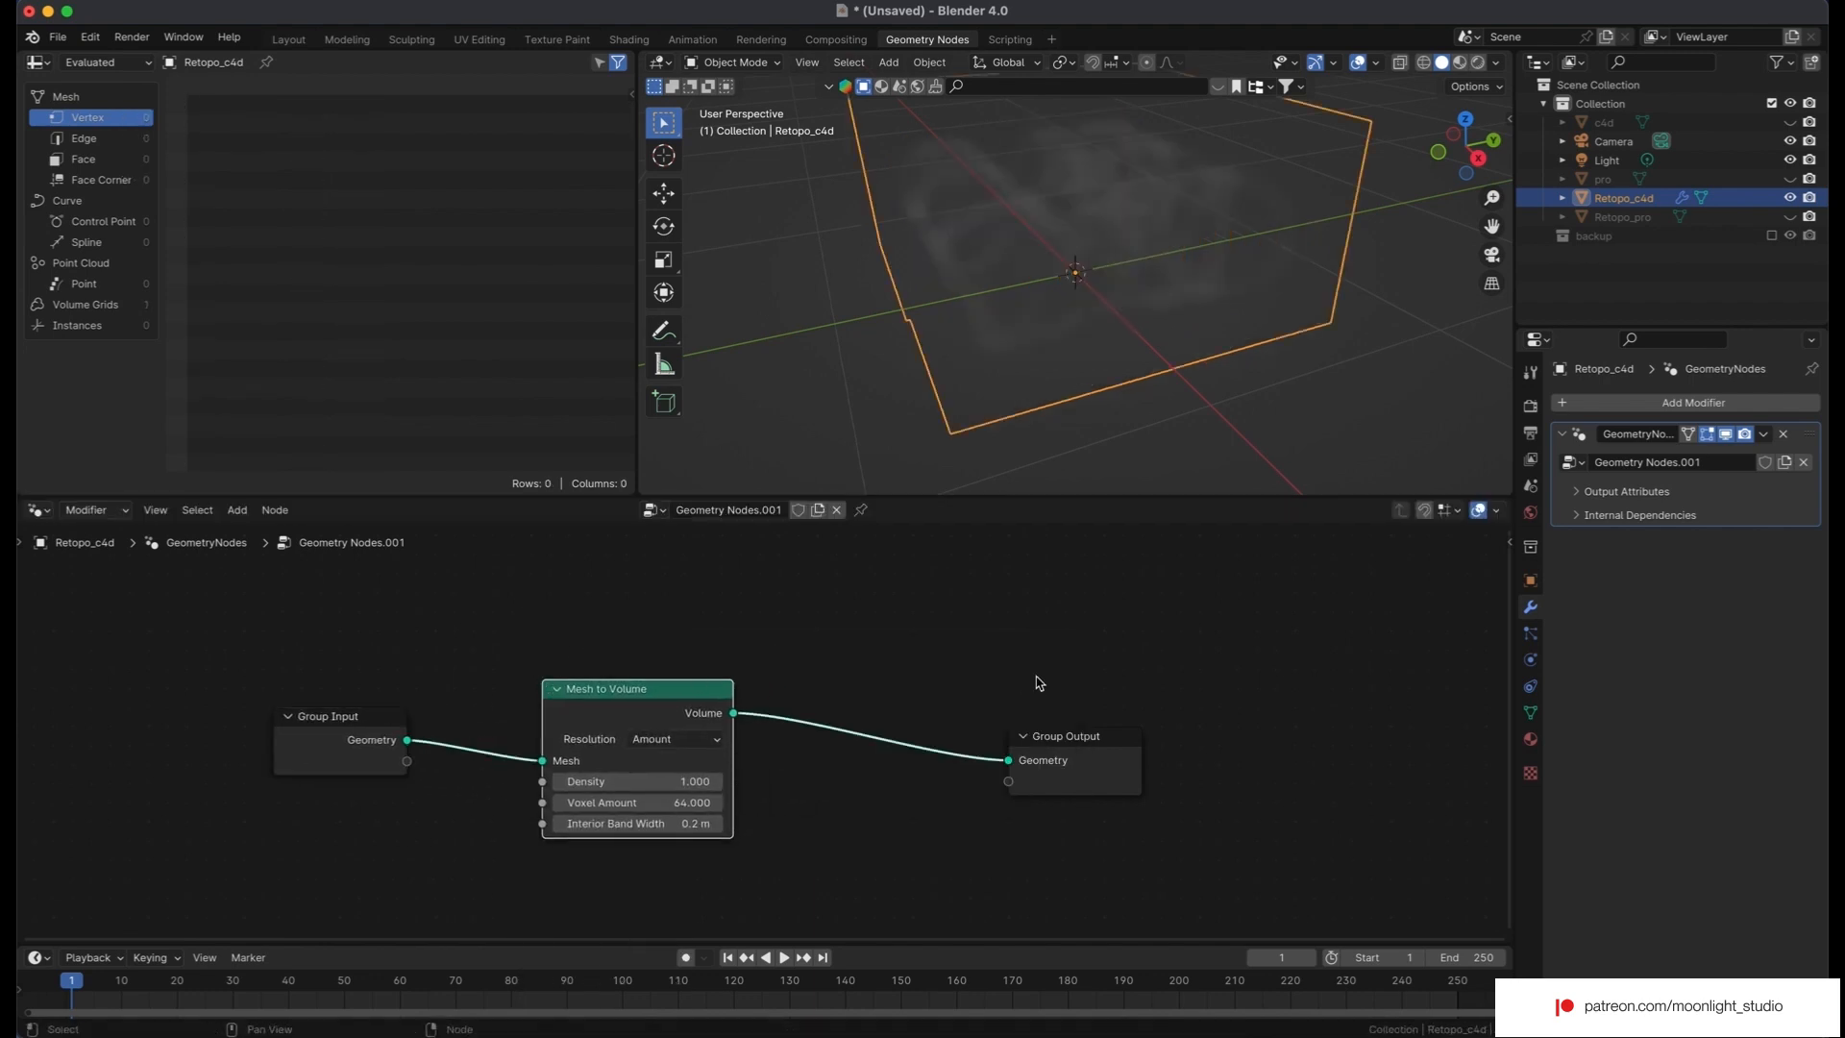
Move the Group Output node farther away and insert a Volume to Mesh node after Mesh to Volume.
left_click_drag(1060, 736, 1298, 738)
key("shift+a")
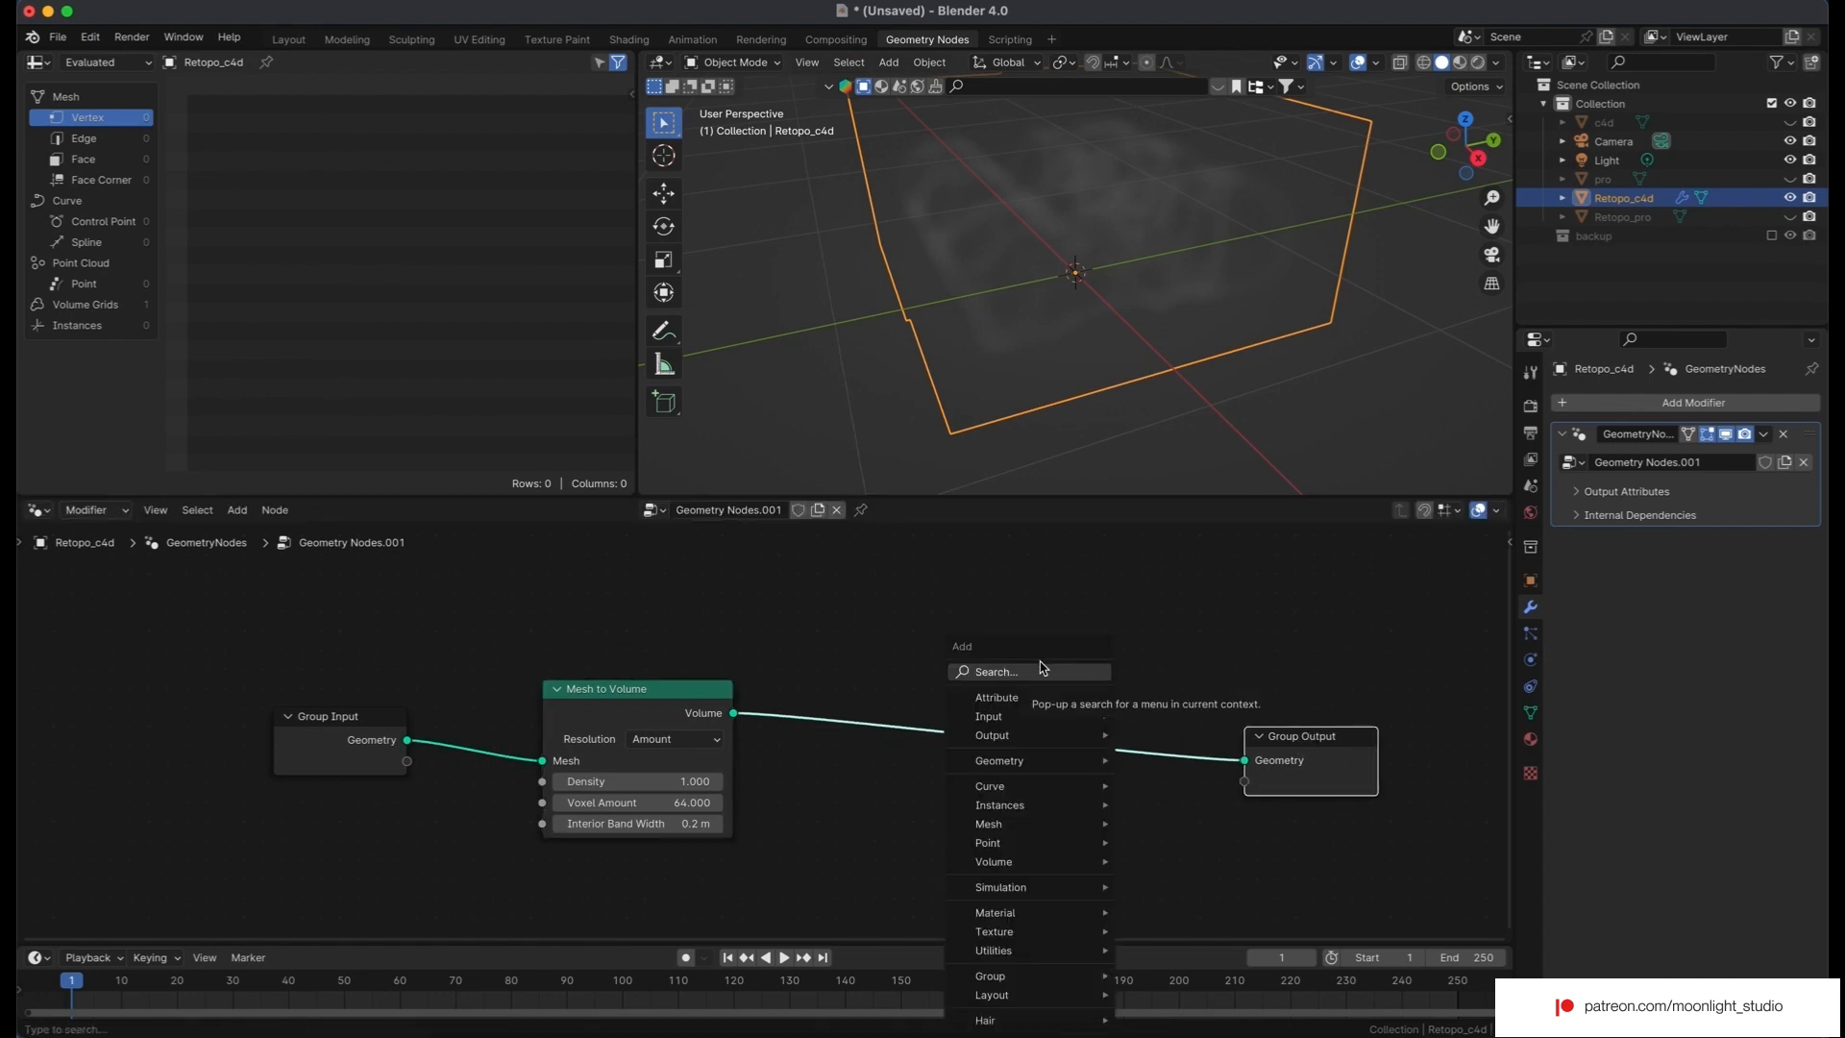
type("volume to")
key("Return")
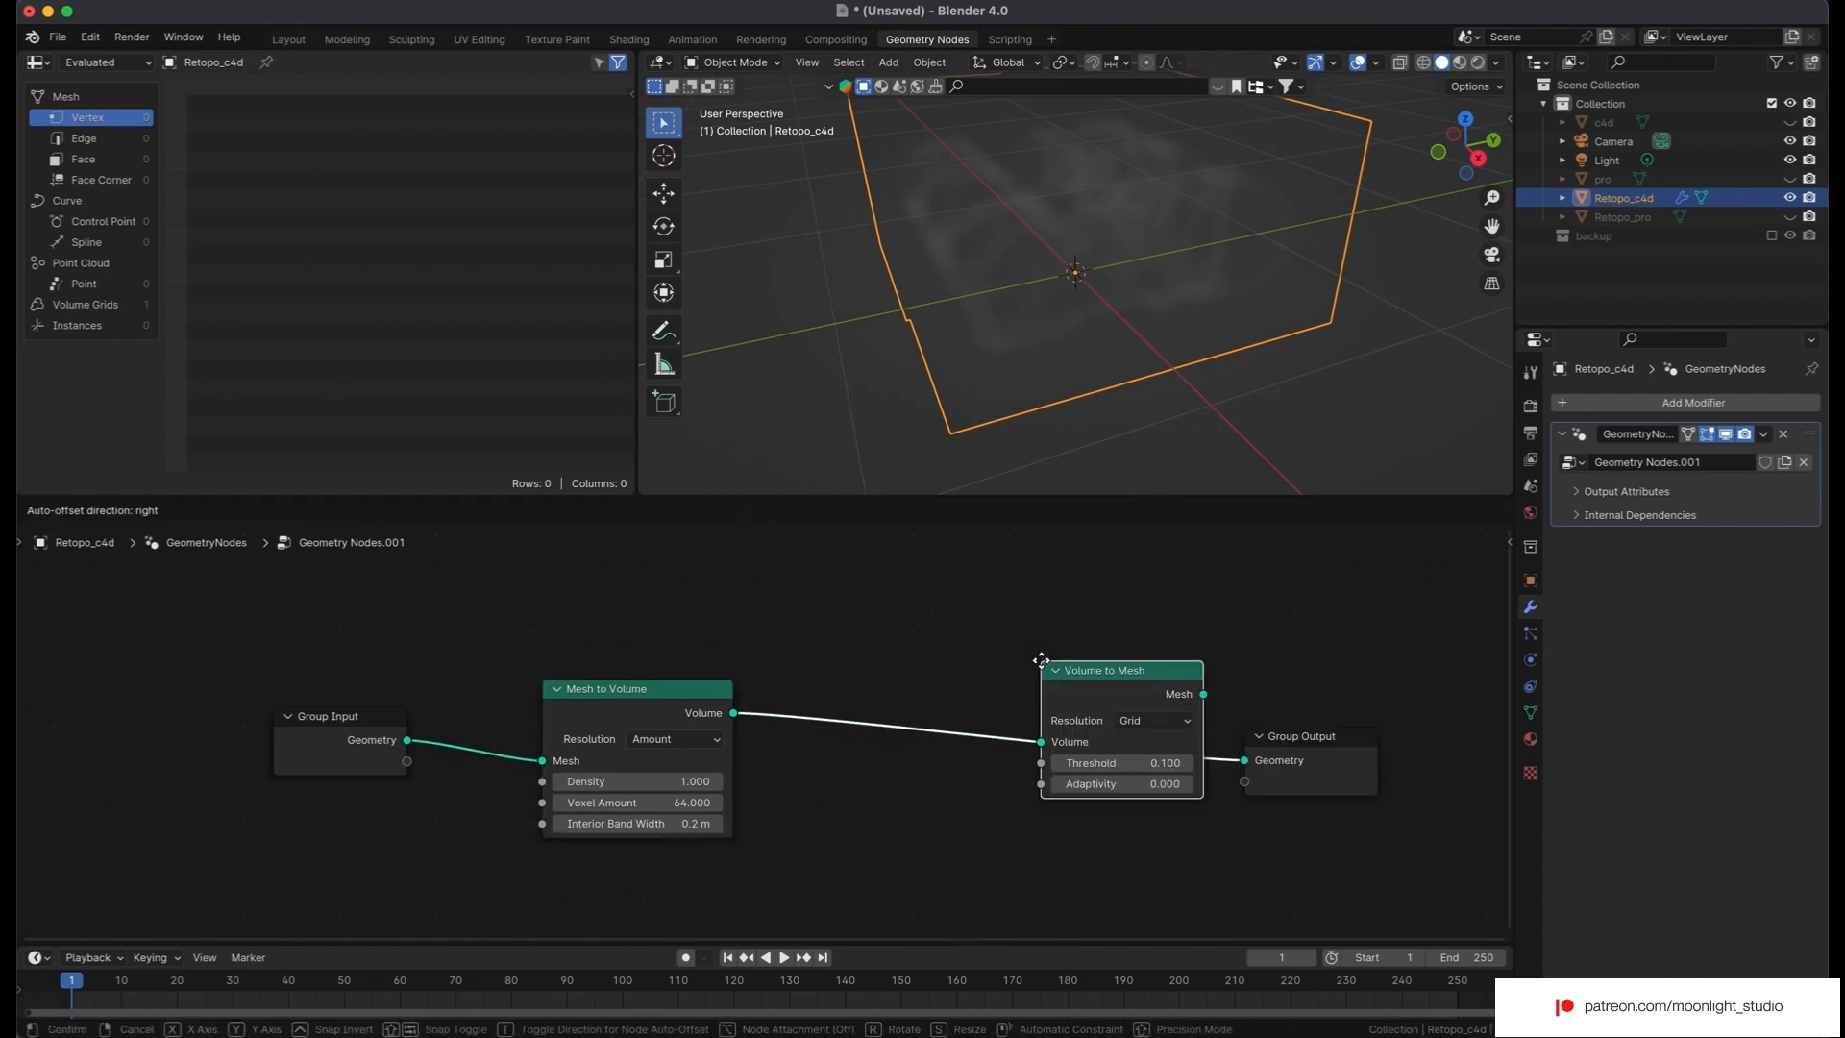
left_click(993, 727)
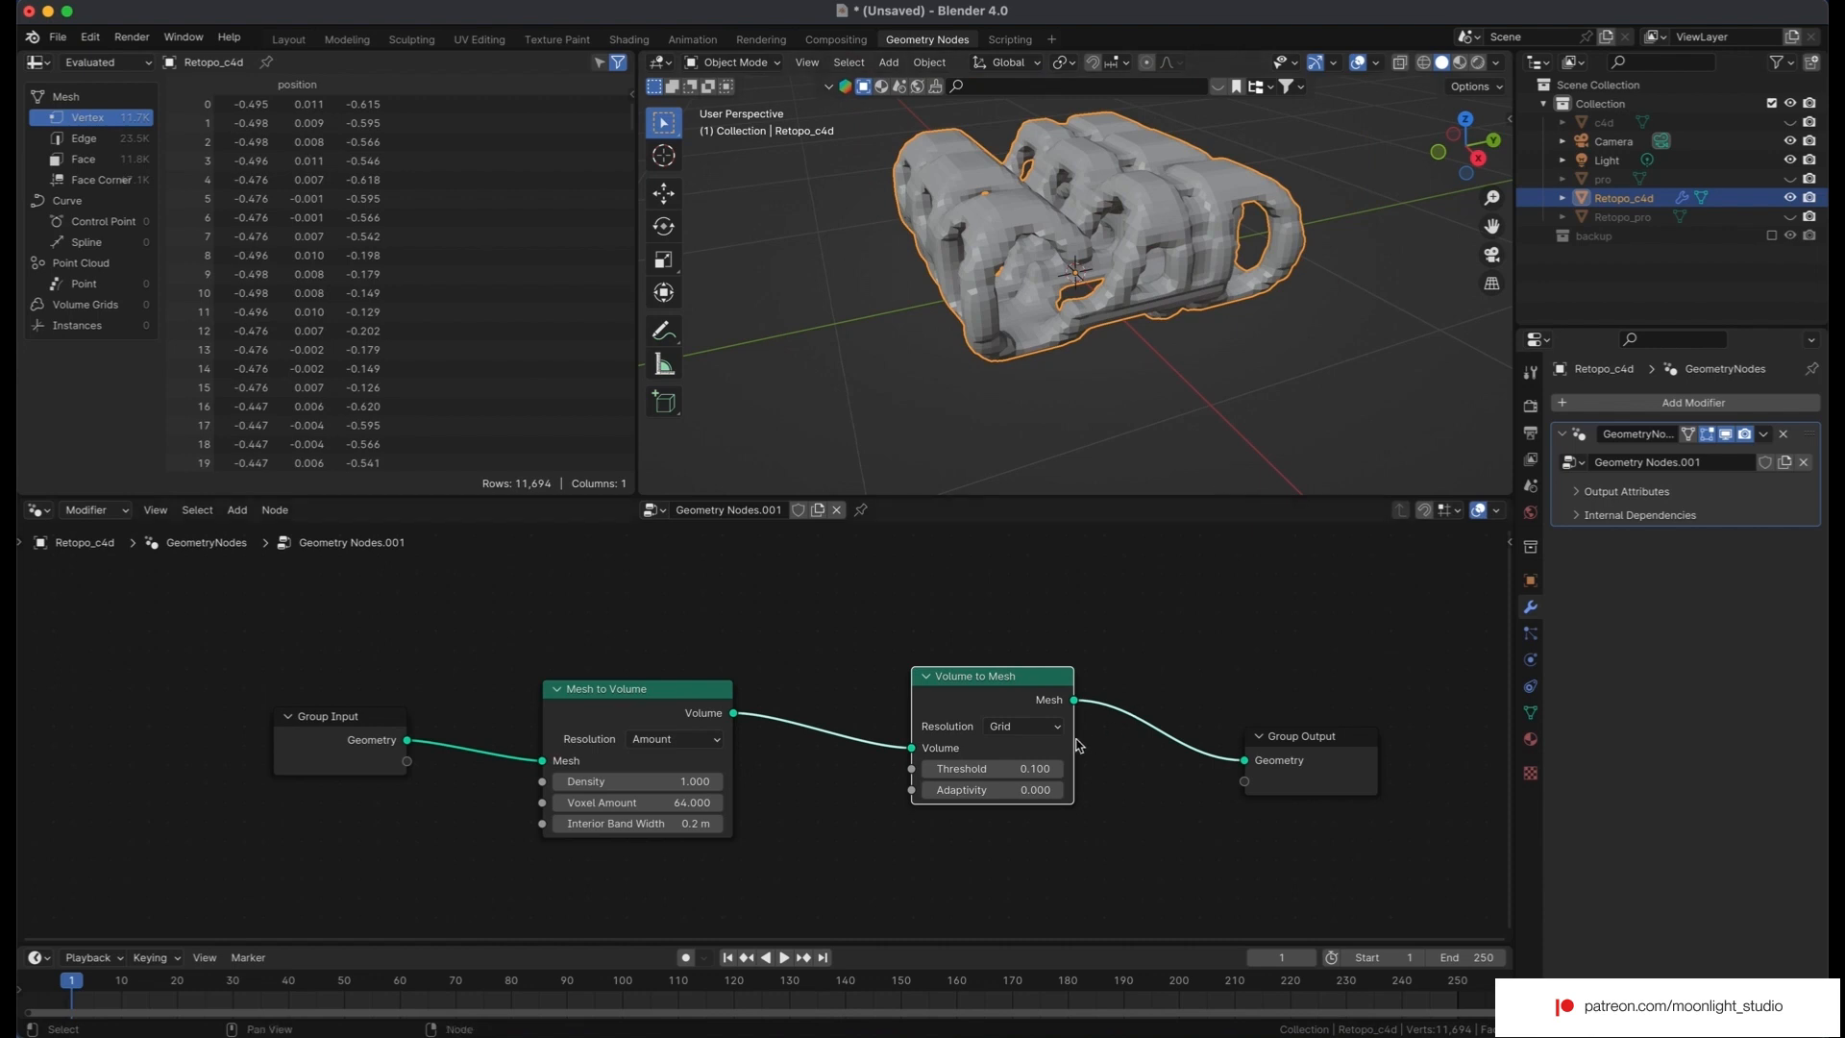
Set the Volume to Mesh resolution to Amount and the Voxel Amount to 300 on both volume nodes.
left_click(989, 735)
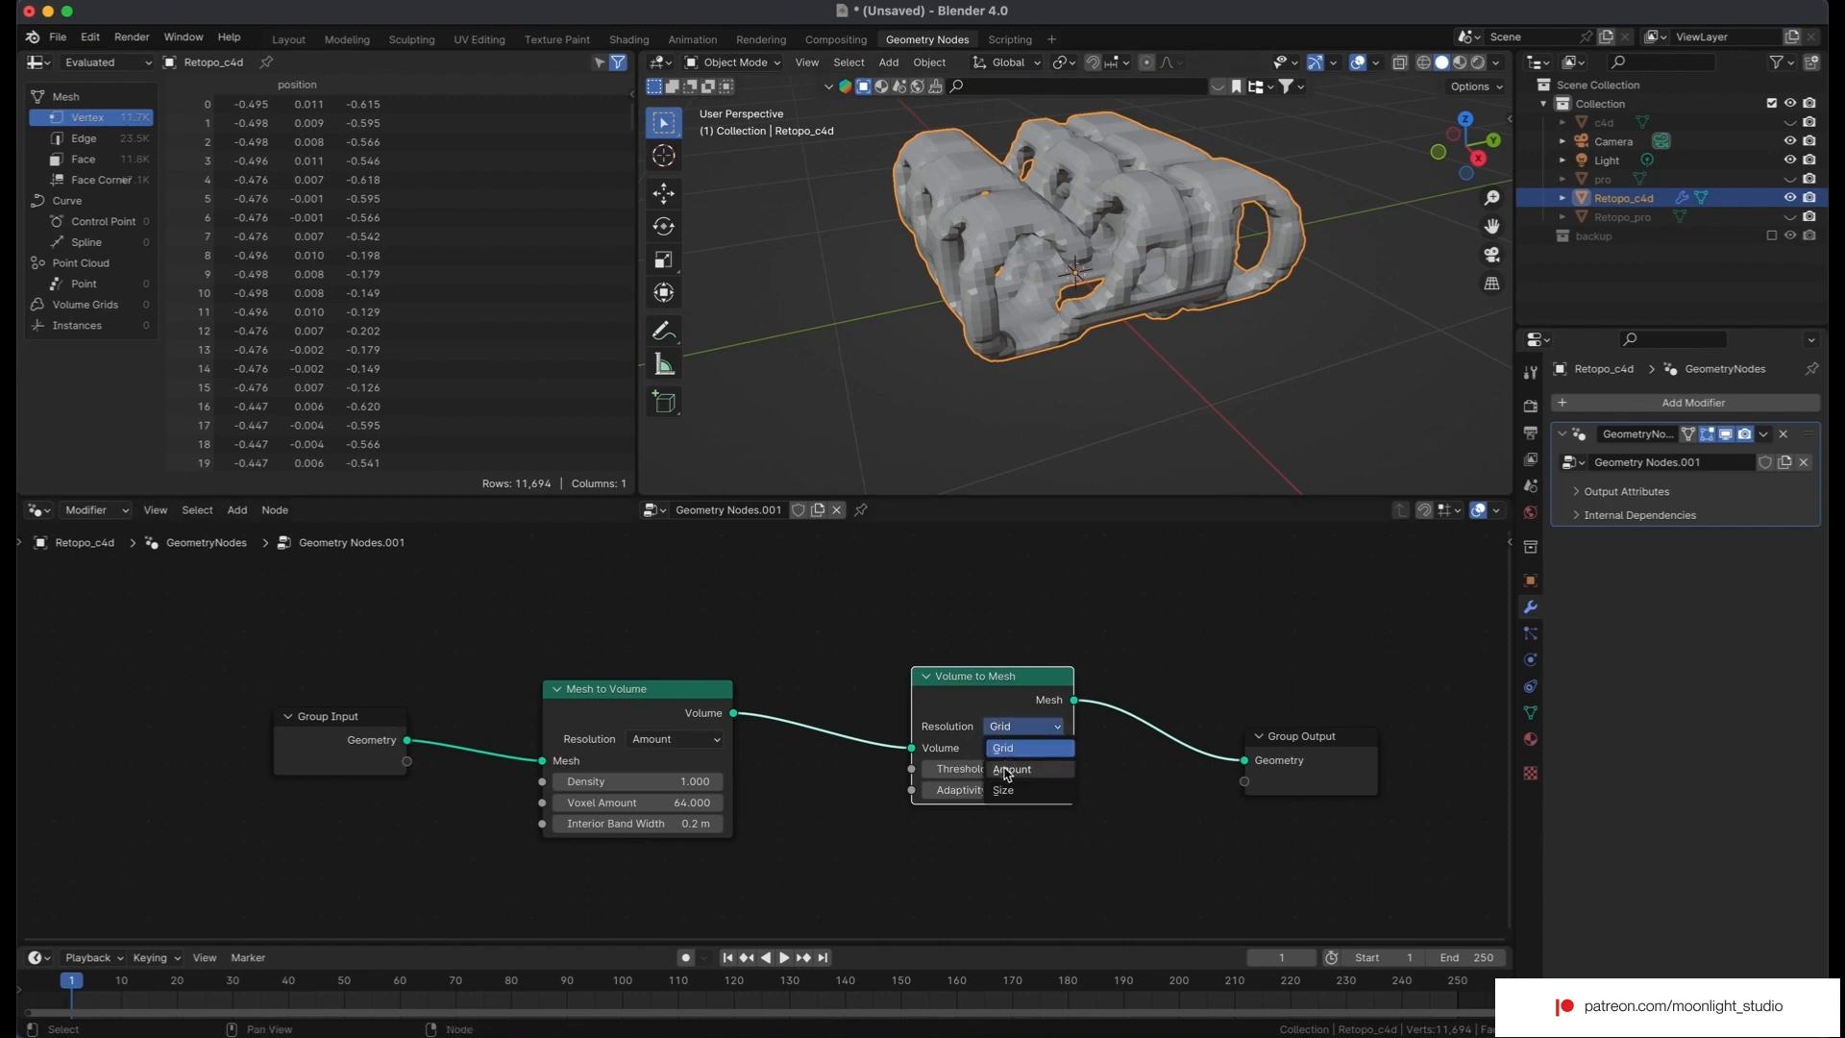
left_click(997, 768)
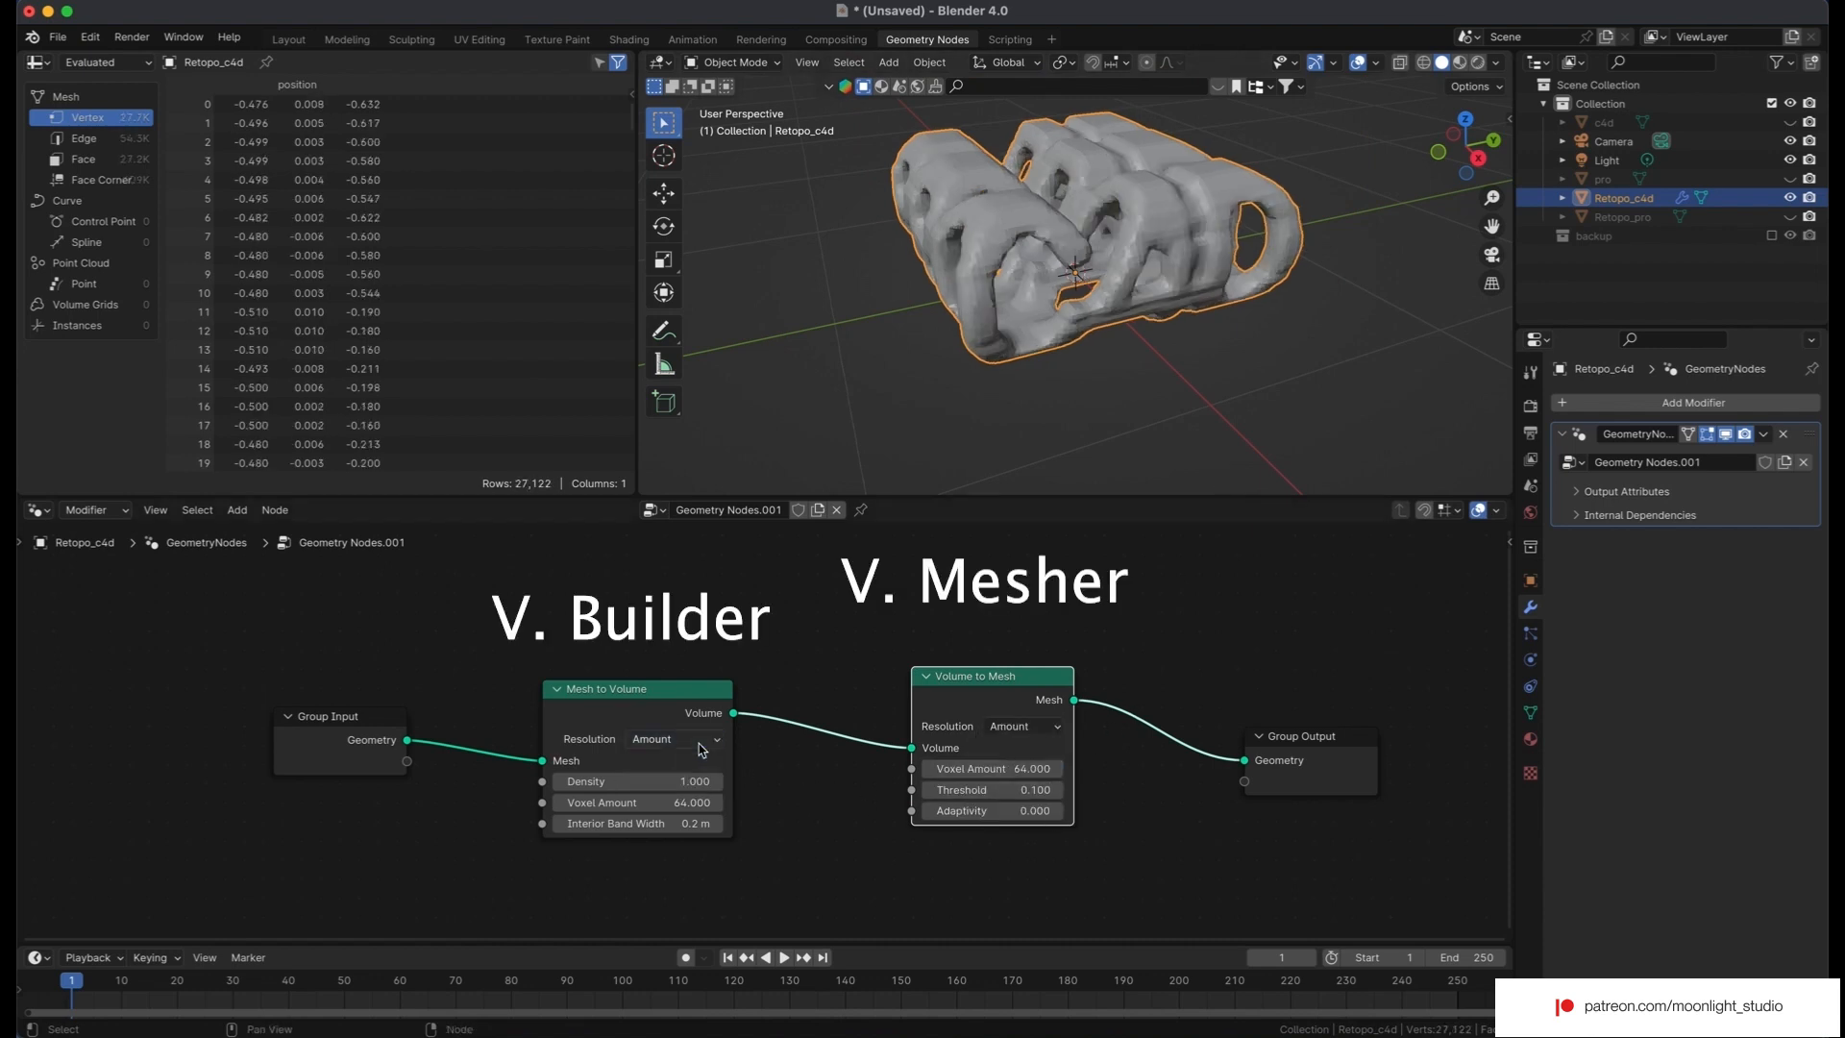
left_click(702, 802)
type("300")
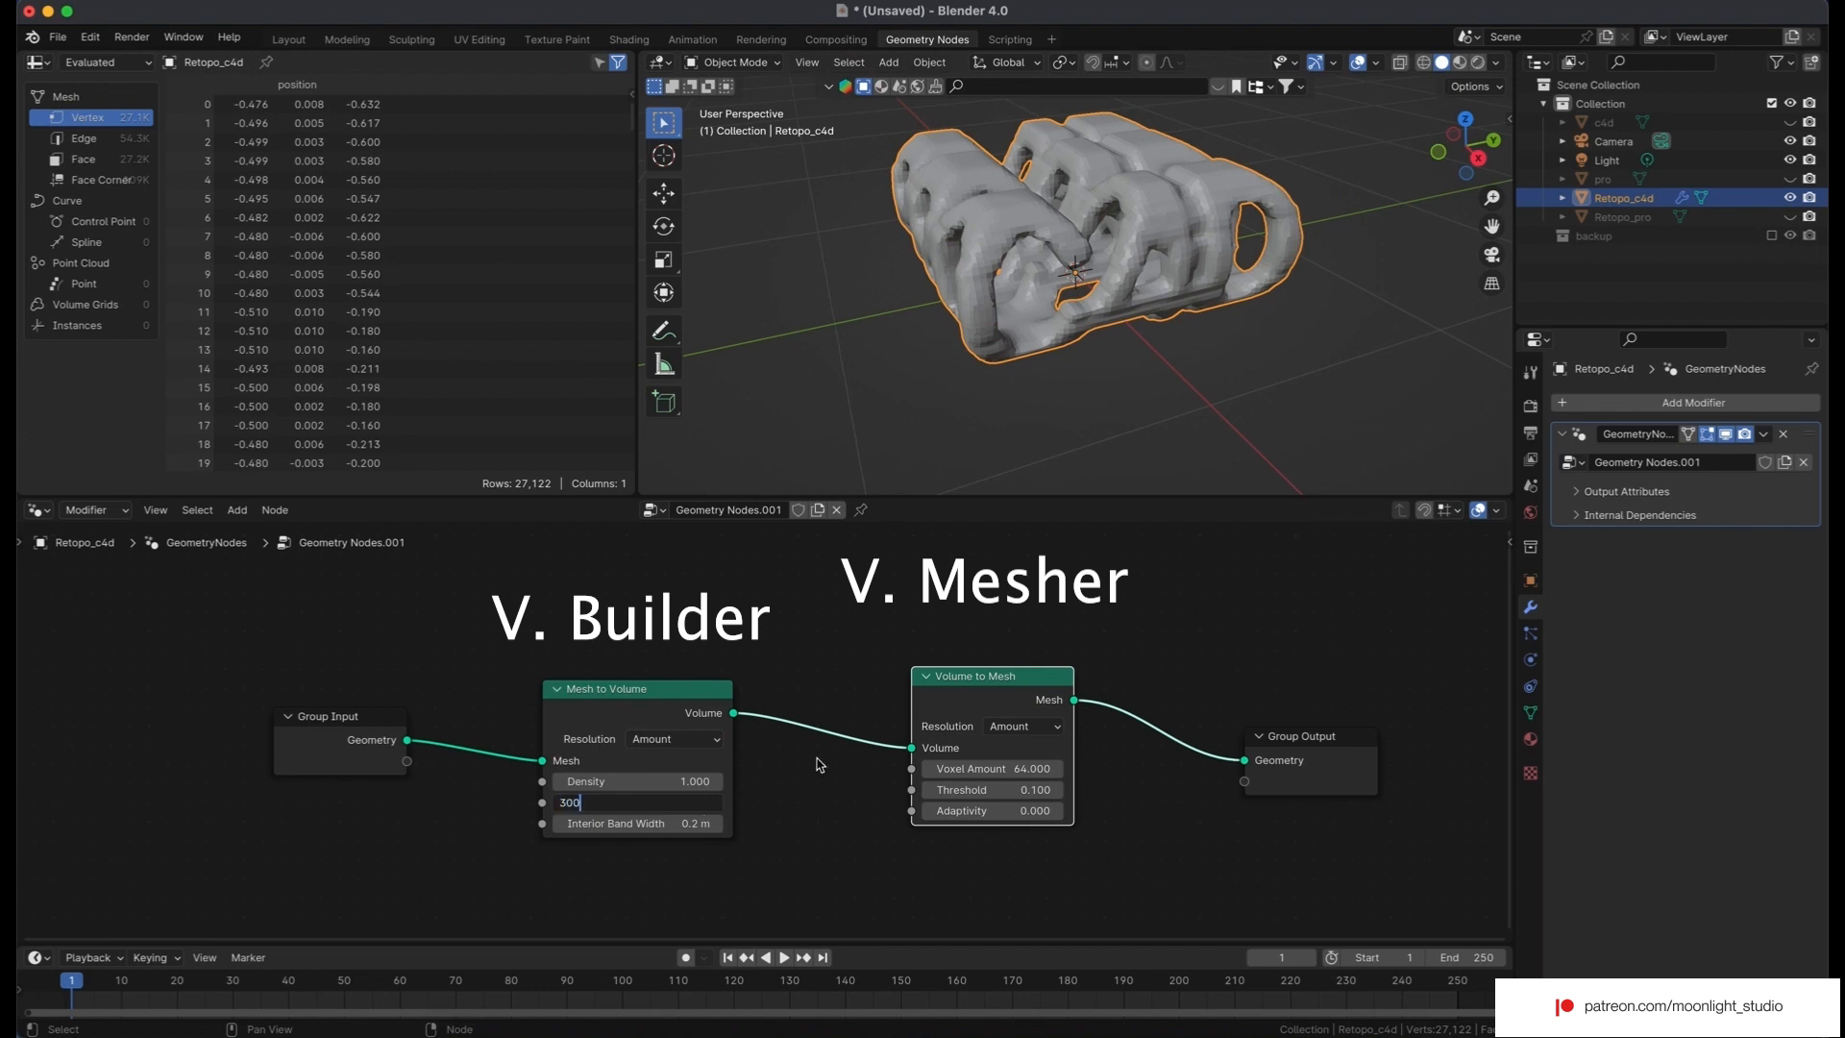
key("Return")
left_click(1024, 770)
type("3")
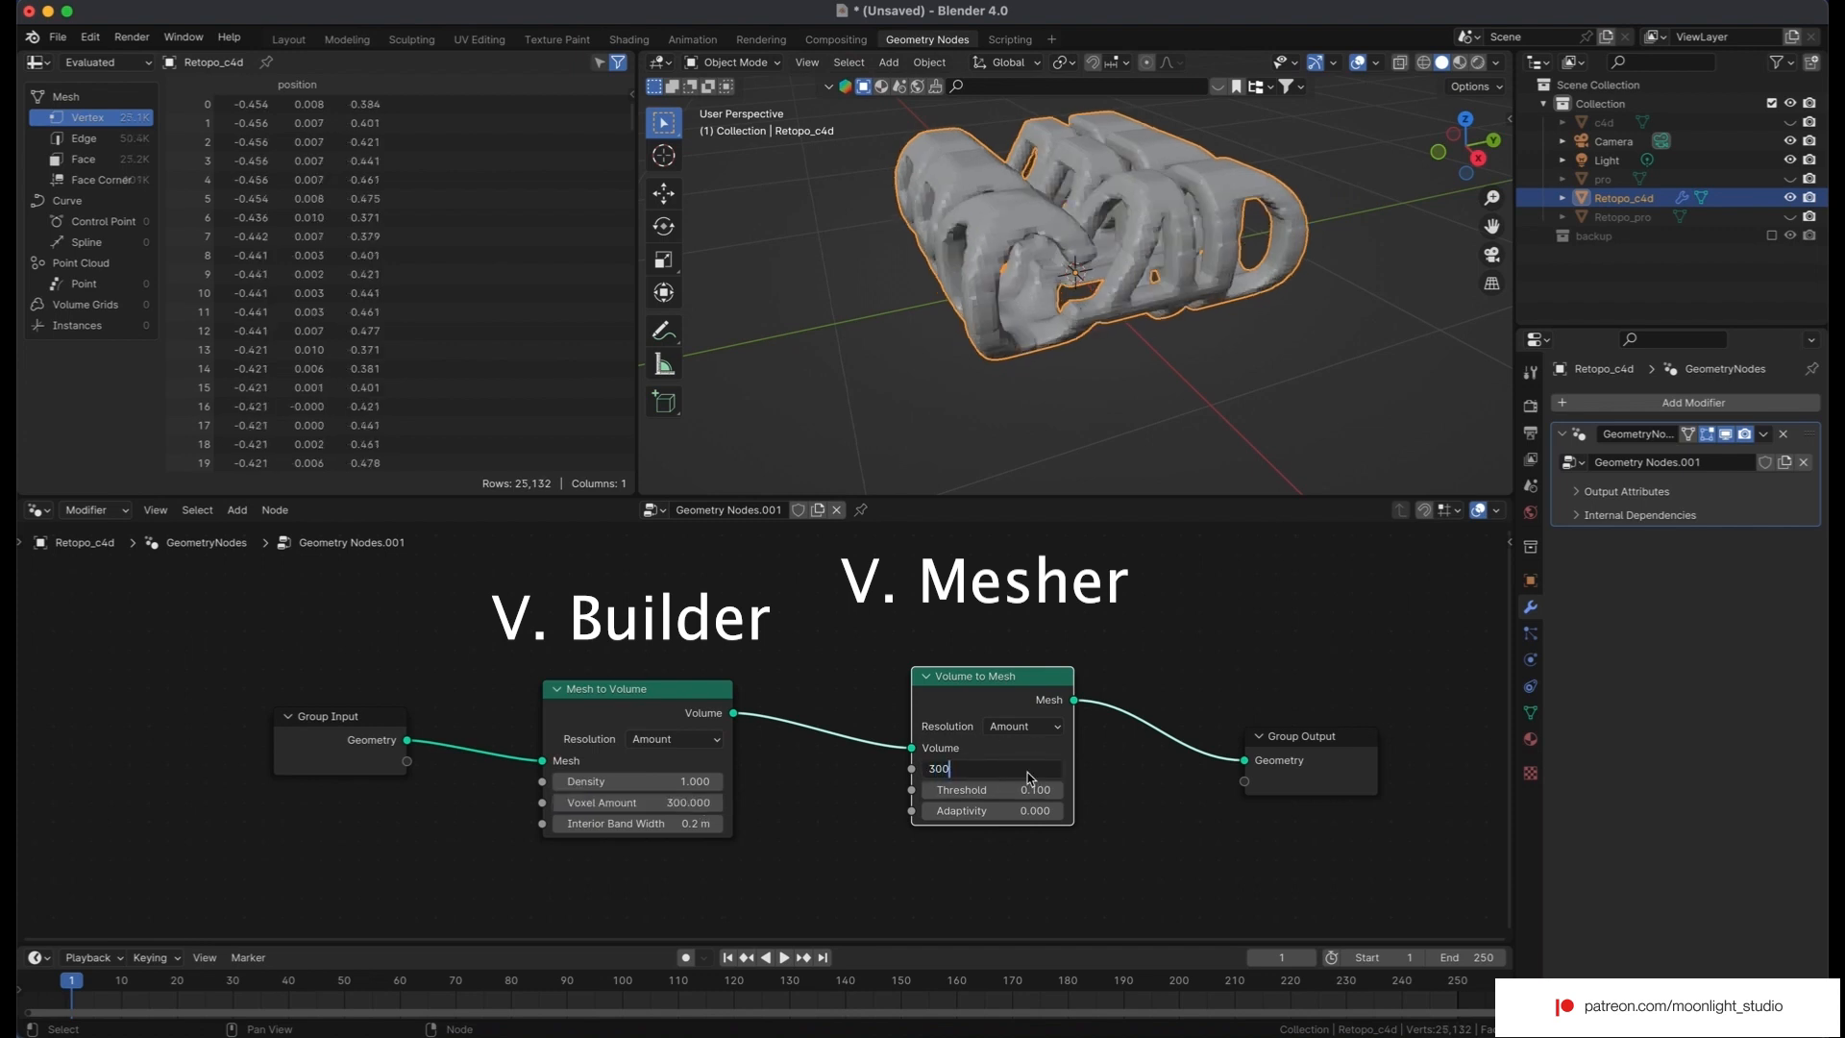
type("00")
key("Return")
Move the Group Output node farther away and insert a Set Position node between Volume to Mesh and Group Output.
scroll(827, 649, "right", 5)
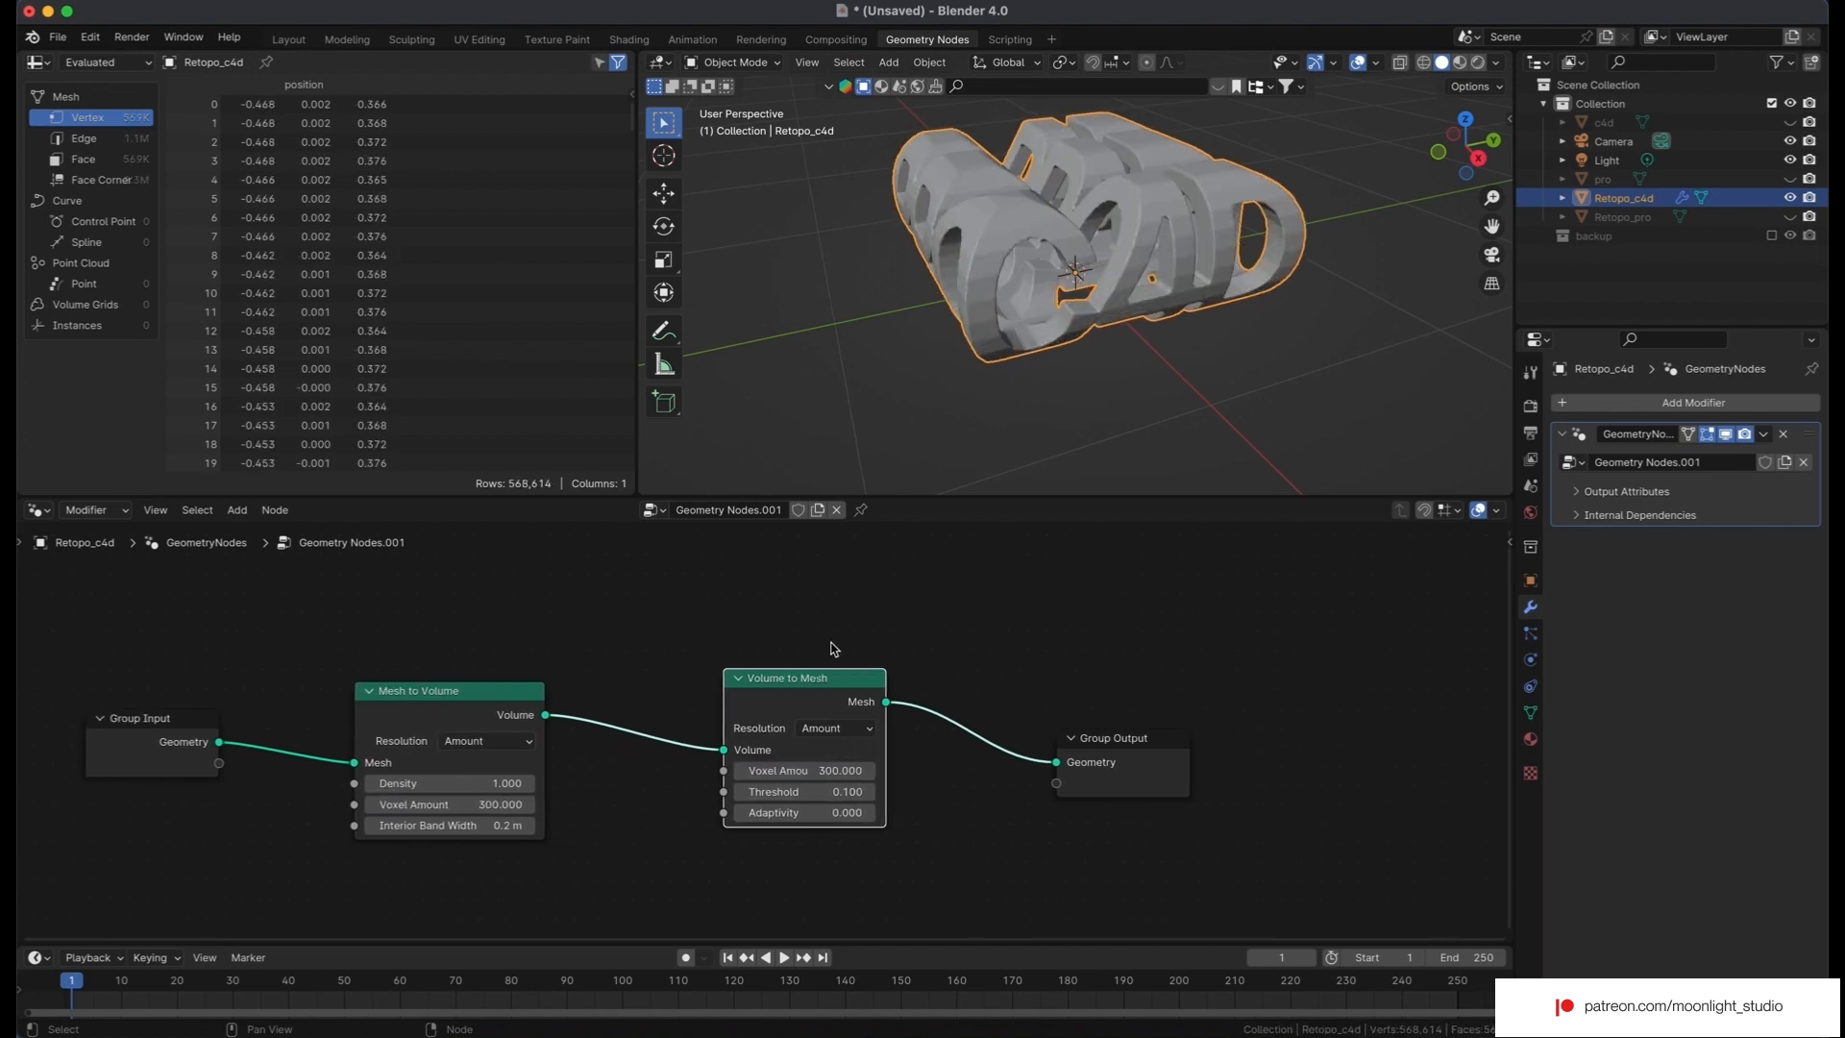
left_click_drag(1107, 730, 1396, 731)
left_click_drag(1415, 150, 1196, 157)
scroll(961, 769, "right", 5)
key("shift+a")
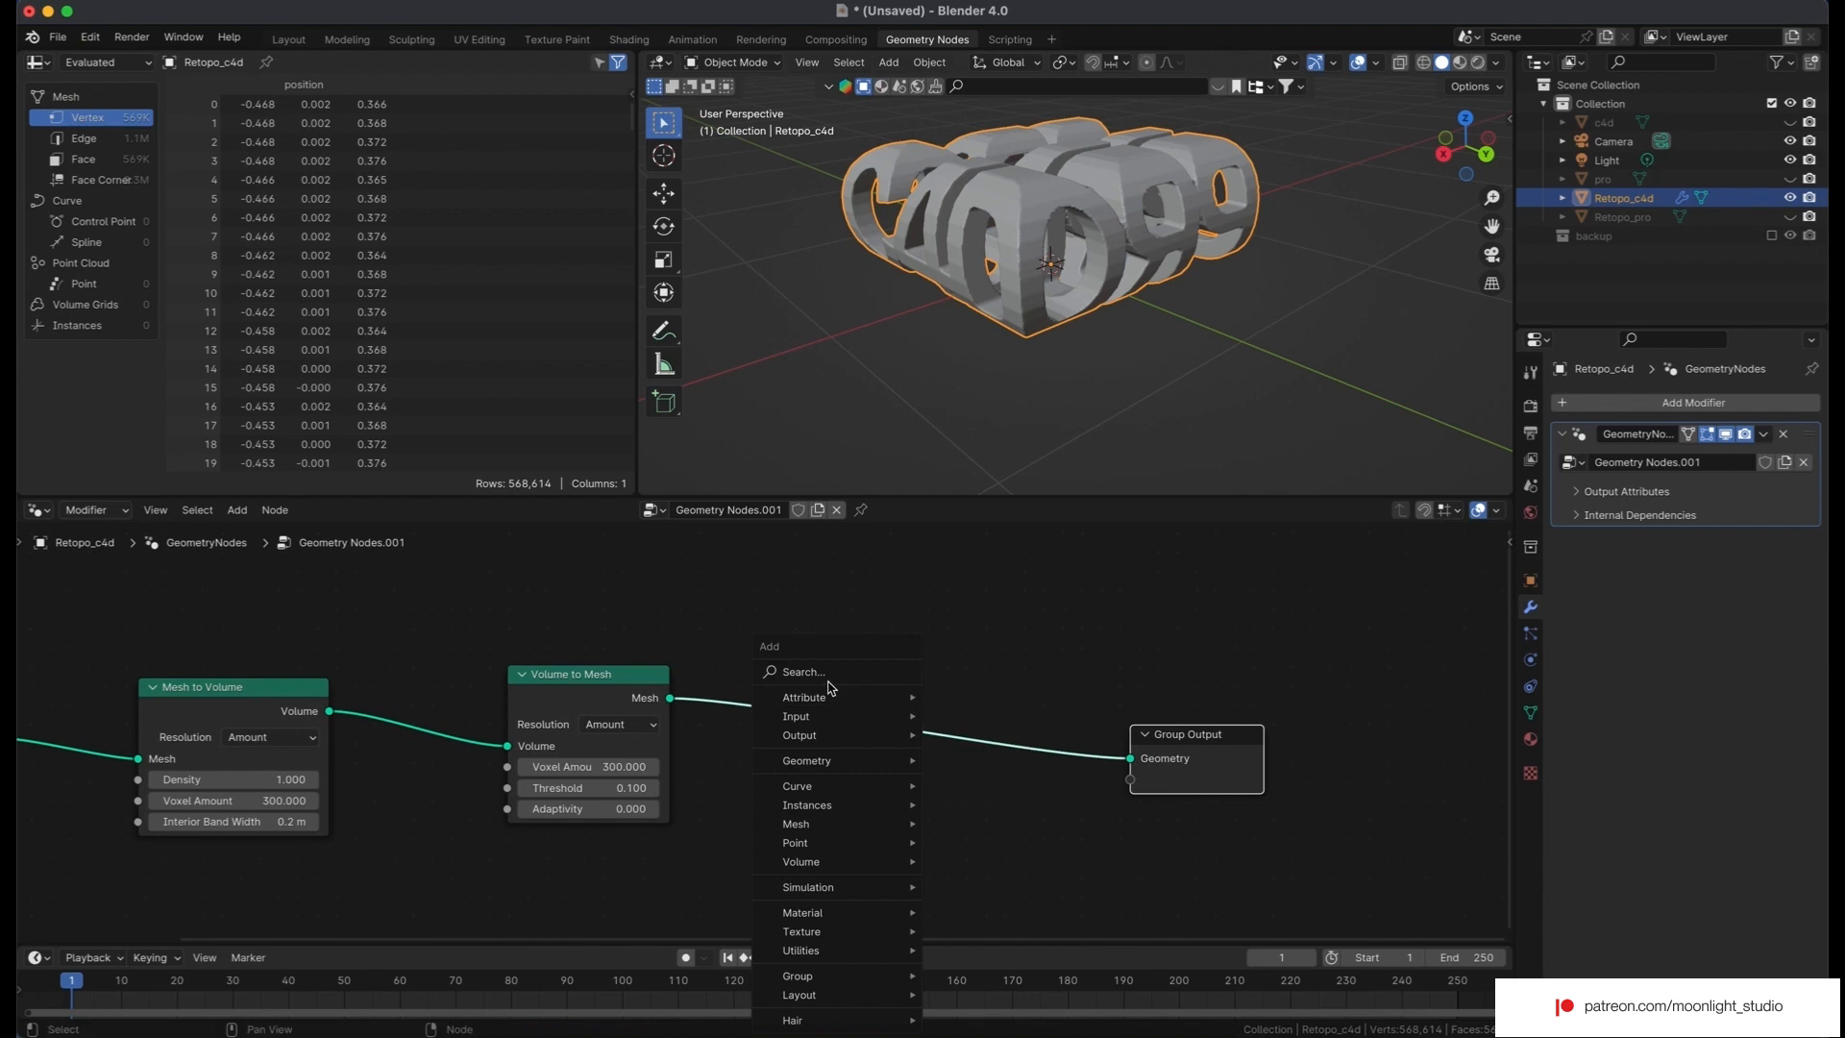
left_click(823, 677)
type("set pos")
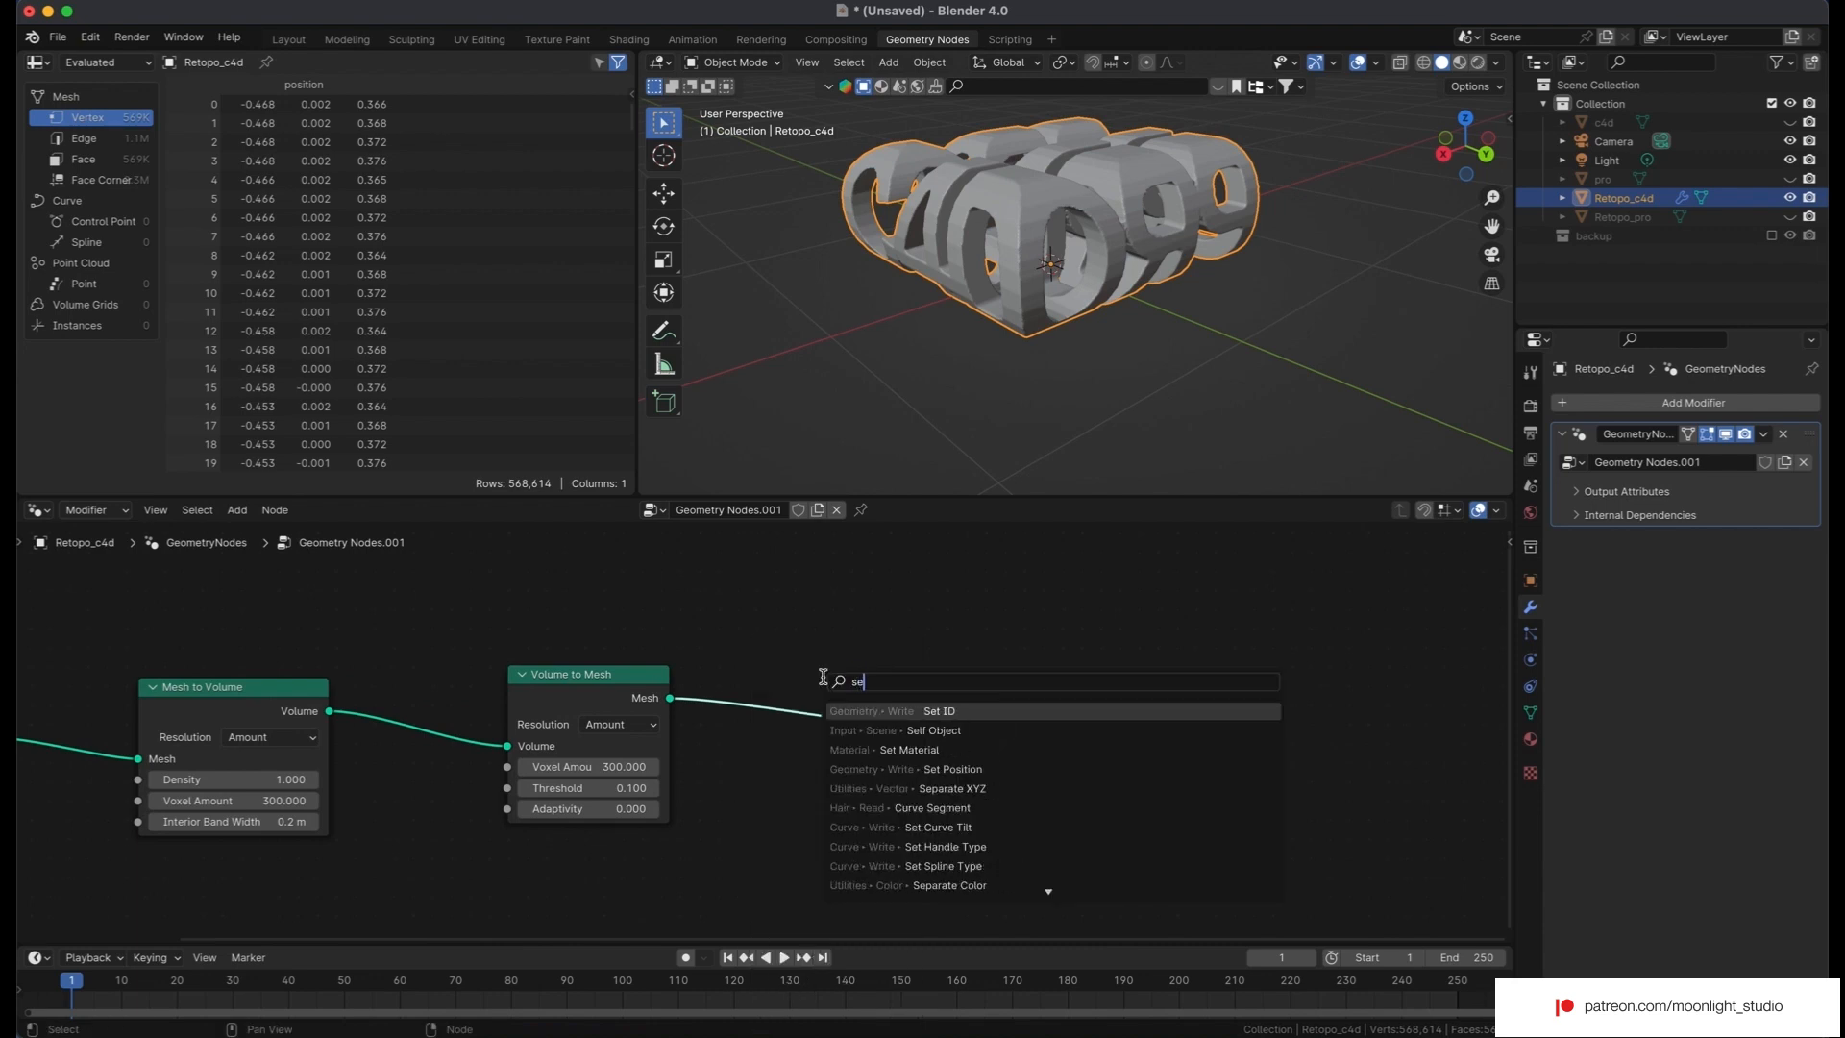
key("Return")
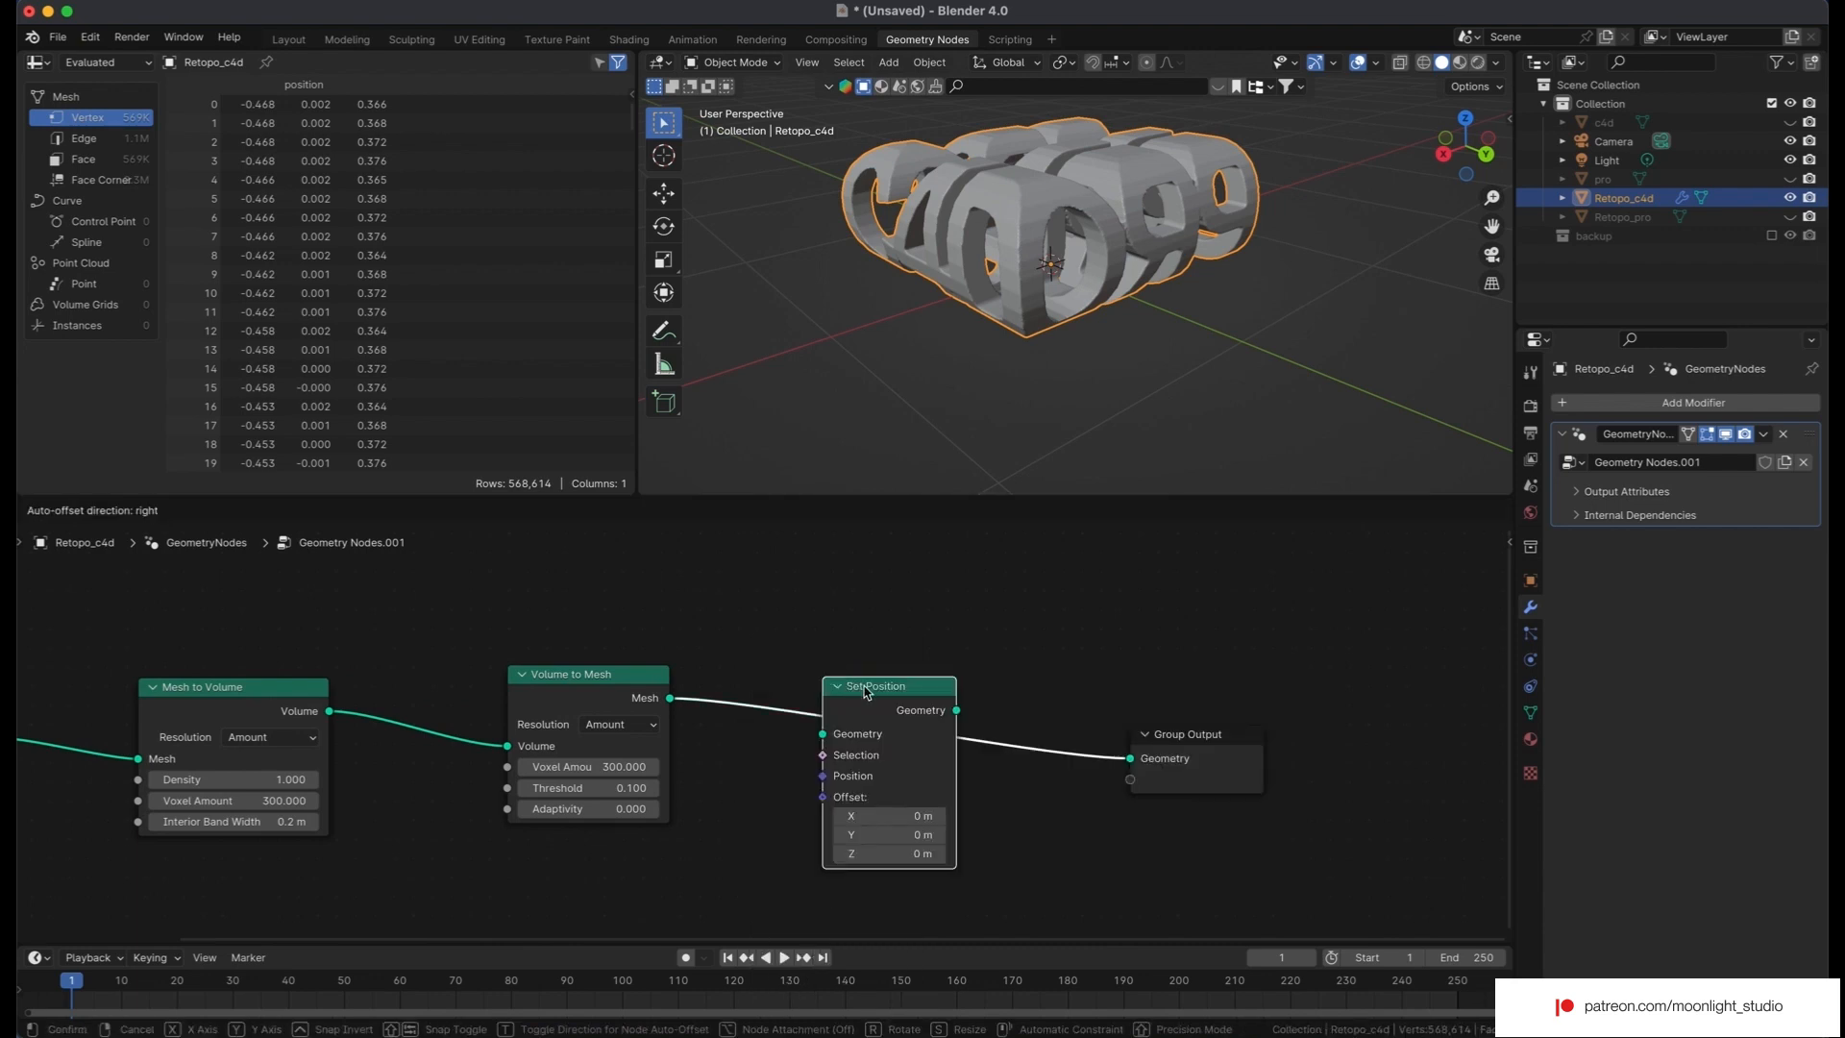
left_click(866, 690)
Add a Blur Attribute node below the Volume to Mesh node.
scroll(770, 720, "down", 5)
key("shift+a")
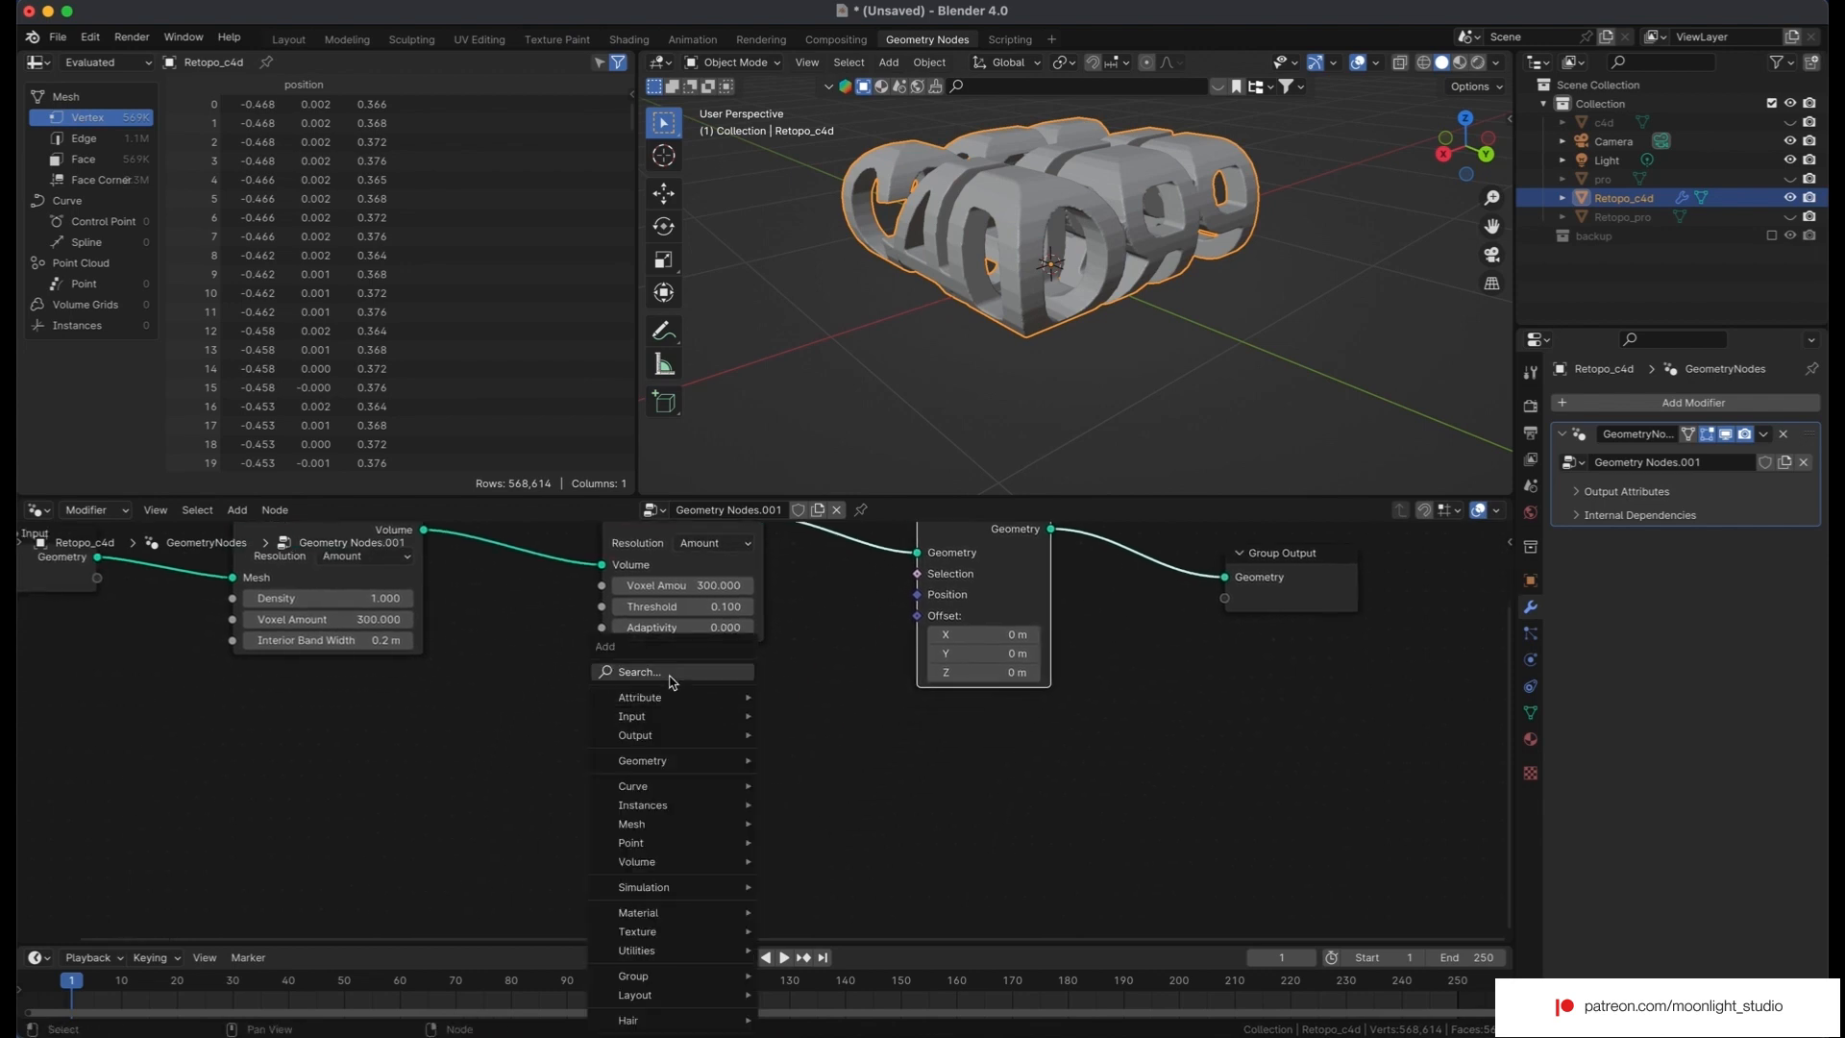
left_click(663, 671)
type("blur")
key("Return")
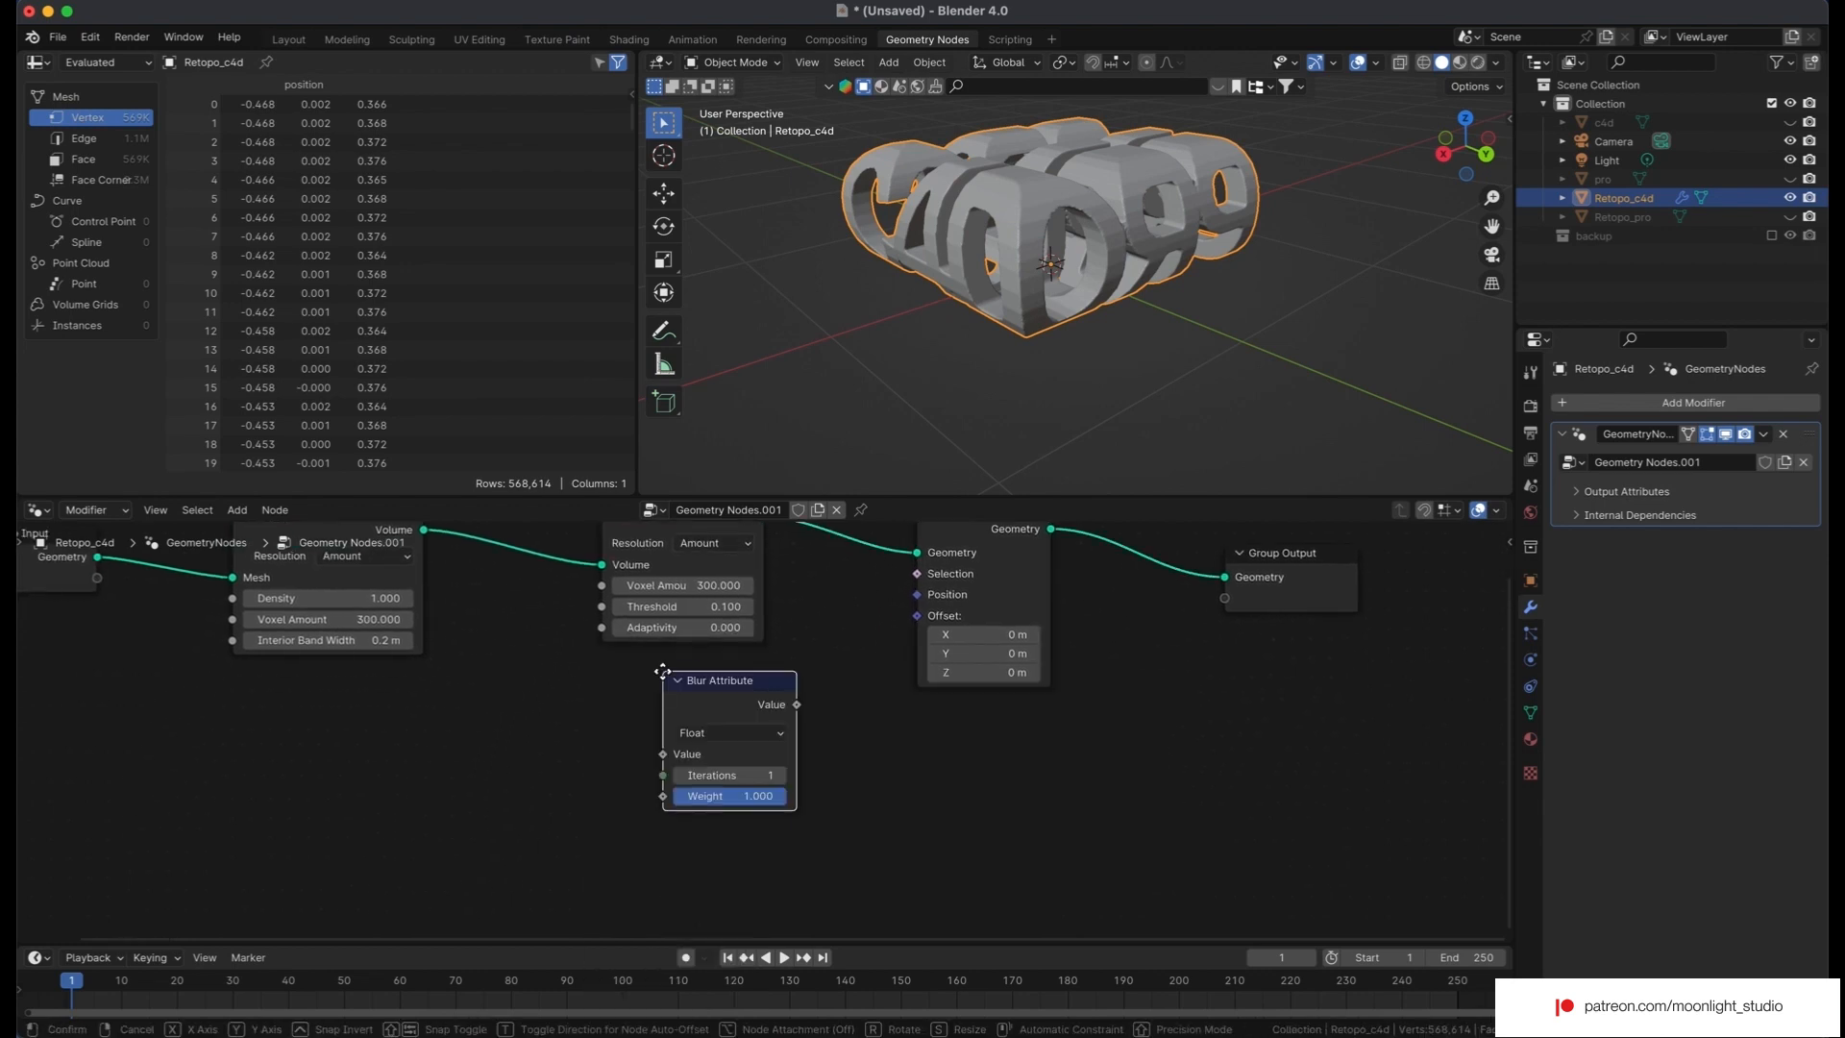
left_click(617, 711)
Add a Position node beside Blur Attribute and connect it to the Value input of Blur Attribute.
key("shift+a")
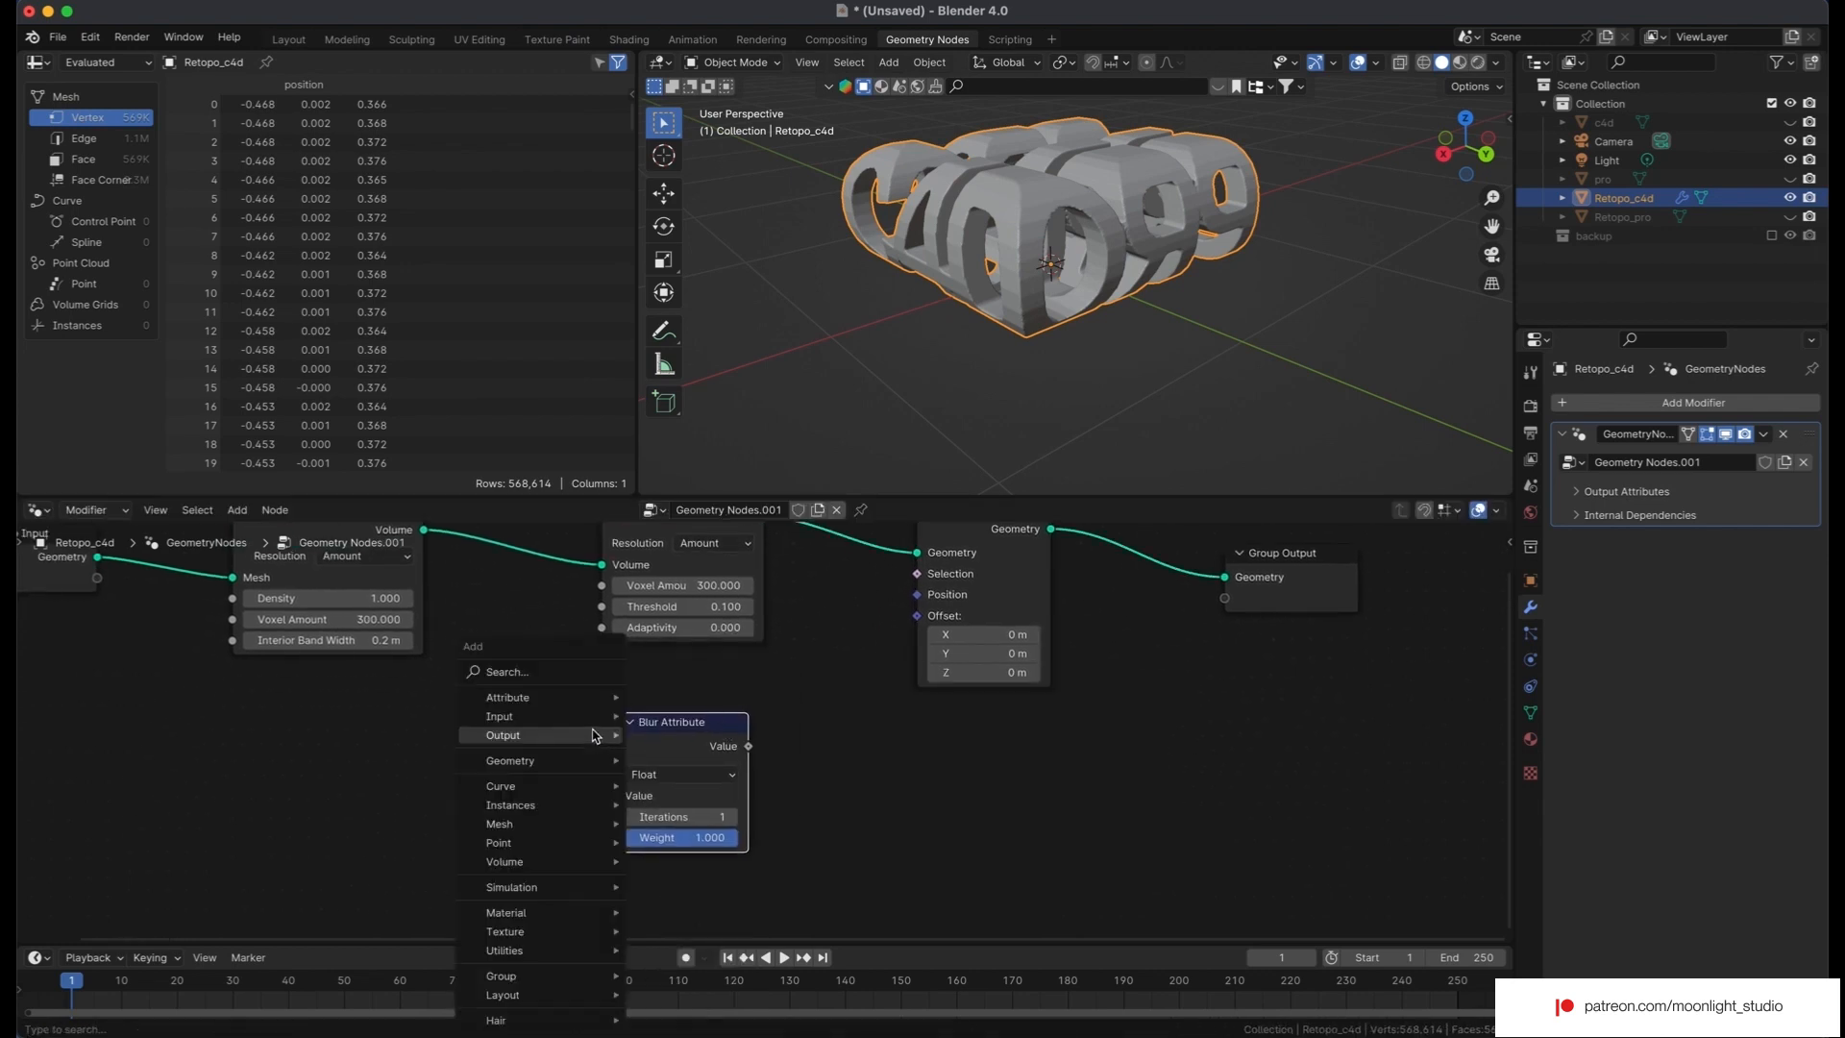
left_click(512, 675)
type("position")
key("Return")
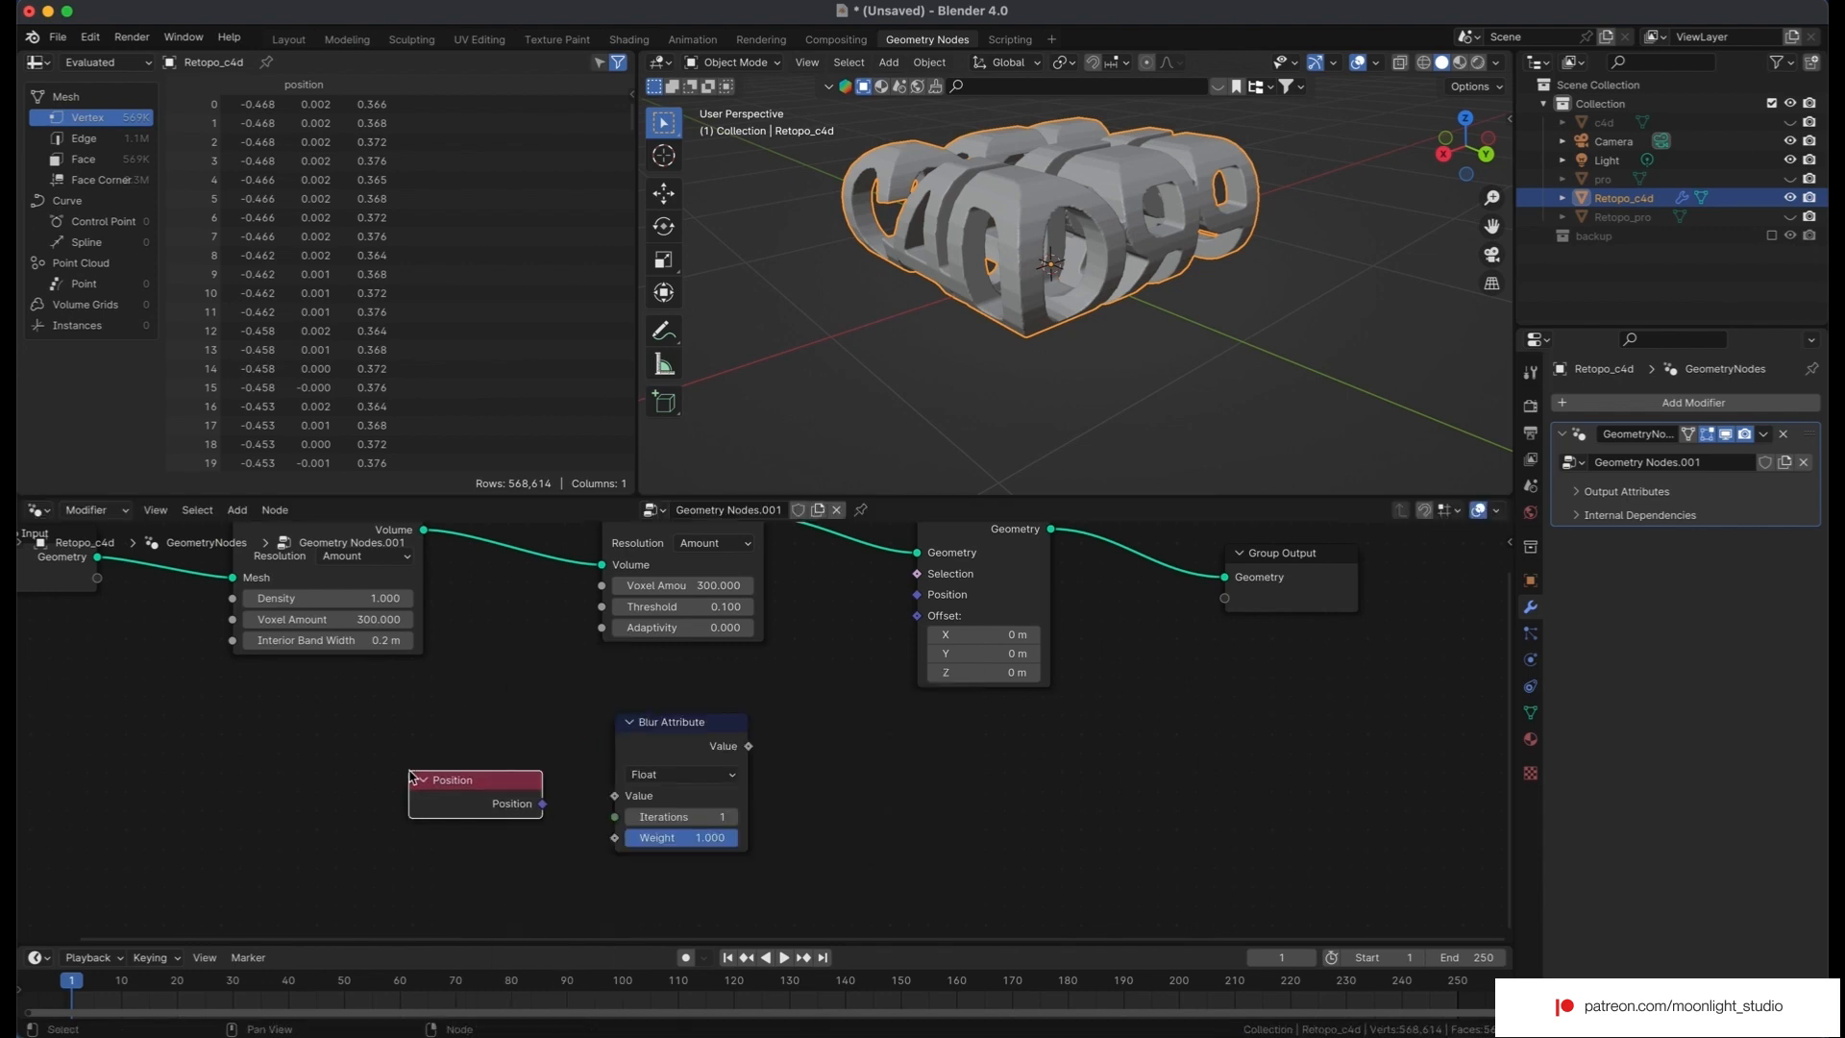
left_click_drag(541, 805, 594, 804)
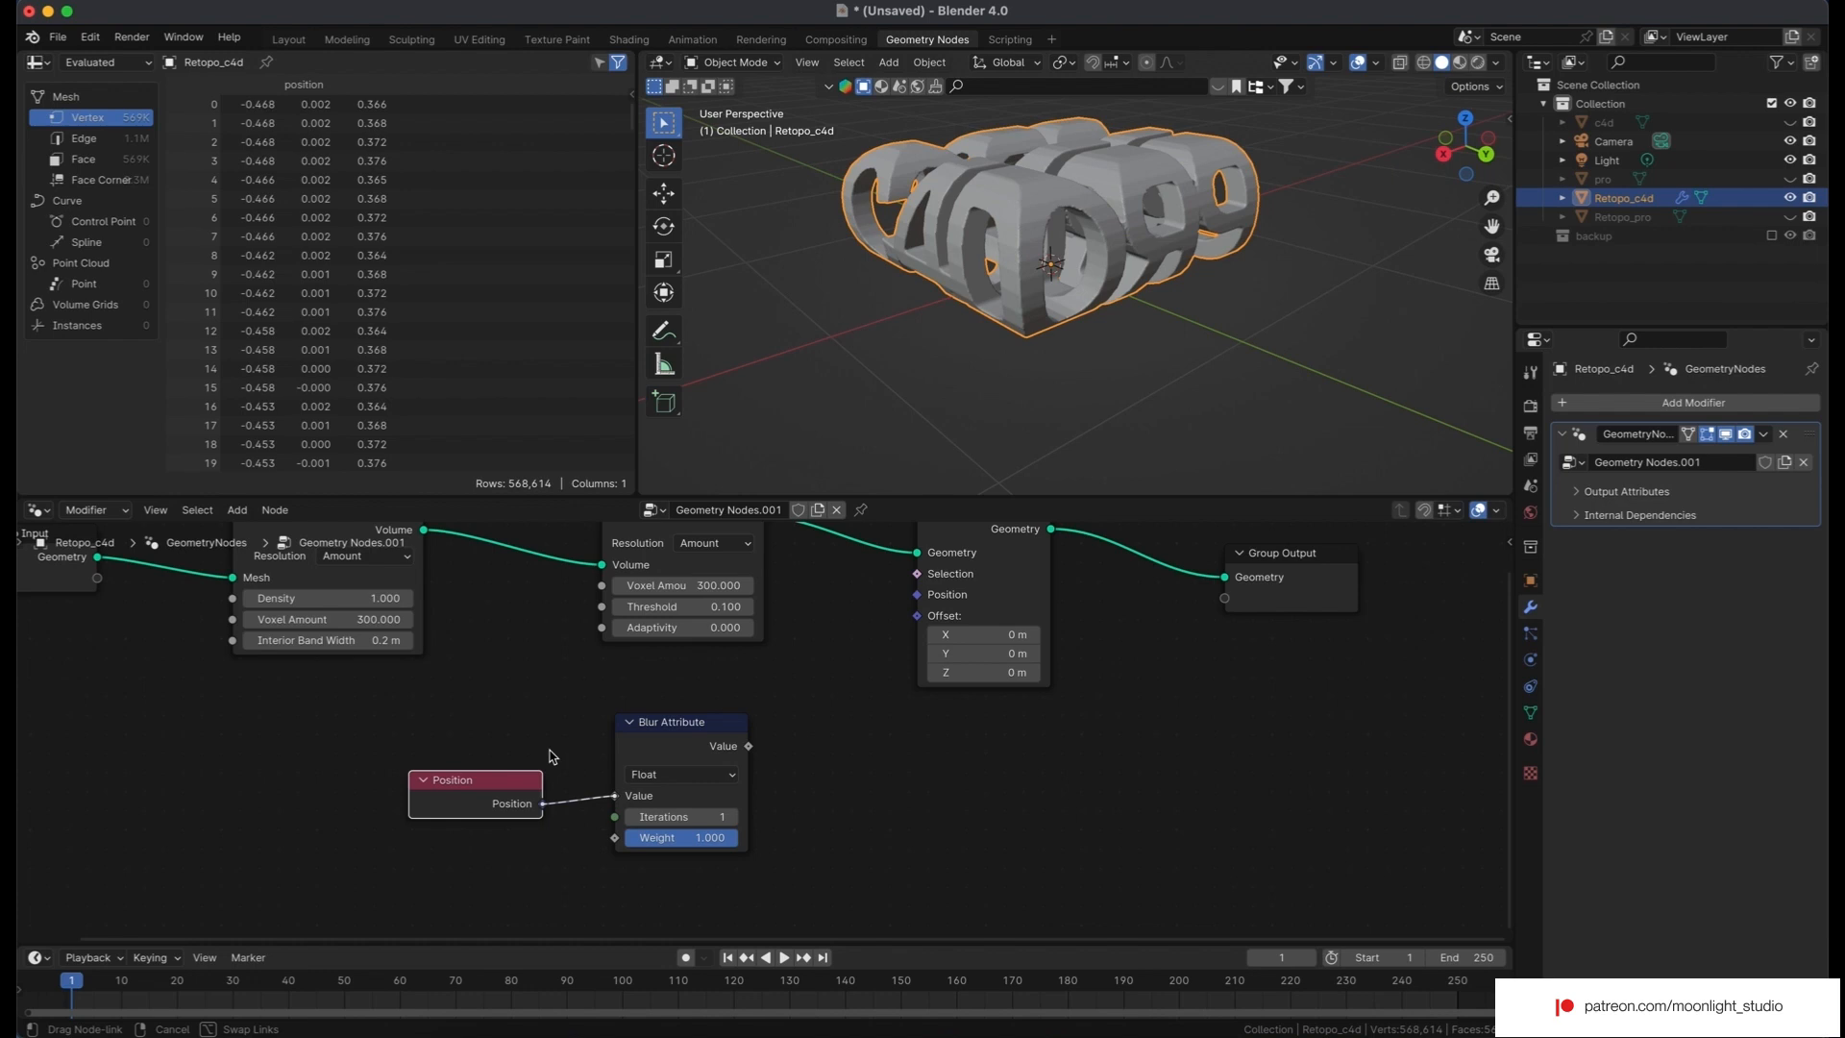
left_click_drag(552, 757, 553, 757)
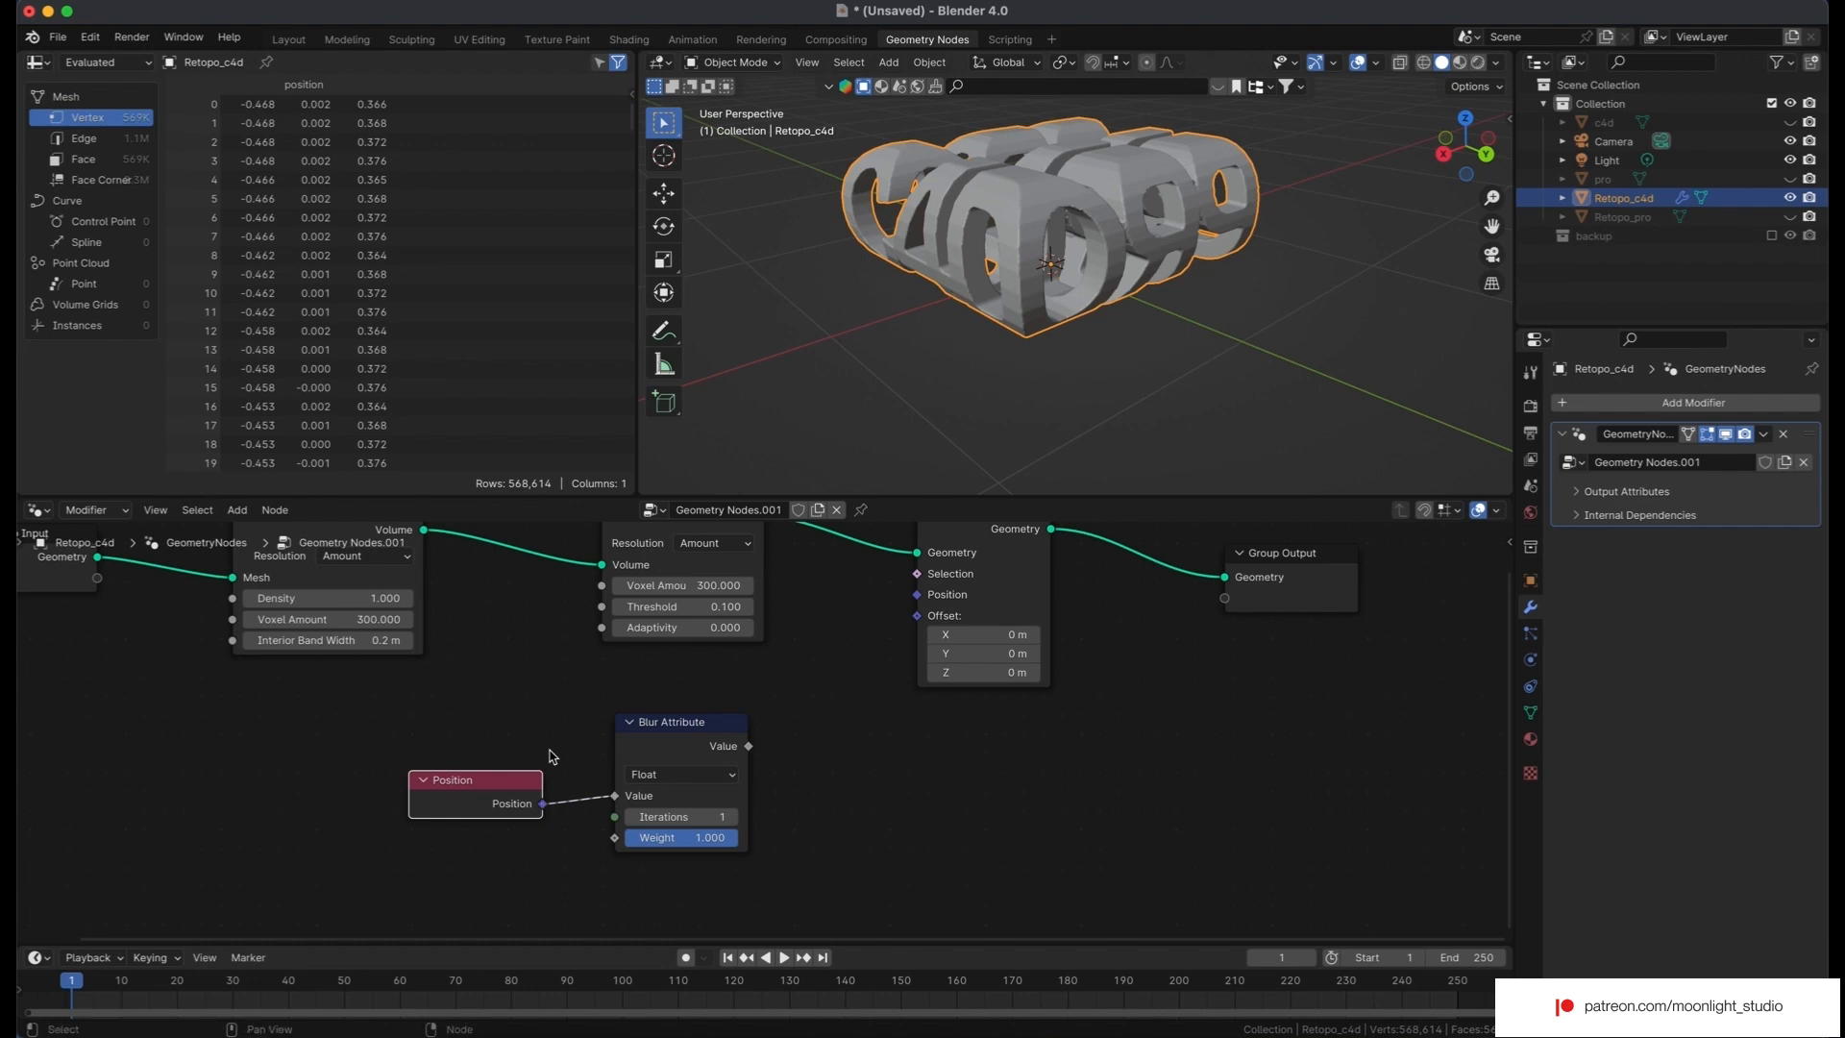
Set the Blur Attribute data type to Vector and link Position through it into the Position input of Set Position.
left_click_drag(749, 747, 917, 595)
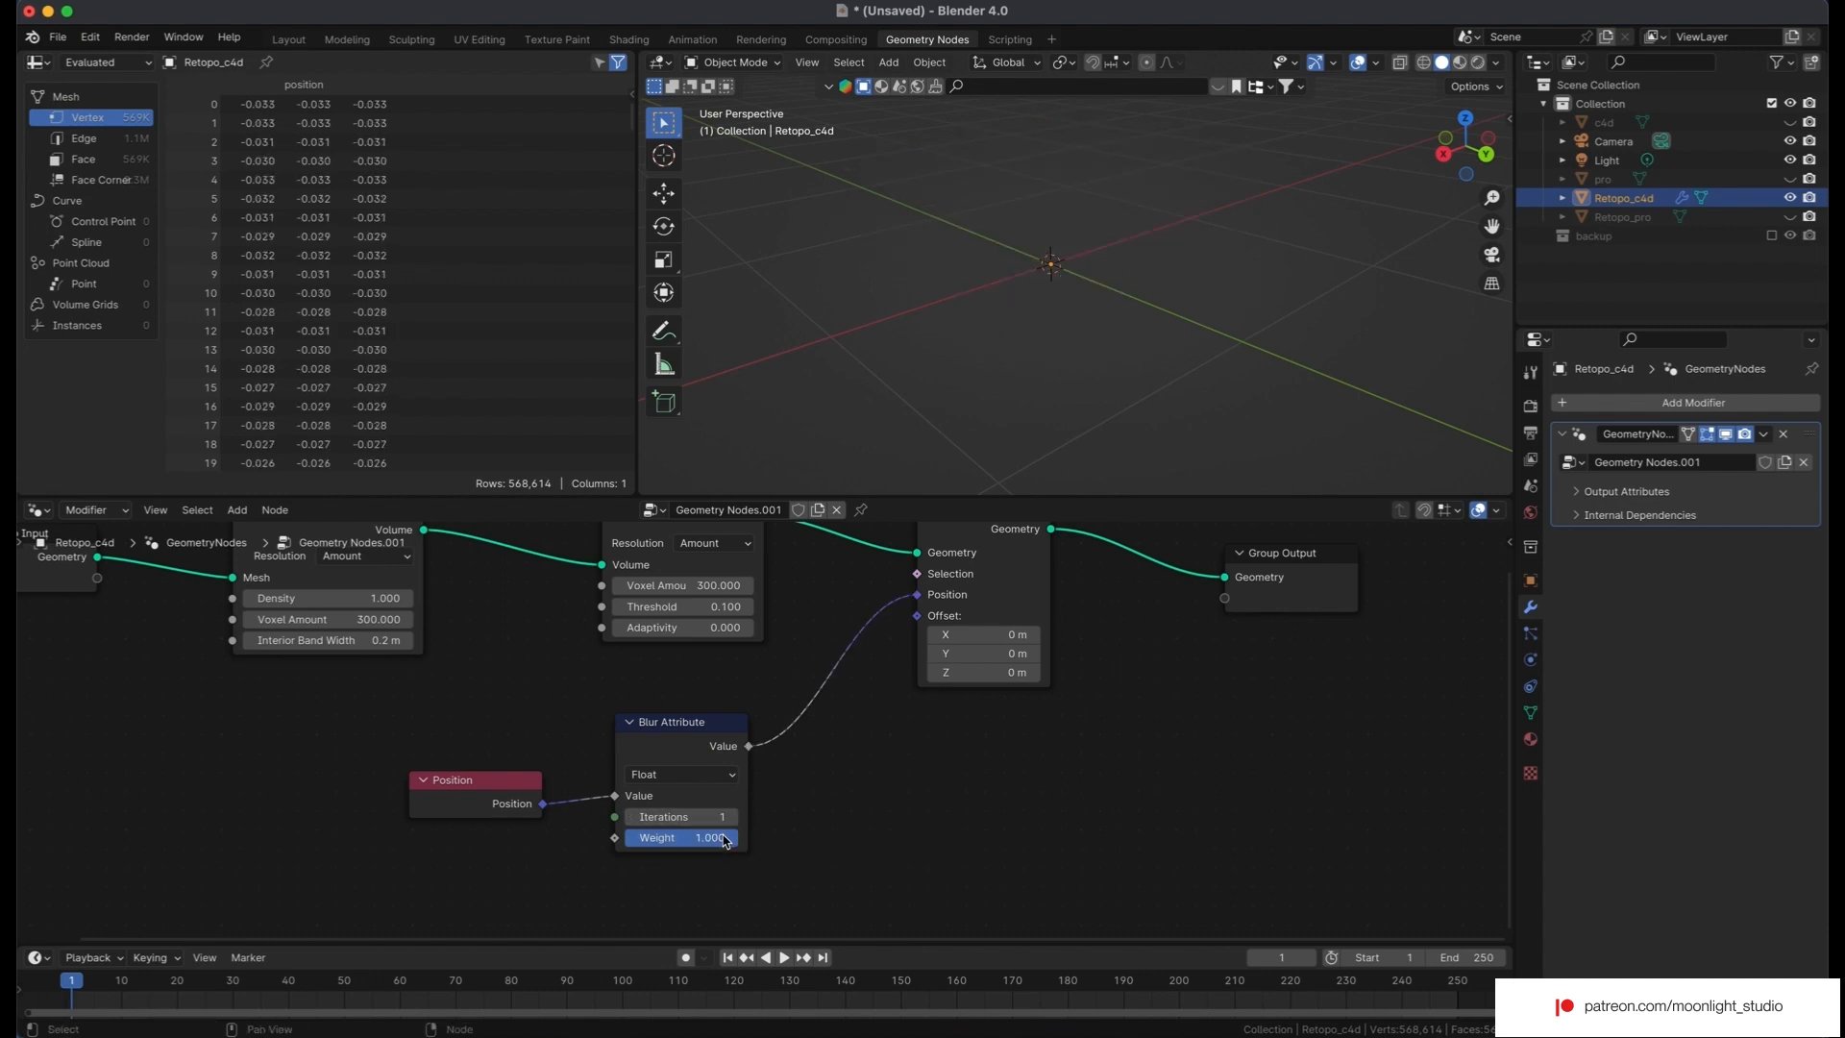
left_click(711, 775)
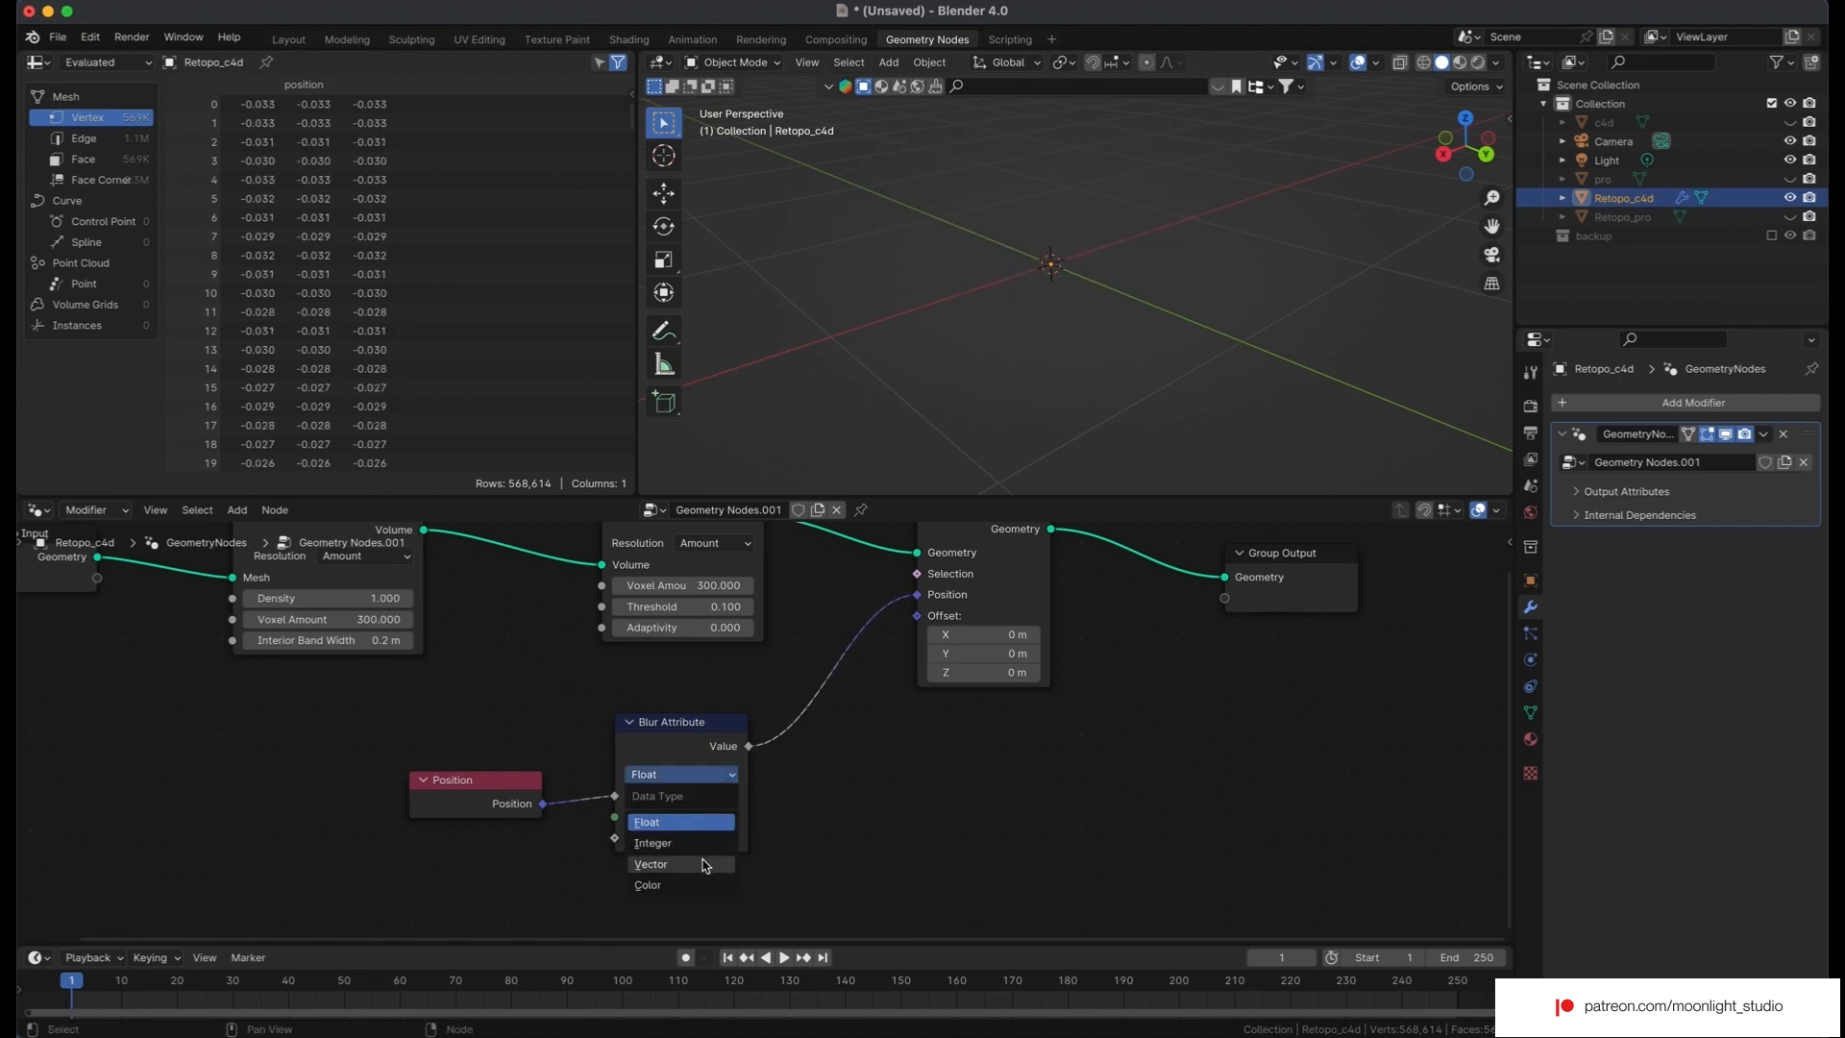
key("Return")
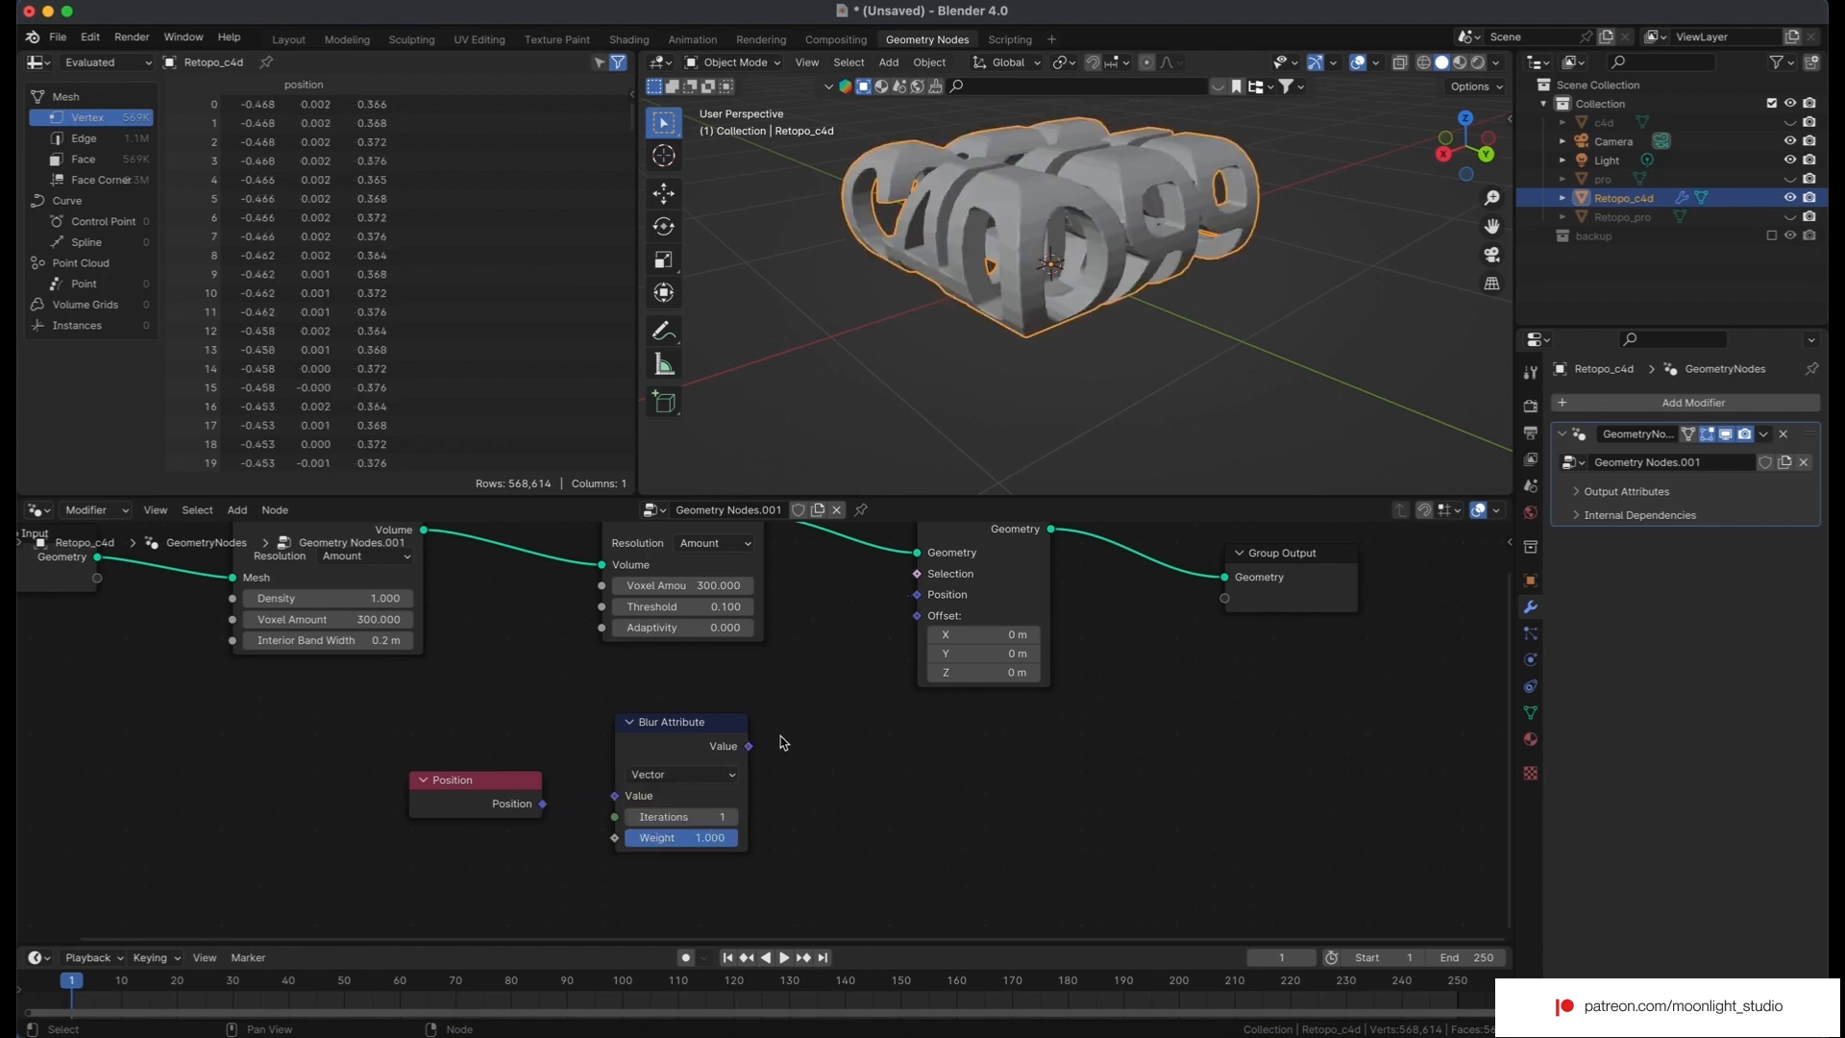
left_click_drag(749, 747, 917, 602)
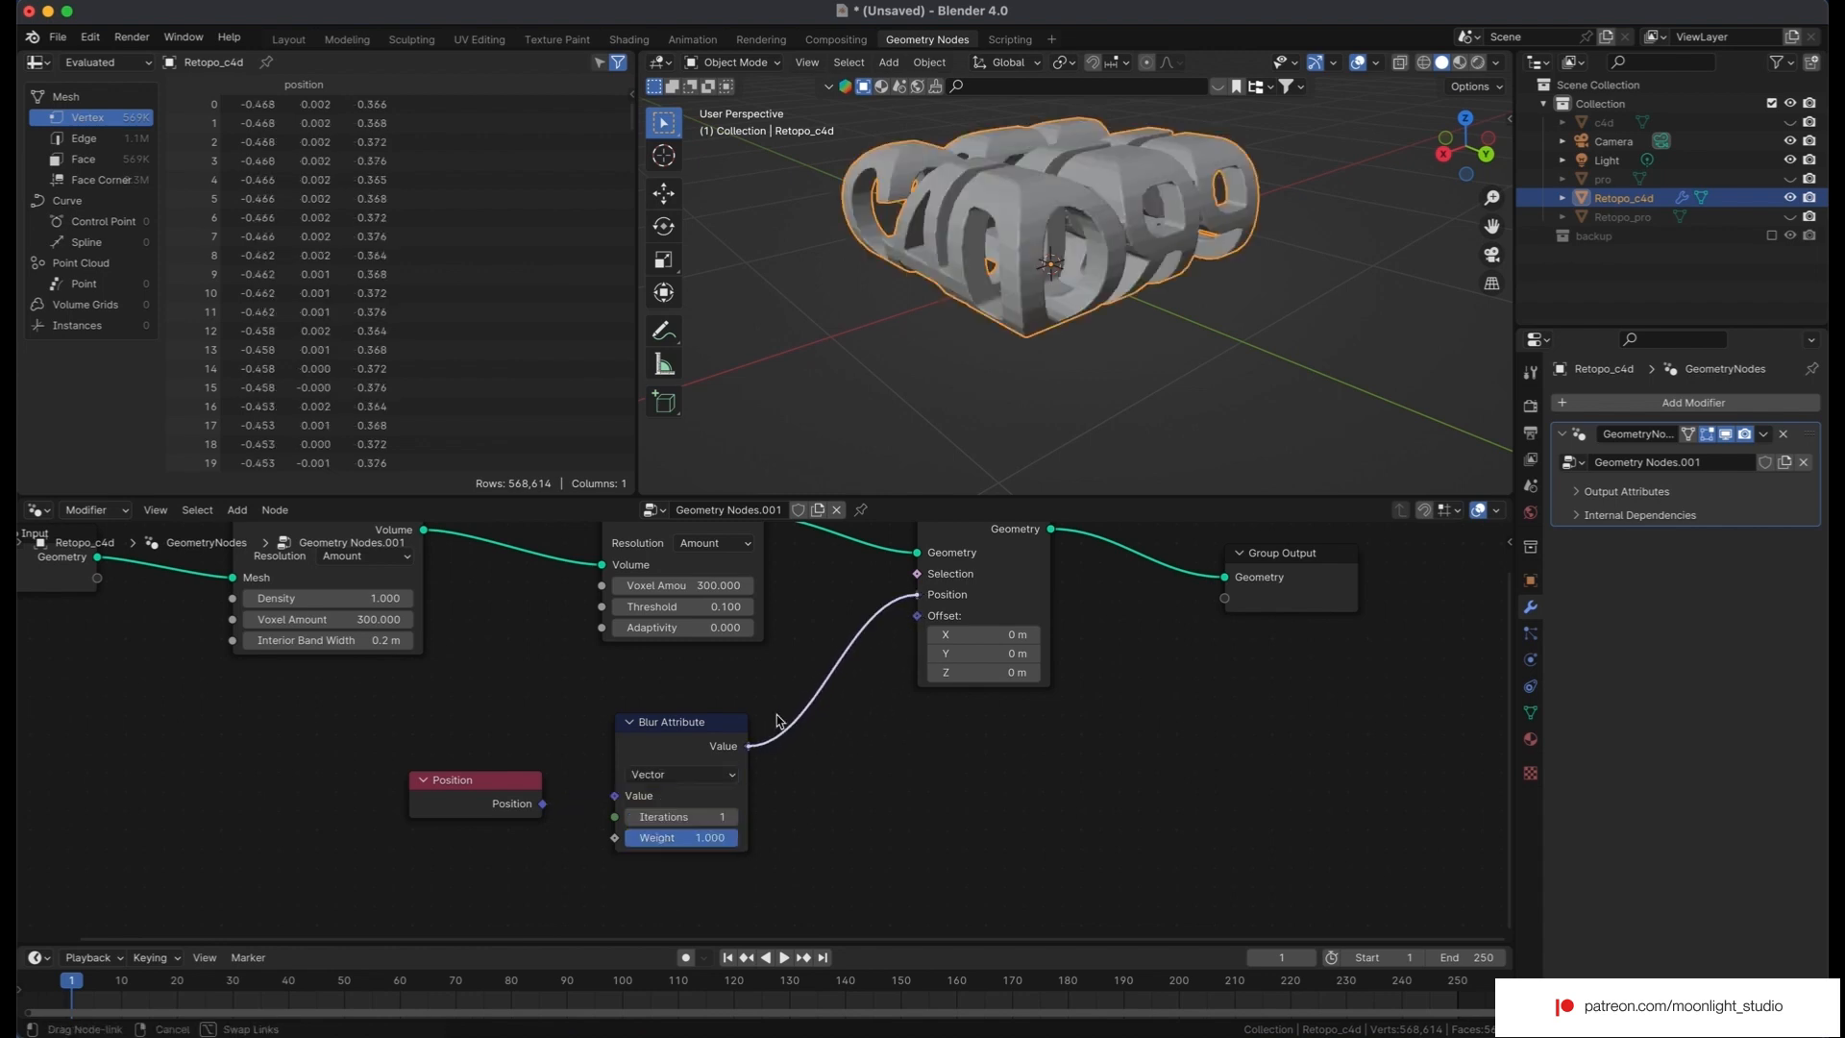
left_click_drag(544, 805, 607, 803)
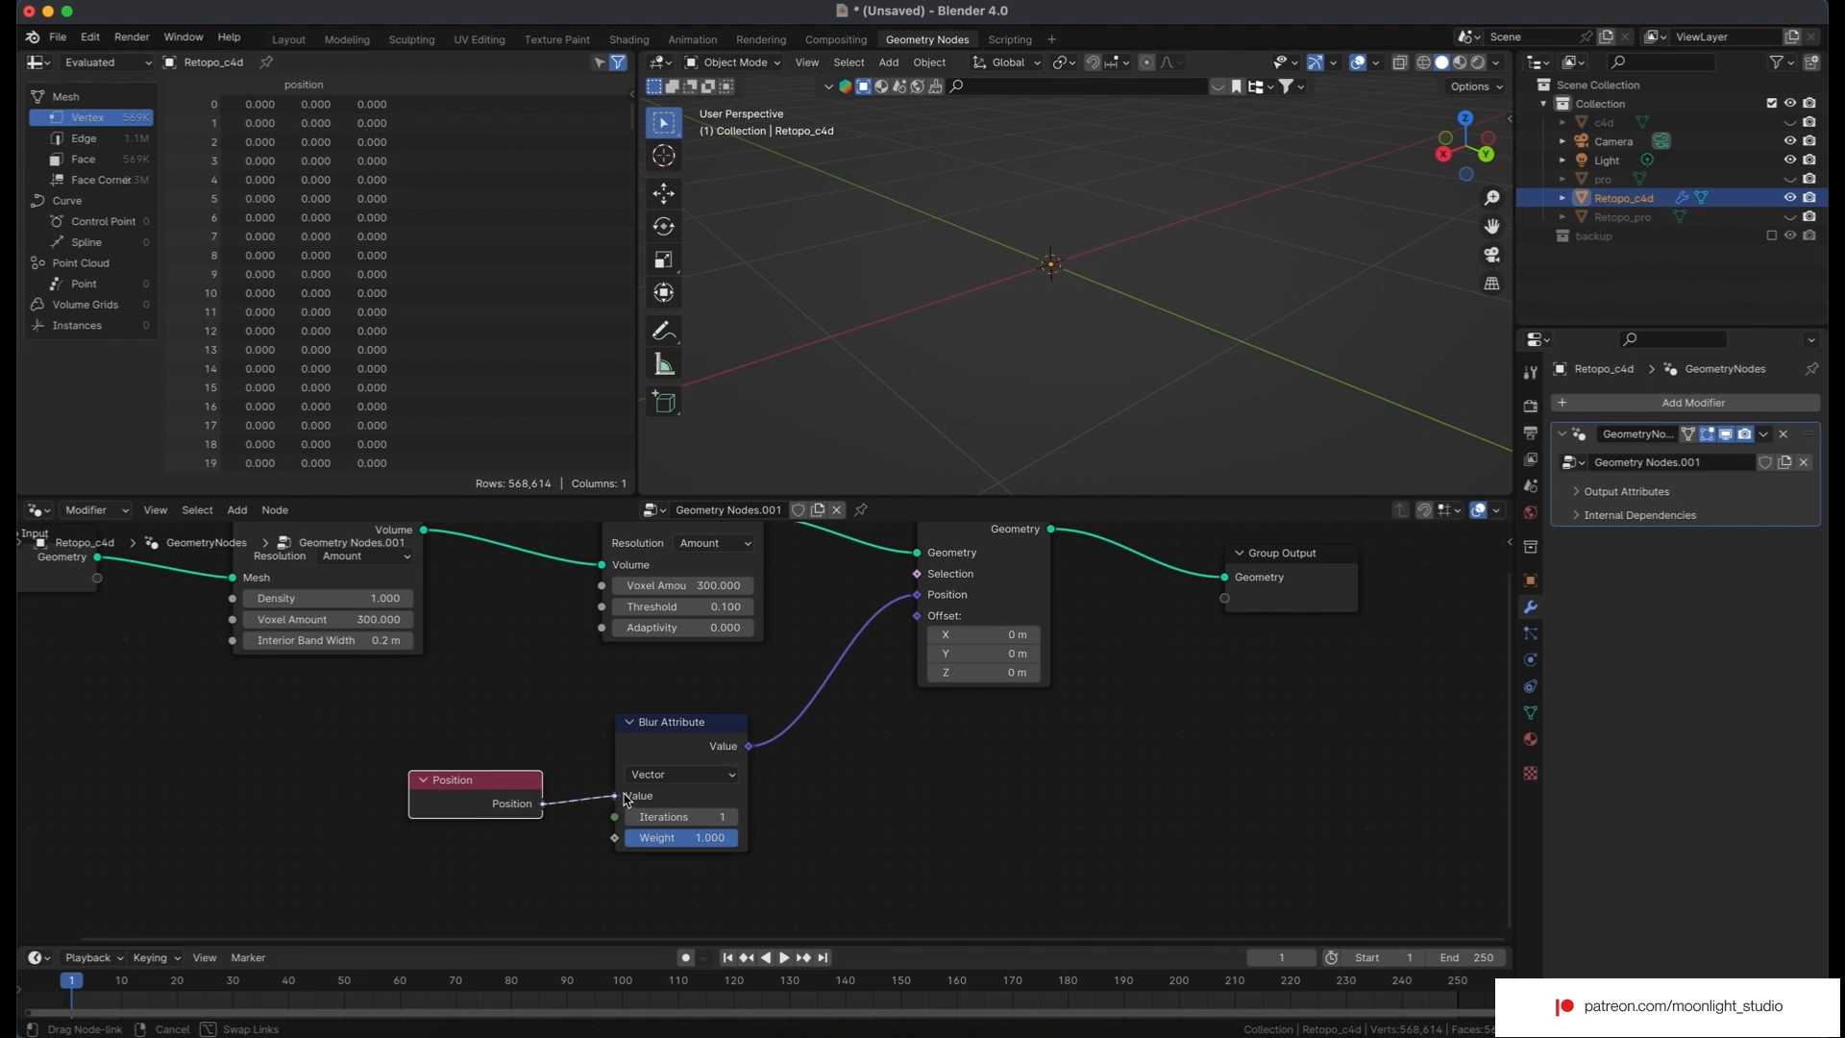
left_click_drag(775, 769, 774, 769)
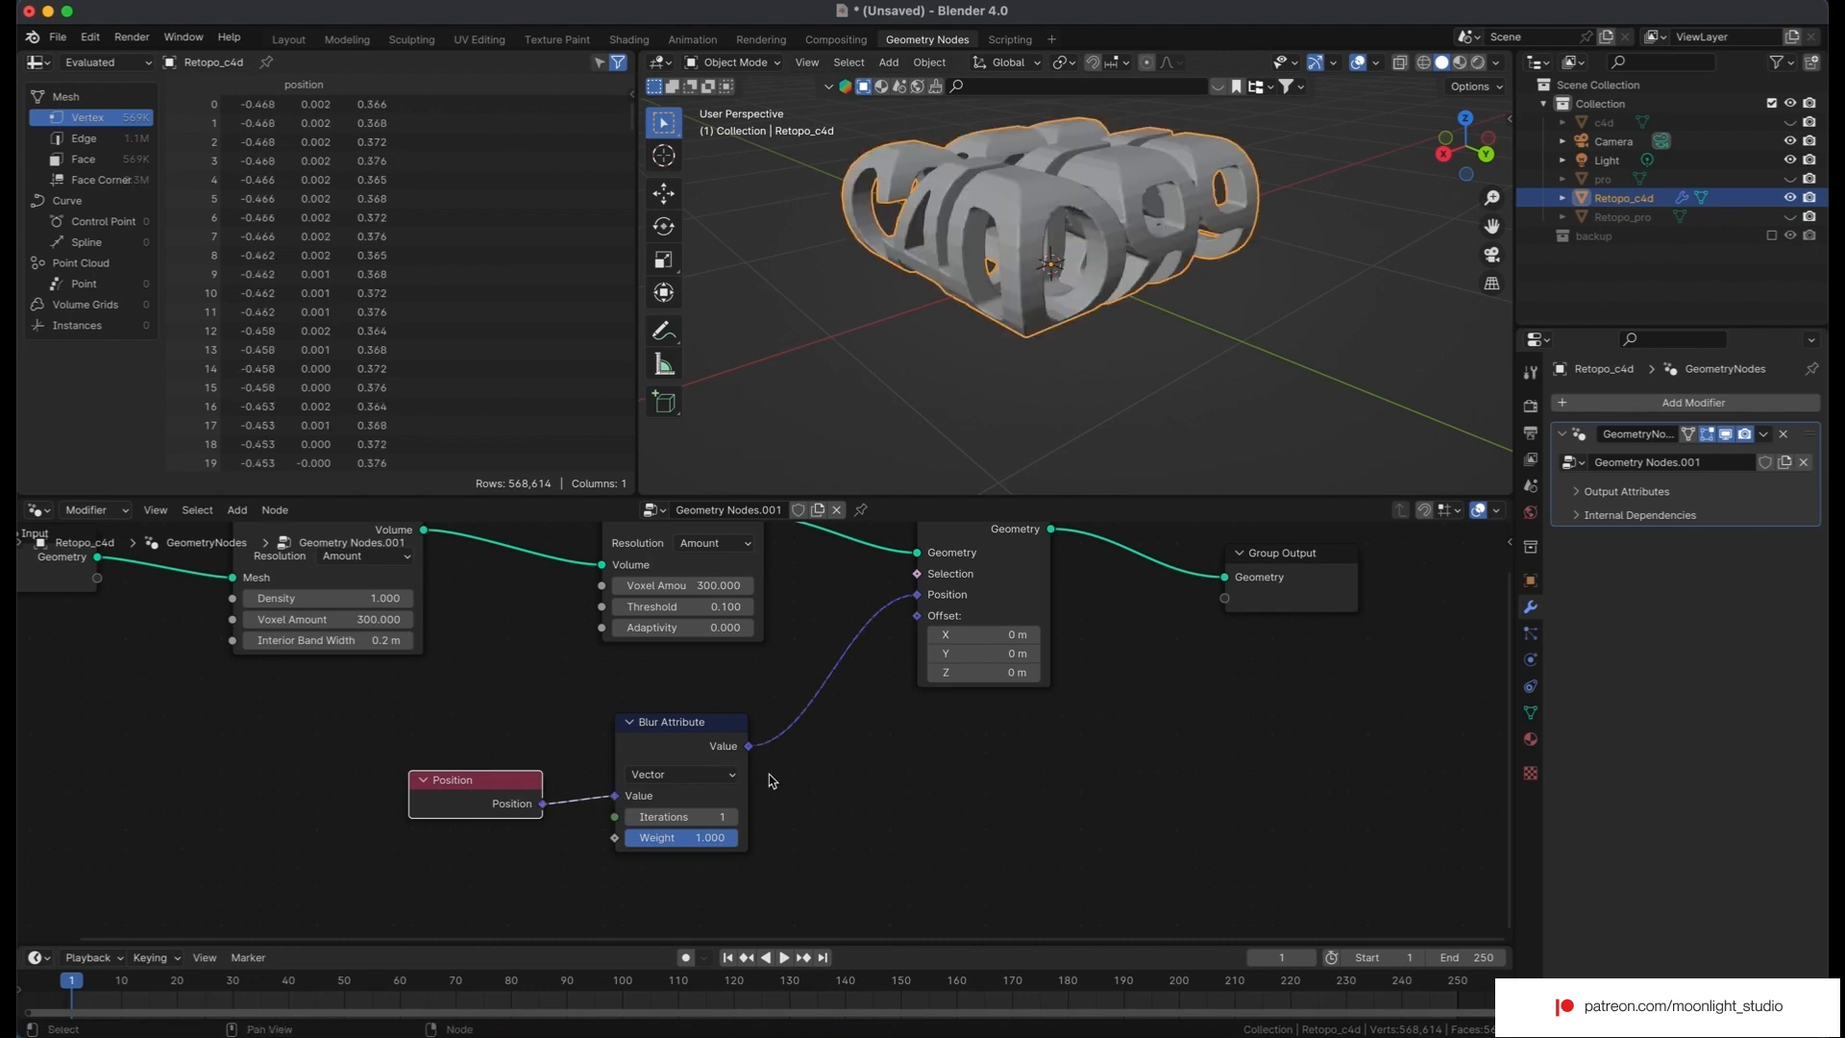
Set the Blur Attribute iterations to 100.
left_click(720, 818)
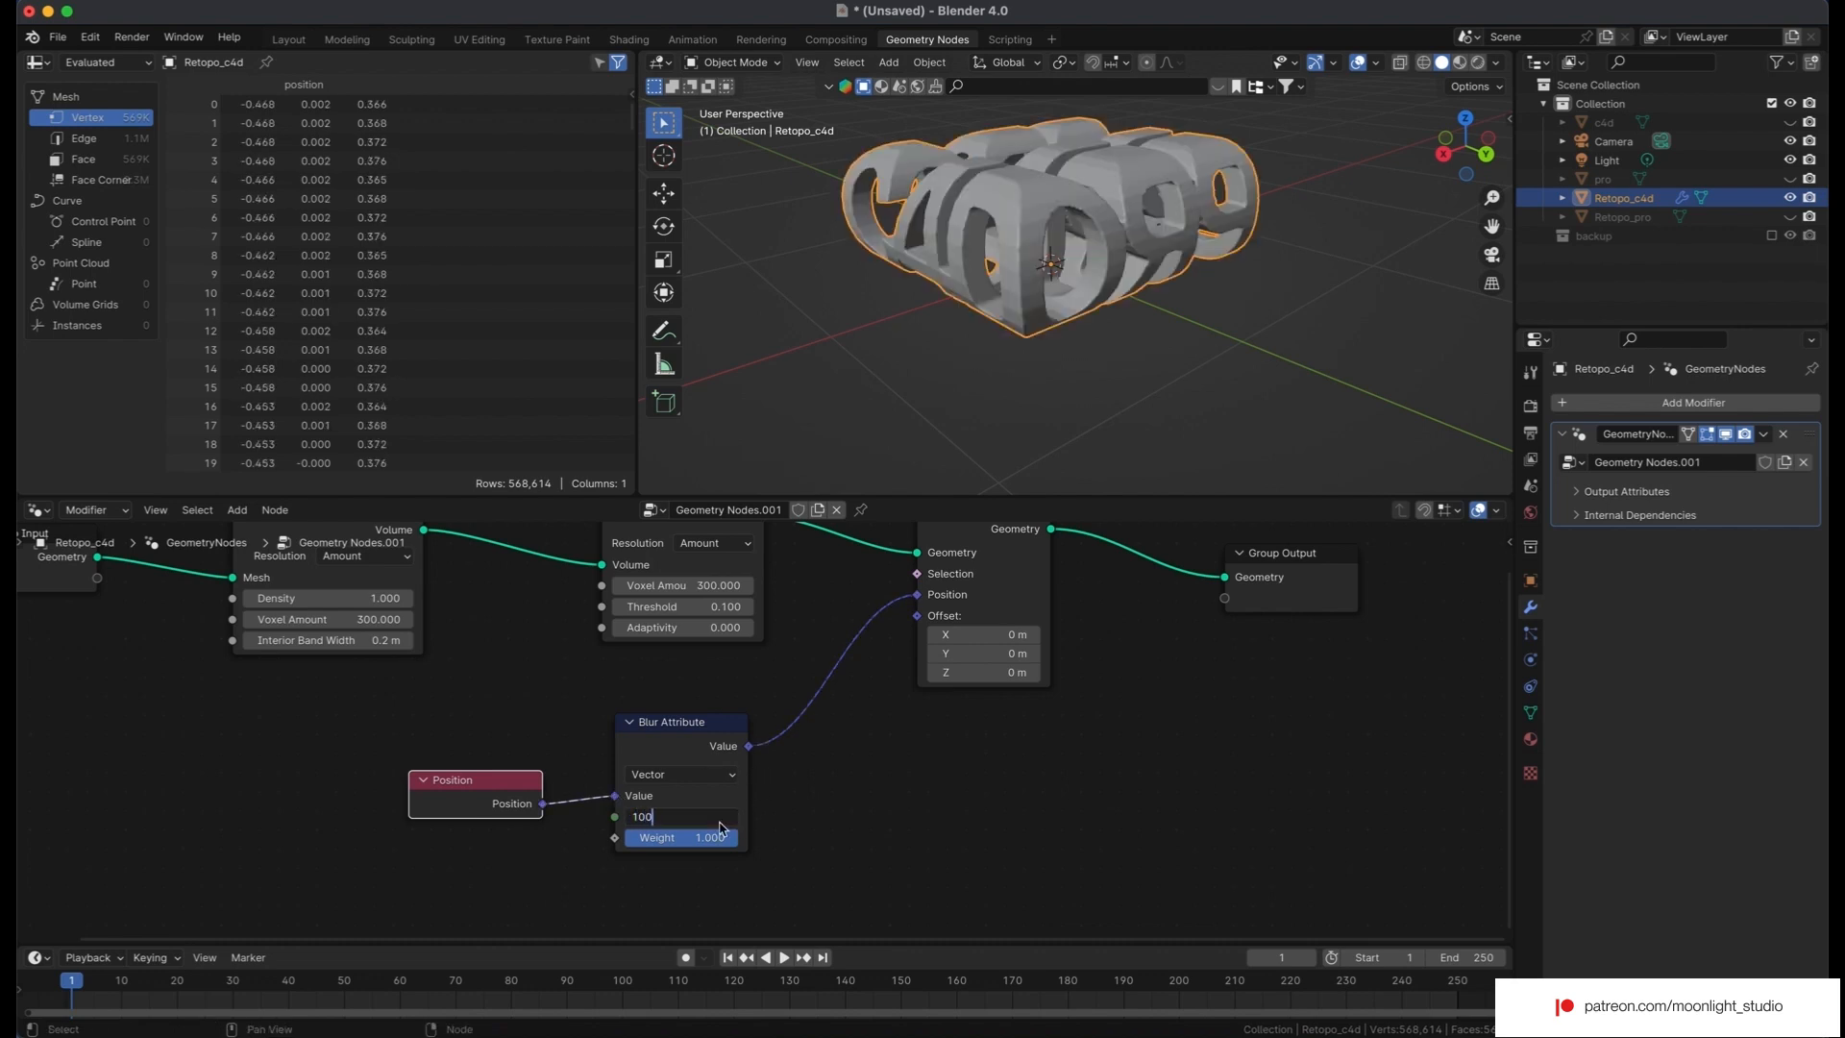
key("Return")
middle_click_drag(1209, 261, 1209, 261)
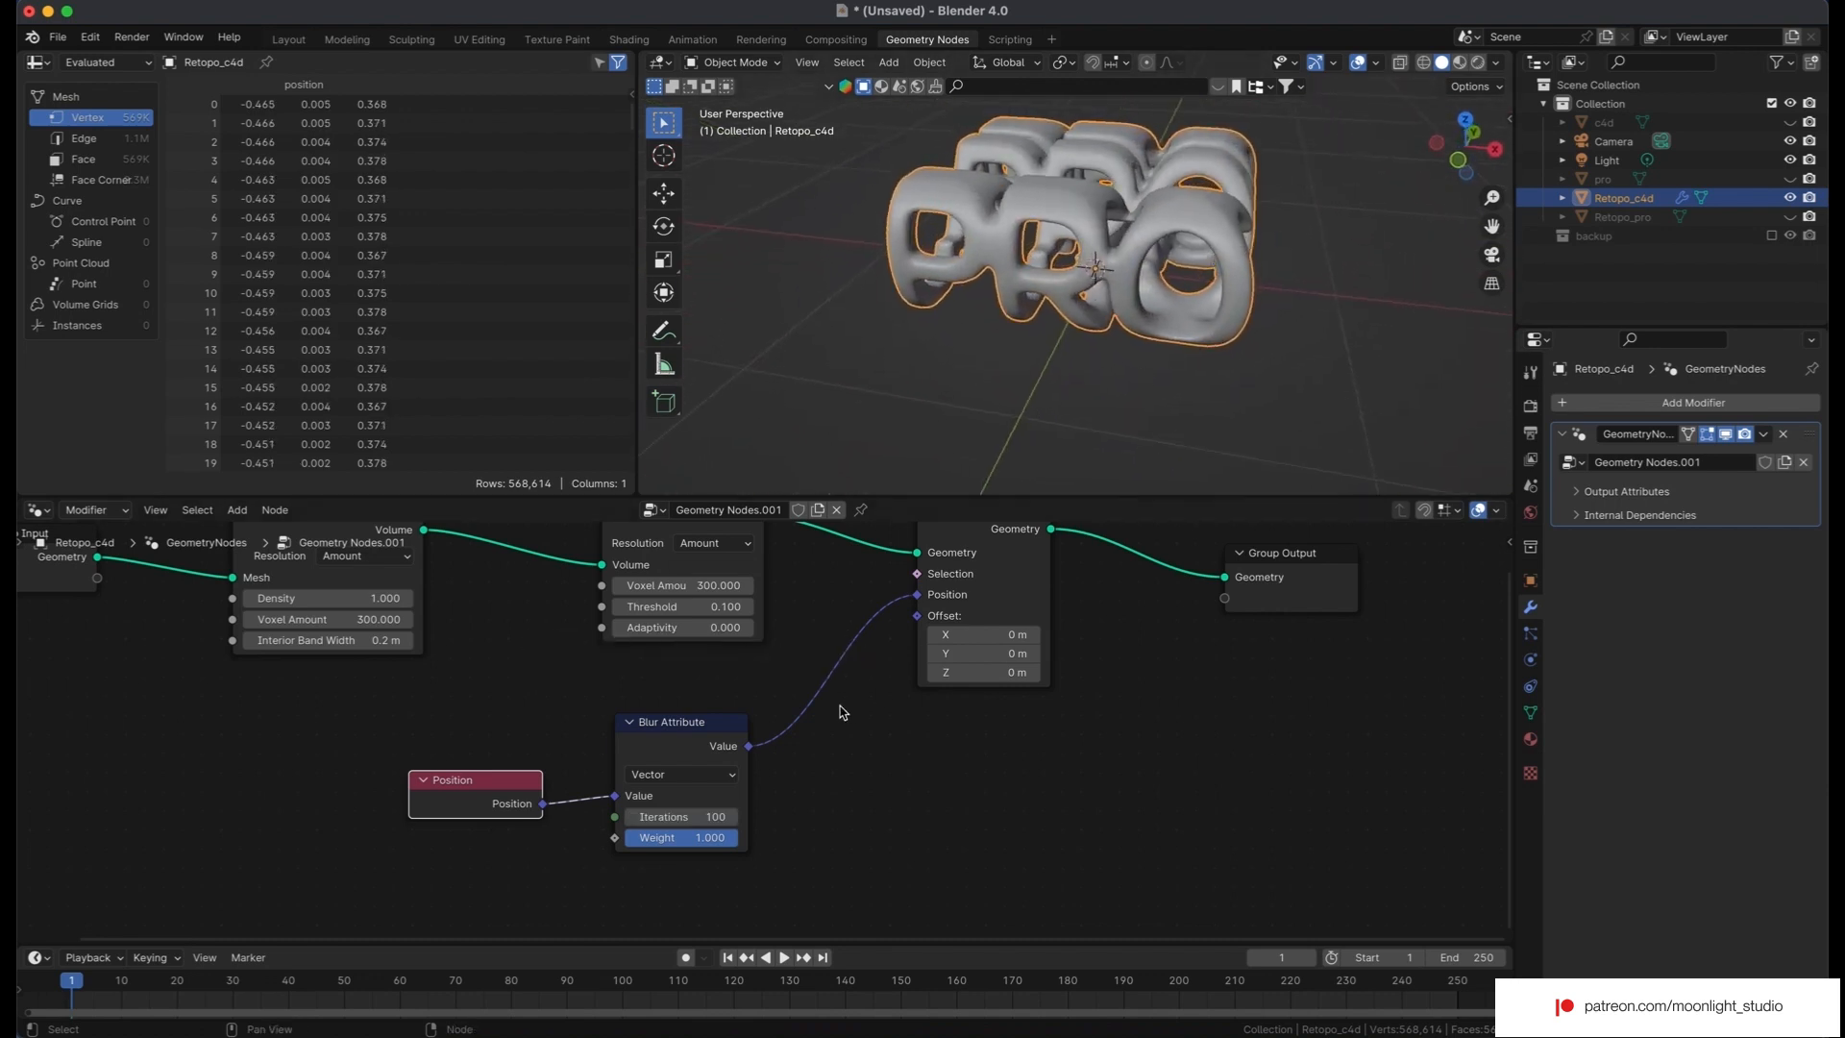
Set the Interior Band Width of the Mesh to Volume node to 0 m.
middle_click_drag(684, 808, 820, 880)
left_click(525, 715)
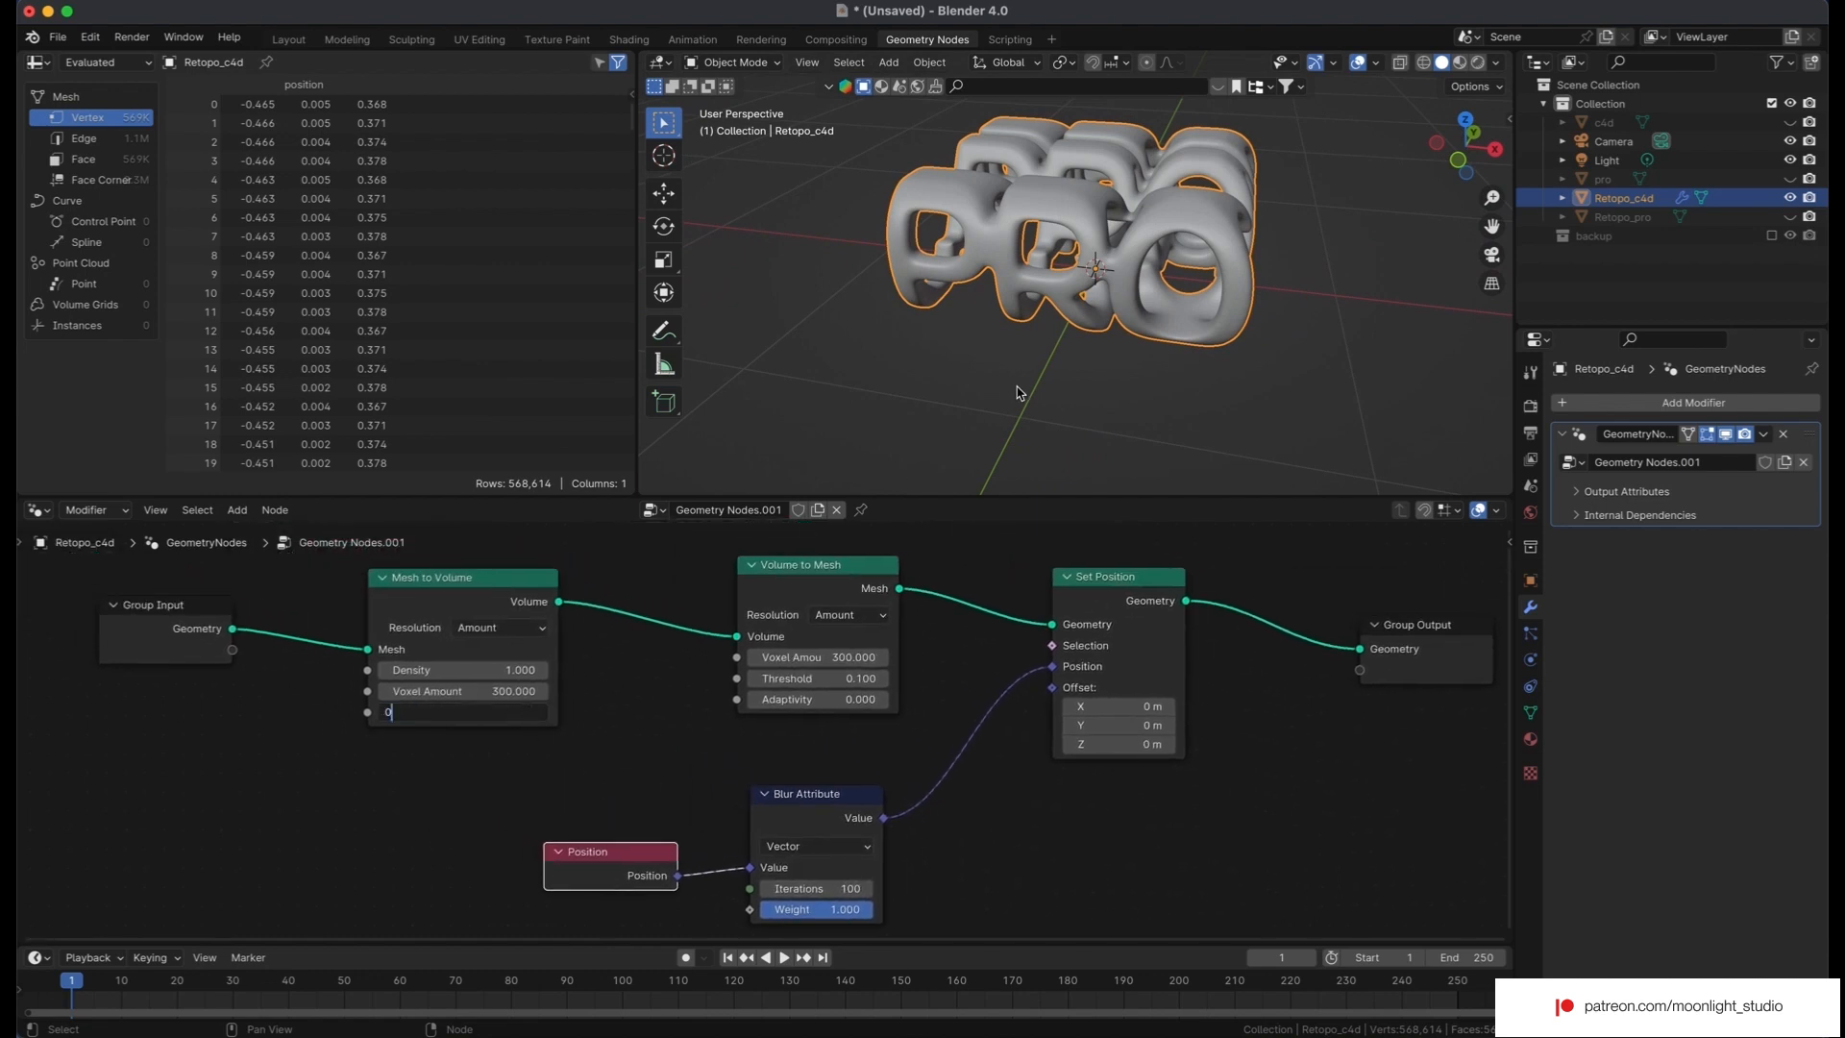
type("0")
key("Return")
middle_click_drag(1019, 392, 1019, 392)
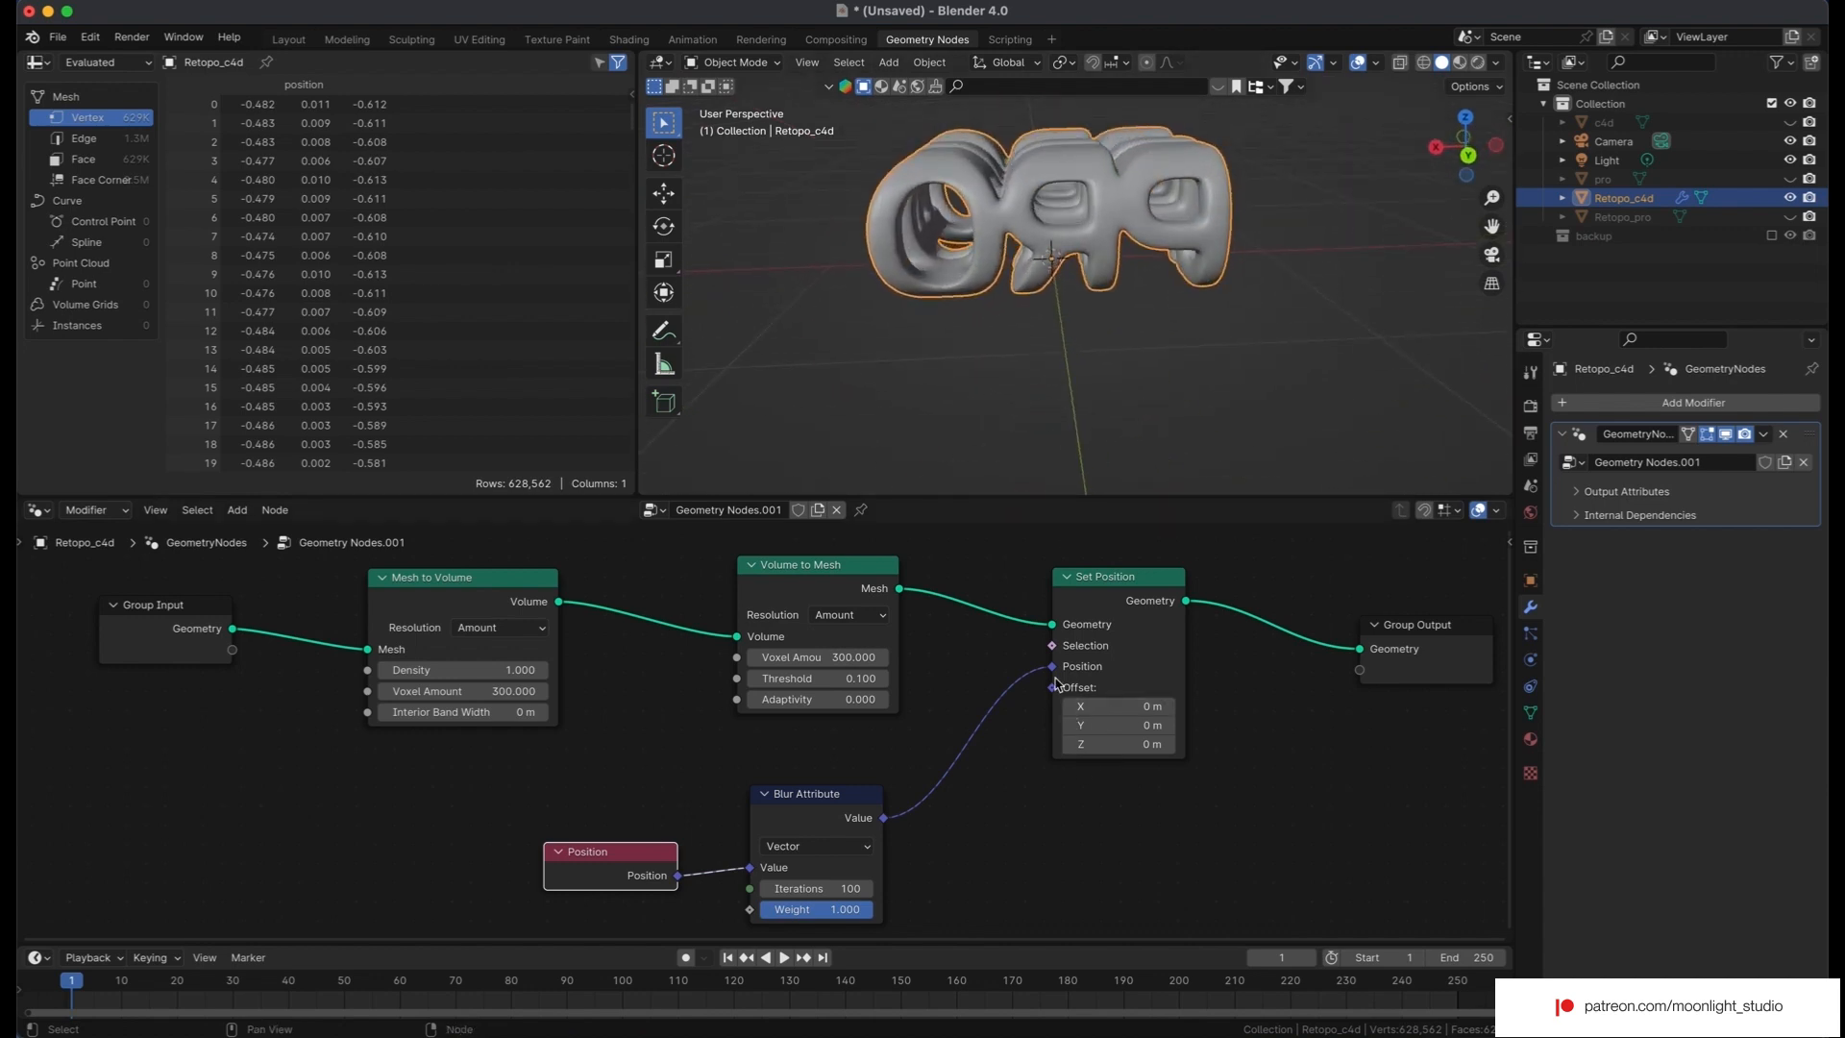
Disconnect Blur Attribute from the Position input of Set Position to compare the mesh, and reconnect it.
left_click_drag(1055, 680, 1014, 689)
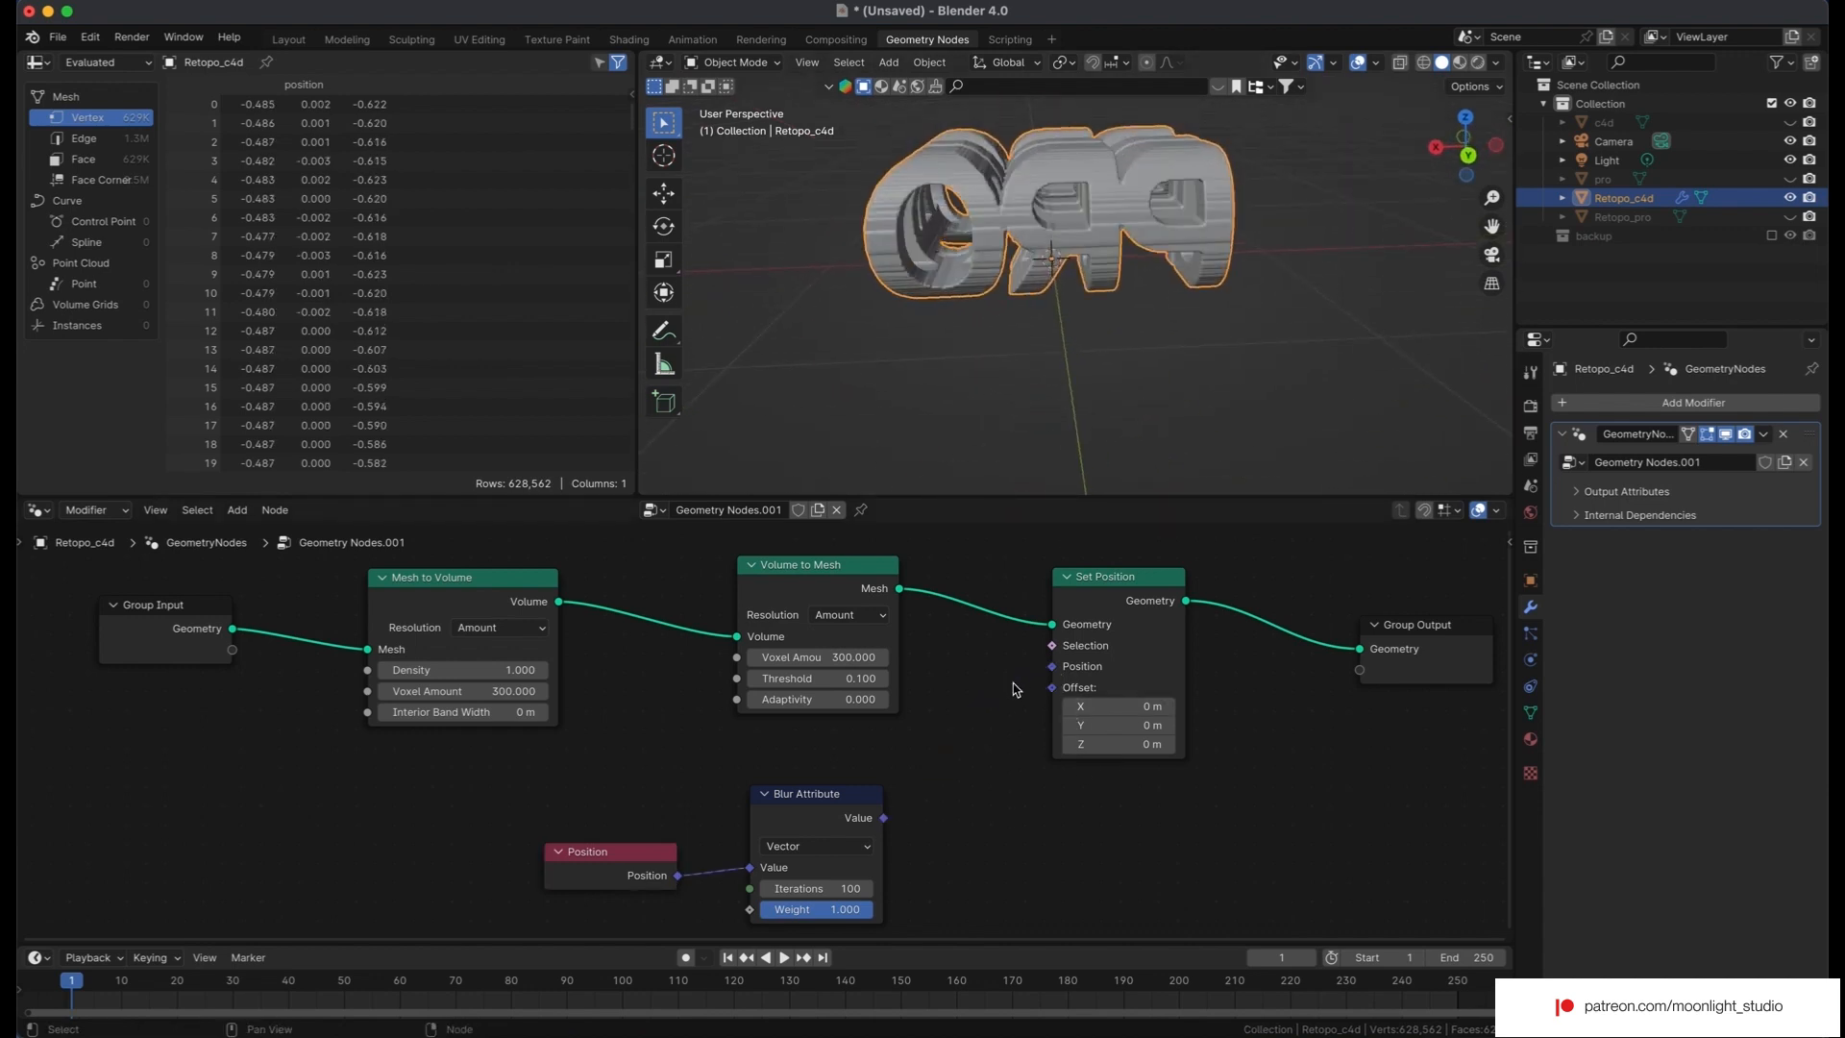
left_click_drag(885, 818, 1053, 676)
middle_click_drag(1075, 357, 1085, 331)
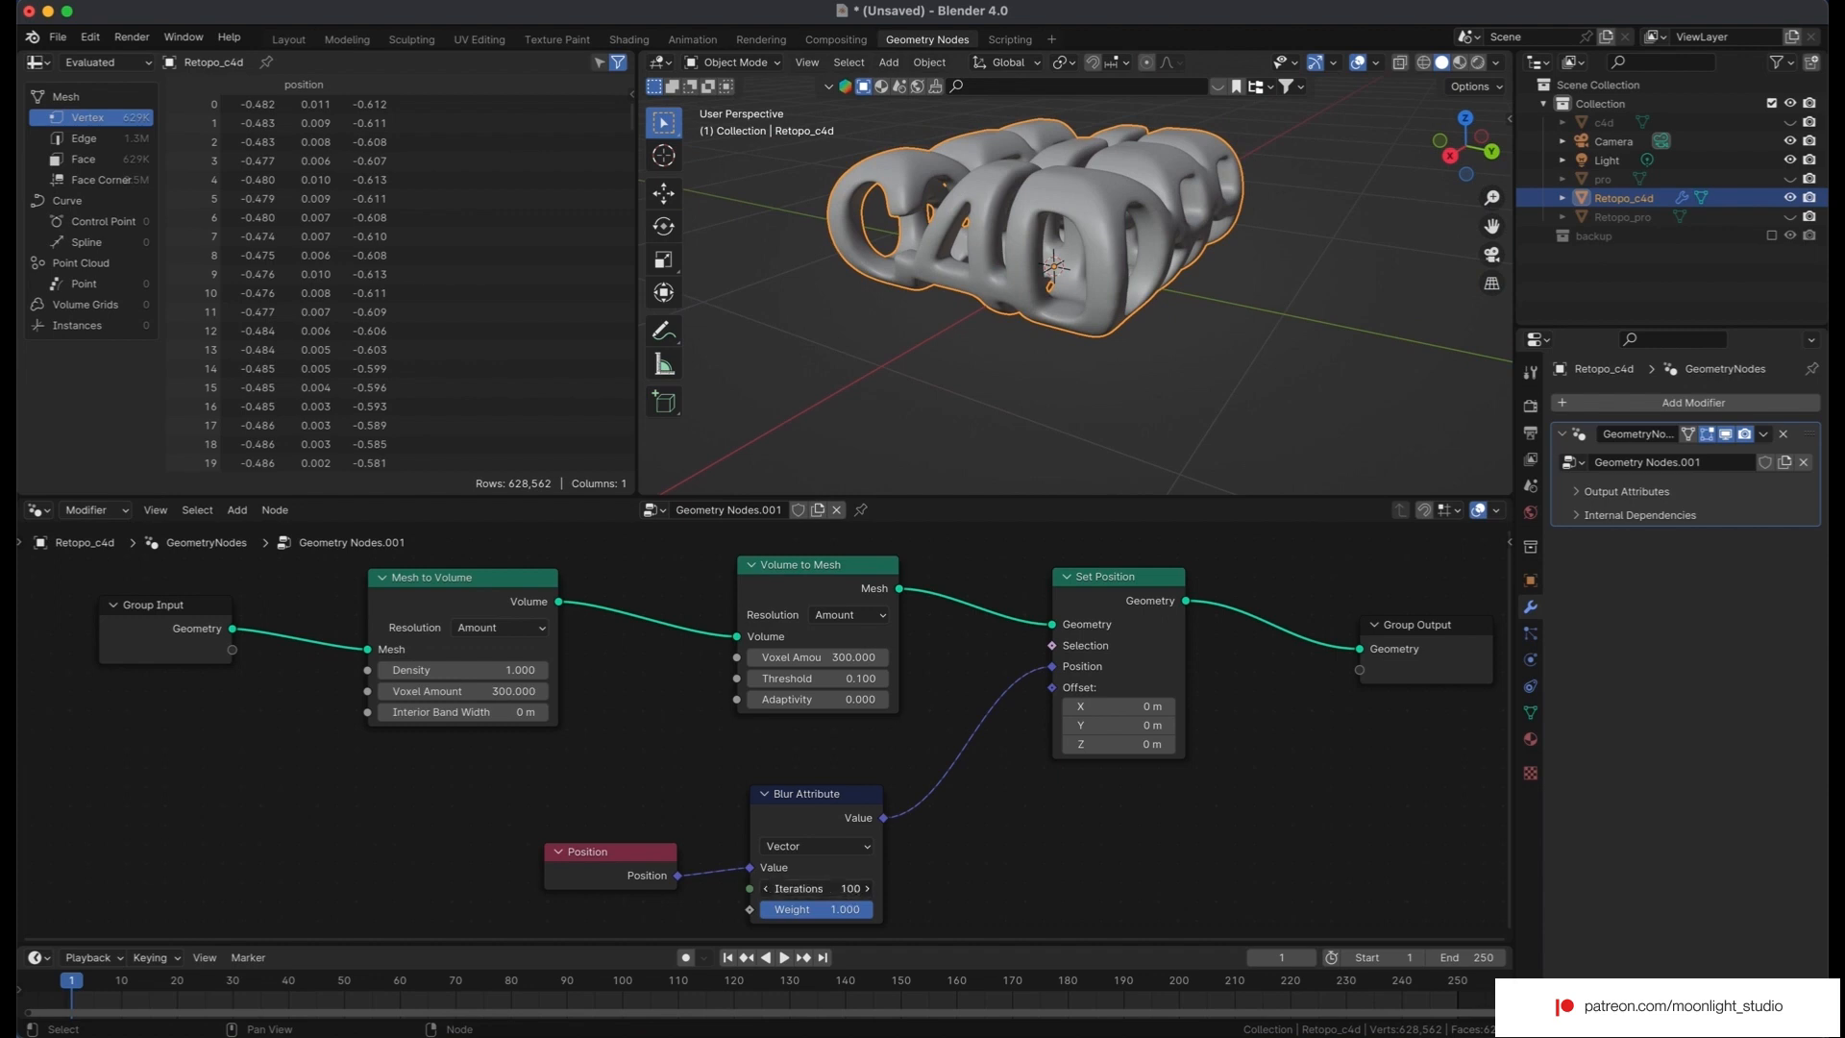
Try 50 iterations on the Blur Attribute node and inspect the mesh.
left_click(846, 889)
type("50")
key("Return")
middle_click_drag(1220, 370, 1220, 370)
Return the Blur Attribute iterations to 100.
left_click(841, 888)
type("1")
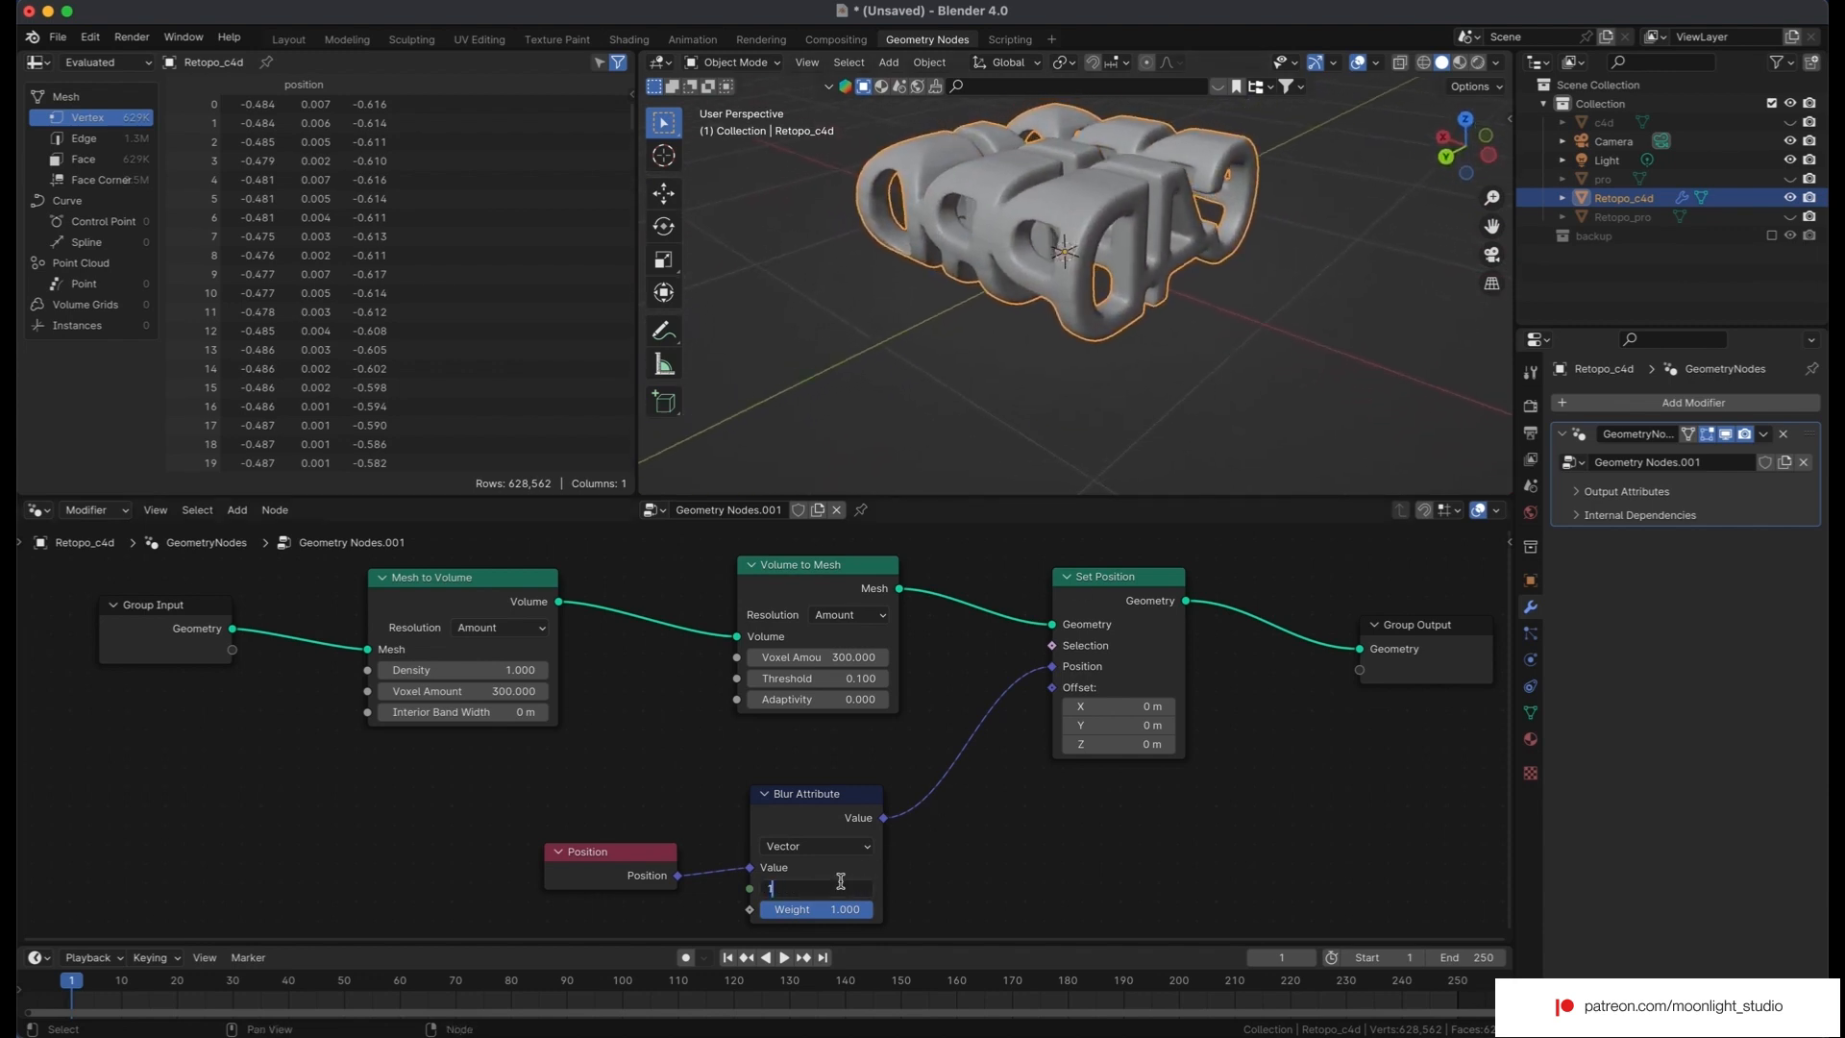
key("Return")
Try an Interior Band Width of -0.2 m on the Mesh to Volume node.
left_click(494, 709)
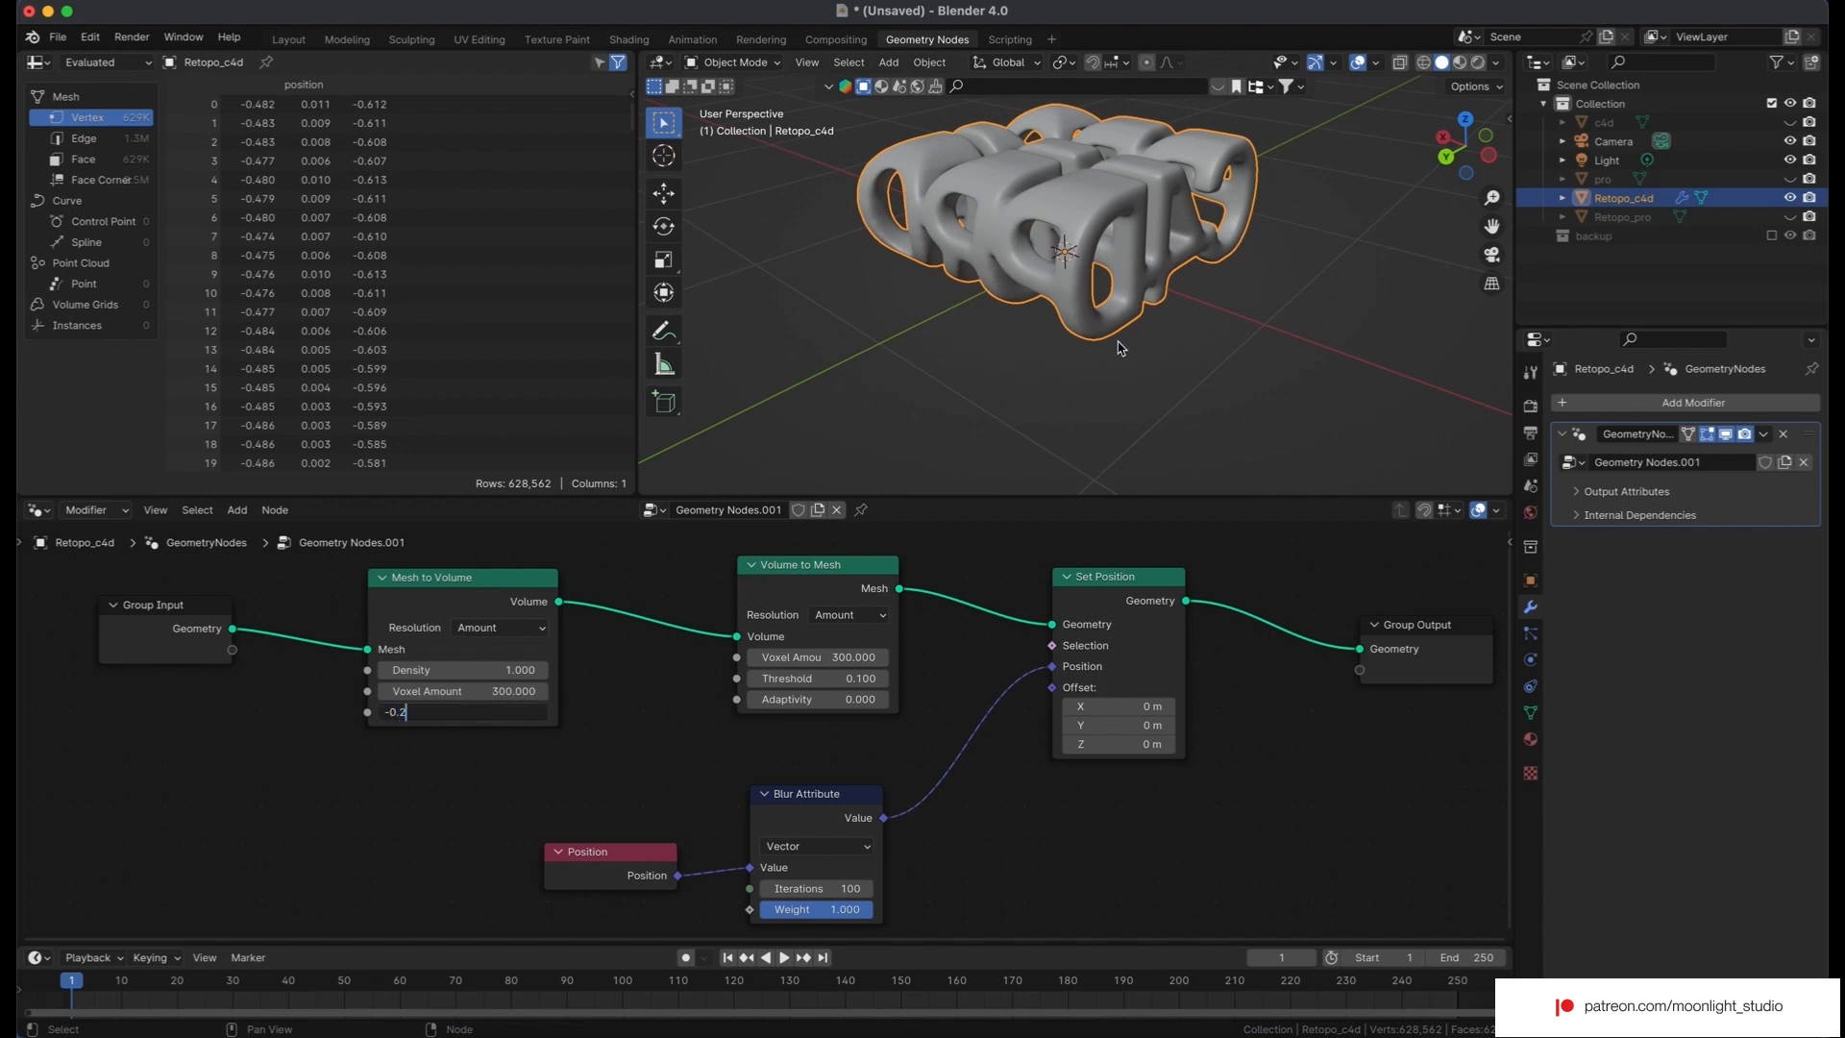
type("-0.2")
key("Return")
middle_click_drag(1120, 337, 1019, 341)
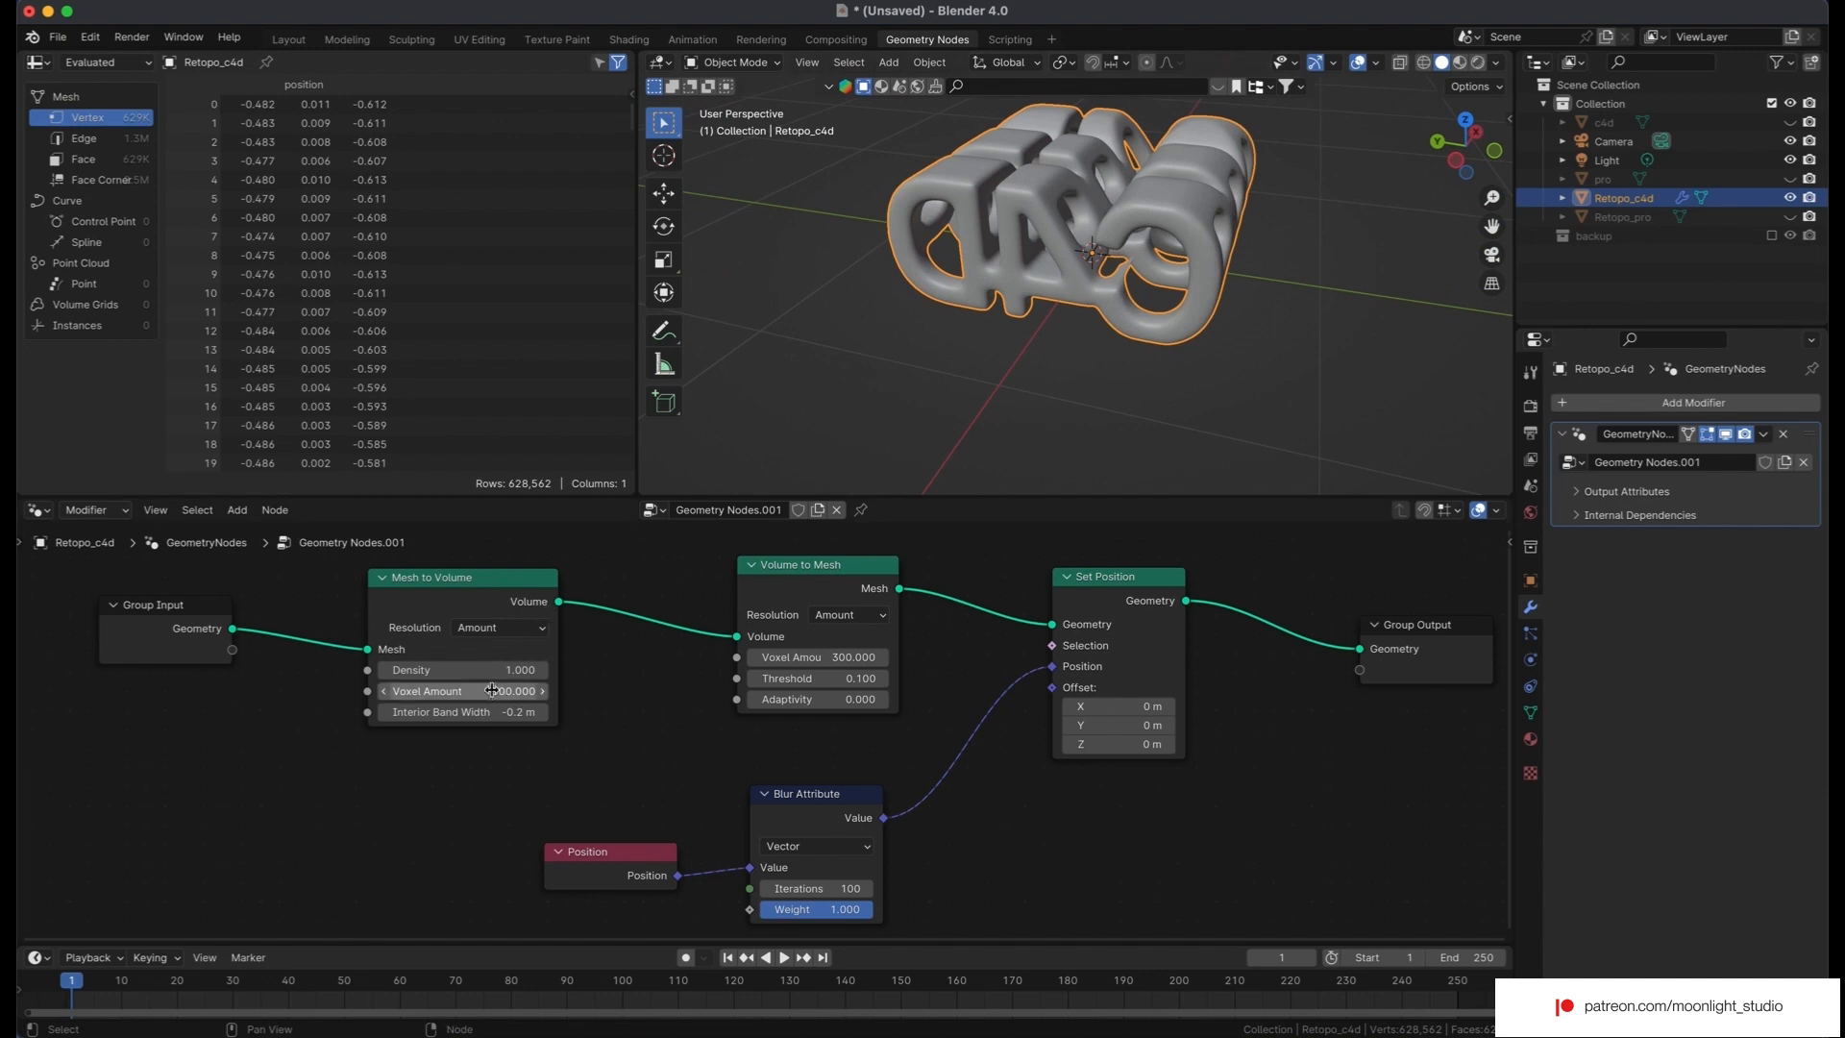
Return the Interior Band Width of the Mesh to Volume node to 0 m.
left_click_drag(498, 711, 469, 712)
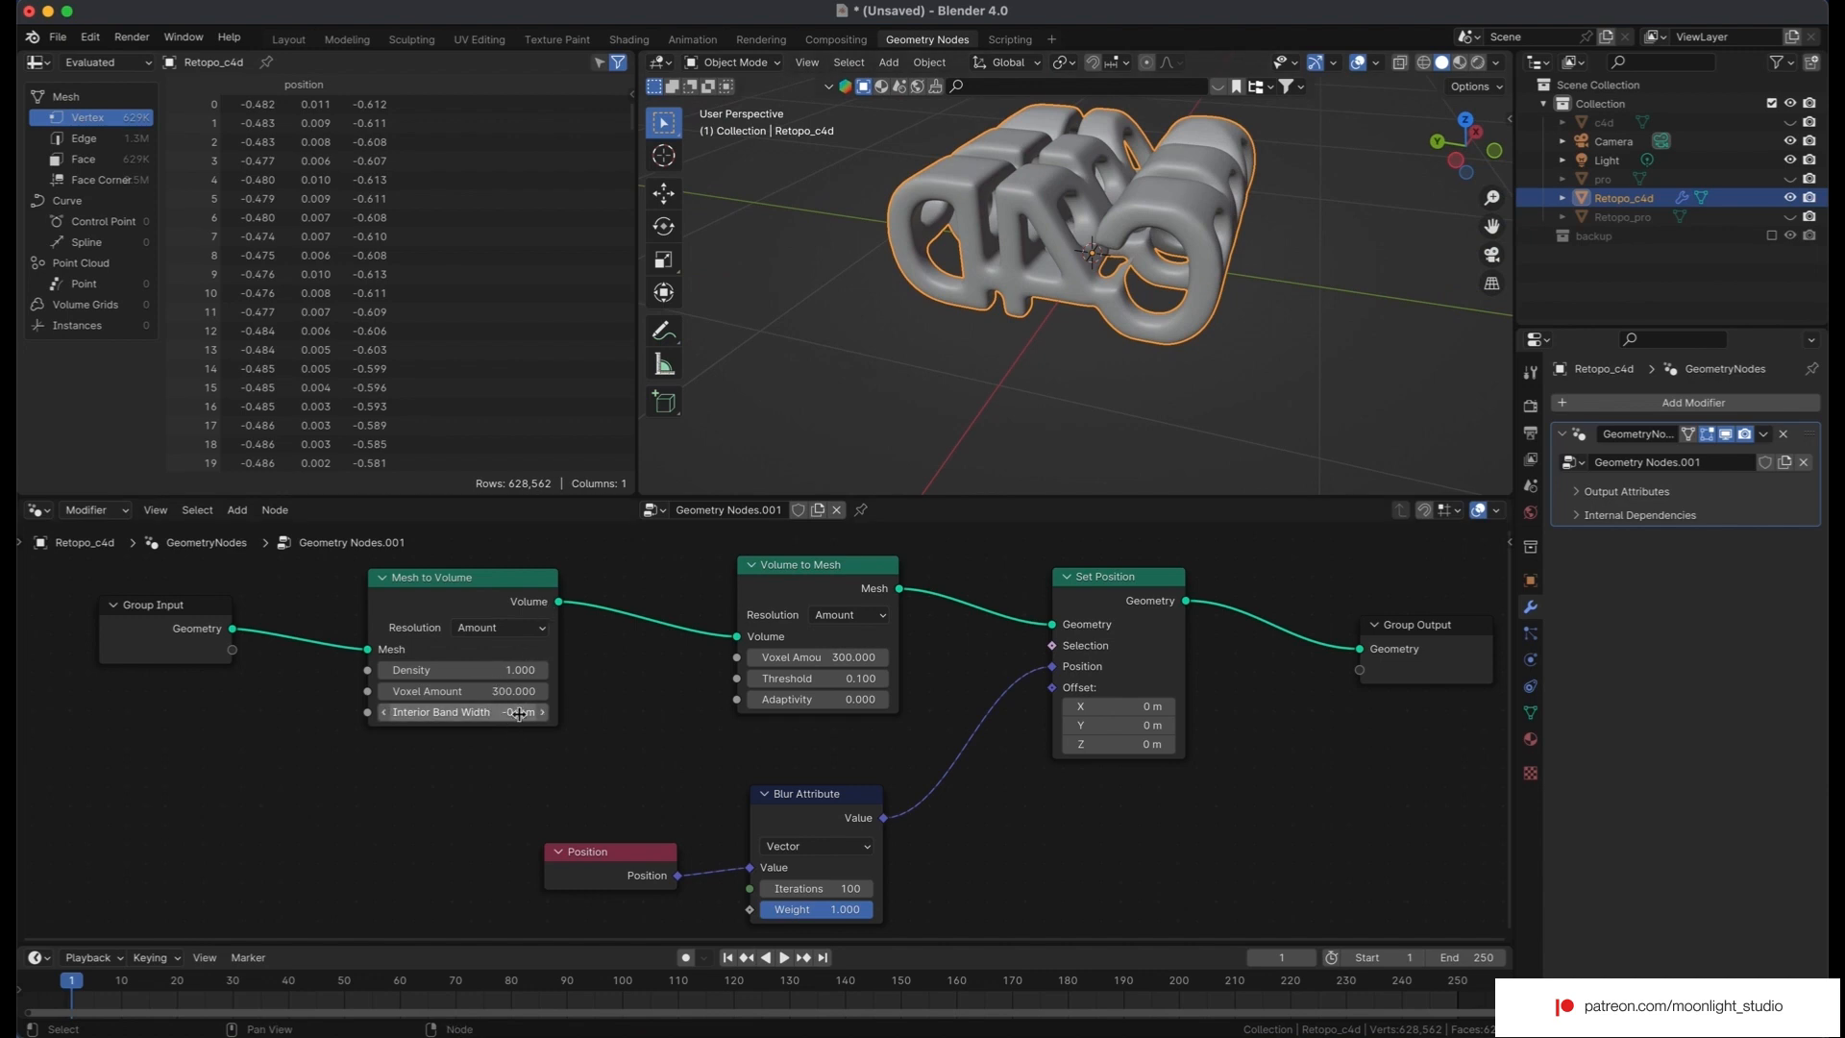
left_click(510, 715)
type("0")
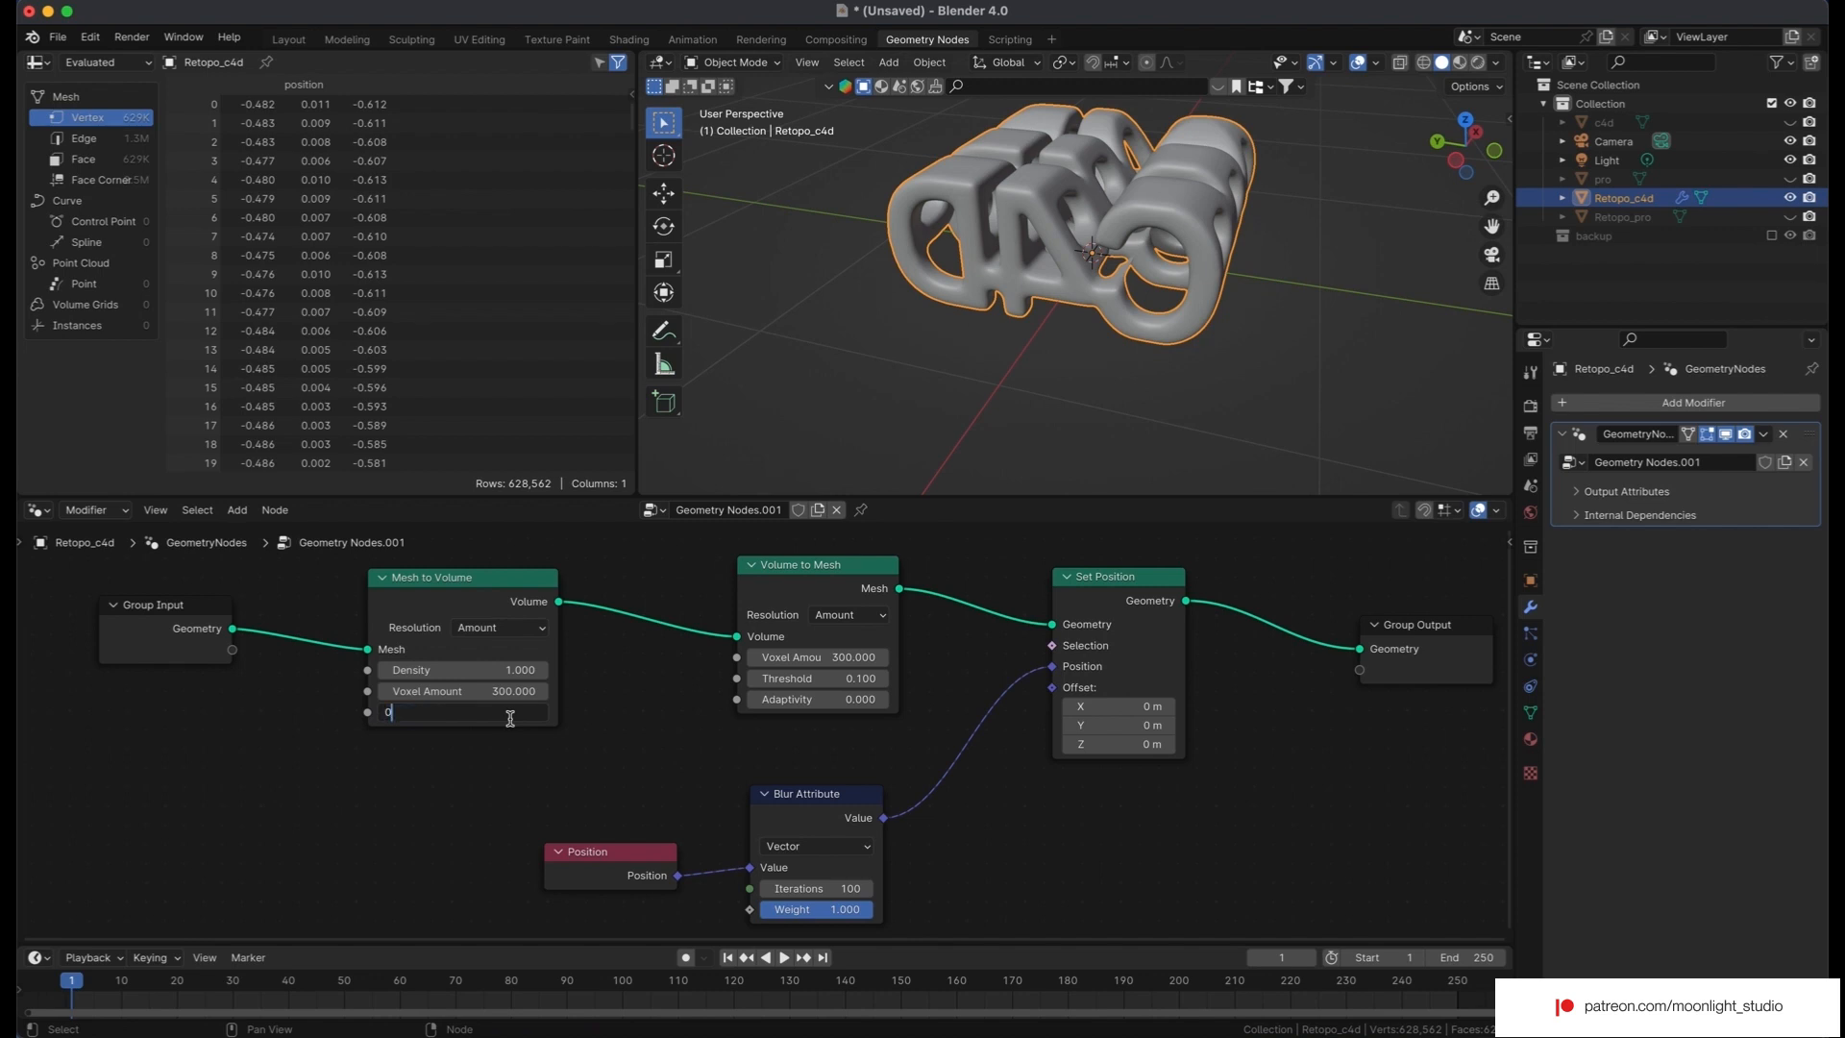
key("Return")
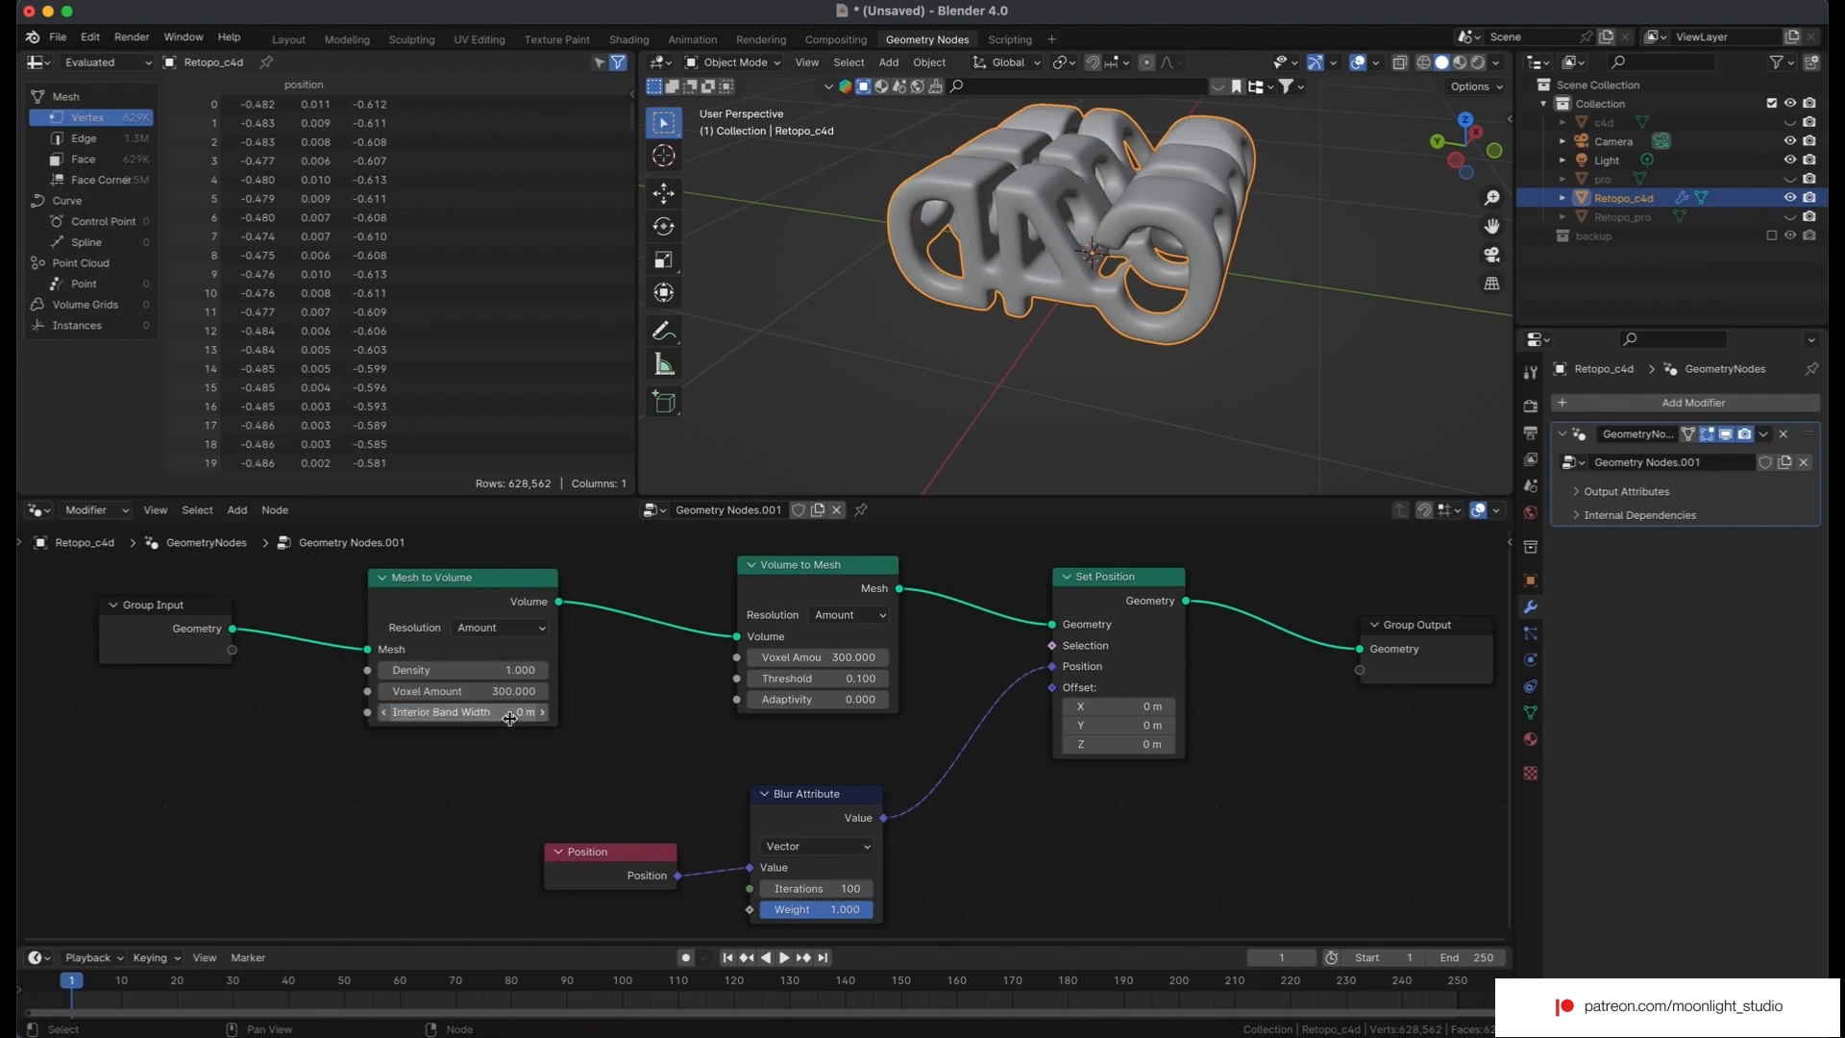
Examine the smoothed intersected text shape from all sides and play the animation.
scroll(1160, 424, "right", 10)
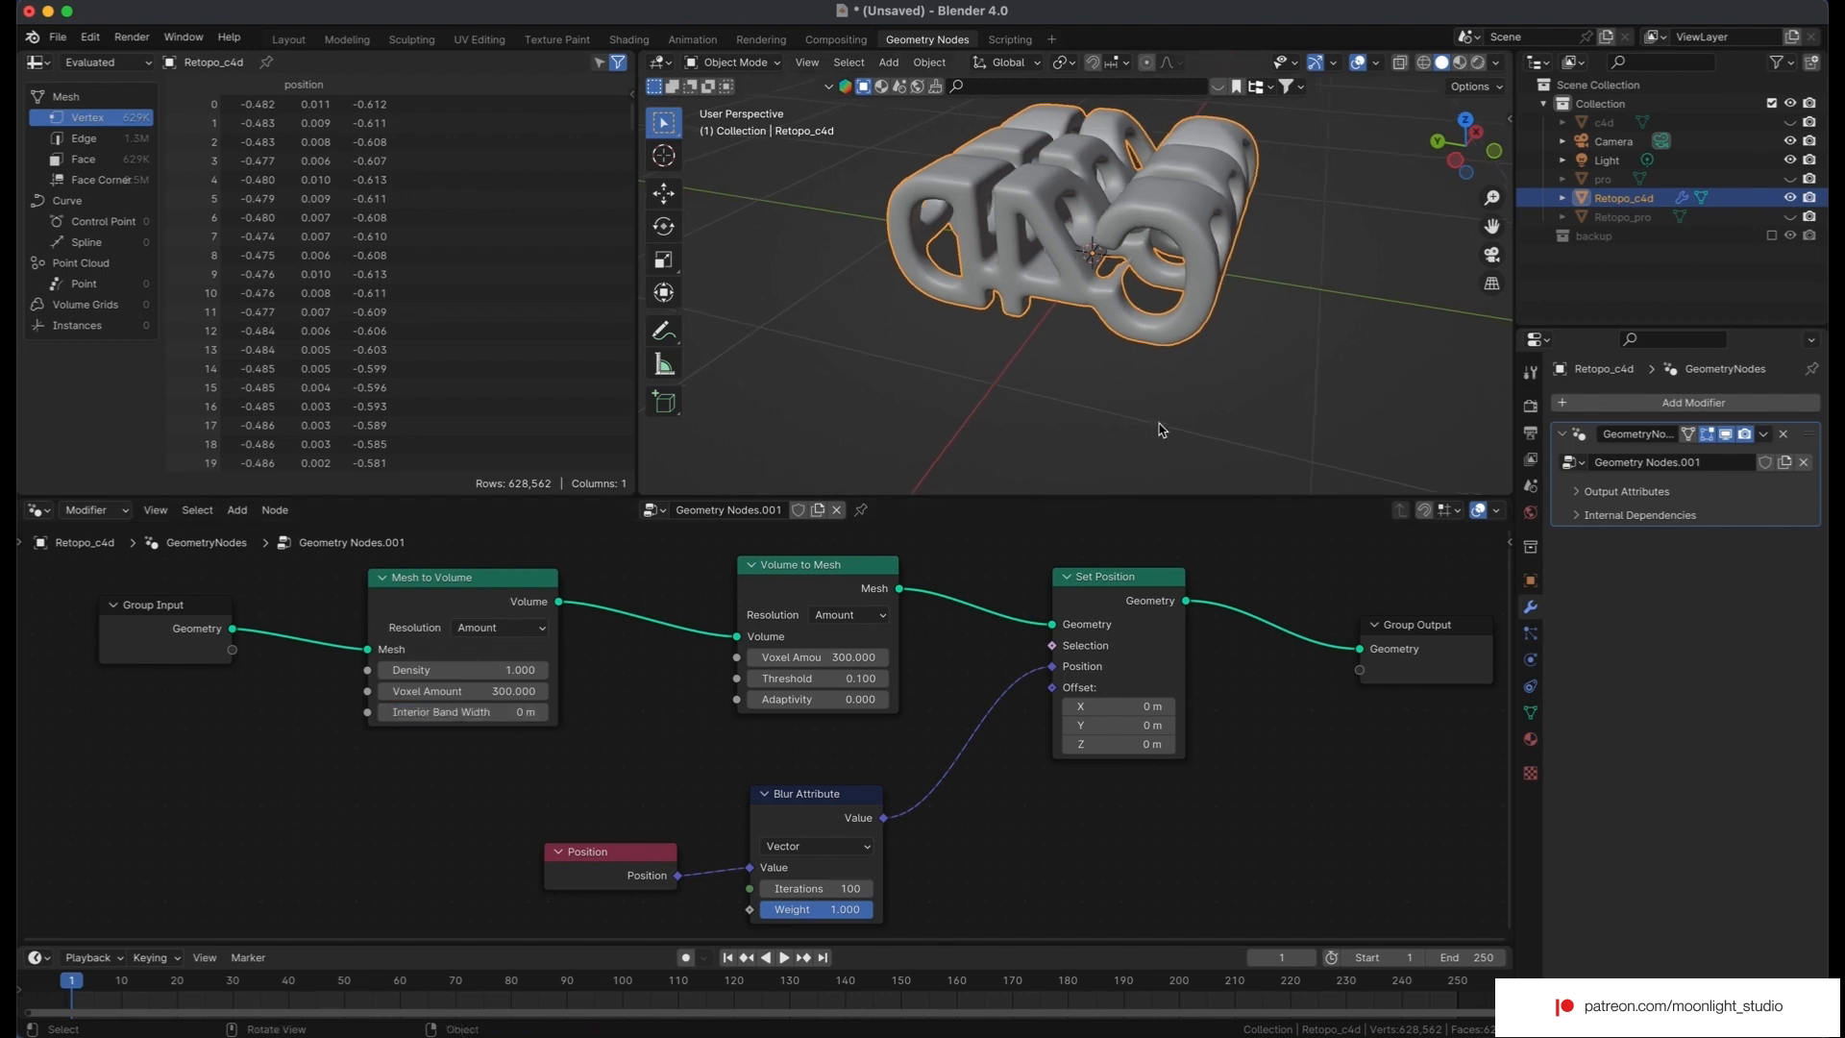
scroll(1161, 430, "right", 15)
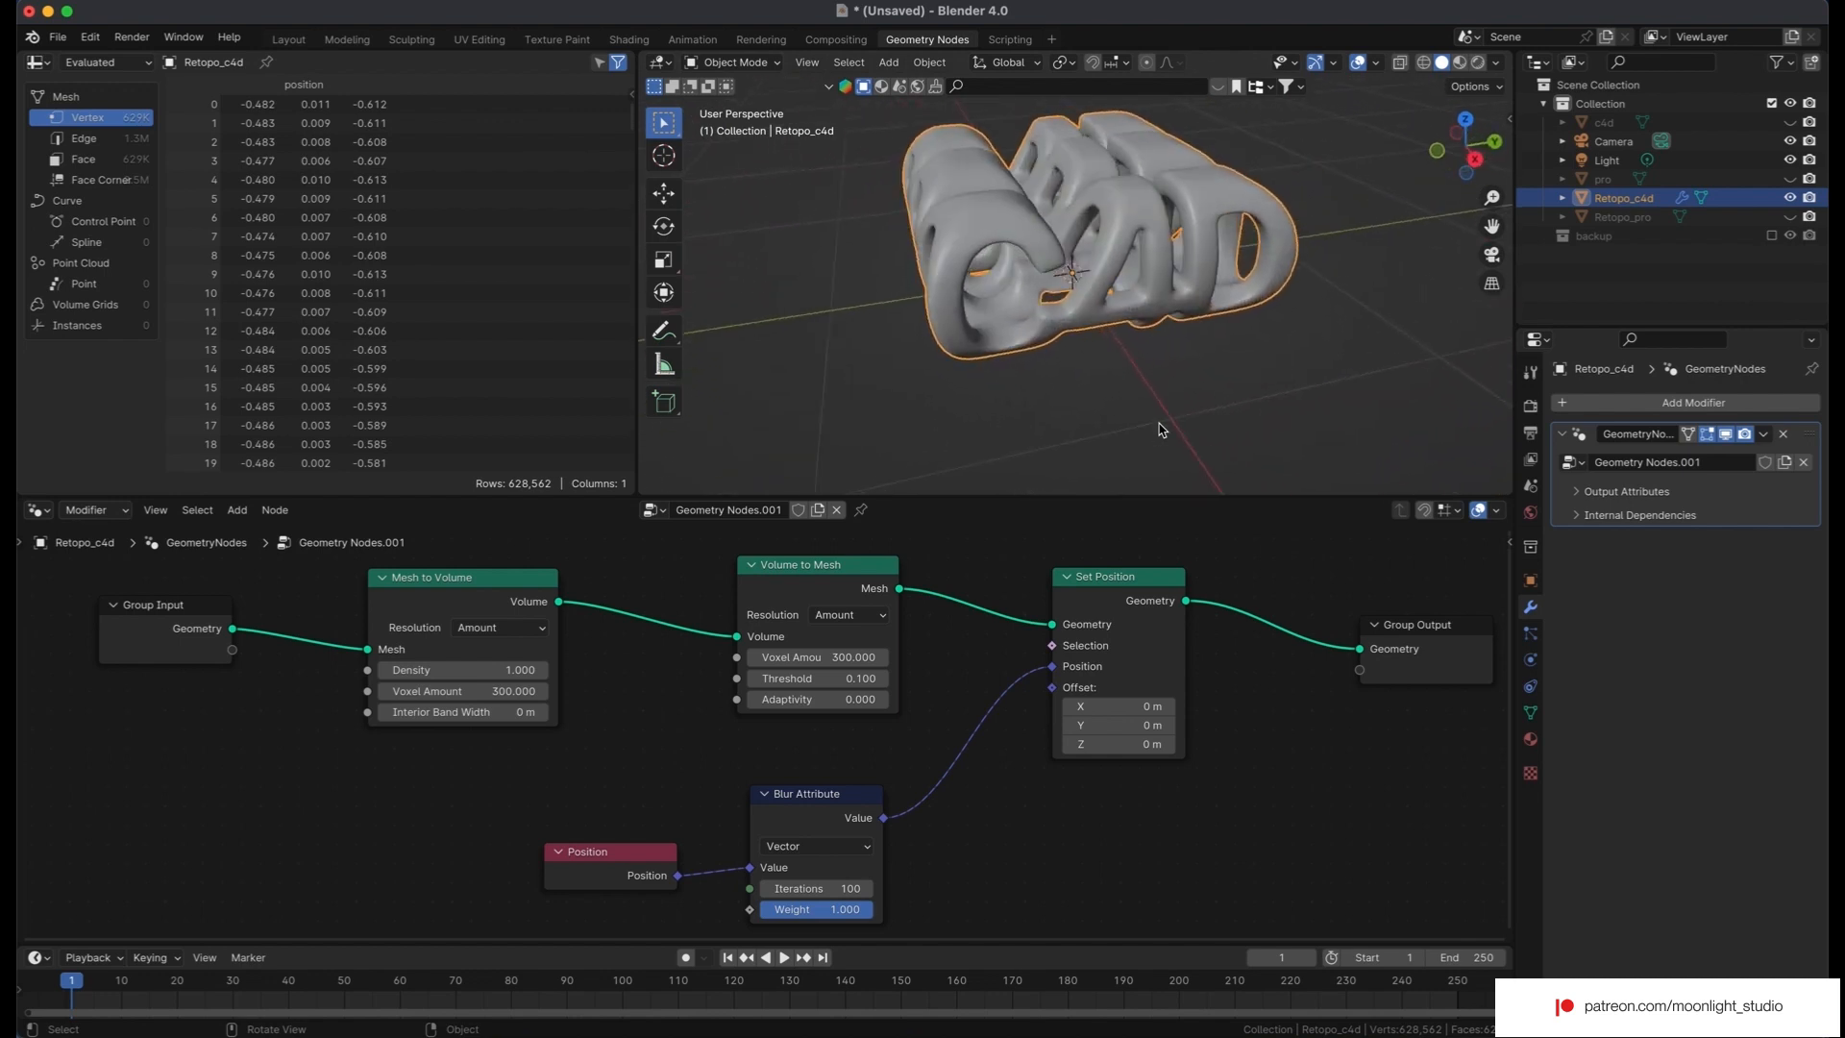
scroll(1162, 430, "right", 15)
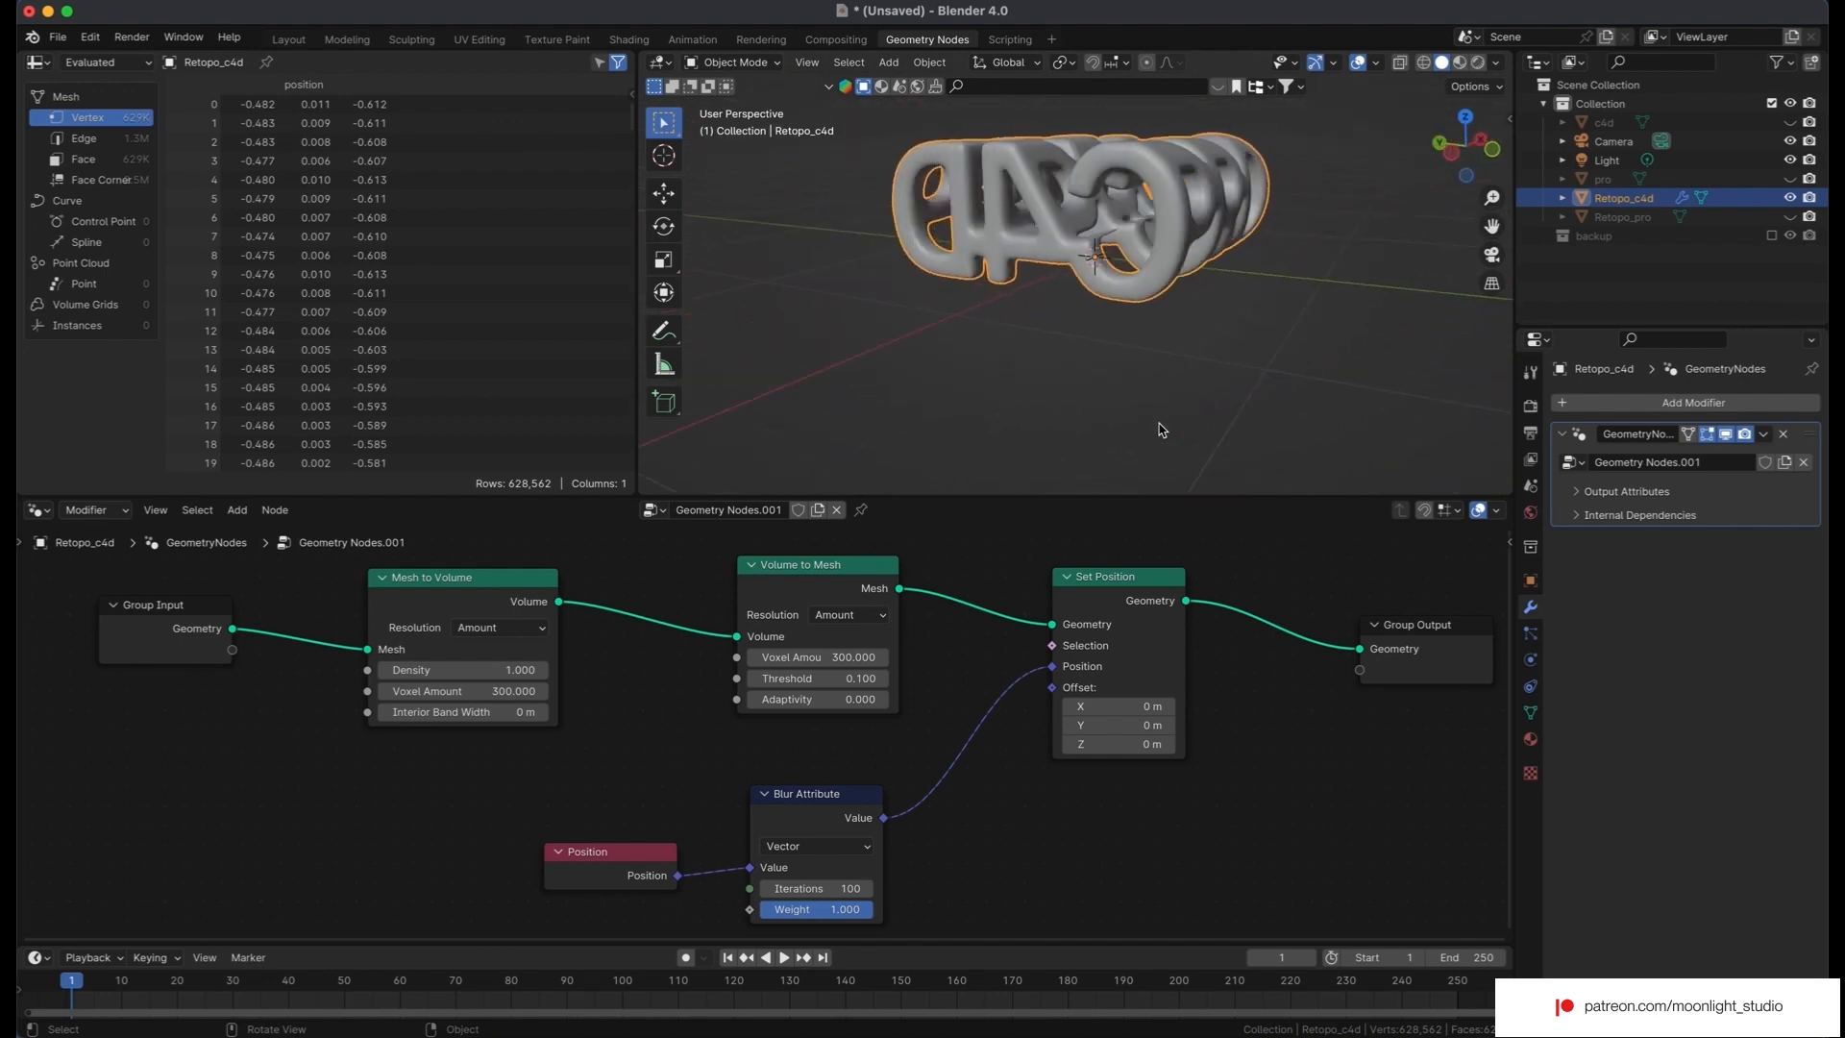
scroll(1162, 430, "right", 15)
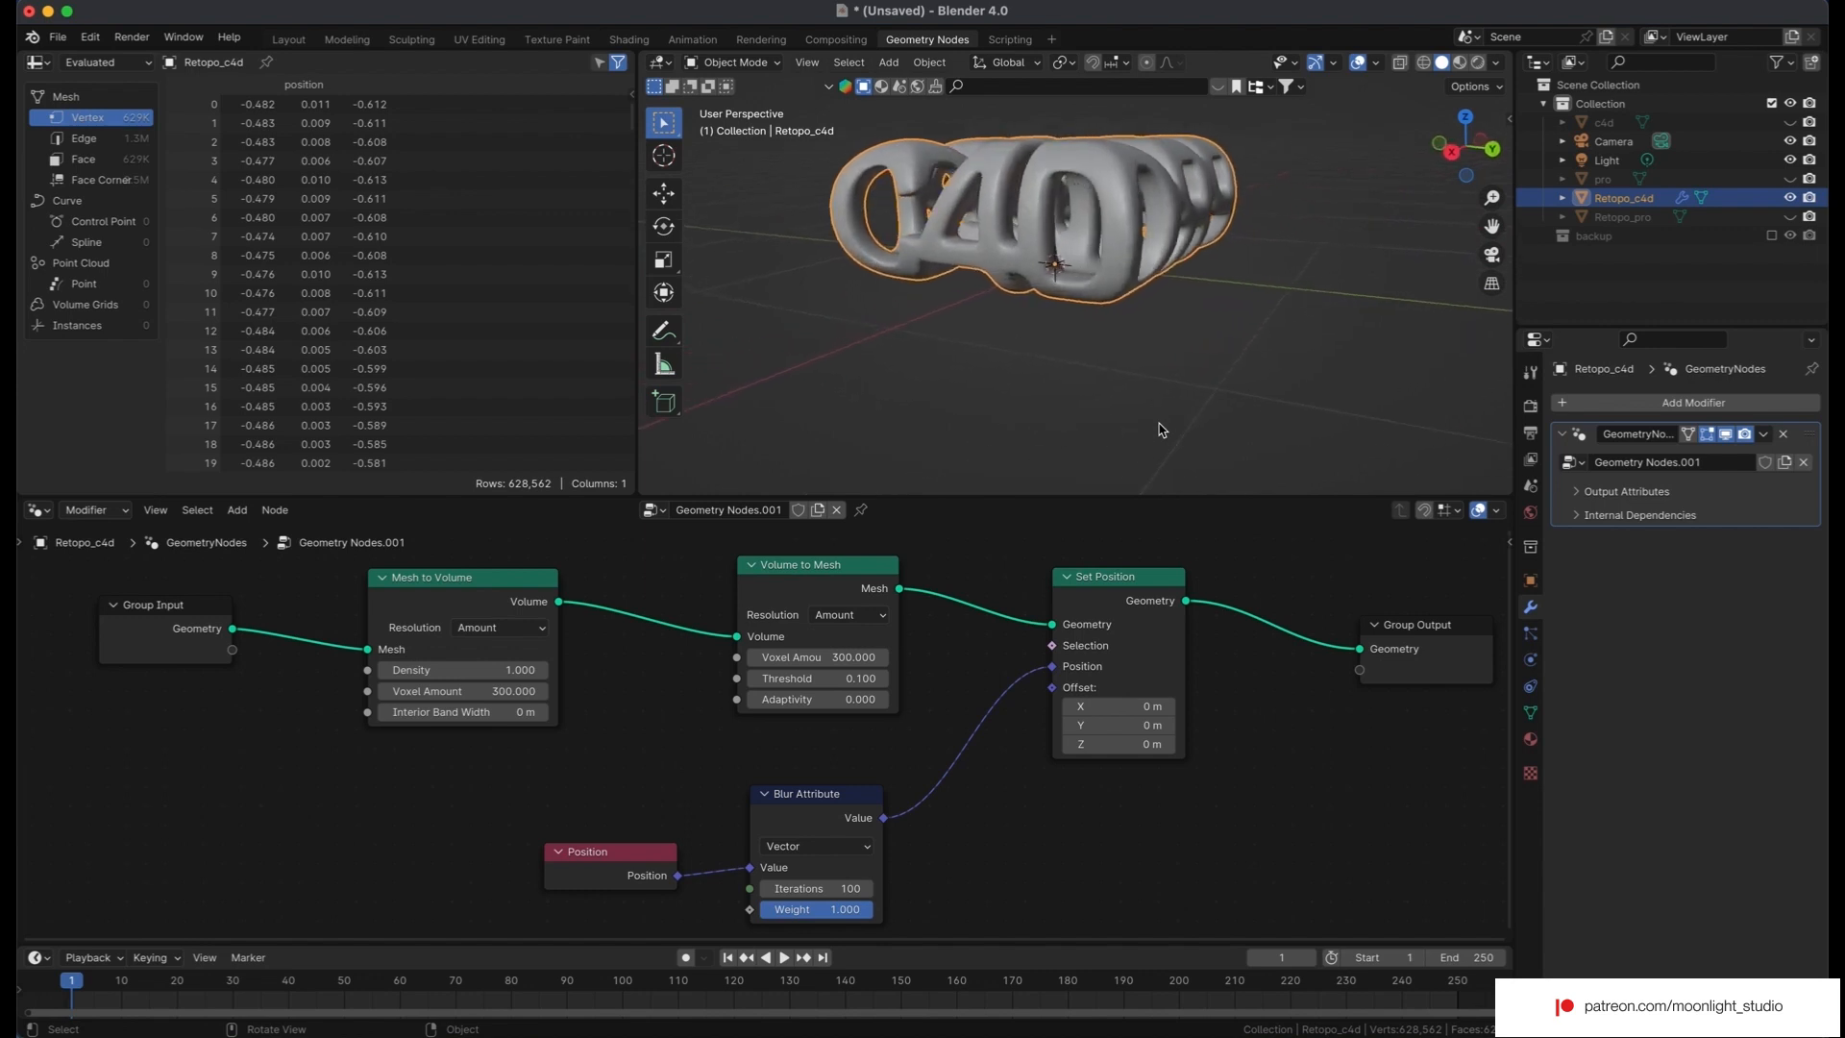
scroll(1162, 430, "right", 12)
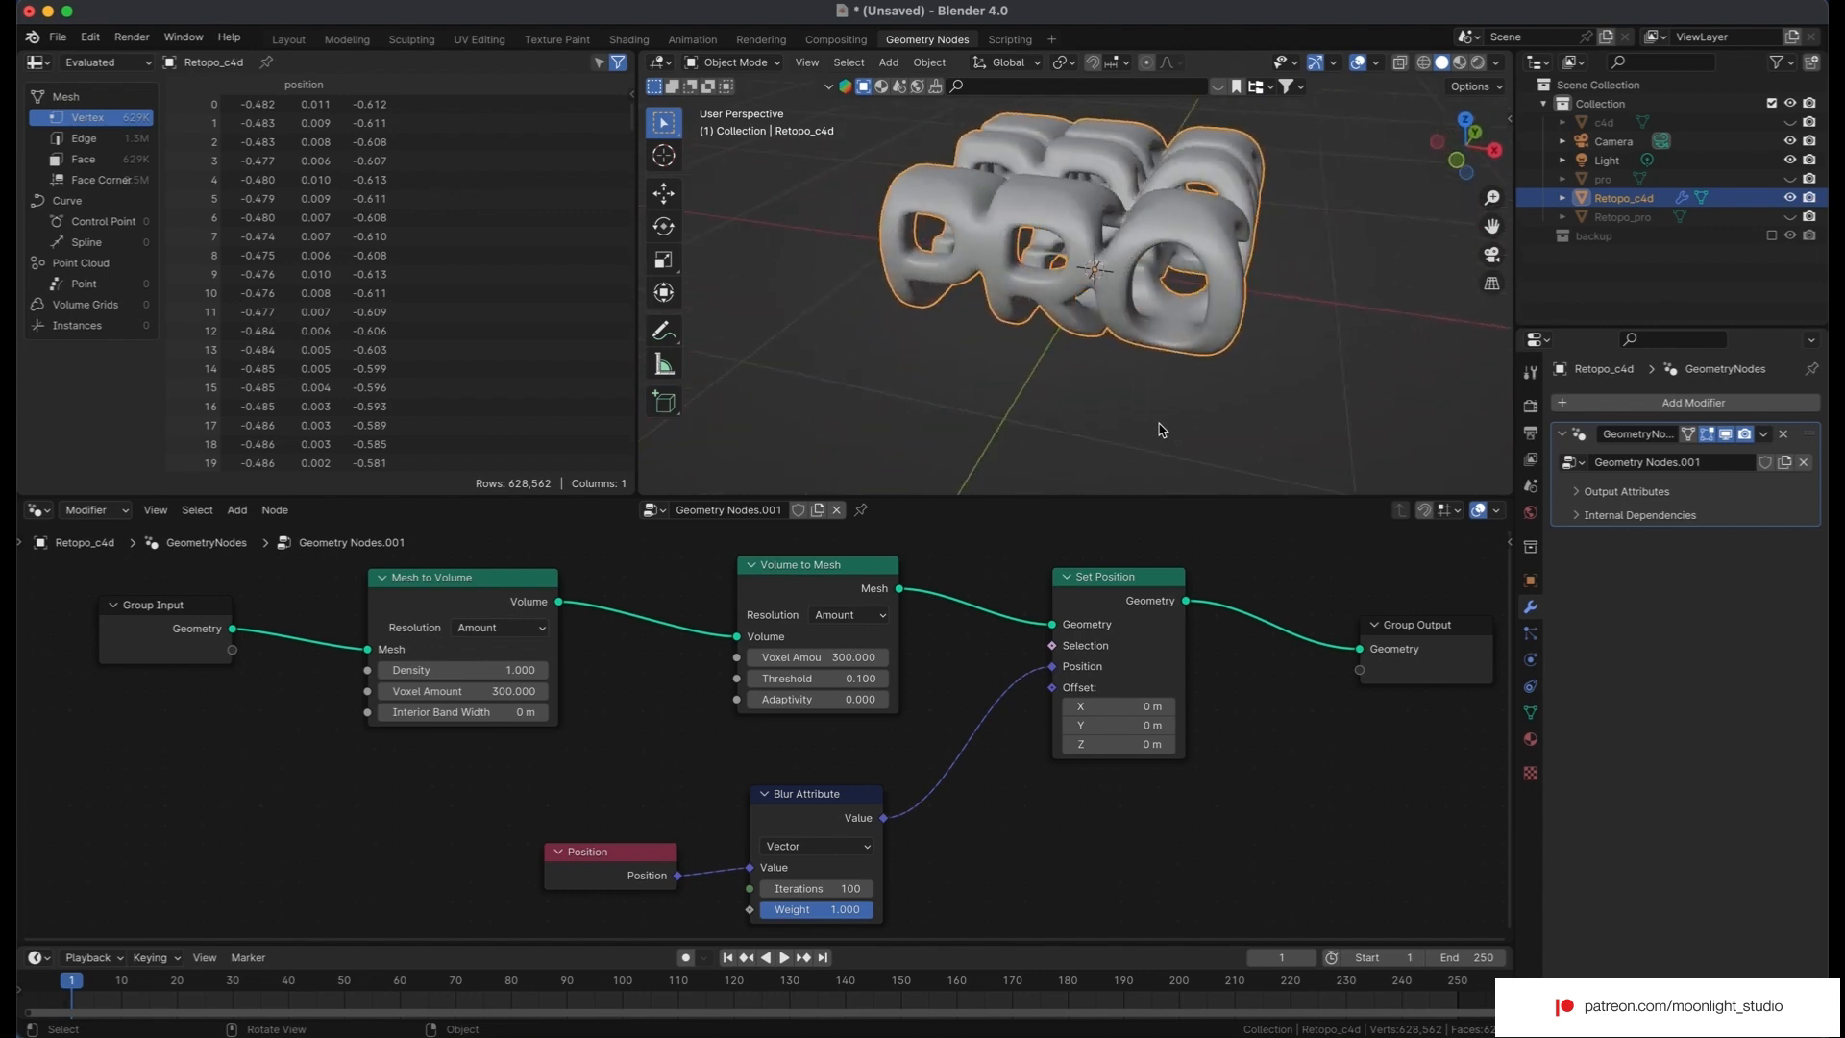
scroll(616, 700, "left", 5)
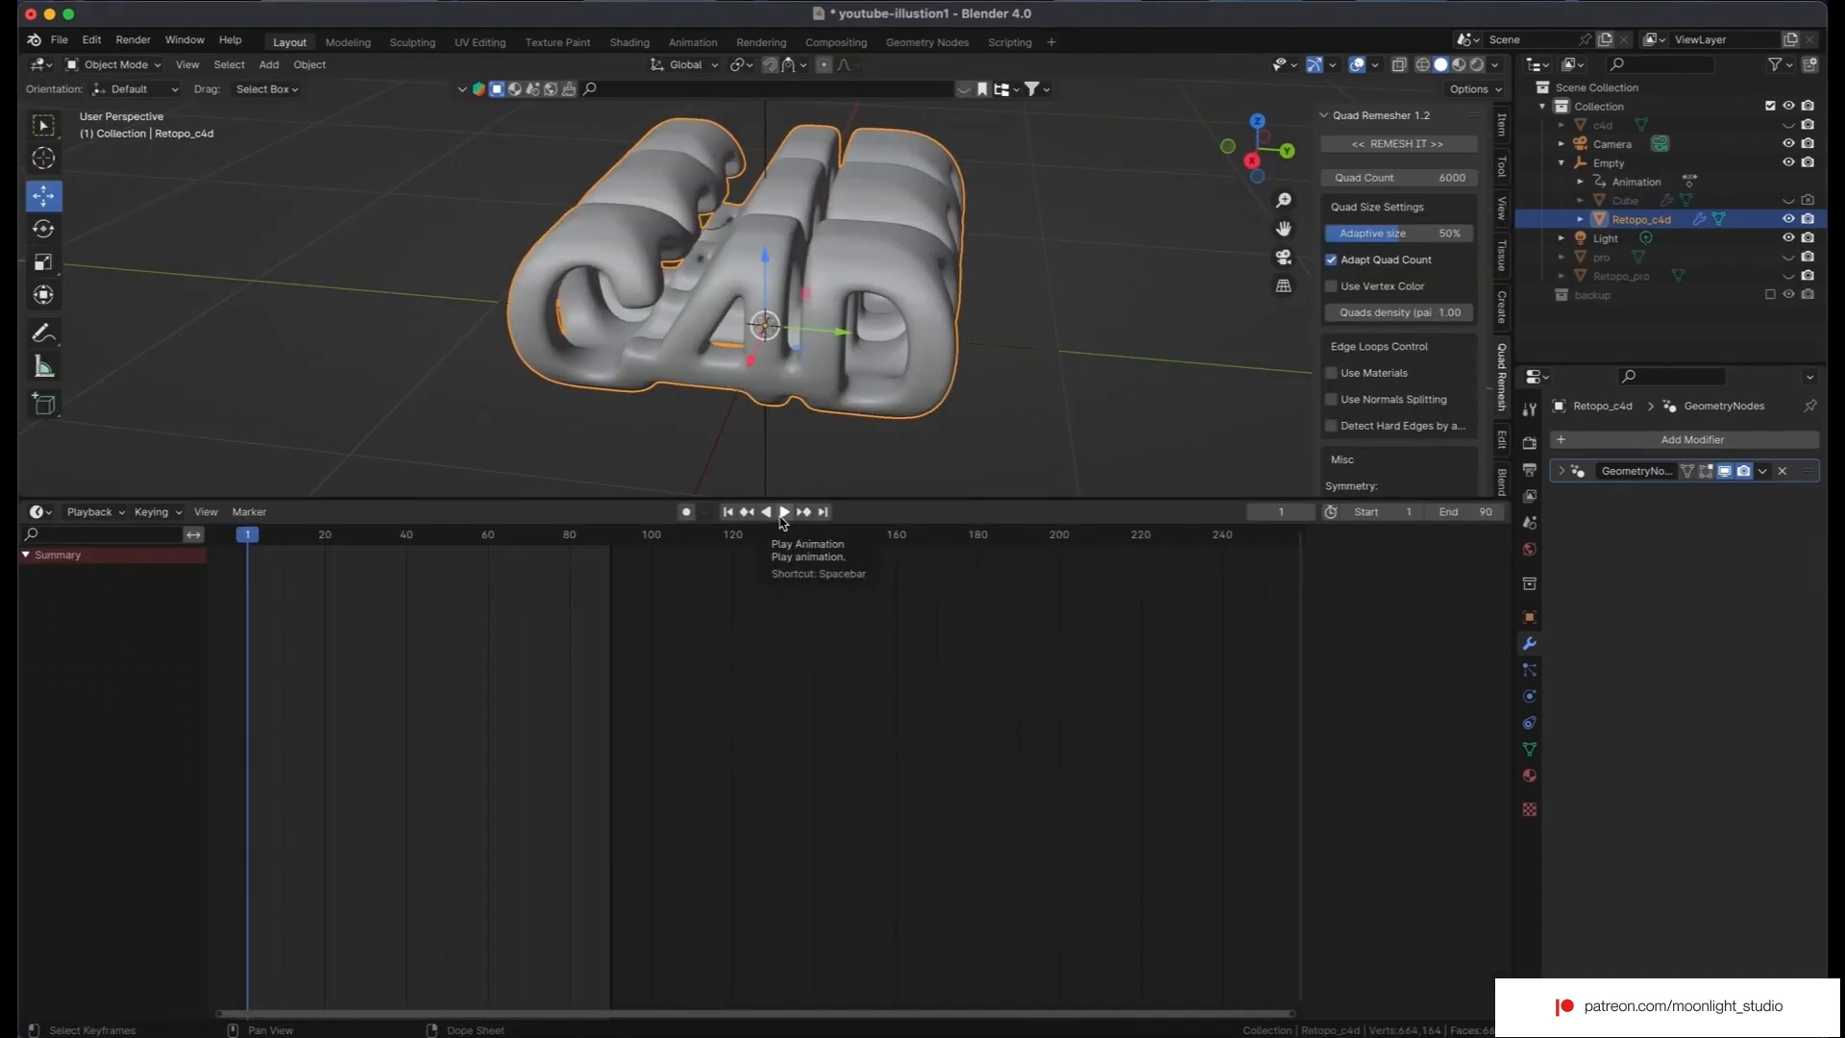
left_click(783, 512)
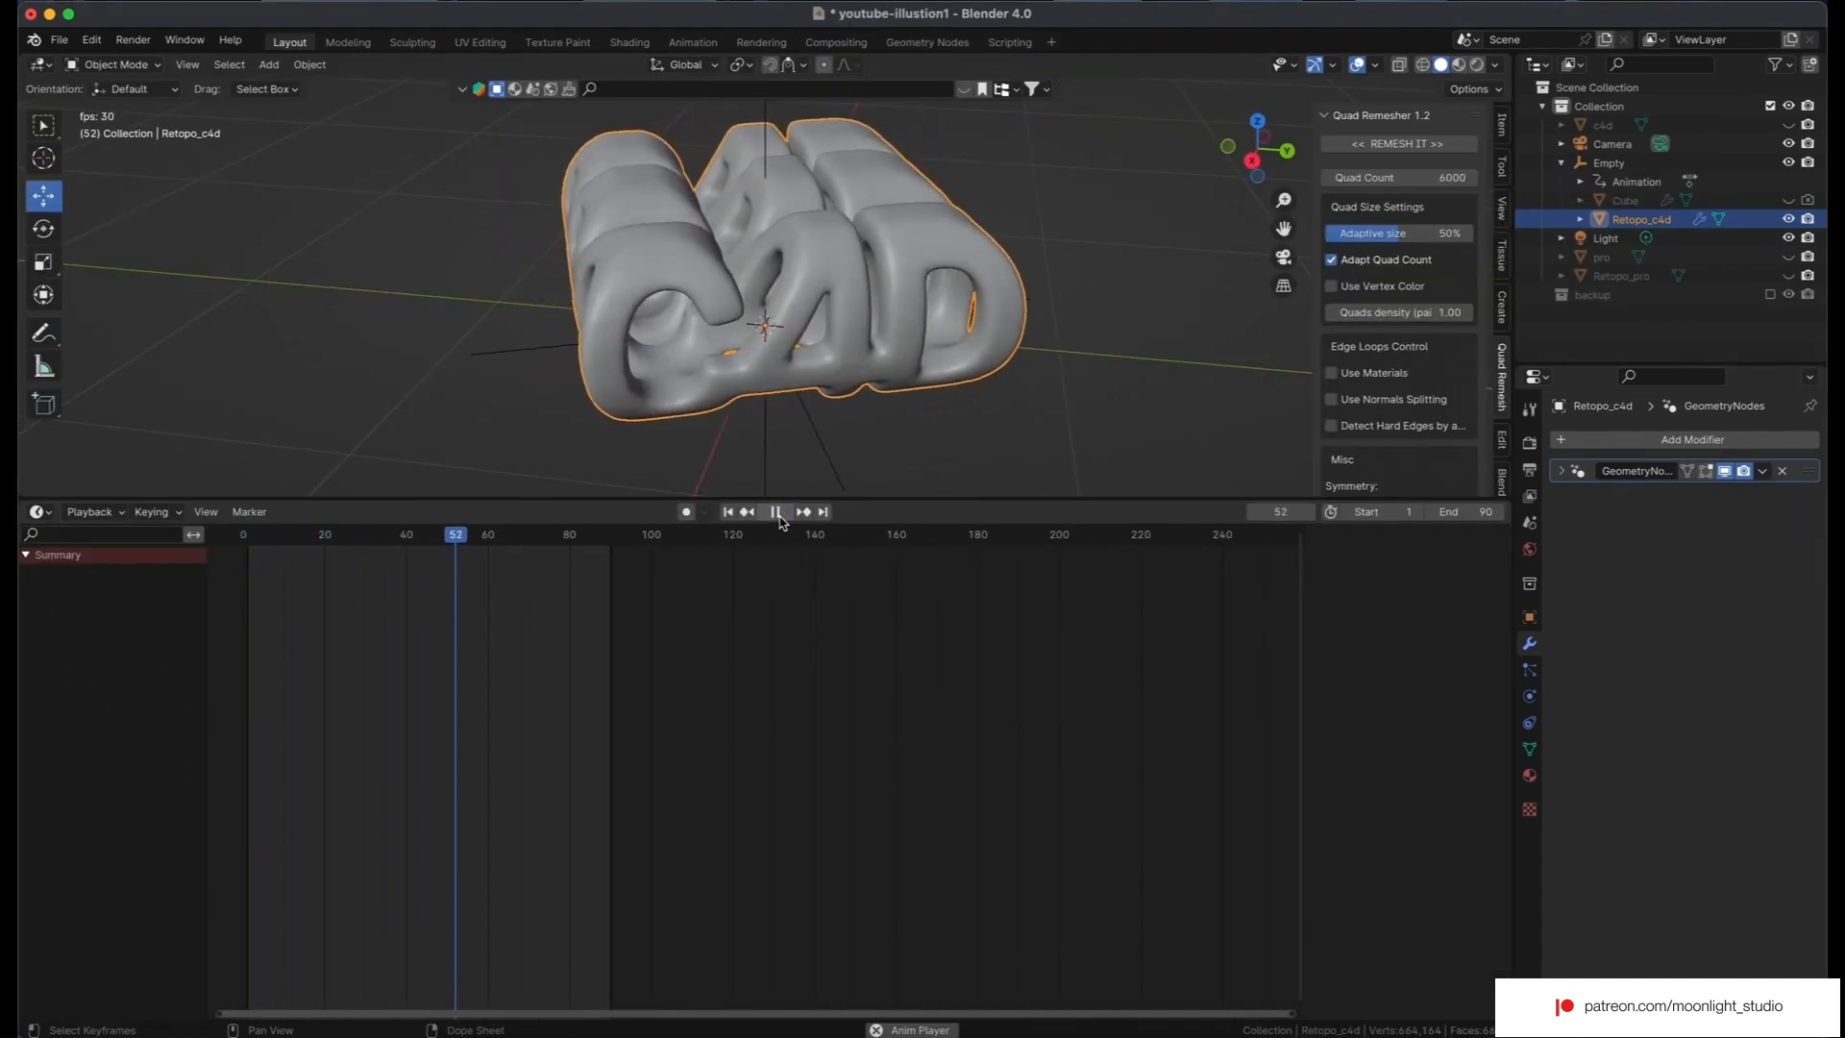
Stop the animation playback and return to frame 1.
left_click(779, 514)
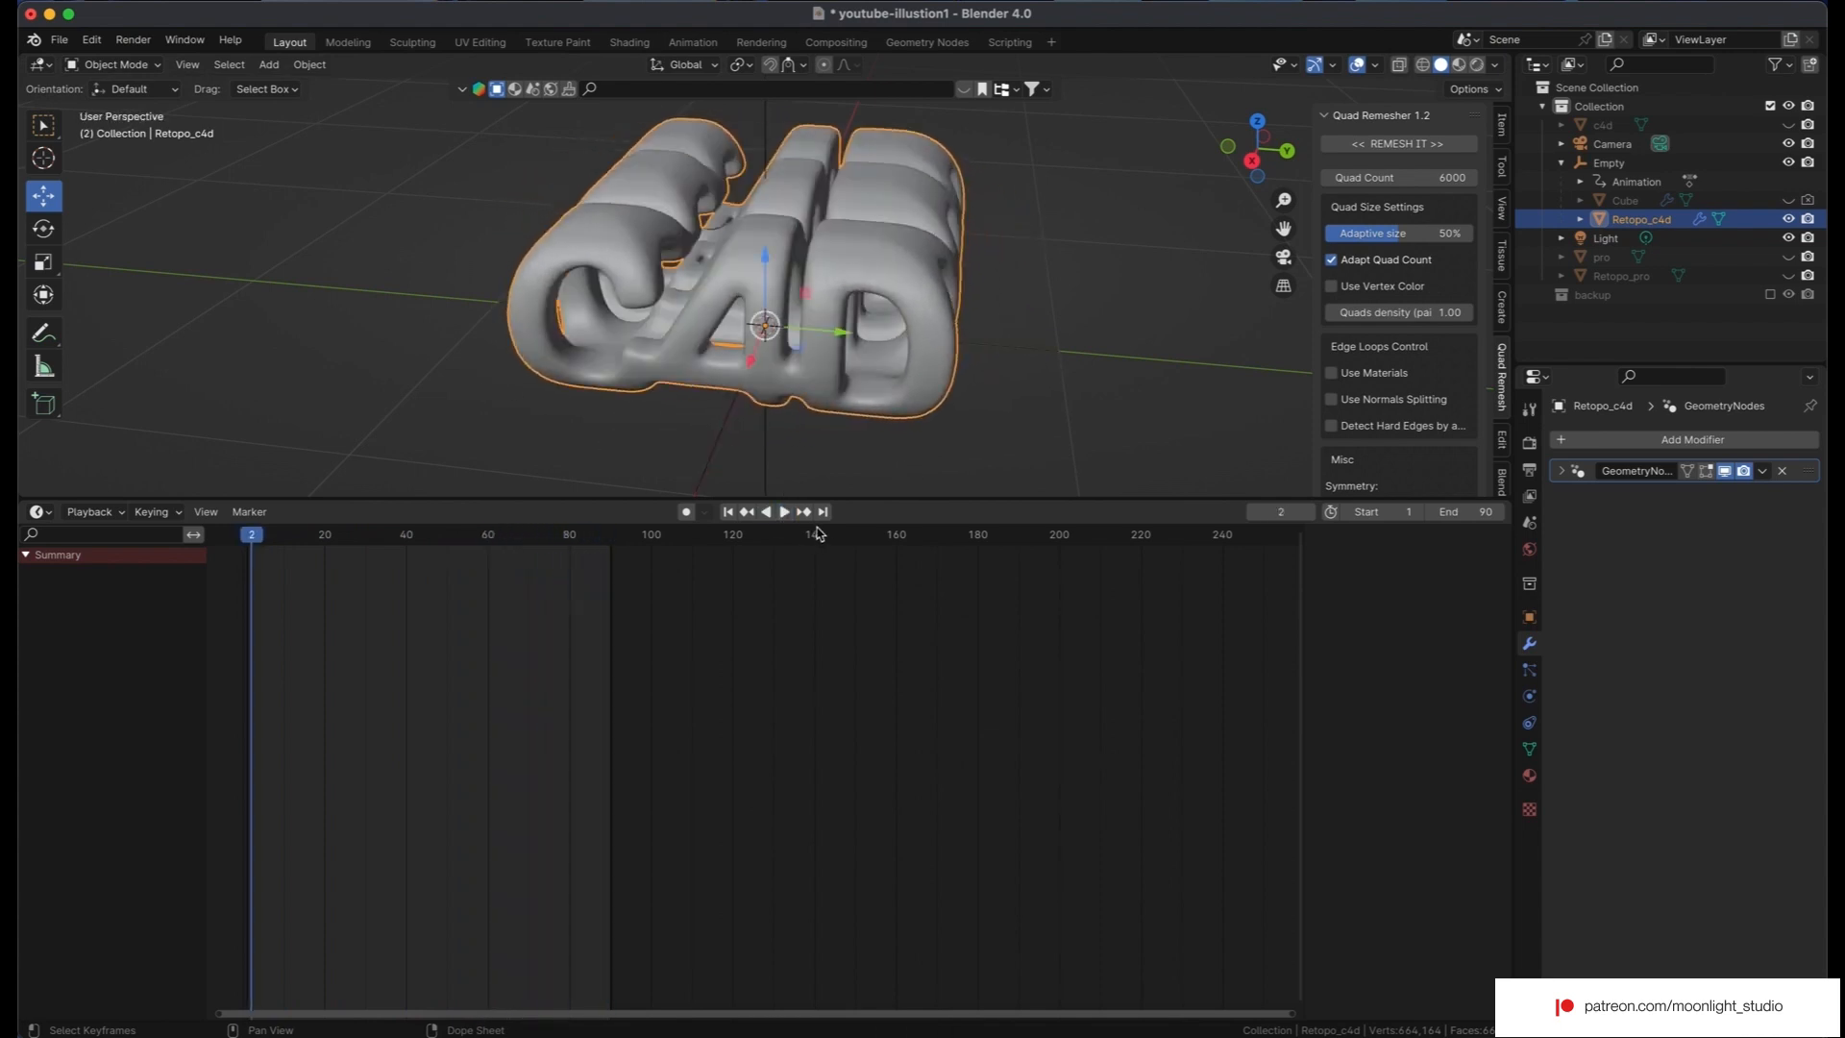
key("space")
left_click_drag(250, 546, 247, 545)
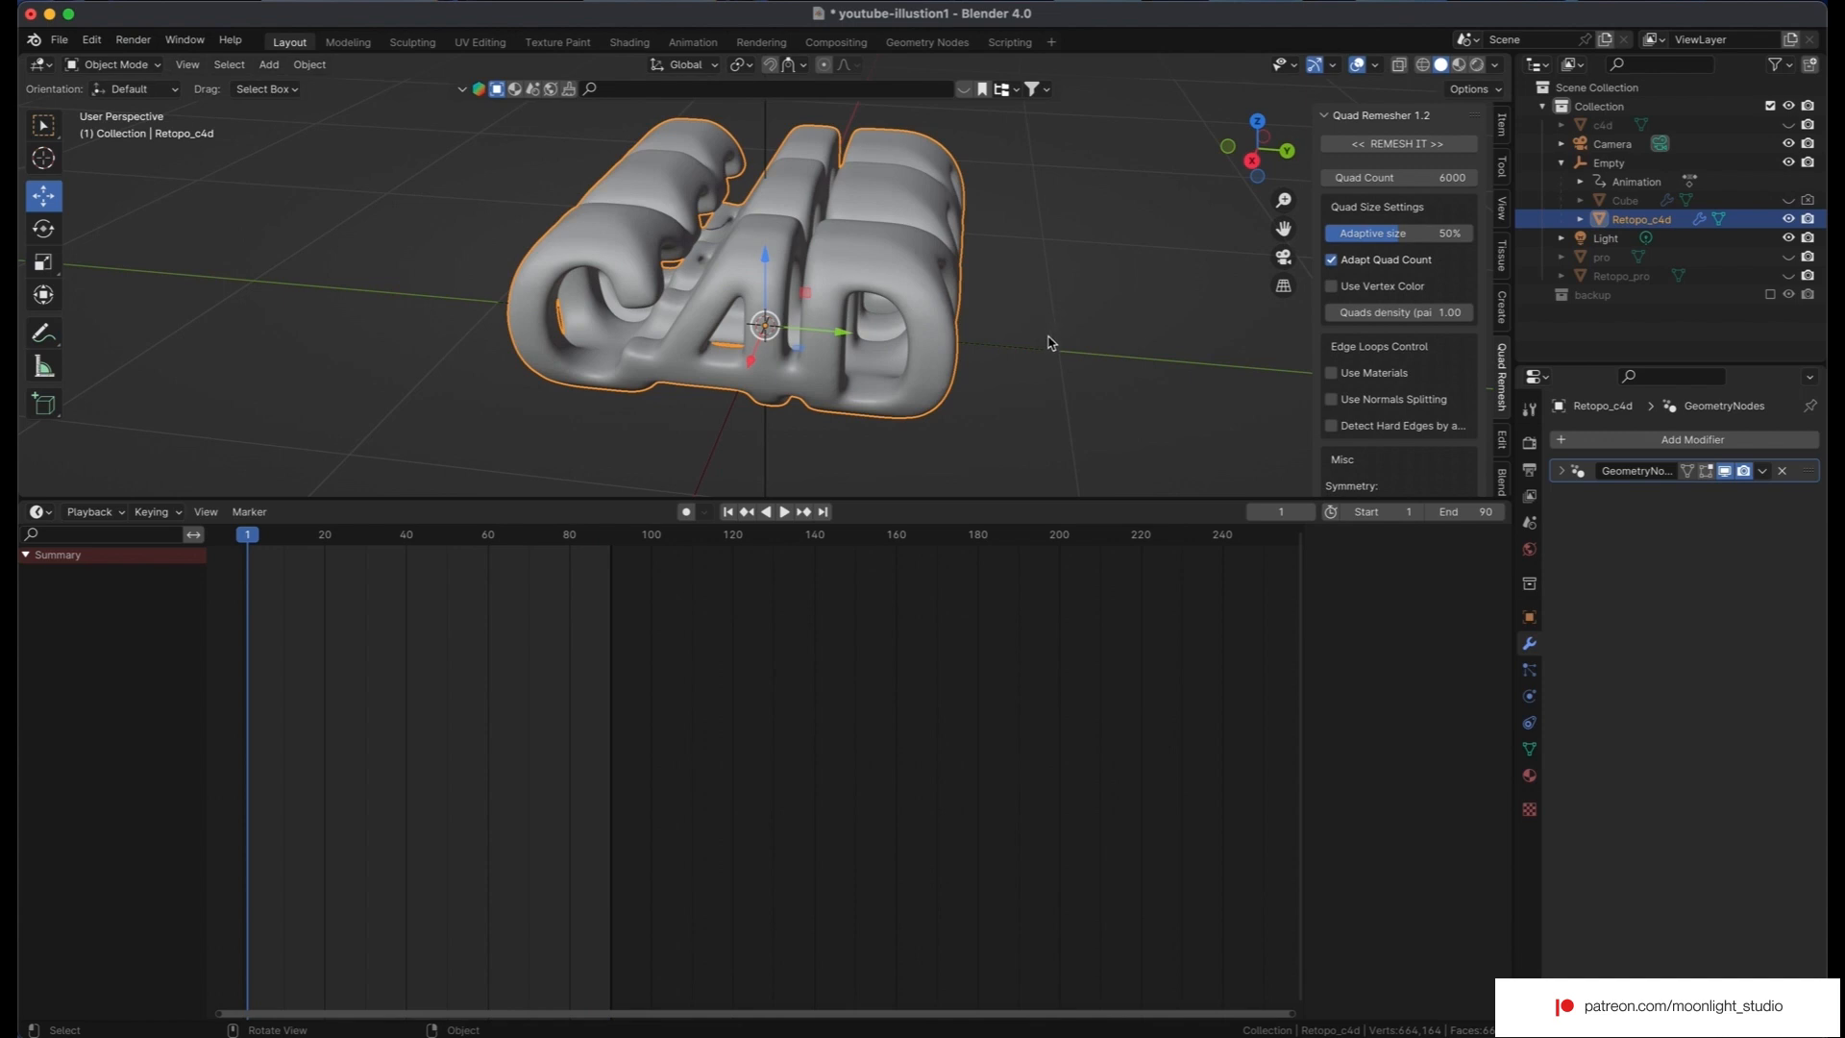
Clear the parent of the Retopo_c4d object and delete the animated empty.
scroll(1048, 342, "down", 3)
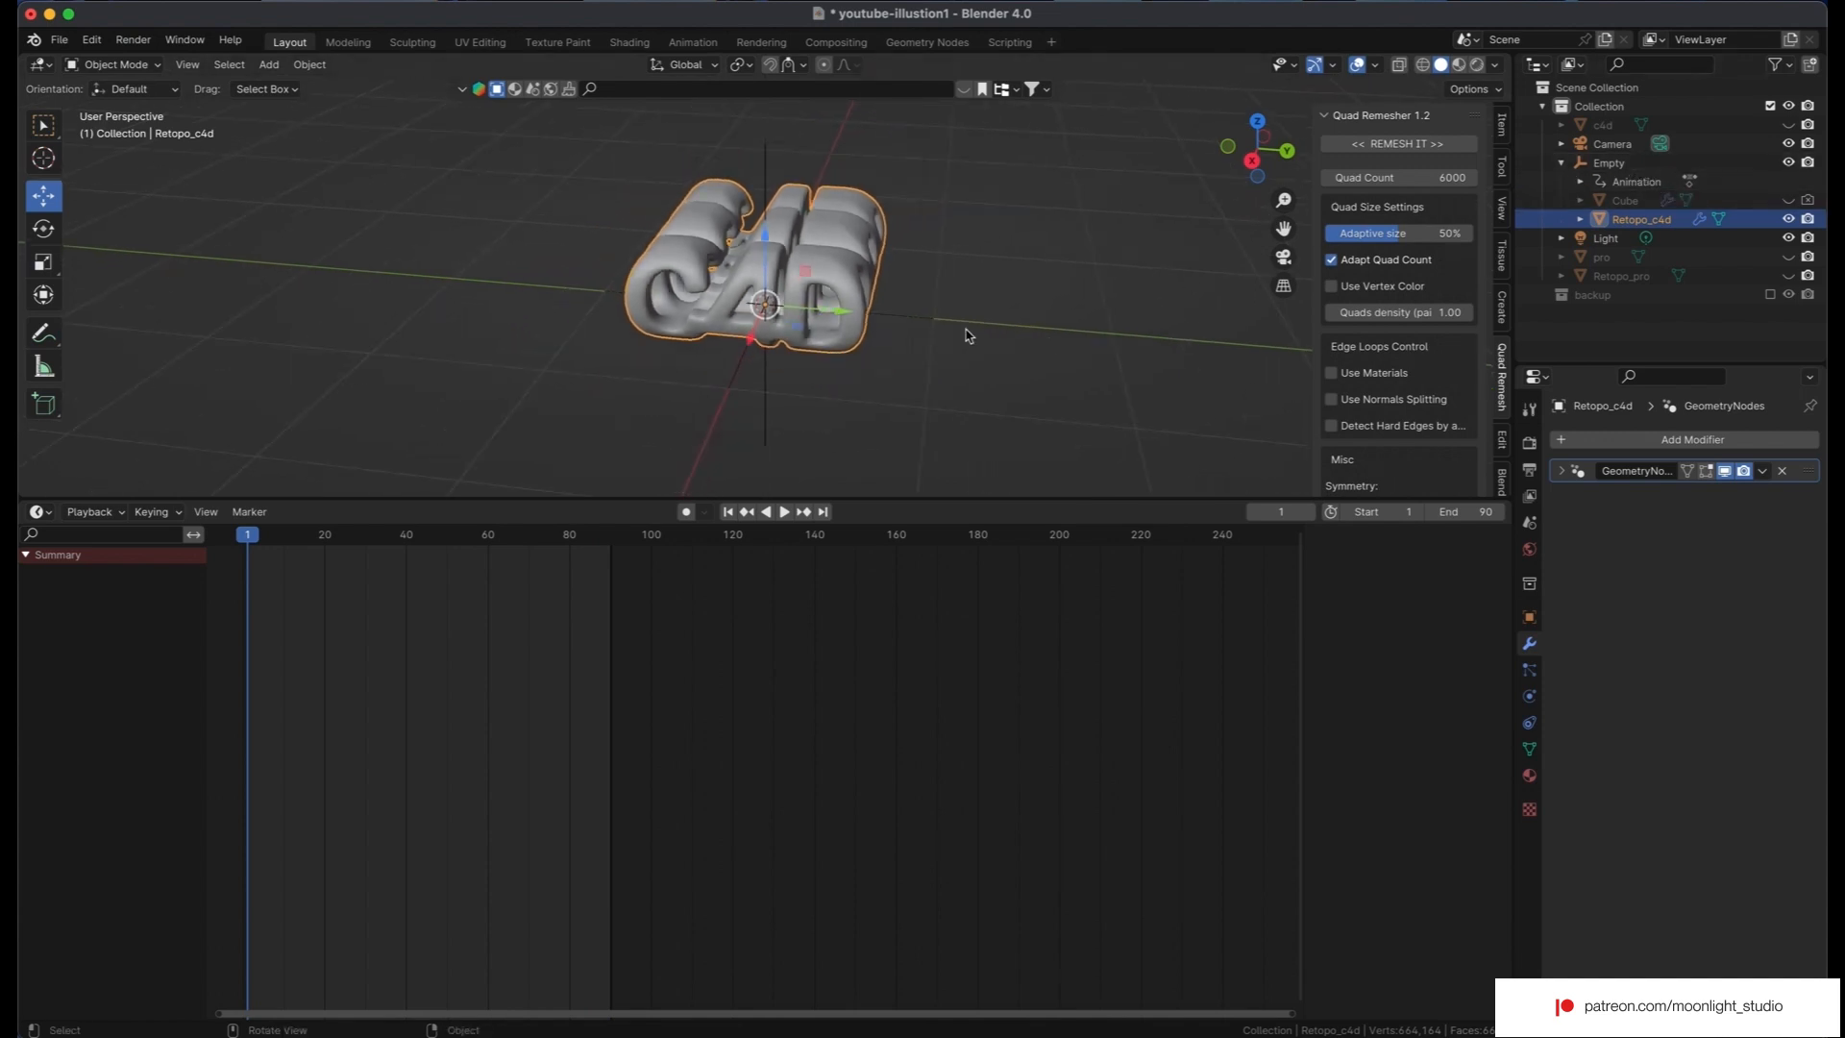
right_click(871, 332)
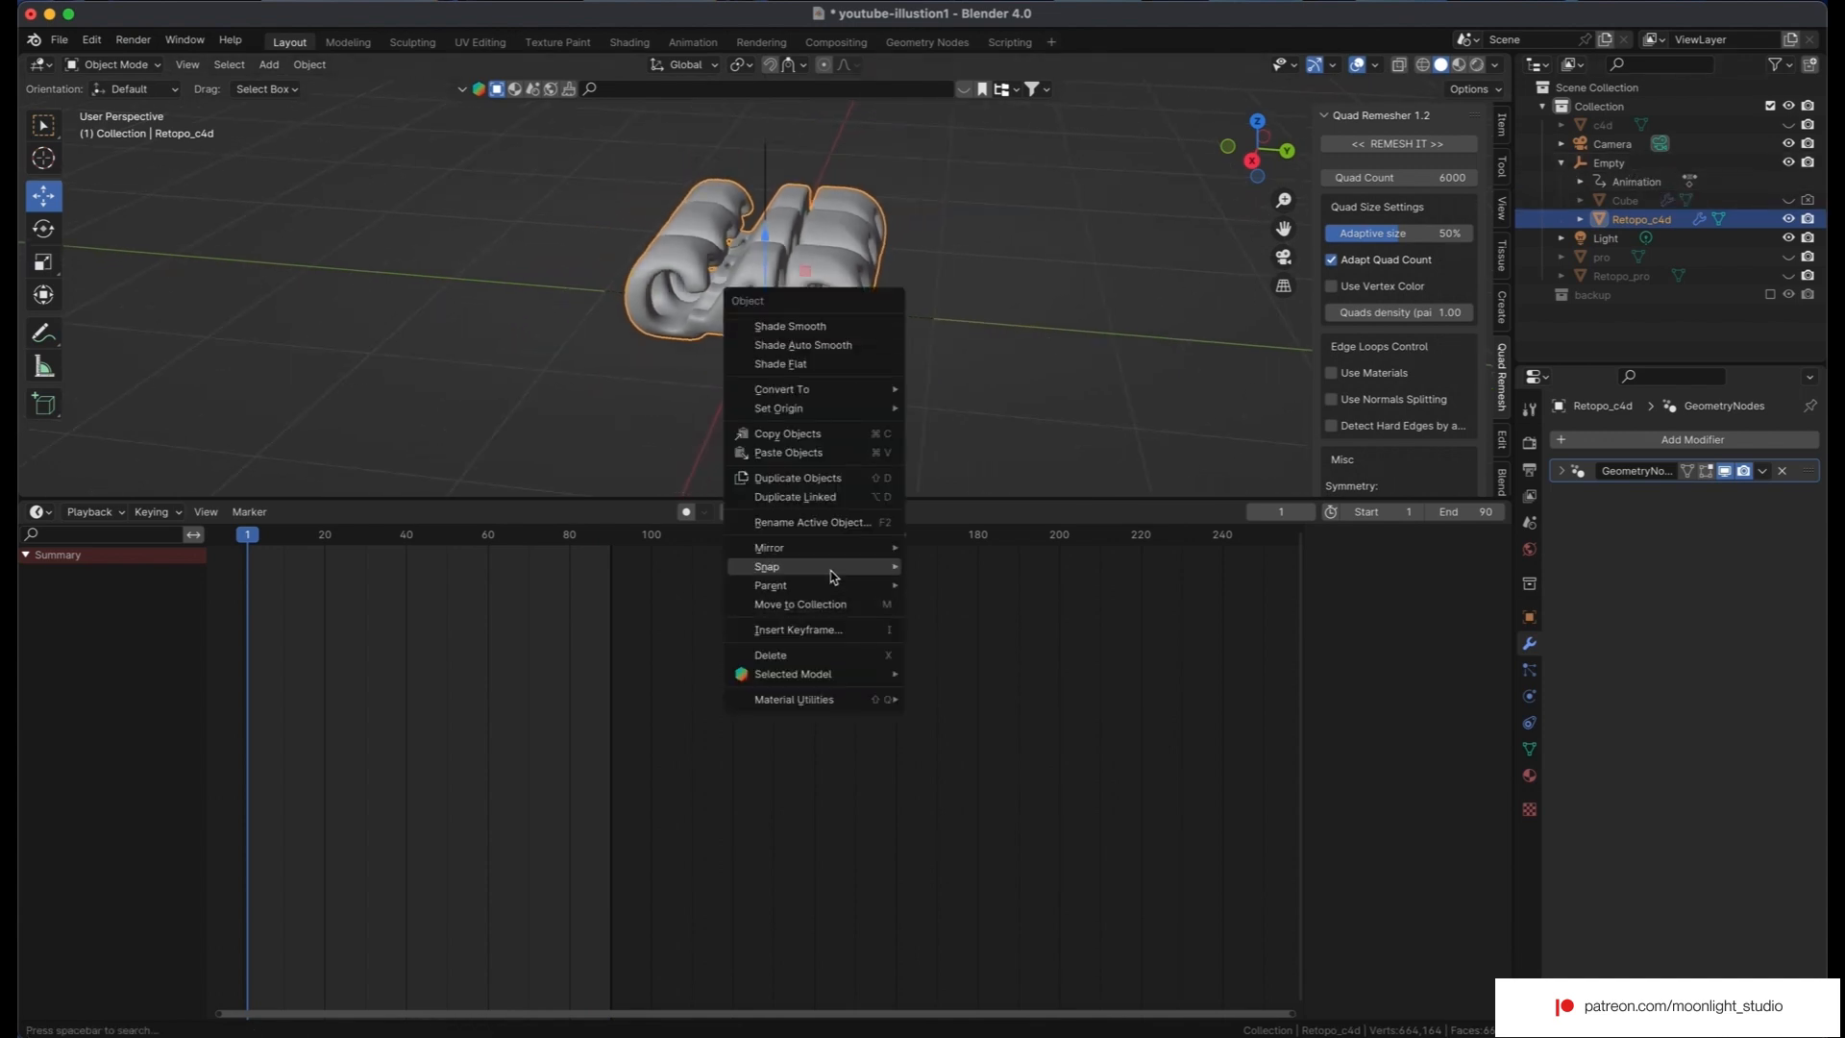
mouse_move(832, 588)
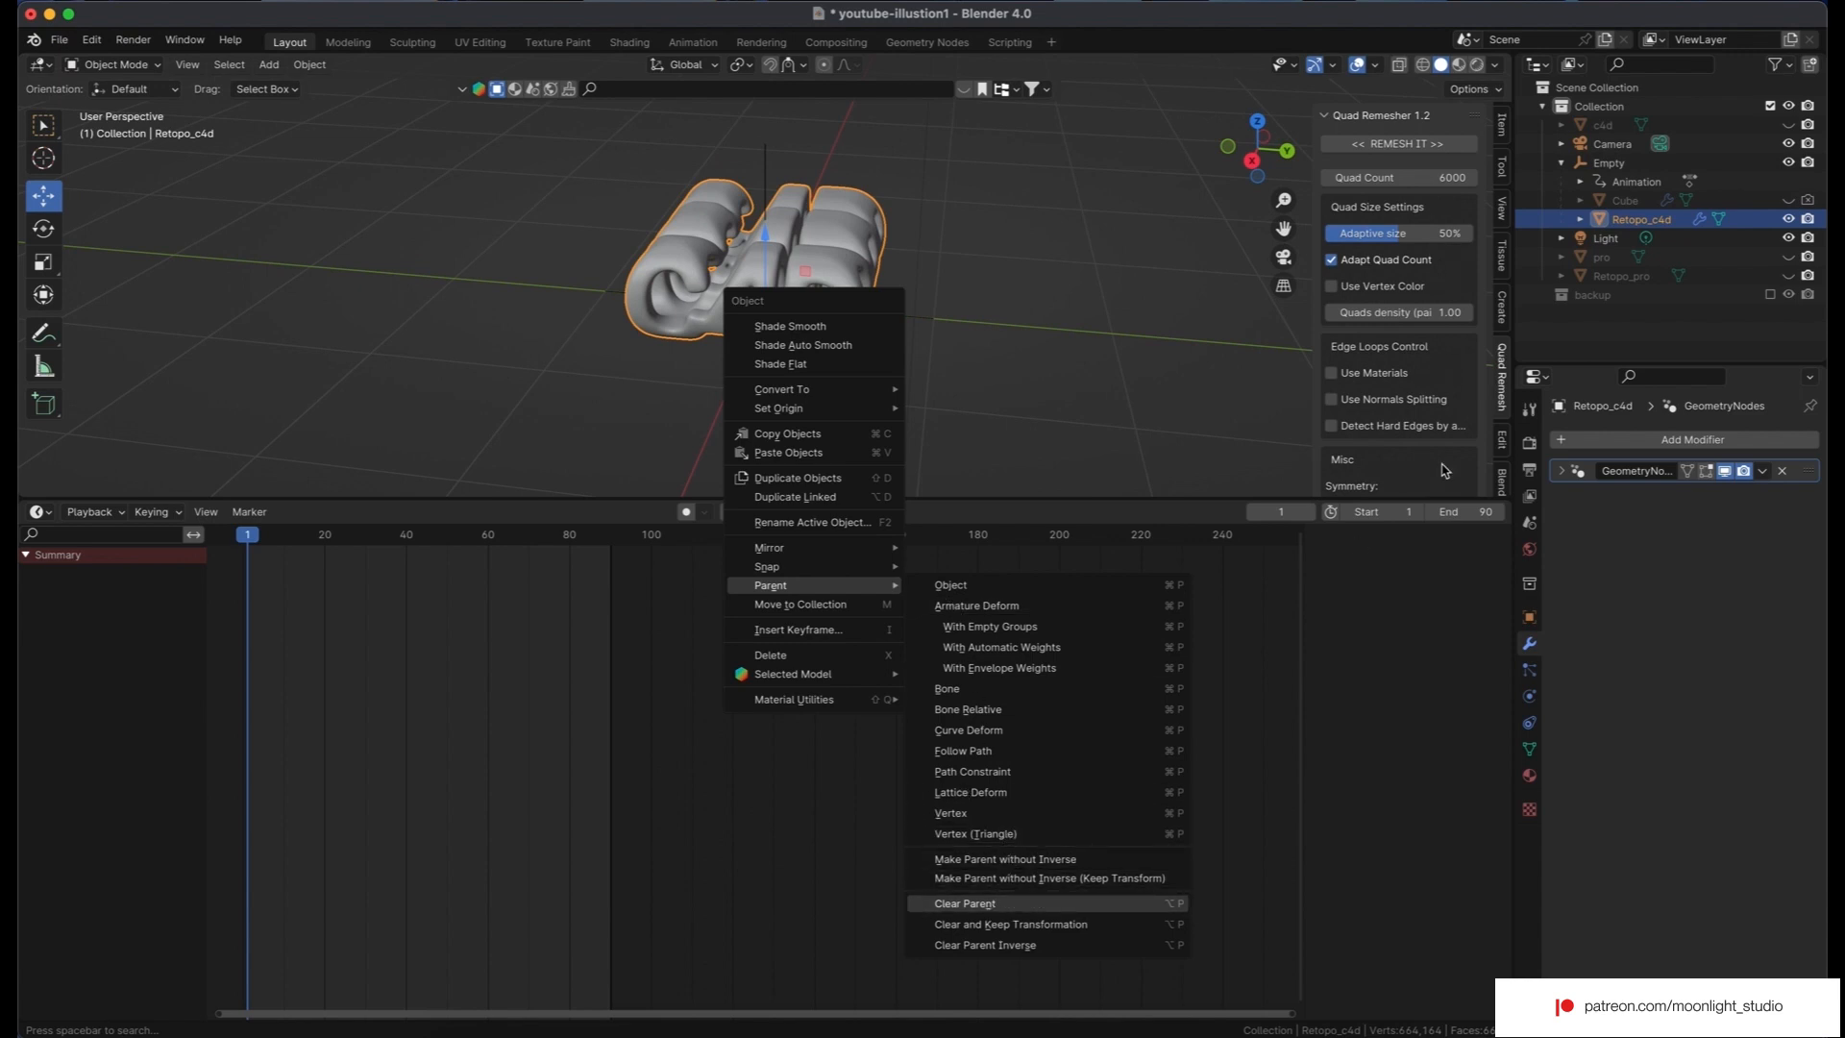
key("Return")
left_click(1608, 163)
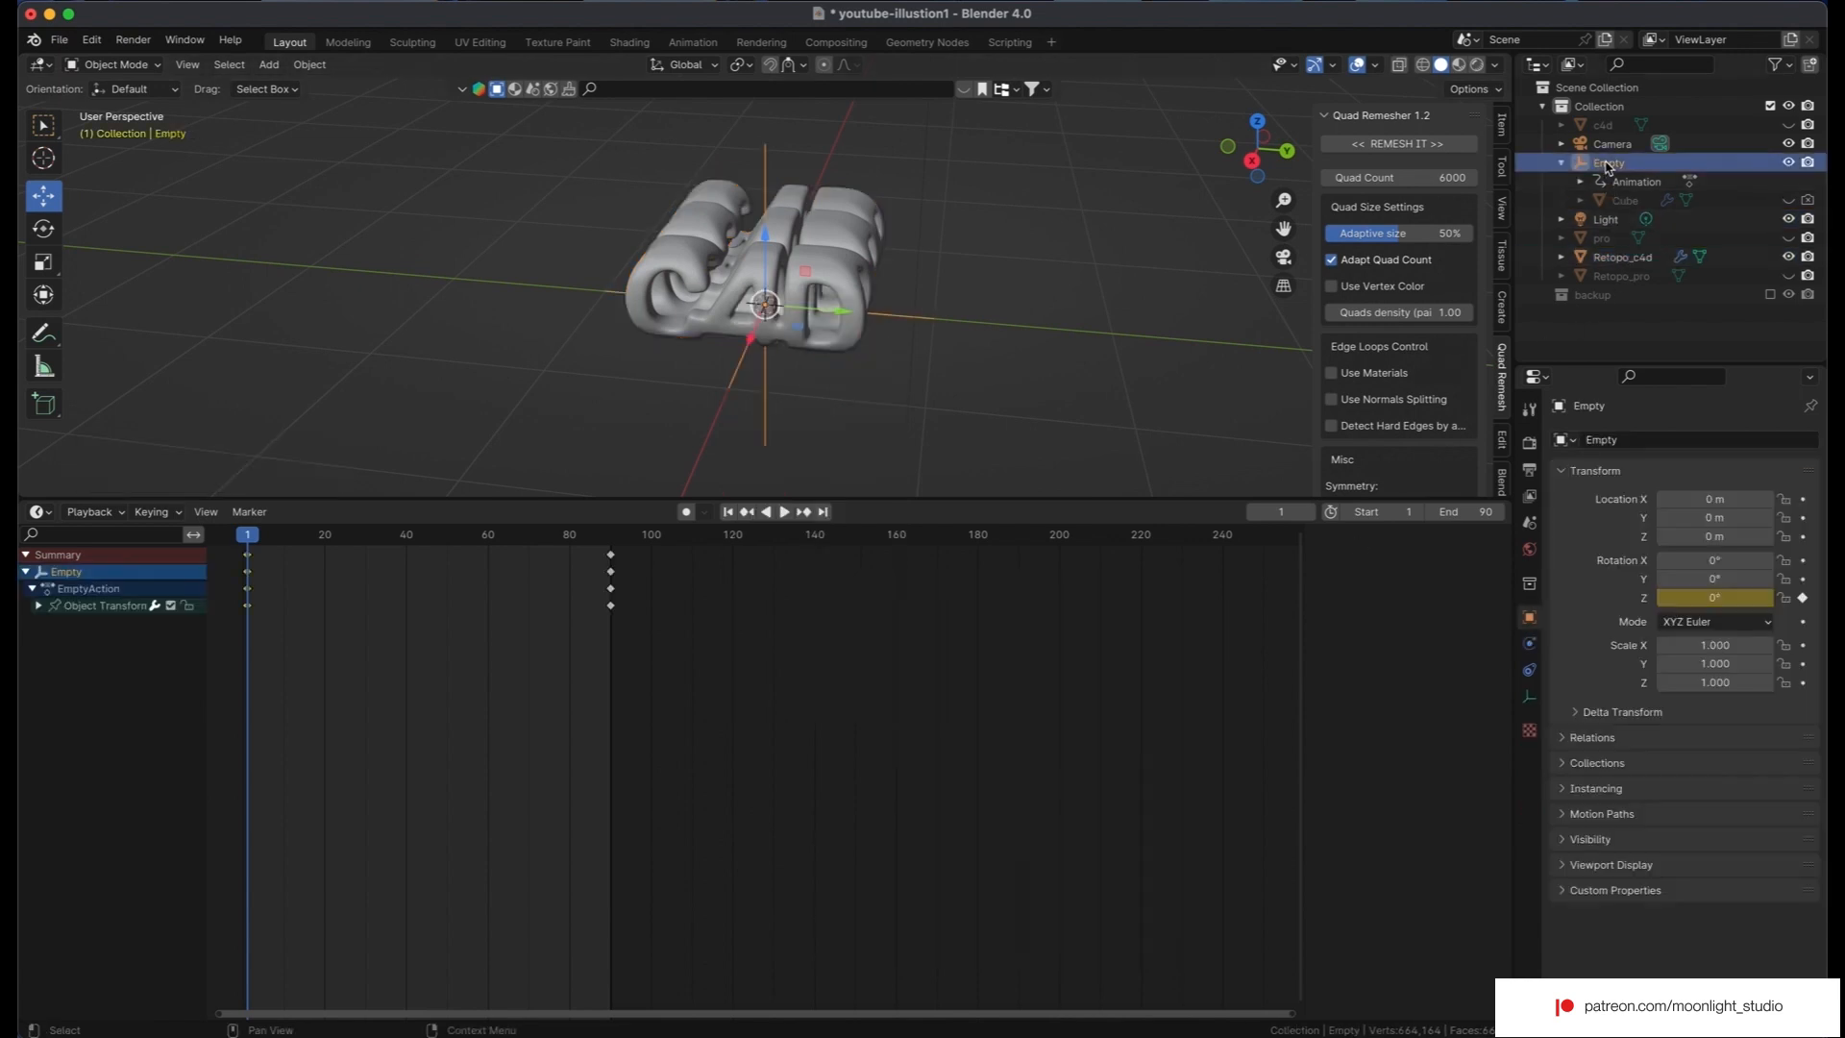
key("x")
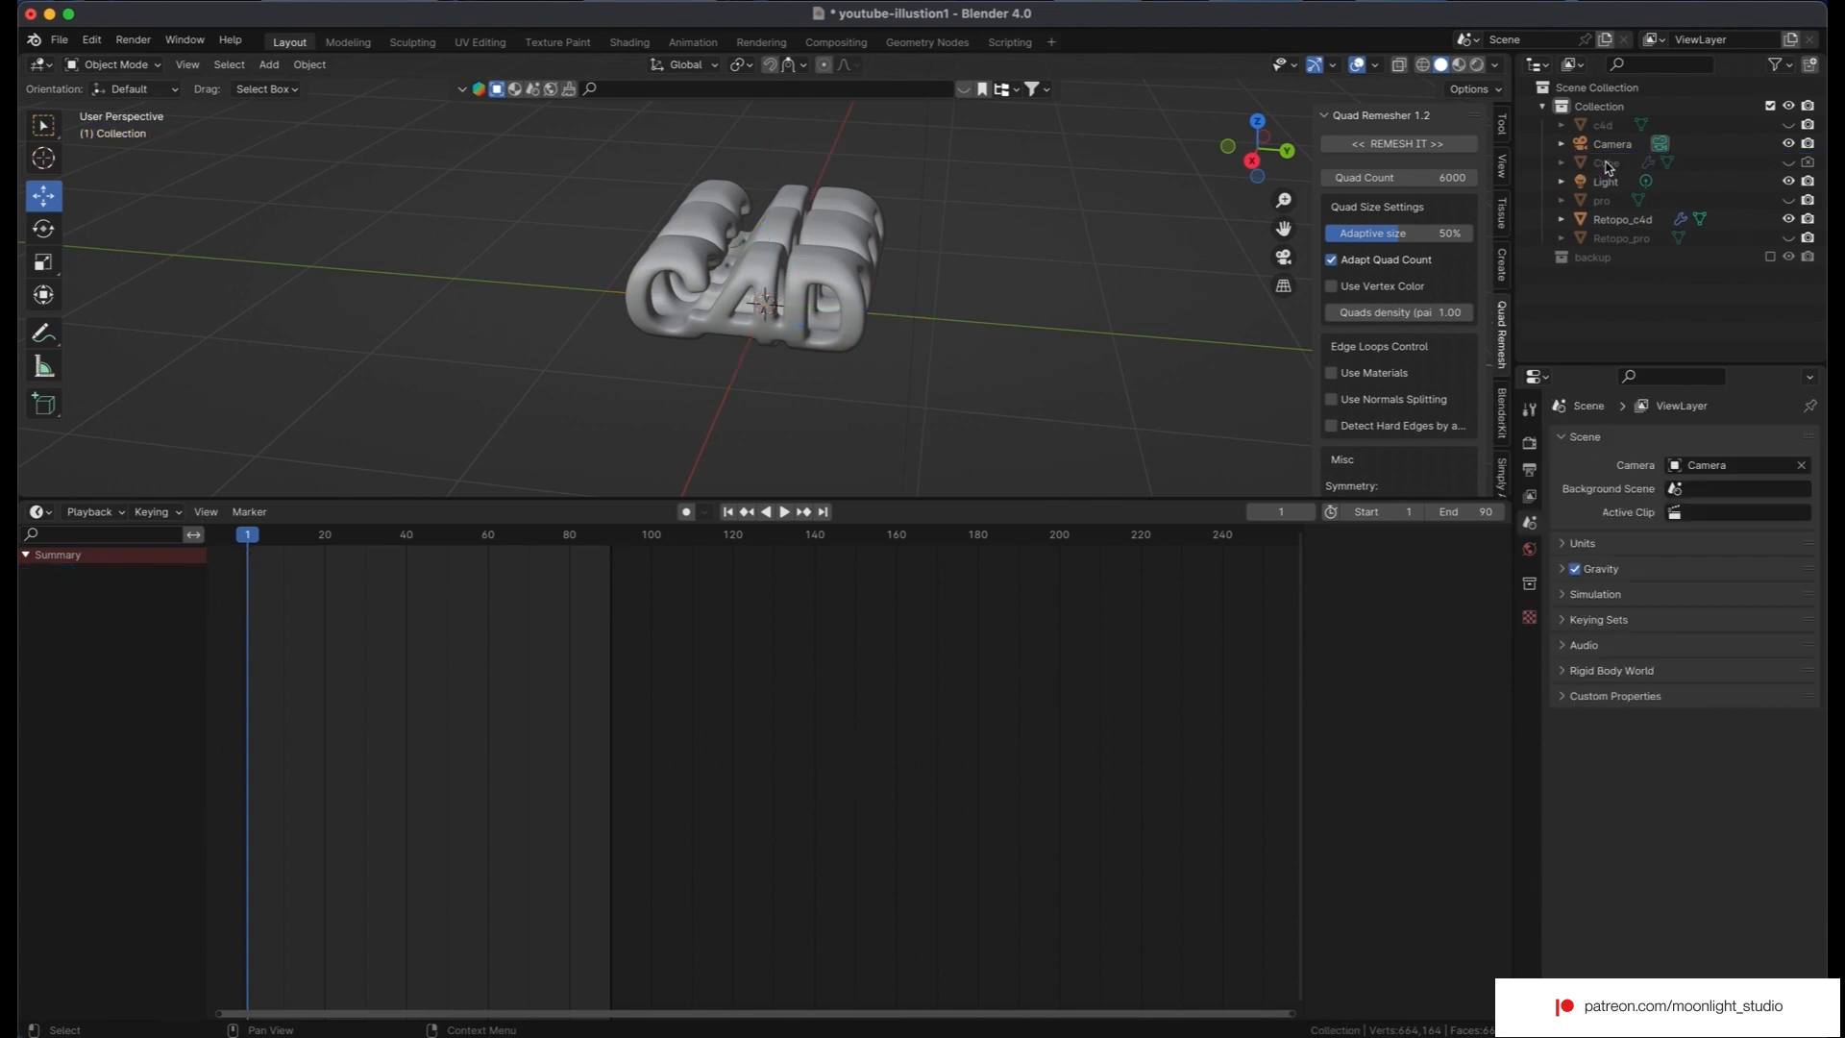
Play the animation briefly with Retopo_c4d selected and return to frame 1.
left_click(1623, 219)
left_click(784, 511)
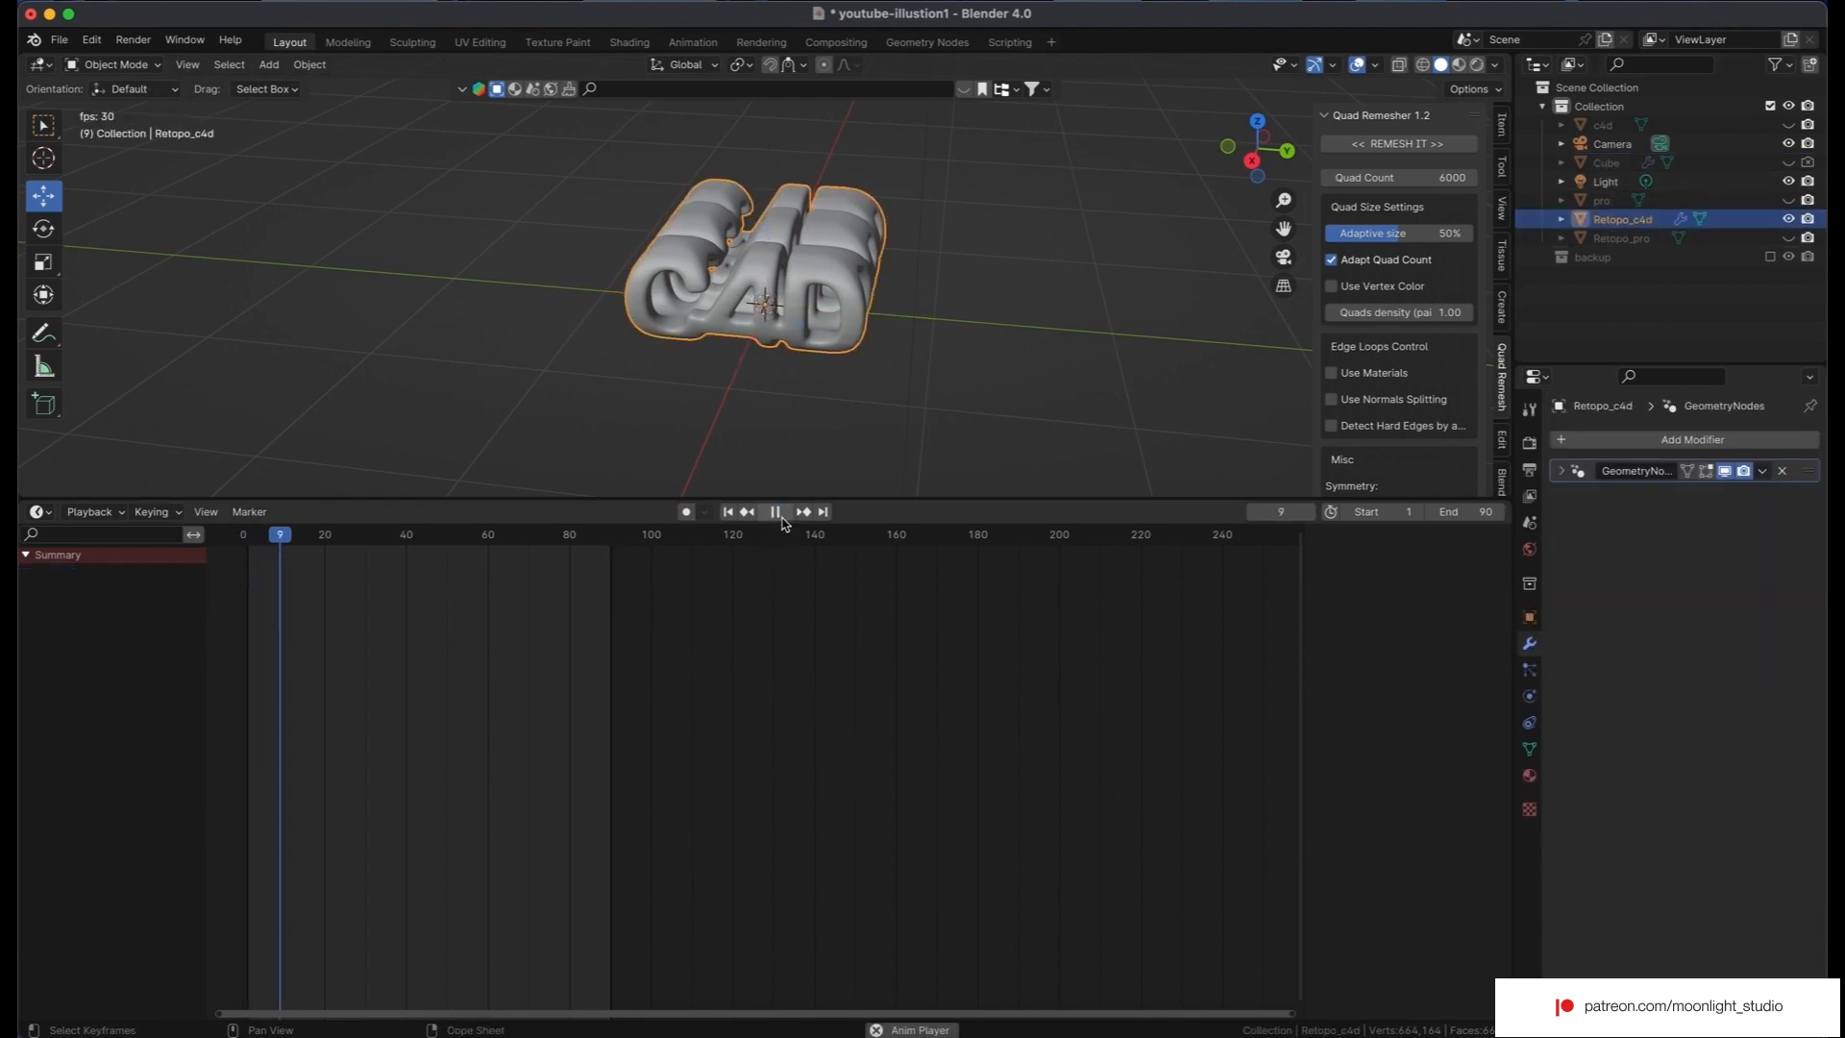
left_click(784, 512)
left_click(727, 512)
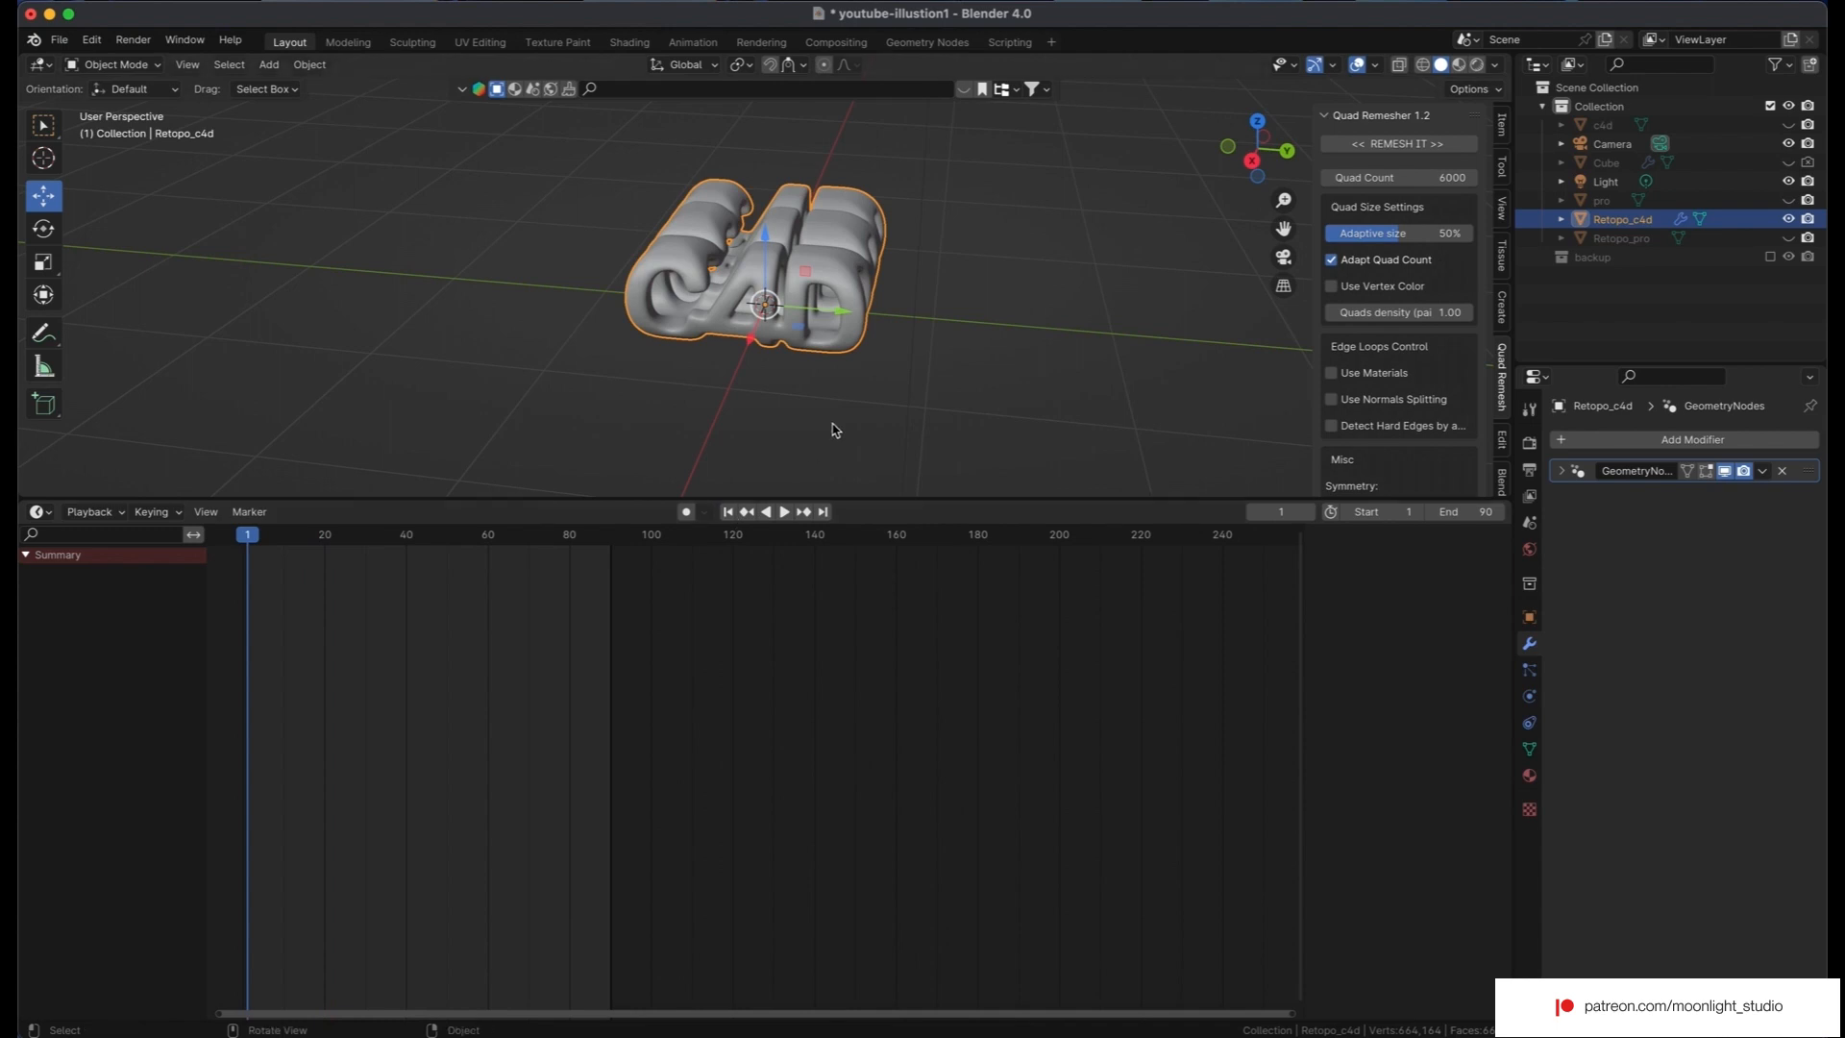
middle_click_drag(836, 428, 835, 430)
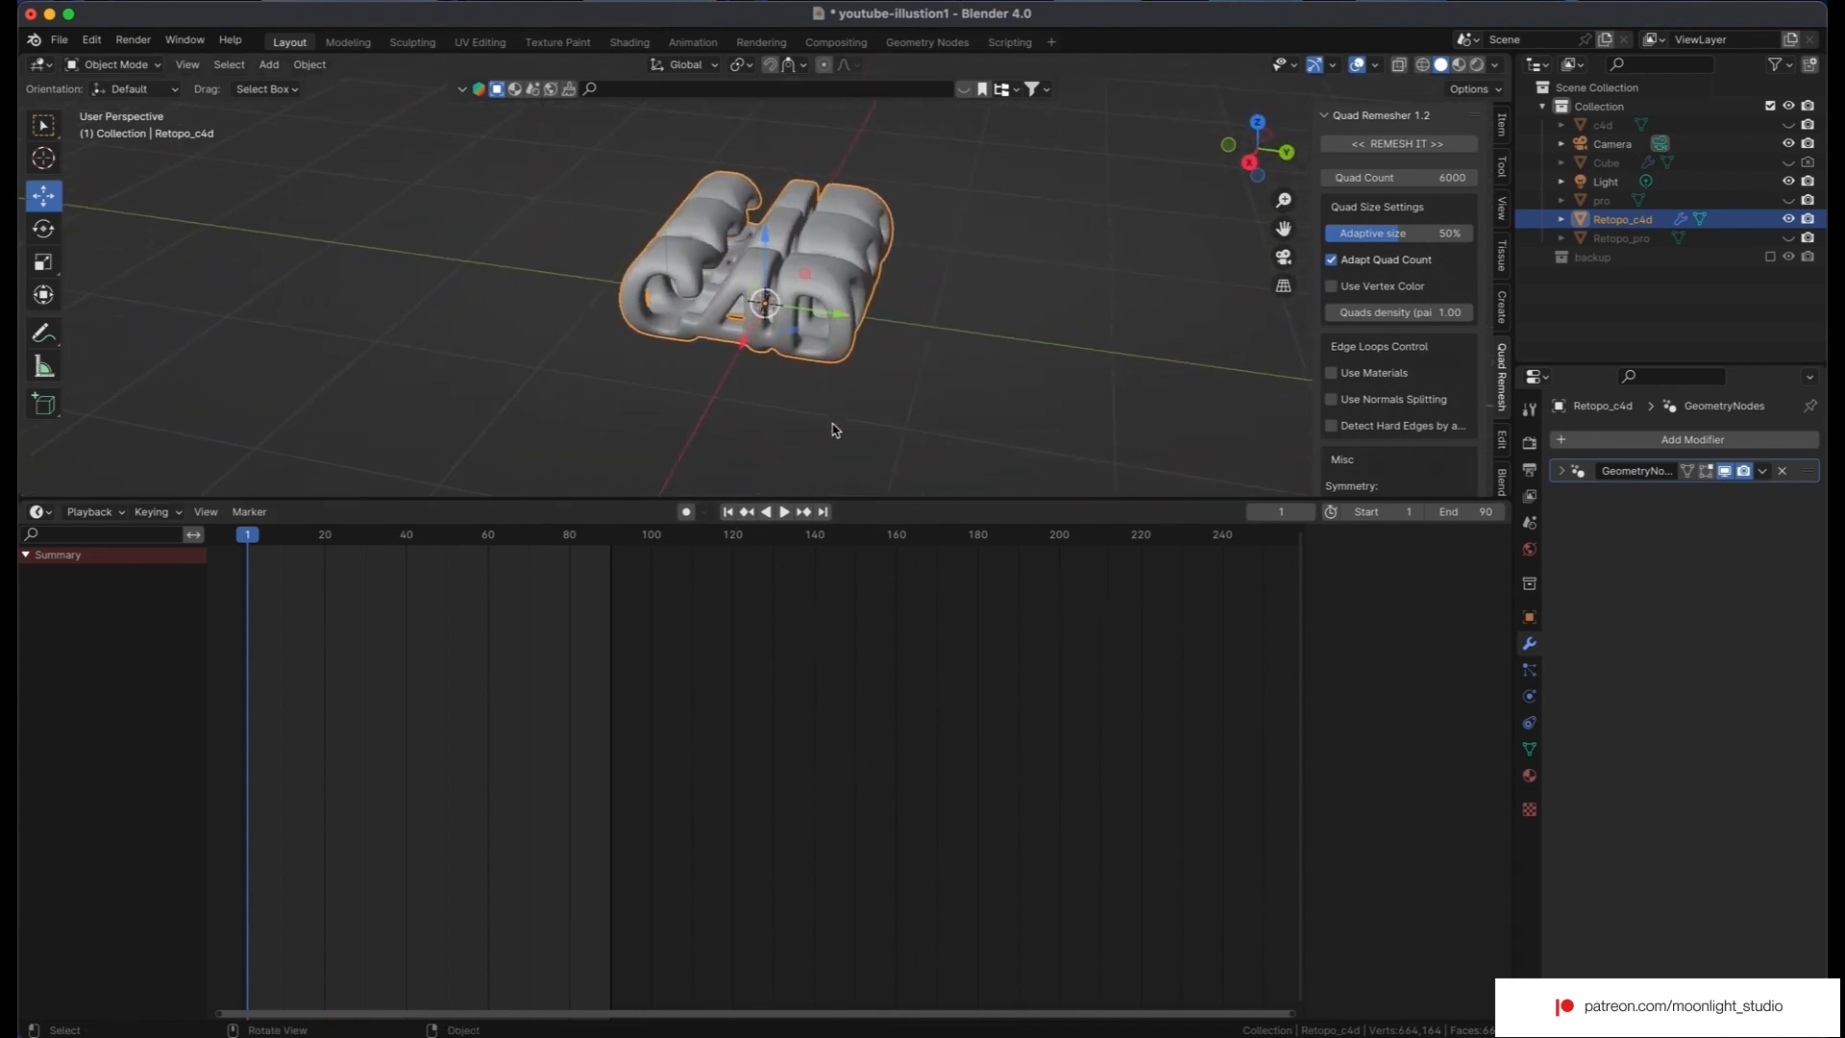
Try changing the Z rotation of Retopo_c4d directly in its object transform.
left_click(1529, 617)
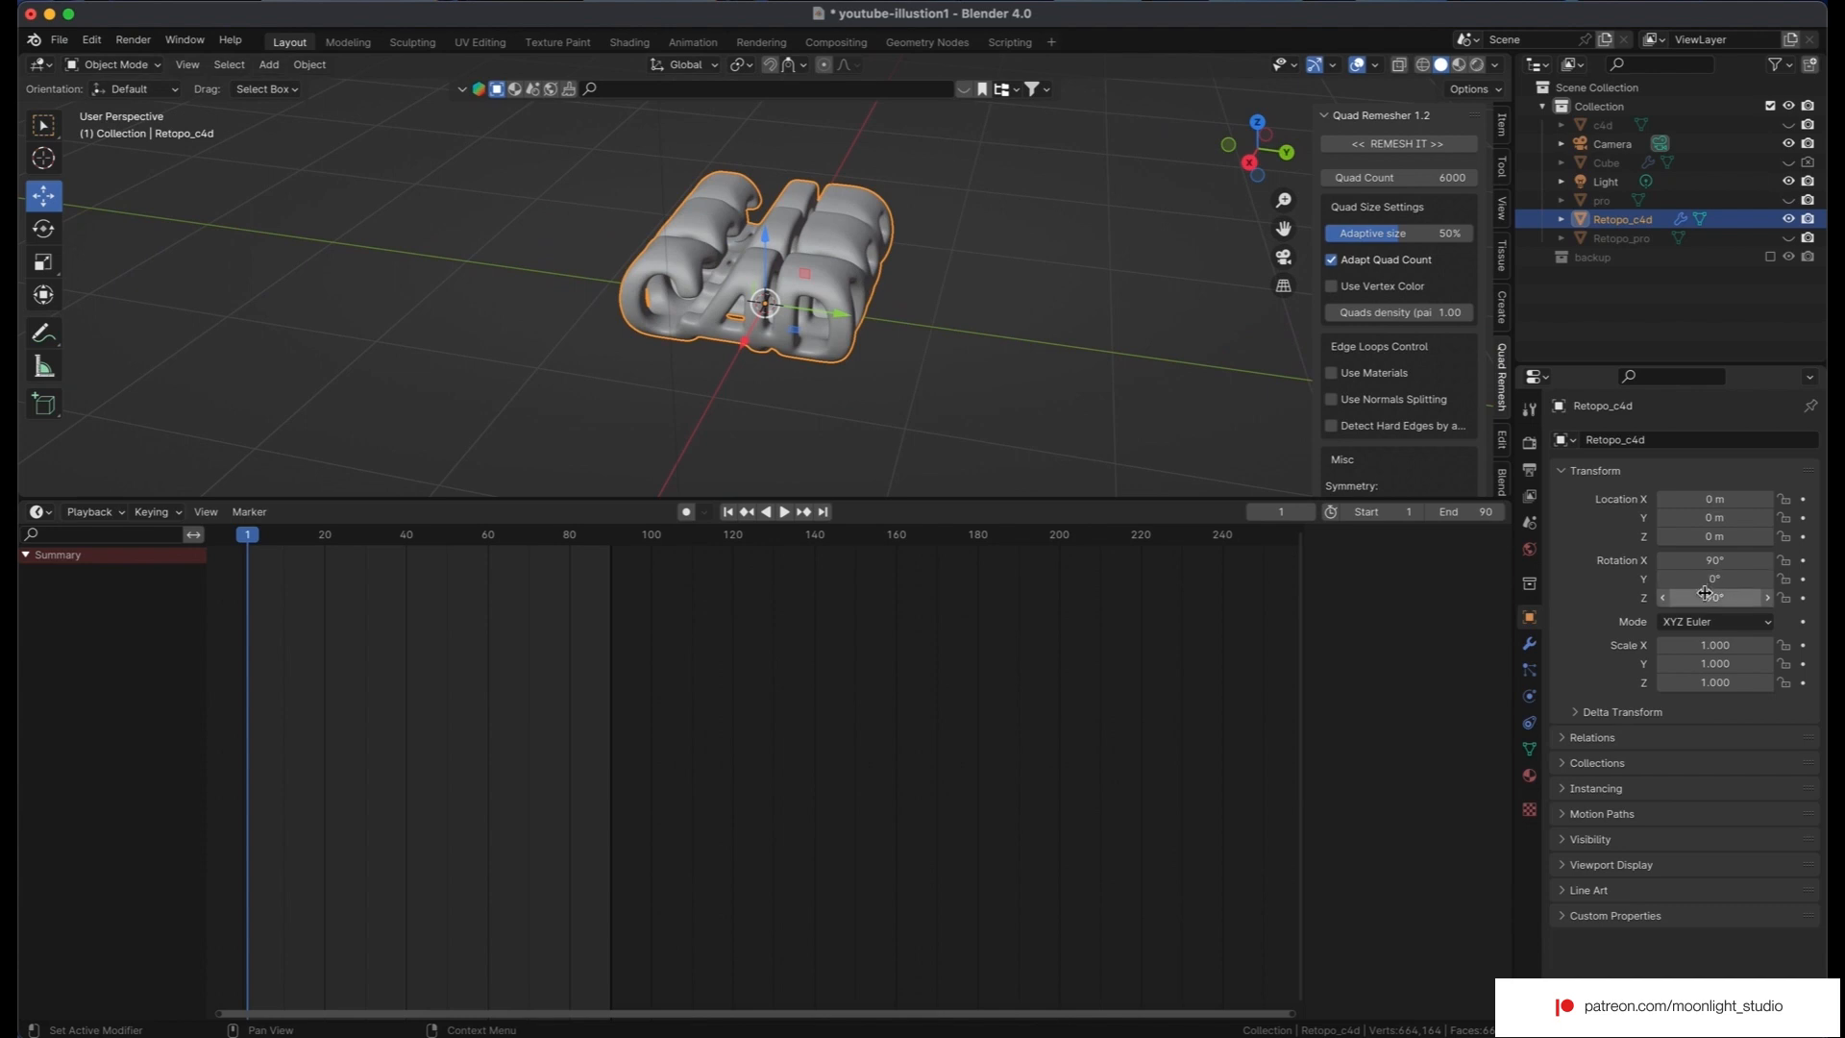
left_click_drag(1710, 597, 1067, 495)
middle_click_drag(1062, 486, 990, 437)
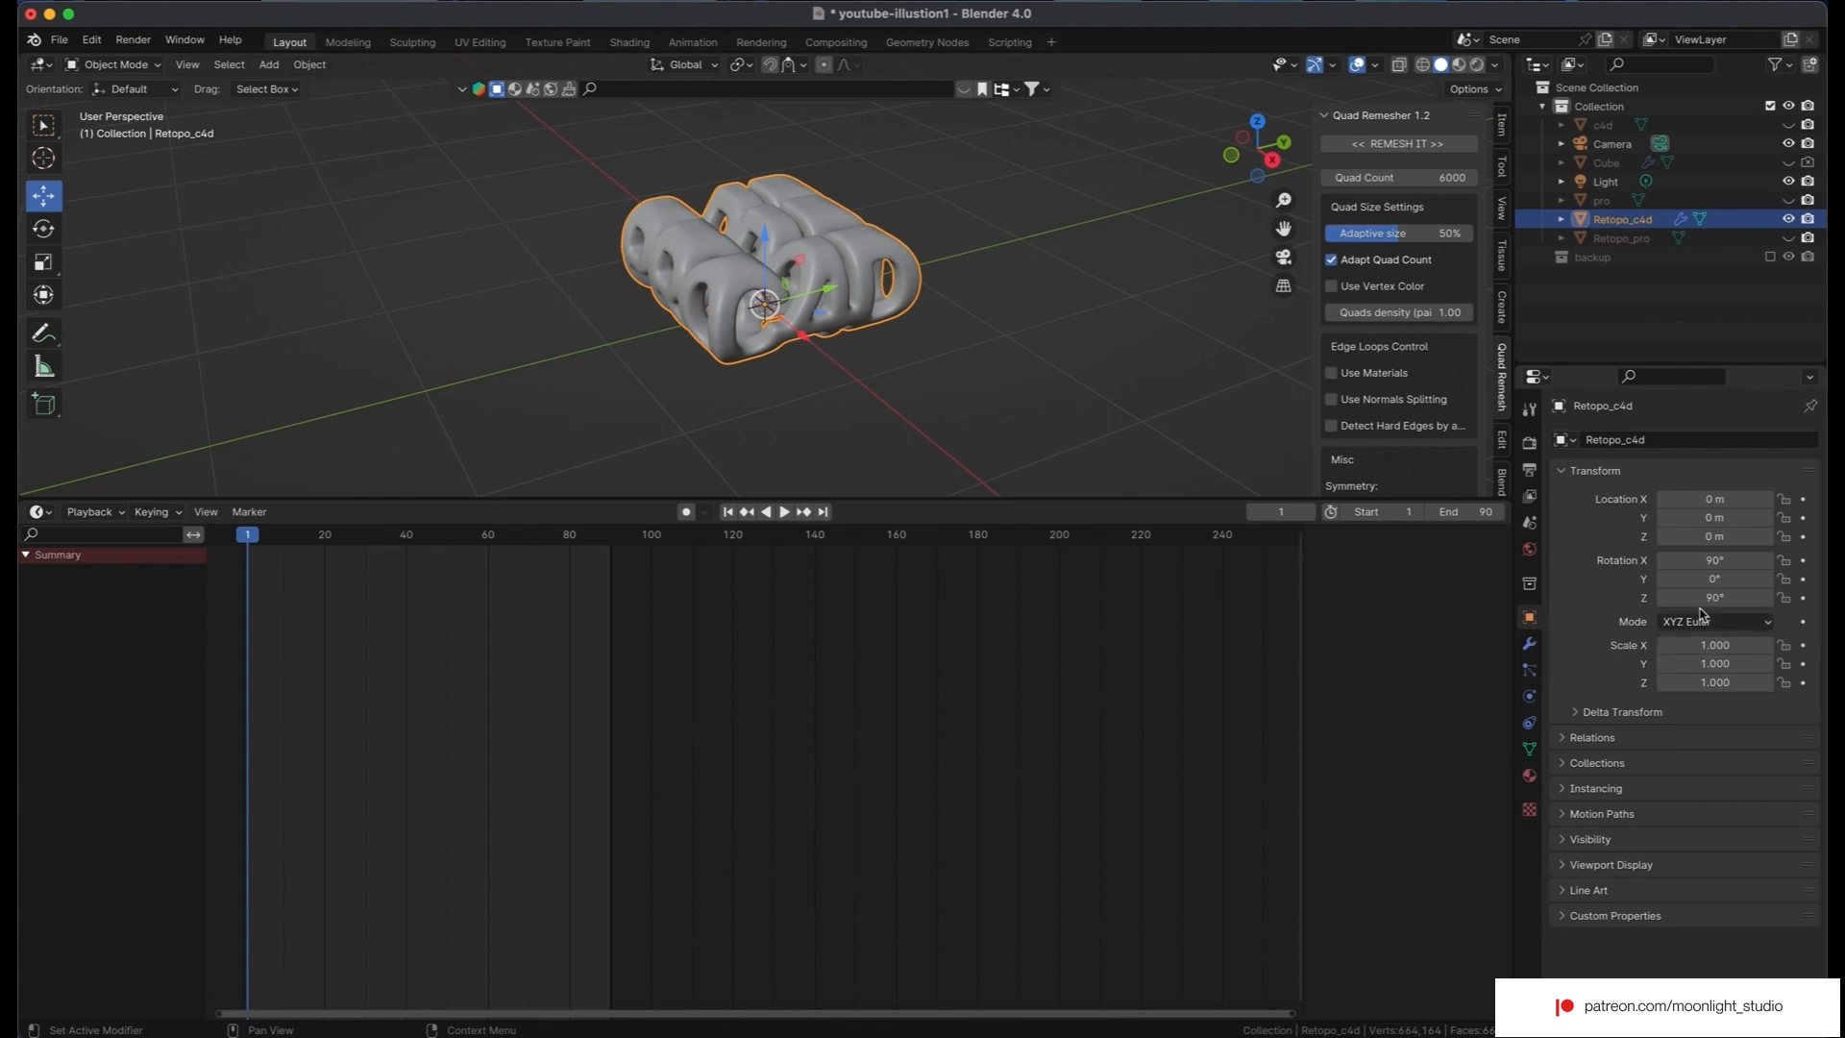
Deselect the text shape and add a Plain Axes empty at the world origin.
right_click(769, 332)
left_click(896, 351)
key("shift+a")
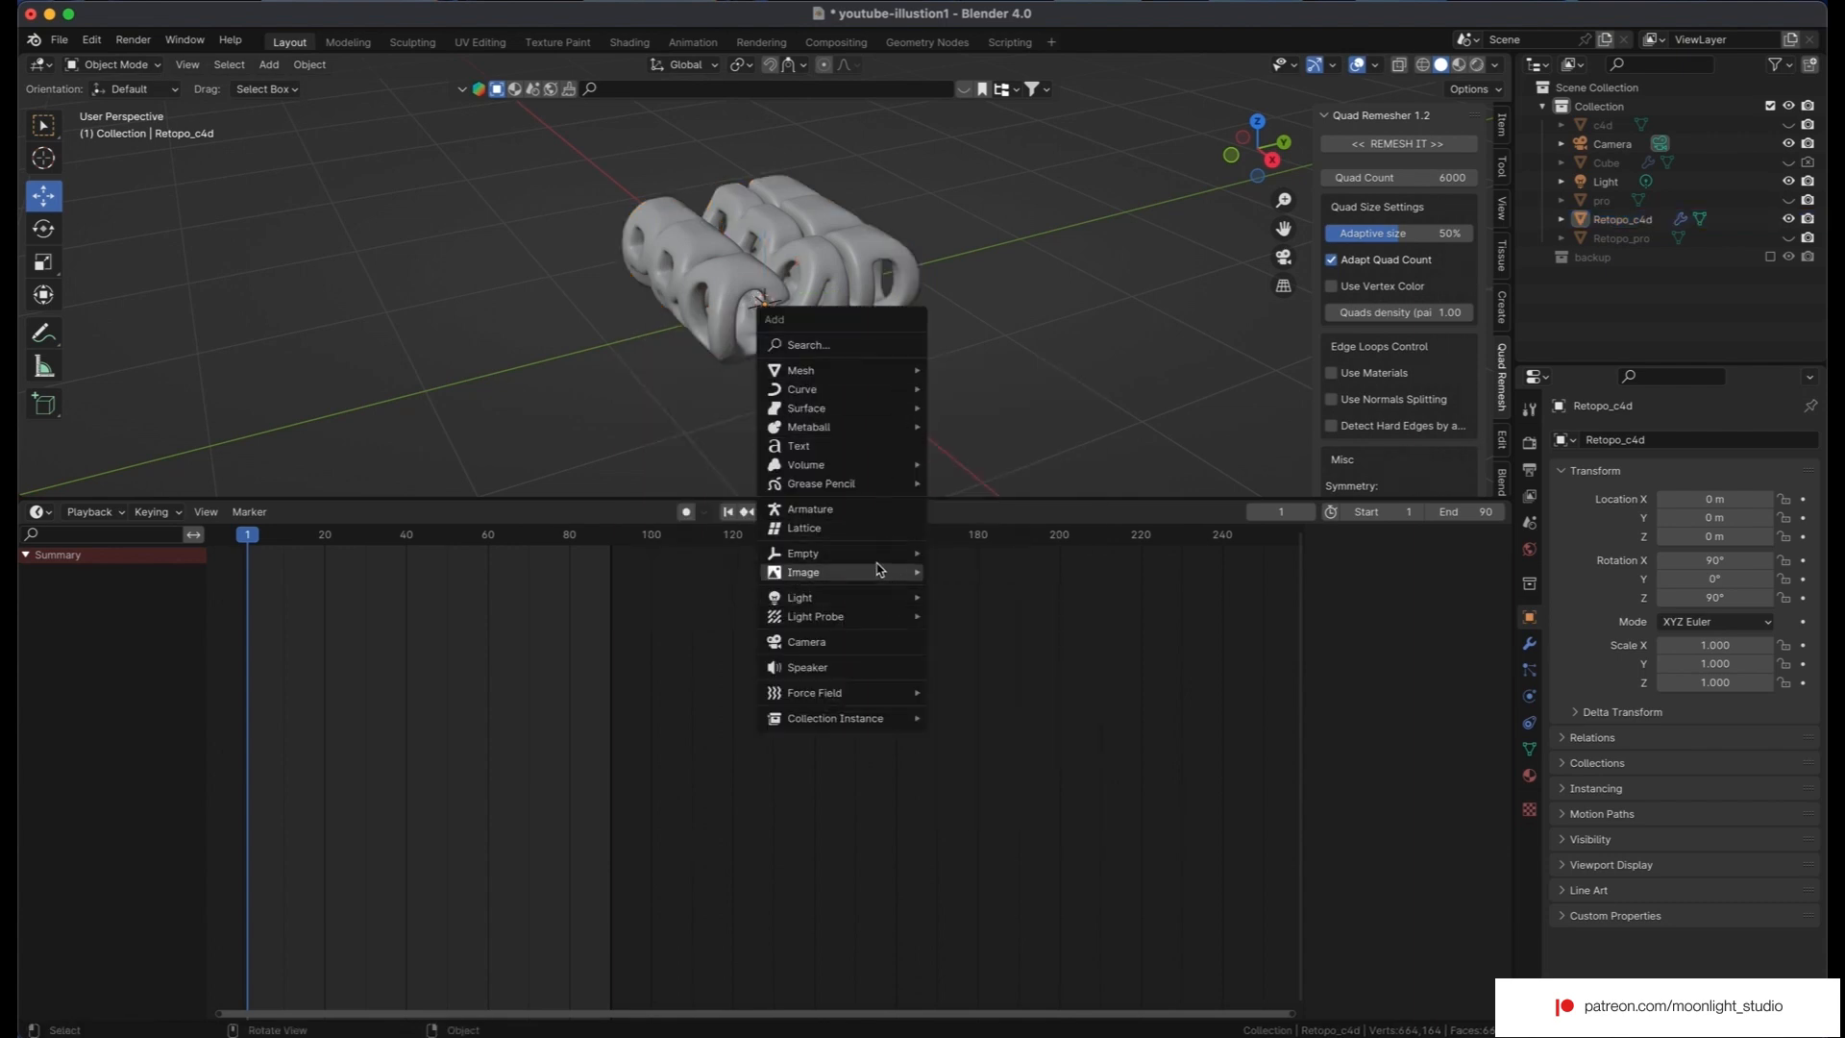
mouse_move(846, 555)
left_click(971, 557)
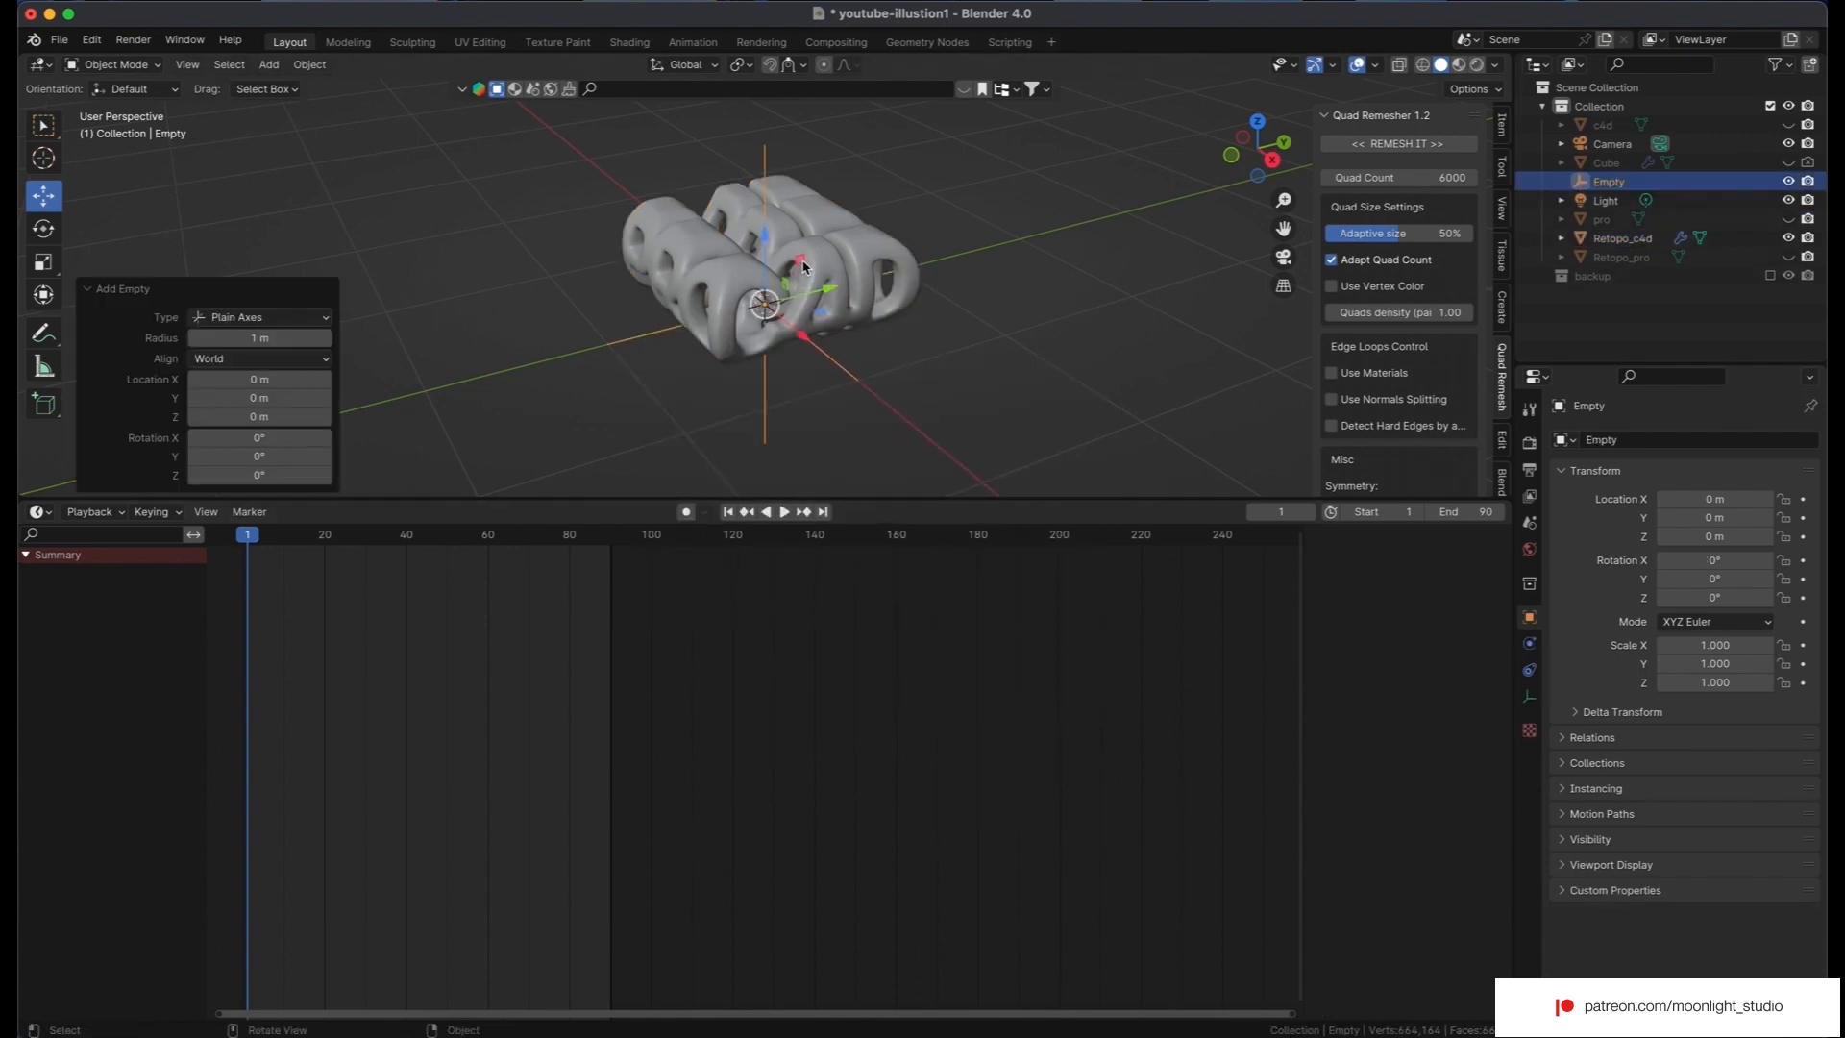
Parent Retopo_c4d to the new empty with the Object option.
left_click(1623, 238)
left_click(1605, 182, "ctrl")
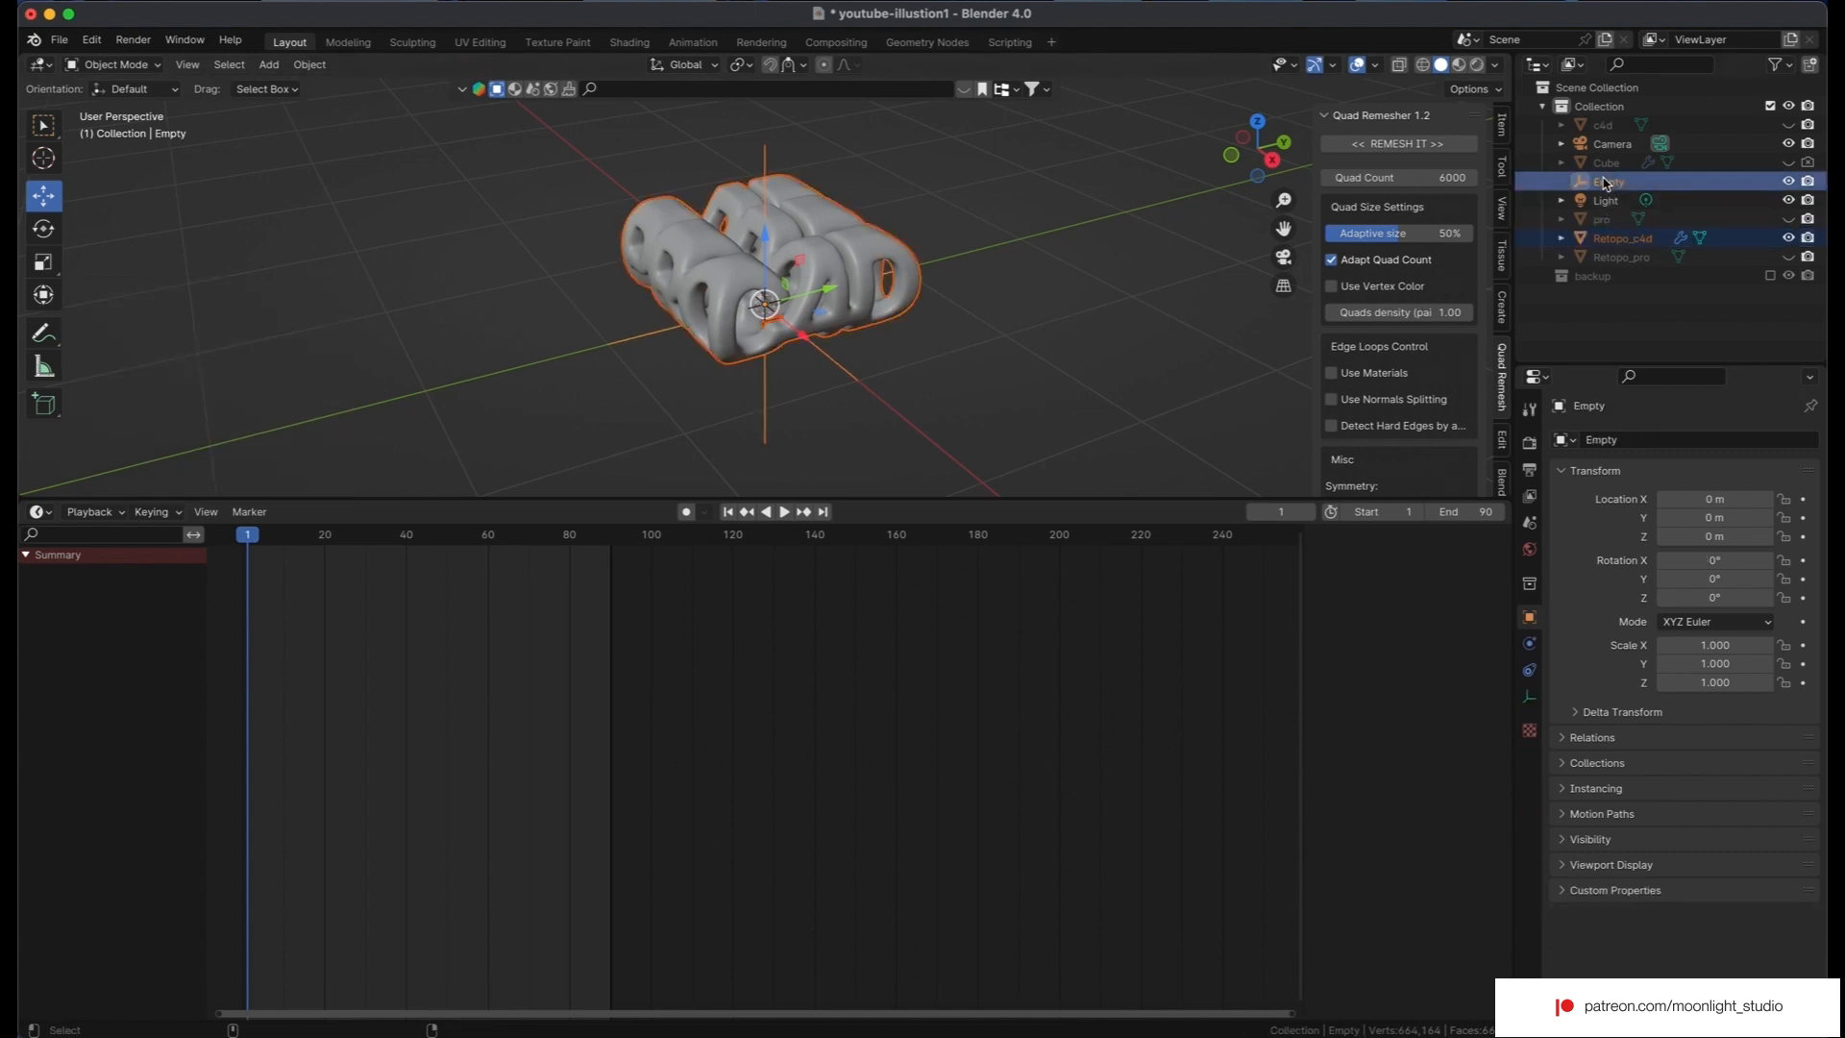
key("ctrl+p")
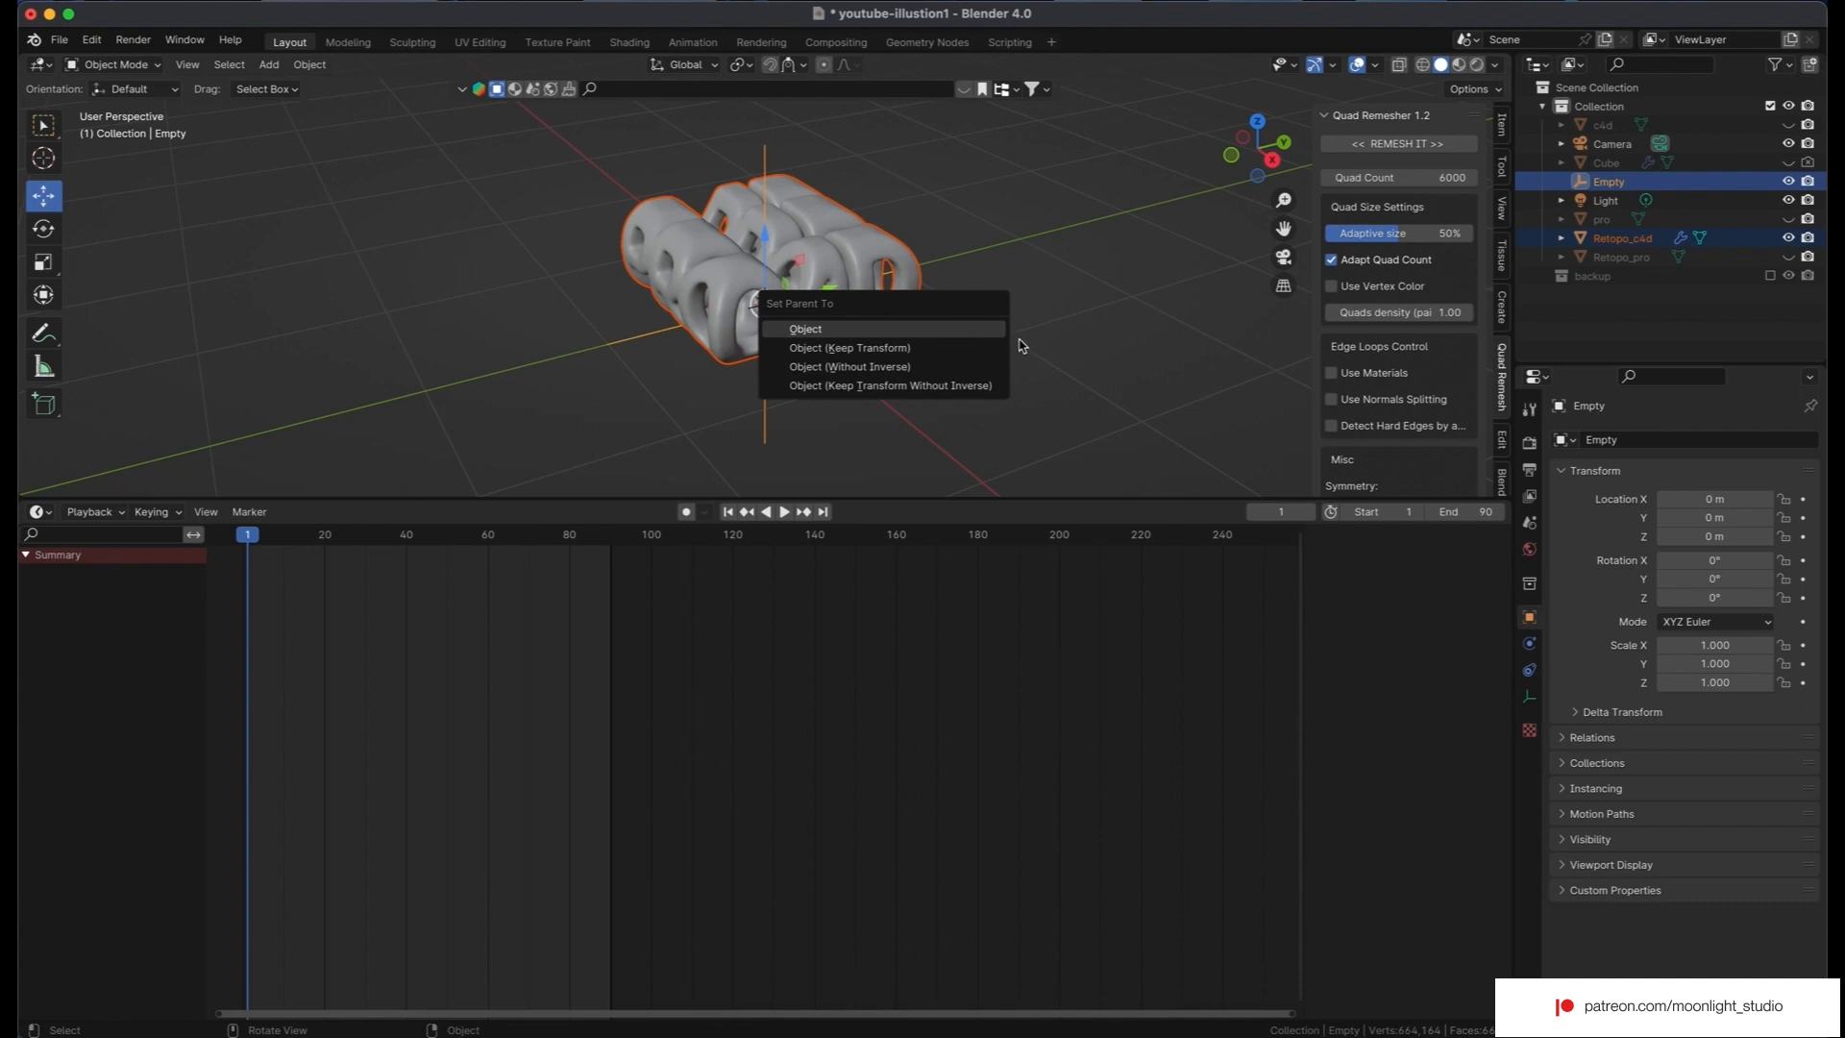
key("Return")
Keyframe the empty's Z rotation at 0° on frame 1 and at 90° on frame 90.
scroll(1180, 343, "right", 5)
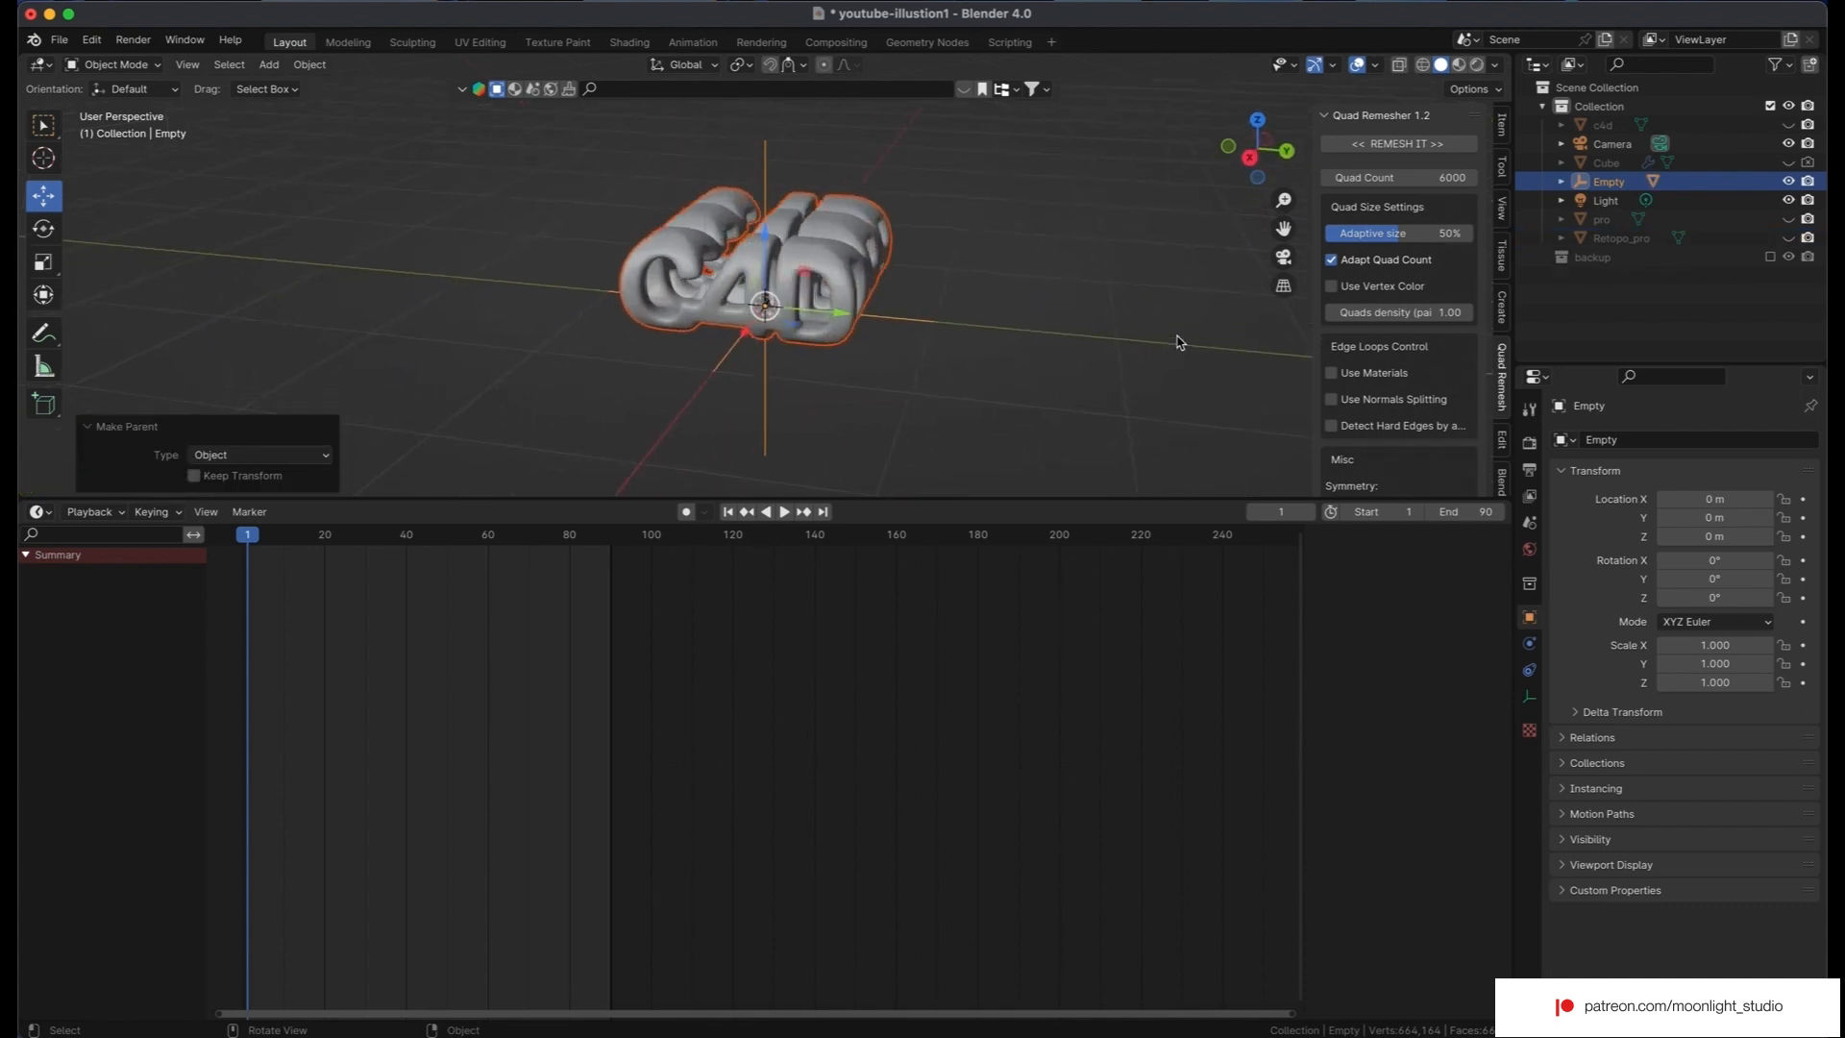
left_click(1803, 599)
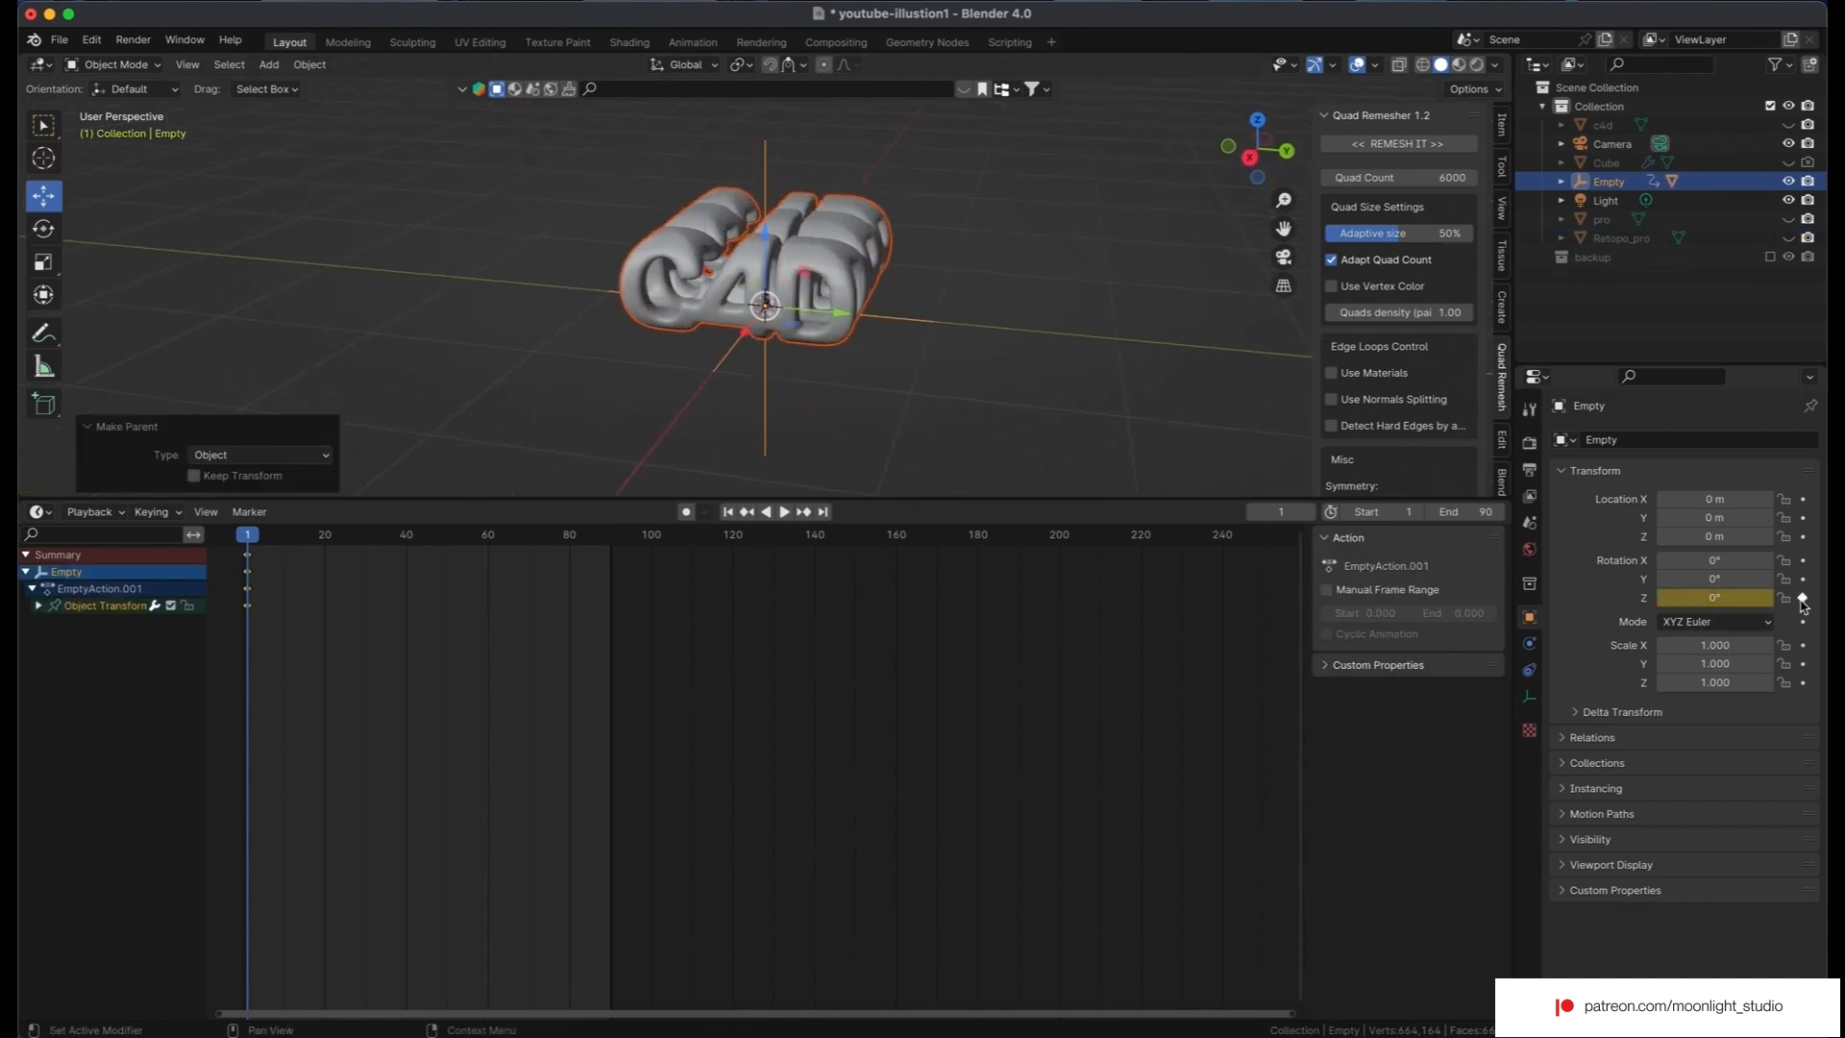
left_click(611, 535)
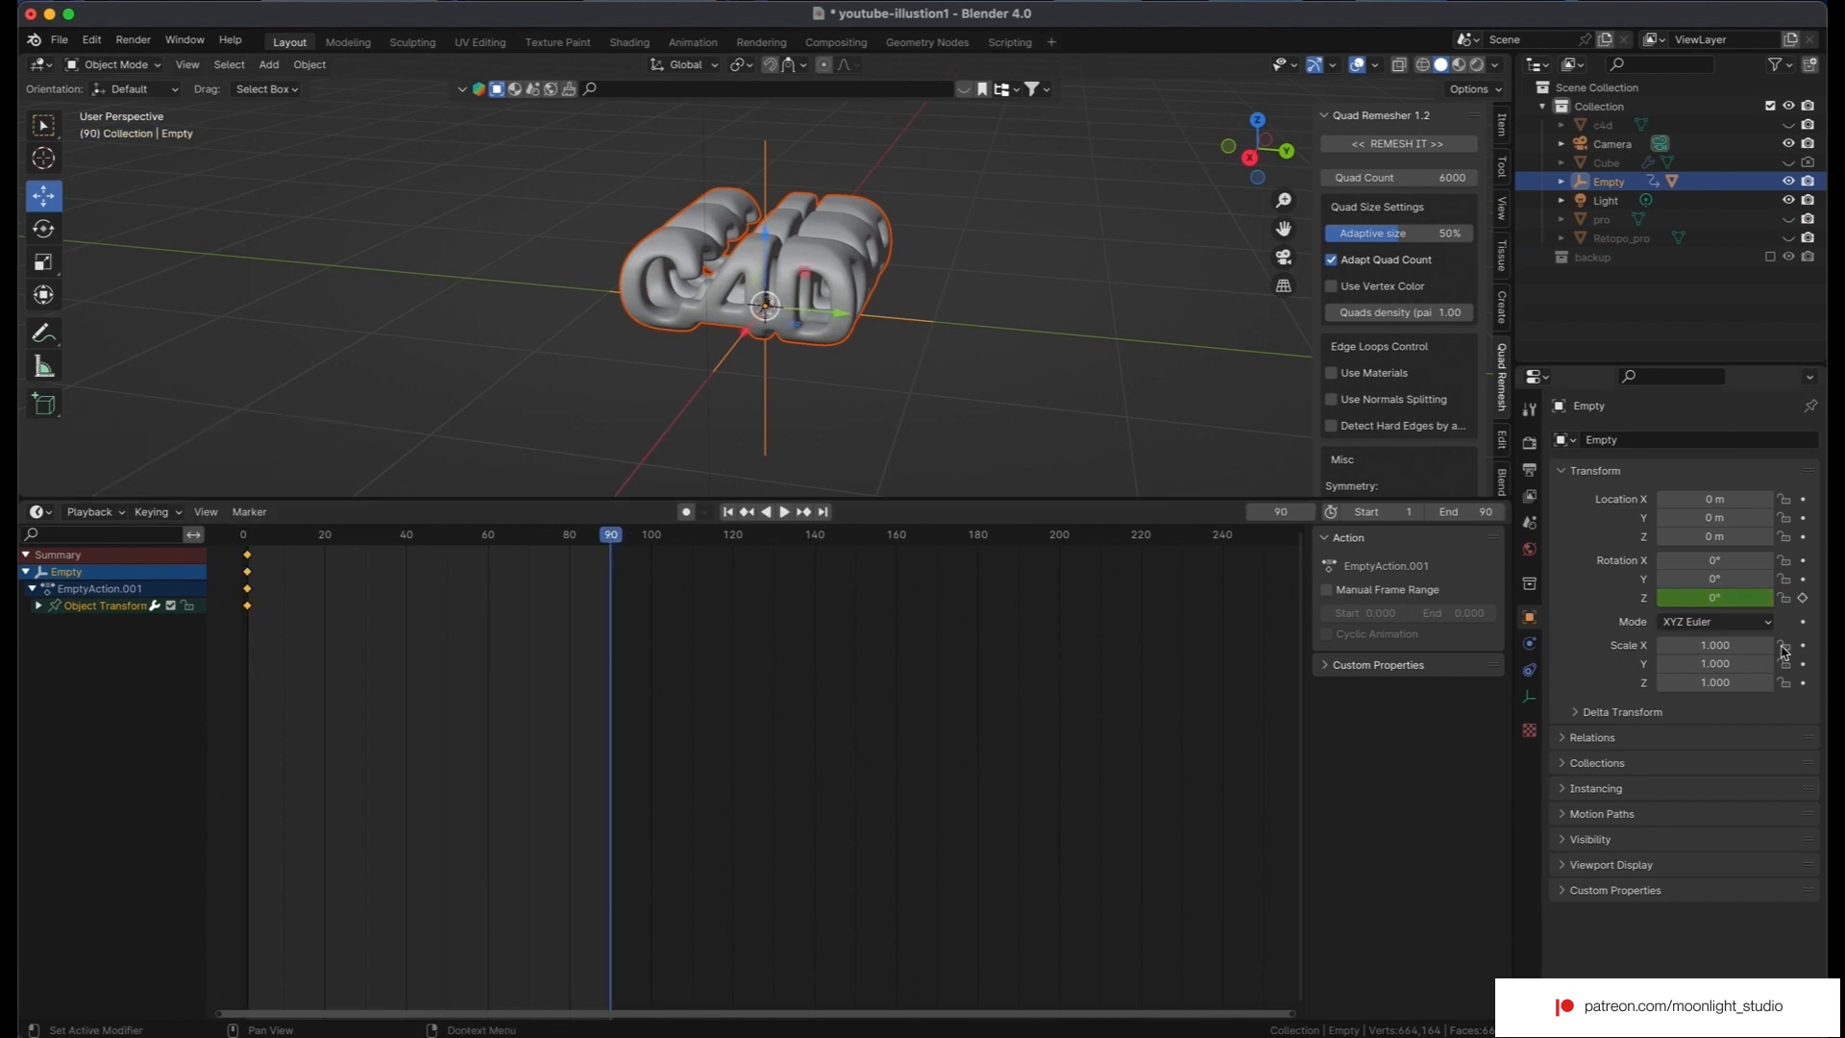
left_click_drag(1693, 594, 1795, 594)
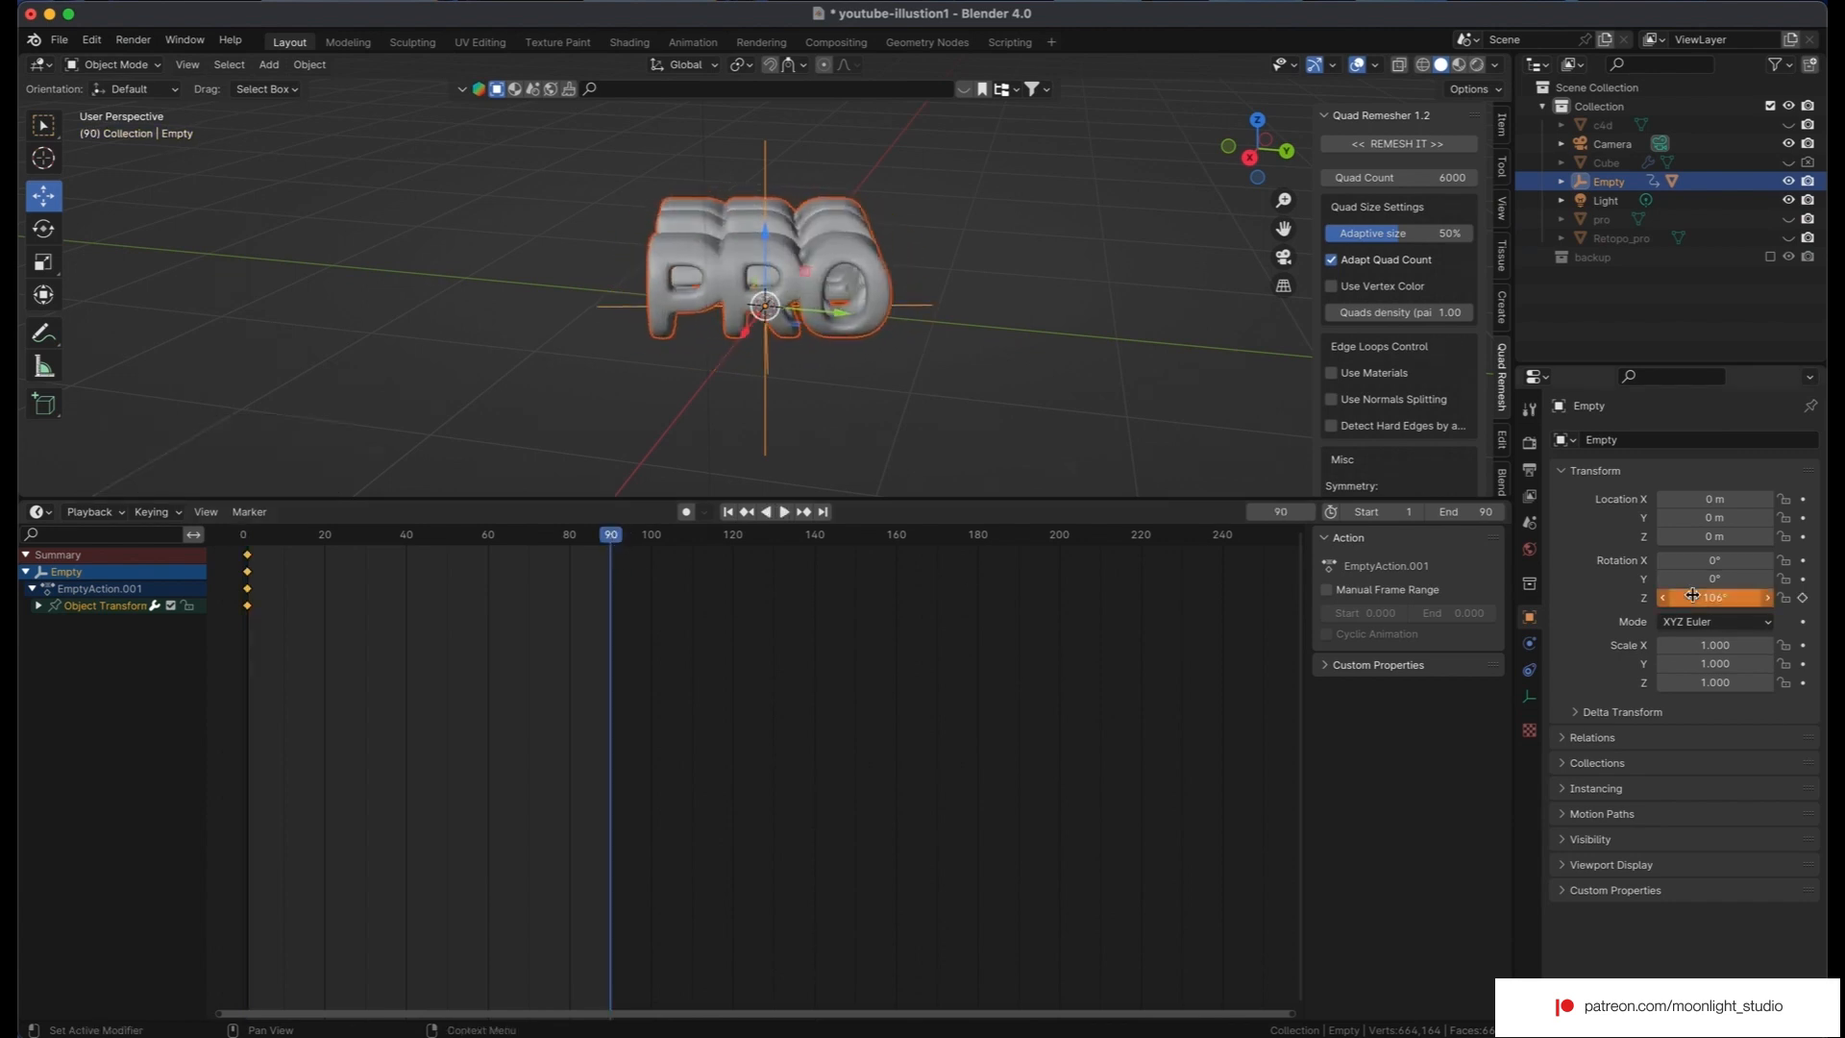
left_click(1694, 594)
type("90")
key("Return")
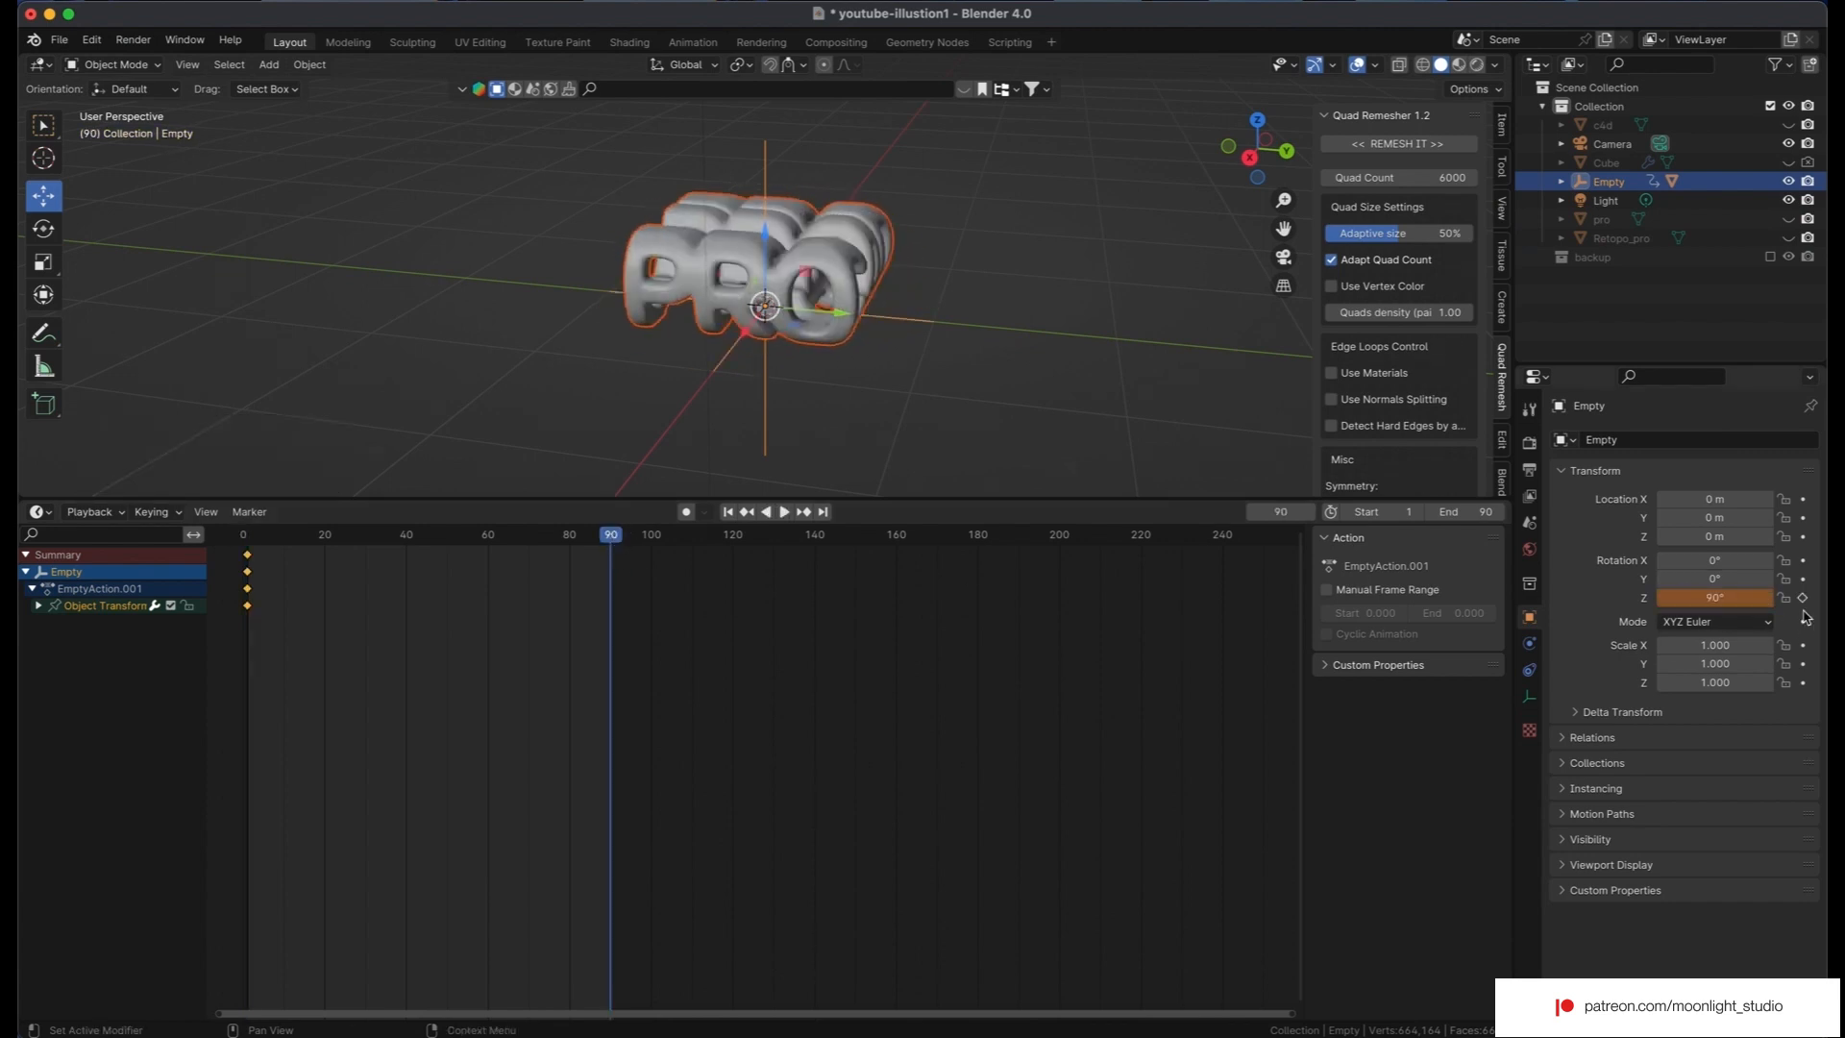
left_click(1803, 598)
Check the default F-curve interpolation in the animation preferences, then close them.
left_click(91, 40)
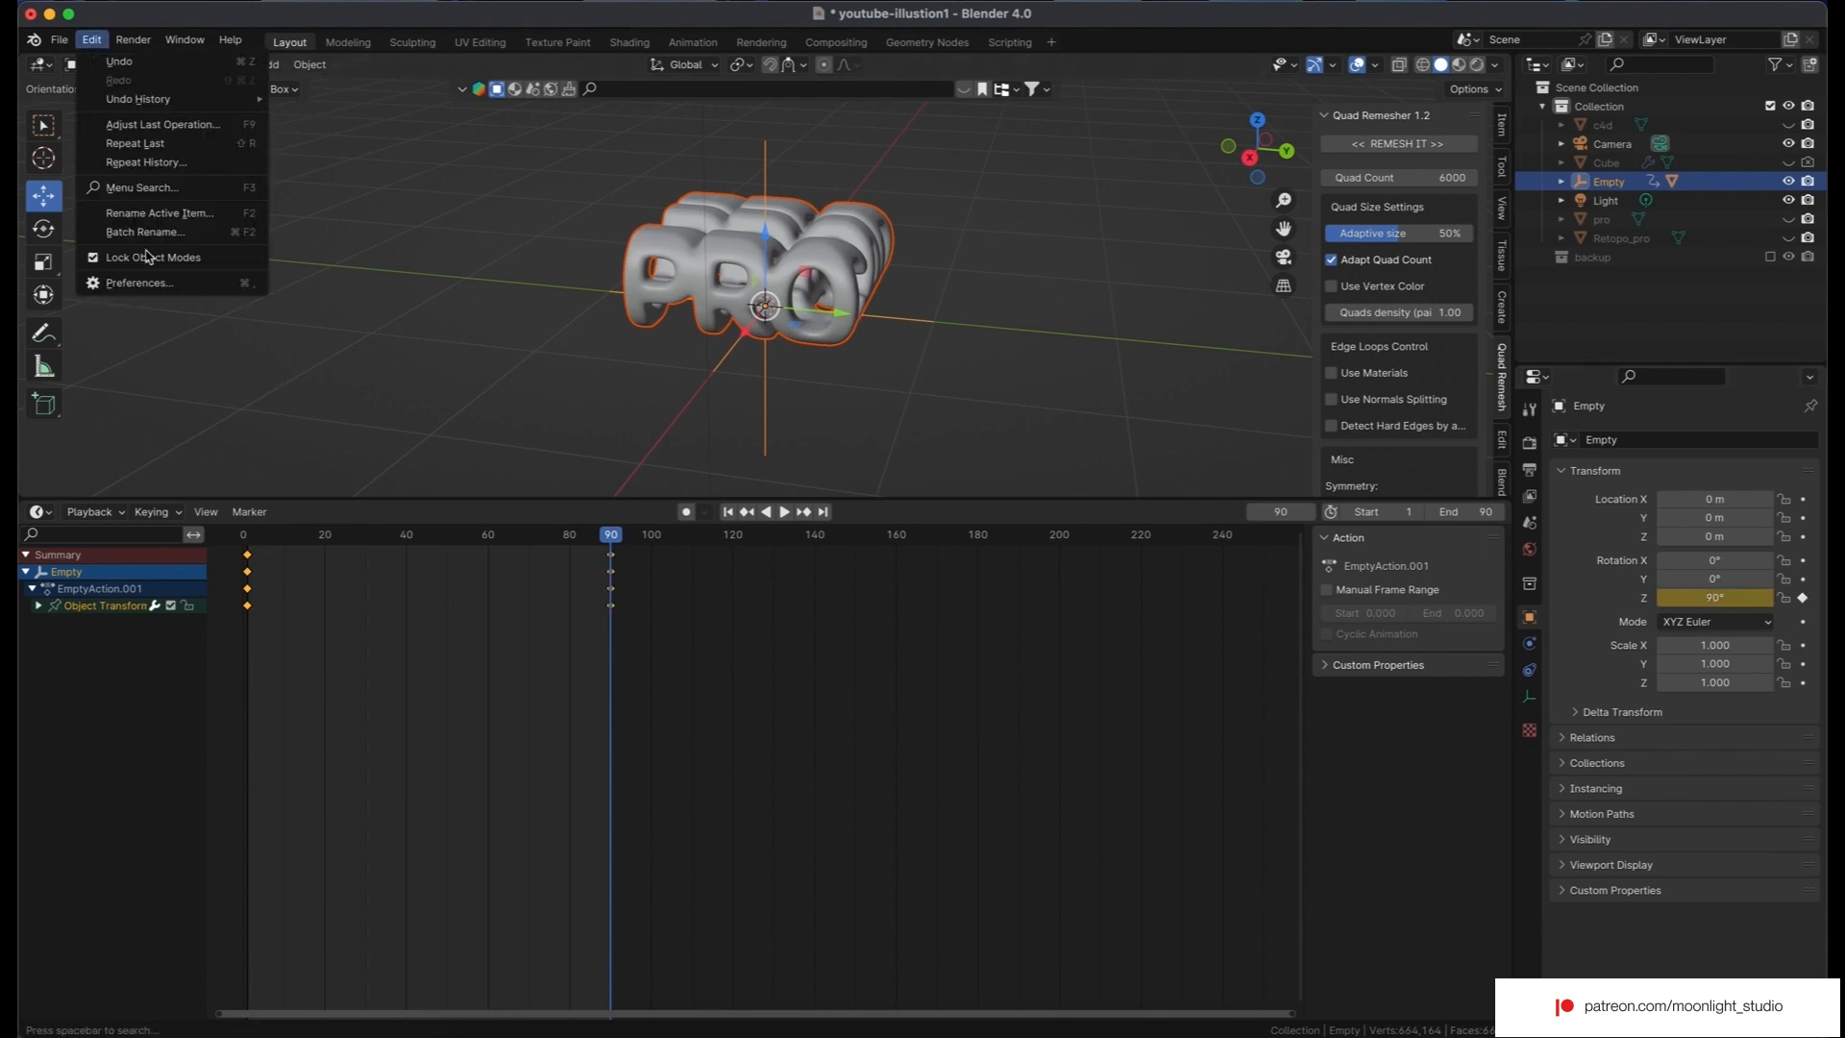
left_click(144, 284)
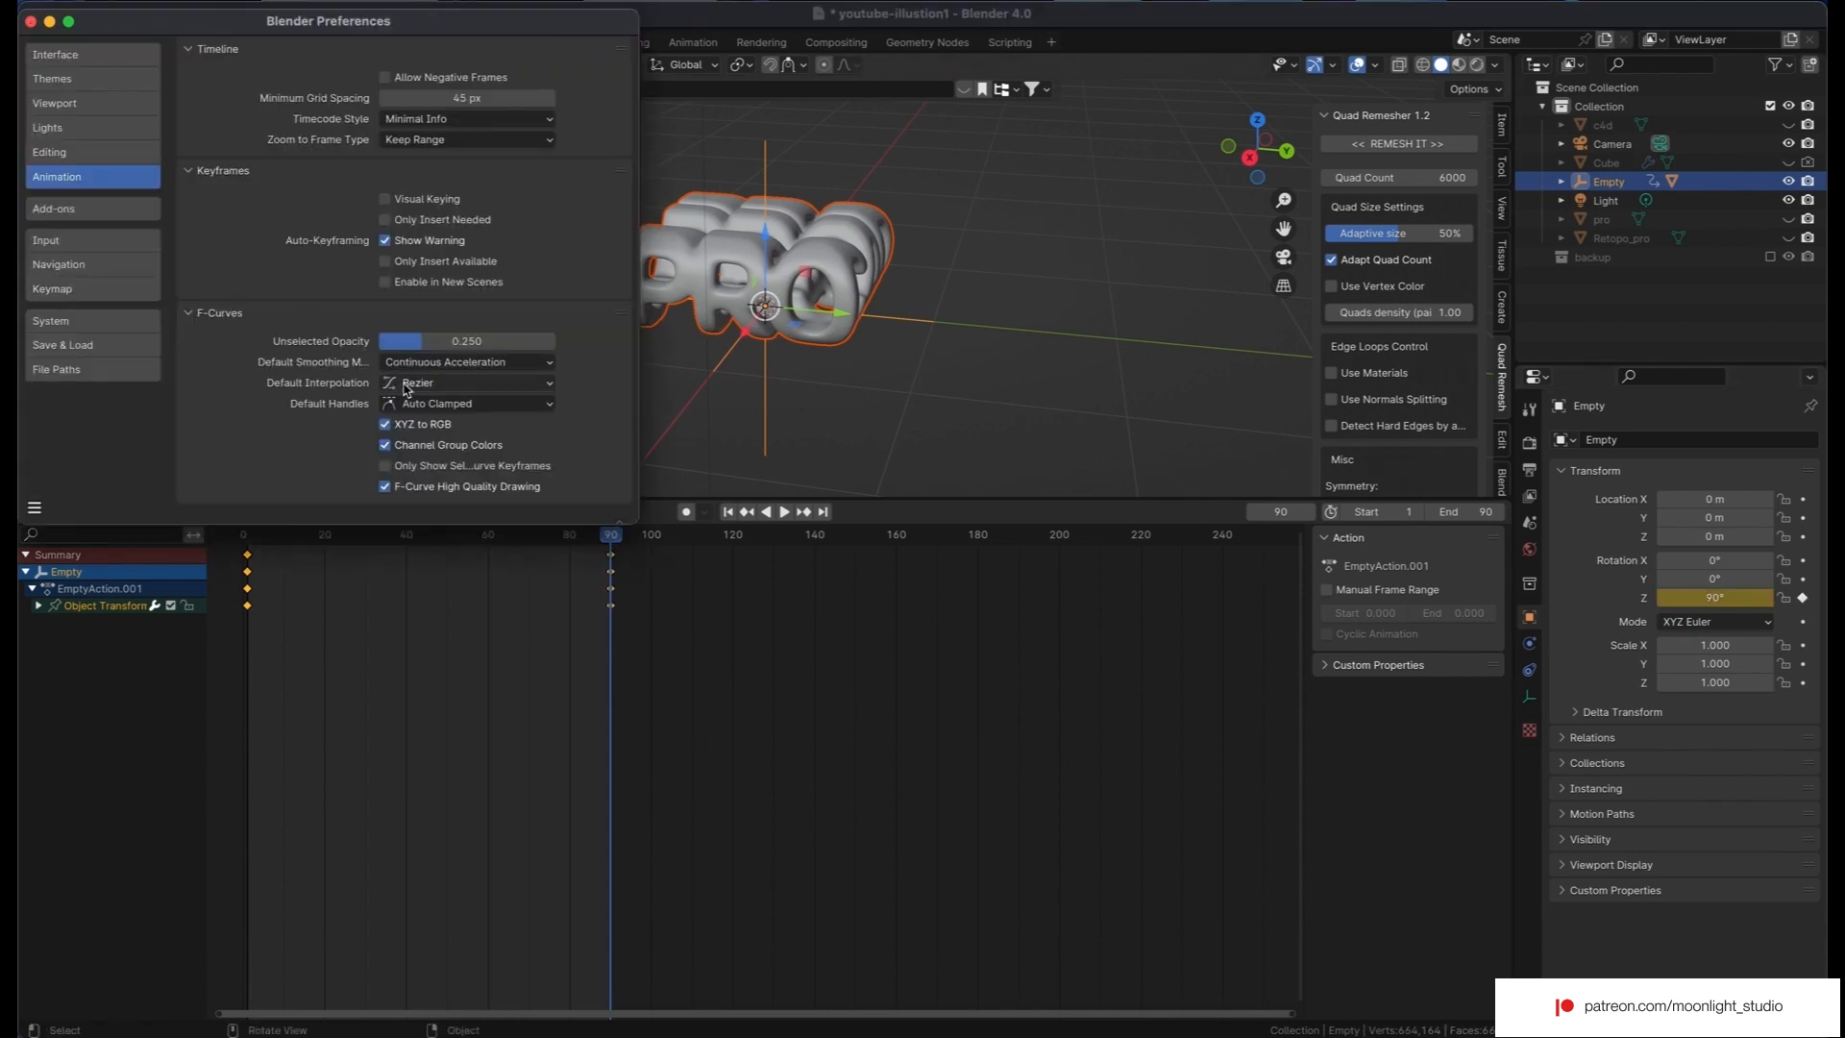
left_click(32, 21)
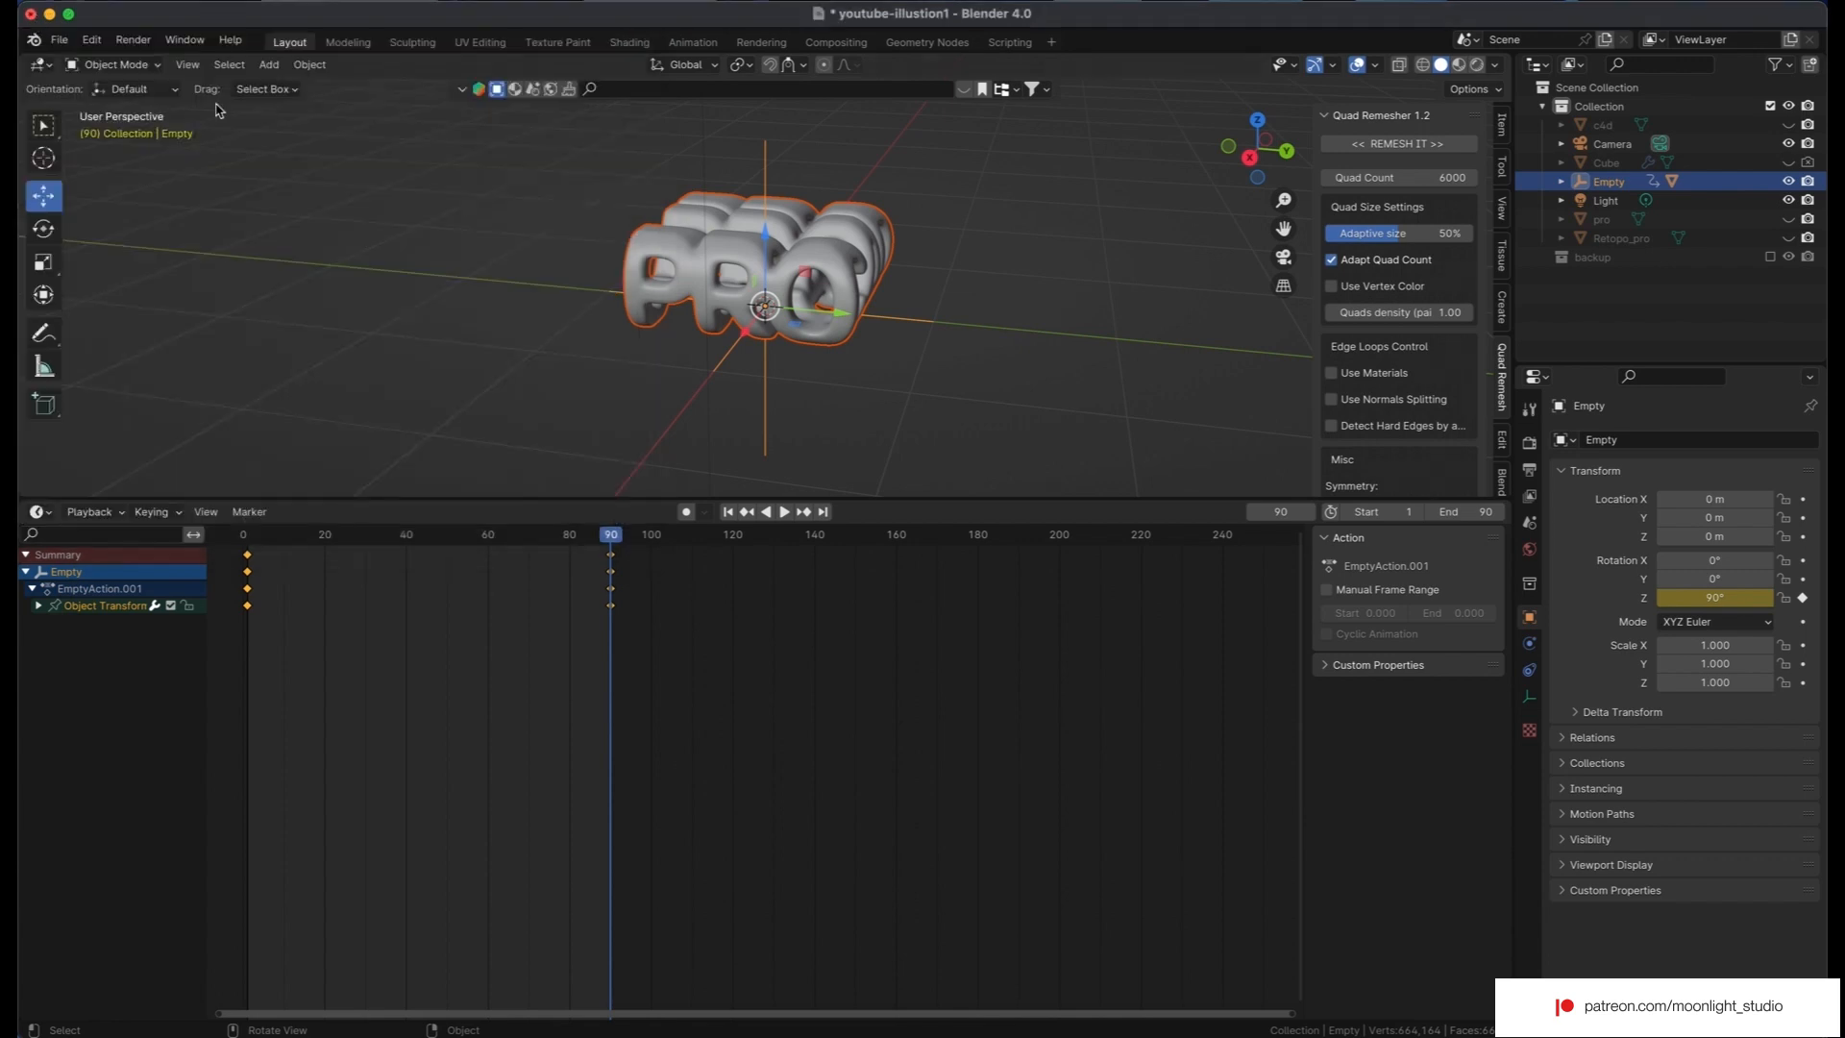
Switch the animation area to the Graph Editor to show the empty's Z rotation curve.
left_click(236, 513)
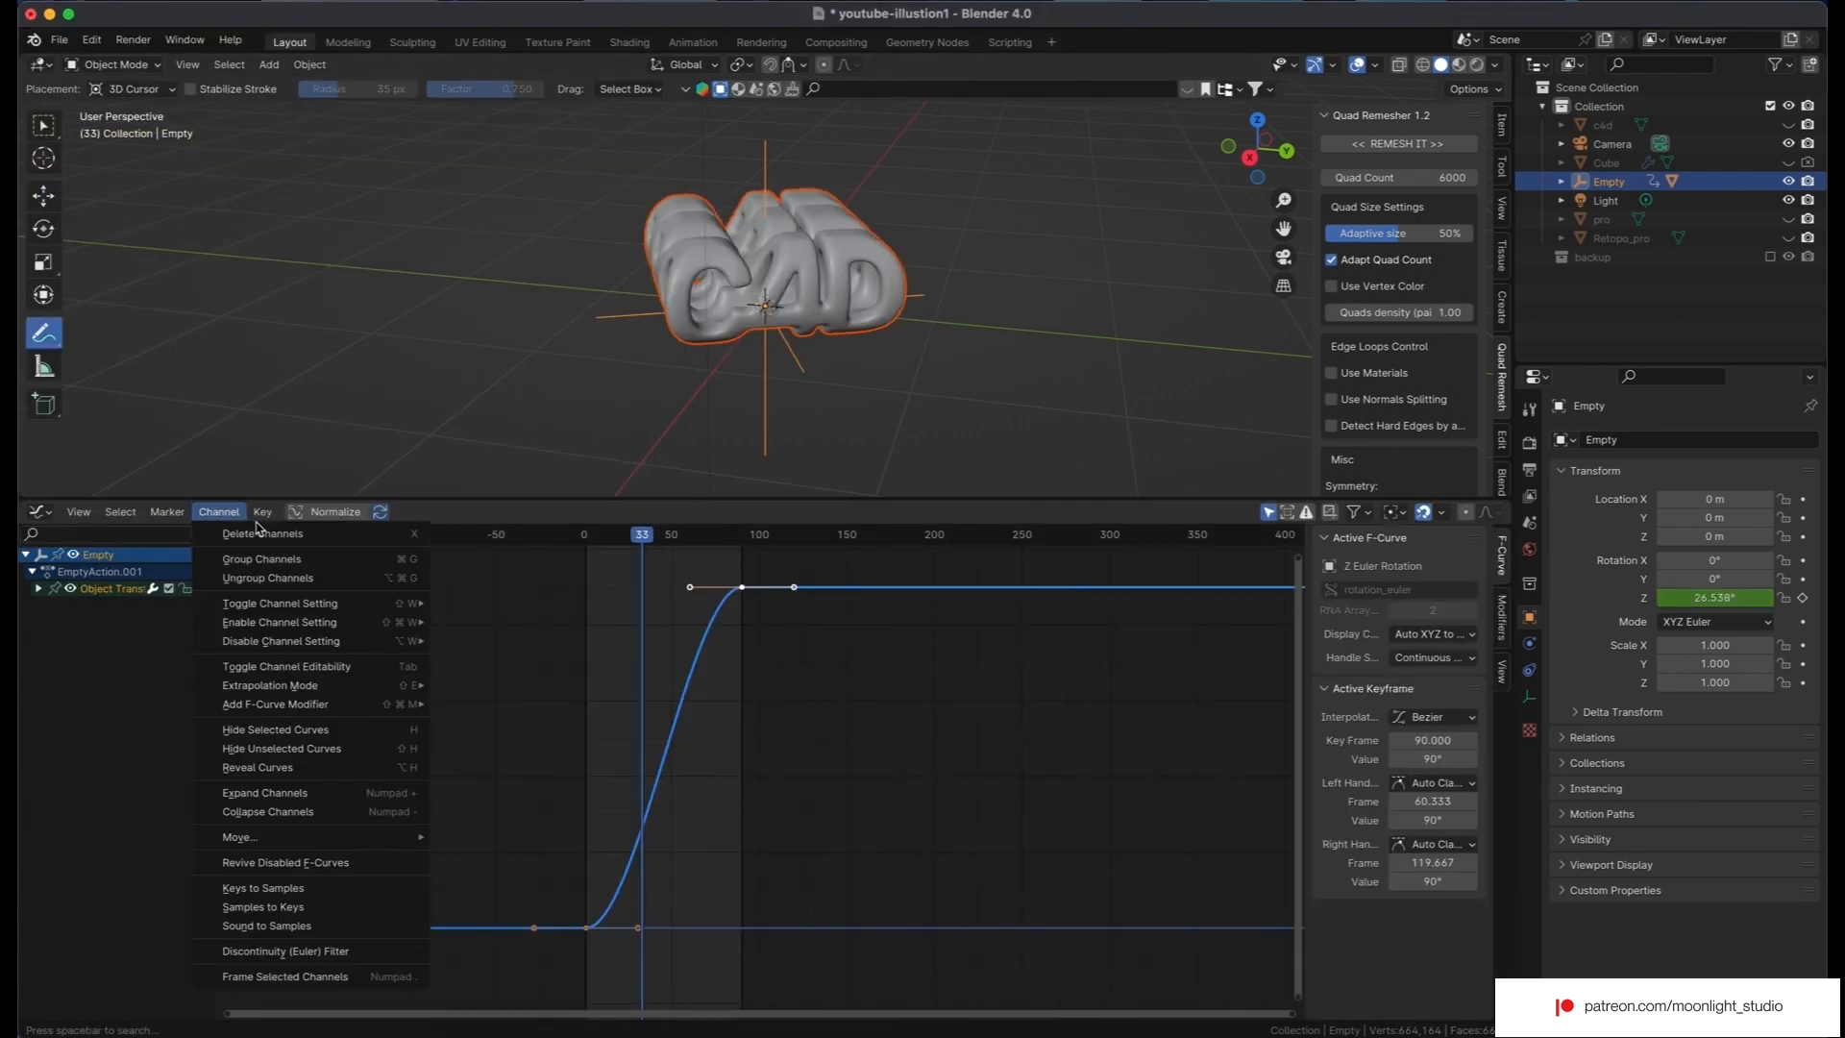
left_click(263, 515)
left_click(263, 514)
left_click(262, 515)
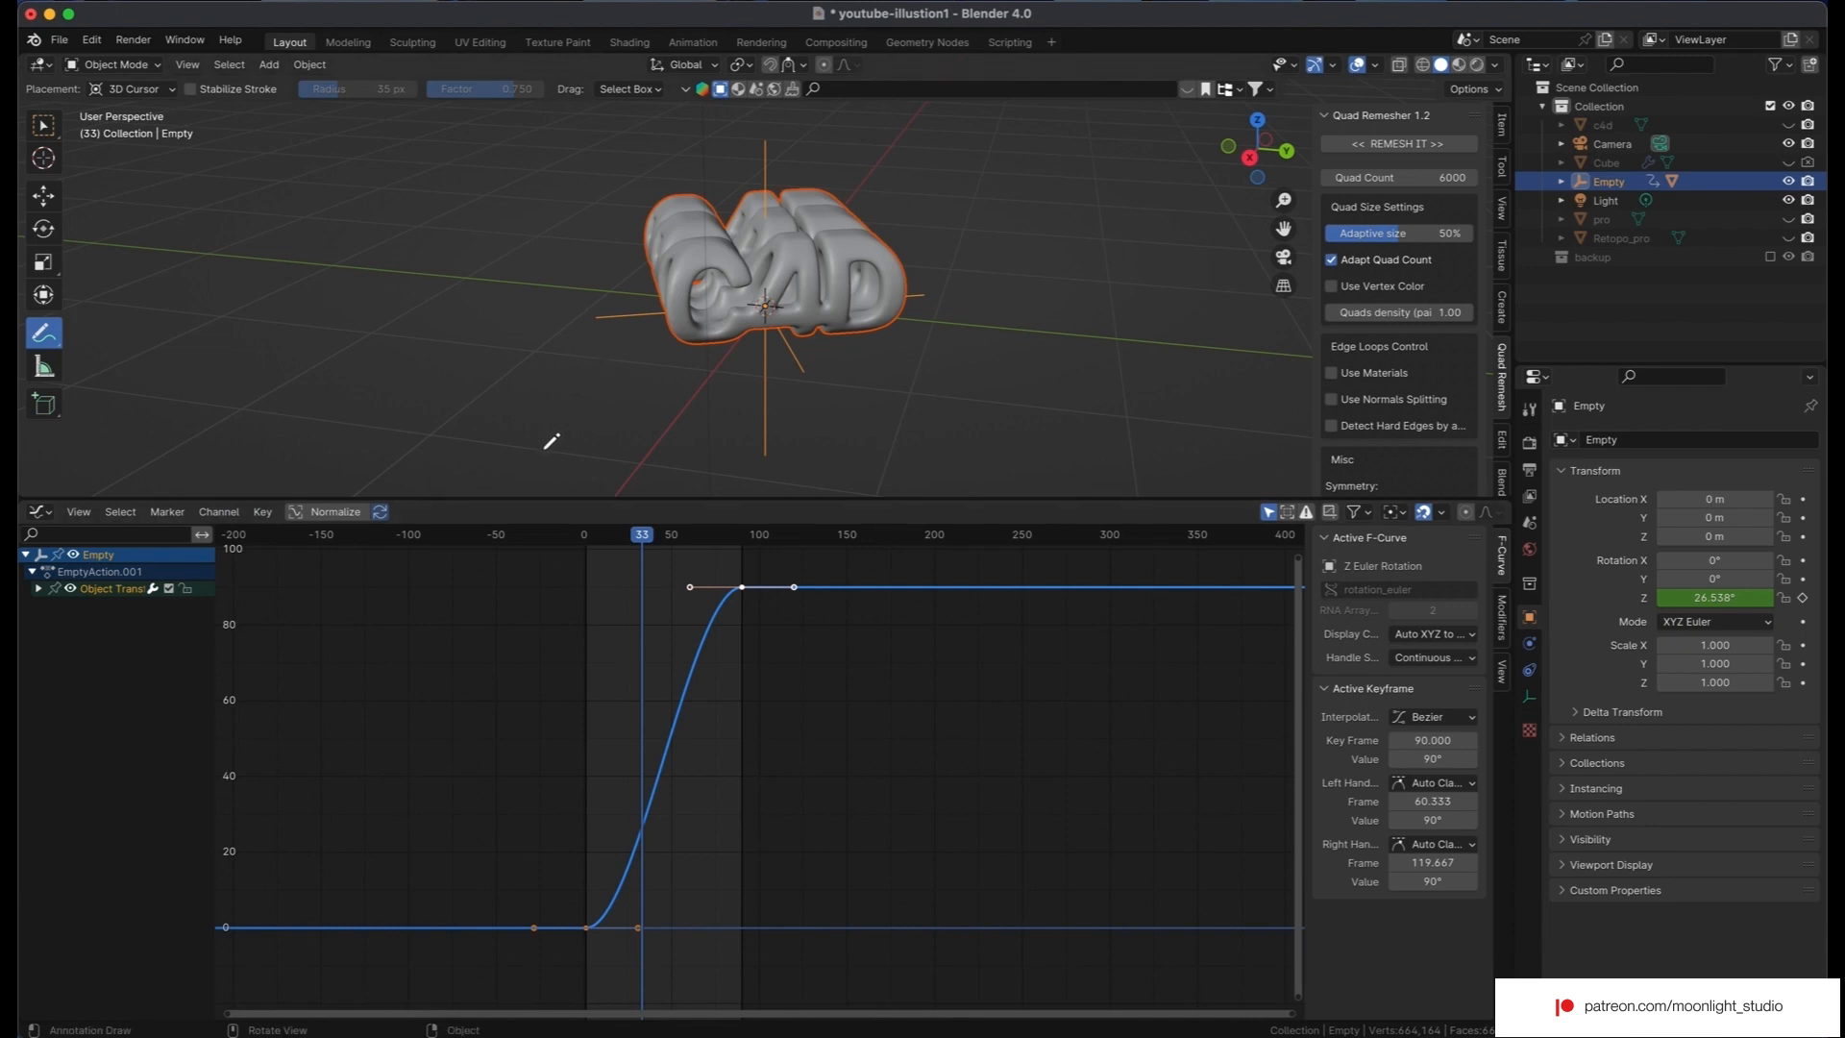
Try sketching a freehand annotation in the viewport beside the text shape, and undo it.
left_click_drag(389, 362, 435, 405)
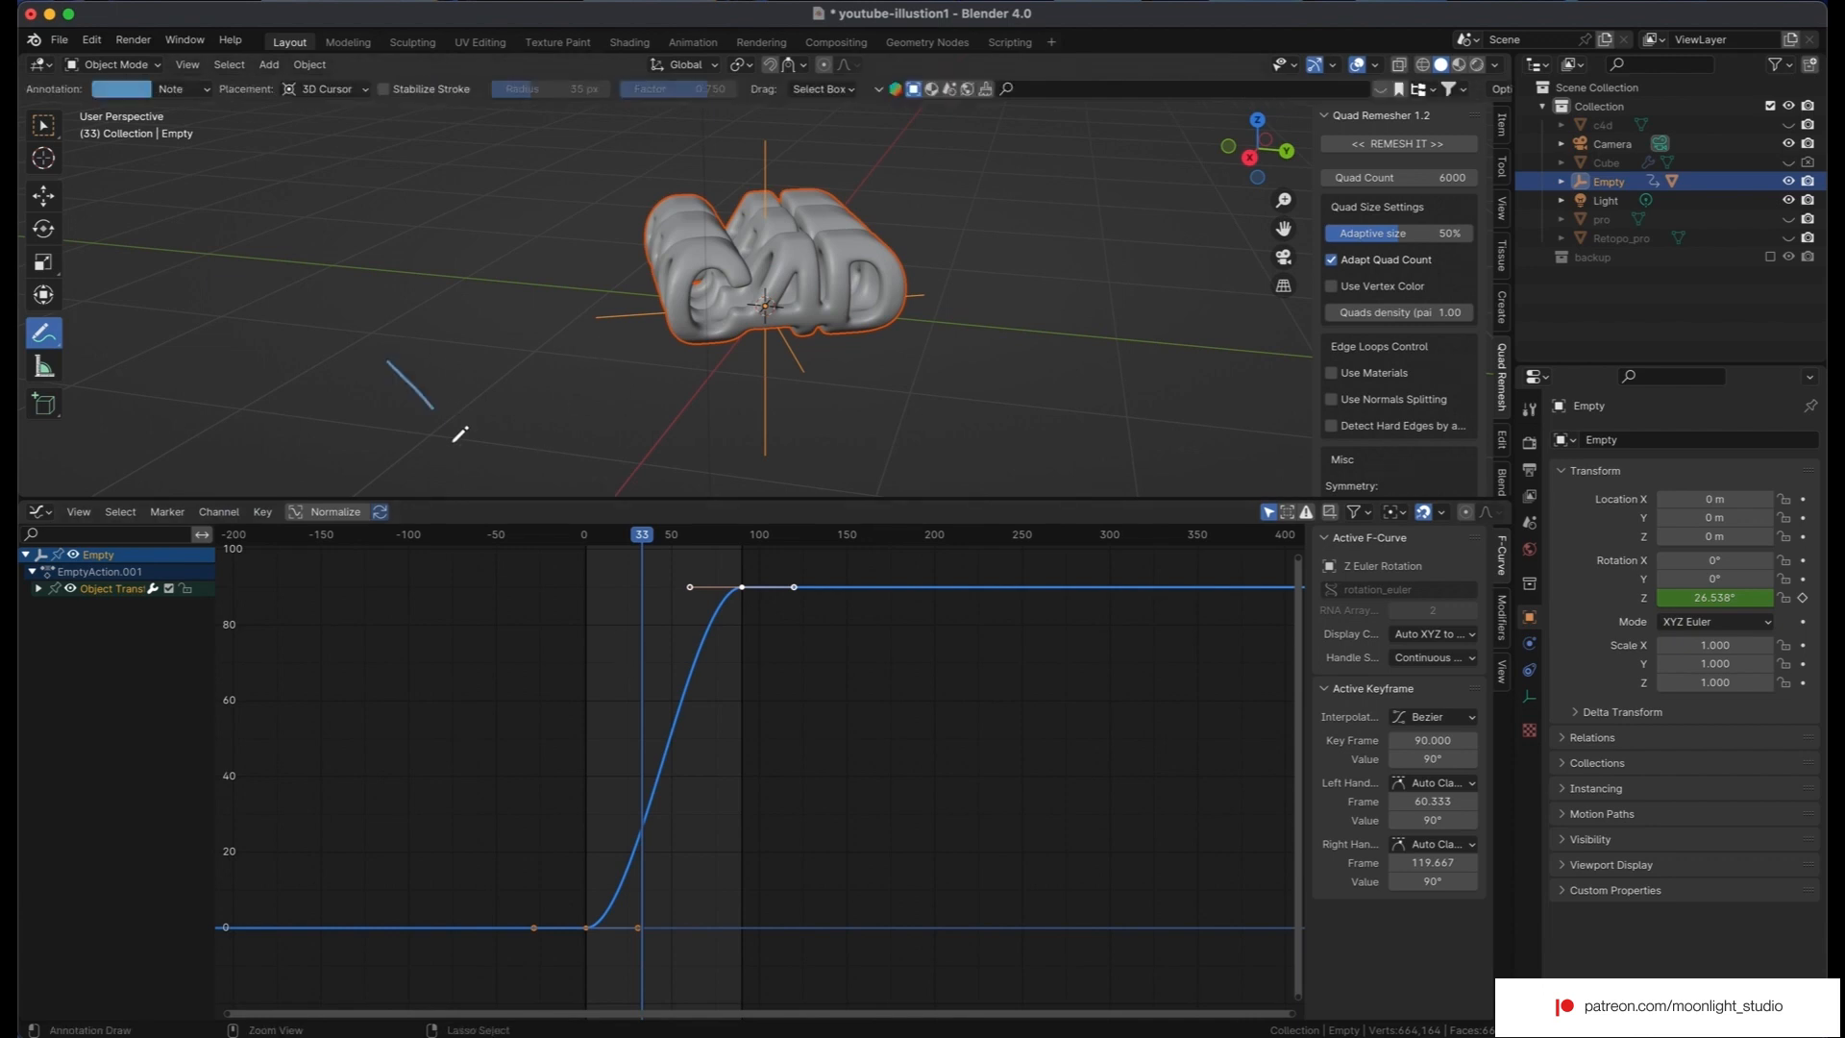
key("Up")
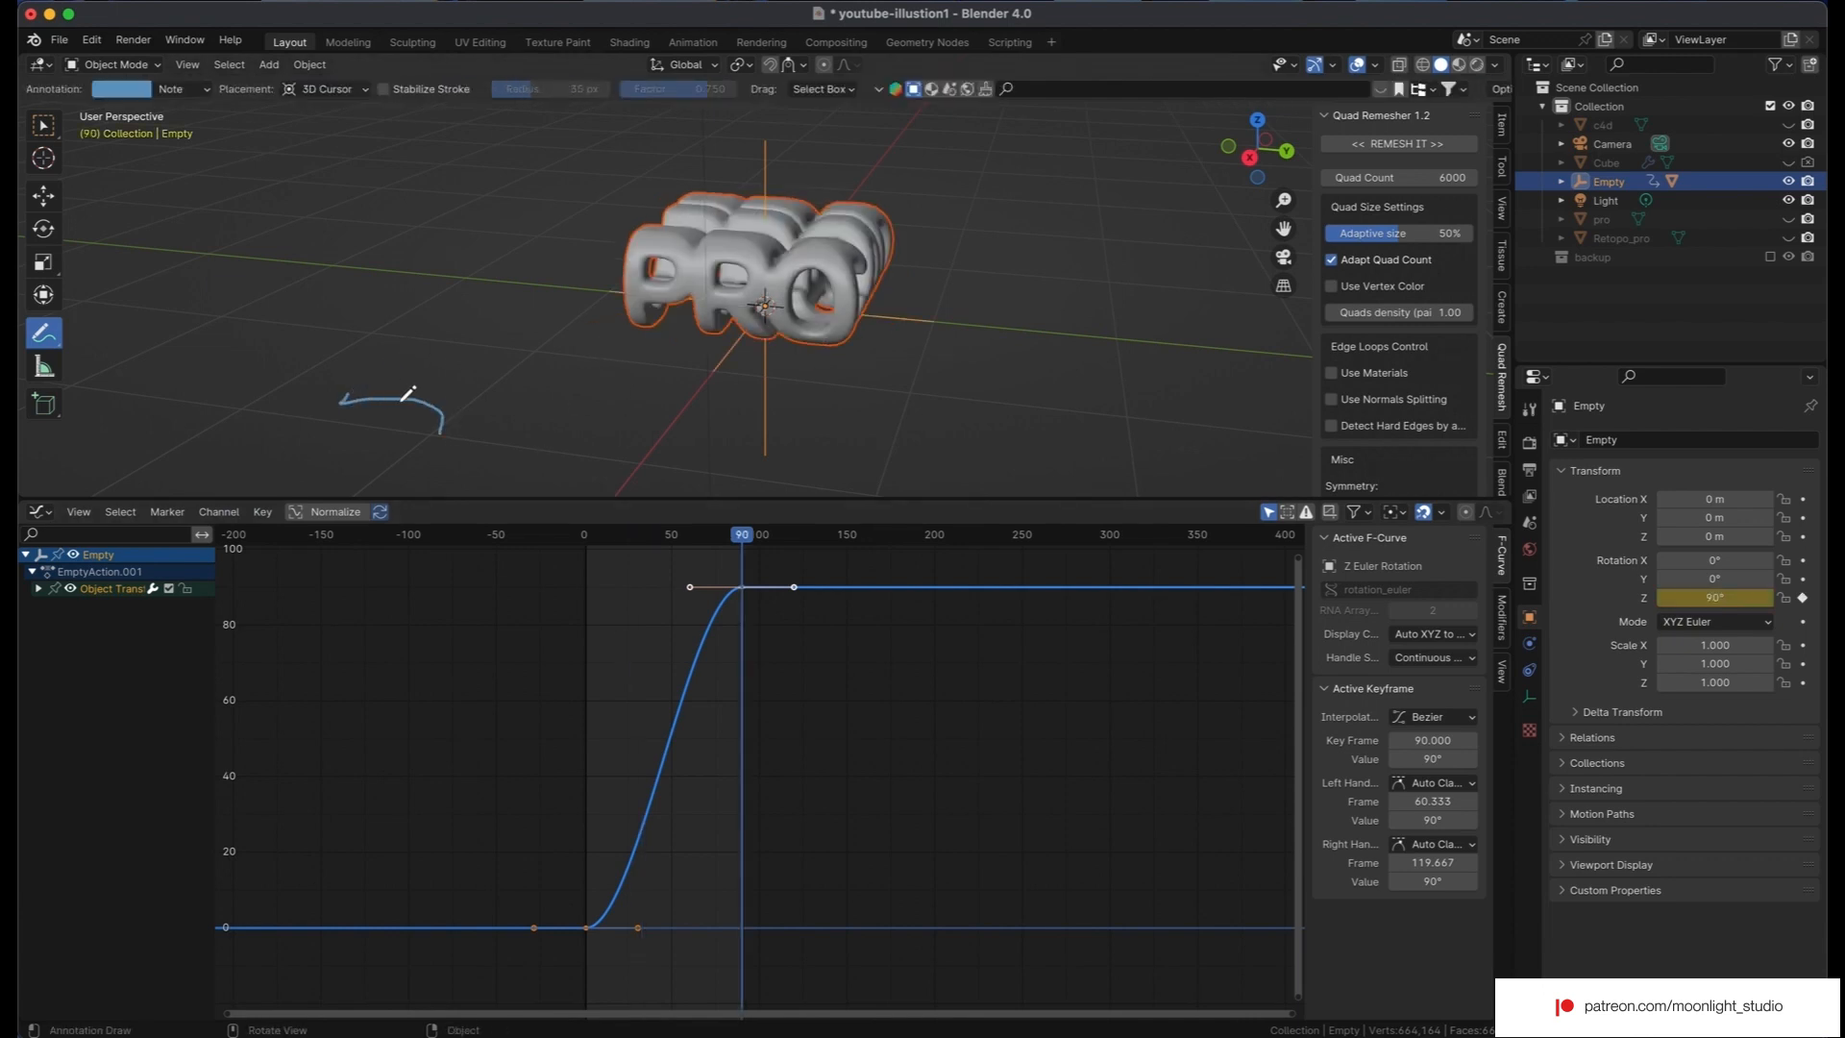
key("ctrl+z")
Play the empty's rotation from frame 0 to examine its easing.
key("shift+Left")
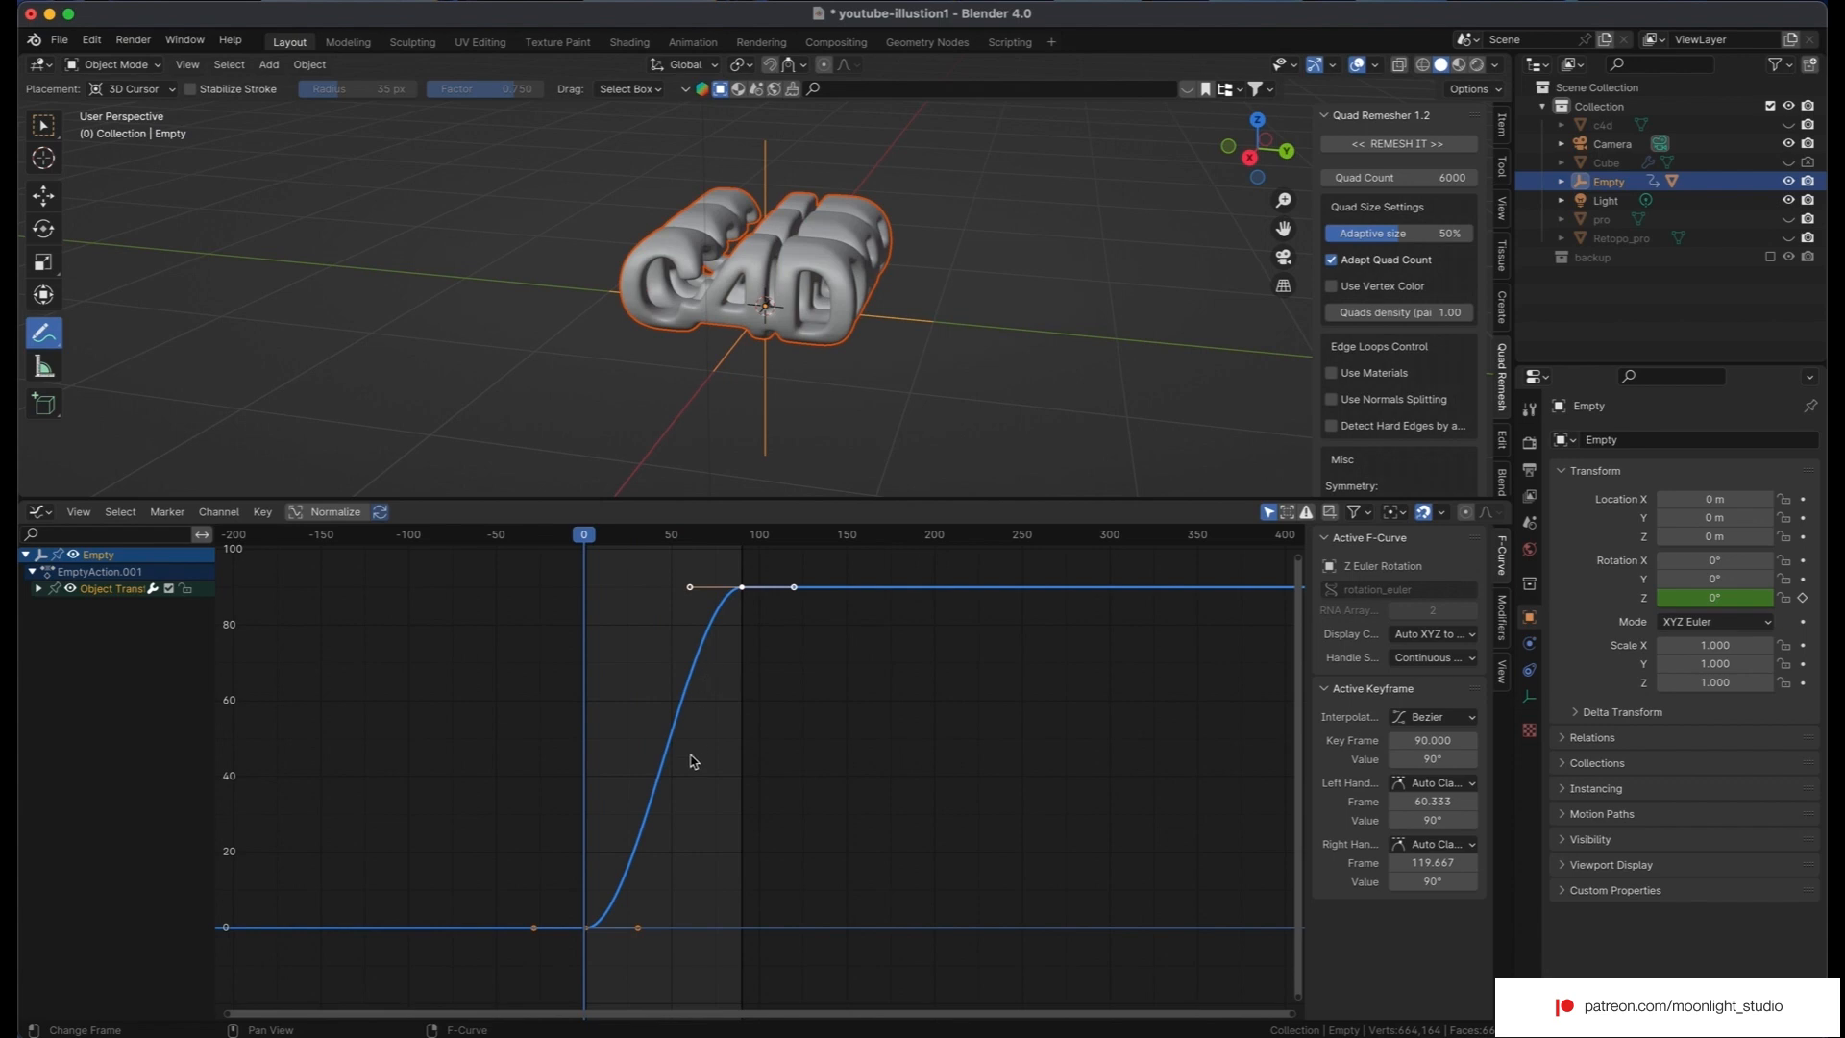
key("space")
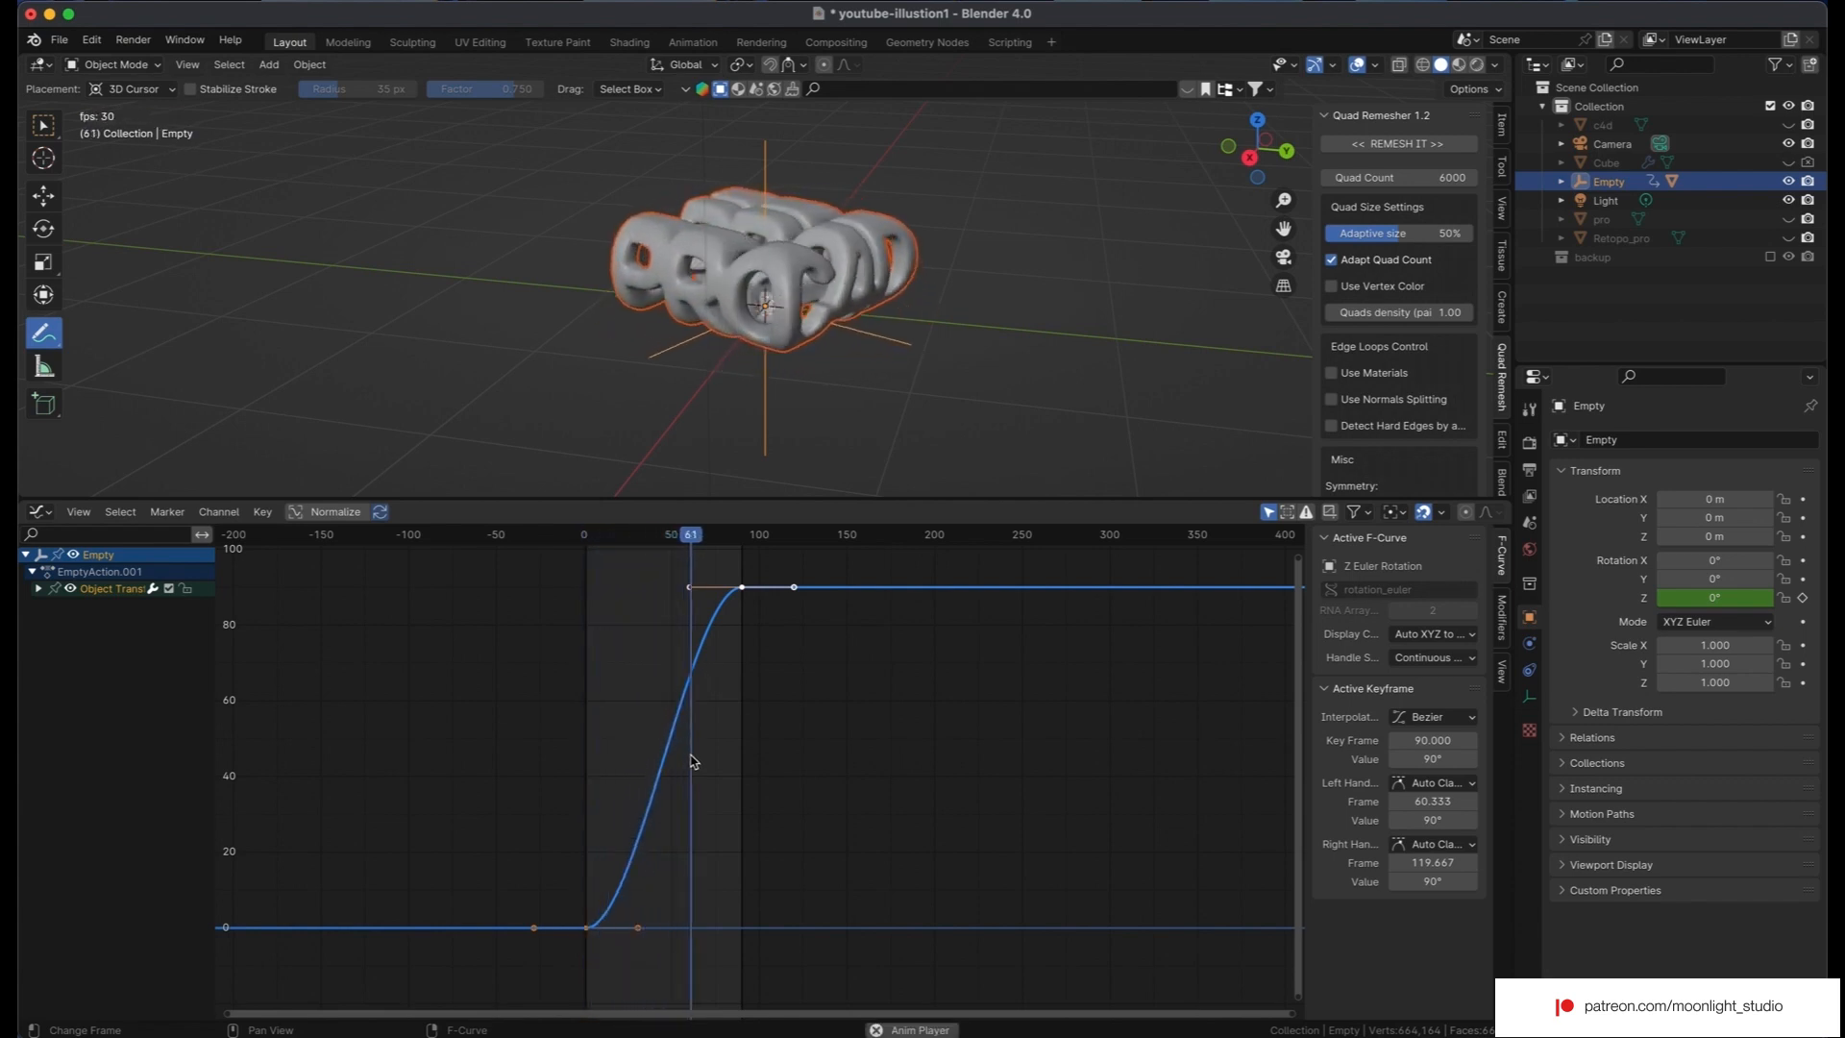
key("space")
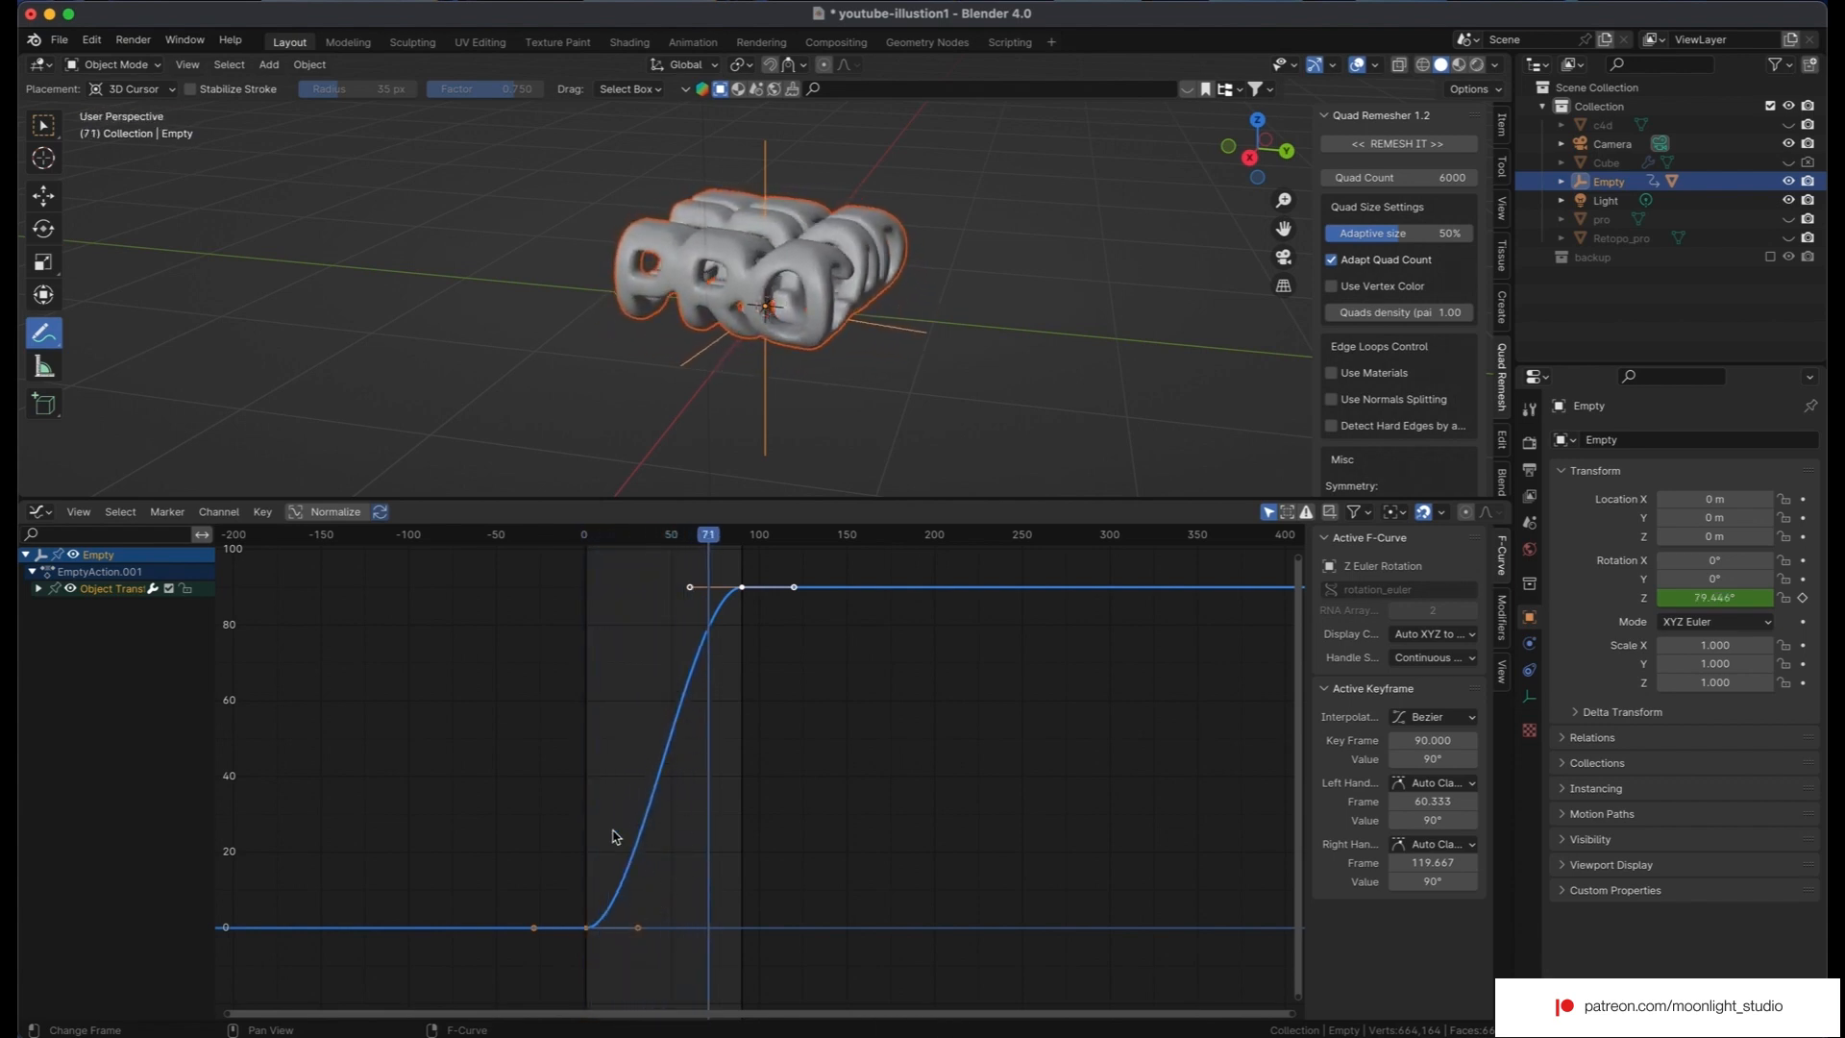
Lengthen the outgoing handle of the first Z rotation keyframe by about 20 frames.
left_click_drag(563, 857, 475, 926)
left_click_drag(642, 935, 670, 929)
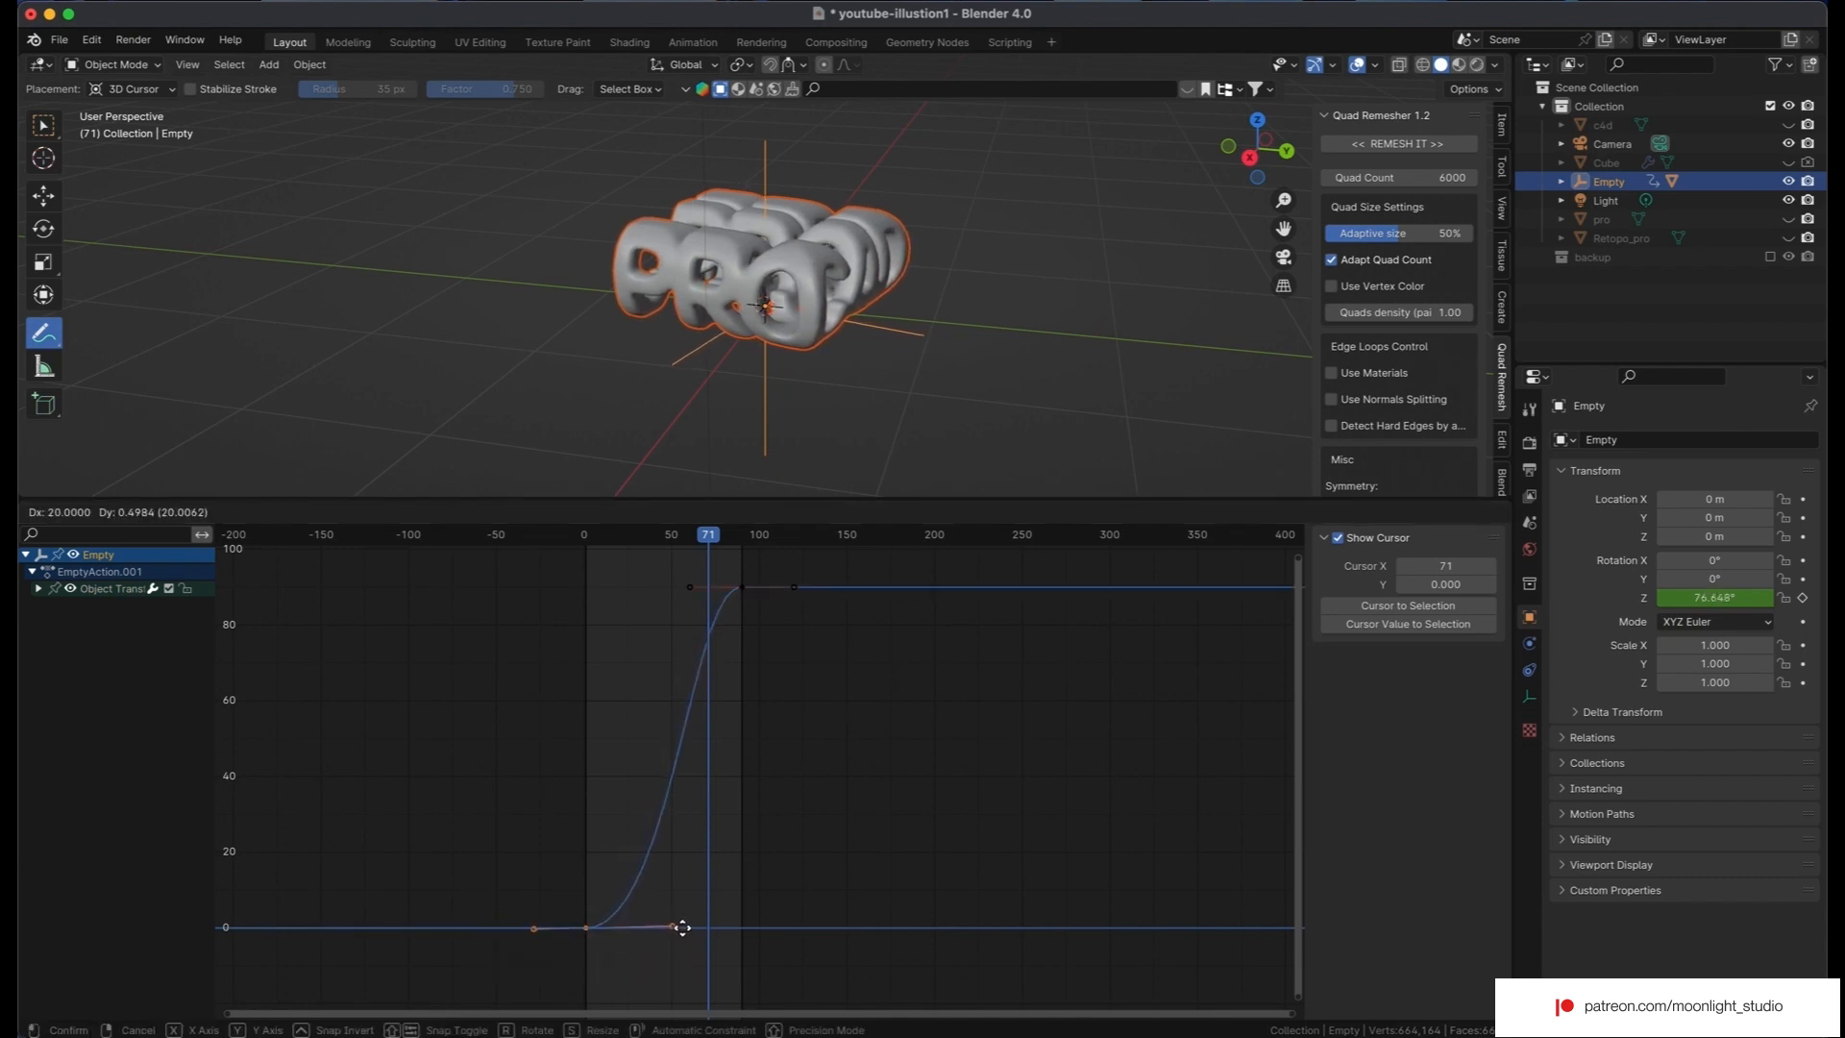
left_click_drag(681, 928, 682, 928)
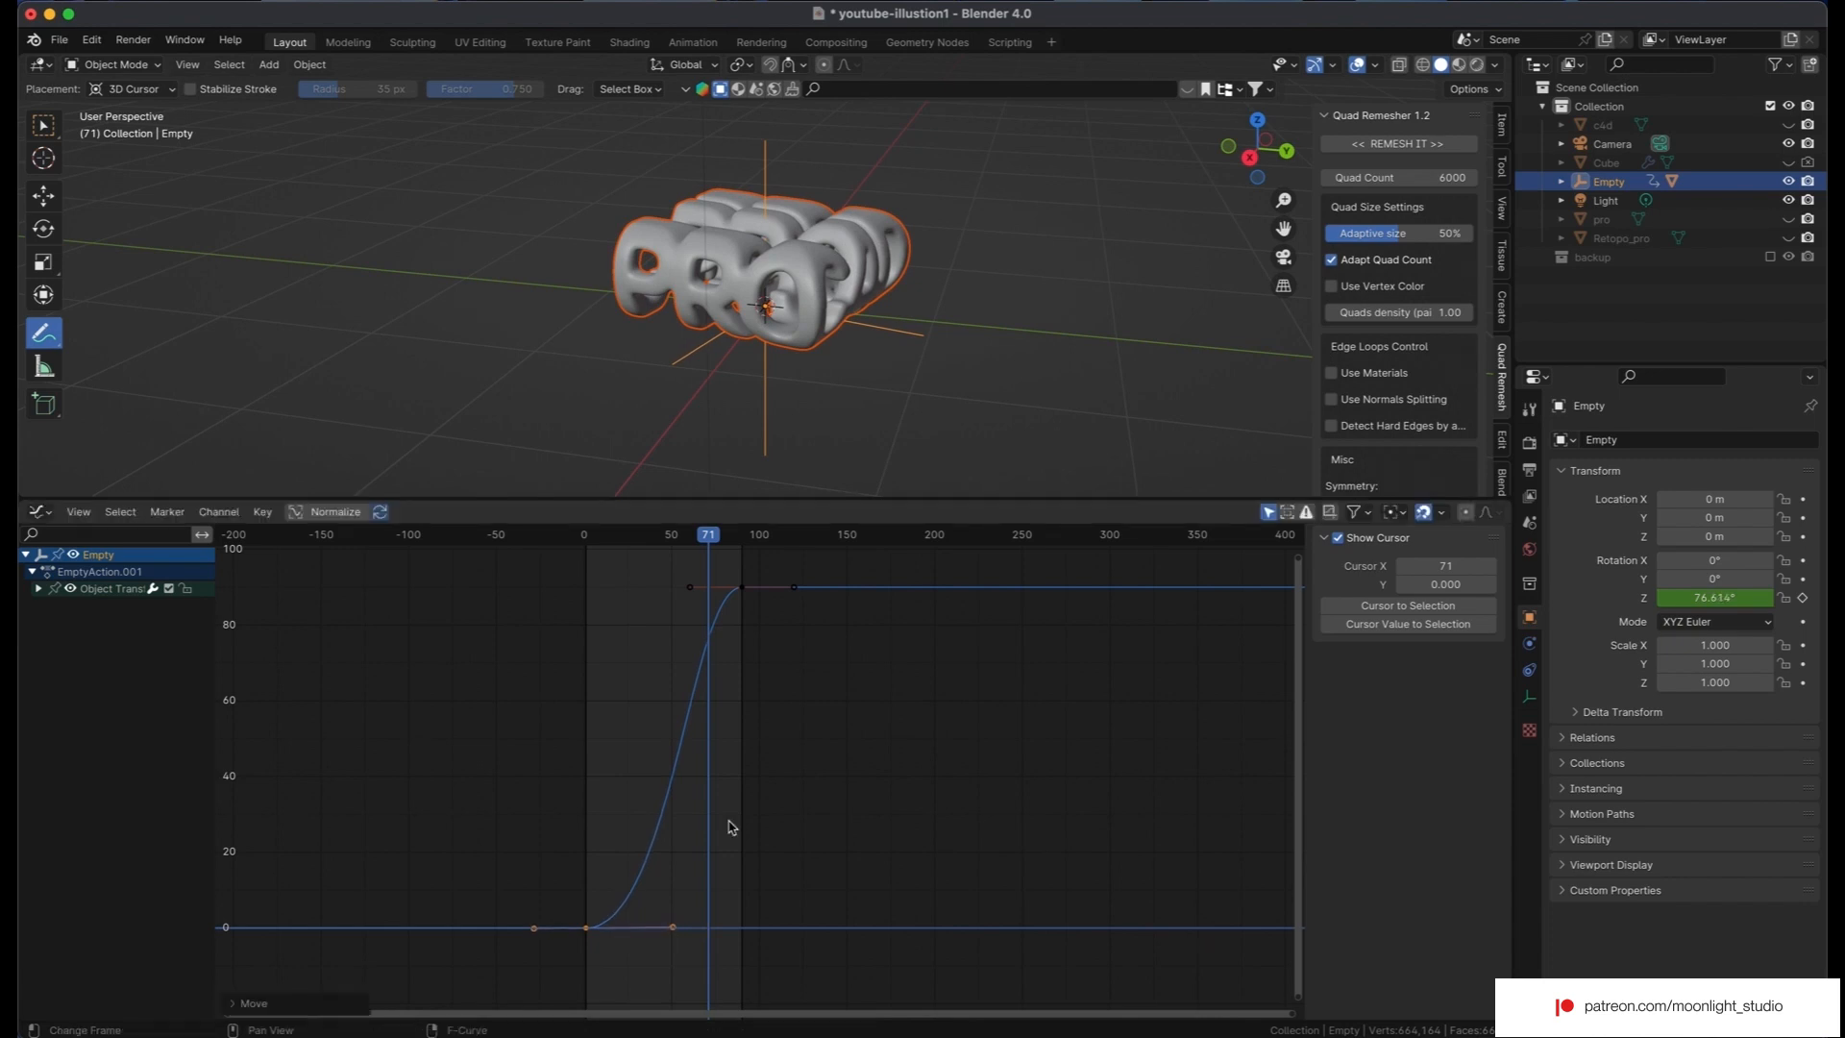
Pull the incoming handle of the frame 90 keyframe to about frame 50 and value 80, playing the rotation between adjustments.
left_click_drag(808, 569, 672, 609)
left_click_drag(709, 540, 571, 564)
key("space")
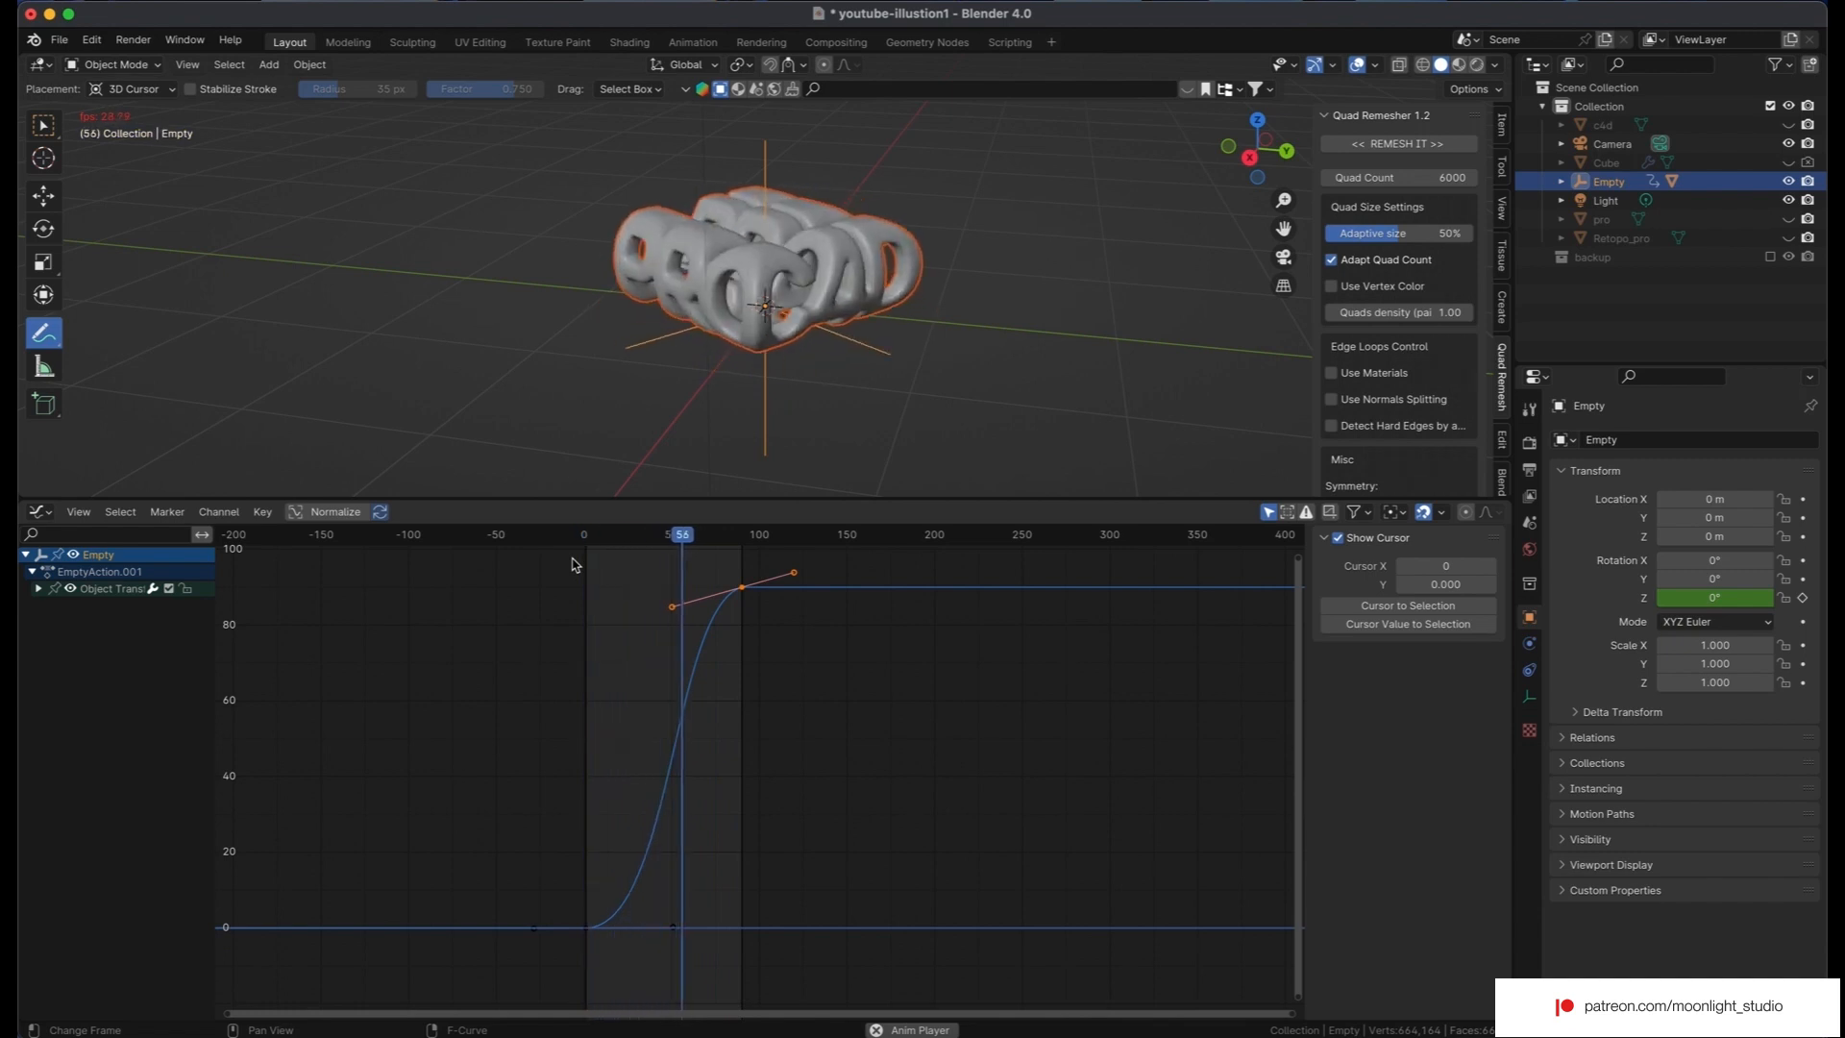
key("space")
left_click_drag(671, 608, 670, 629)
key("space")
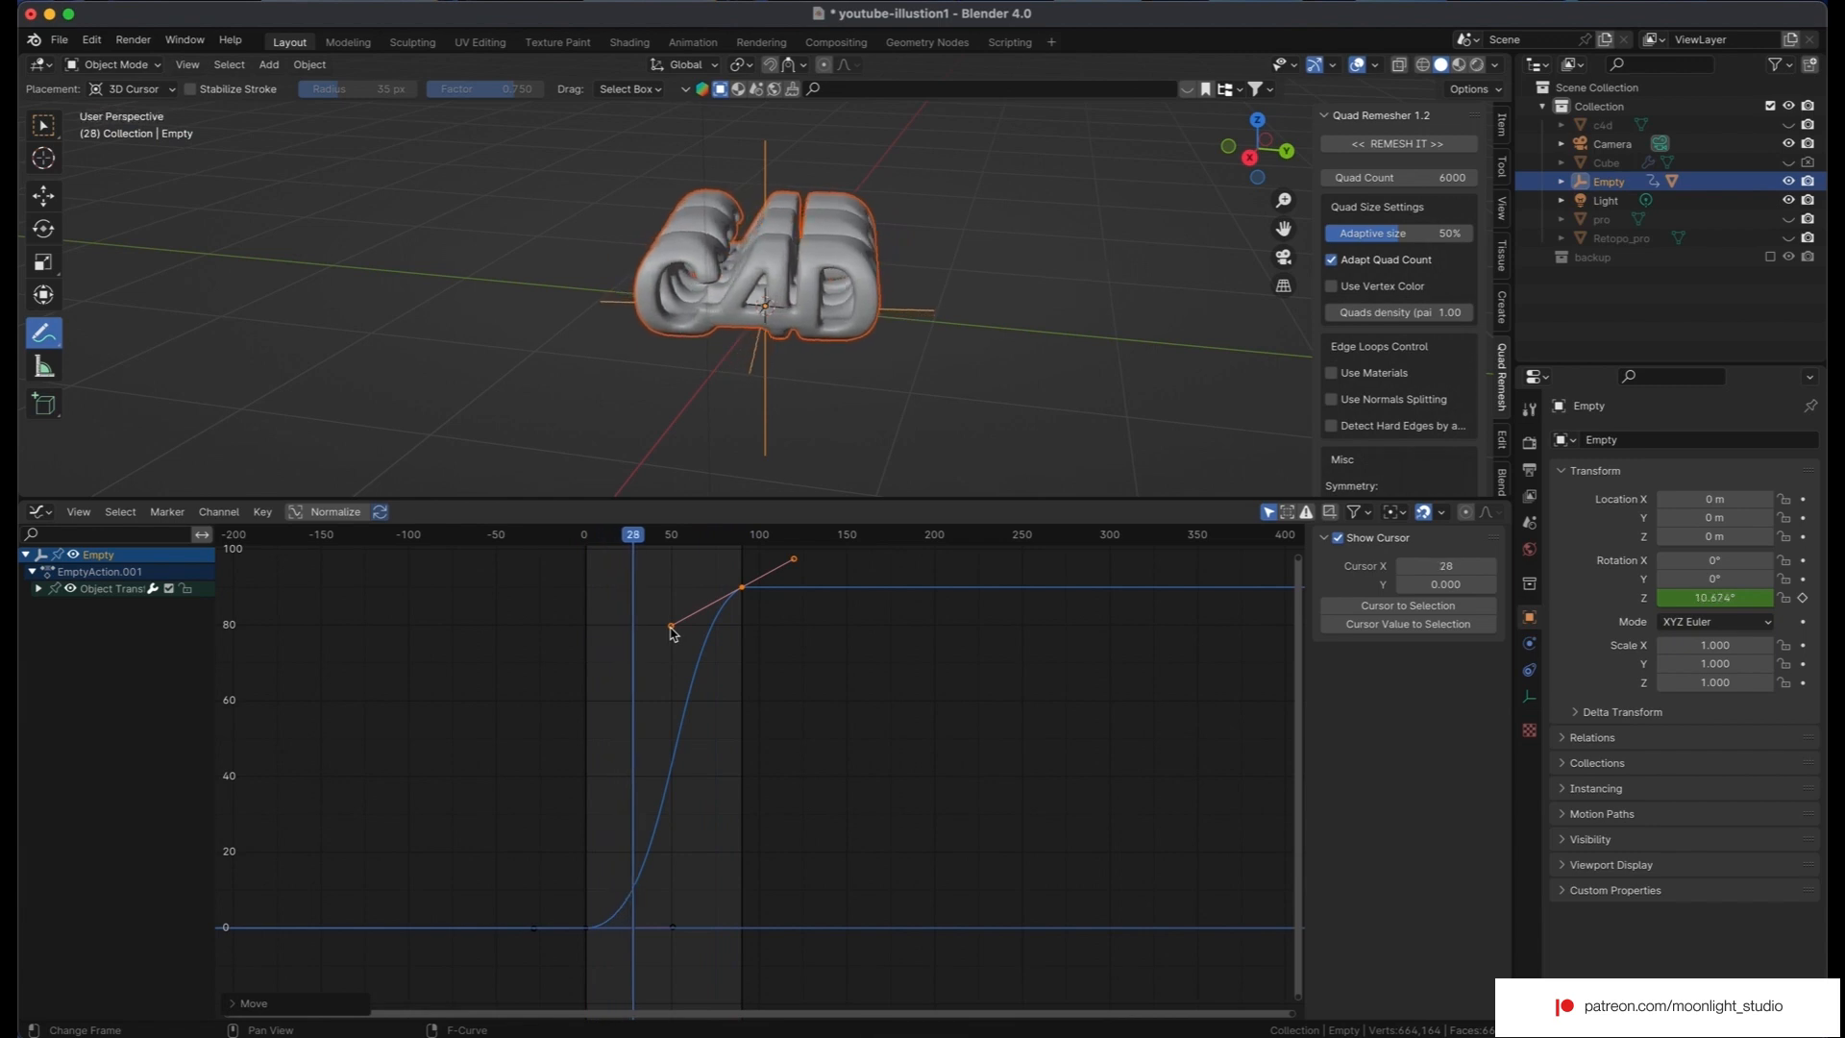
Change the graph editor area to the Geometry Node Editor.
left_click(39, 511)
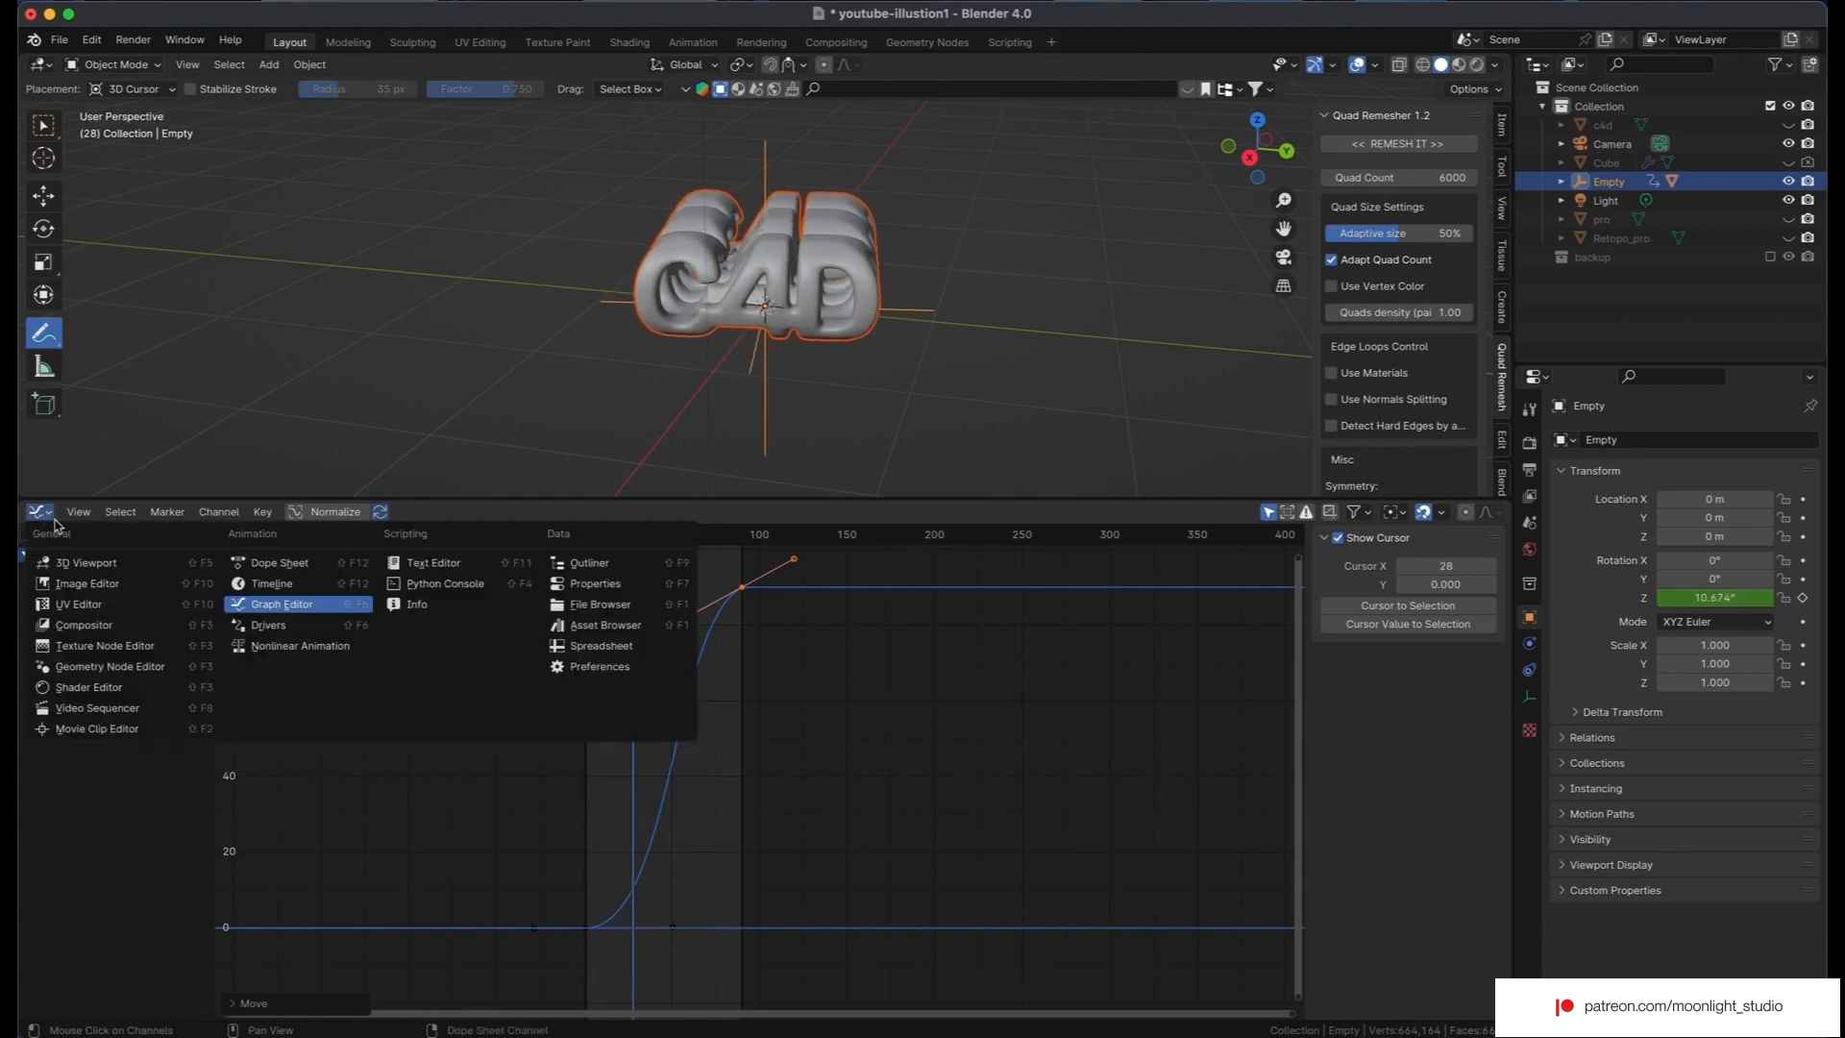
left_click(110, 667)
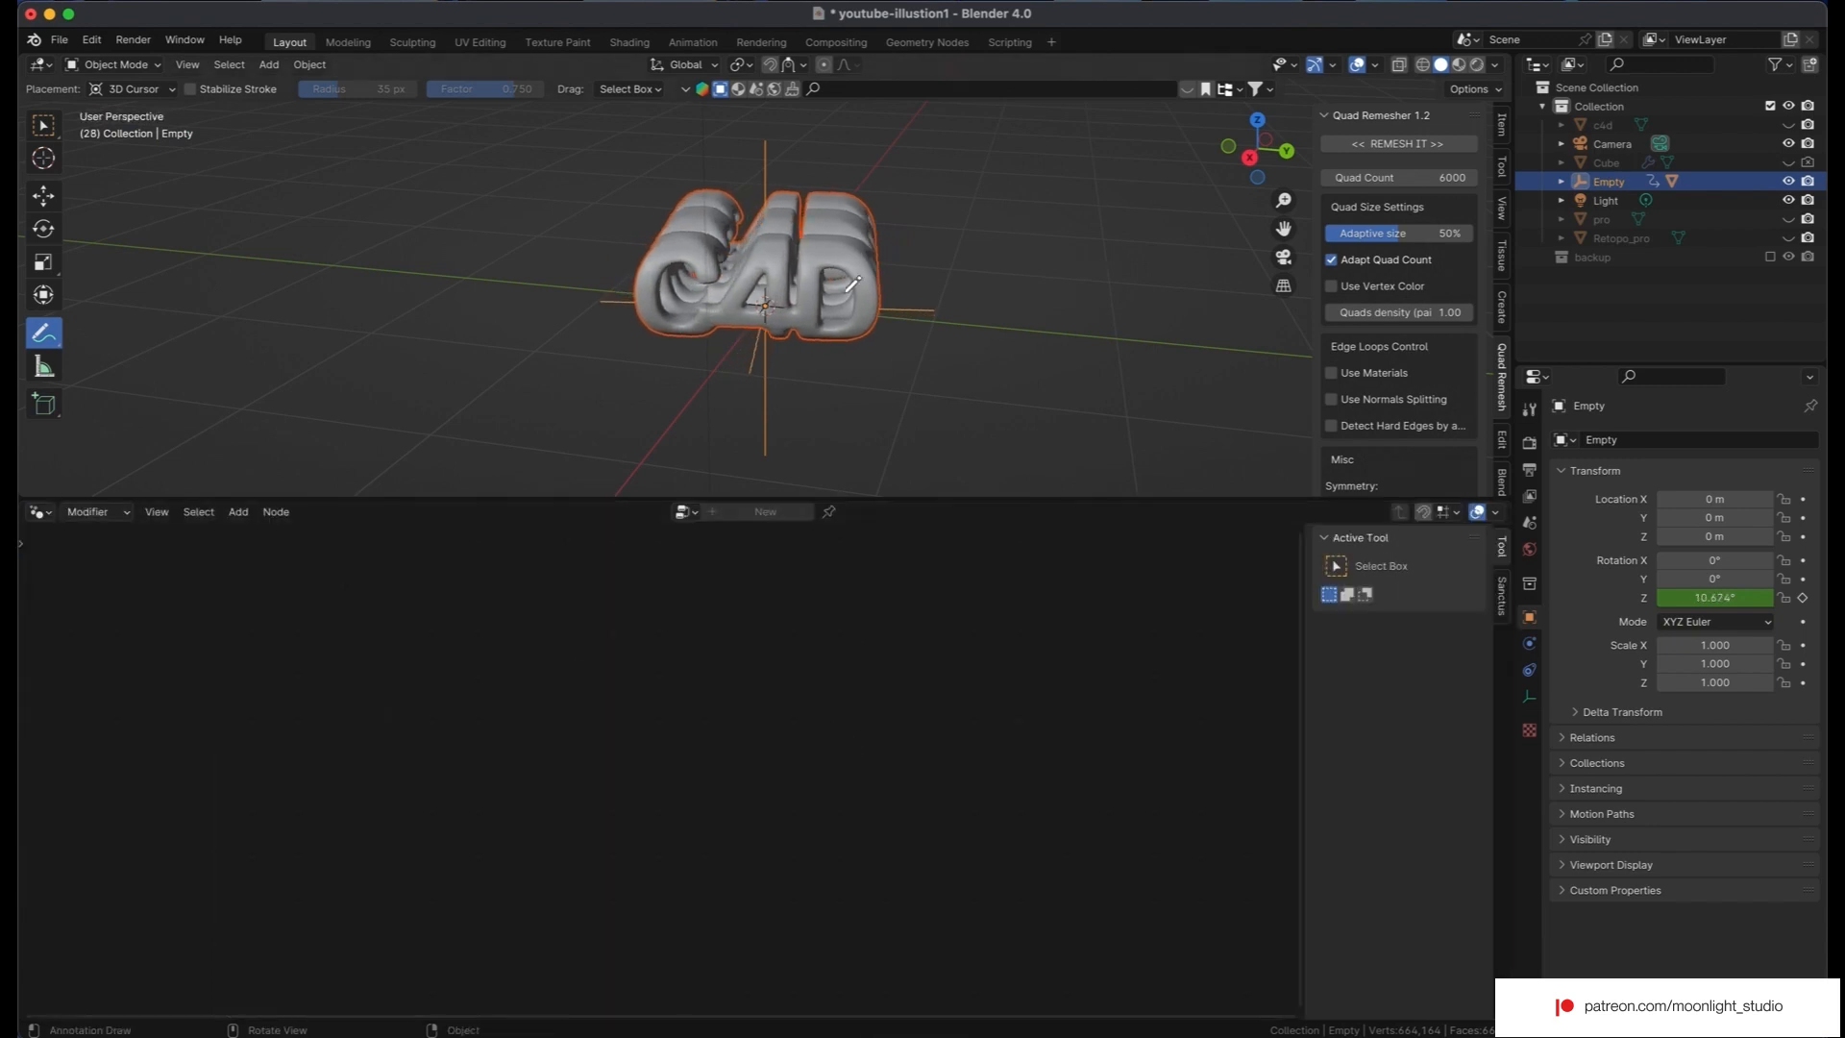
Hide the empty and its Retopo_c4d child, and show the Cube in the viewport instead.
left_click(1561, 181)
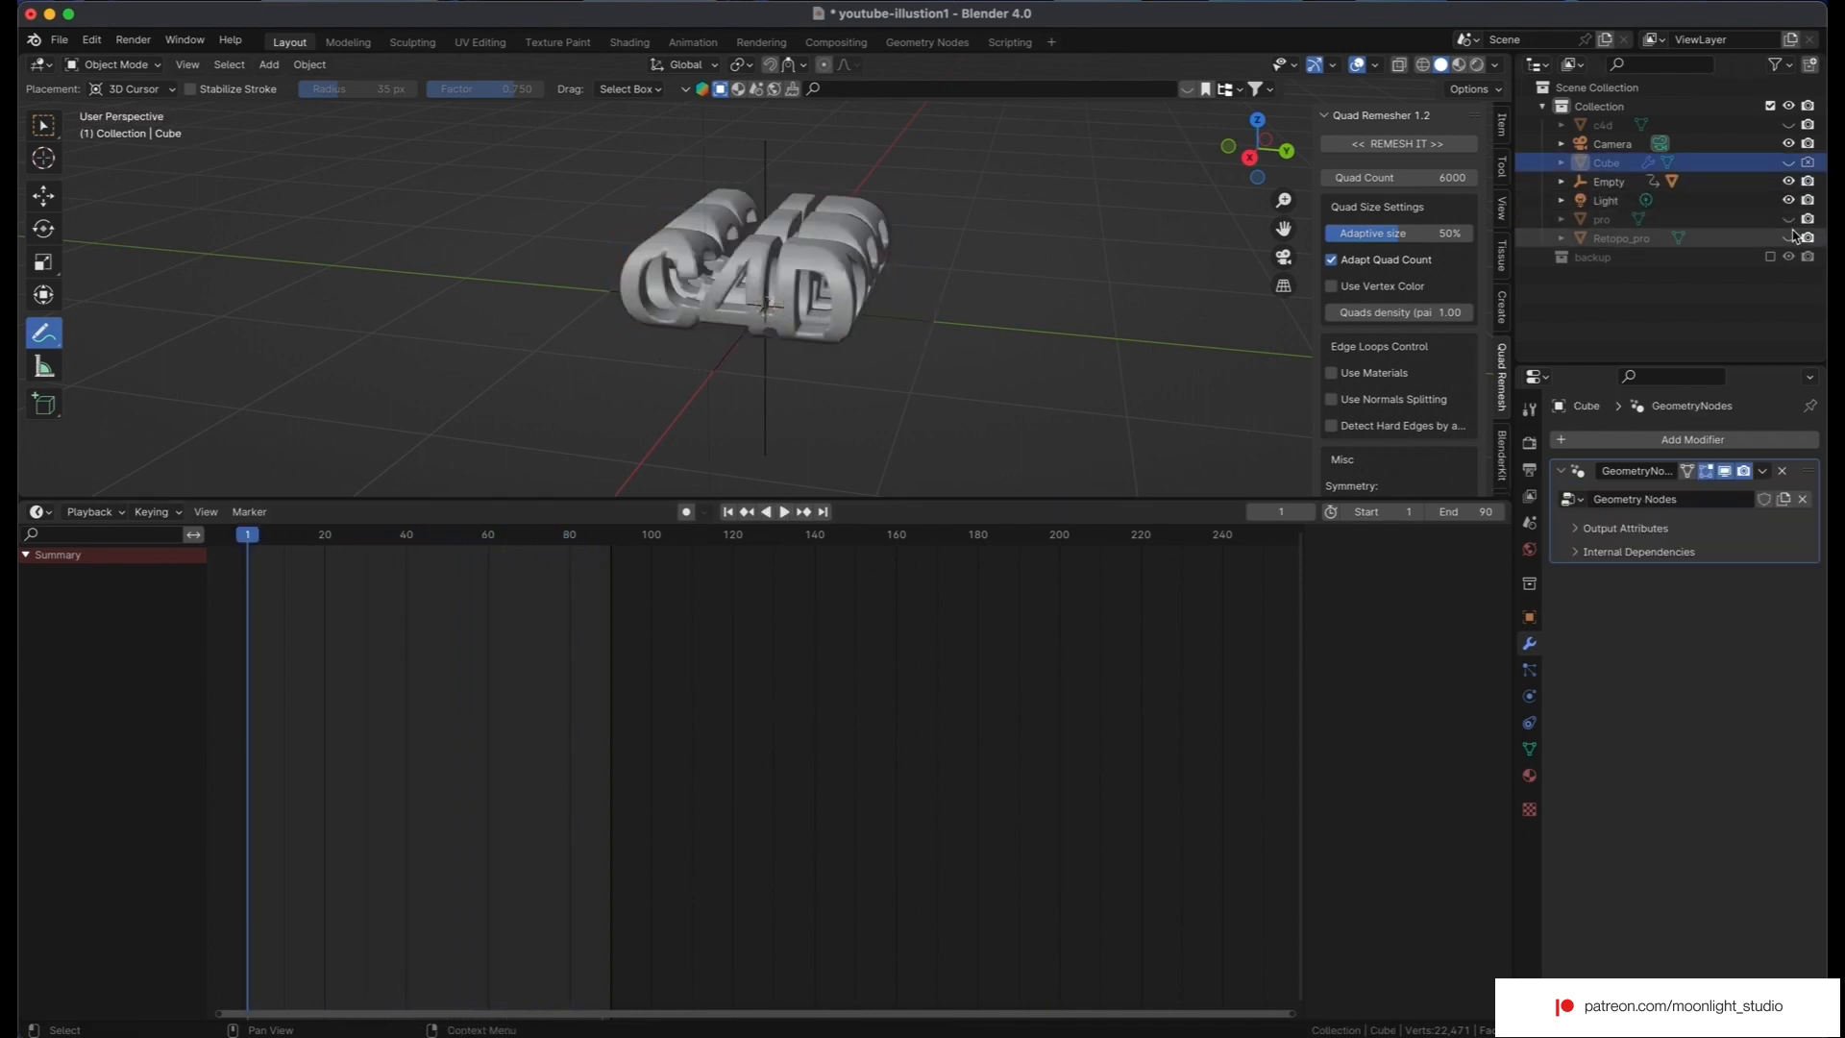
left_click(1561, 181)
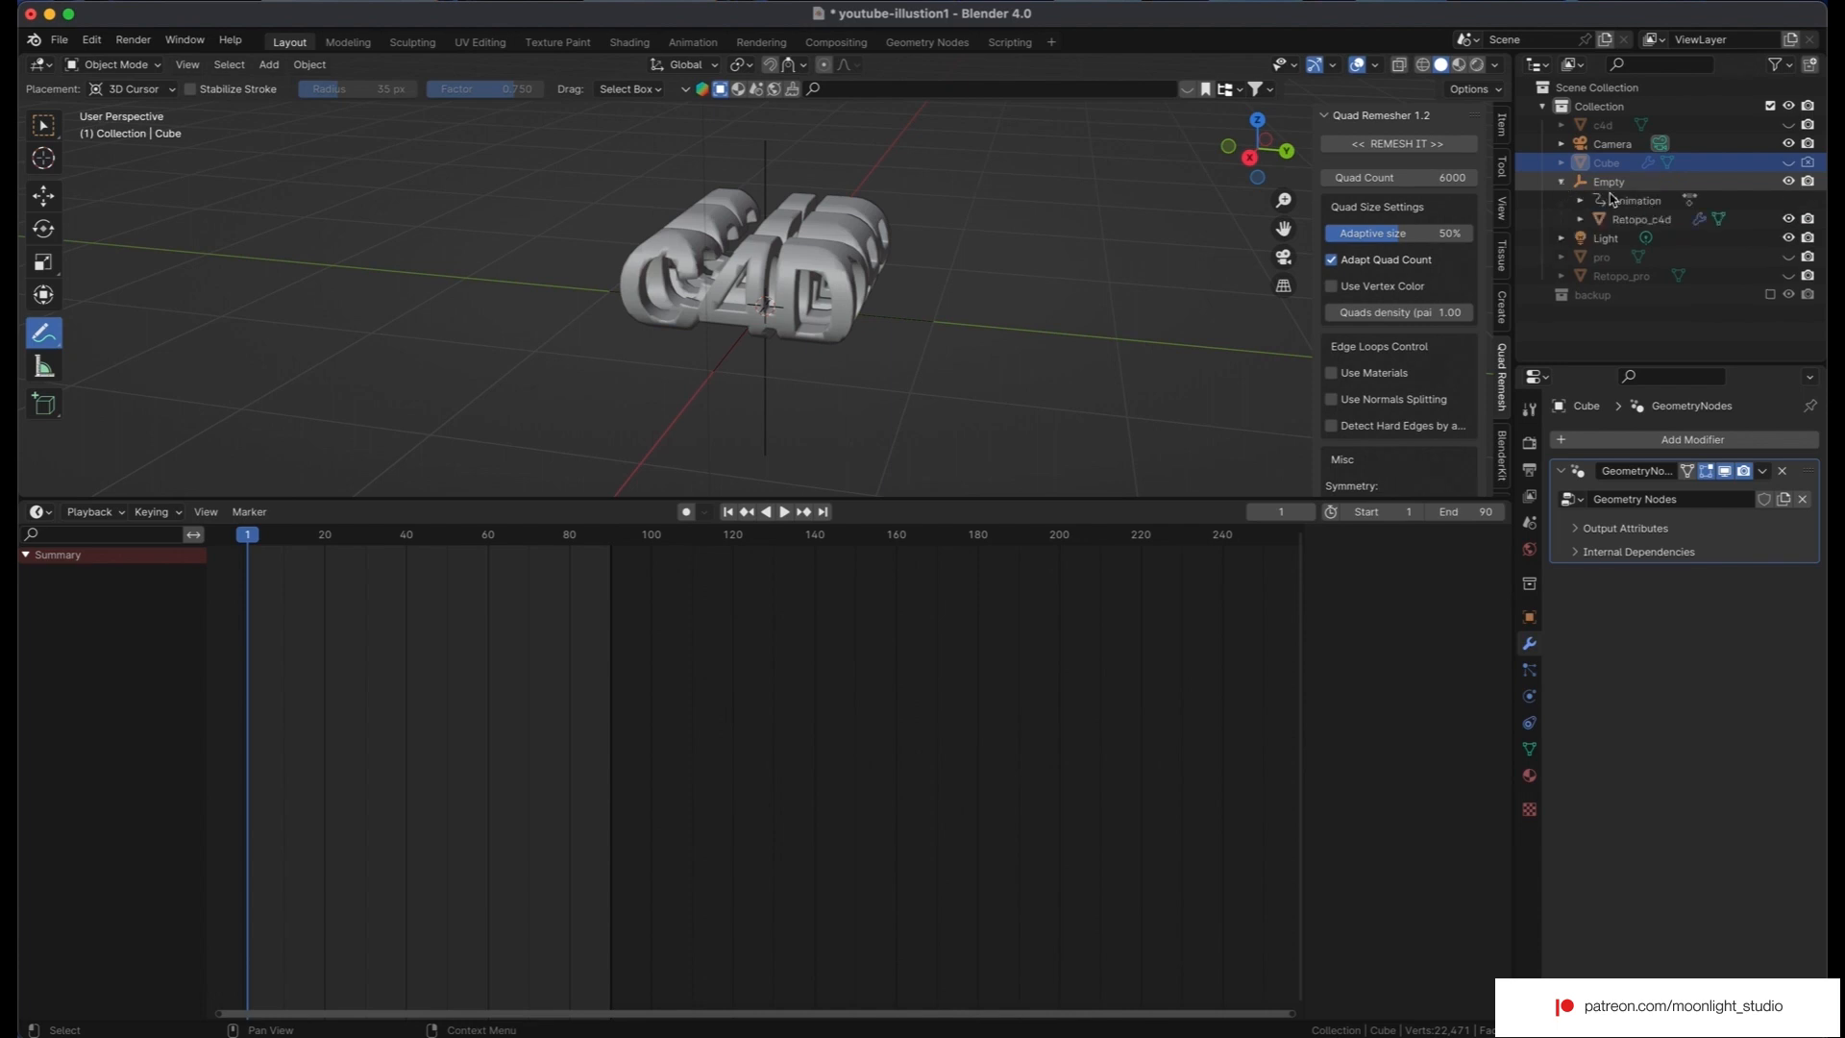
left_click(1789, 220)
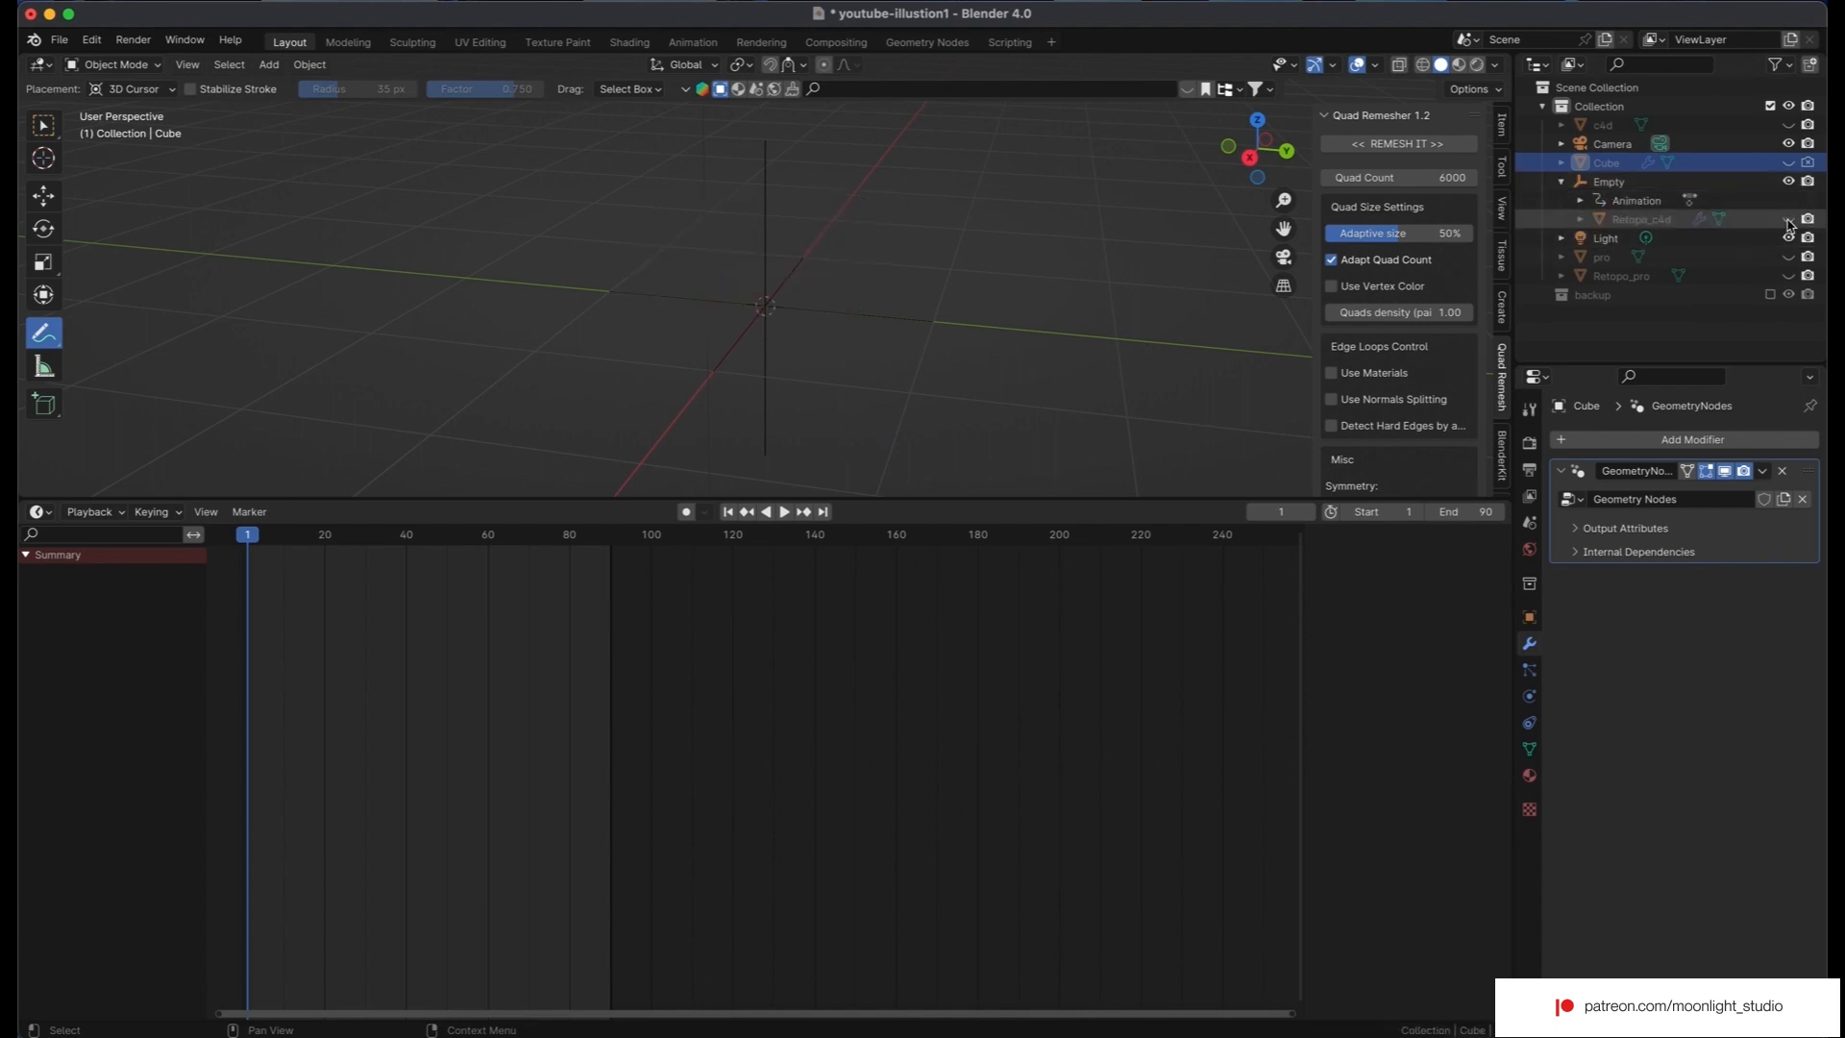
left_click(1789, 164)
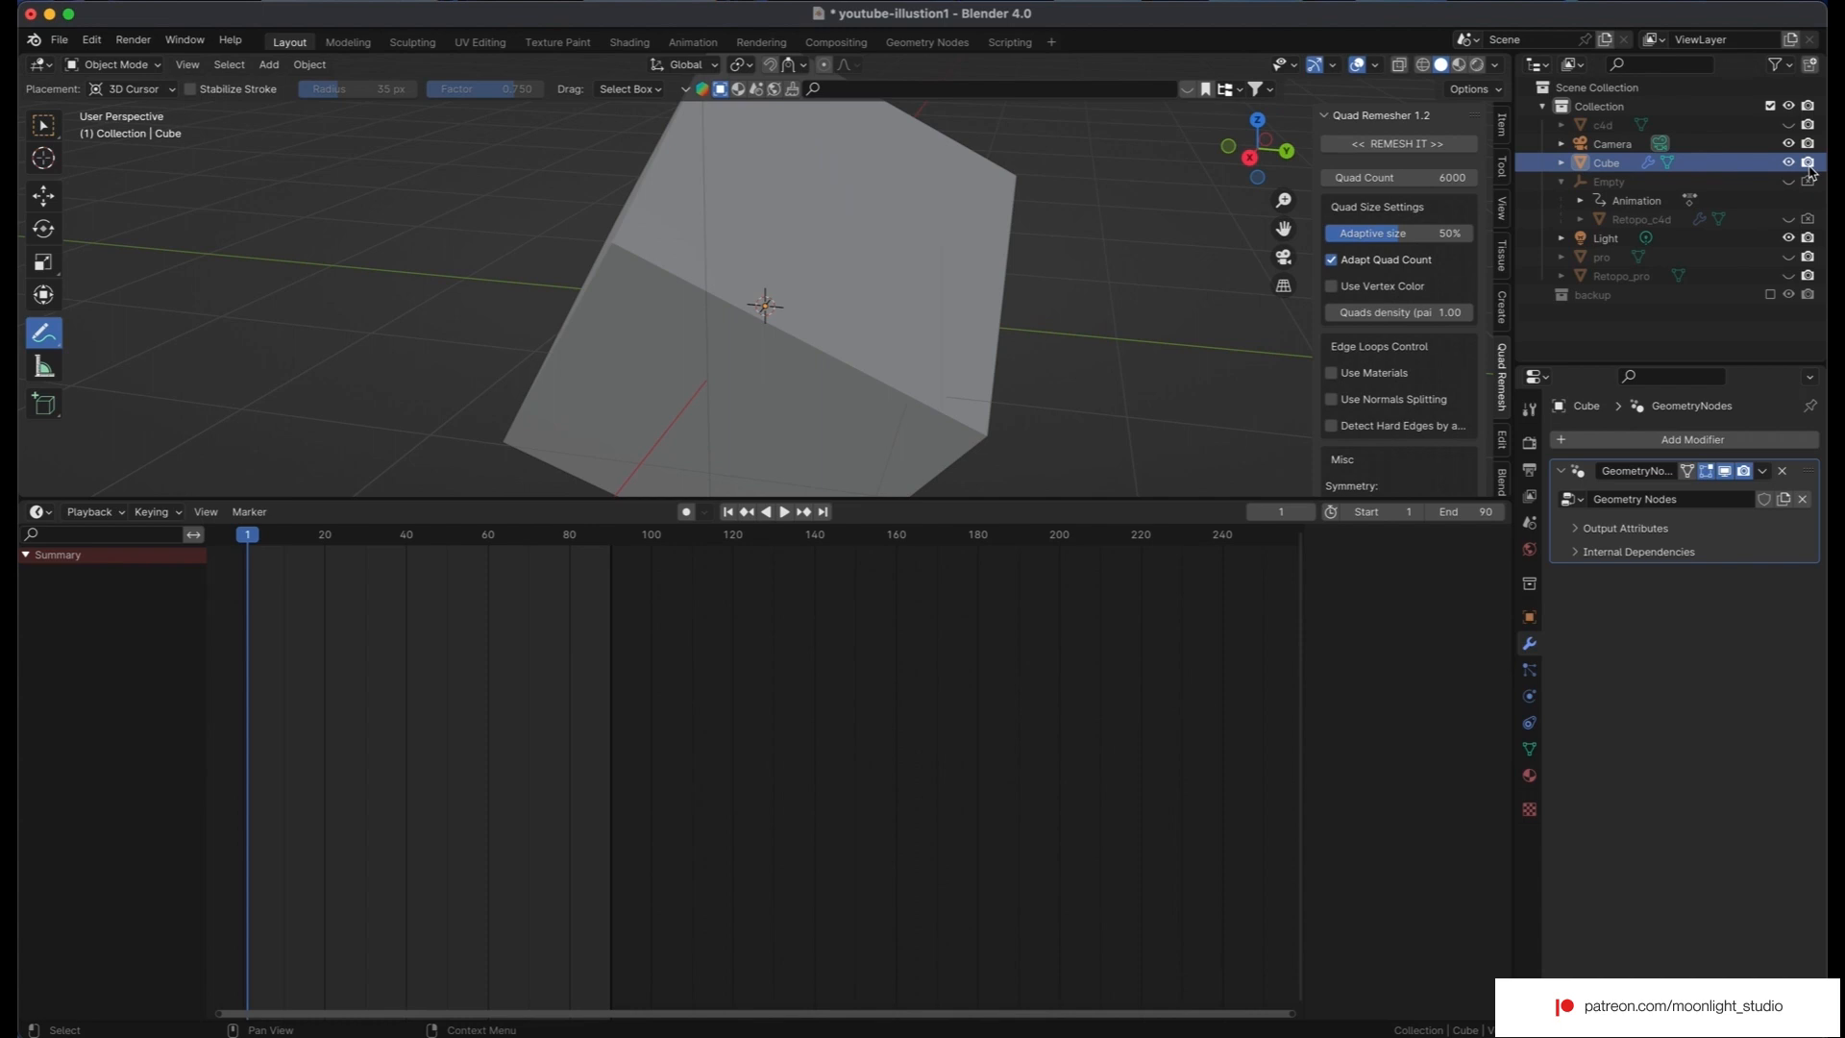
Play the Cube's animation, and examine the noise-driven network behind its rotation in the Geometry Node Editor.
left_click(785, 512)
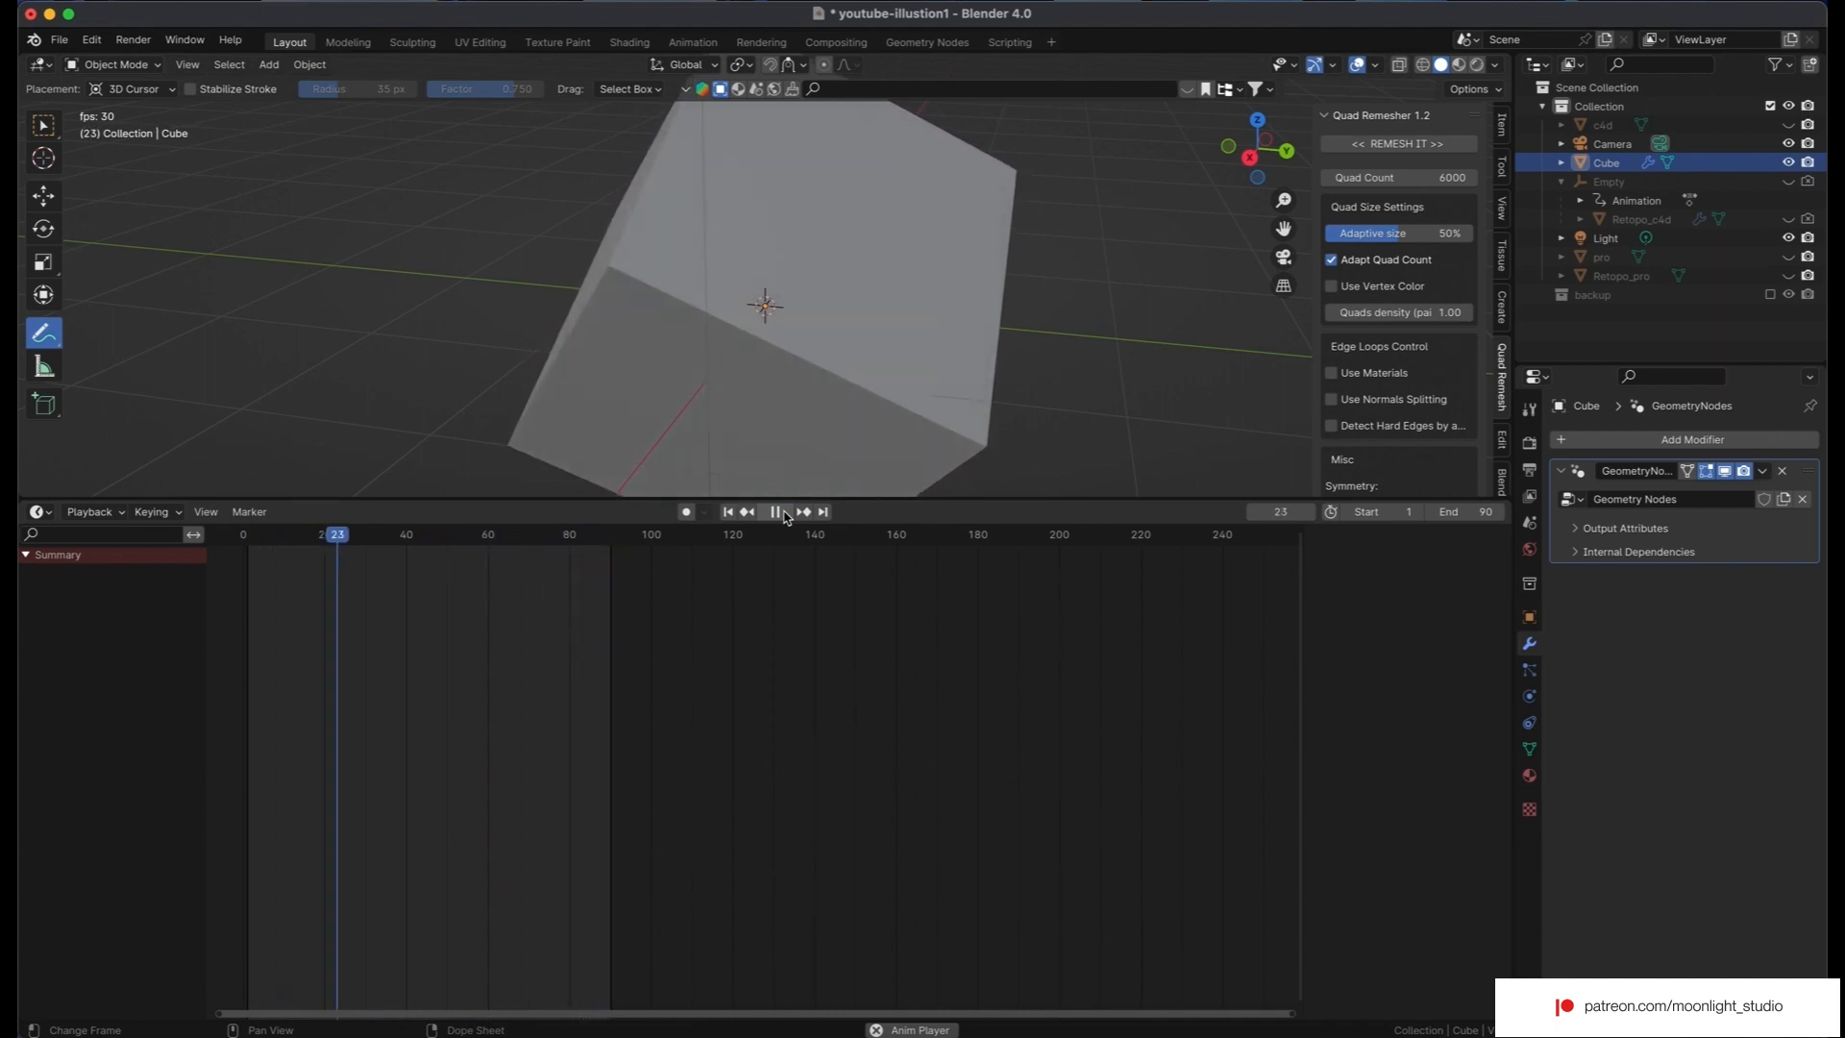
left_click(784, 512)
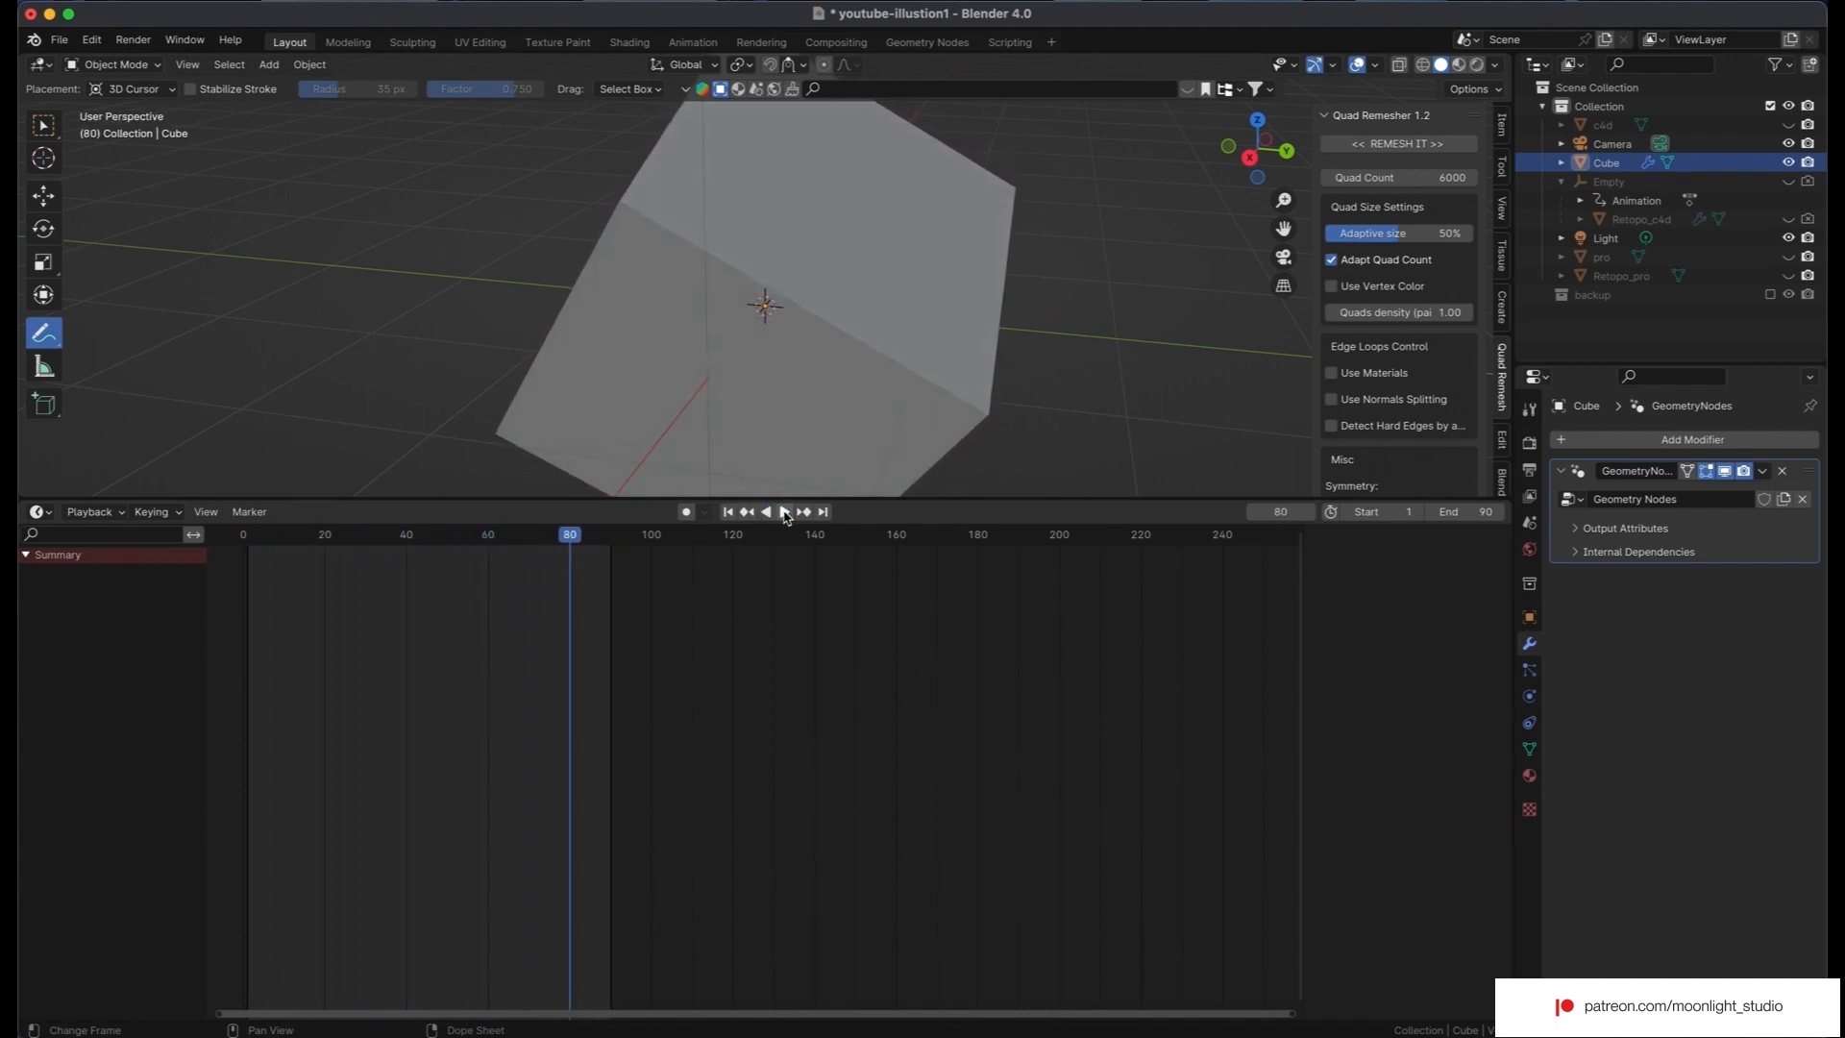
left_click(39, 511)
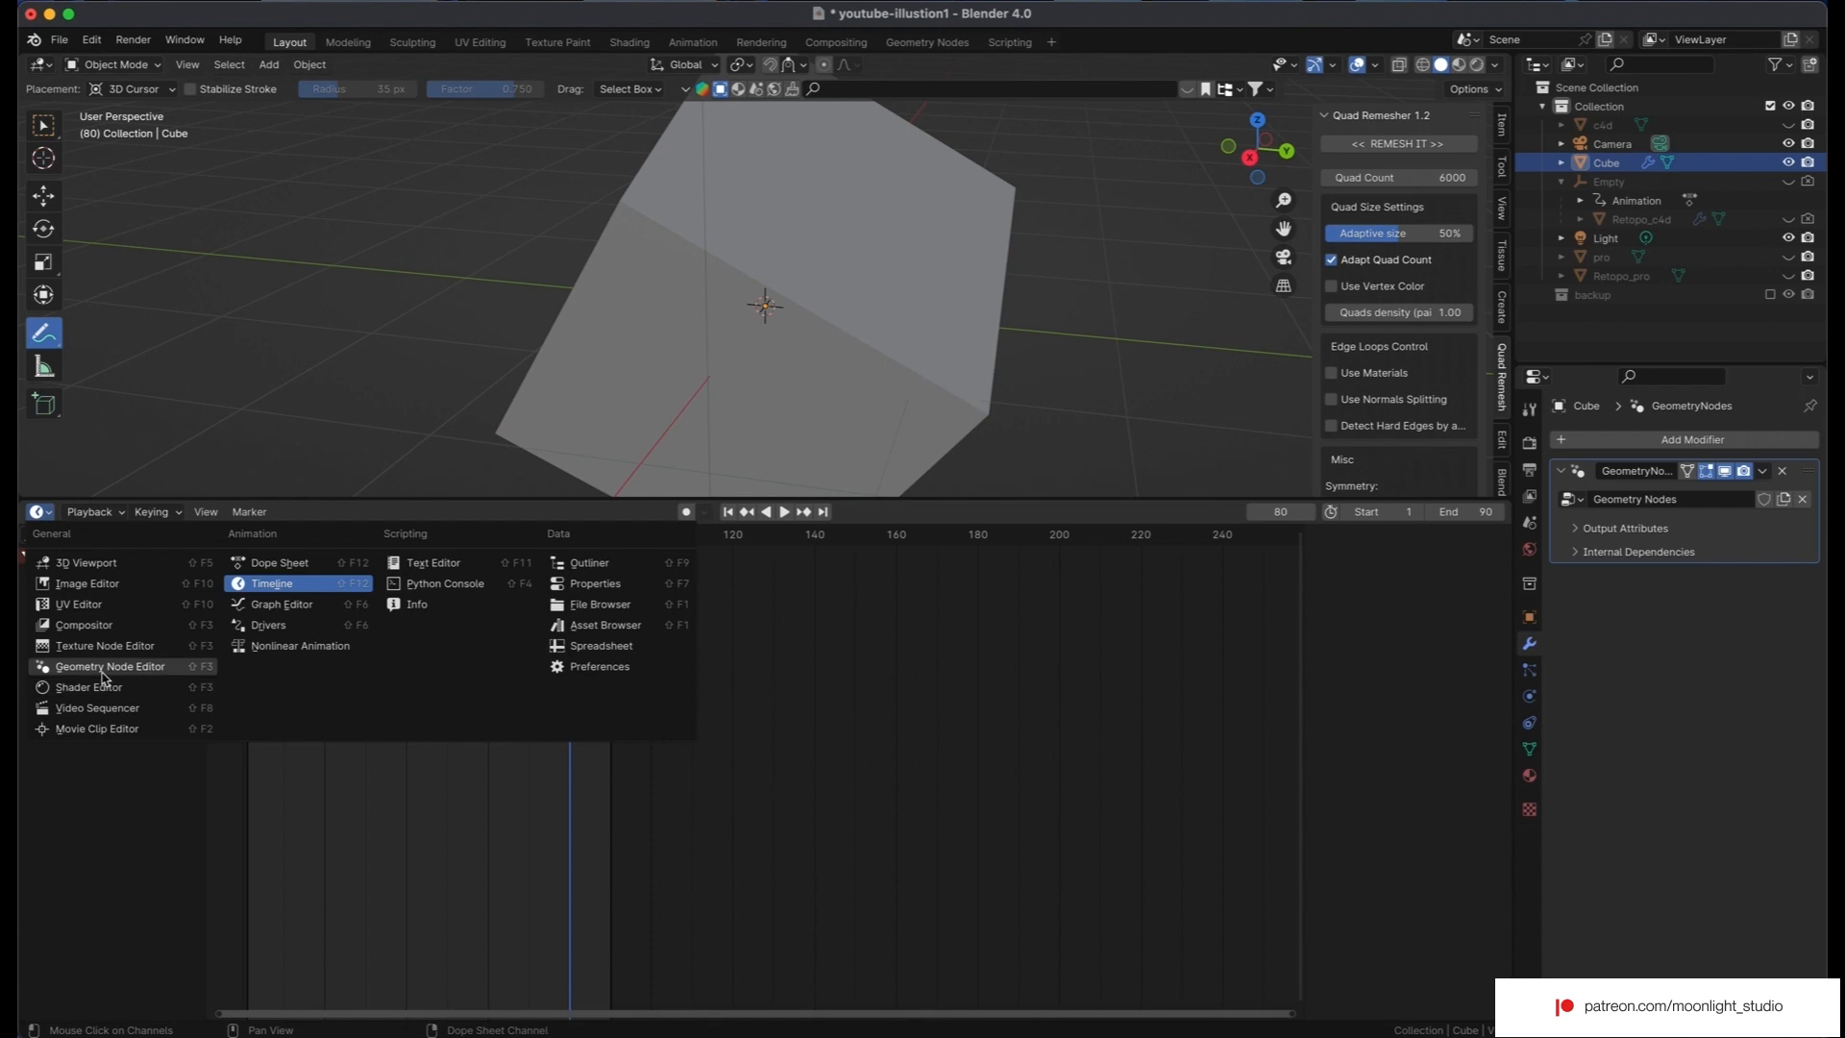
left_click(102, 667)
scroll(586, 748, "up", 6)
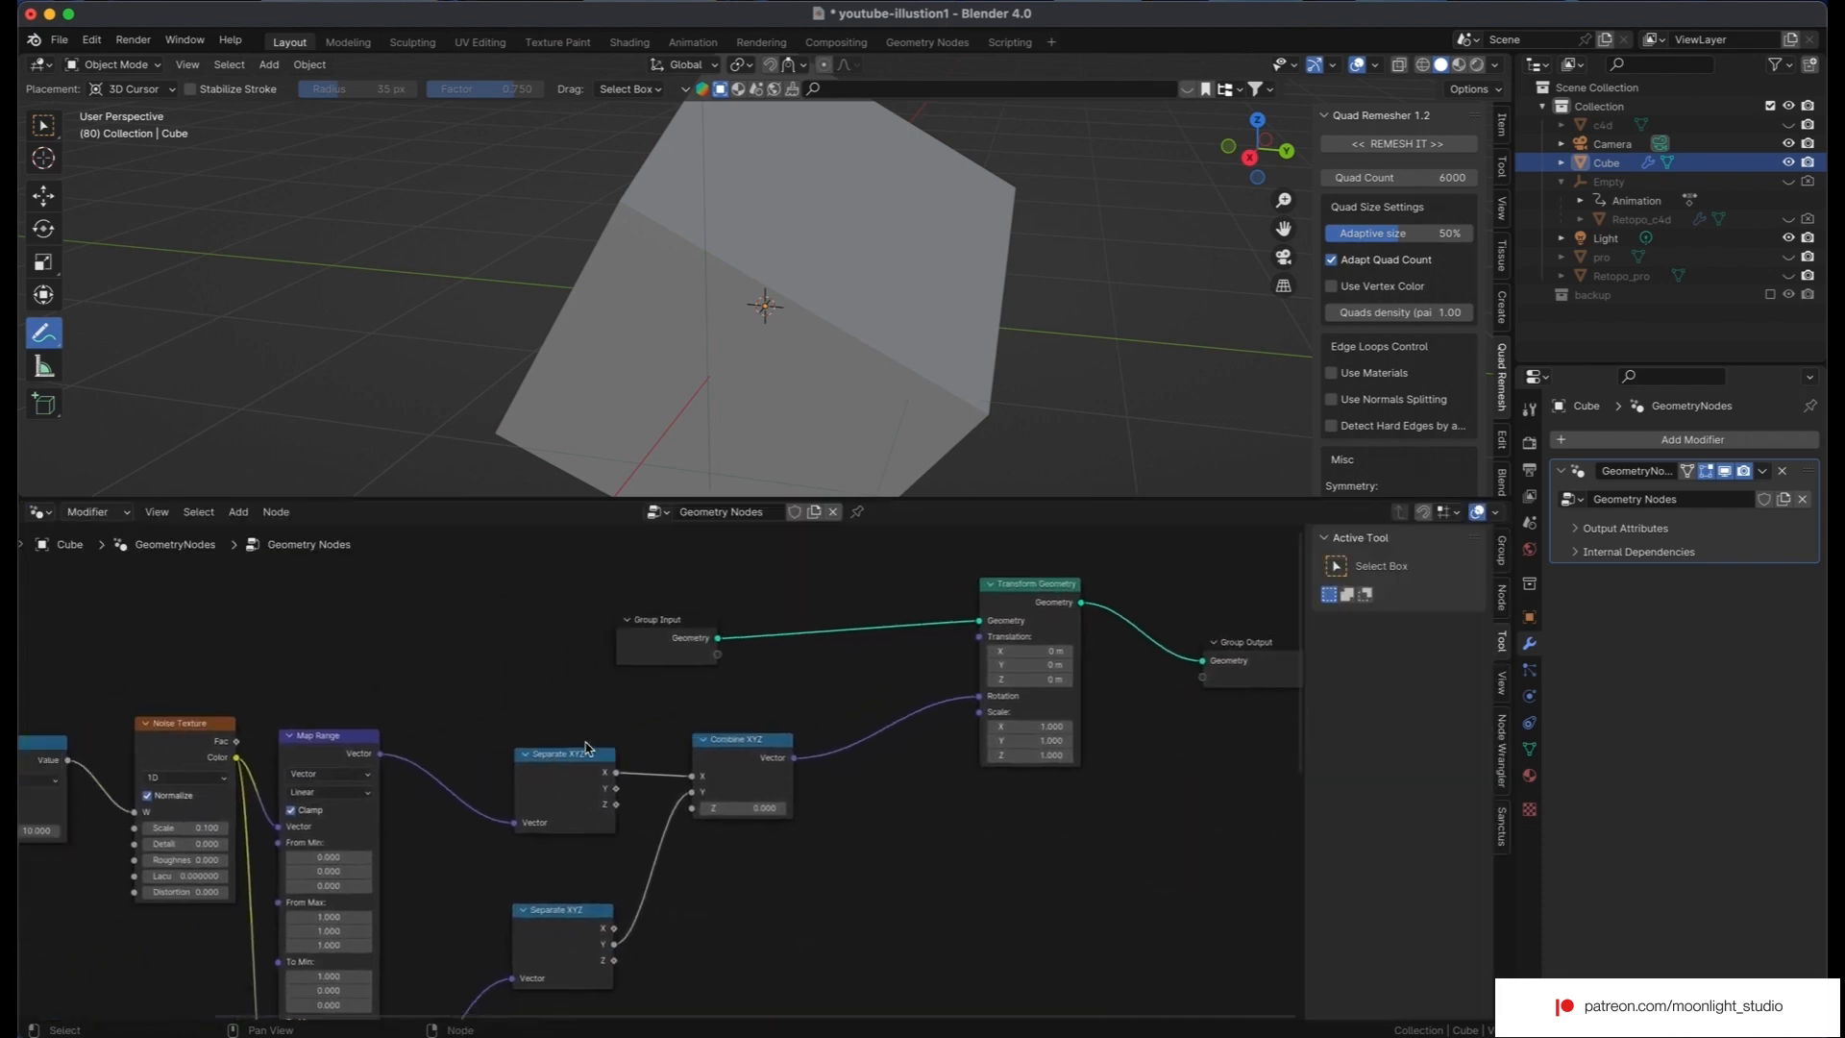
scroll(583, 751, "down", 1)
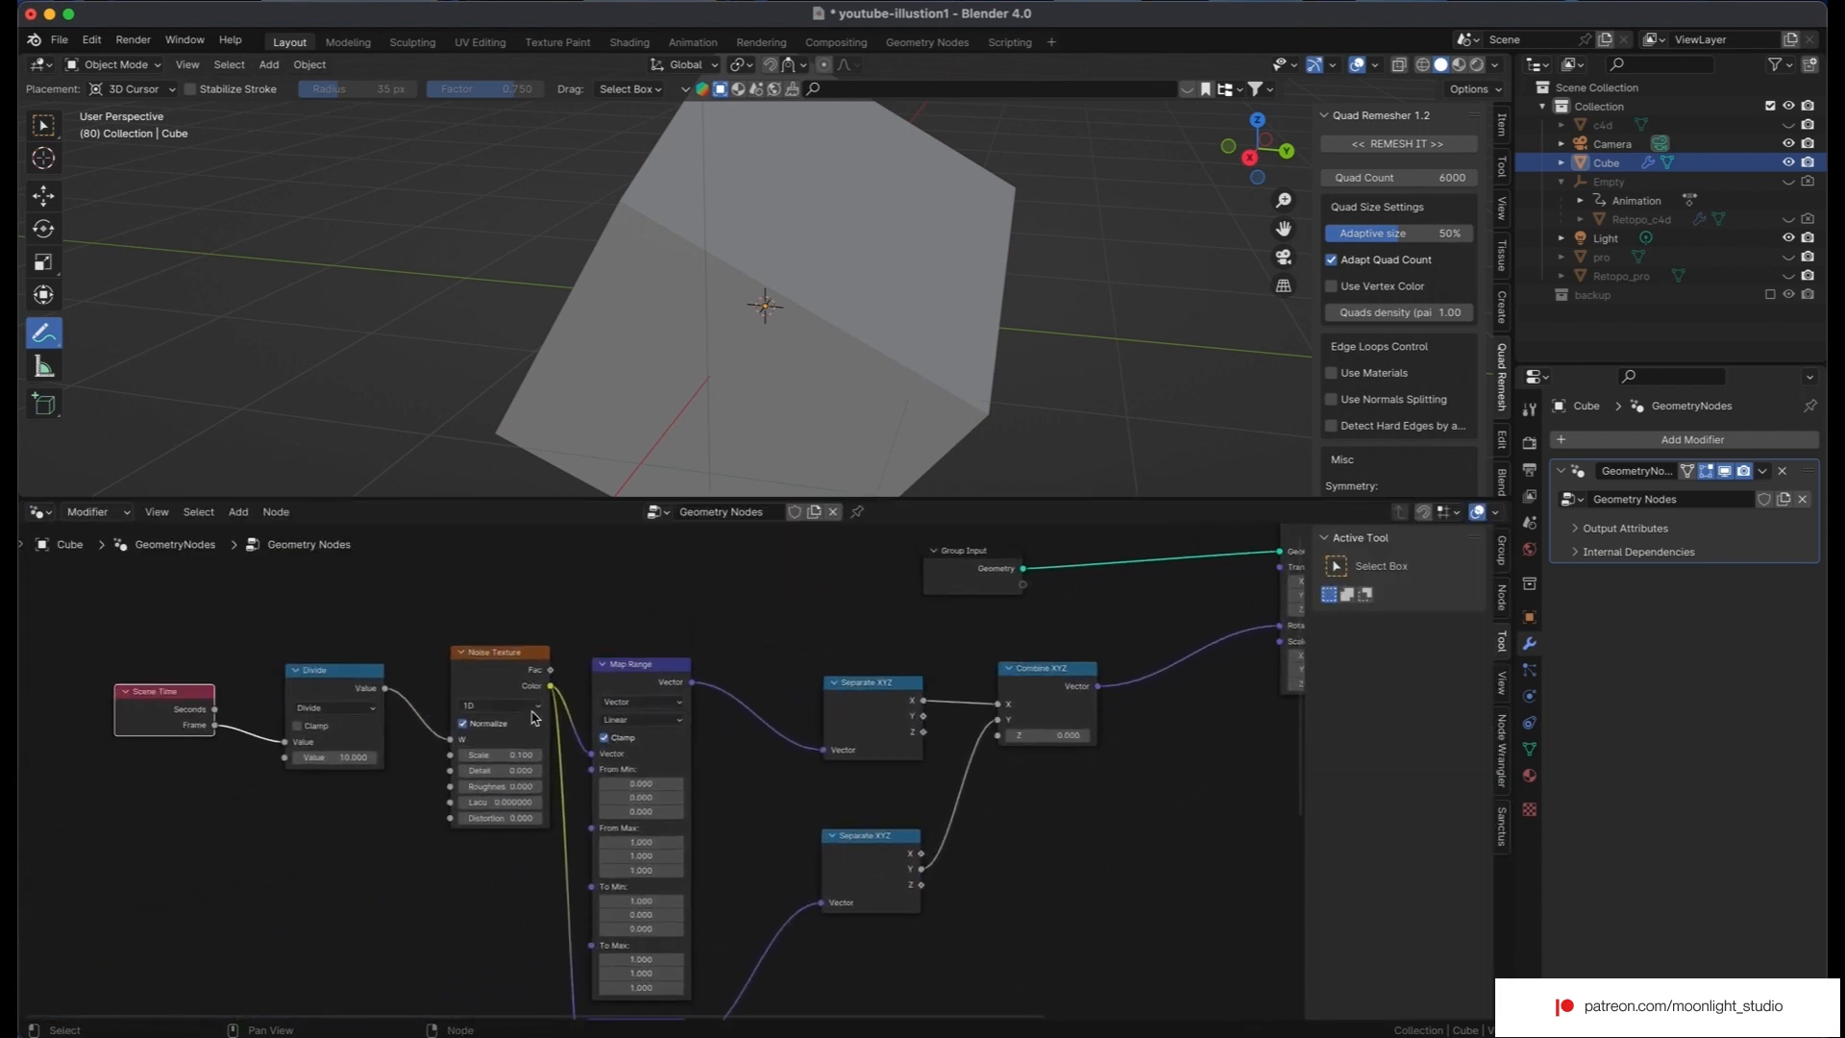
scroll(535, 716, "right", 5)
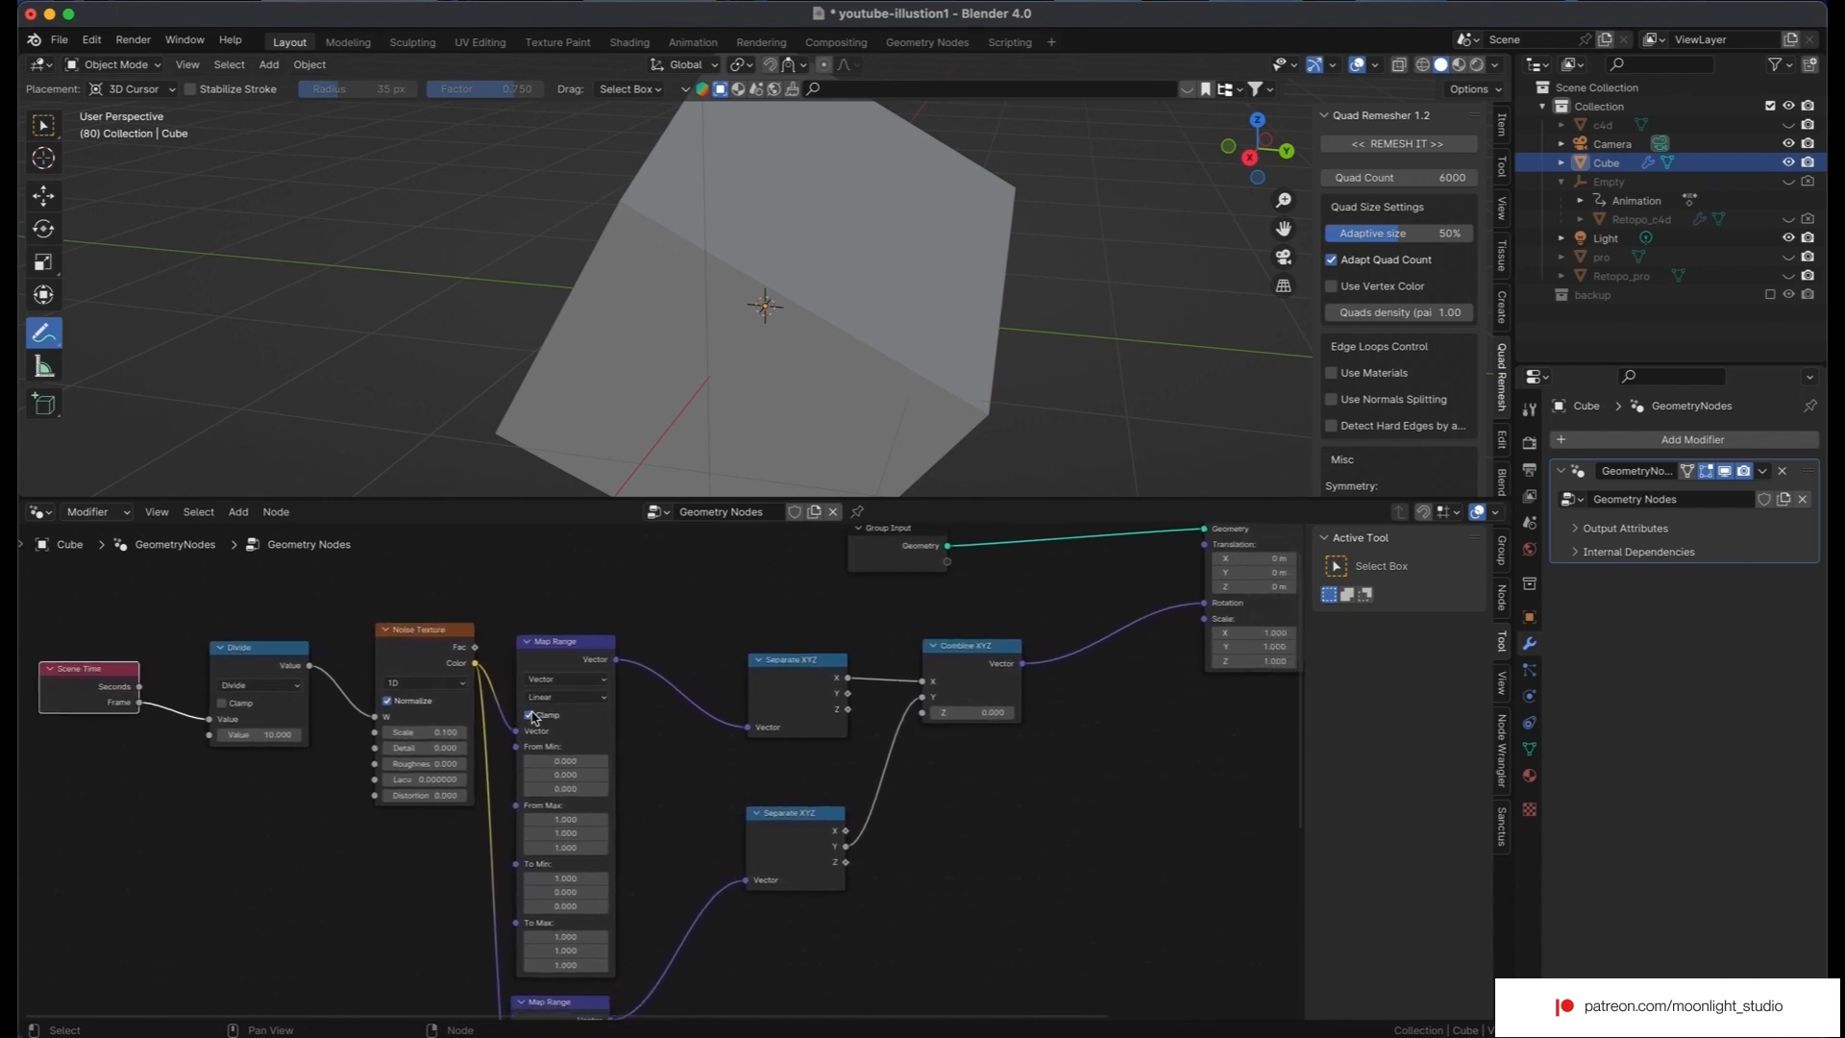
scroll(535, 716, "down", 6)
scroll(535, 716, "right", 6)
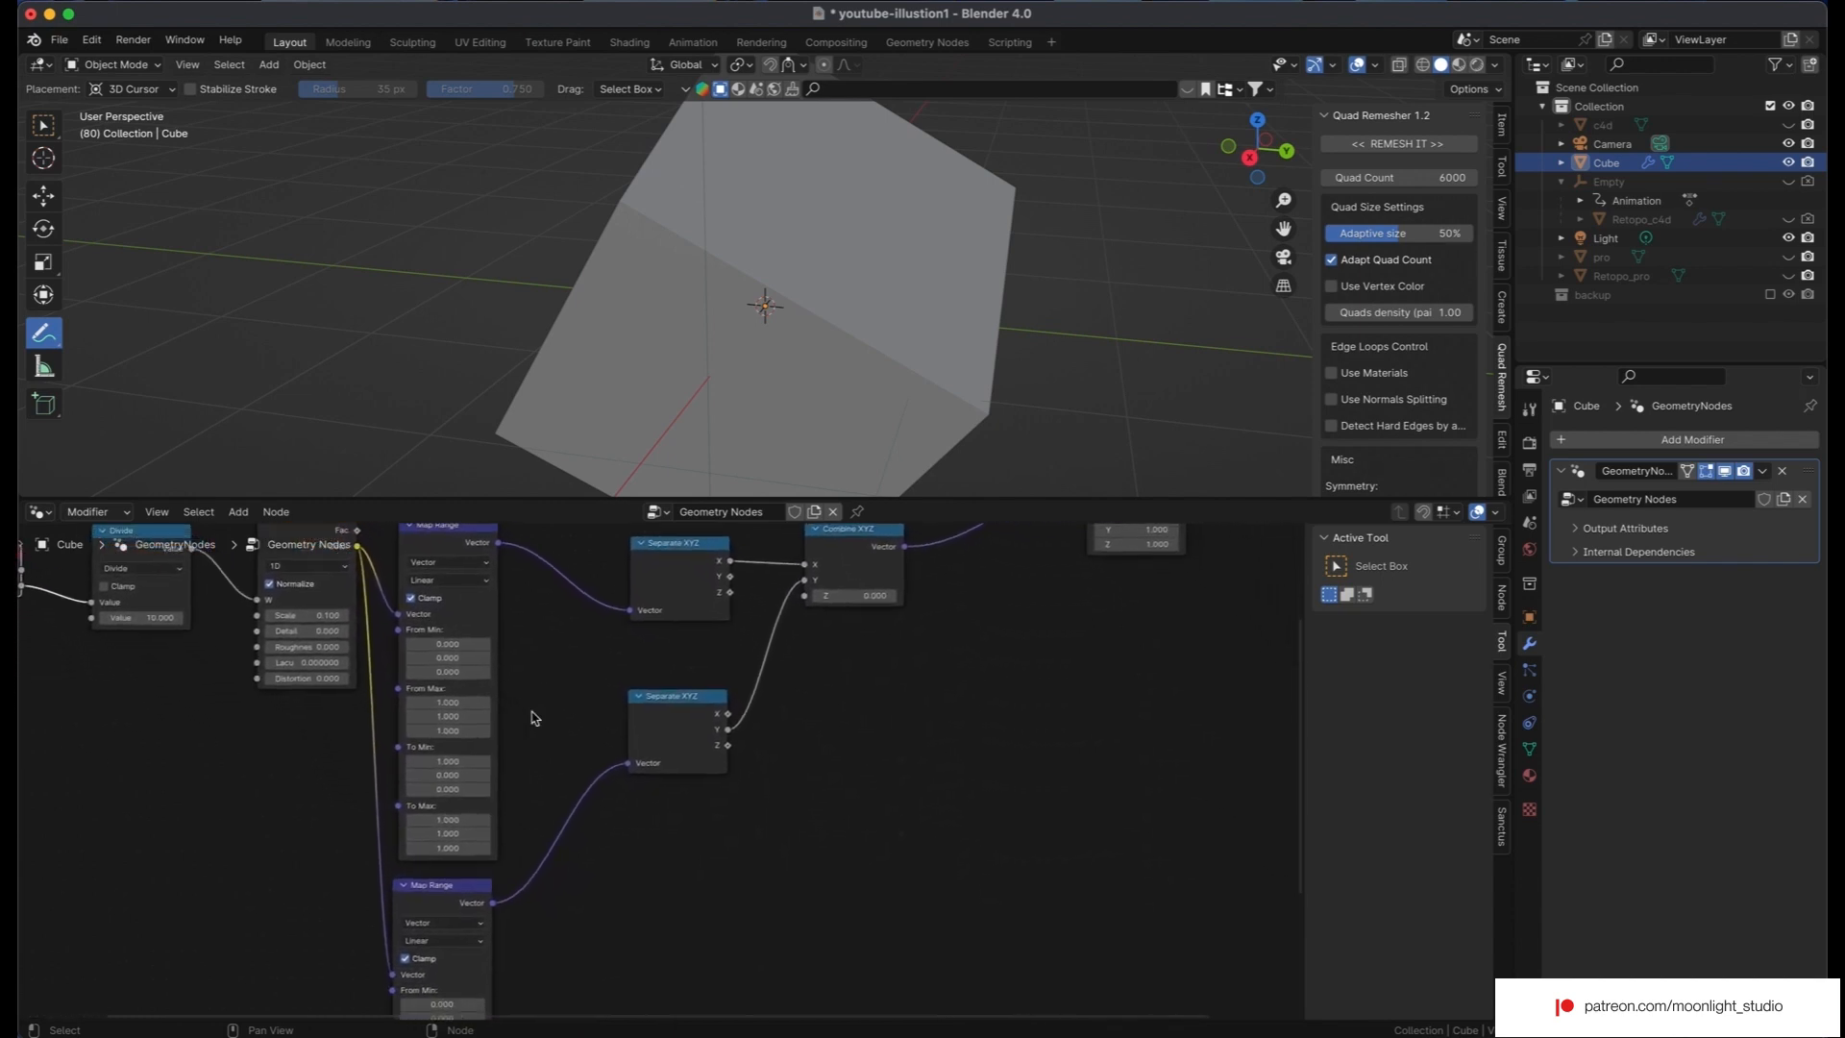
scroll(535, 716, "up", 9)
scroll(534, 716, "right", 9)
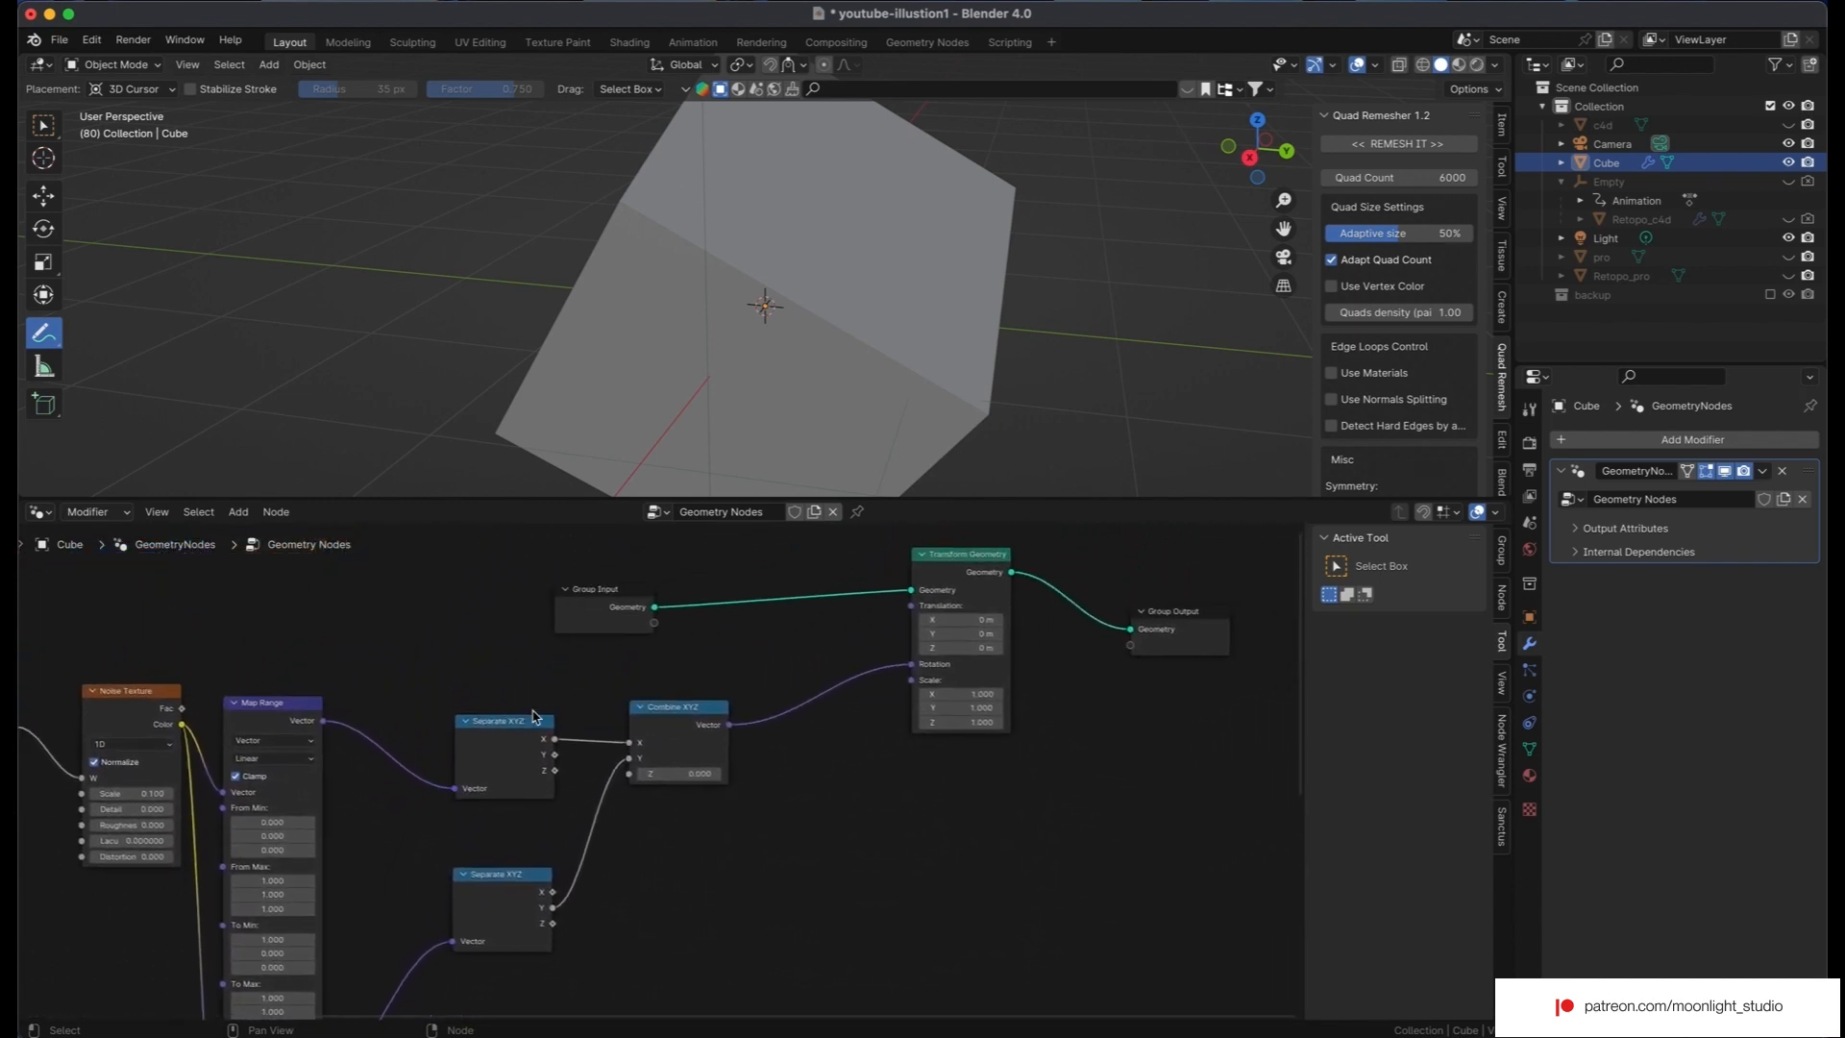
scroll(676, 710, "down", 2)
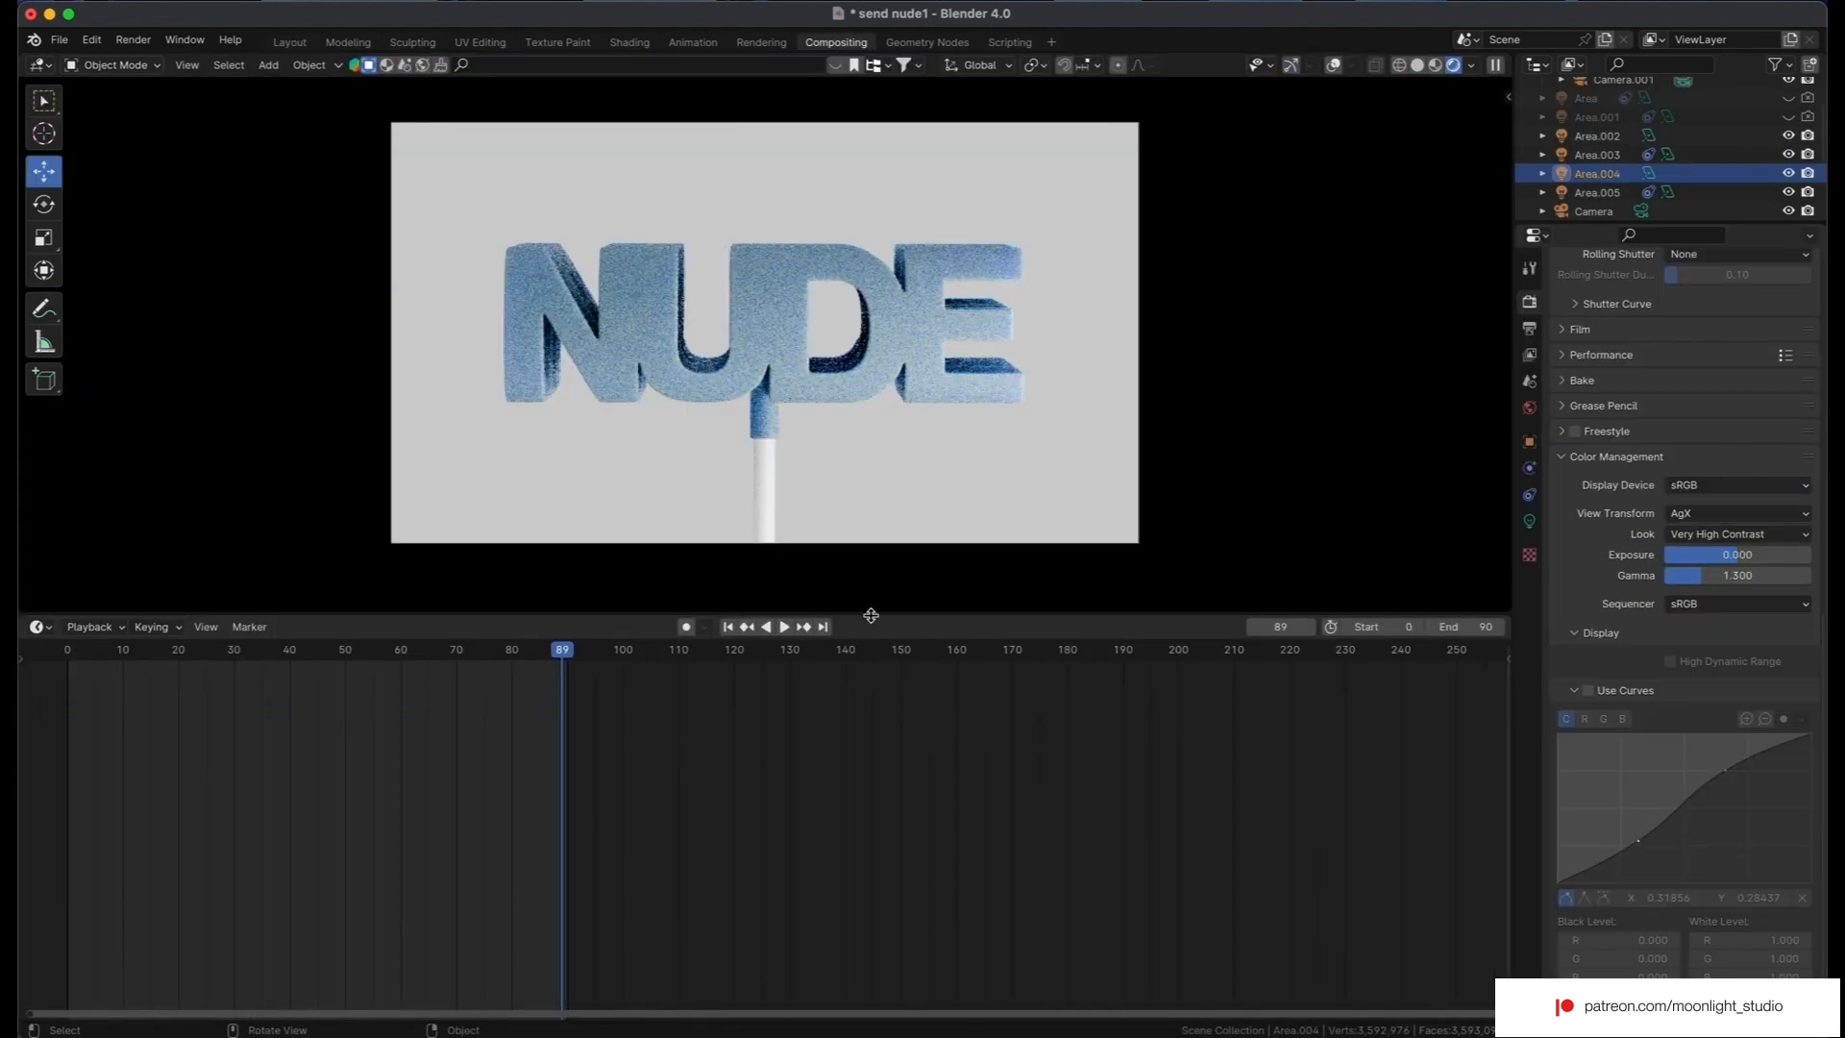
Compare the rendered text of the send nude1 scene at frames 2 and 89.
left_click_drag(128, 650, 79, 650)
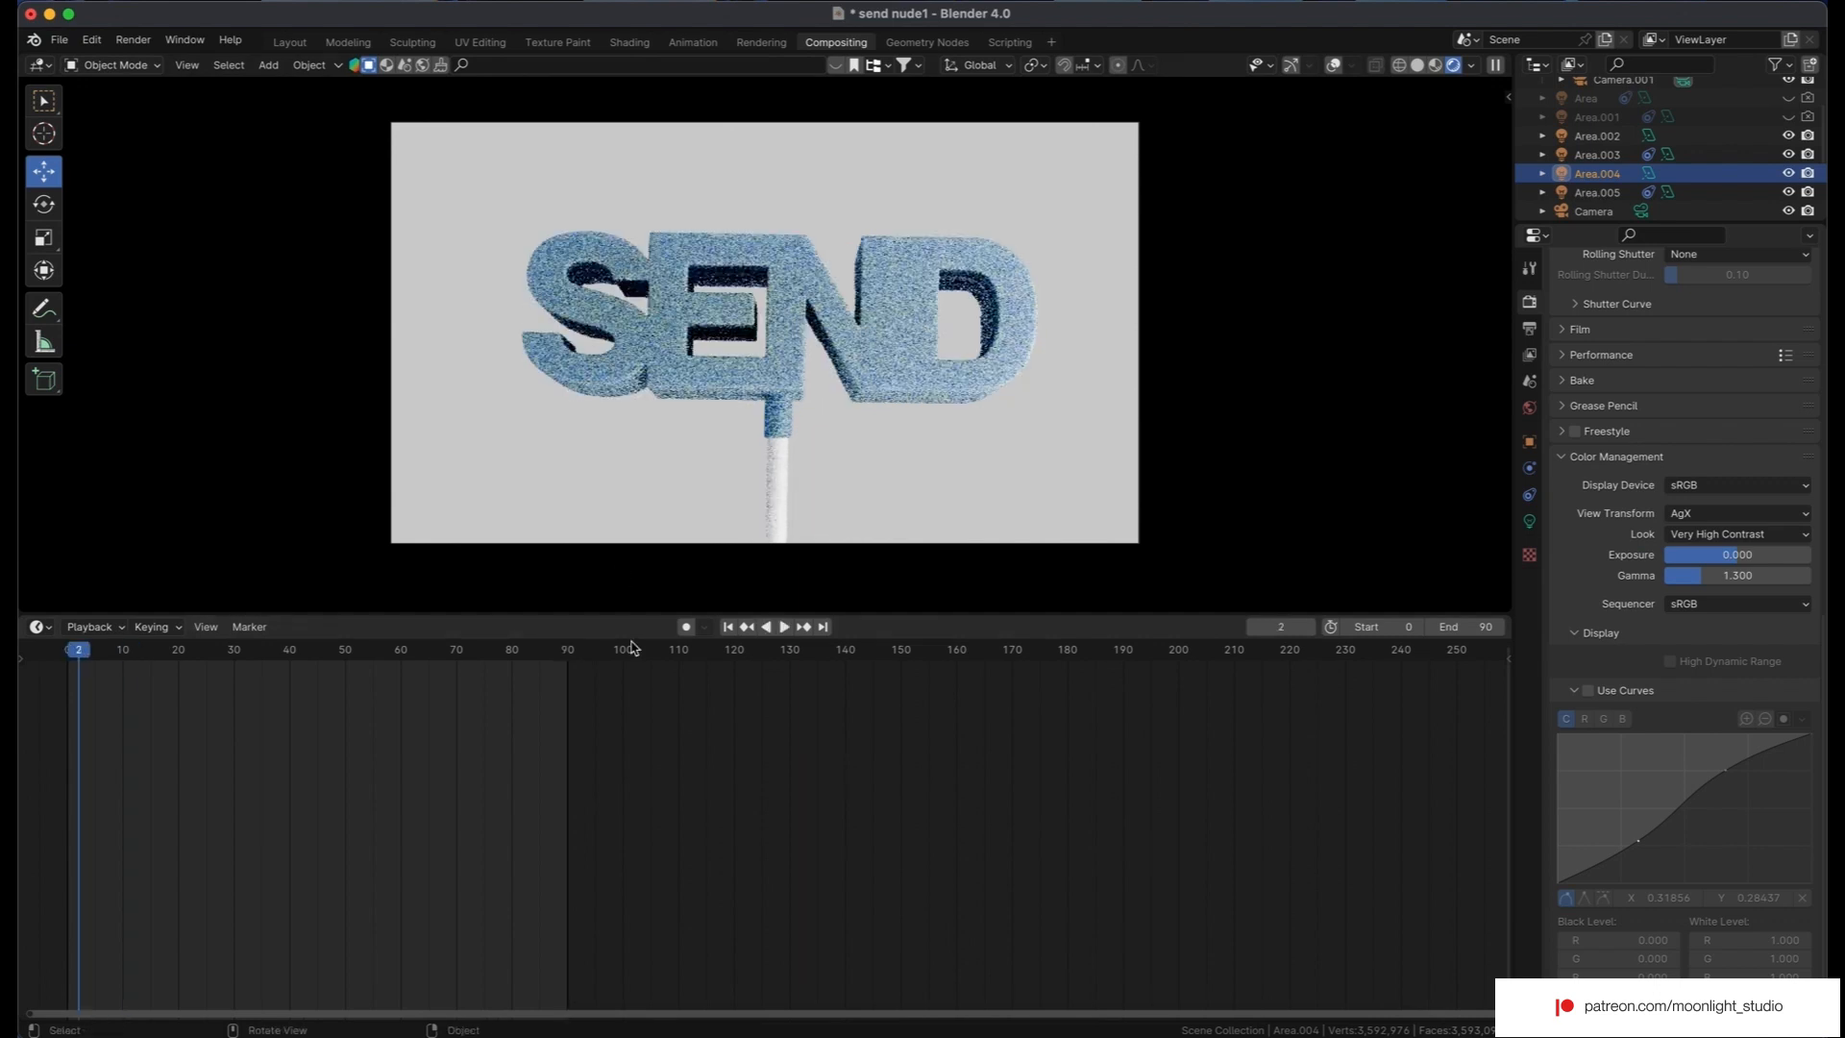
left_click(564, 651)
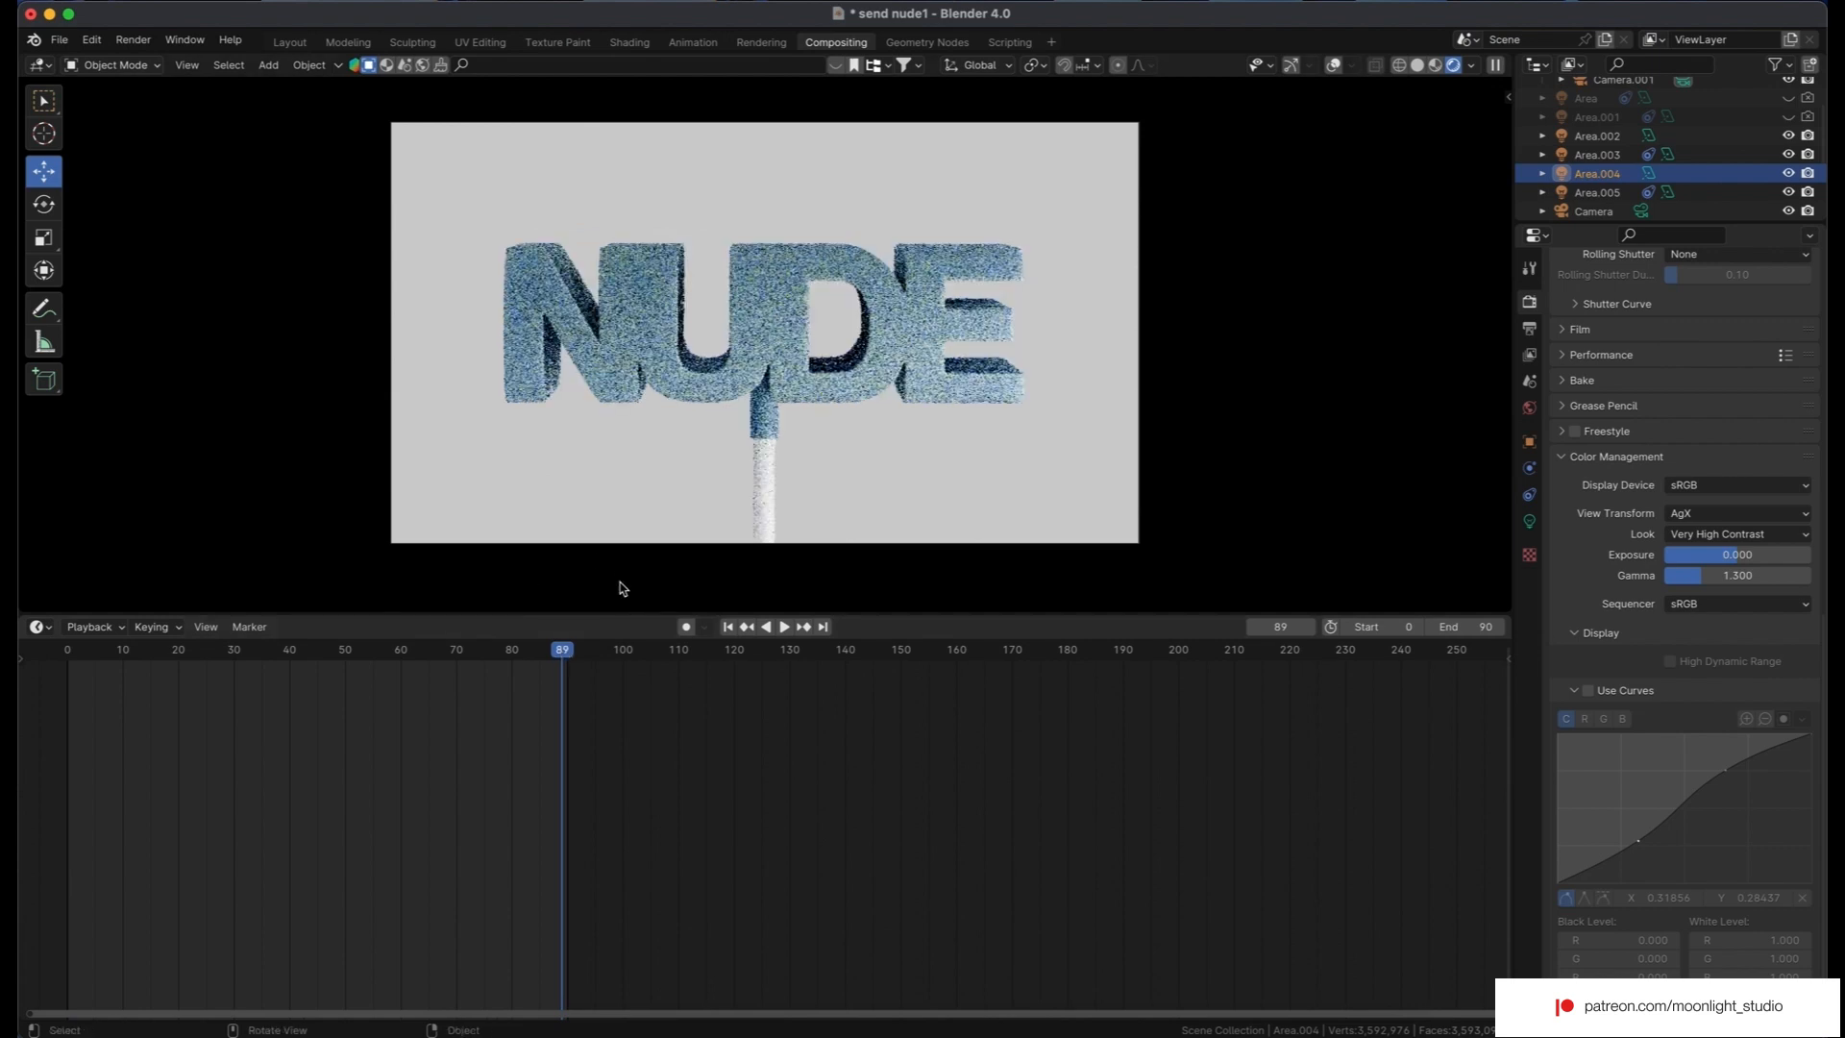